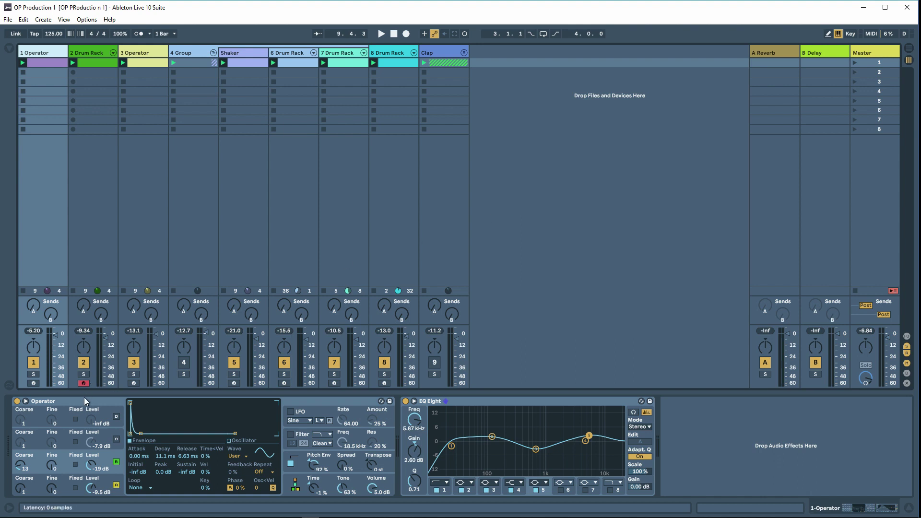
# Solo the 1 Operator track and play it back to audition its sound.
pyautogui.click(117, 473)
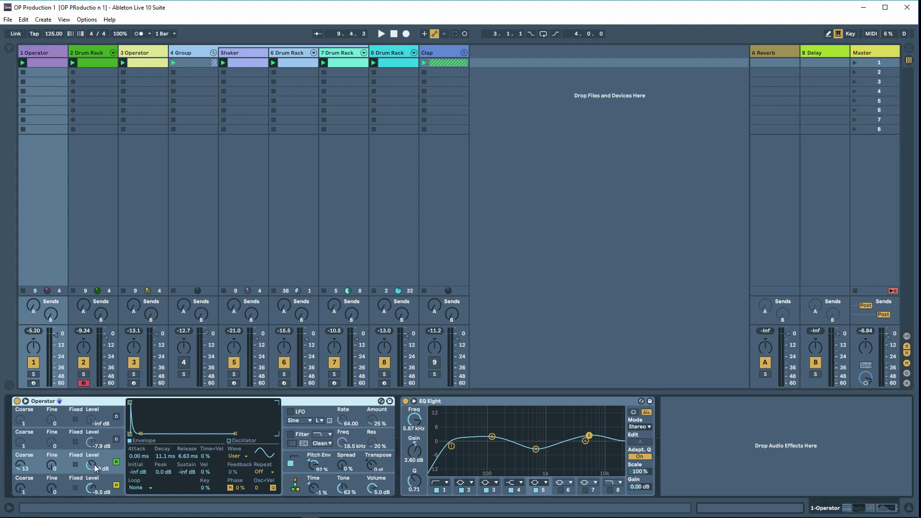
pyautogui.click(34, 374)
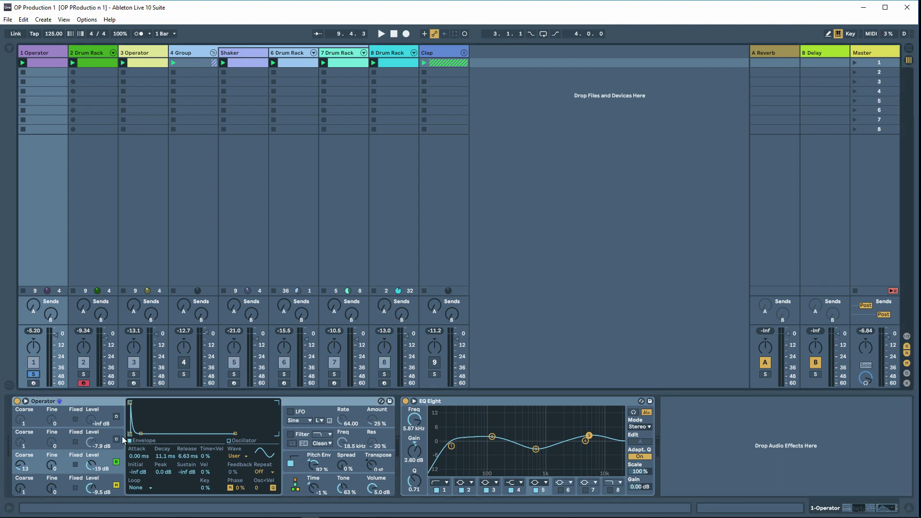
pyautogui.press('space')
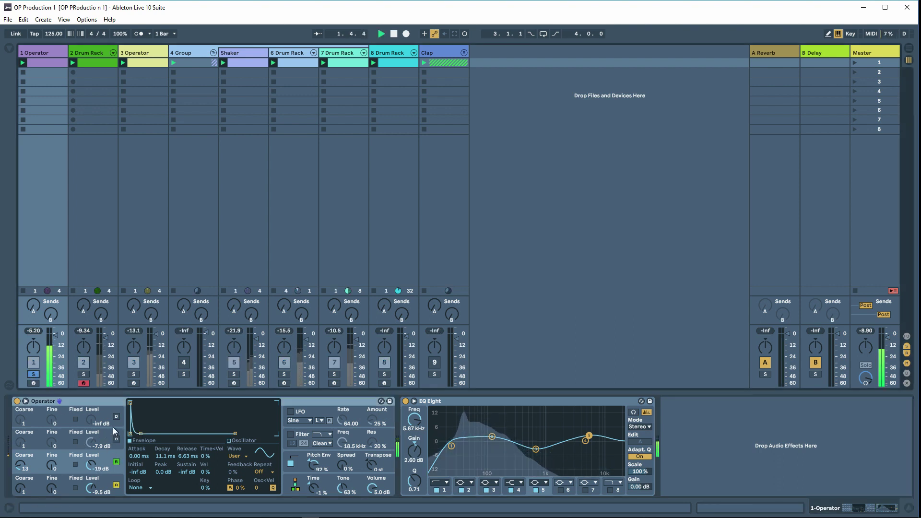
pyautogui.press('space')
pyautogui.press('space')
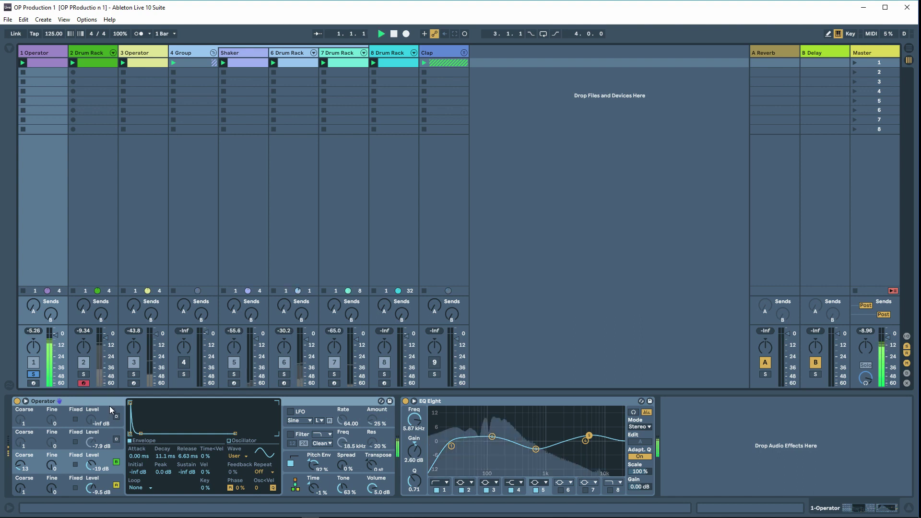
pyautogui.press('space')
# Switch the solo to the 2 Drum Rack track, play it back and show its Click Sharp pad.
pyautogui.click(33, 375)
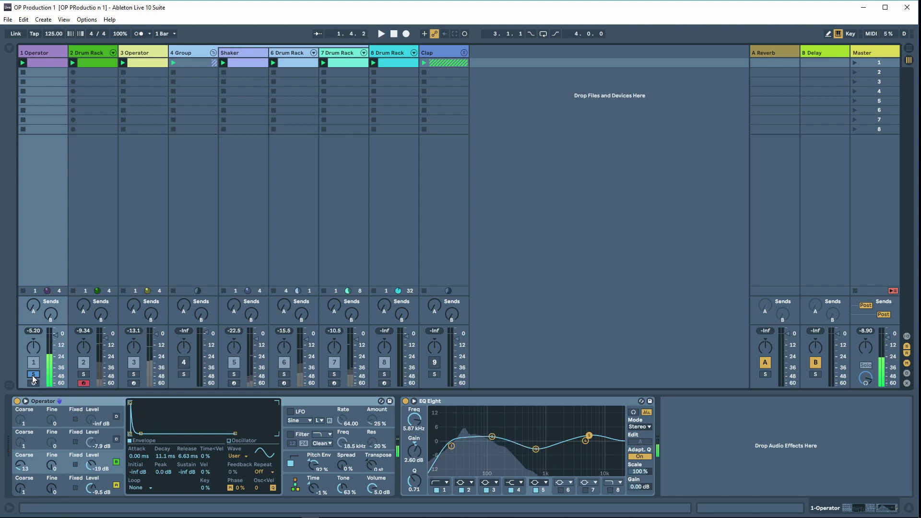
pyautogui.click(83, 375)
pyautogui.click(94, 60)
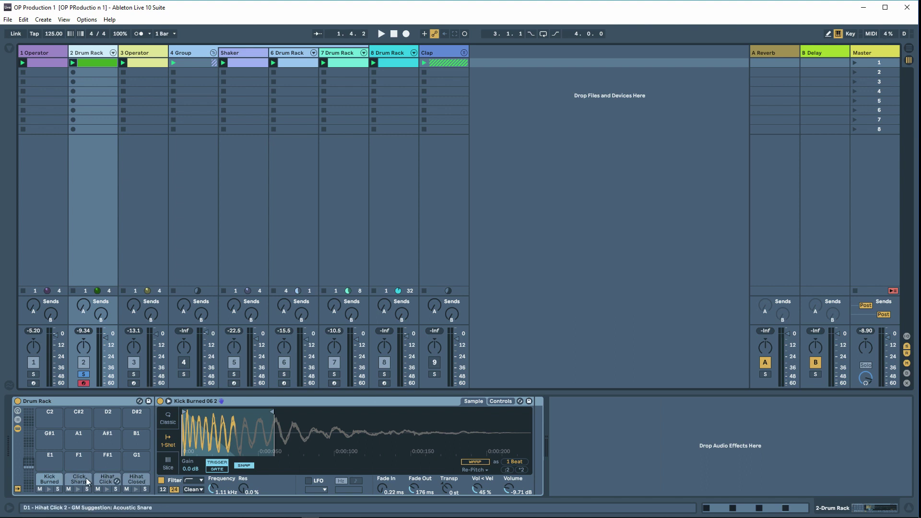
pyautogui.press('space')
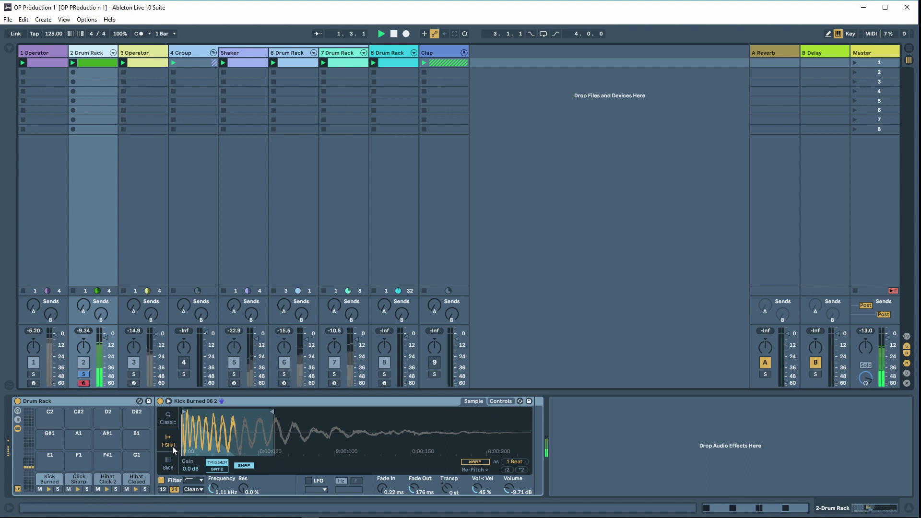
pyautogui.click(78, 479)
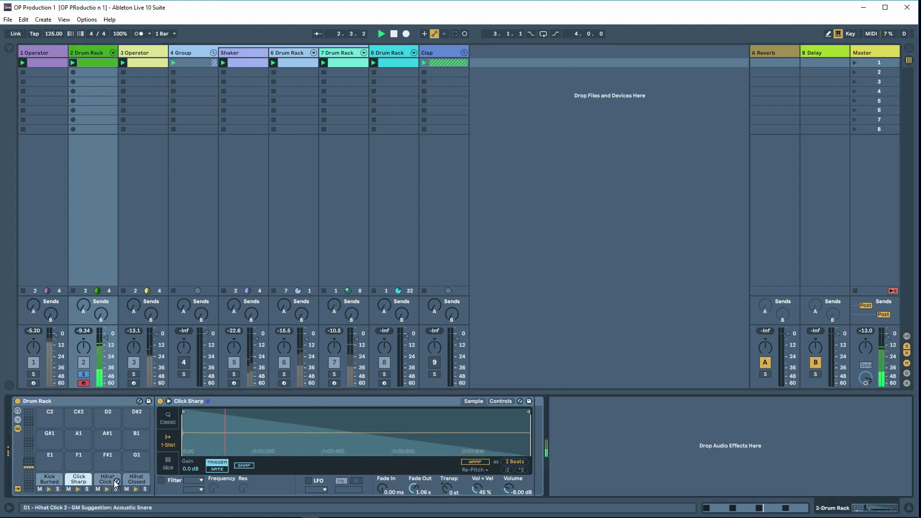
pyautogui.press('space')
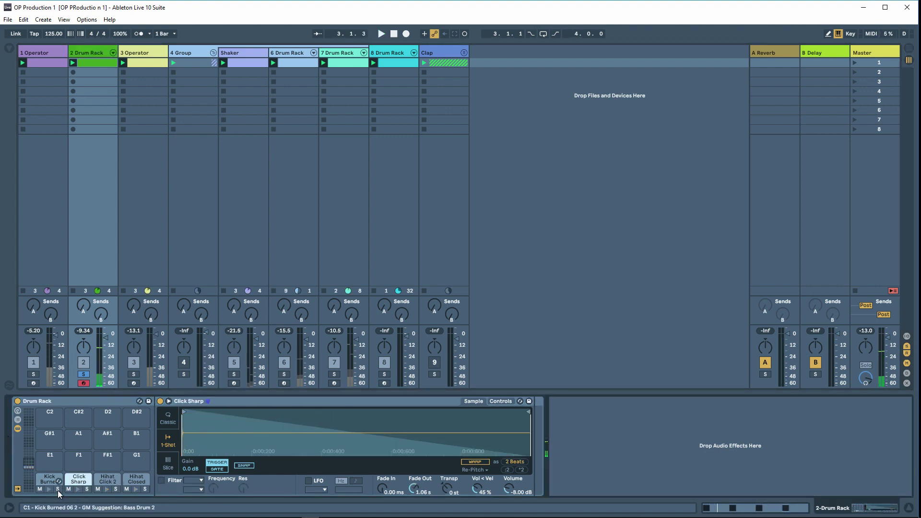
# Audition the Kick Burned, Click Sharp and Hihat Click 2 pads in solo, and slightly shorten the Hihat Click 2 sample's end.
pyautogui.click(59, 483)
pyautogui.press('space')
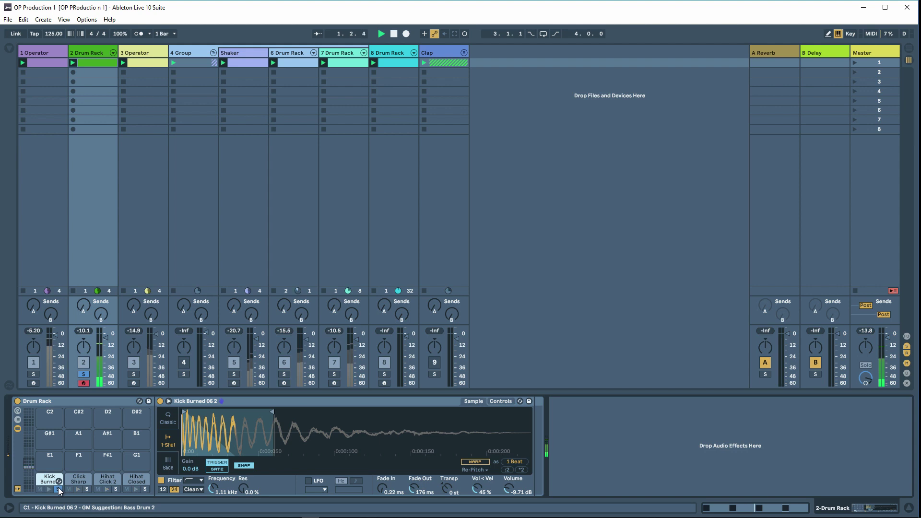
pyautogui.click(87, 490)
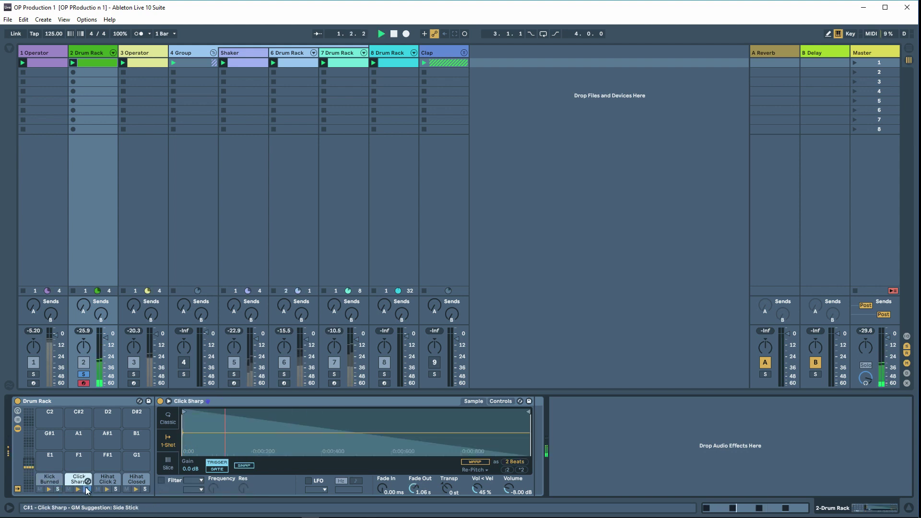
pyautogui.click(116, 489)
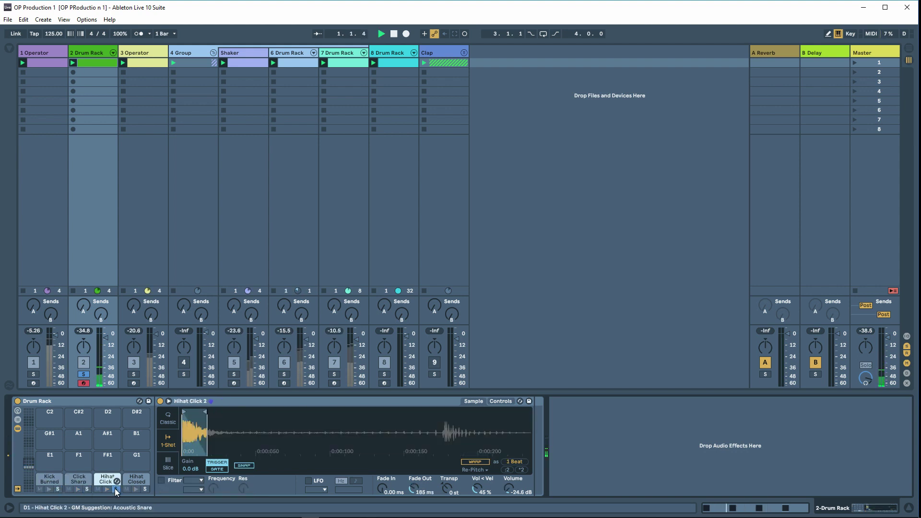
pyautogui.moveTo(205, 411)
pyautogui.mouseDown()
pyautogui.moveTo(215, 412)
pyautogui.moveTo(204, 411)
pyautogui.mouseUp()
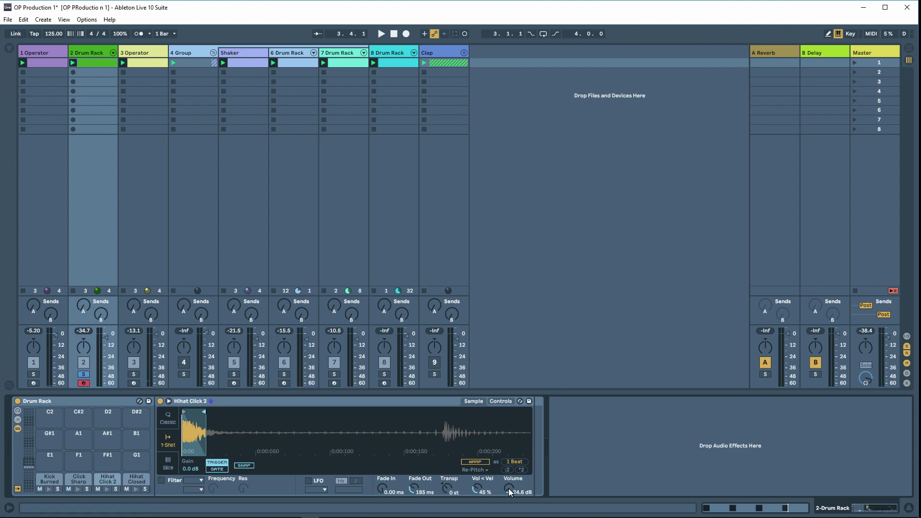
# Shorten the Hihat Closed sample to about 40 ms during solo playback, and clear the pad's solo.
pyautogui.click(136, 482)
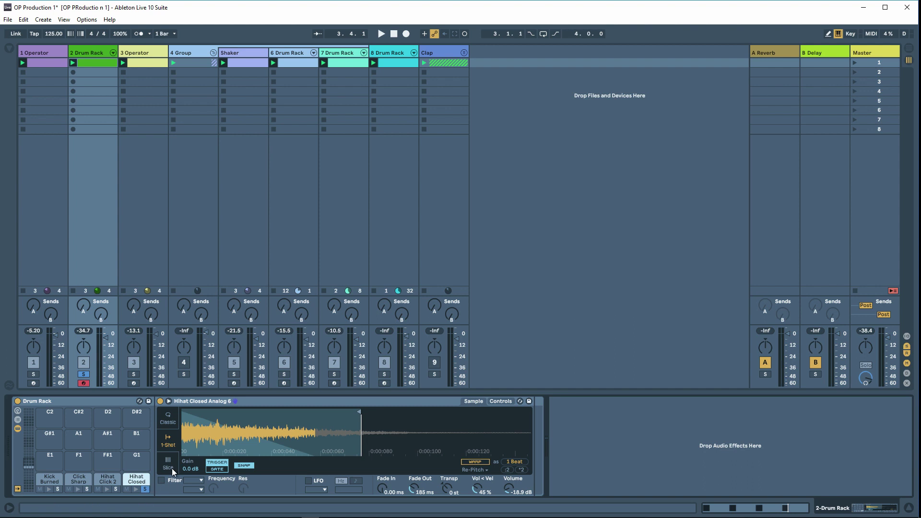
pyautogui.press('space')
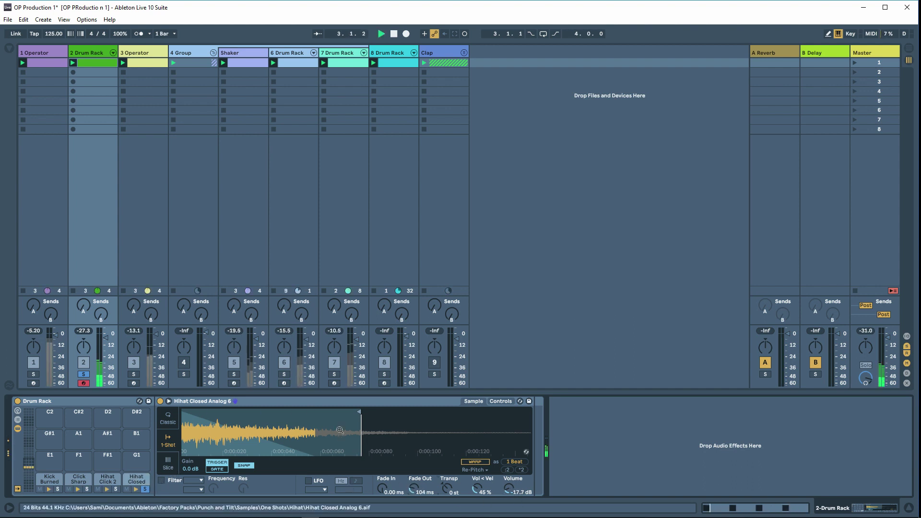
pyautogui.moveTo(357, 414); pyautogui.dragTo(288, 417)
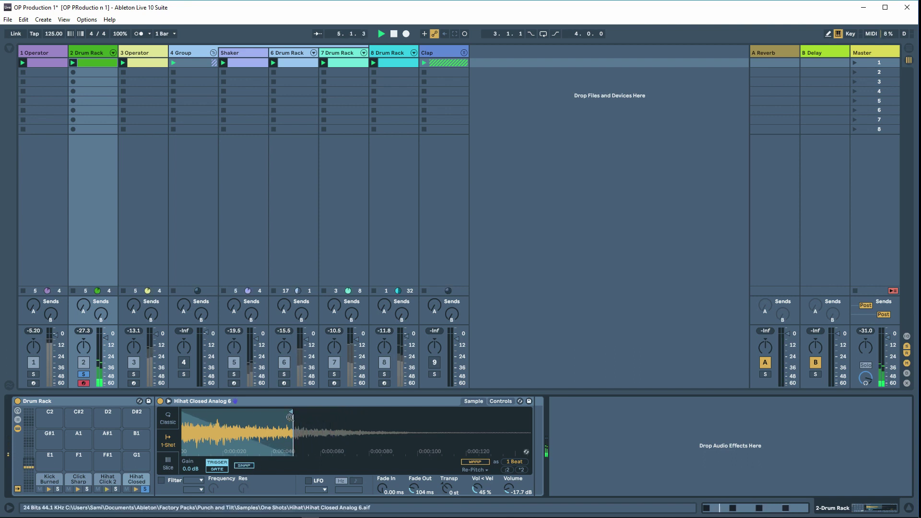
pyautogui.moveTo(291, 414); pyautogui.dragTo(279, 414)
pyautogui.press('space')
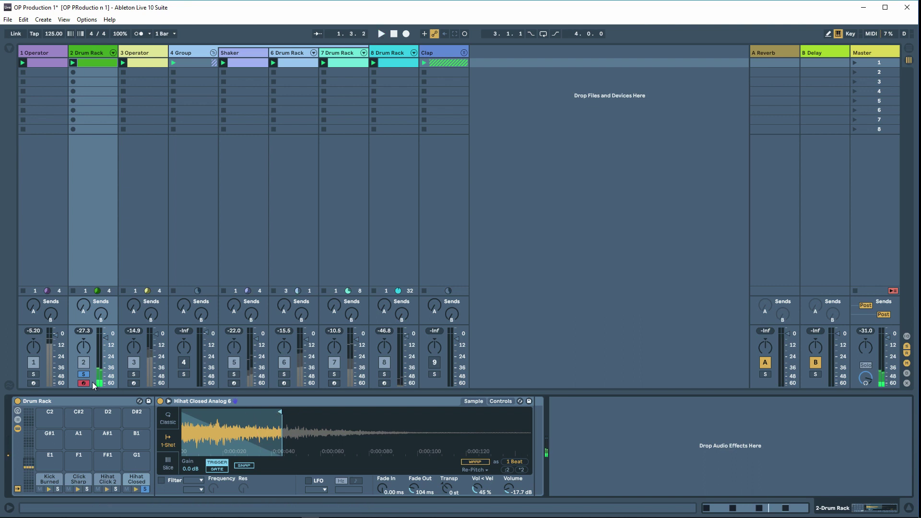
pyautogui.click(145, 489)
pyautogui.press('space')
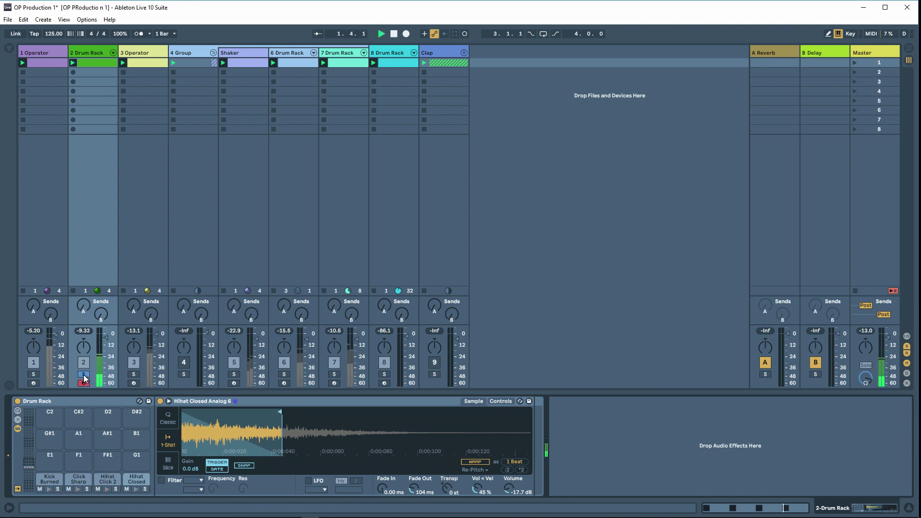
# Audition the 1 Operator and 2 Drum Rack tracks together in solo, and clear both solos.
pyautogui.click(36, 375)
pyautogui.click(85, 376)
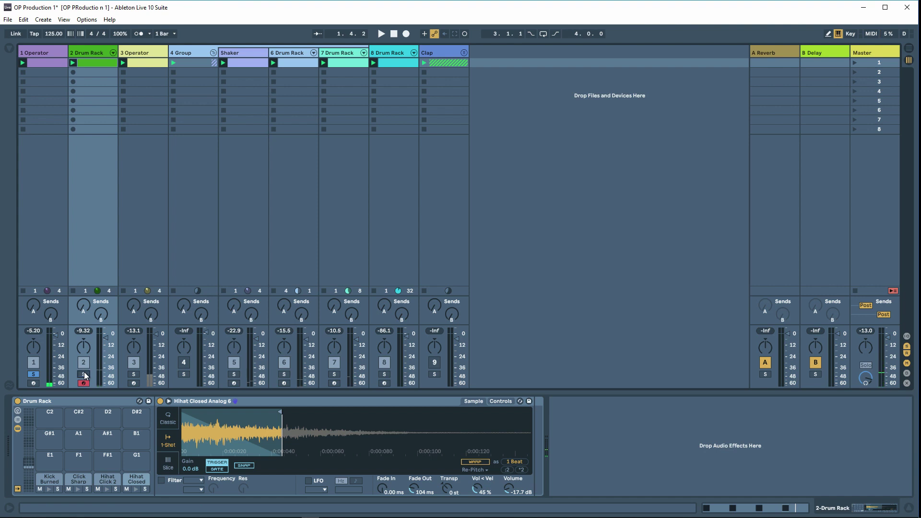
pyautogui.press('space')
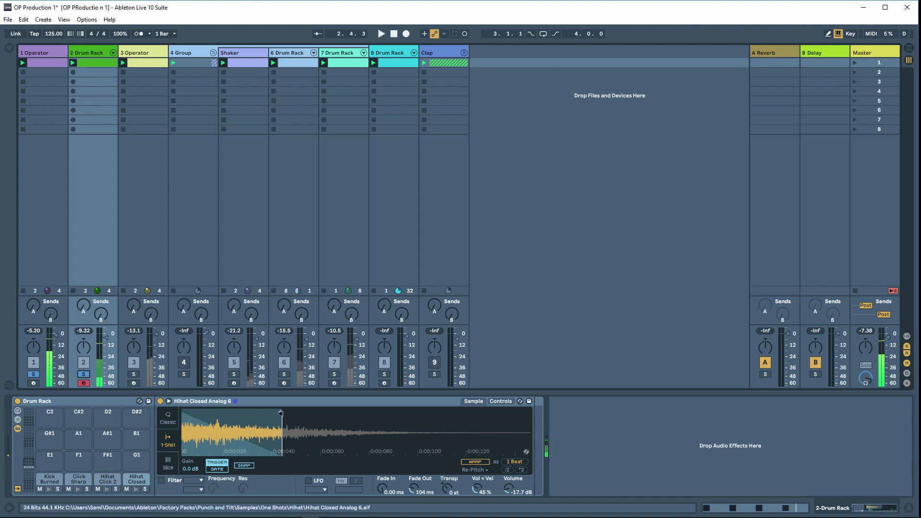
pyautogui.press('space')
pyautogui.moveTo(281, 414)
pyautogui.mouseDown()
pyautogui.moveTo(206, 413)
pyautogui.moveTo(280, 410)
pyautogui.mouseUp()
pyautogui.press('space')
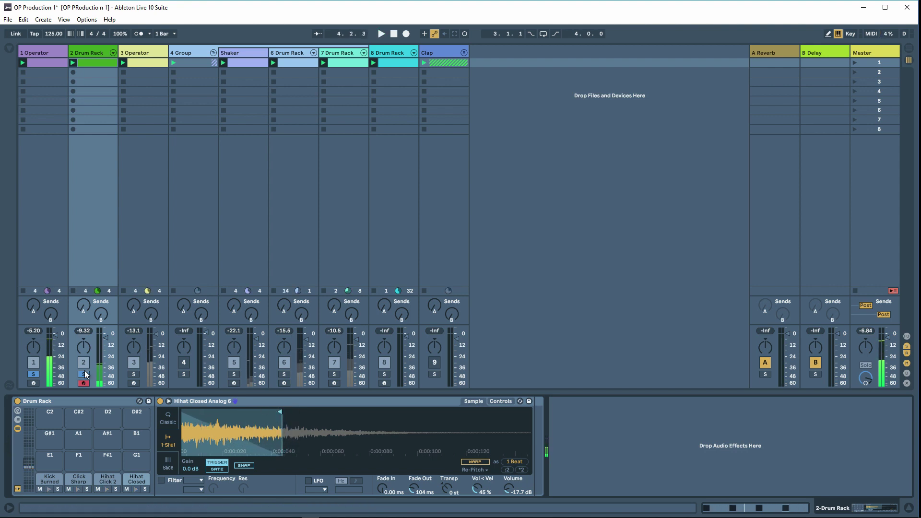
pyautogui.click(85, 375)
pyautogui.click(33, 374)
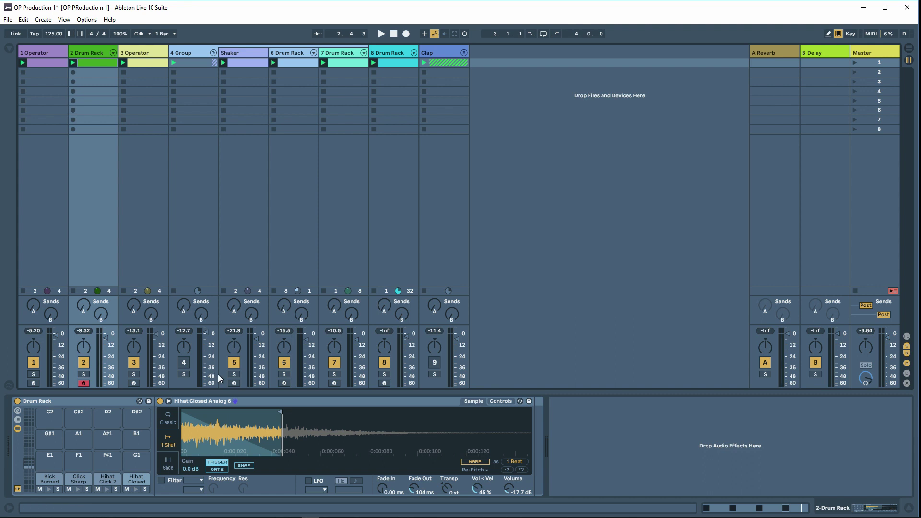
# Show the Shaker track's devices and audition the 4 Group and Shaker tracks in solo.
pyautogui.click(241, 54)
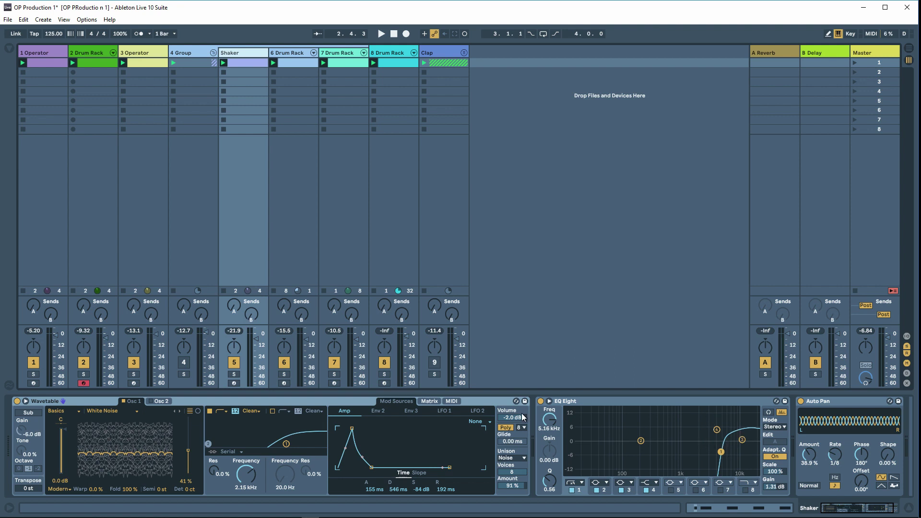
pyautogui.click(233, 375)
pyautogui.click(234, 375)
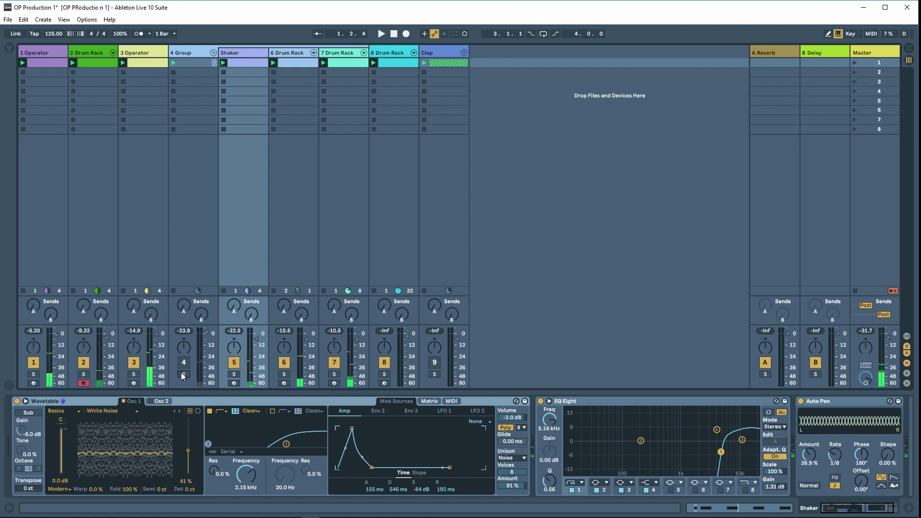
pyautogui.click(234, 375)
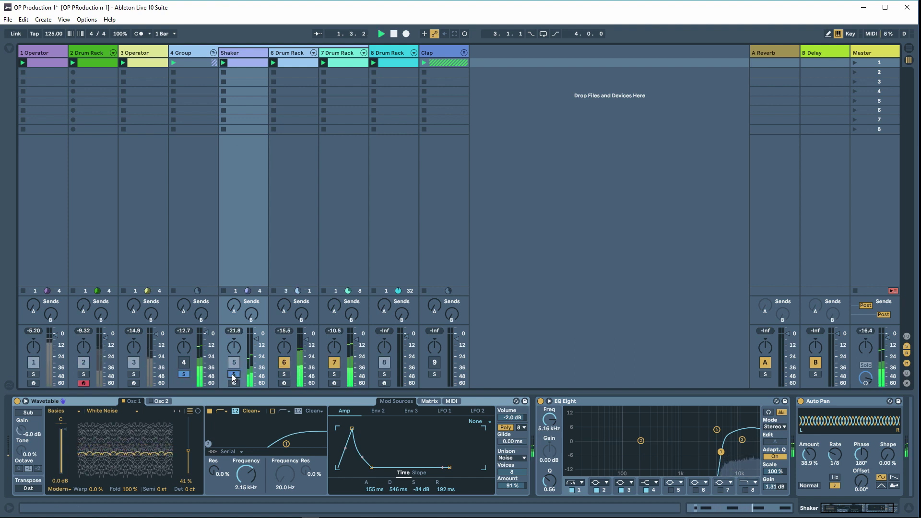
pyautogui.press('space')
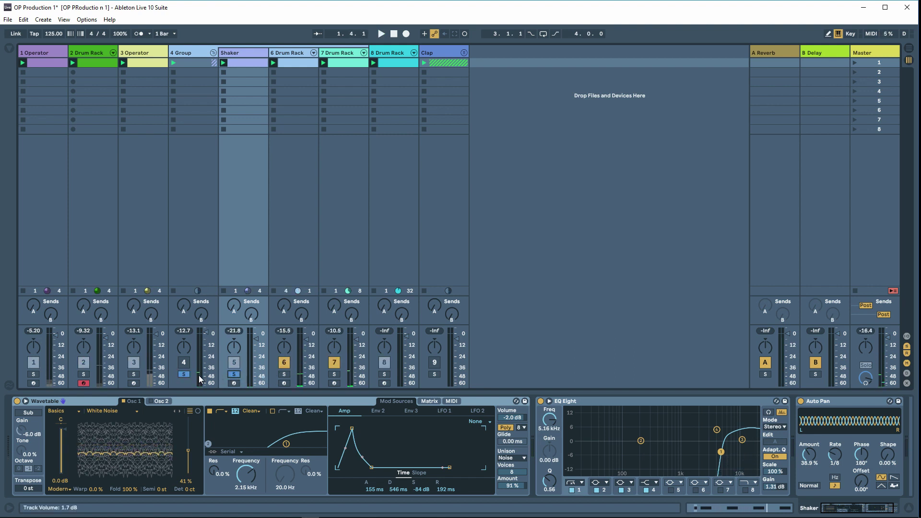
# Activate the 4 Group track, audition the Shaker track in solo and clear its solo.
pyautogui.press('space')
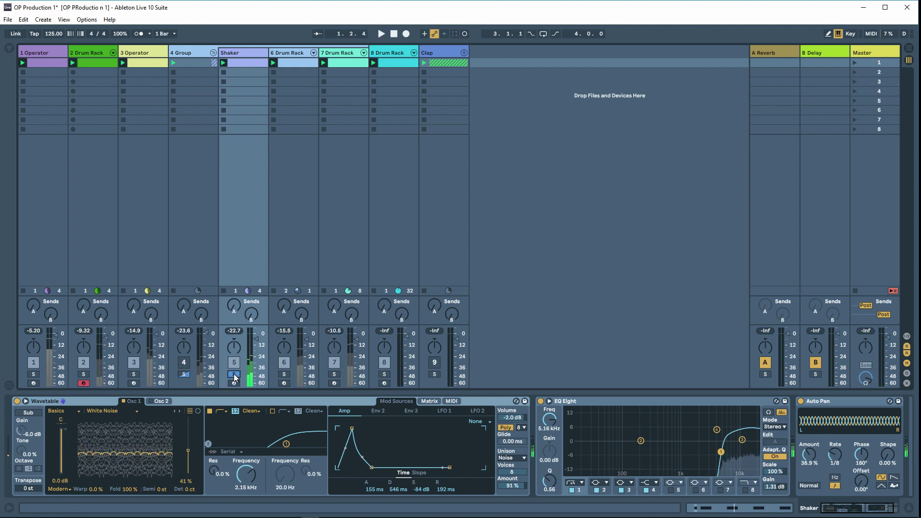
pyautogui.click(184, 374)
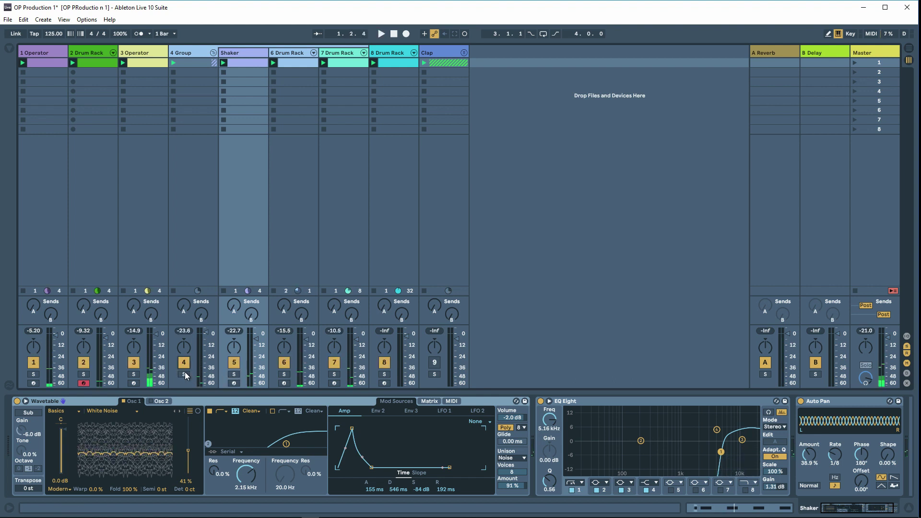
pyautogui.click(233, 374)
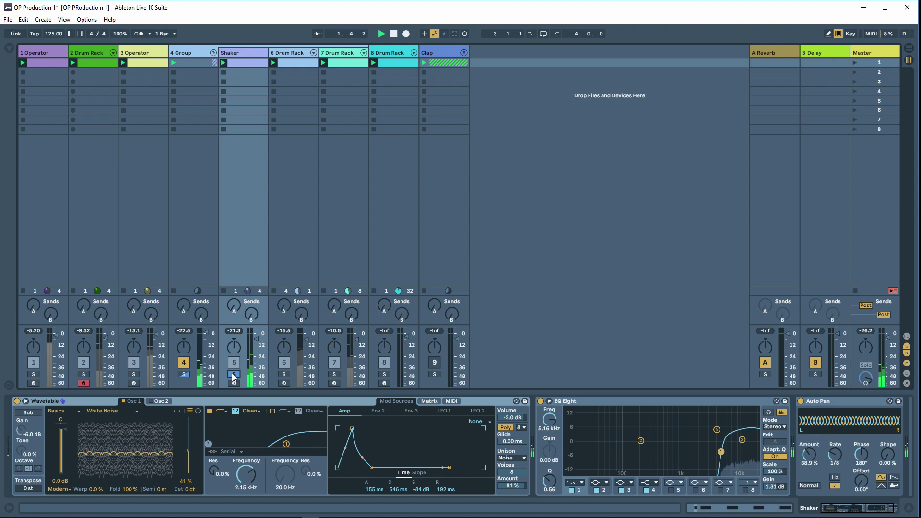
pyautogui.click(233, 375)
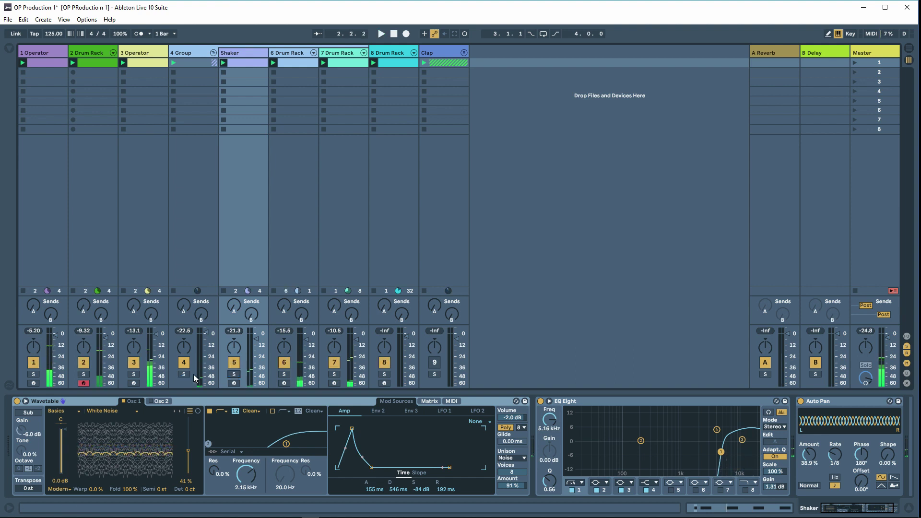
# Deactivate the 3 Operator track, and activate the Clap track during playback.
pyautogui.click(145, 58)
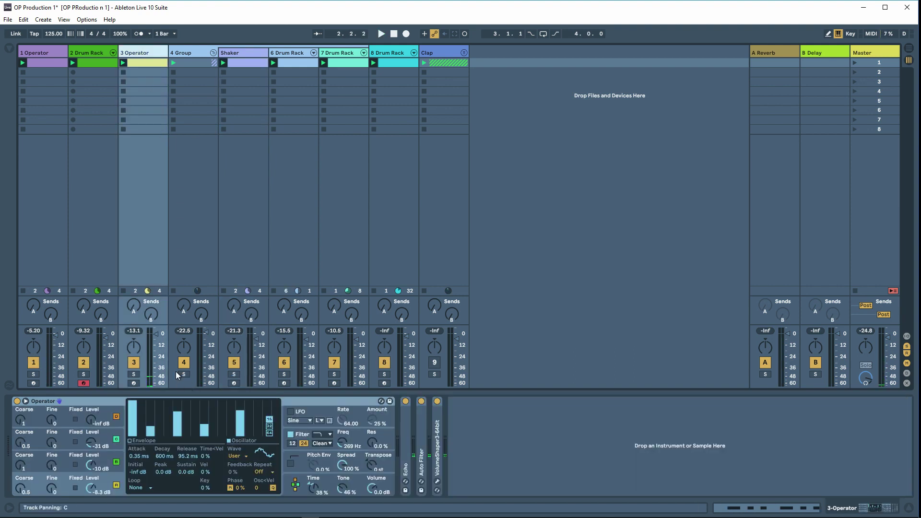
pyautogui.press('0')
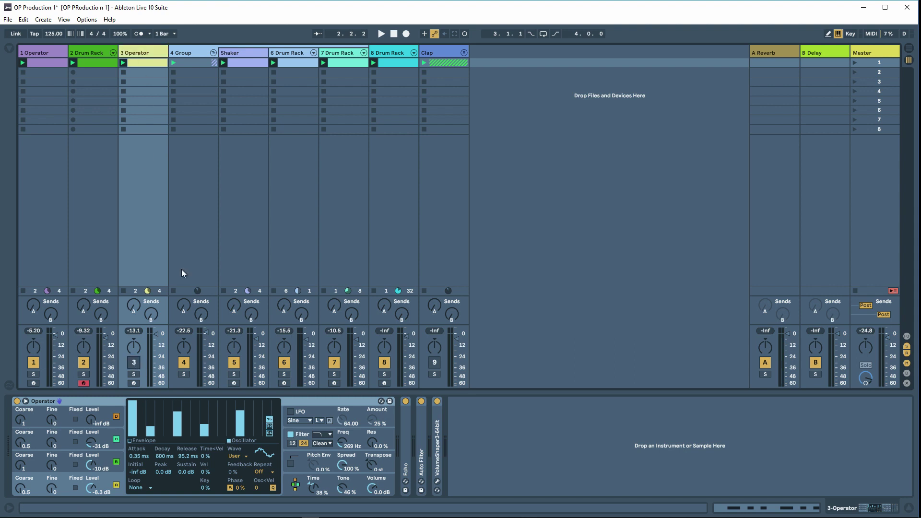
pyautogui.press('space')
pyautogui.click(431, 361)
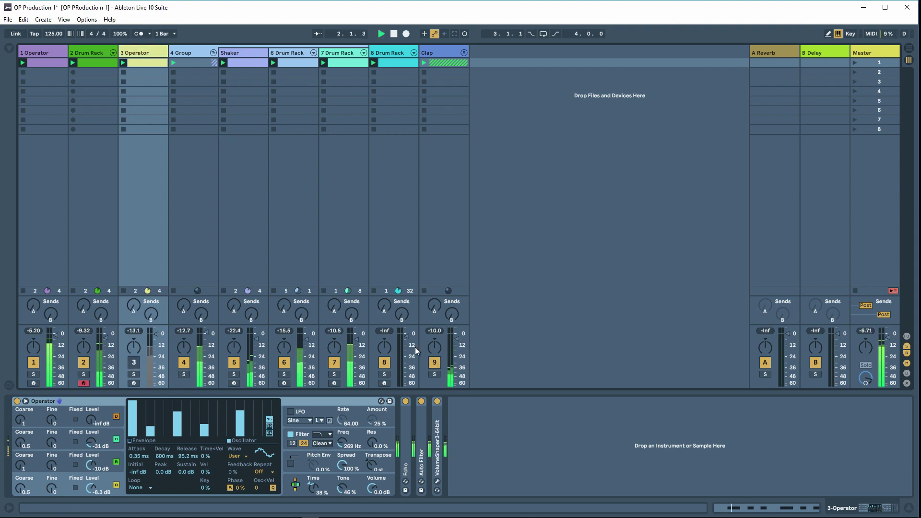
# Copy the 1 Operator and 2 Drum Rack session clips to bar 1 of the arrangement, and return playback to the arrangement.
pyautogui.click(45, 52)
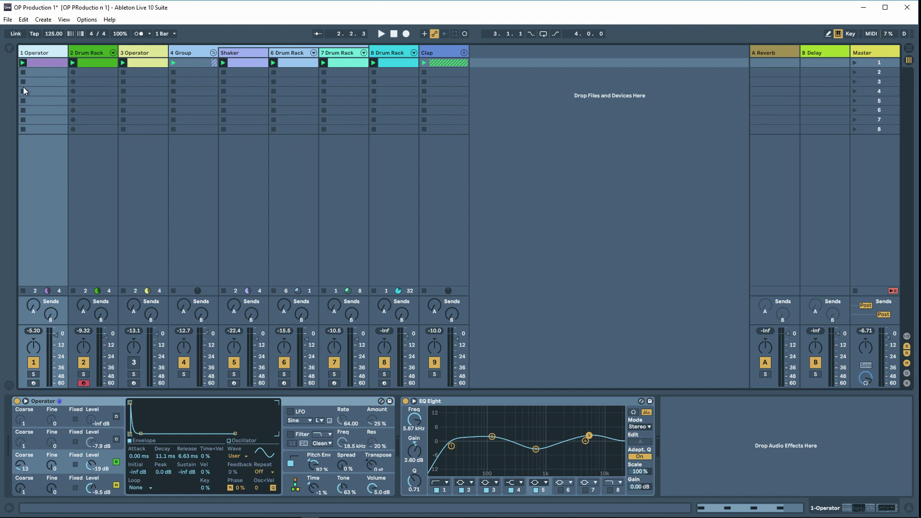
pyautogui.press('Tab')
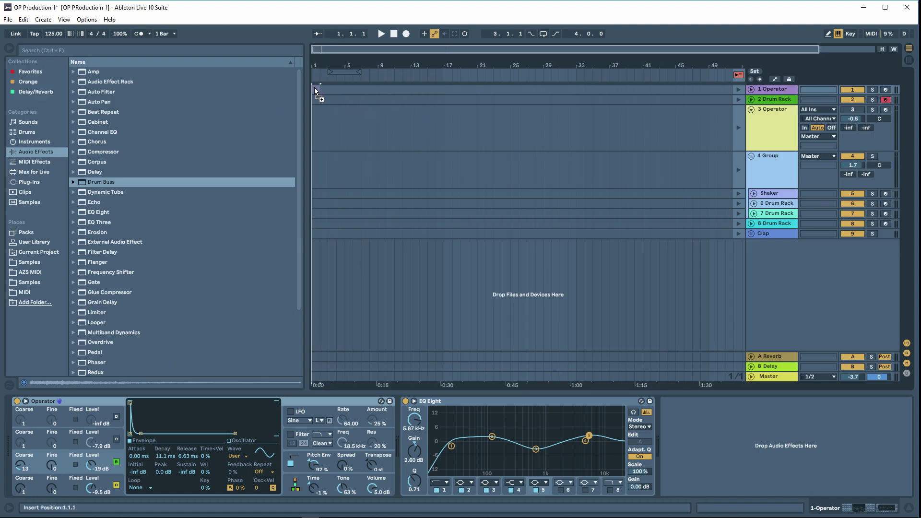
pyautogui.press('Tab')
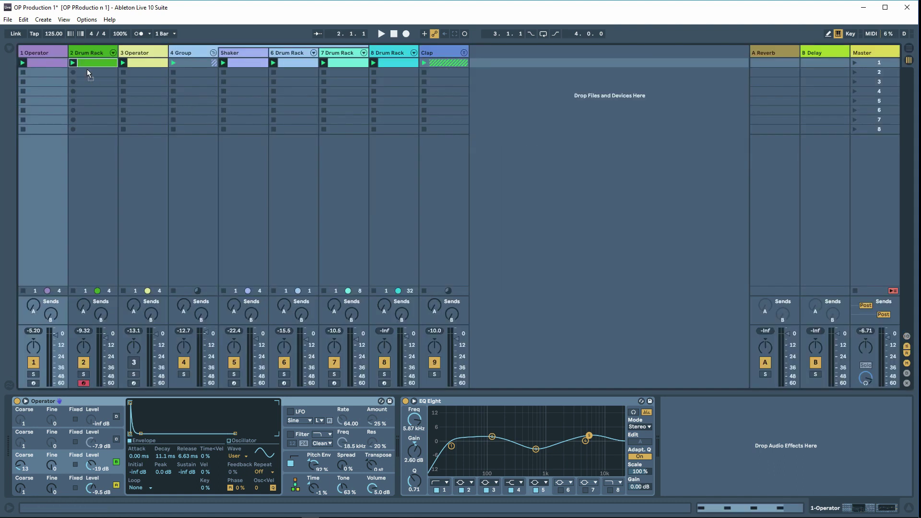
pyautogui.press('Tab')
pyautogui.moveTo(87, 70); pyautogui.dragTo(312, 99)
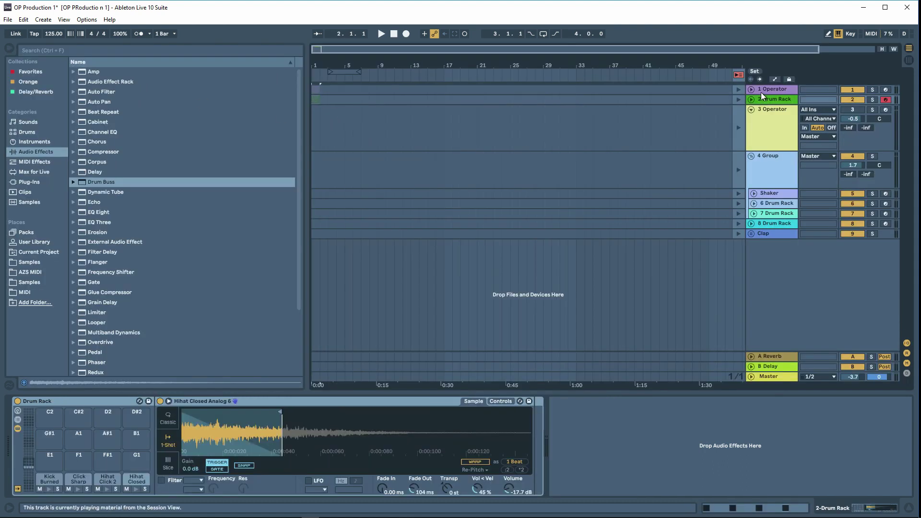
pyautogui.click(740, 75)
# Extend the 1 Operator and 2 Drum Rack arrangement clips to bar 5, and enable a four-bar loop starting at bar 1.
pyautogui.moveTo(321, 63); pyautogui.dragTo(321, 110)
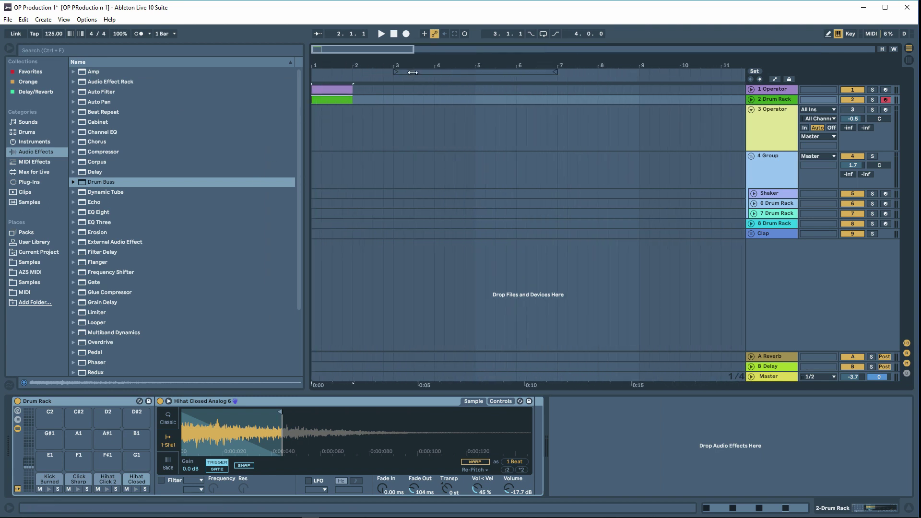
pyautogui.moveTo(411, 72); pyautogui.dragTo(326, 72)
pyautogui.click(354, 90)
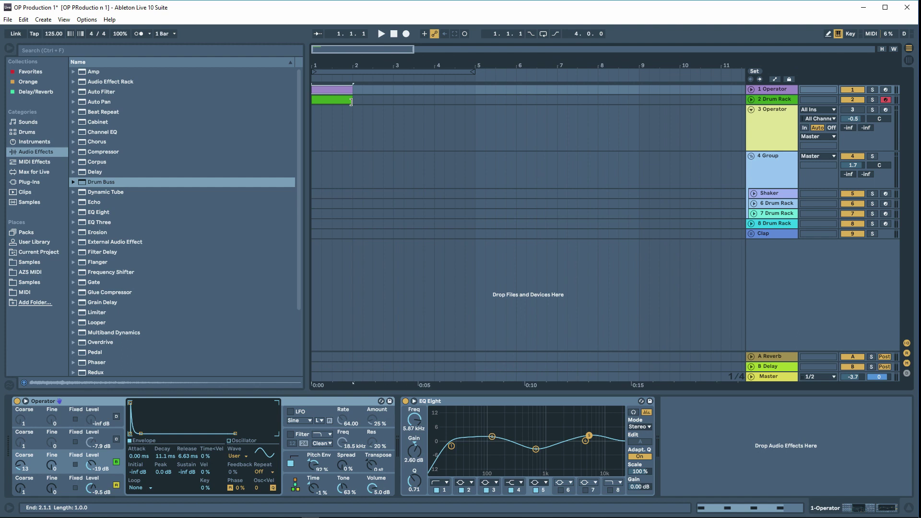
pyautogui.moveTo(350, 102); pyautogui.dragTo(476, 97)
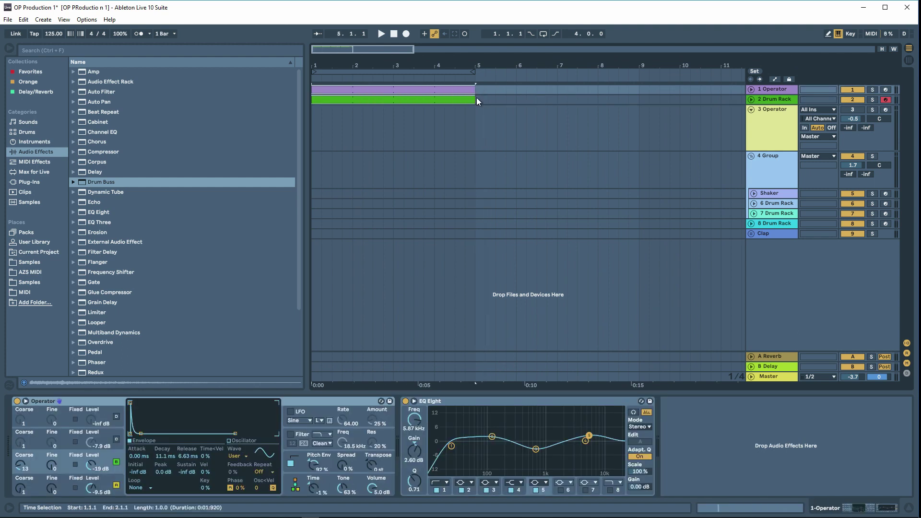
pyautogui.click(414, 111)
pyautogui.press('Home')
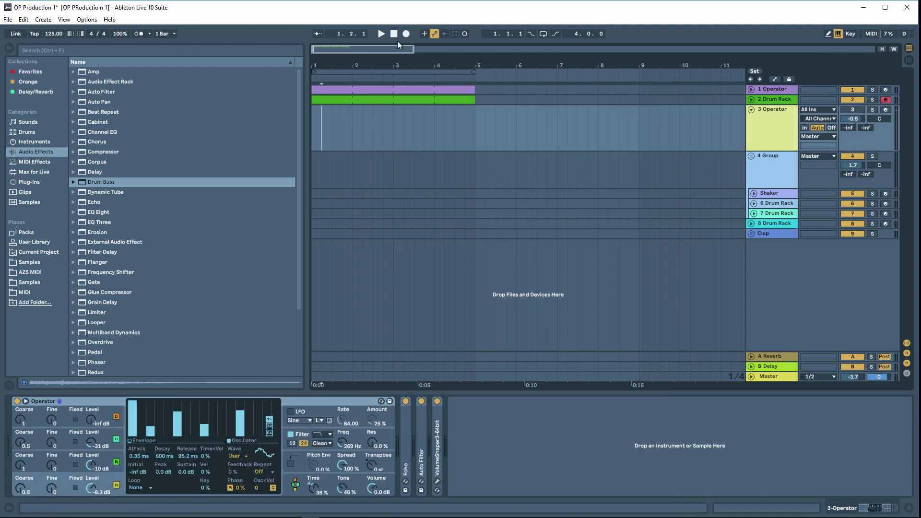
pyautogui.click(543, 34)
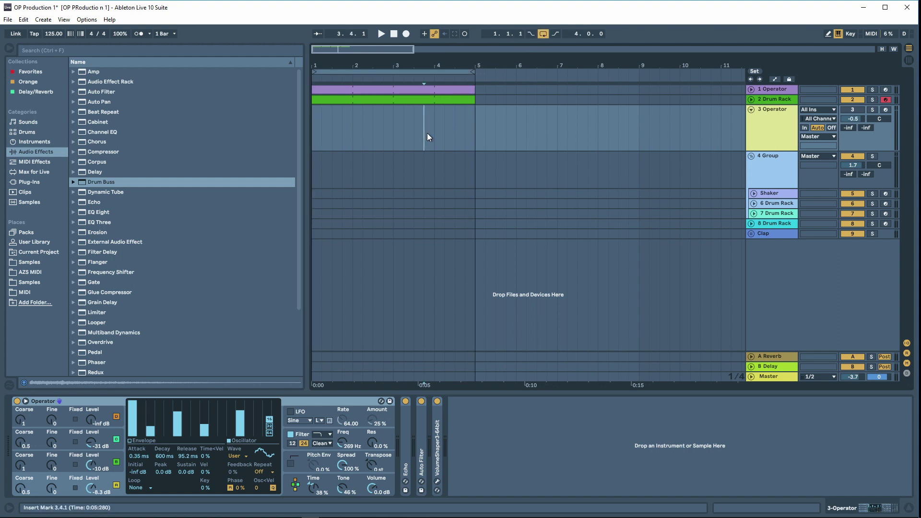
# Add the Wavetable instrument on a new MIDI track below the Clap track.
pyautogui.click(31, 179)
pyautogui.click(35, 142)
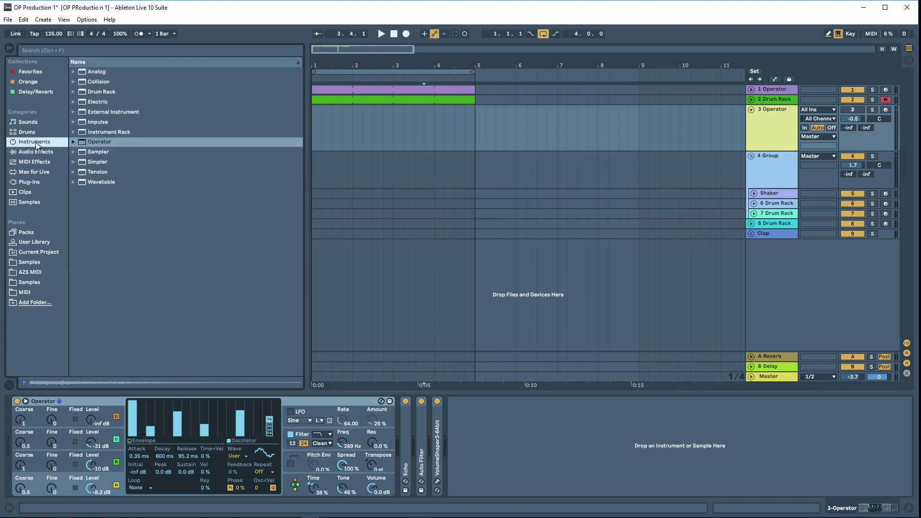
pyautogui.click(100, 182)
pyautogui.moveTo(917, 289); pyautogui.dragTo(916, 289)
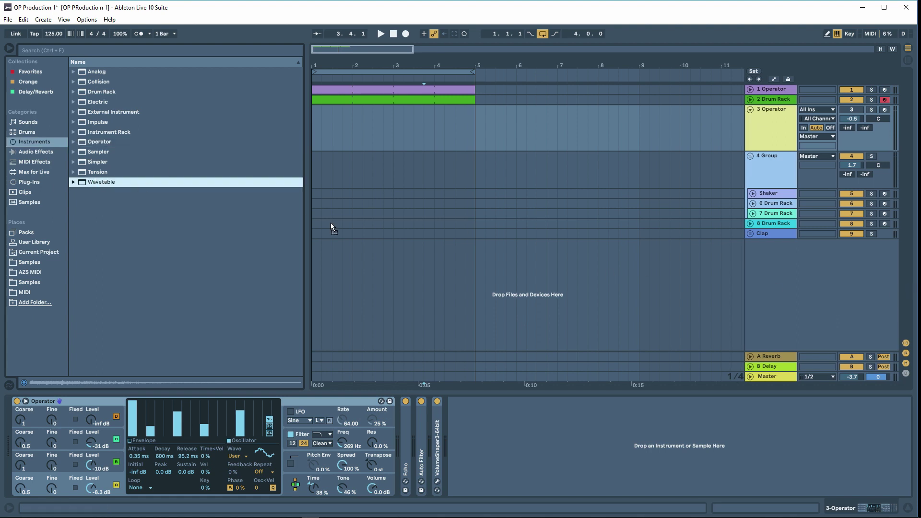
pyautogui.moveTo(332, 227); pyautogui.dragTo(802, 255)
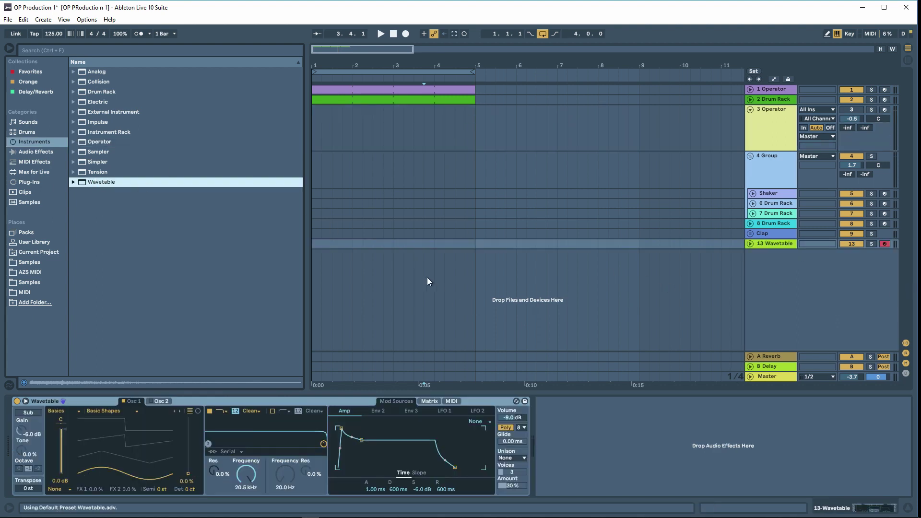
# Examine the note pattern of the 1 Operator clip in the arrangement, and return to the device view.
pyautogui.doubleClick(336, 91)
pyautogui.scroll(-2, 290, 374)
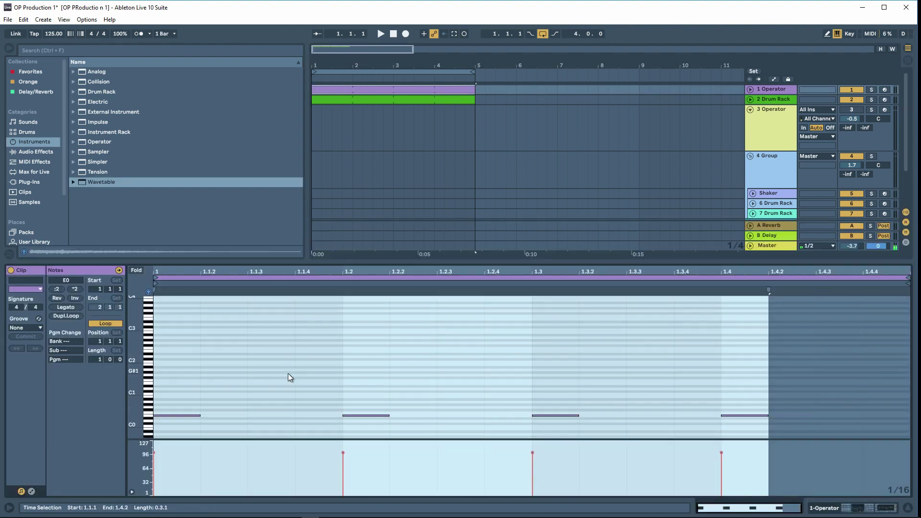
pyautogui.hotkey('shift', 'Tab')
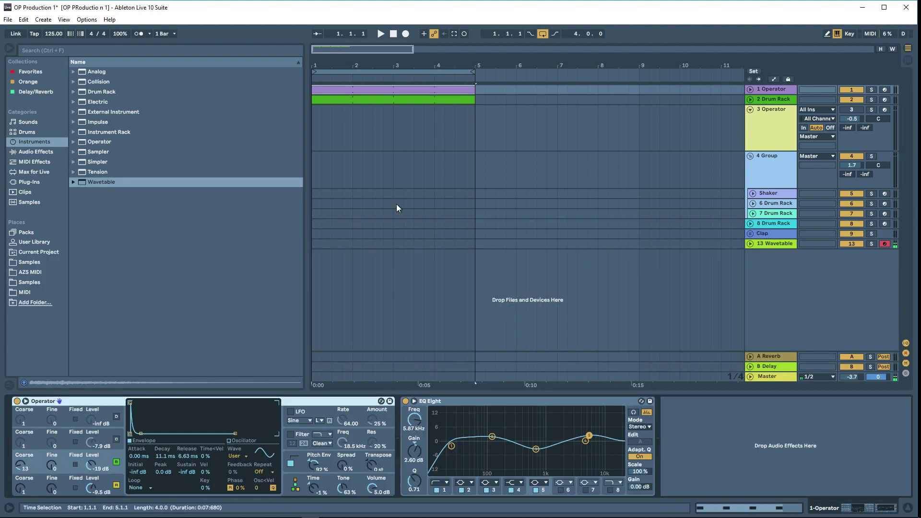
# Hide the browser, and set Wavetable's oscillator 1 position to 68% and filter 1 frequency to 98.6 Hz.
pyautogui.hotkey('ctrl', 'alt', 'b')
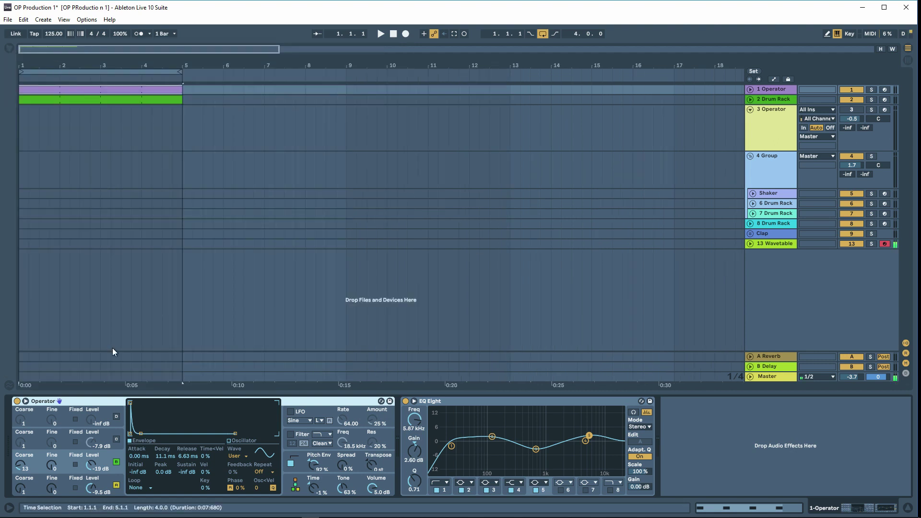
pyautogui.click(787, 246)
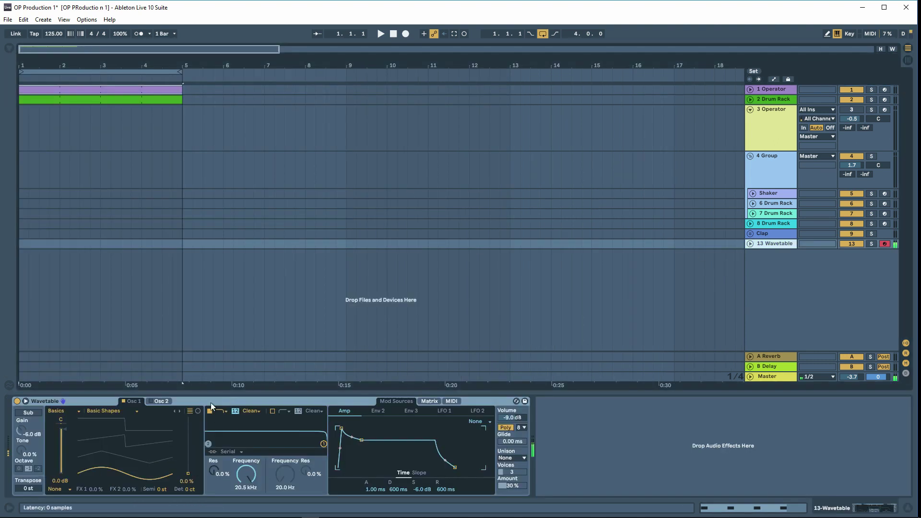
pyautogui.moveTo(188, 437); pyautogui.dragTo(189, 436)
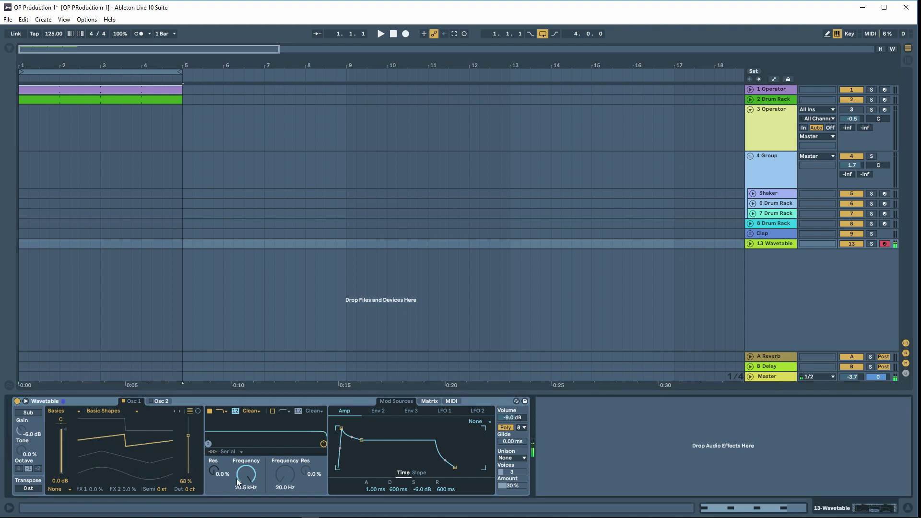
pyautogui.moveTo(238, 483); pyautogui.dragTo(238, 509)
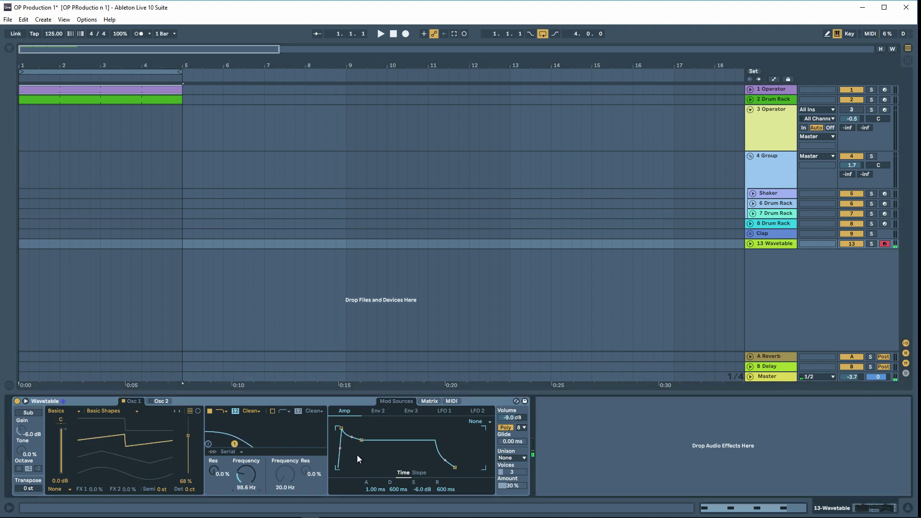
# Set Wavetable's unison mode to Classic with 5 voices and an amount of 38%.
pyautogui.click(509, 460)
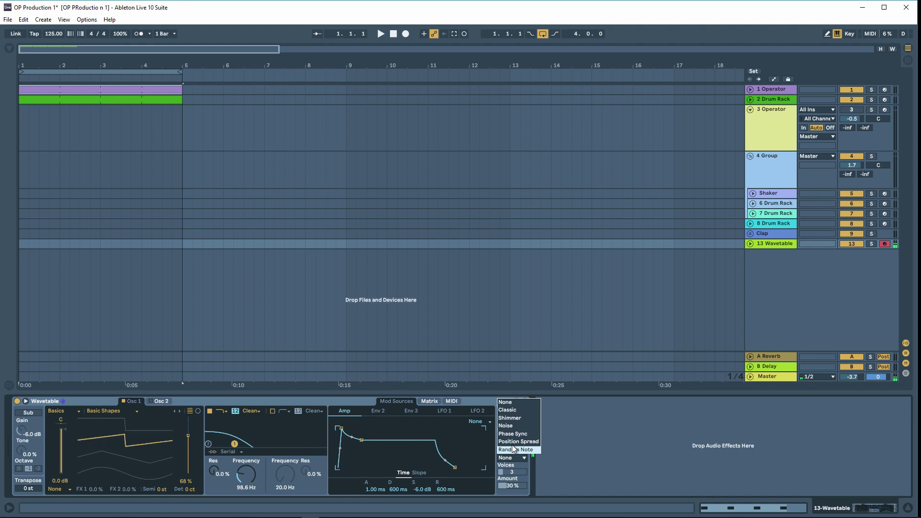
pyautogui.click(520, 411)
pyautogui.moveTo(511, 485)
pyautogui.mouseDown()
pyautogui.moveTo(511, 463)
pyautogui.moveTo(511, 482)
pyautogui.mouseUp()
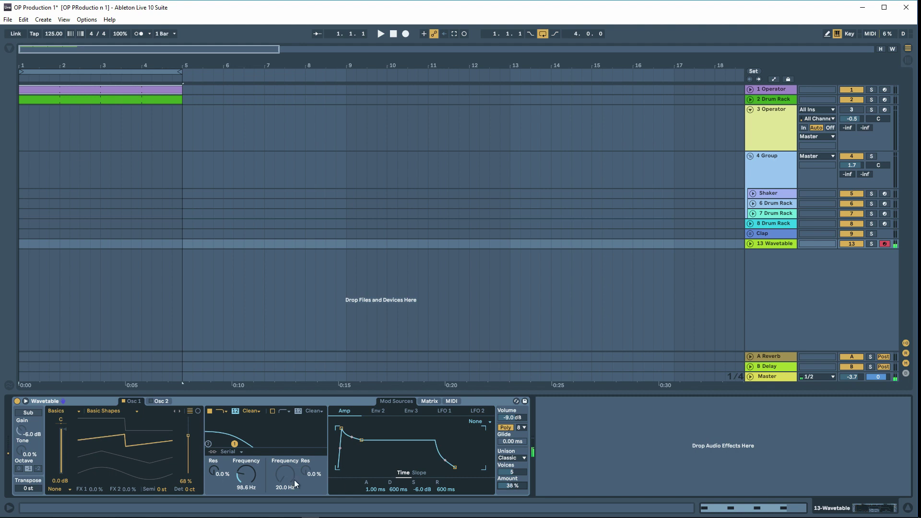
# Raise Wavetable's filter 1 frequency to 171 Hz, and enable the sub oscillator with its tone at 88%.
pyautogui.moveTo(246, 475); pyautogui.dragTo(247, 469)
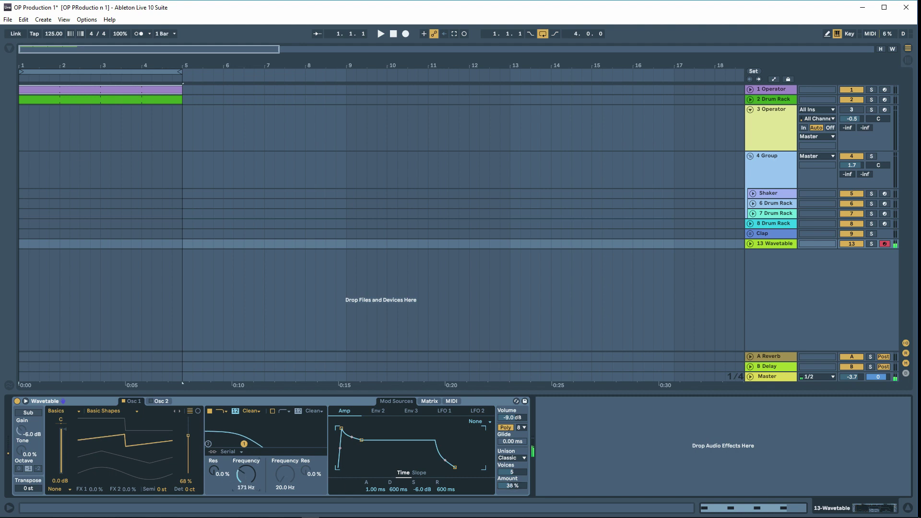
pyautogui.click(24, 414)
# Modulate filter 1 frequency with Env 2 by an amount of 30, and set Env 2's sustain to 23%.
pyautogui.click(418, 402)
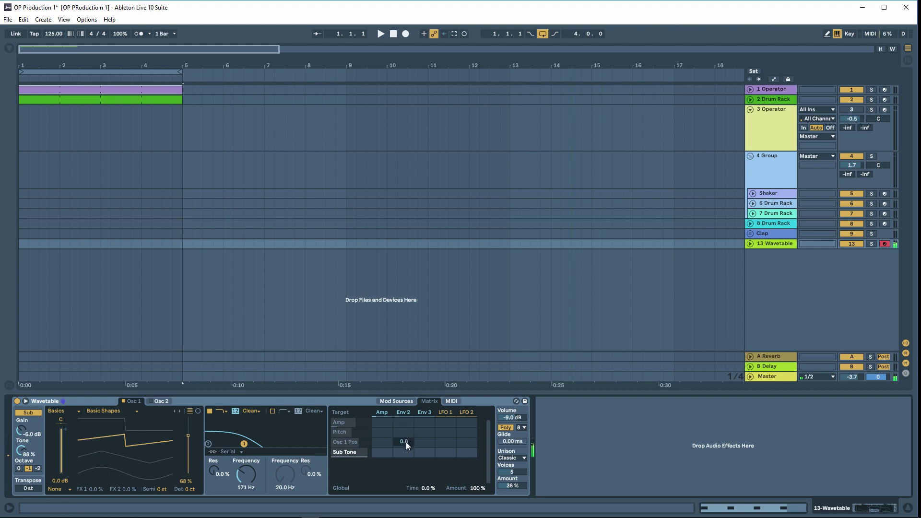
pyautogui.click(243, 471)
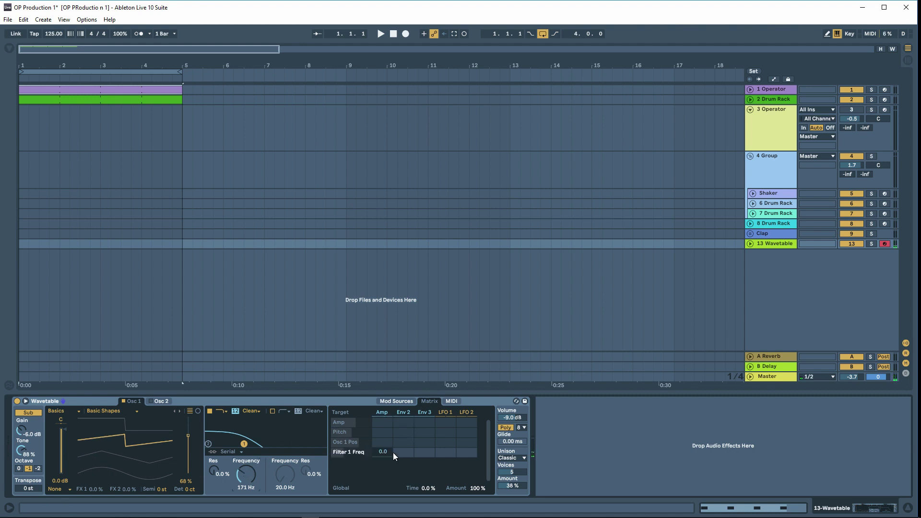
pyautogui.moveTo(402, 452); pyautogui.dragTo(402, 457)
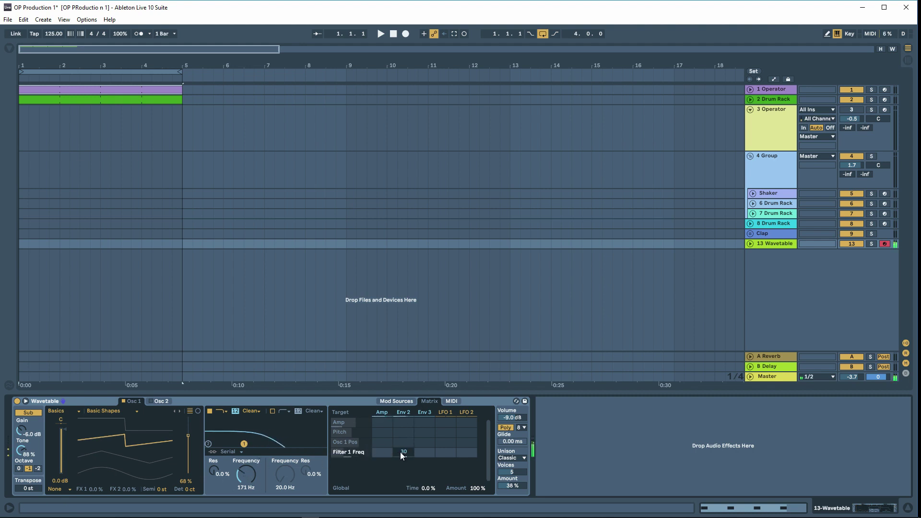
pyautogui.click(401, 412)
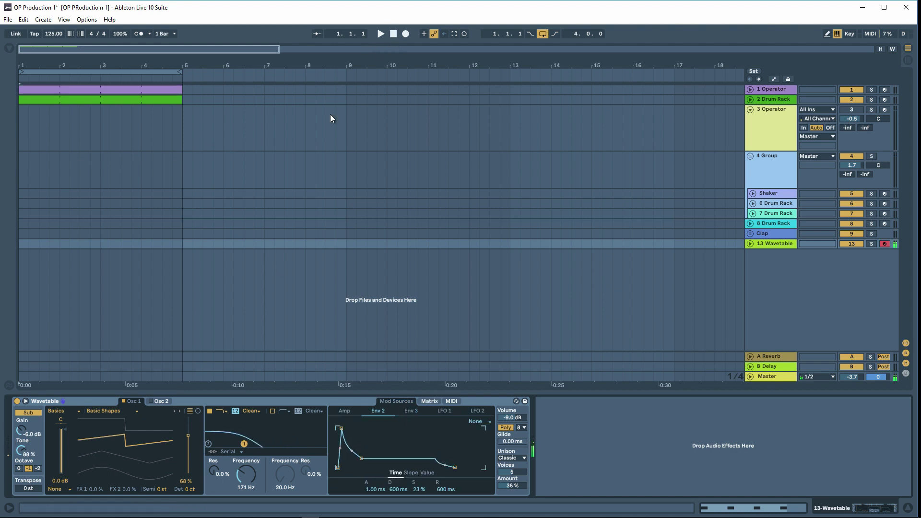
# Create a one-bar MIDI clip at bar 1 on the 13 Wavetable track, and set the loop to its length.
pyautogui.doubleClick(21, 246)
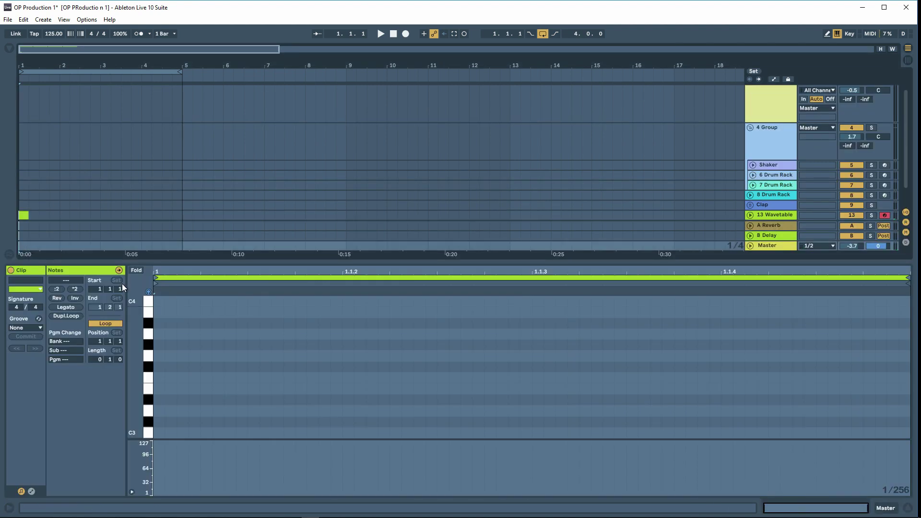
pyautogui.moveTo(26, 214); pyautogui.dragTo(60, 216)
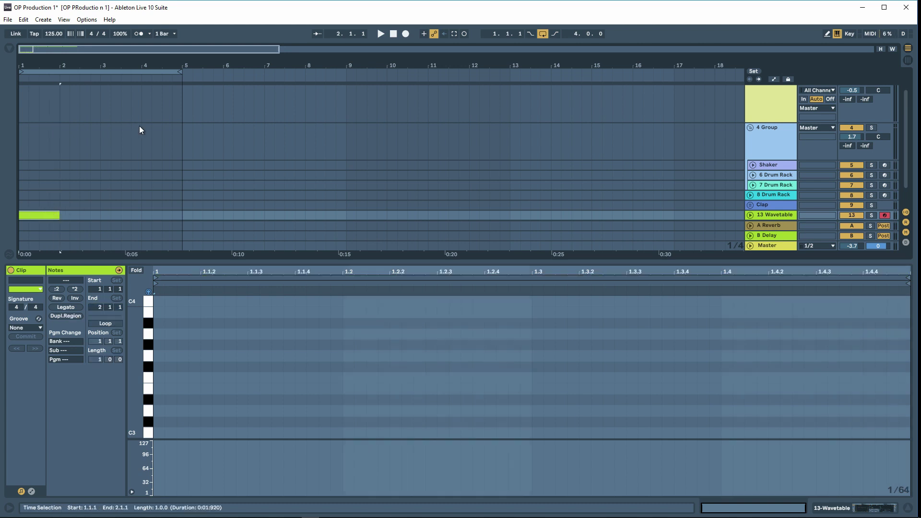
pyautogui.hotkey('ctrl', 'l')
pyautogui.click(120, 205)
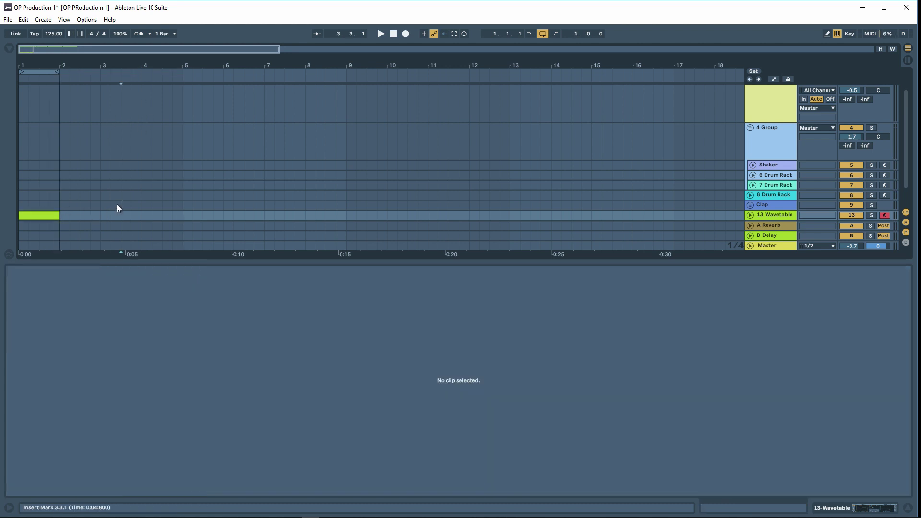
# Add a one-beat E1 note at the start of the 13 Wavetable clip.
pyautogui.click(51, 214)
pyautogui.scroll(-6, 151, 363)
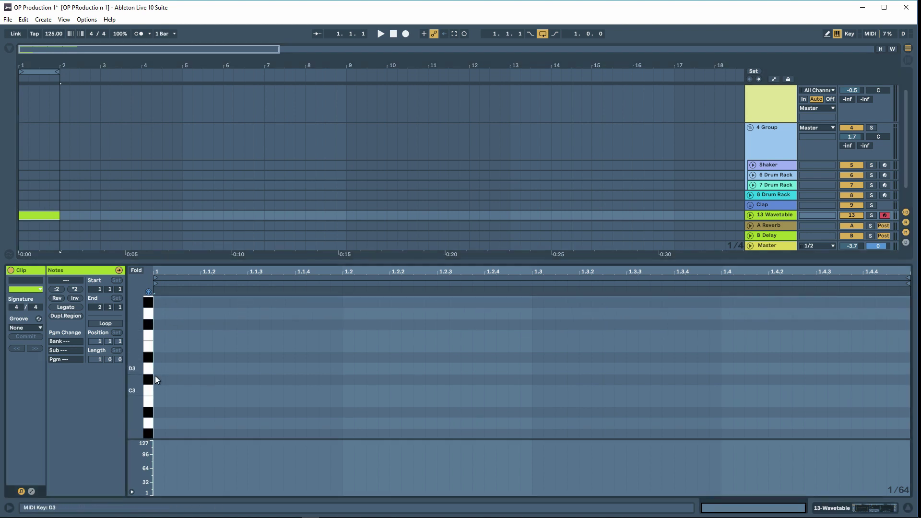
pyautogui.scroll(-1, 156, 384)
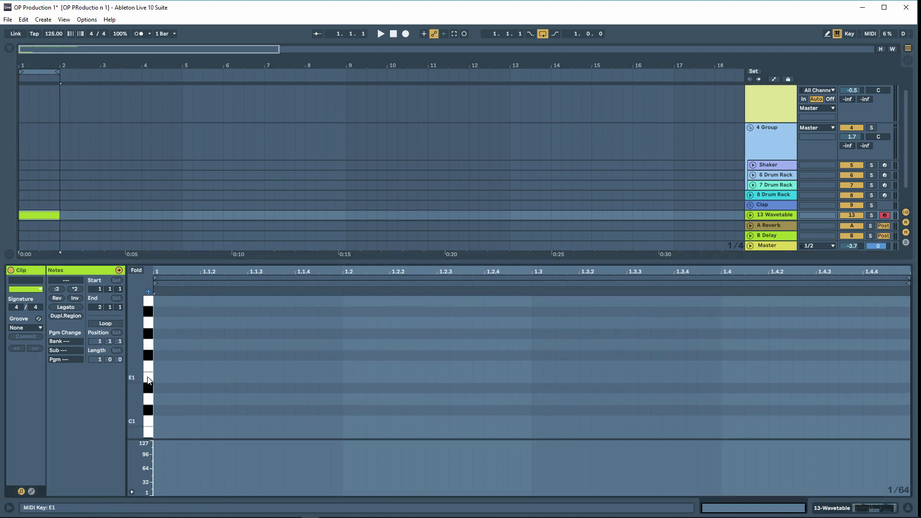
pyautogui.doubleClick(159, 377)
pyautogui.moveTo(163, 376); pyautogui.dragTo(342, 377)
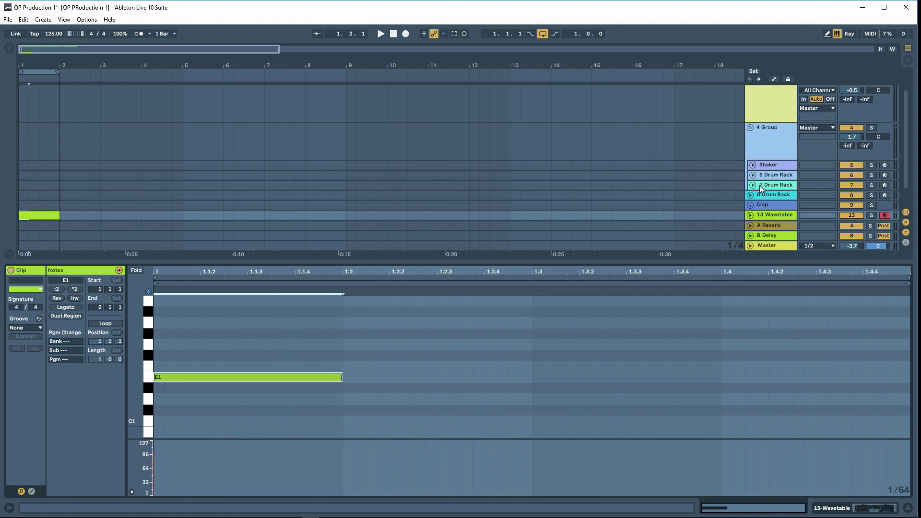
# Set the note grid to 1/16, and add sixteenth-note E1 notes at 1.2.4 and 1.3.3 in the Wavetable clip.
pyautogui.press('space')
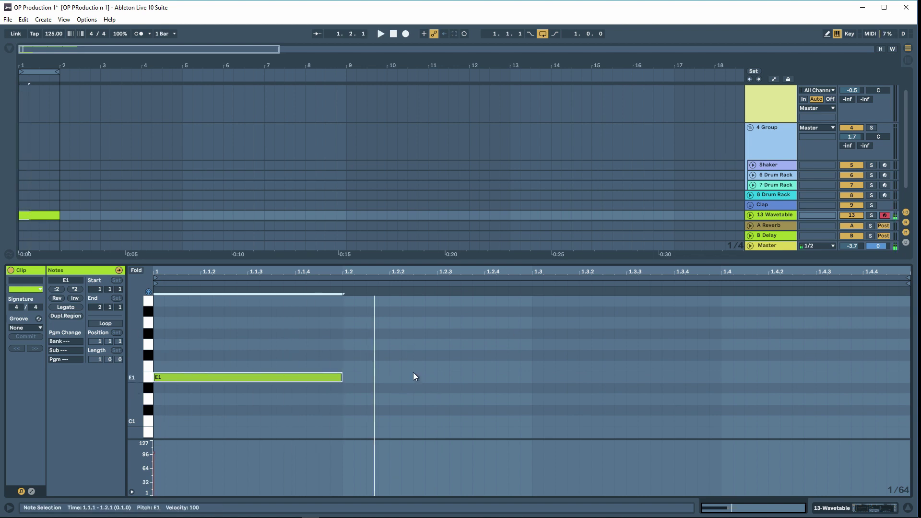
pyautogui.rightClick(450, 346)
pyautogui.click(522, 306)
pyautogui.doubleClick(490, 377)
pyautogui.doubleClick(627, 377)
# Play the one-bar loop with the new bass notes, and show the Wavetable device controls.
pyautogui.press('space')
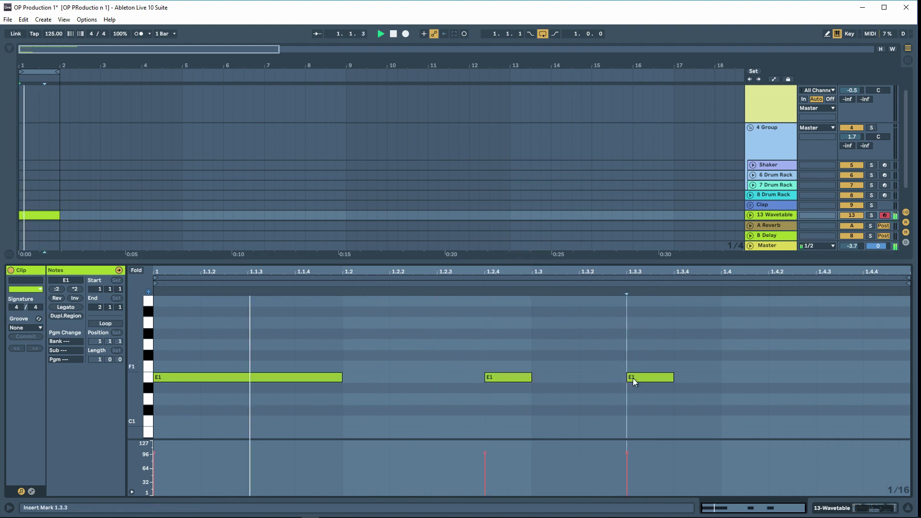
pyautogui.click(563, 355)
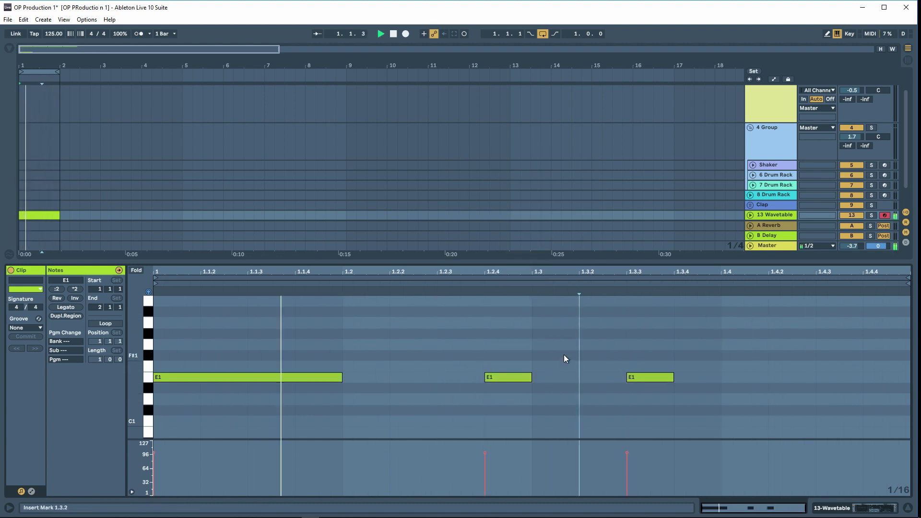
pyautogui.hotkey('shift', 'Tab')
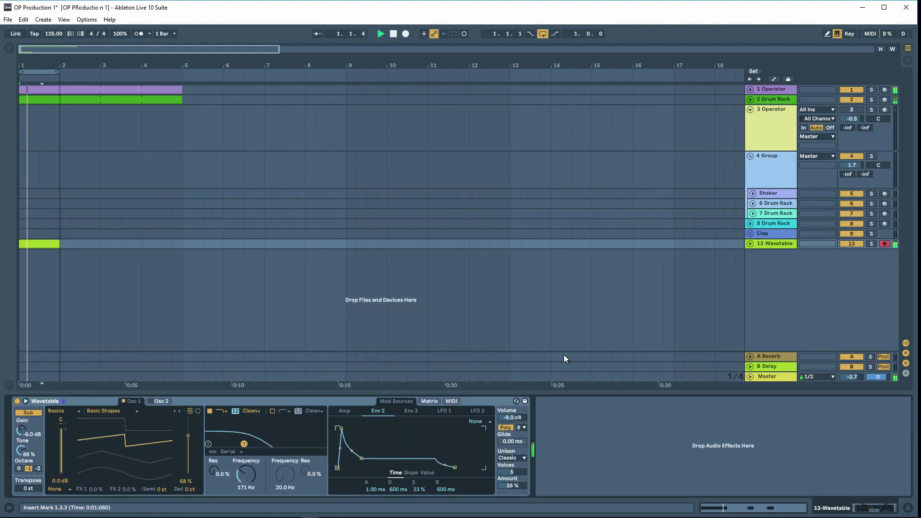
# Try enabling the Wavetable's second oscillator and adjusting its detune while the loop plays.
pyautogui.click(128, 269)
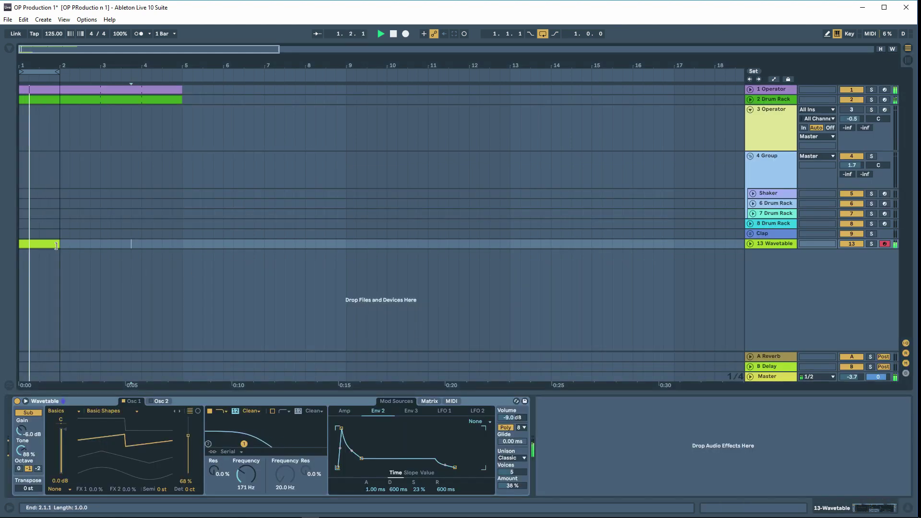
pyautogui.click(149, 401)
pyautogui.click(149, 439)
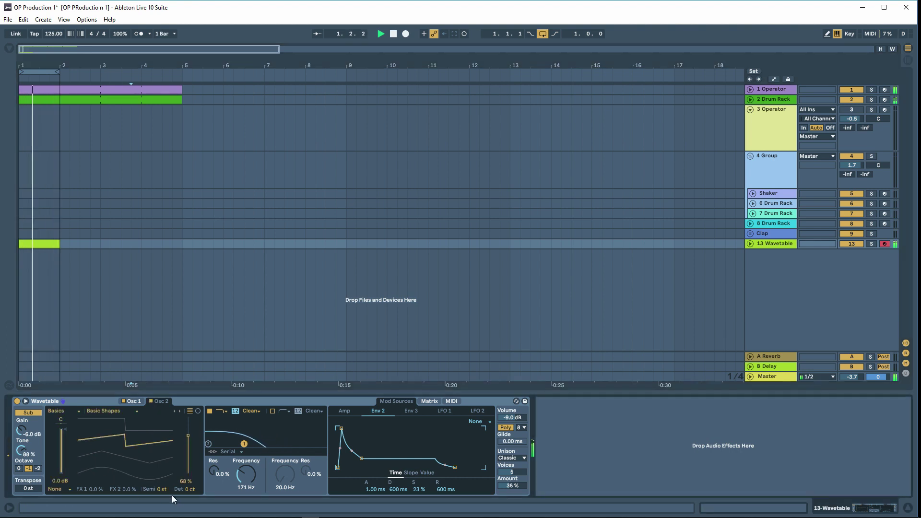
pyautogui.moveTo(191, 489)
pyautogui.mouseDown()
pyautogui.moveTo(191, 480)
pyautogui.moveTo(191, 490)
pyautogui.mouseUp()
pyautogui.press('space')
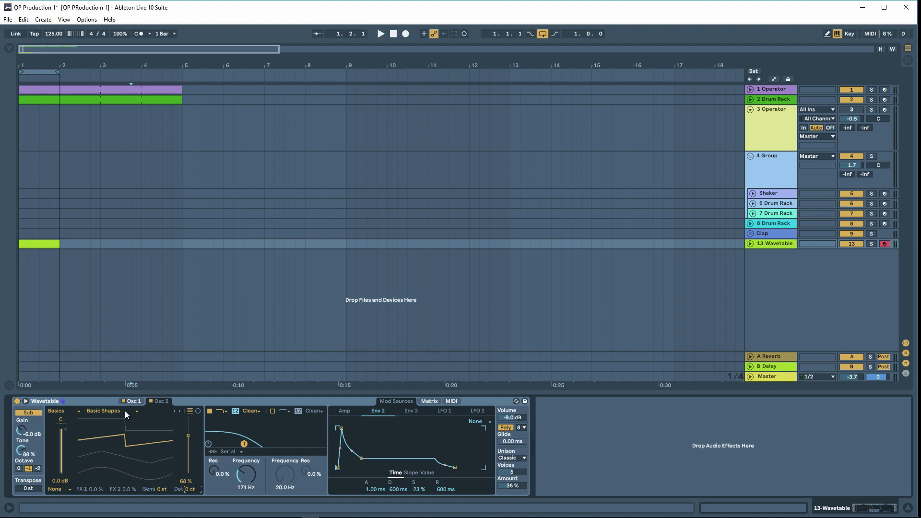
# Try the Shimmer unison mode on the Wavetable and audition the one-bar loop.
pyautogui.click(509, 459)
pyautogui.press('space')
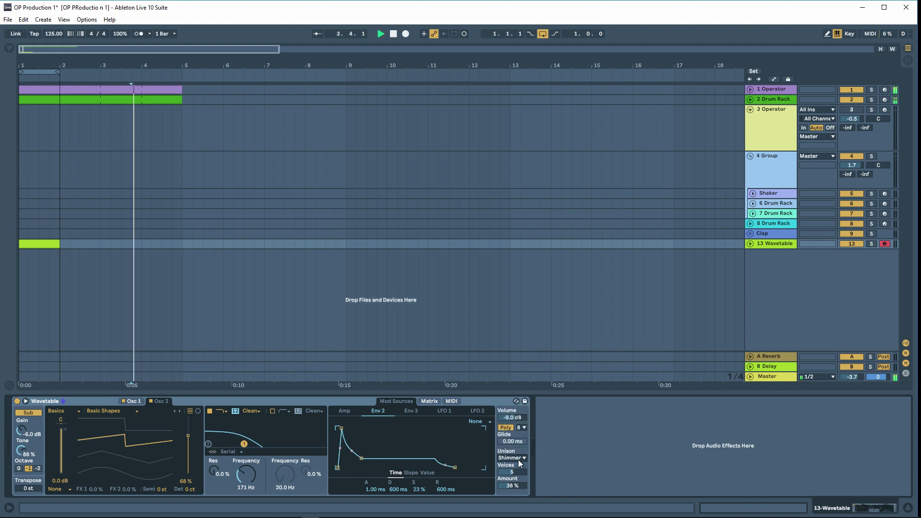
pyautogui.click(393, 34)
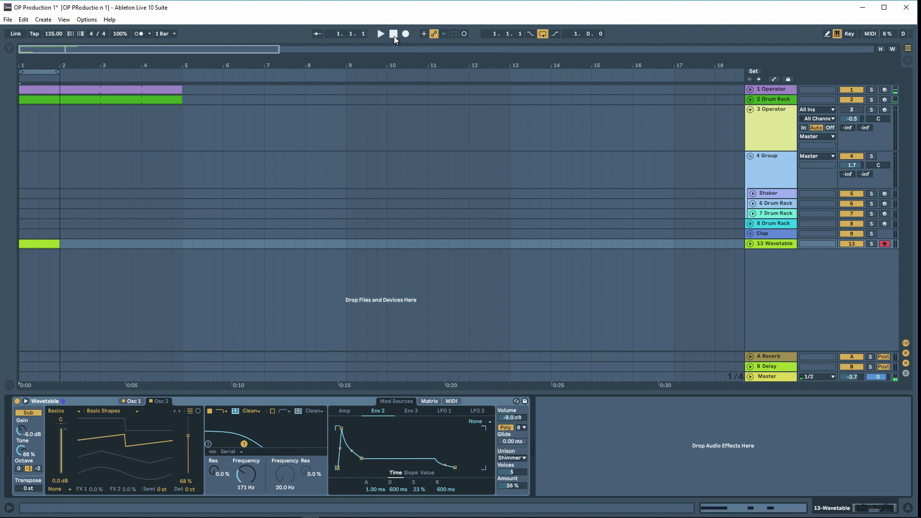
pyautogui.press('space')
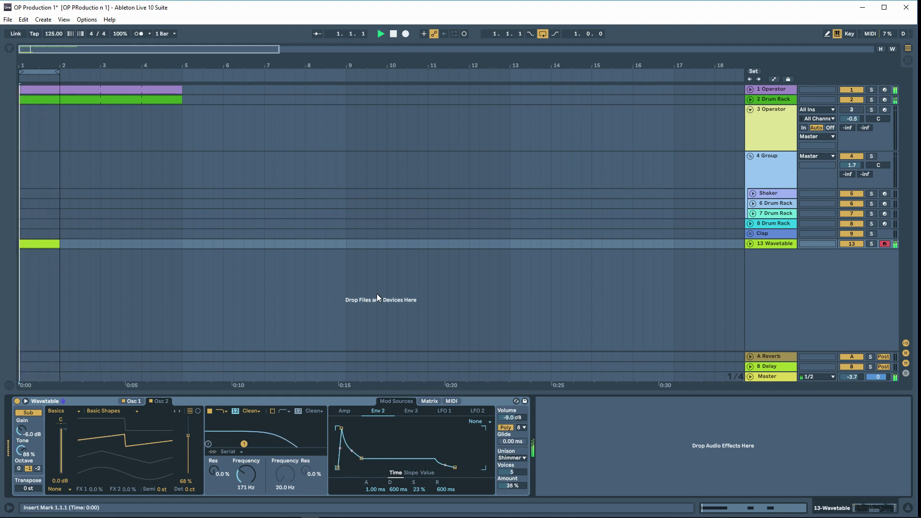
pyautogui.press('space')
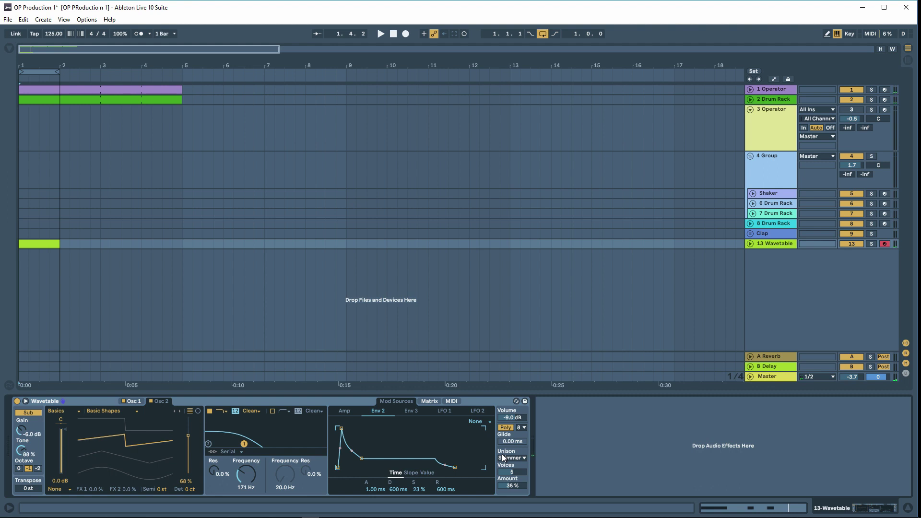
# Set the Wavetable's unison mode back to Classic, and turn off the second oscillator.
pyautogui.click(502, 459)
pyautogui.click(509, 414)
pyautogui.click(151, 401)
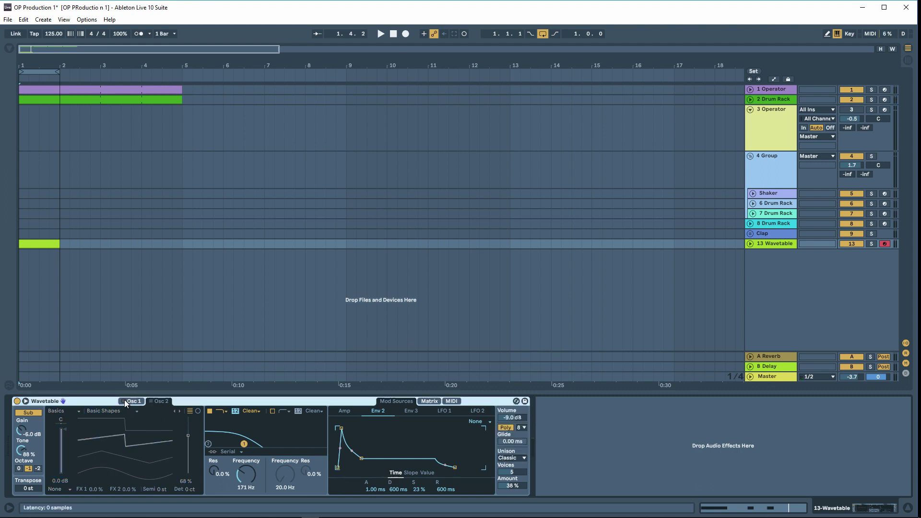
pyautogui.click(124, 401)
# Add the CableGuys VolumeShaper3-64bit plug-in effect to the 13 Wavetable track.
pyautogui.click(9, 49)
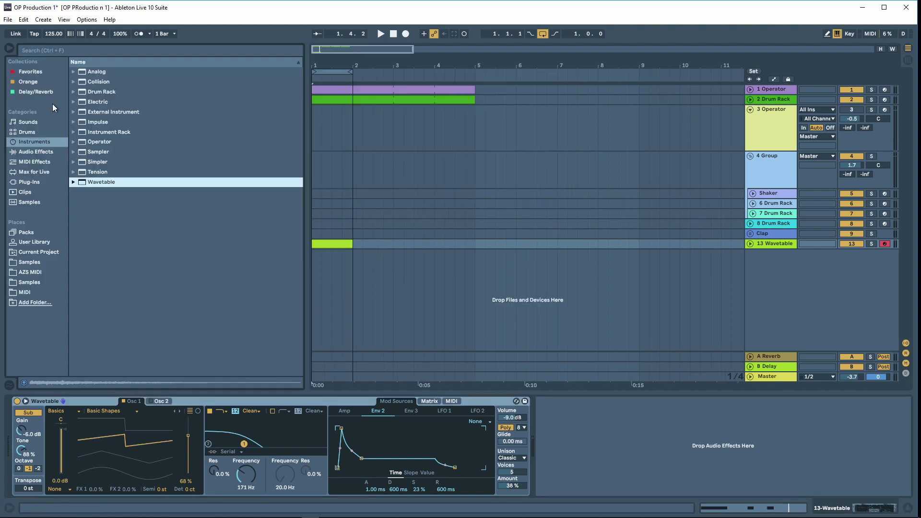
pyautogui.click(29, 153)
pyautogui.click(32, 181)
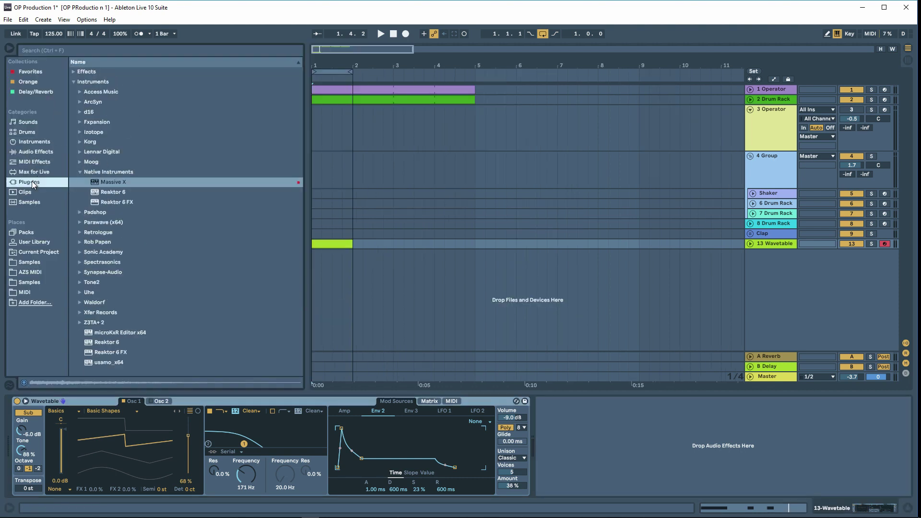
pyautogui.click(74, 82)
pyautogui.click(73, 72)
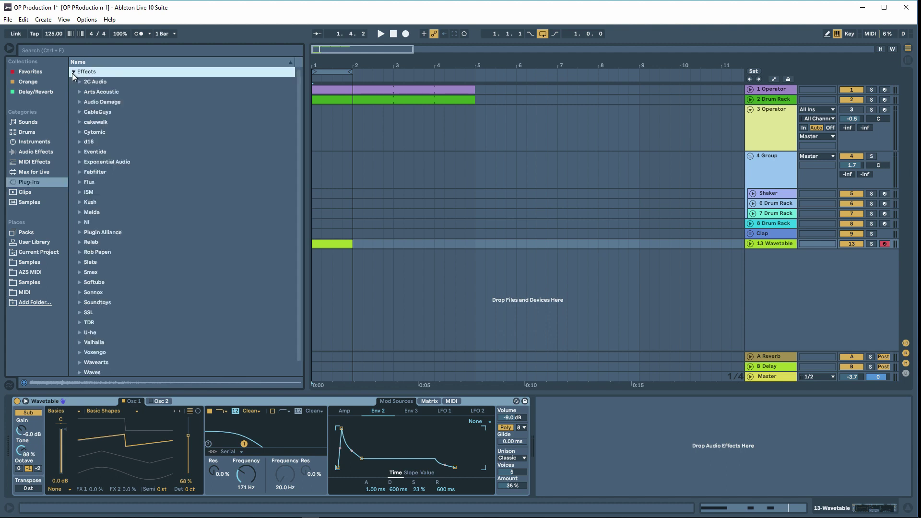
pyautogui.click(78, 112)
pyautogui.doubleClick(112, 129)
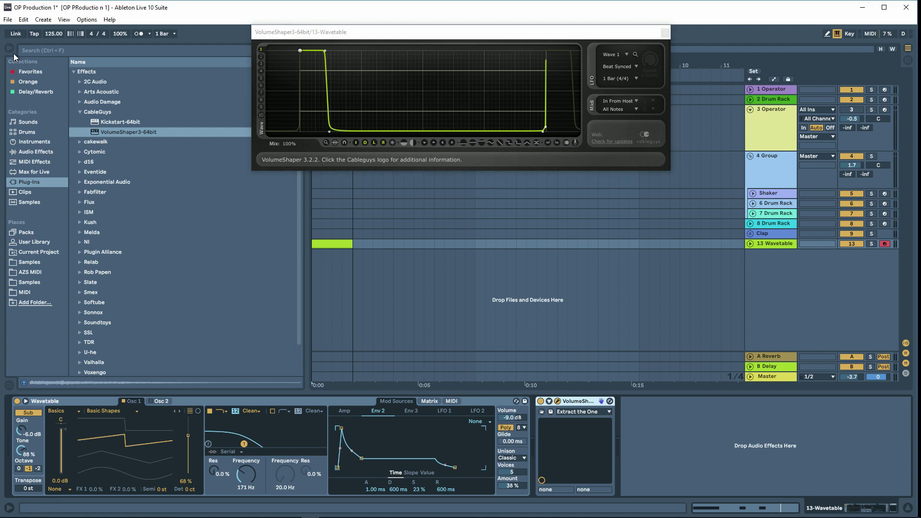
# Give VolumeShaper a rising ramp waveform with a beat-synced length of 1/4.
pyautogui.click(425, 143)
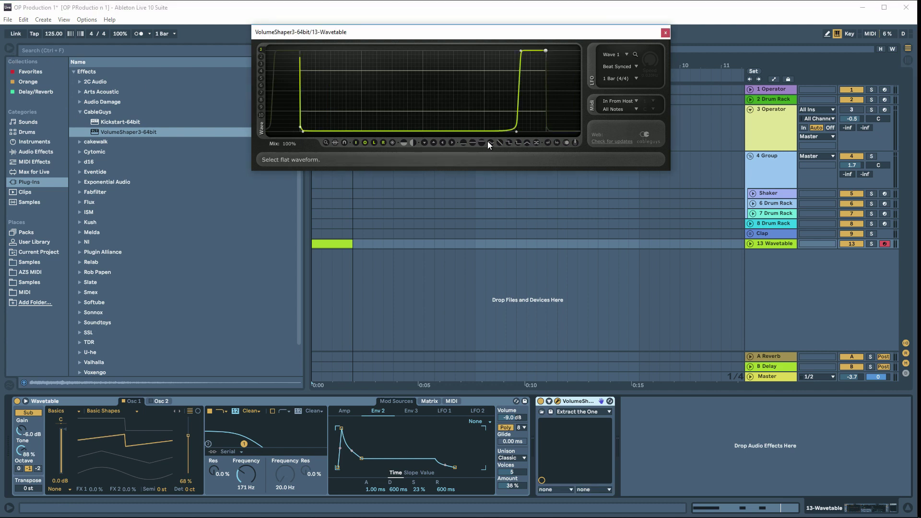
pyautogui.click(500, 143)
pyautogui.click(410, 143)
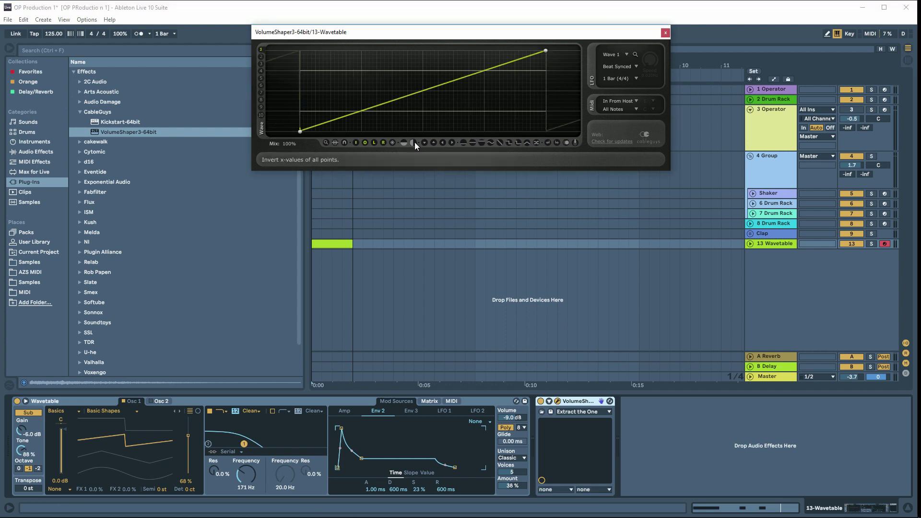
pyautogui.click(614, 79)
pyautogui.click(621, 141)
# Bend the middle of the VolumeShaper ramp upward while the loop plays, and close the plug-in window and browser.
pyautogui.press('space')
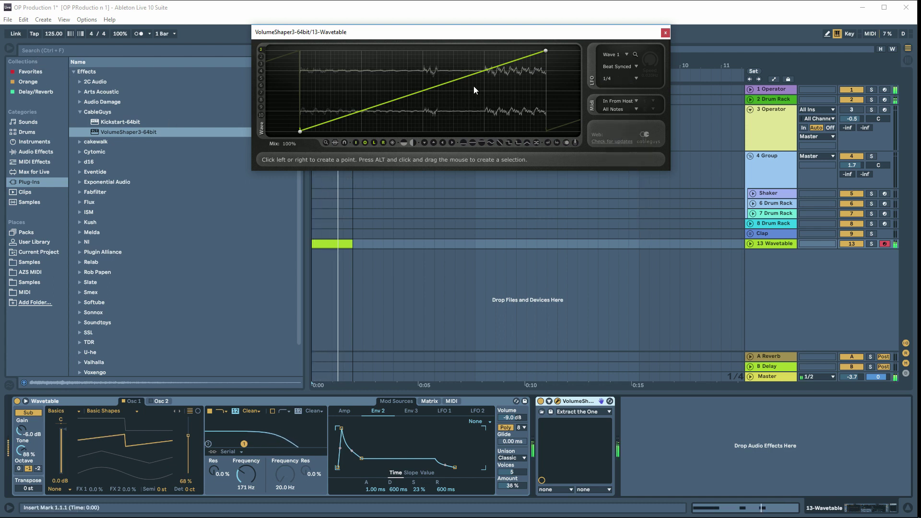
pyautogui.moveTo(419, 92); pyautogui.dragTo(422, 66)
pyautogui.click(665, 32)
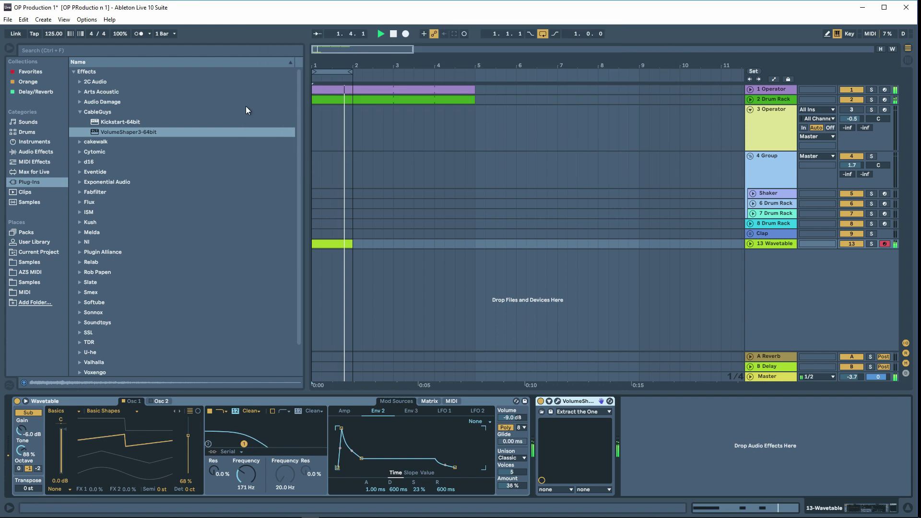
pyautogui.click(7, 48)
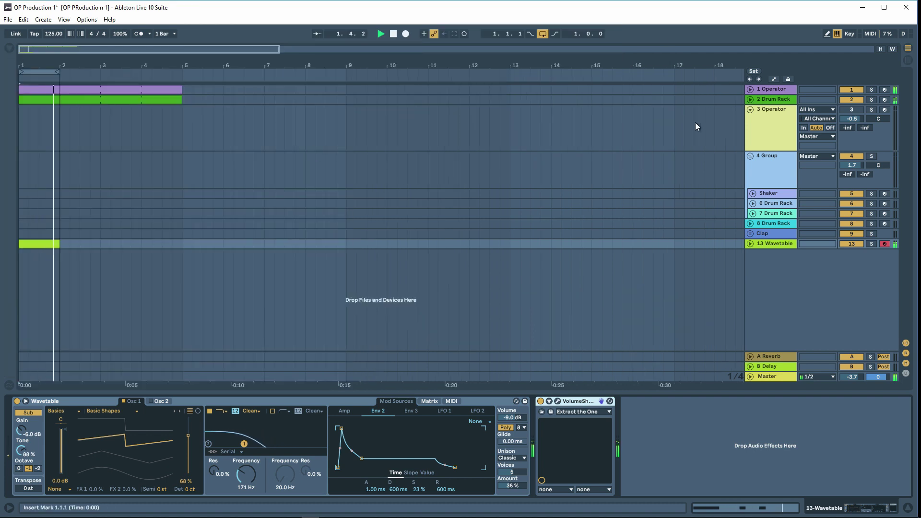
# Raise the Operator device's volume on the 1 Operator track to 2.2 dB, and play the loop.
pyautogui.click(767, 89)
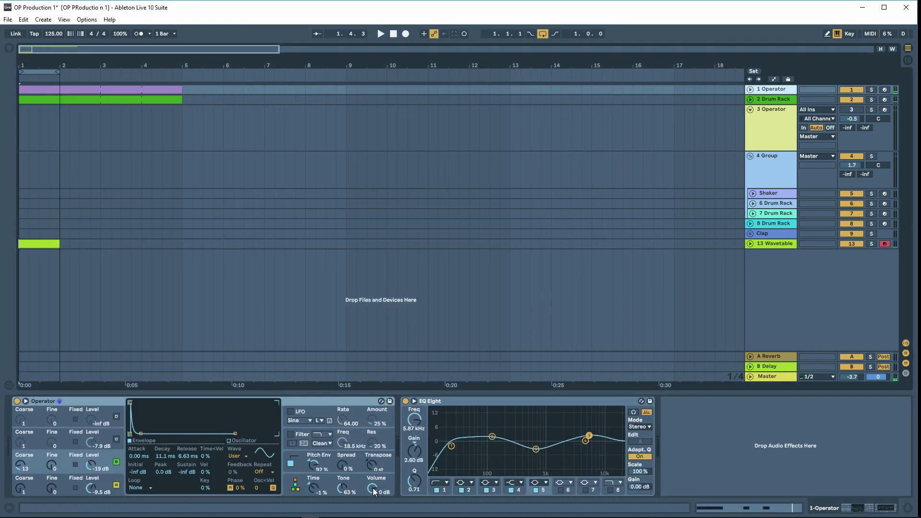
pyautogui.moveTo(373, 488); pyautogui.dragTo(373, 481)
pyautogui.press('space')
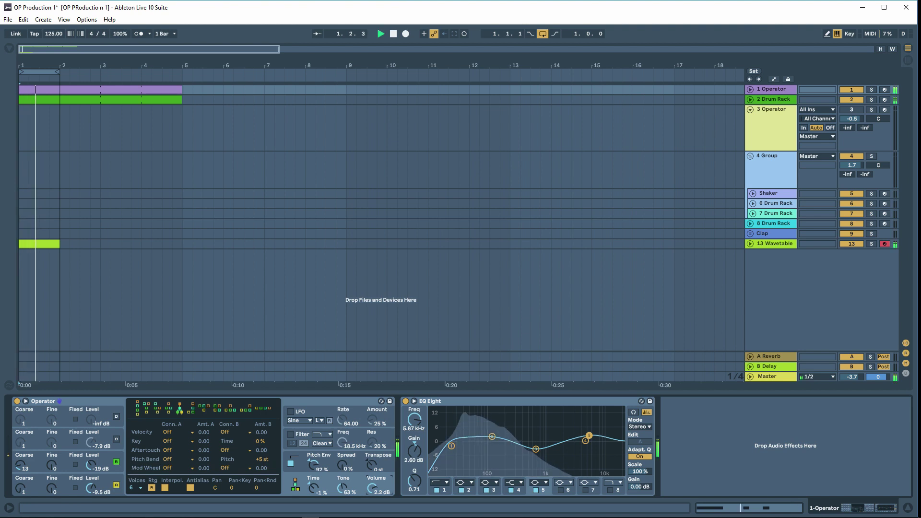
# Check the track levels in the Session mixer during playback, and return to the arrangement with the 13 Wavetable track selected.
pyautogui.click(766, 99)
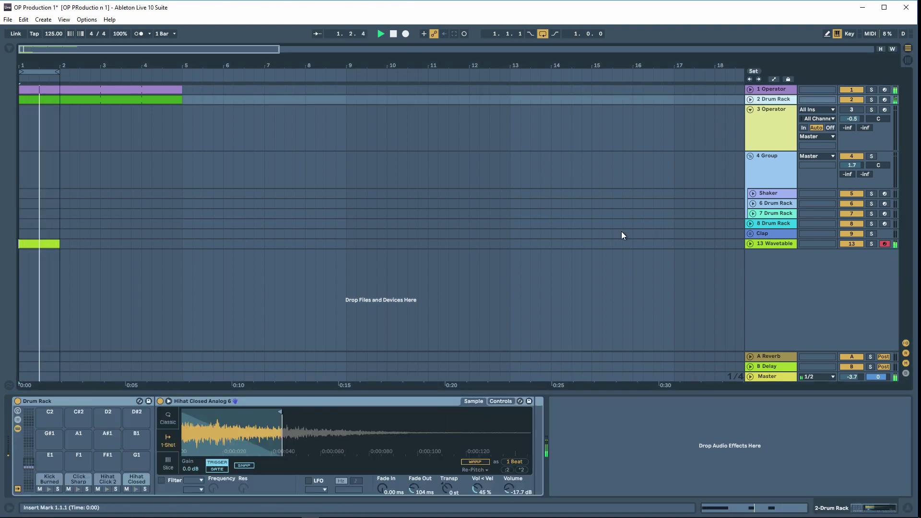
pyautogui.press('Tab')
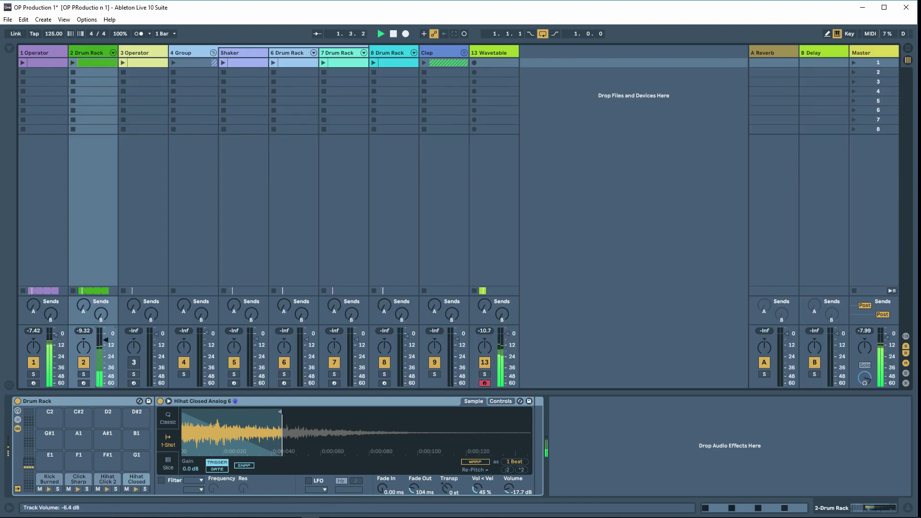
pyautogui.click(483, 53)
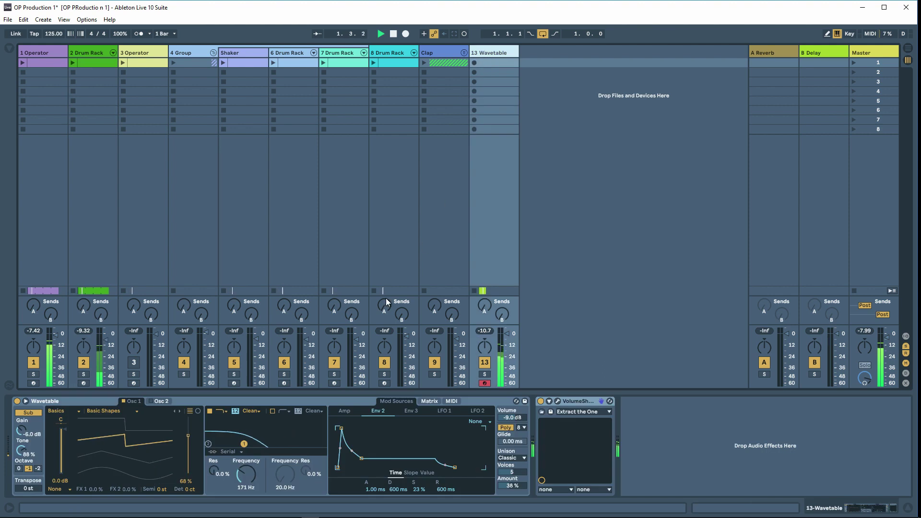
pyautogui.press('Tab')
# Set the Wavetable's first filter frequency to 369 Hz while auditioning the loop.
pyautogui.press('space')
pyautogui.moveTo(233, 431); pyautogui.dragTo(236, 430)
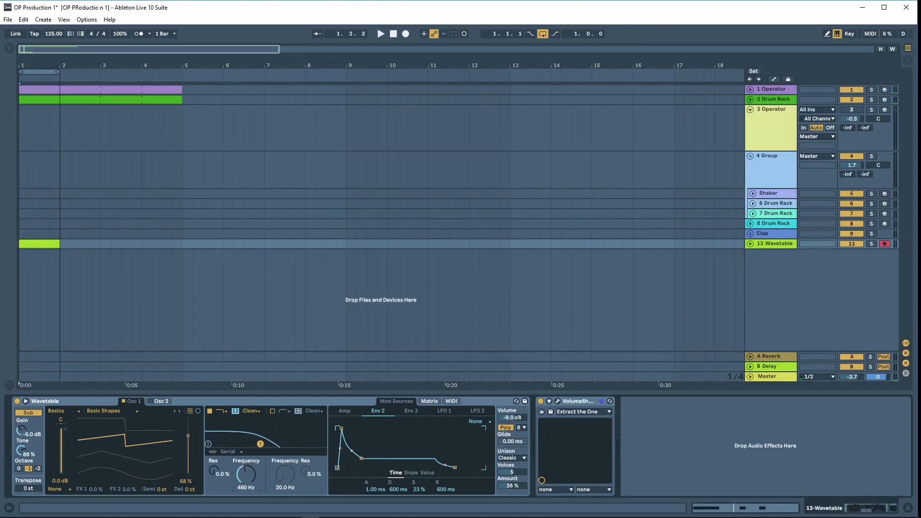
pyautogui.press('space')
pyautogui.moveTo(247, 475); pyautogui.dragTo(246, 481)
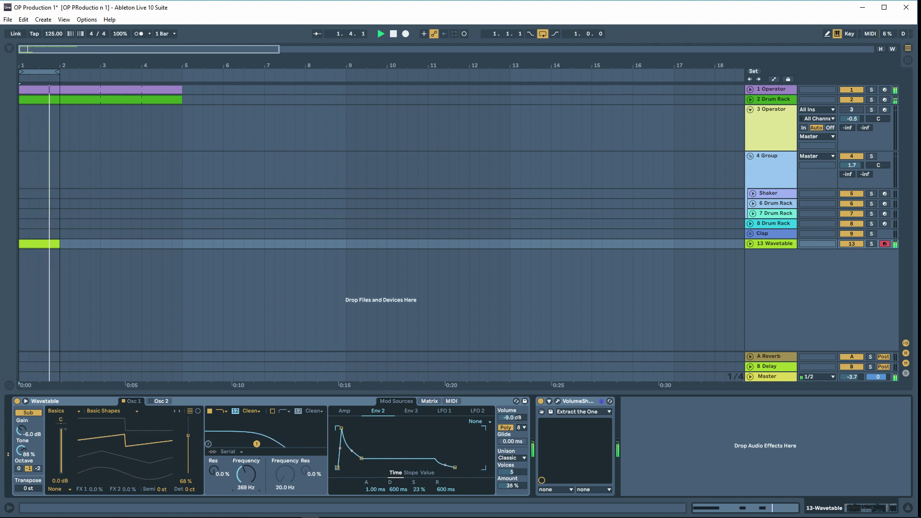
pyautogui.press('space')
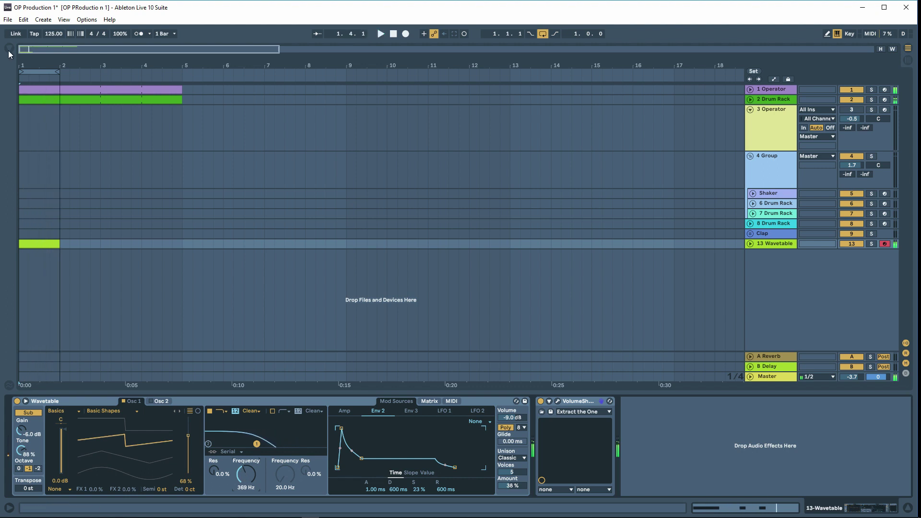
# Add the OTT preset of Multiband Dynamics after VolumeShaper on the 13 Wavetable track, and lower its amount.
pyautogui.click(9, 48)
pyautogui.click(43, 154)
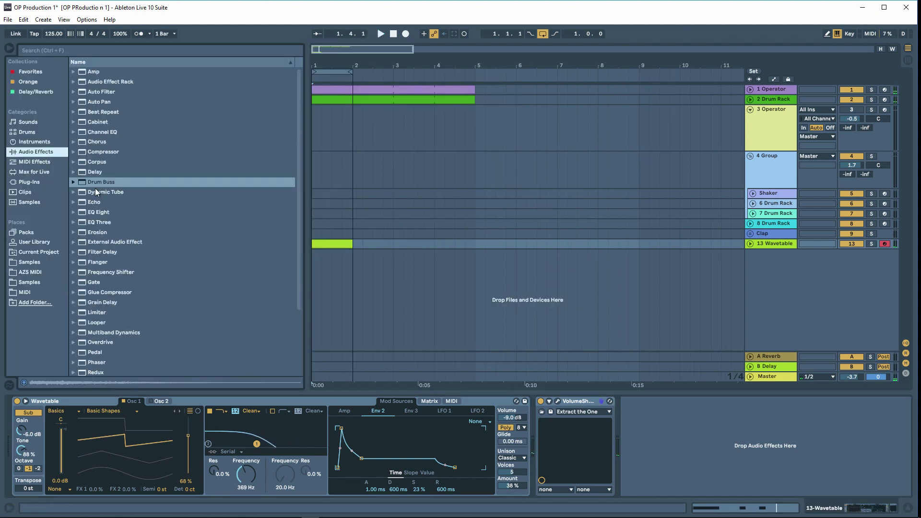
pyautogui.scroll(-4, 99, 269)
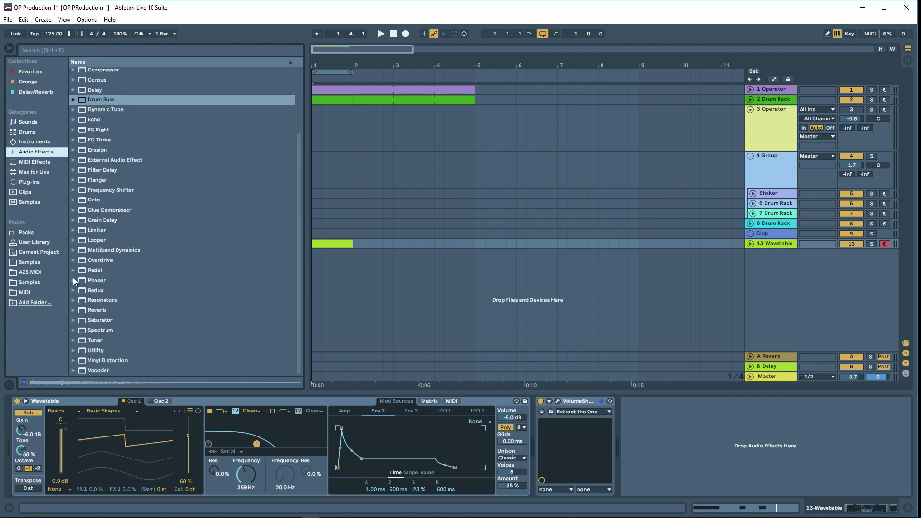
pyautogui.click(73, 252)
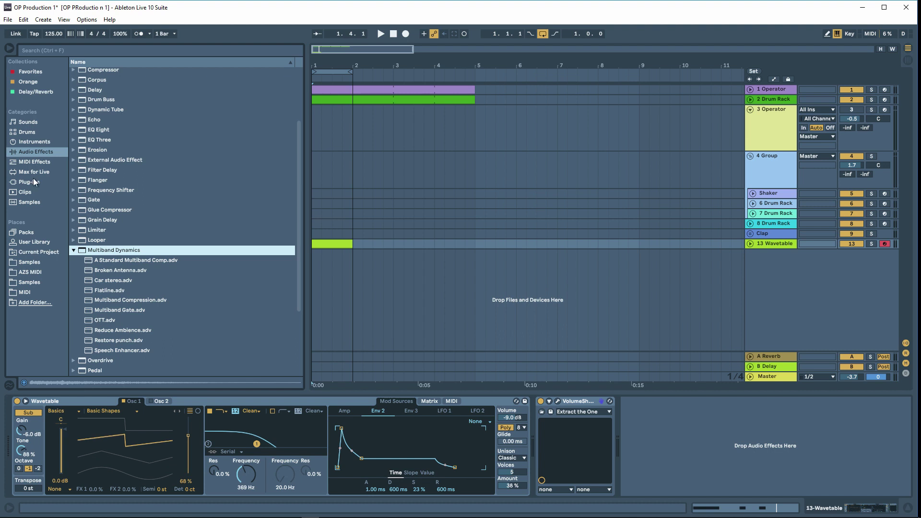
pyautogui.moveTo(106, 320); pyautogui.dragTo(648, 452)
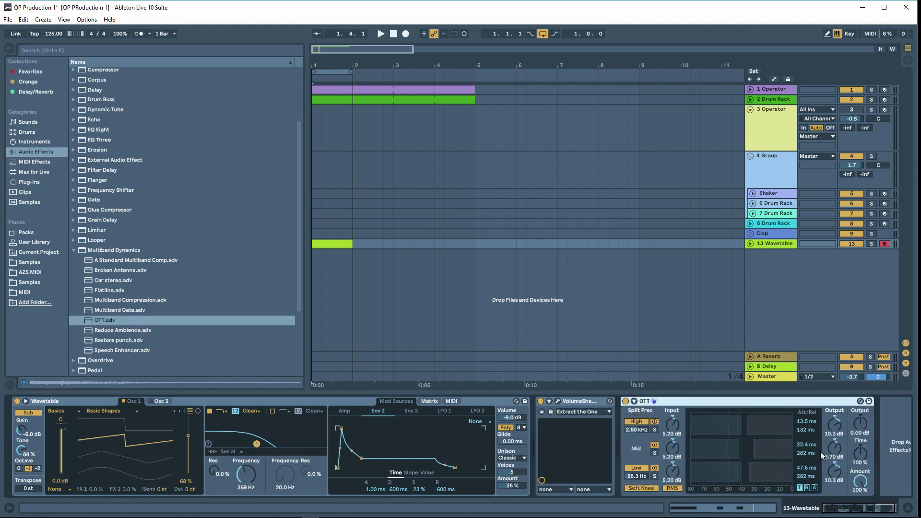
pyautogui.moveTo(860, 481); pyautogui.dragTo(861, 488)
# Fold the OTT device and duplicate it five times, then audition the loop.
pyautogui.doubleClick(708, 403)
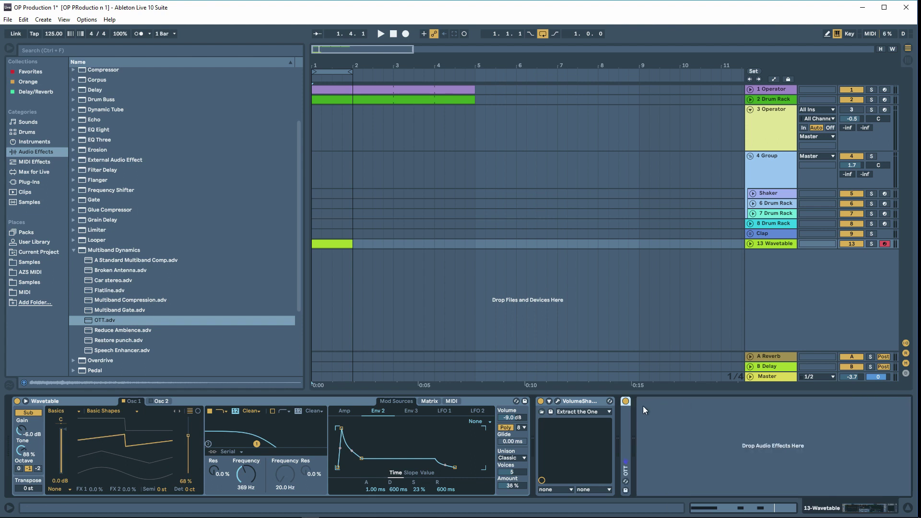
pyautogui.hotkey('ctrl', 'd')
pyautogui.hotkey('ctrl', 'd')
pyautogui.hotkey('ctrl', 'd')
pyautogui.hotkey('ctrl', 'd')
pyautogui.hotkey('ctrl', 'd')
pyautogui.press('space')
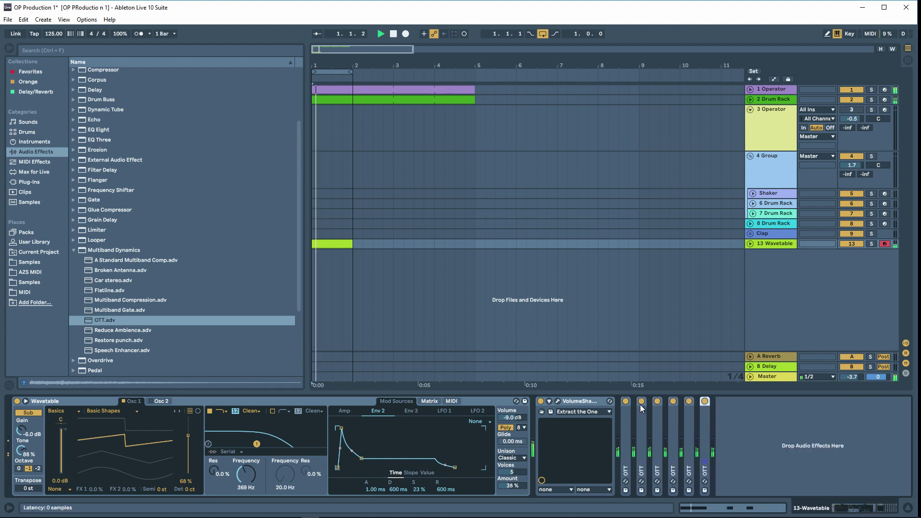
pyautogui.click(9, 48)
pyautogui.press('space')
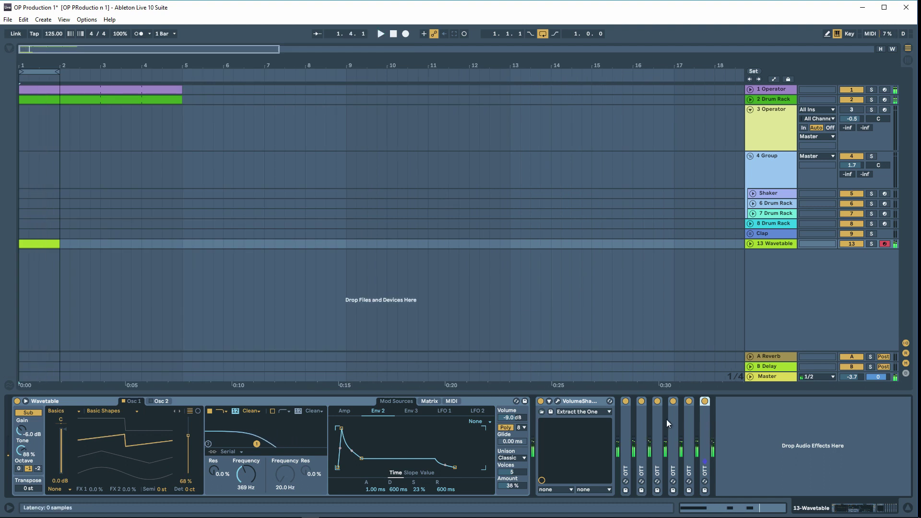
# Try grouping the six OTT devices into an audio effect rack, and undo the grouping.
pyautogui.keyDown('shift'); pyautogui.click(624, 421); pyautogui.keyUp('shift')
pyautogui.hotkey('ctrl', 'g')
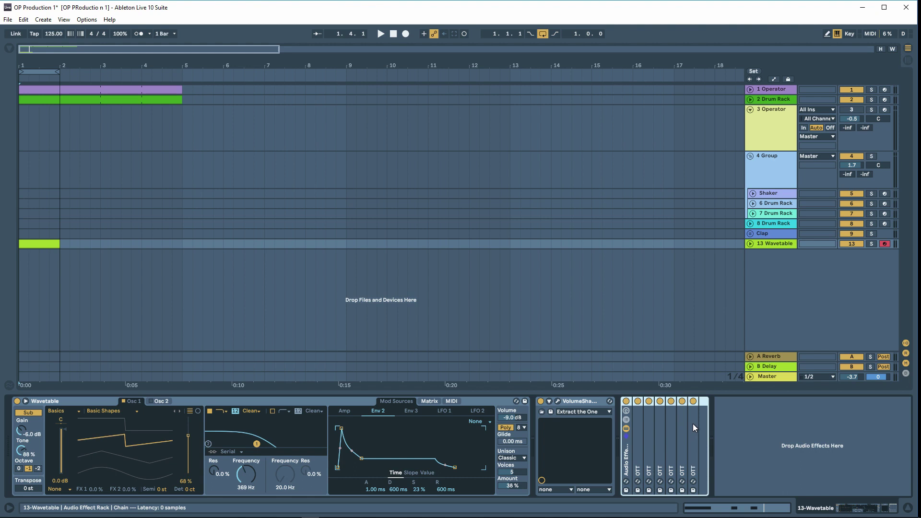
pyautogui.hotkey('ctrl', 'z')
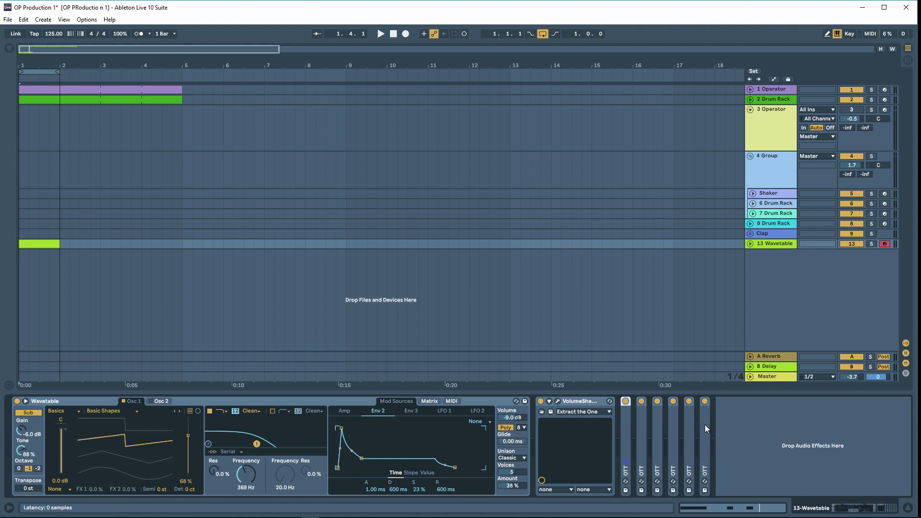
# Duplicate all six OTT devices on the 13 Wavetable track, and play the loop.
pyautogui.hotkey('ctrl', 'd')
pyautogui.press('space')
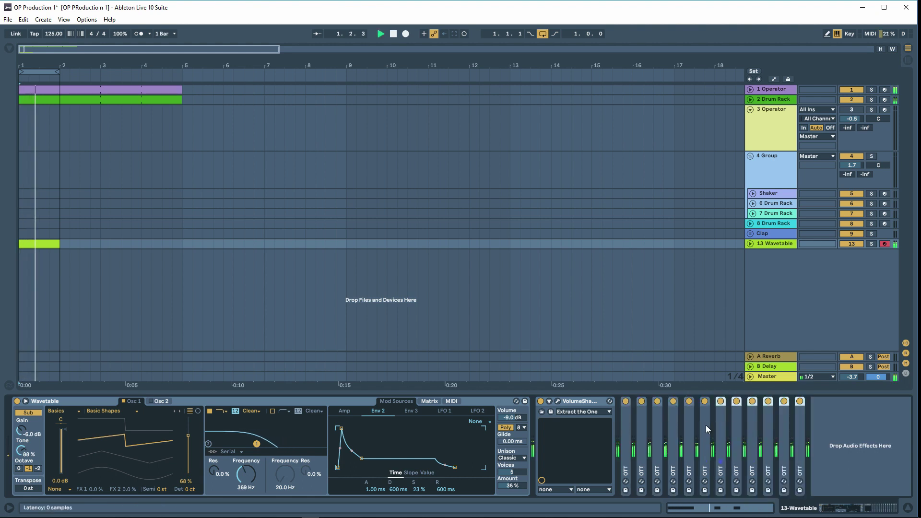
# Raise Wavetable's filter frequency to 573 Hz, and group the twelve OTT devices into an audio effect rack while auditioning the loop.
pyautogui.moveTo(246, 475); pyautogui.dragTo(246, 468)
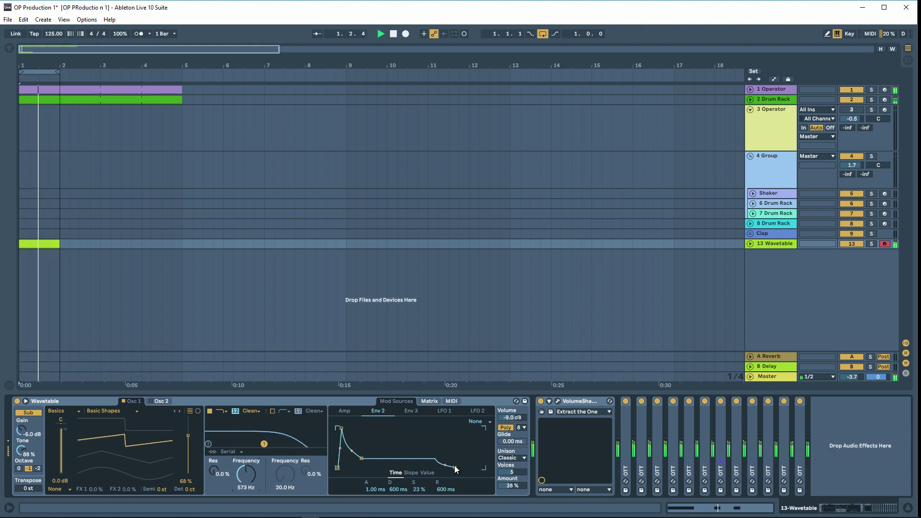
pyautogui.press('space')
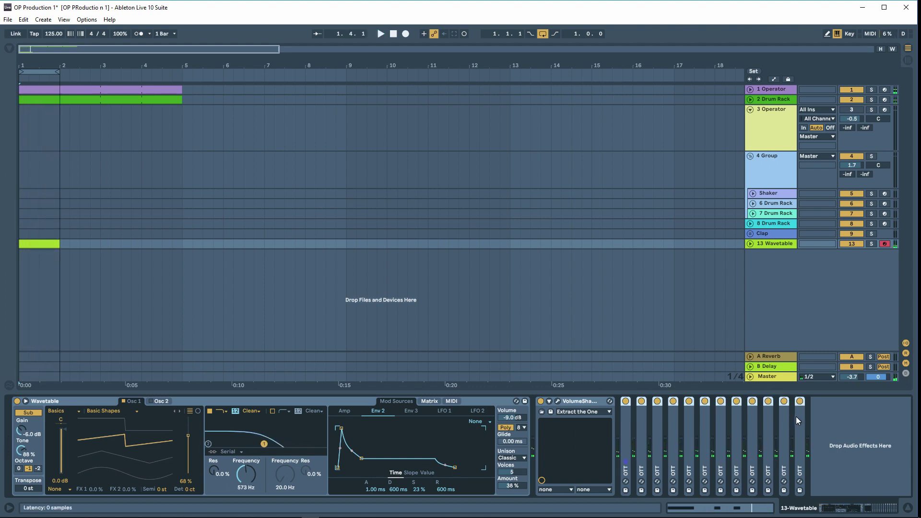
pyautogui.hotkey('ctrl', 'g')
pyautogui.press('space')
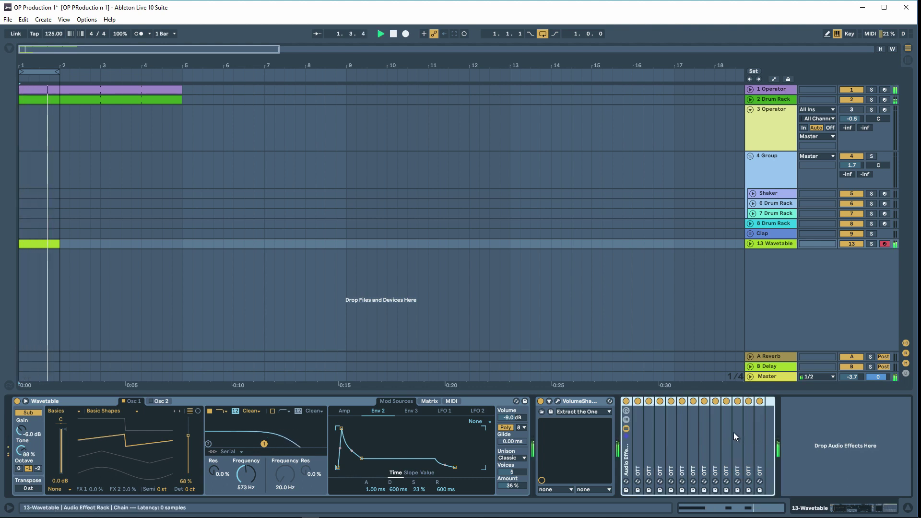
pyautogui.click(228, 315)
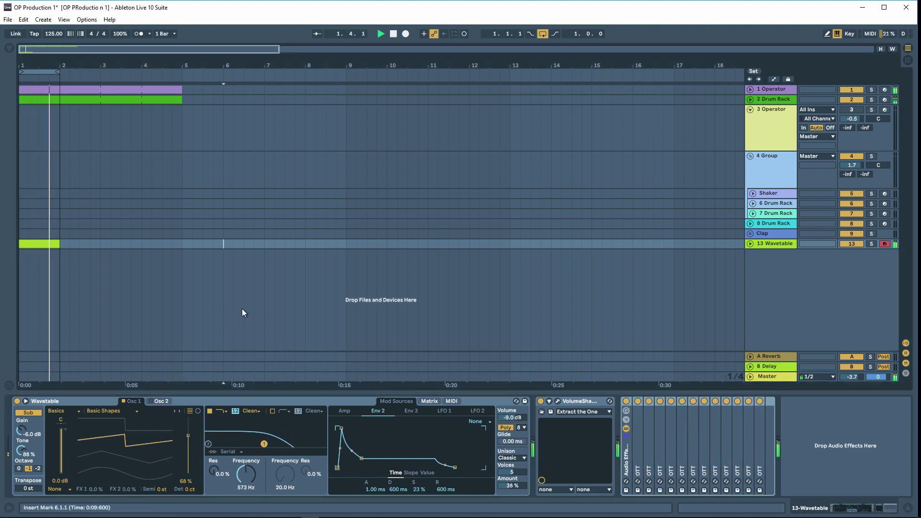
pyautogui.press('space')
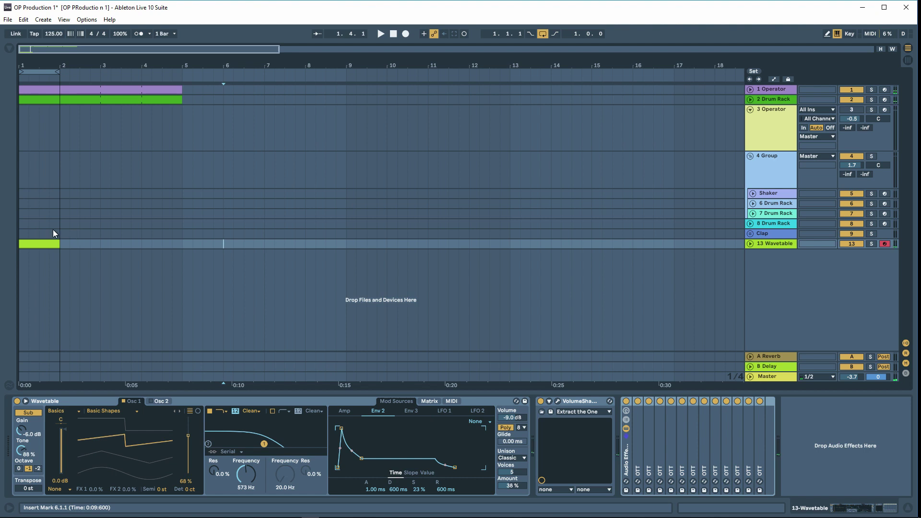
pyautogui.click(34, 196)
pyautogui.hotkey('ctrl', 'shift', 'm')
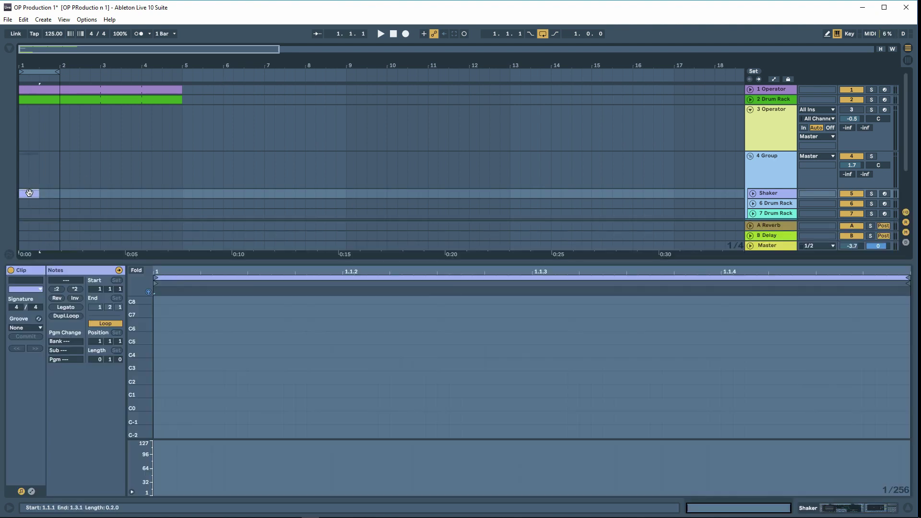
pyautogui.press('Delete')
# Copy the Shaker clip from the Session view to bar 1 of its arrangement track, and delete its short note at 1.1.2.
pyautogui.press('Tab')
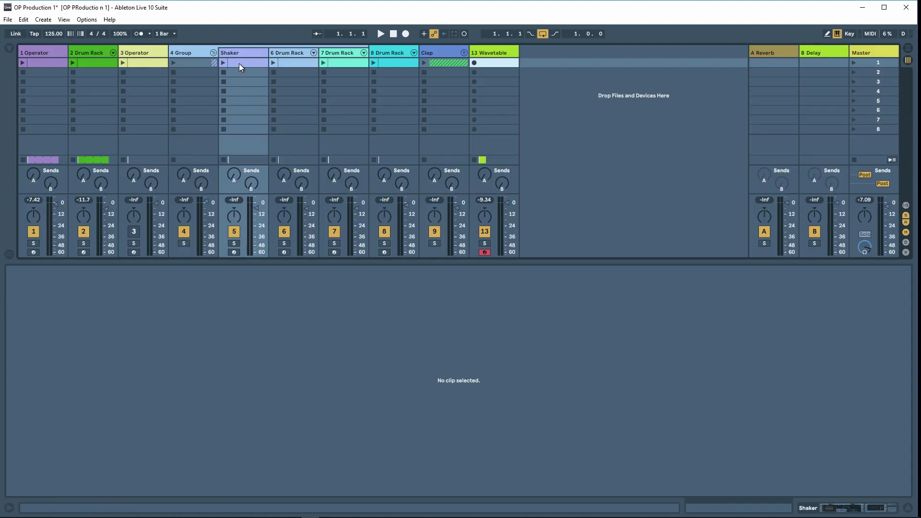
pyautogui.press('Tab')
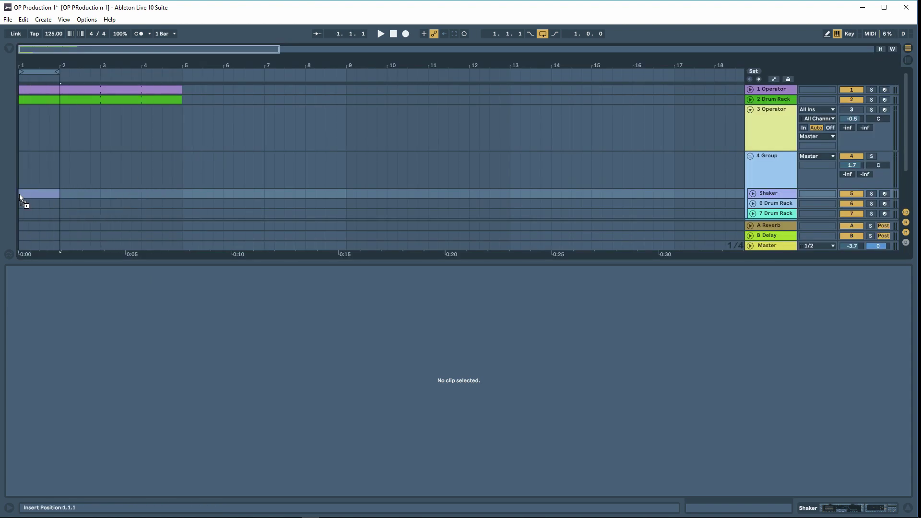
pyautogui.hotkey('ctrl', 'v')
pyautogui.press('space')
pyautogui.click(243, 324)
pyautogui.click(211, 370)
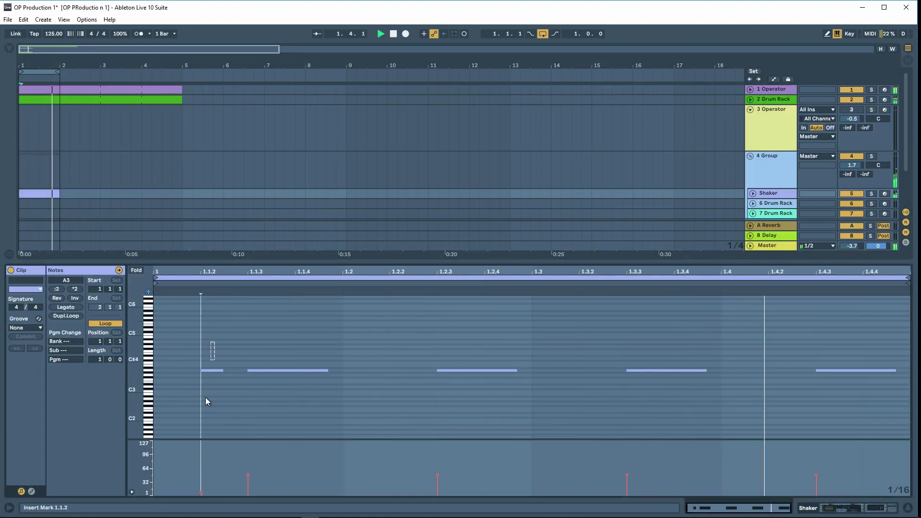
pyautogui.press('Delete')
# Nudge all four Shaker notes slightly earlier and shorten them together while listening to the loop.
pyautogui.click(533, 335)
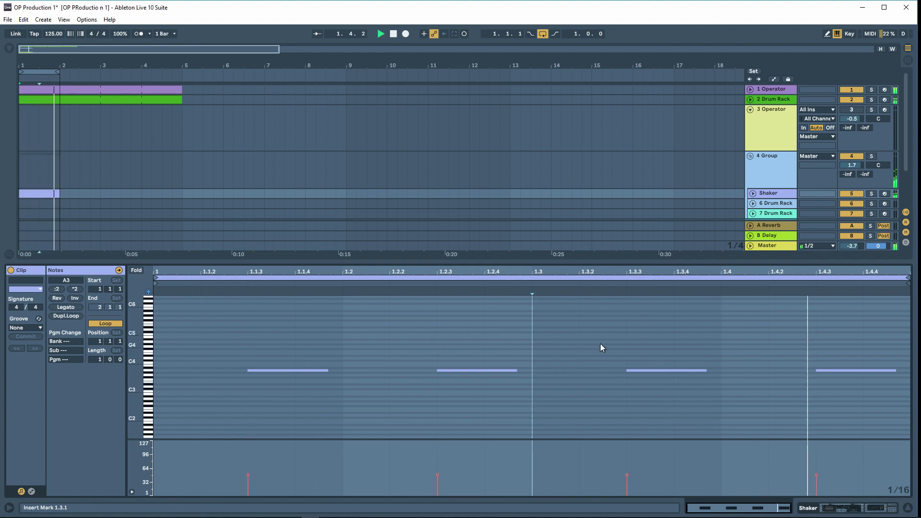
pyautogui.hotkey('ctrl', 'a')
pyautogui.moveTo(273, 372); pyautogui.dragTo(267, 372)
pyautogui.press('space')
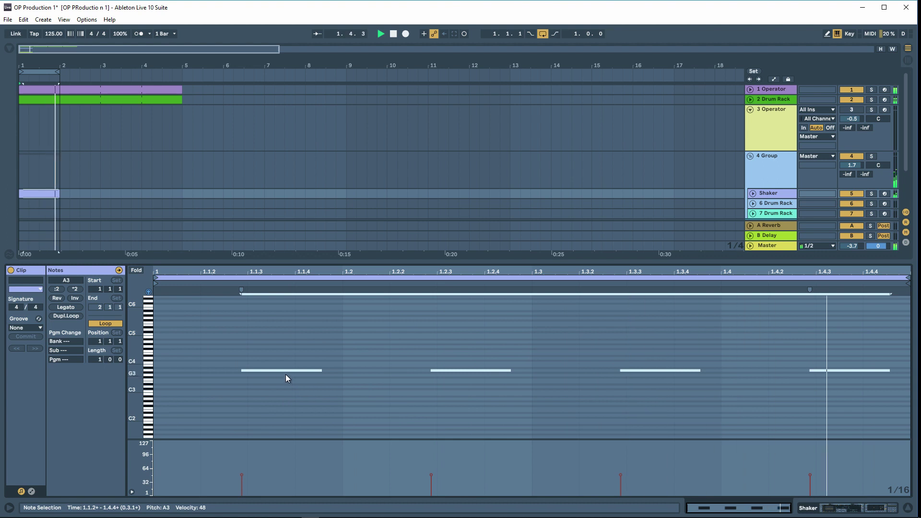
pyautogui.moveTo(319, 370); pyautogui.dragTo(270, 370)
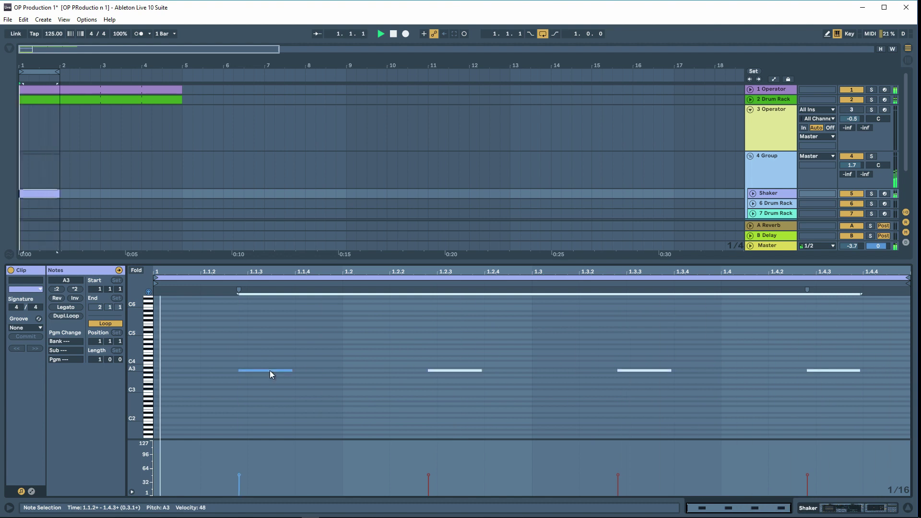
pyautogui.hotkey('shift', 'Tab')
pyautogui.click(133, 224)
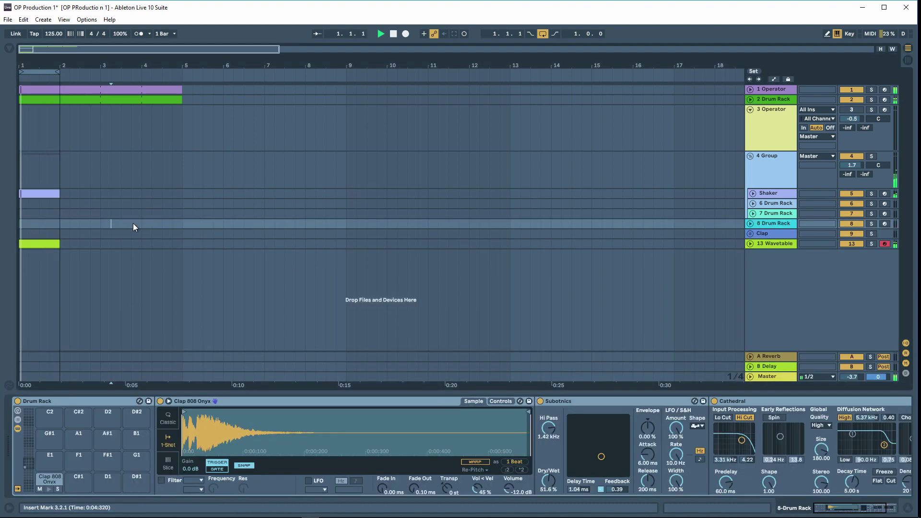
pyautogui.press('space')
# Create an empty one-bar MIDI clip at bar 1 on the 6 Drum Rack track.
pyautogui.doubleClick(50, 206)
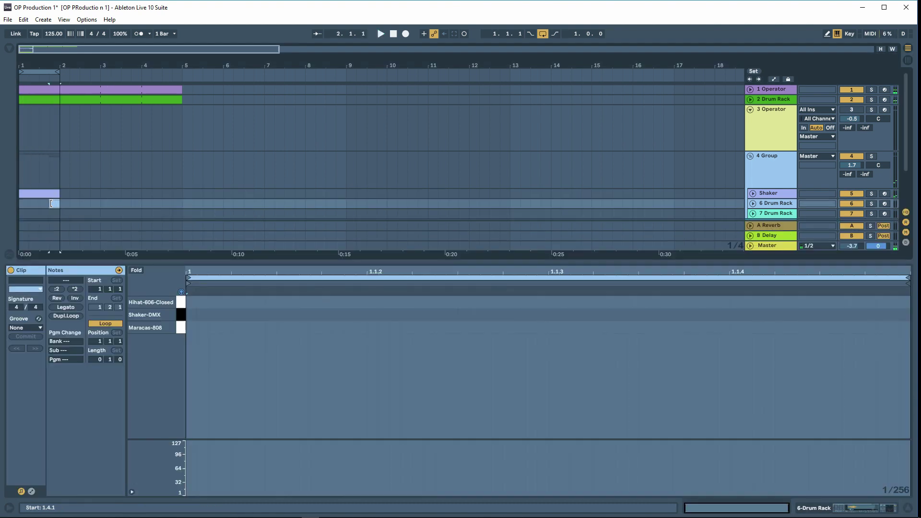
pyautogui.moveTo(50, 206); pyautogui.dragTo(29, 205)
pyautogui.hotkey('ctrl', 'l')
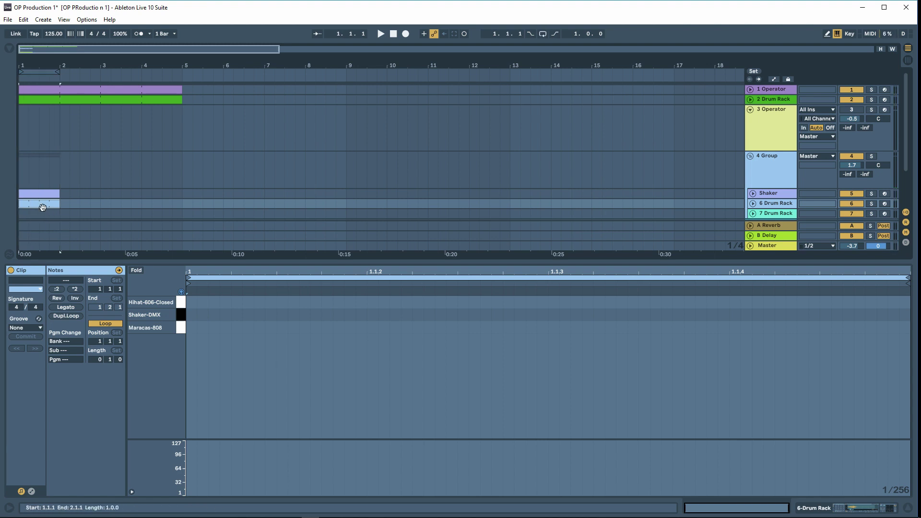
pyautogui.hotkey('ctrl', 'l')
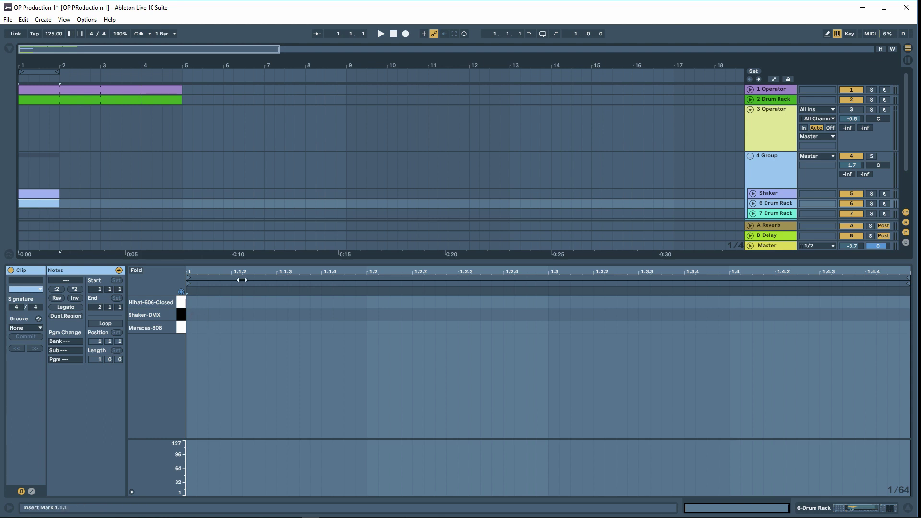
# Audition the Maracas-808 and Shaker-DMX sounds of the 6 Drum Rack track.
pyautogui.click(181, 328)
pyautogui.click(183, 315)
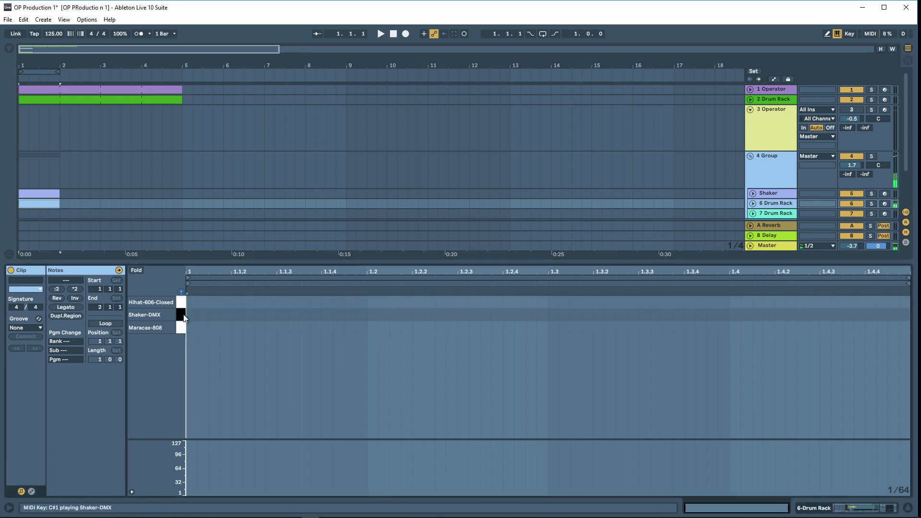
pyautogui.click(183, 314)
pyautogui.click(183, 315)
pyautogui.click(188, 319)
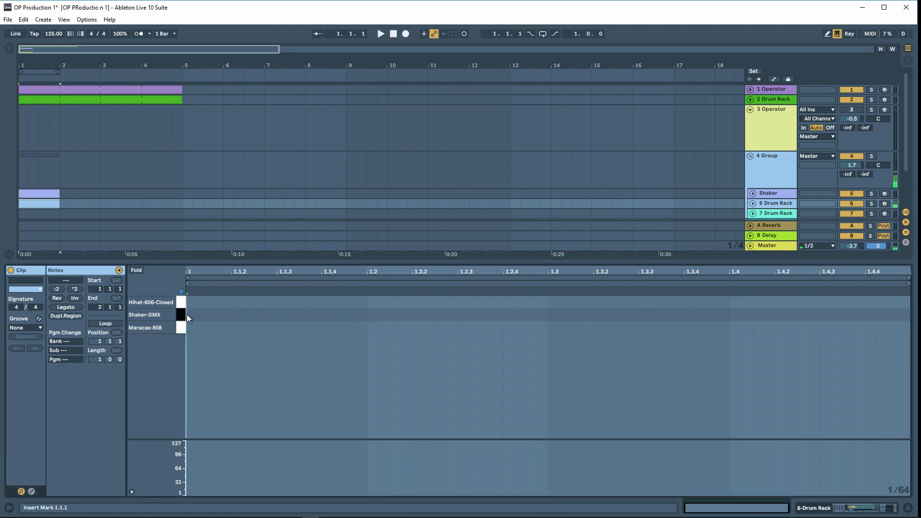
# Set the clip grid to 1/16 and add Shaker-DMX notes at 1.1.3, 1.2.3, 1.3.3 and 1.4.3.
pyautogui.rightClick(302, 331)
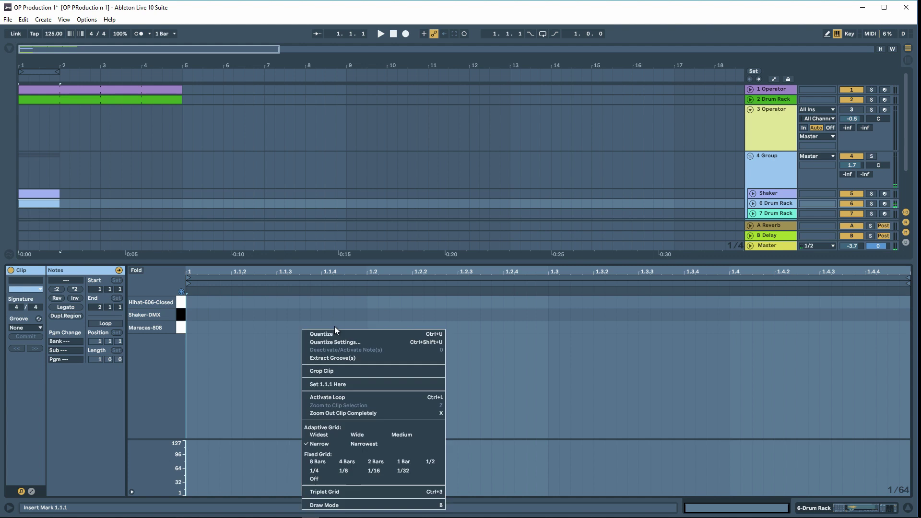
pyautogui.click(375, 471)
pyautogui.doubleClick(284, 315)
pyautogui.press('space')
pyautogui.doubleClick(460, 315)
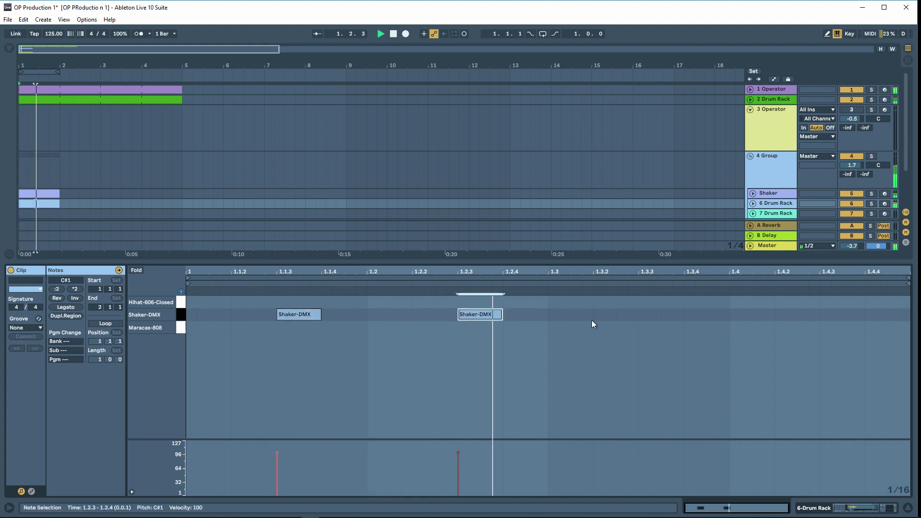
pyautogui.doubleClick(658, 315)
pyautogui.doubleClick(836, 314)
pyautogui.click(771, 340)
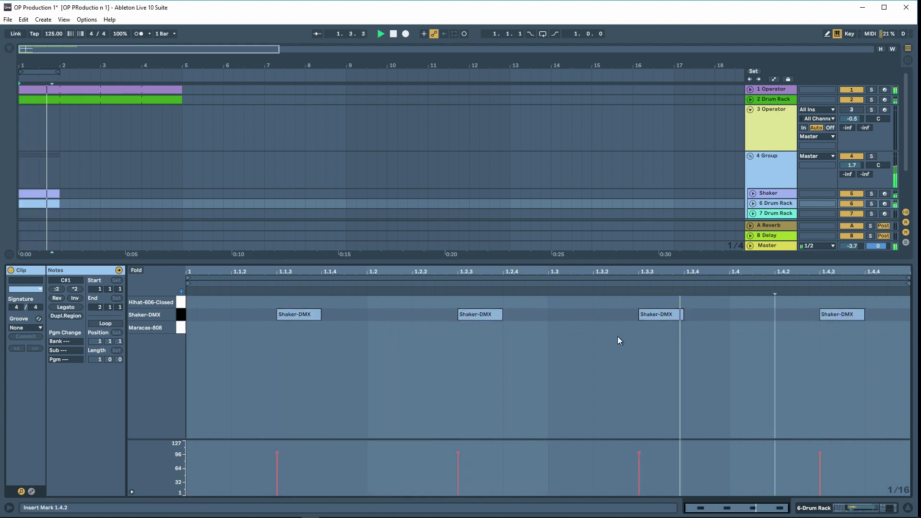
pyautogui.press('space')
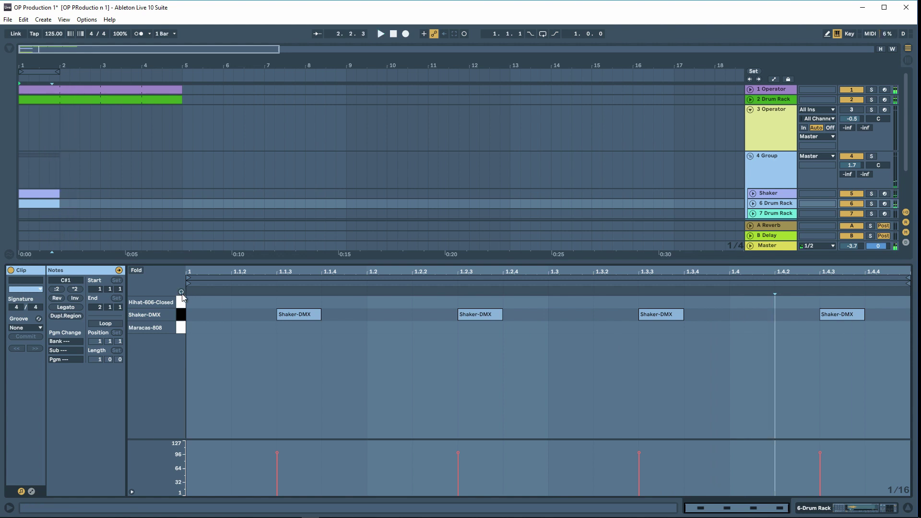
# Play the loop and examine the note timing in the Shaker track's clip.
pyautogui.click(24, 195)
pyautogui.press('space')
pyautogui.click(266, 346)
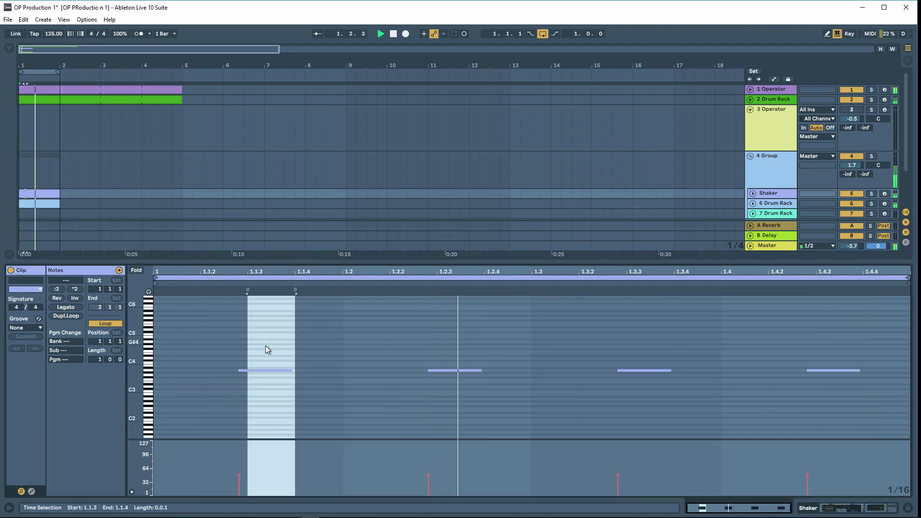
pyautogui.click(230, 353)
pyautogui.moveTo(136, 371); pyautogui.dragTo(140, 372)
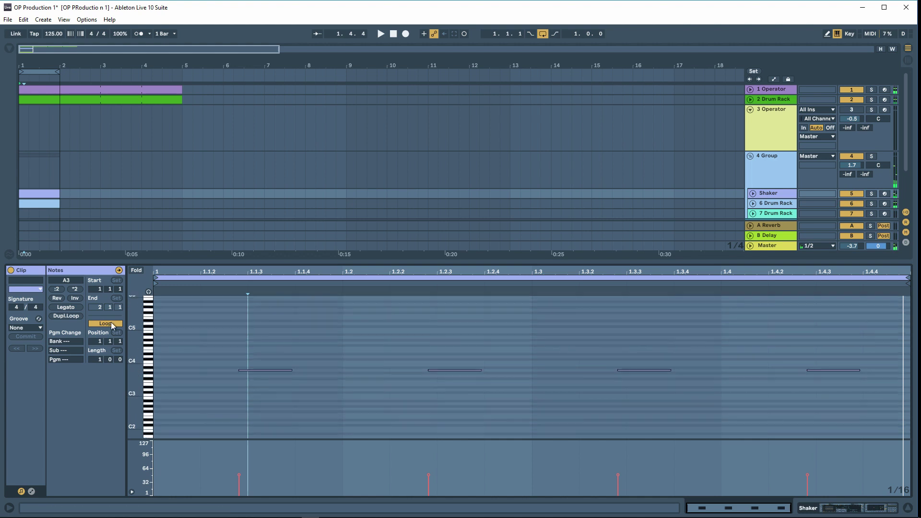
pyautogui.click(41, 195)
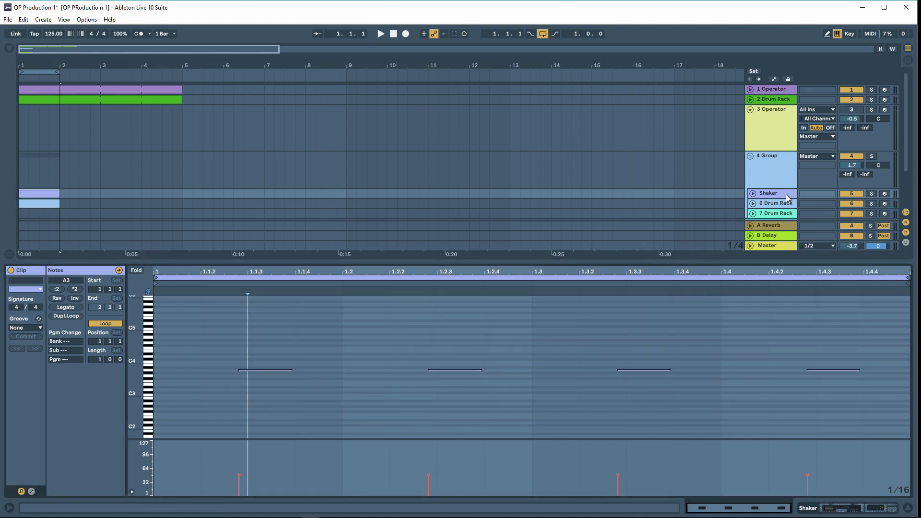
# Add Maracas-808 notes at 1.1.2, 1.2.4 and 1.3.2 to the 6 Drum Rack clip while the loop plays.
pyautogui.click(769, 205)
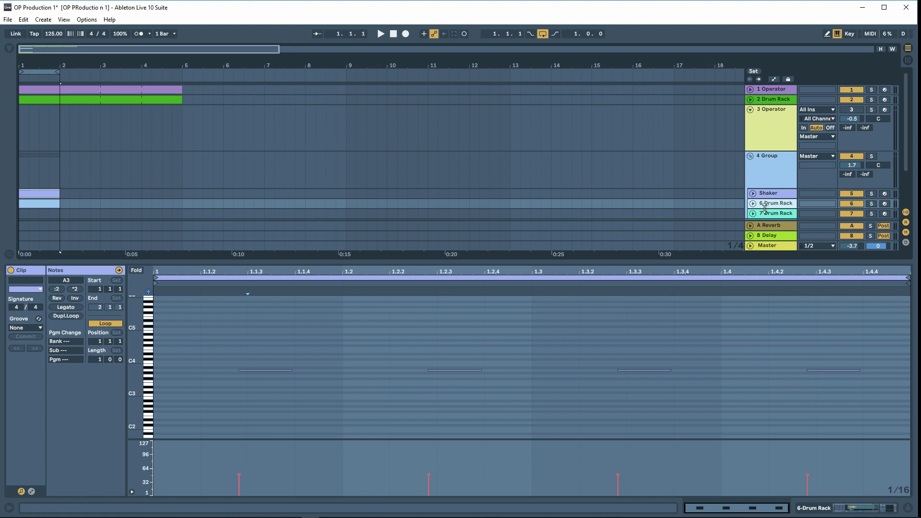
pyautogui.click(29, 204)
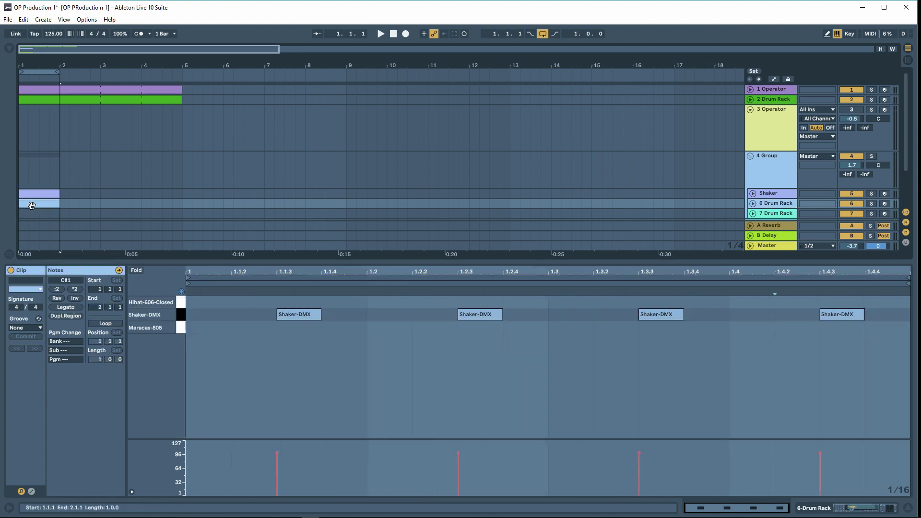
pyautogui.doubleClick(235, 324)
pyautogui.press('space')
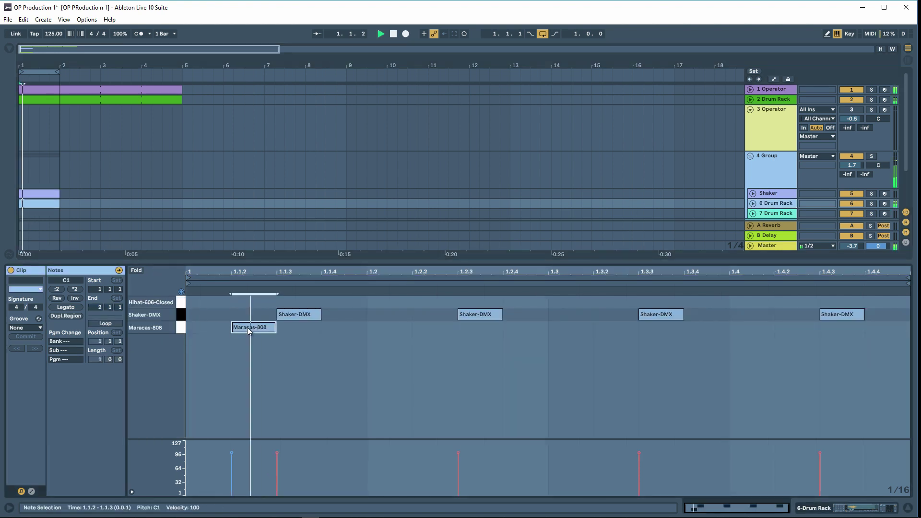
pyautogui.click(588, 326)
pyautogui.doubleClick(596, 326)
pyautogui.click(541, 344)
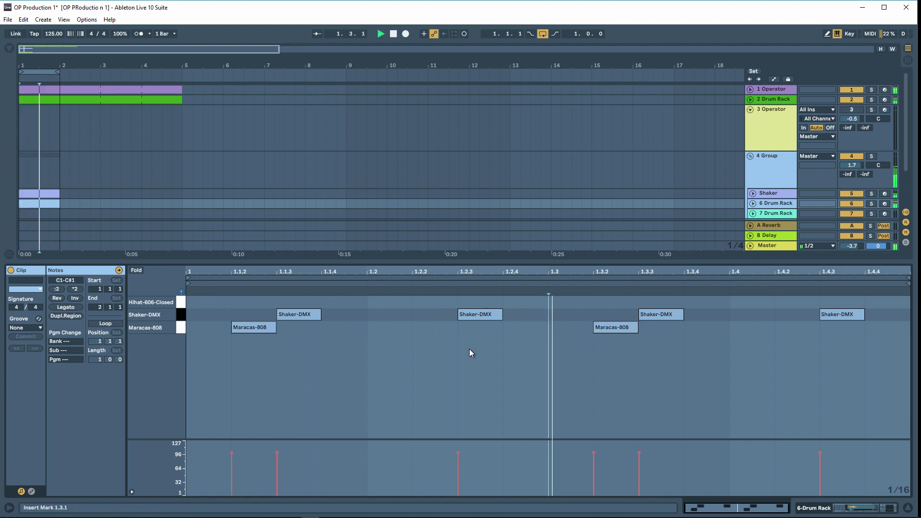
pyautogui.doubleClick(546, 326)
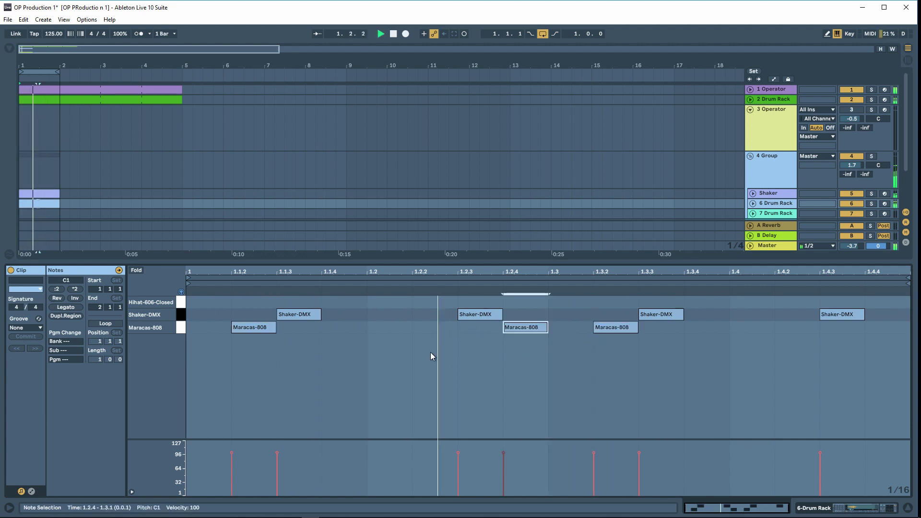
pyautogui.click(494, 384)
# Lower the velocities of the three Maracas-808 notes below those of the Shaker-DMX notes.
pyautogui.moveTo(503, 456); pyautogui.dragTo(502, 467)
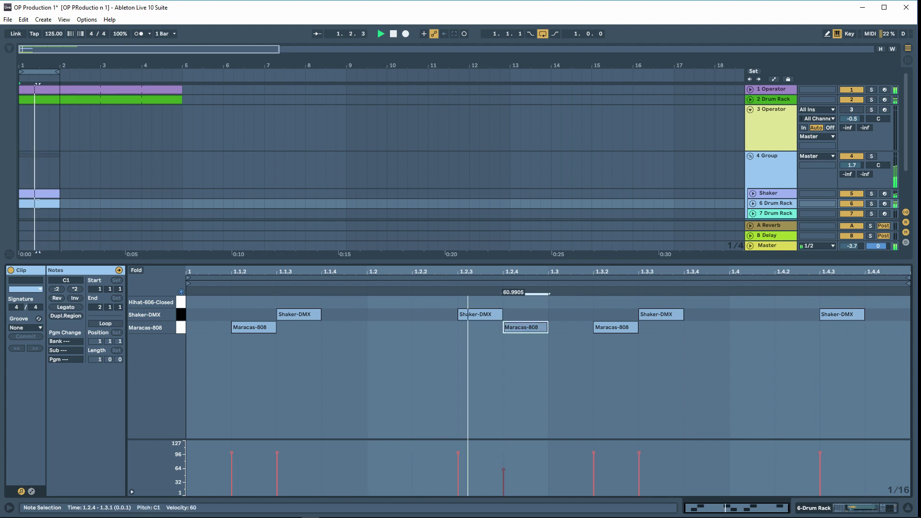
pyautogui.moveTo(594, 454); pyautogui.dragTo(593, 465)
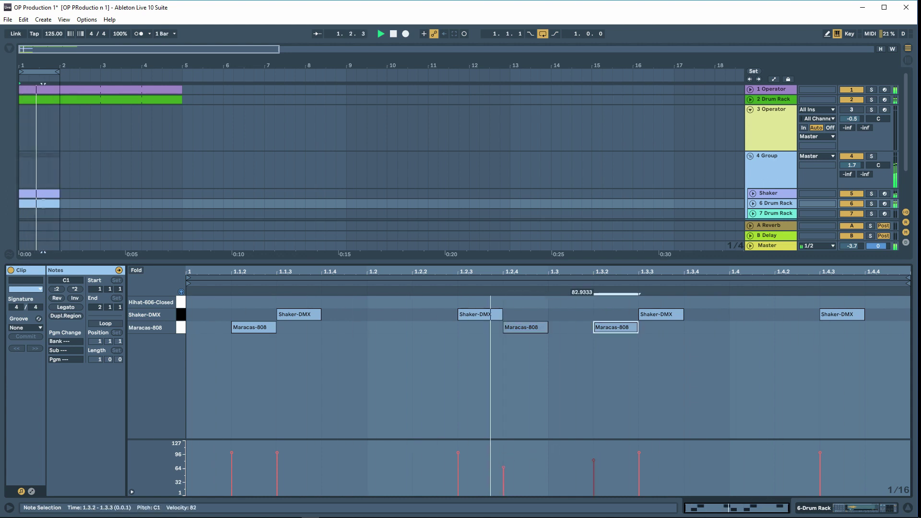
pyautogui.moveTo(232, 453); pyautogui.dragTo(232, 465)
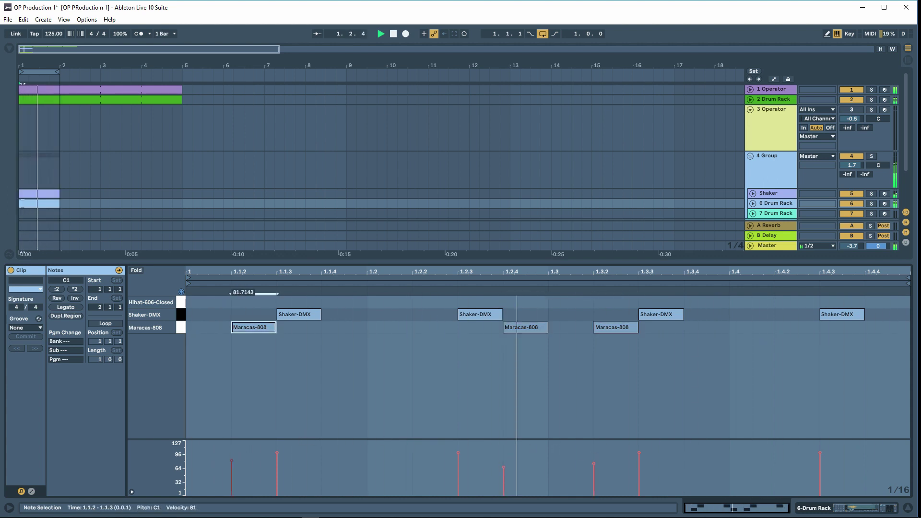
# Add Hihat-606-Closed notes at 1.1.4, 1.2.3, 1.3.4 and 1.4.3 to the 6 Drum Rack clip while the loop plays.
pyautogui.click(272, 402)
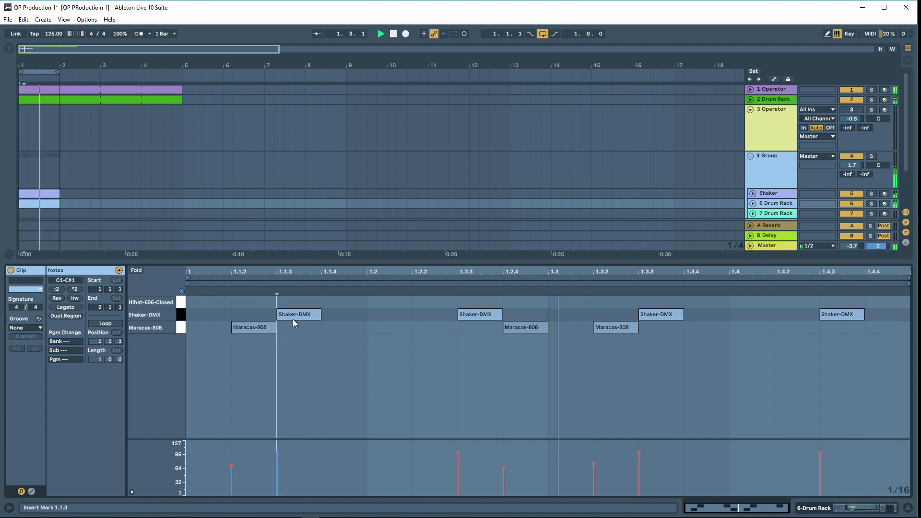
pyautogui.doubleClick(339, 303)
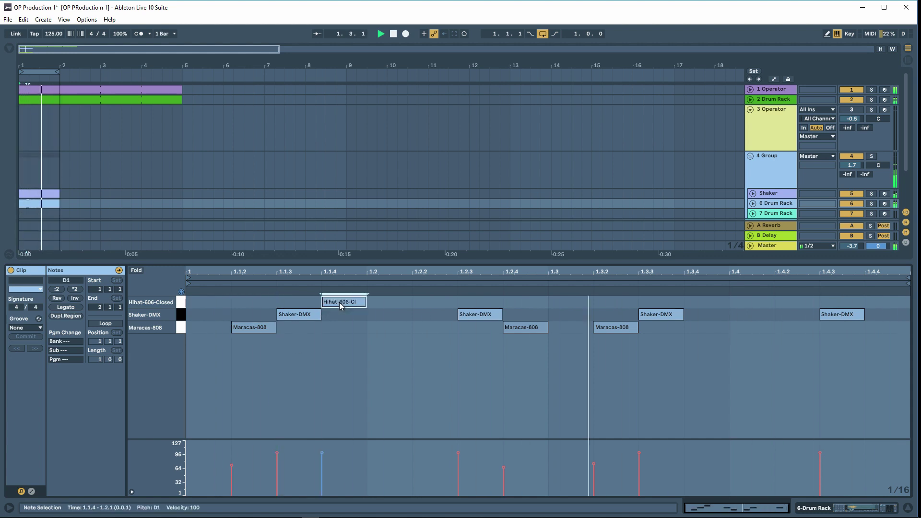
pyautogui.click(706, 302)
pyautogui.doubleClick(705, 302)
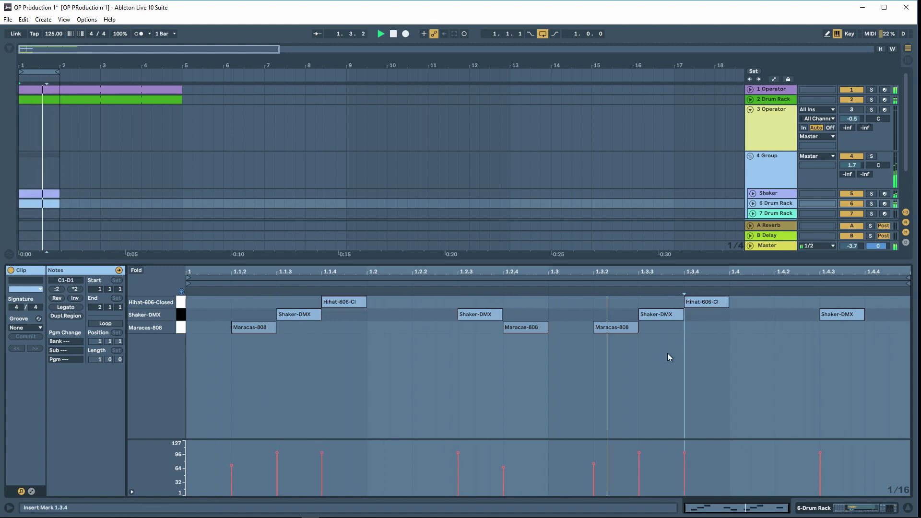
pyautogui.click(444, 302)
pyautogui.doubleClick(443, 302)
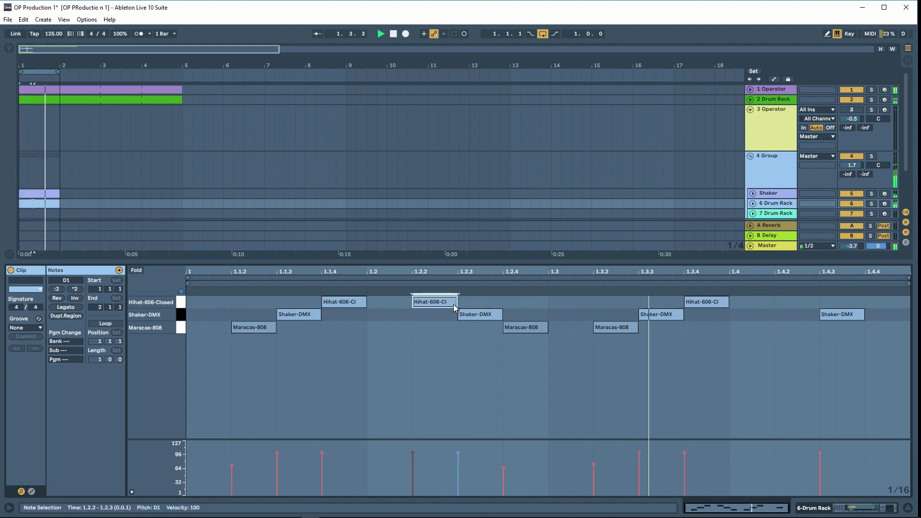
pyautogui.press('Right')
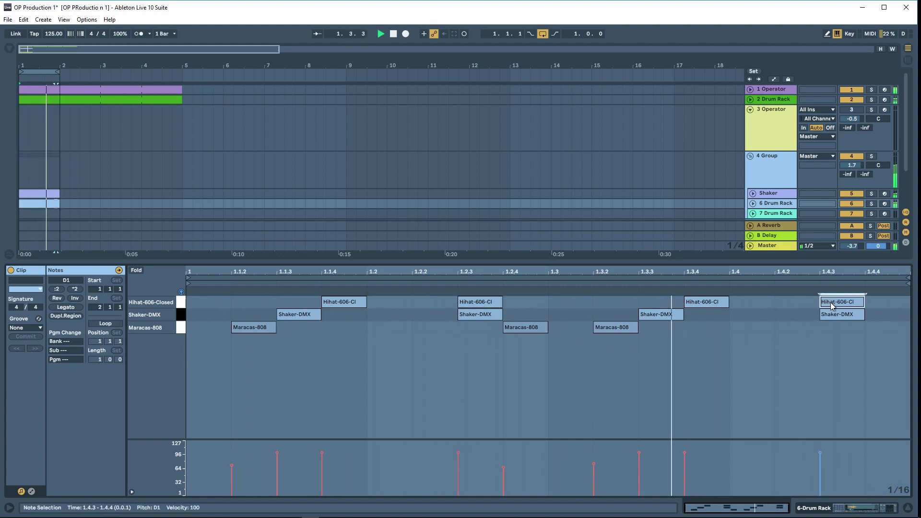
pyautogui.doubleClick(830, 303)
pyautogui.click(754, 341)
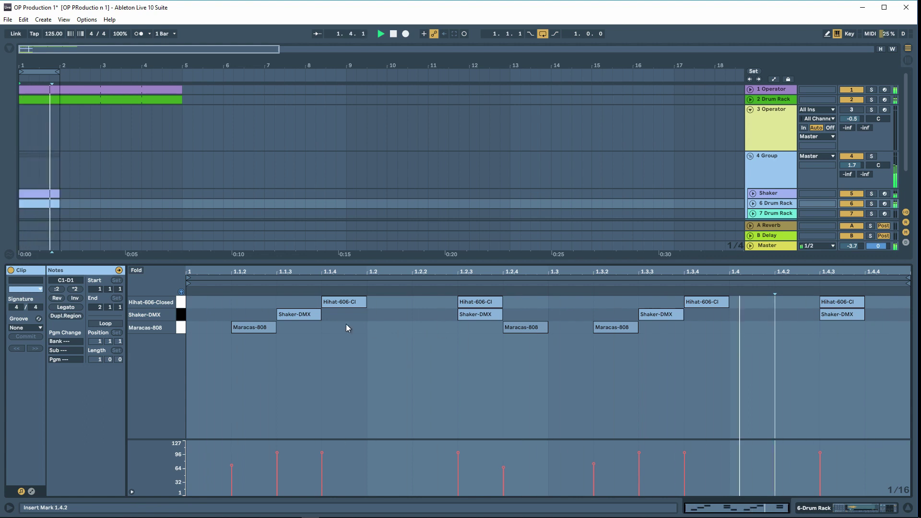
# Mute and unmute the Shaker track to compare the loop without and with it.
pyautogui.click(843, 192)
pyautogui.click(843, 193)
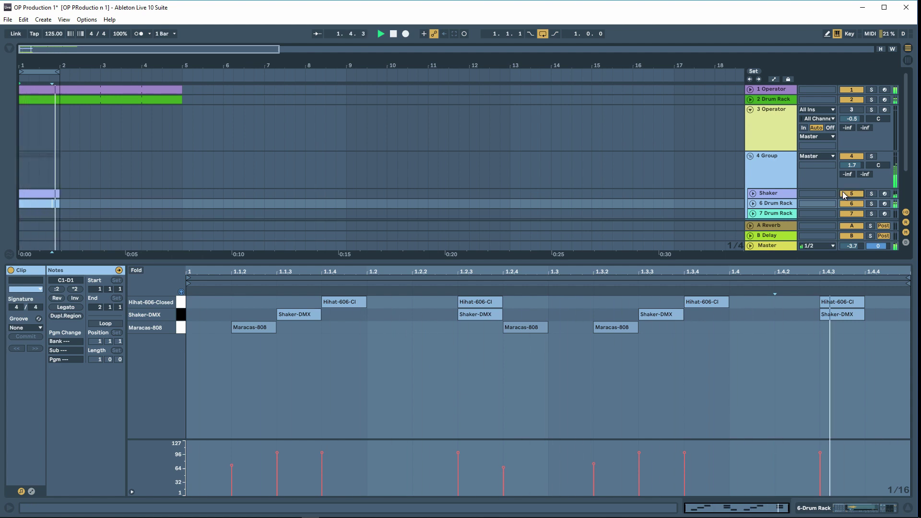
# Create a one-bar MIDI clip at bar 1 on the 7 Drum Rack track, extending and consolidating it to the full bar.
pyautogui.click(767, 214)
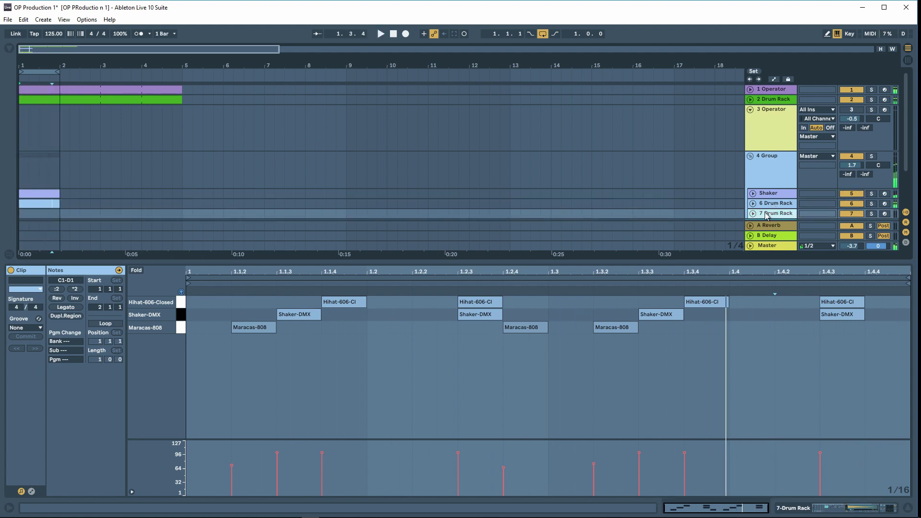
pyautogui.moveTo(292, 302); pyautogui.dragTo(854, 298)
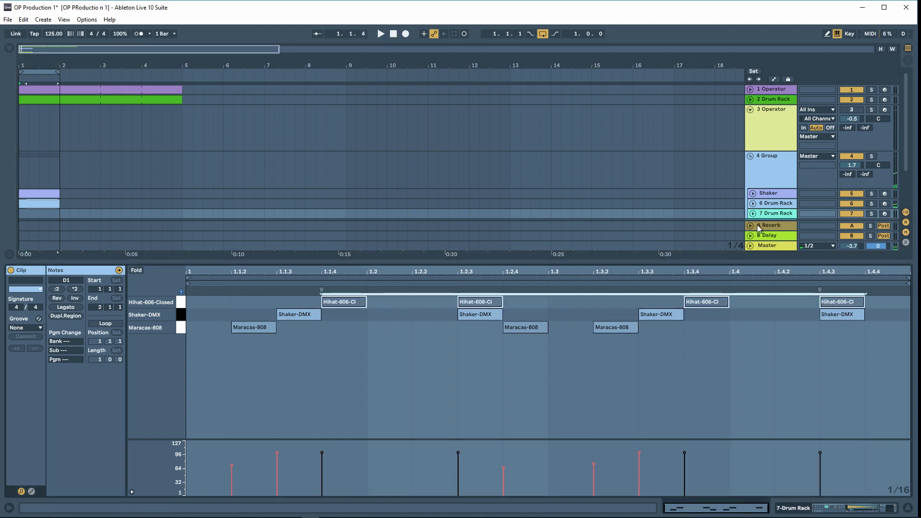
pyautogui.click(24, 215)
pyautogui.hotkey('ctrl', 'shift', 'm')
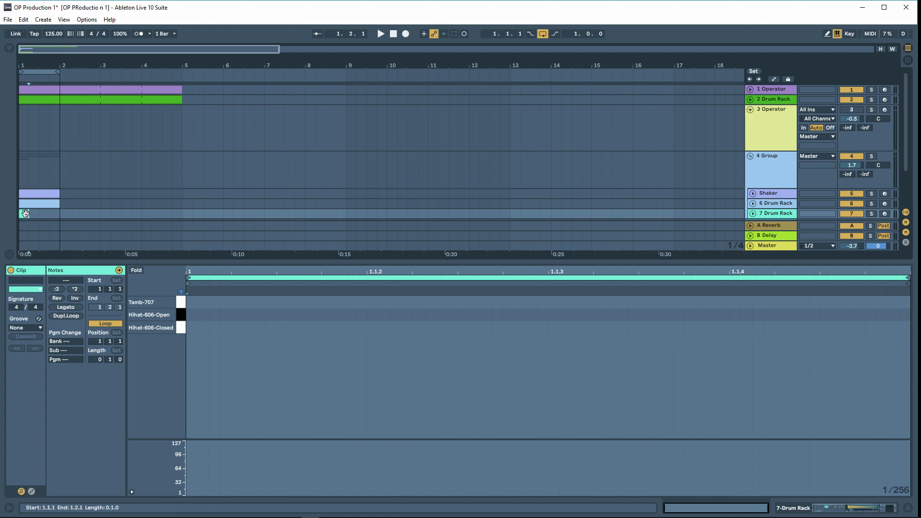
pyautogui.moveTo(26, 214); pyautogui.dragTo(48, 212)
pyautogui.hotkey('ctrl', 'j')
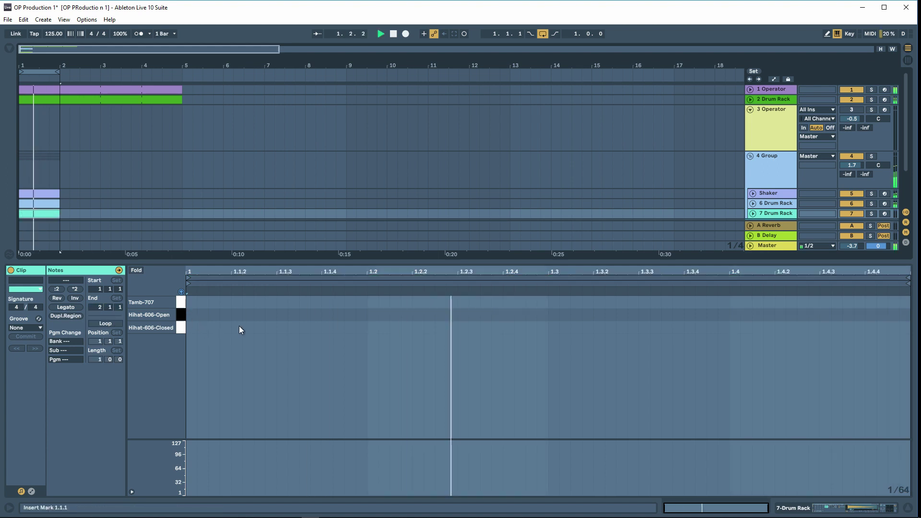
# Set the note grid of the 7 Drum Rack clip to 1/16.
pyautogui.rightClick(290, 335)
pyautogui.click(350, 469)
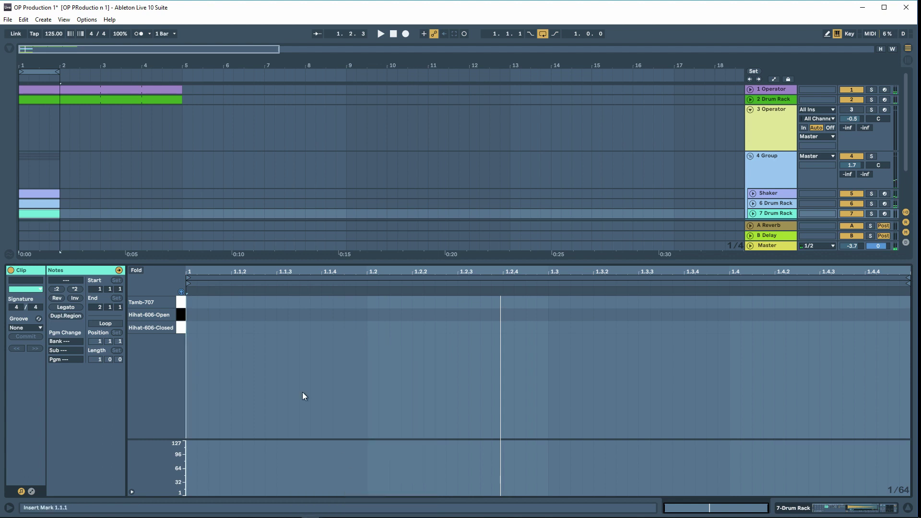
pyautogui.rightClick(274, 328)
pyautogui.click(346, 470)
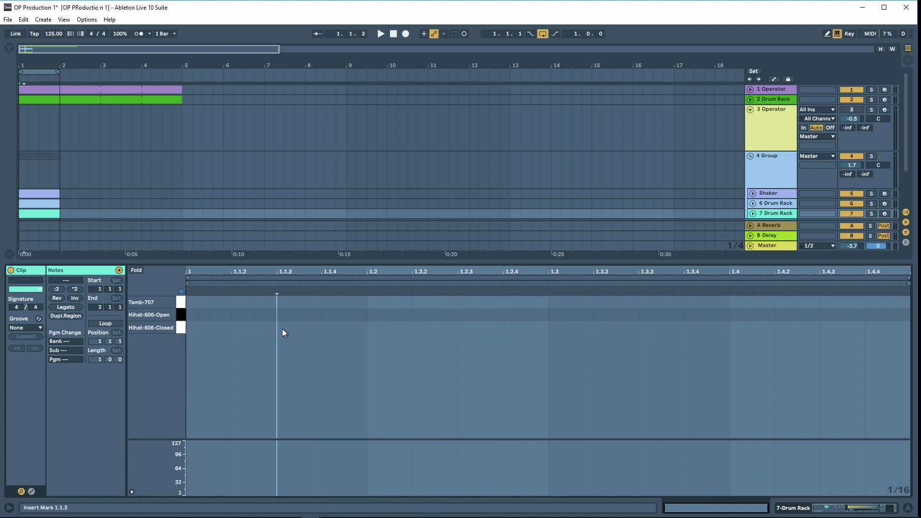
pyautogui.doubleClick(282, 329)
pyautogui.press('space')
pyautogui.press('space')
pyautogui.moveTo(278, 327); pyautogui.dragTo(244, 325)
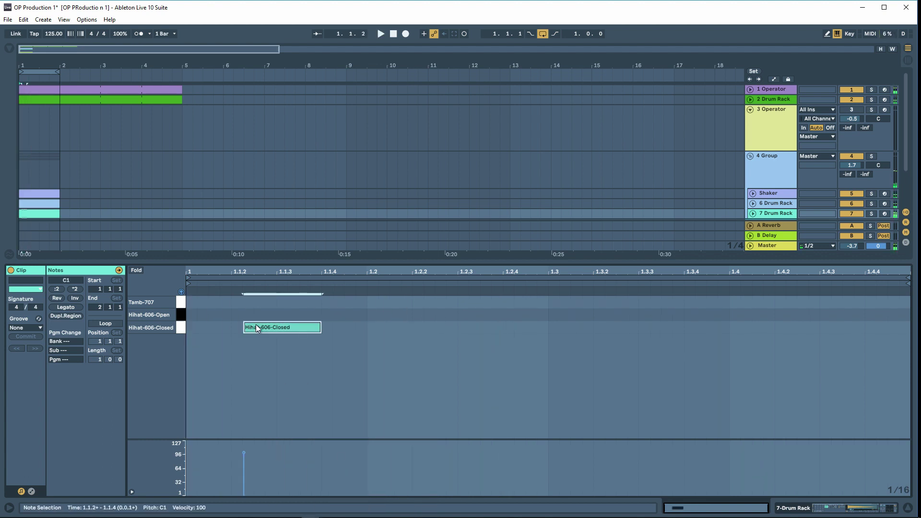
pyautogui.press('Delete')
# Add four consecutive 1/16 Hihat-606-Closed notes from 1.1.1 to 1.1.4 and play them with the loop.
pyautogui.doubleClick(205, 330)
pyautogui.click(237, 329)
pyautogui.doubleClick(254, 328)
pyautogui.doubleClick(299, 328)
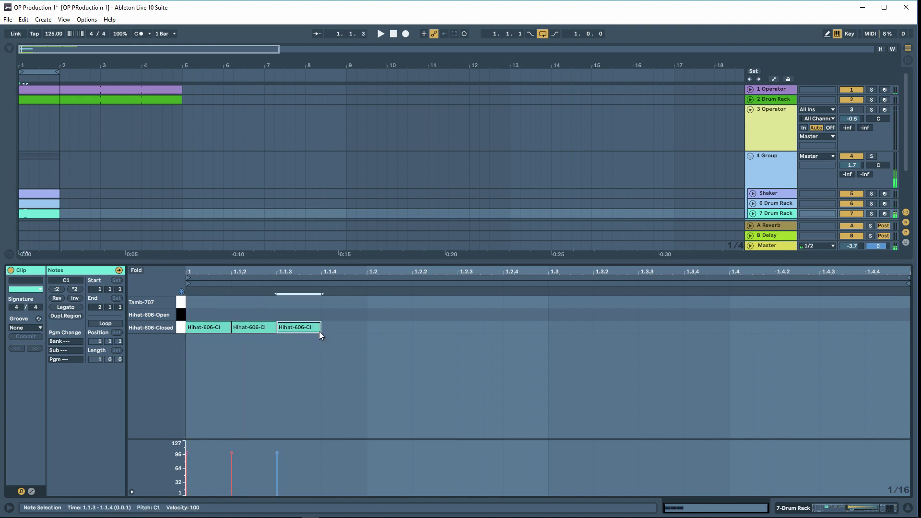
pyautogui.doubleClick(343, 329)
pyautogui.press('space')
pyautogui.press('space')
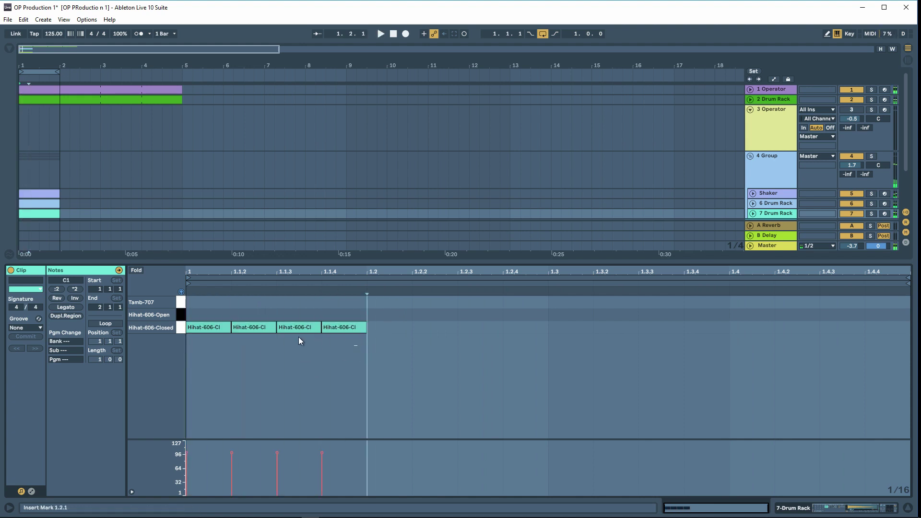
# Move all four Hihat-606-Closed notes up to the Tamb-707 row and play the loop.
pyautogui.hotkey('ctrl', 'a')
pyautogui.press('Up')
pyautogui.press('Up')
pyautogui.press('space')
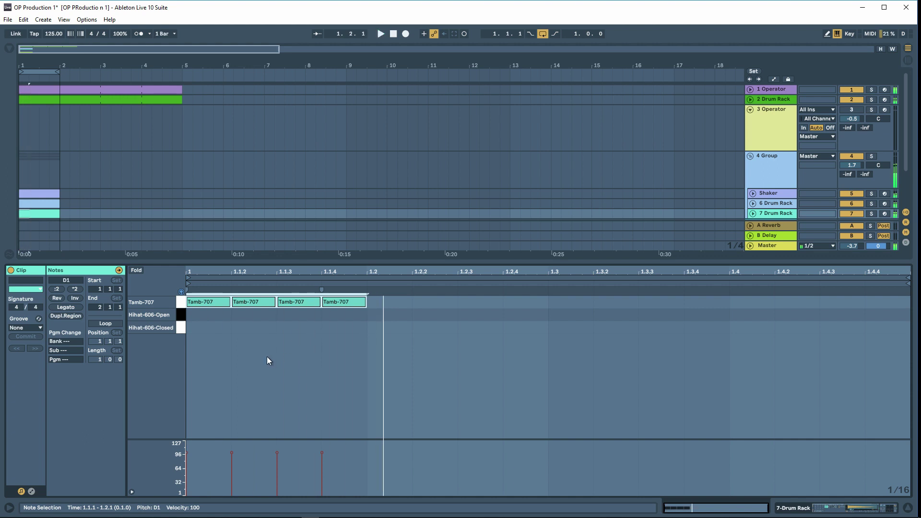
pyautogui.press('space')
# Set the first Tamb-707 note's velocity to 39 and the second's to 73, lower the fourth's, and play the loop.
pyautogui.moveTo(186, 454); pyautogui.dragTo(186, 478)
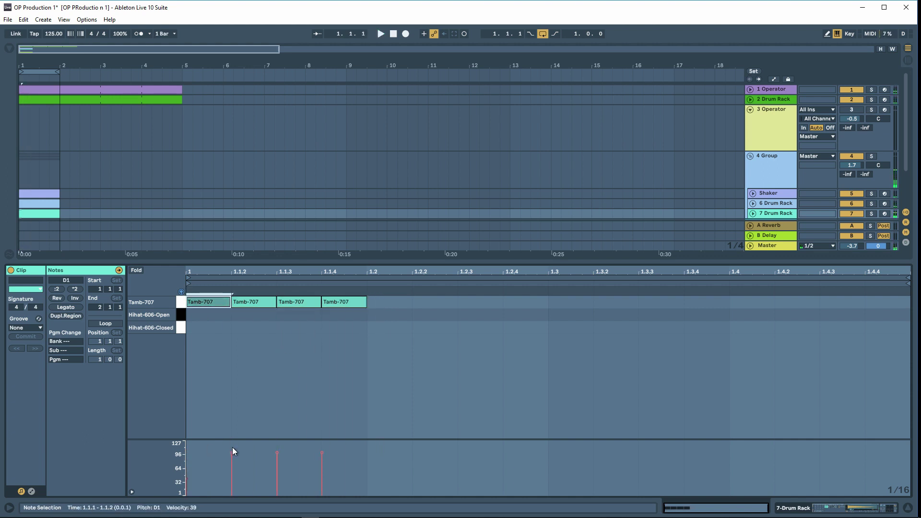
pyautogui.moveTo(233, 452); pyautogui.dragTo(233, 464)
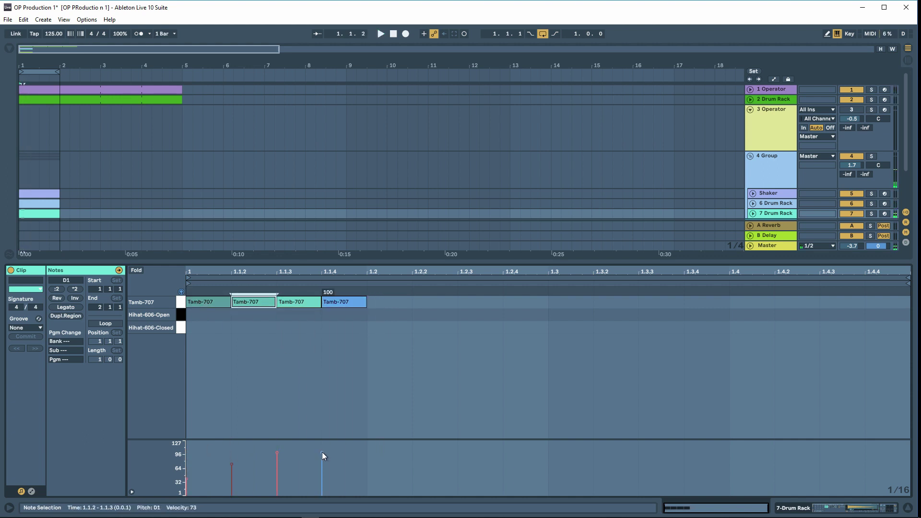
pyautogui.moveTo(322, 452); pyautogui.dragTo(322, 470)
pyautogui.press('space')
pyautogui.press('space')
# Duplicate the four Tamb-707 notes three times to fill the bar and play the loop.
pyautogui.moveTo(356, 327); pyautogui.dragTo(195, 295)
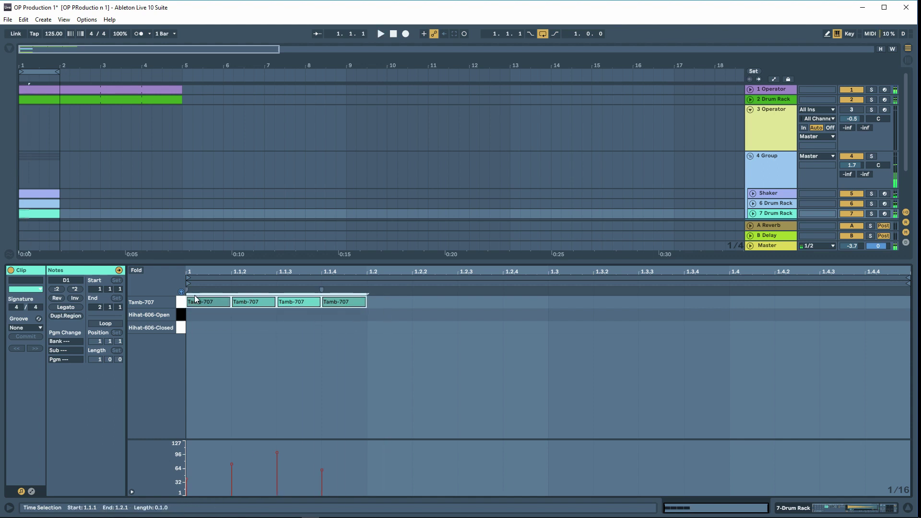
pyautogui.hotkey('ctrl', 'd')
pyautogui.hotkey('ctrl', 'd')
pyautogui.hotkey('ctrl', 'd')
pyautogui.click(294, 325)
pyautogui.press('space')
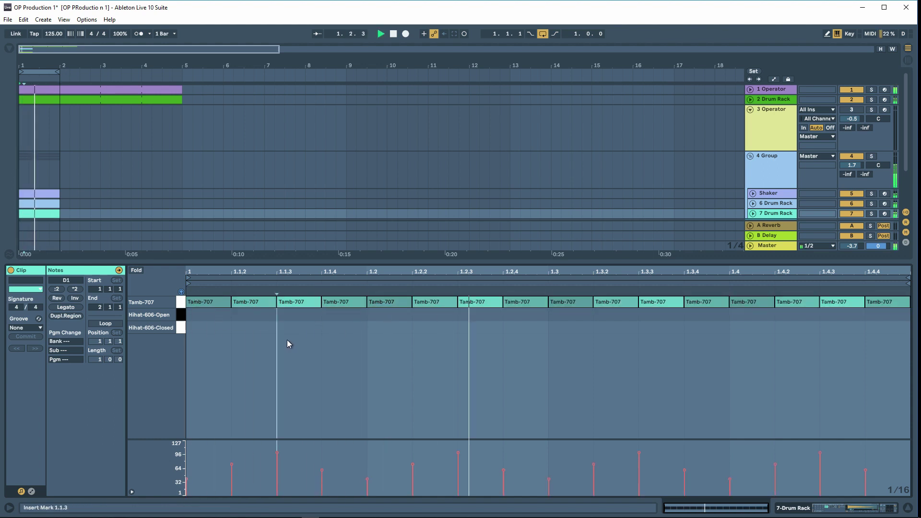
# Show the 7 Drum Rack's devices and search the browser's Samples category for "tamb".
pyautogui.hotkey('shift', 'Tab')
pyautogui.press('space')
pyautogui.press('Tab')
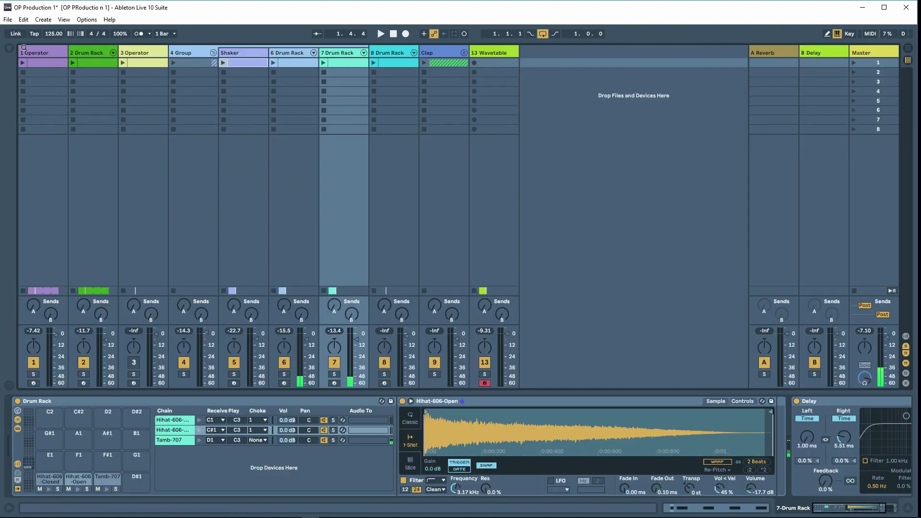
pyautogui.press('Tab')
pyautogui.hotkey('ctrl', 'alt', 'b')
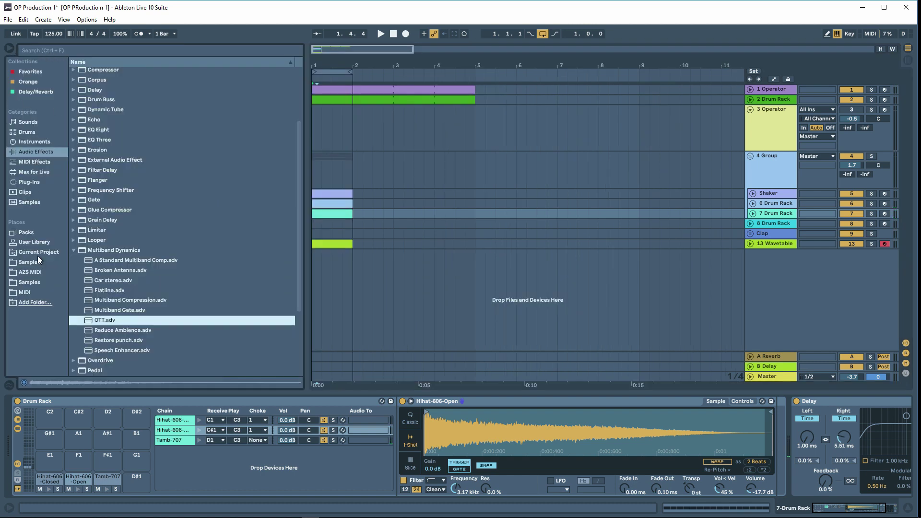
pyautogui.click(38, 260)
pyautogui.click(71, 49)
pyautogui.write('tamb')
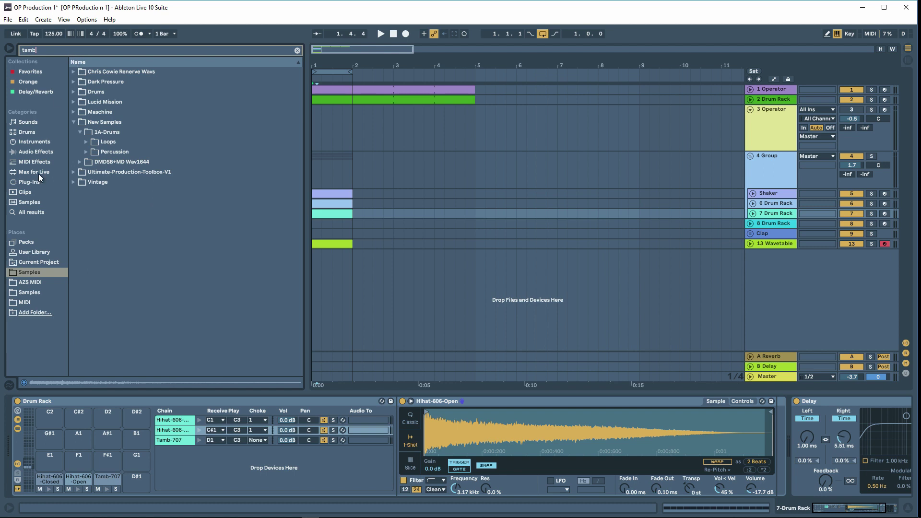
pyautogui.click(29, 244)
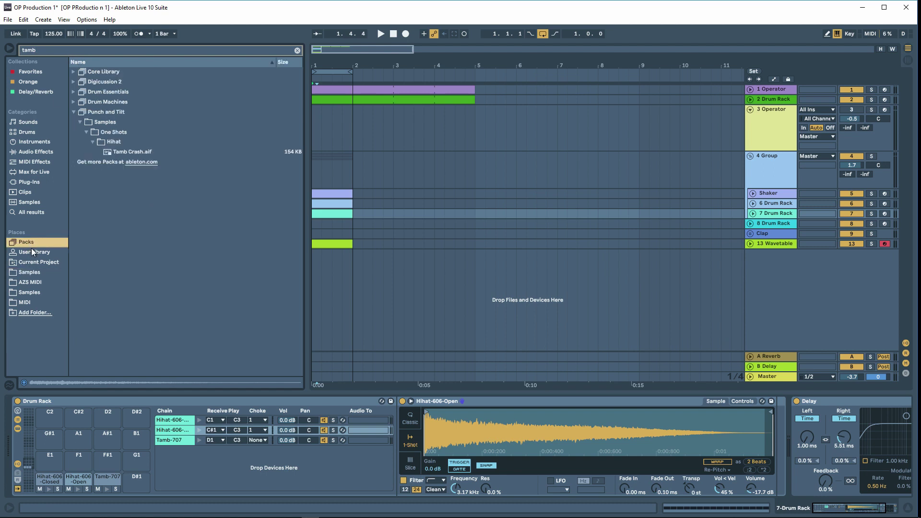
pyautogui.click(33, 203)
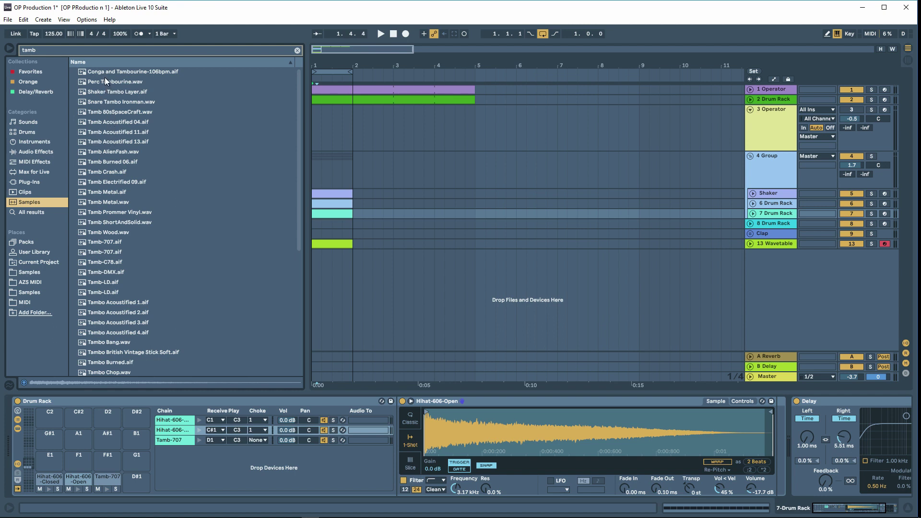
# Audition the first five samples, through Tamb 80sSpaceCraft.wav, and lower the Master's cue volume to about -7.
pyautogui.click(102, 73)
pyautogui.click(103, 82)
pyautogui.click(105, 91)
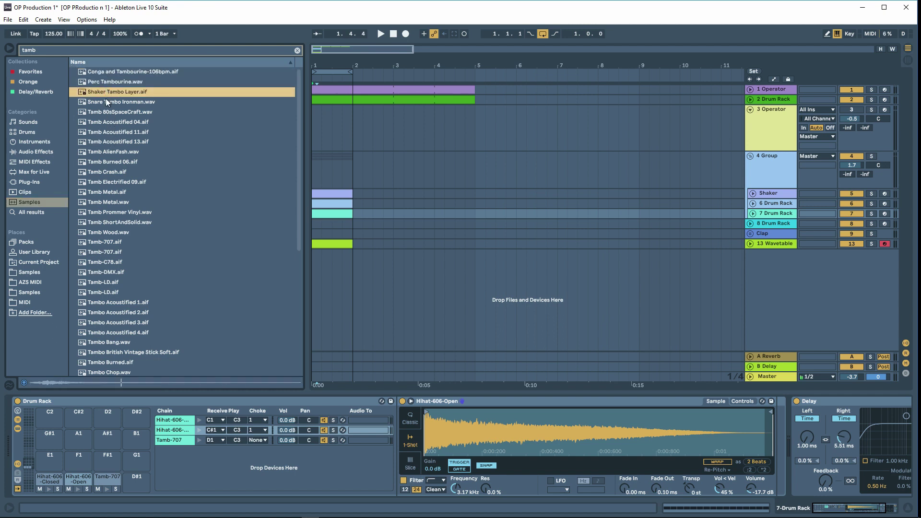
pyautogui.click(106, 101)
pyautogui.click(108, 110)
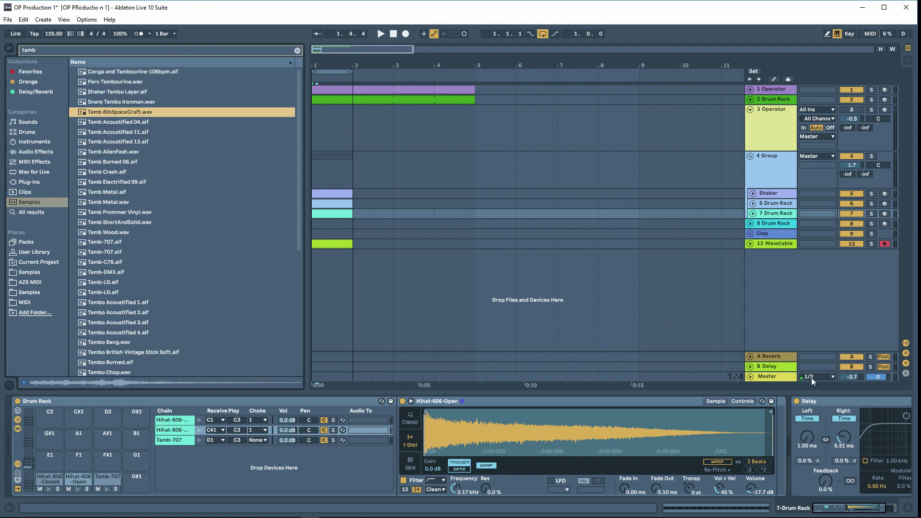
pyautogui.moveTo(874, 380); pyautogui.dragTo(874, 389)
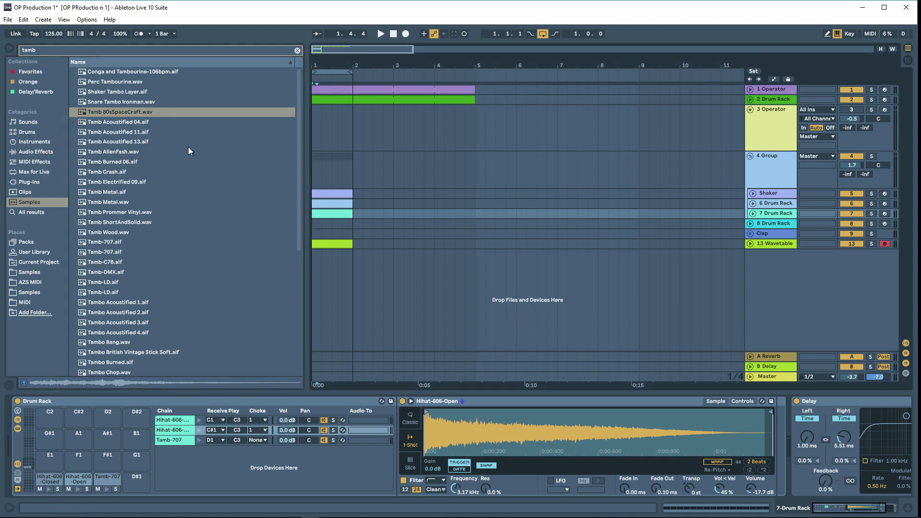
# Audition further tambourine samples from Tamb 80sSpaceCraft.wav onward and try Tamb Wood.wav on the Drum Rack's D1 pad.
pyautogui.click(113, 123)
pyautogui.click(107, 112)
pyautogui.click(113, 122)
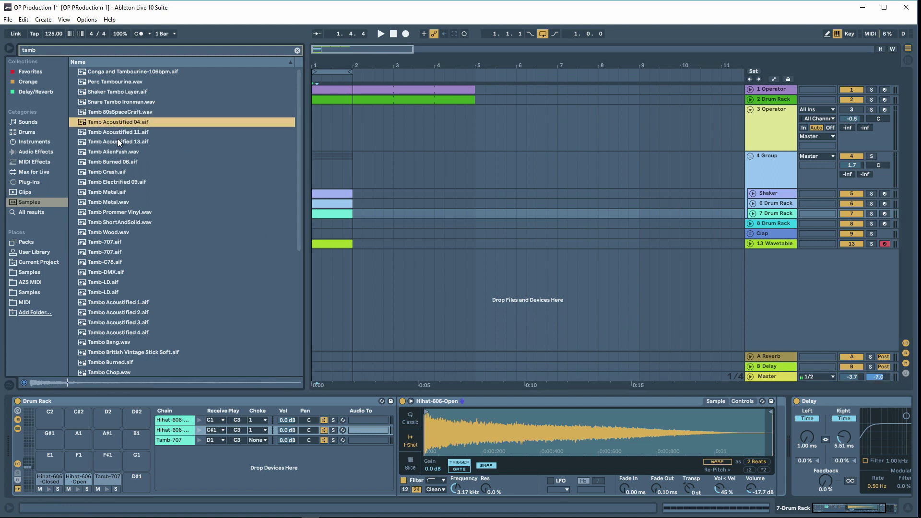
pyautogui.click(118, 141)
pyautogui.click(116, 150)
pyautogui.click(118, 161)
pyautogui.click(117, 171)
pyautogui.click(117, 182)
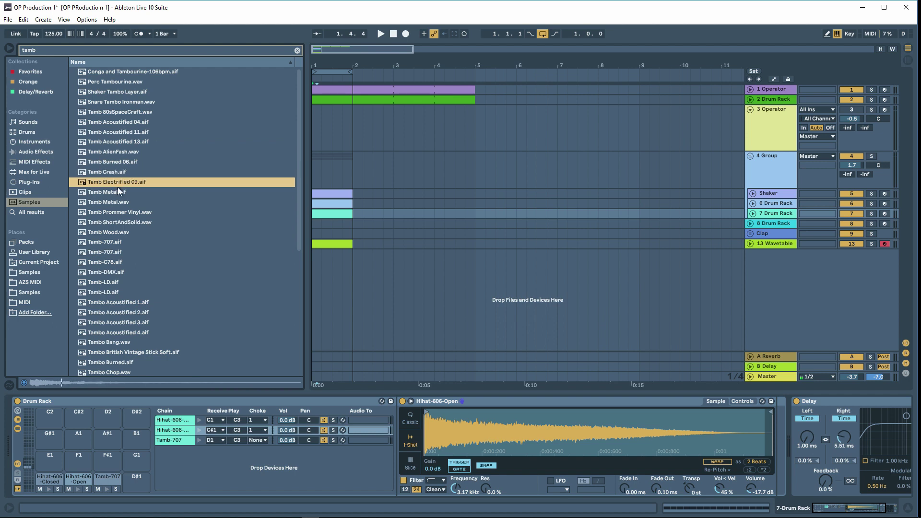
pyautogui.click(118, 192)
pyautogui.click(118, 202)
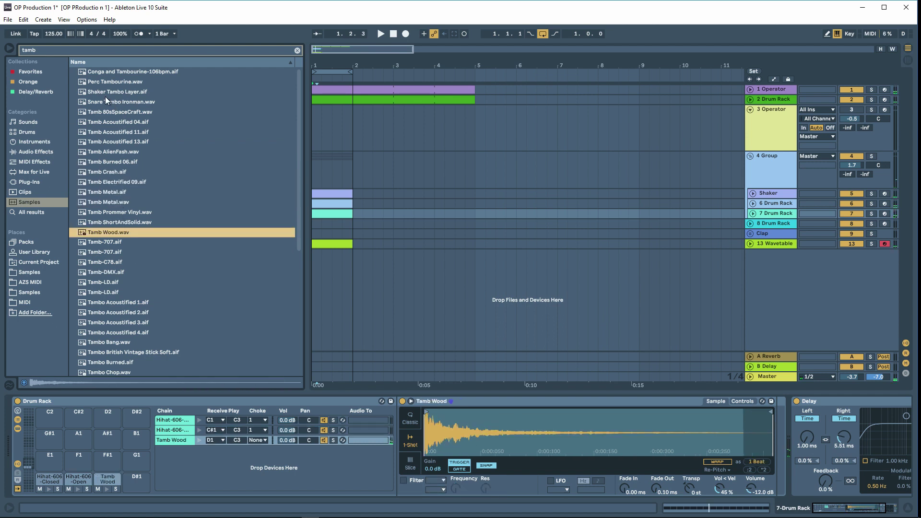
# Load Shaker Tambo Layer.aif onto the Drum Rack's D1 pad and move its sample start past the initial swell while the loop plays.
pyautogui.click(105, 93)
pyautogui.click(113, 85)
pyautogui.click(100, 93)
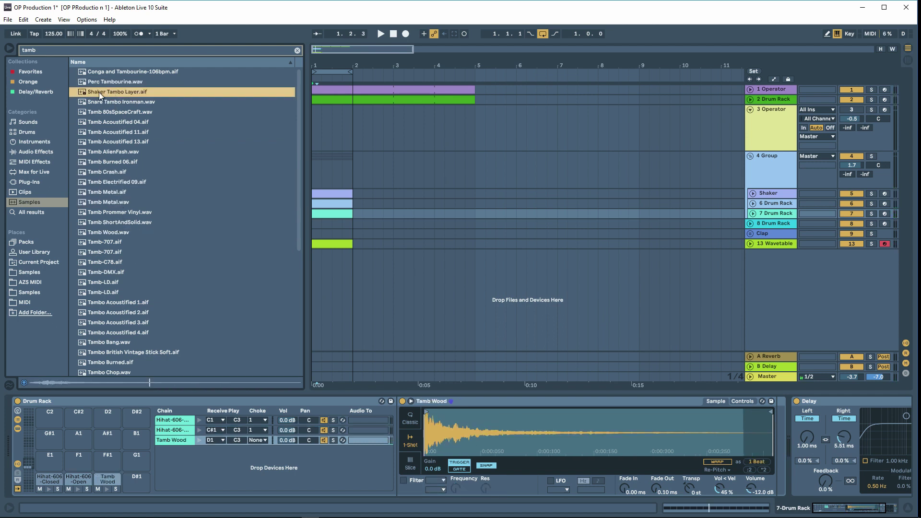
pyautogui.press('space')
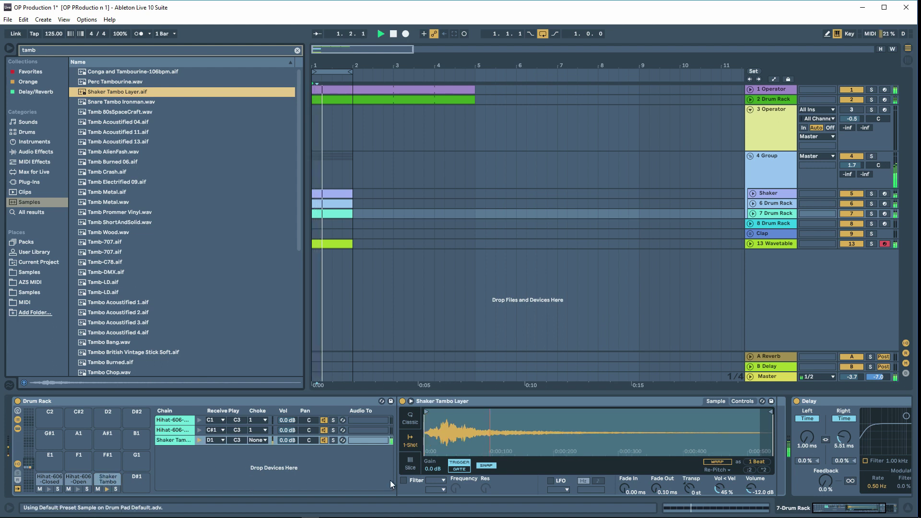
pyautogui.moveTo(428, 413); pyautogui.dragTo(465, 415)
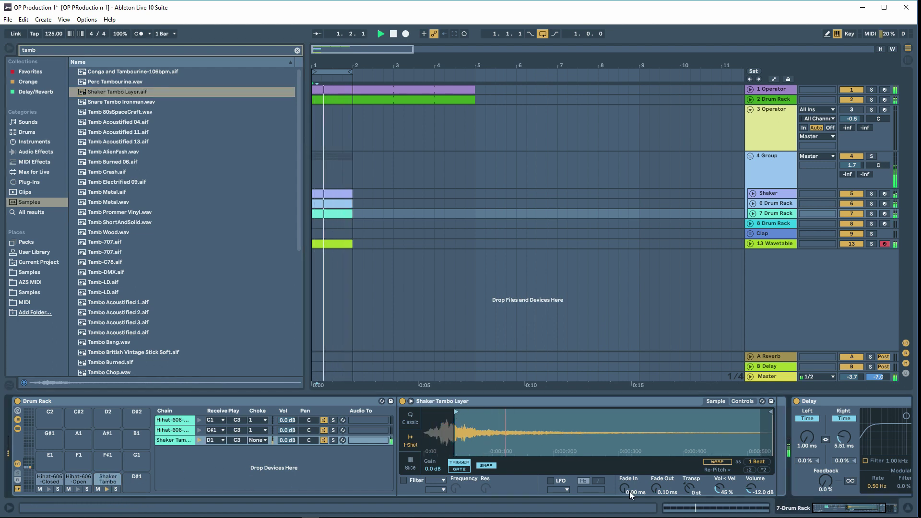
# Set the Shaker Tambo Layer's fade-out to 314 ms and shorten its sample end, then clear the browser search.
pyautogui.moveTo(656, 489); pyautogui.dragTo(657, 451)
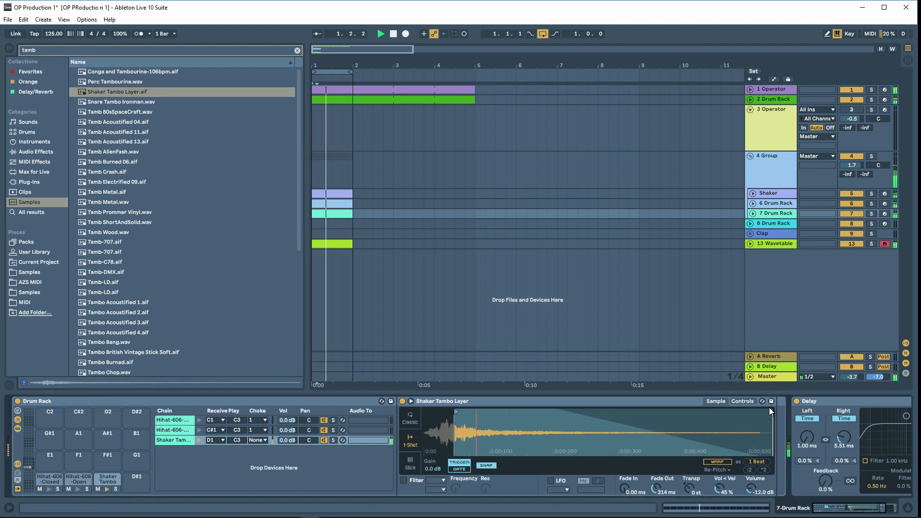
pyautogui.moveTo(771, 412); pyautogui.dragTo(540, 415)
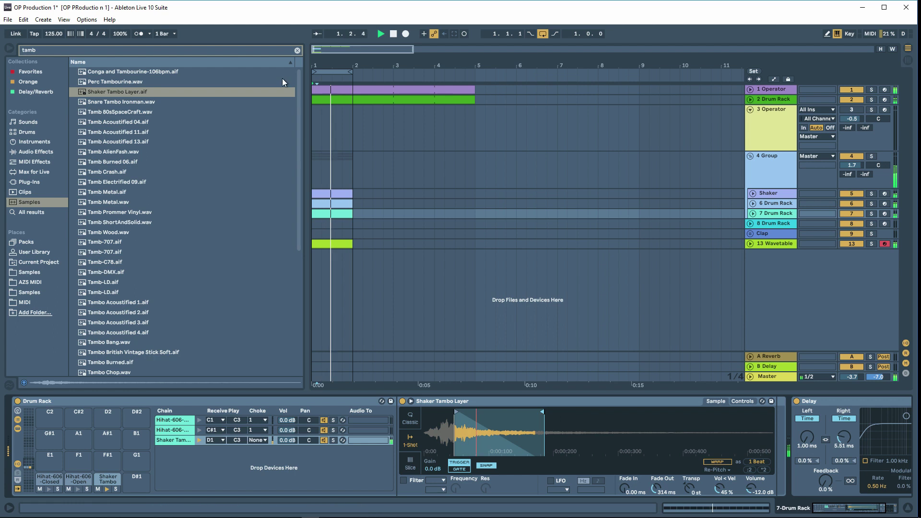
pyautogui.click(298, 50)
# Hide the browser and unfold the Clap group track in the arrangement.
pyautogui.click(404, 244)
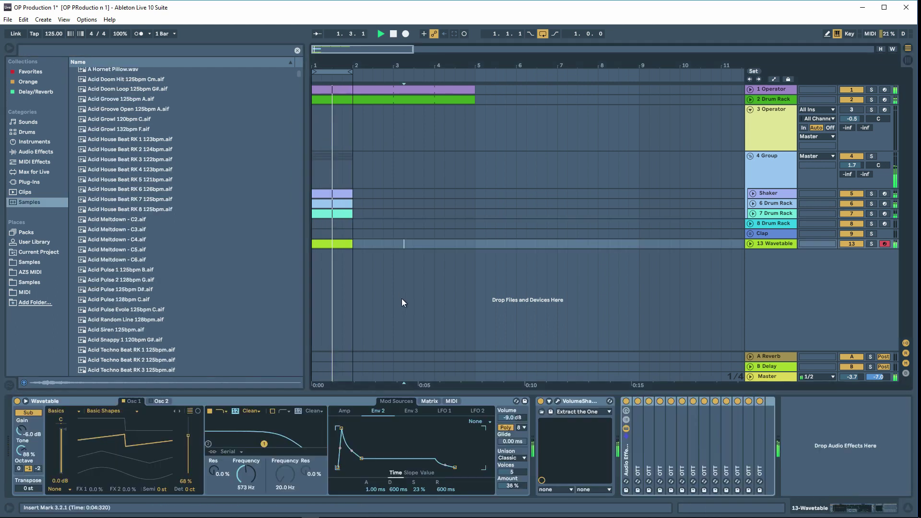
pyautogui.click(8, 50)
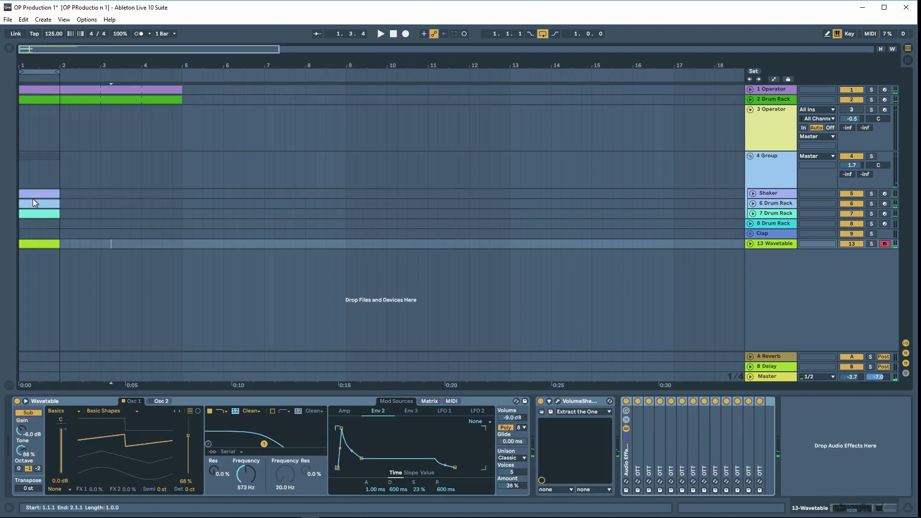
pyautogui.click(21, 235)
pyautogui.rightClick(23, 233)
pyautogui.click(23, 234)
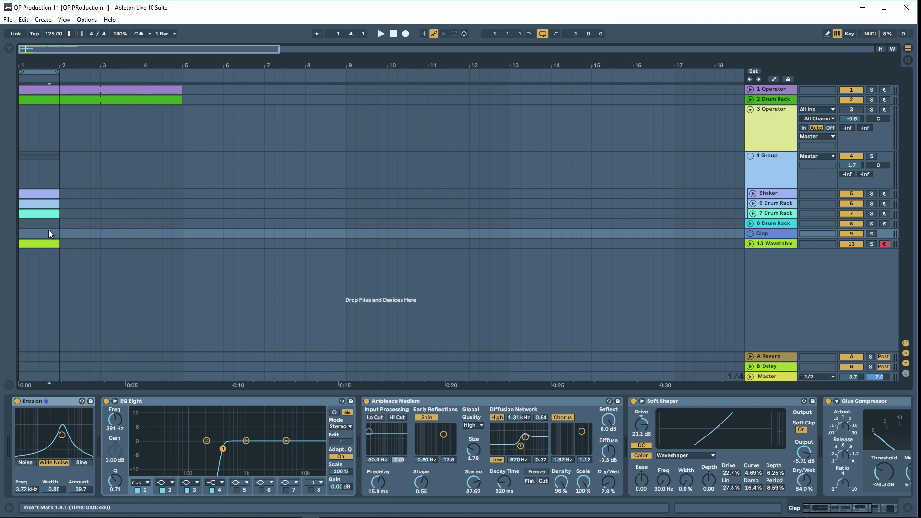
pyautogui.click(750, 234)
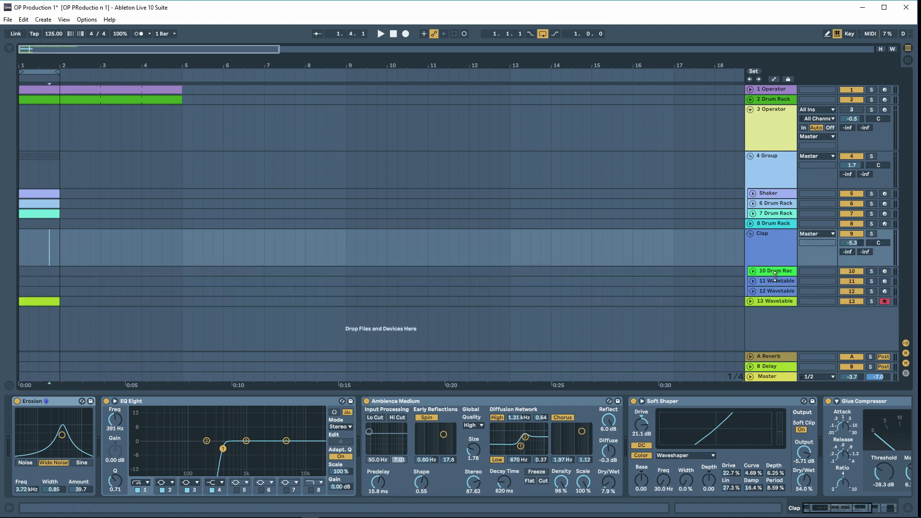
# Copy the Clap group's session clips onto 10 Drum Rack, 11 Wavetable and 12 Wavetable at bar 1 of the arrangement.
pyautogui.press('Tab')
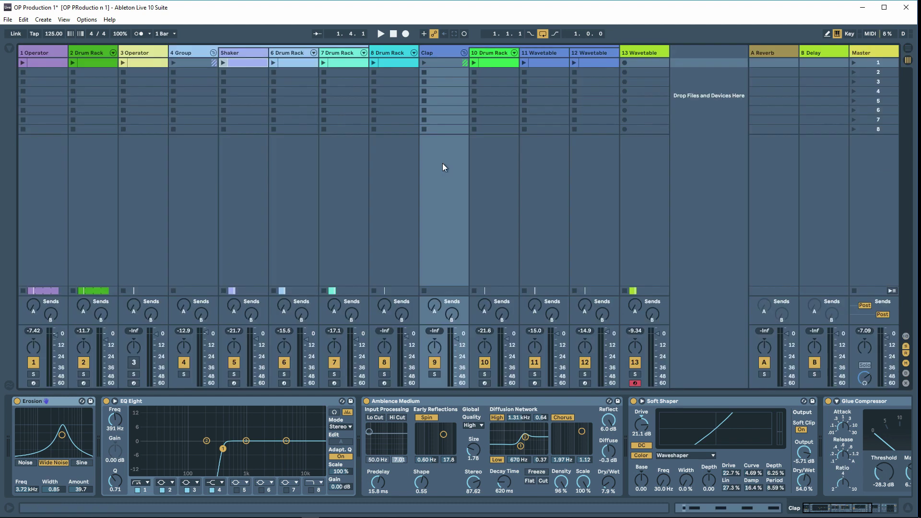
pyautogui.click(502, 67)
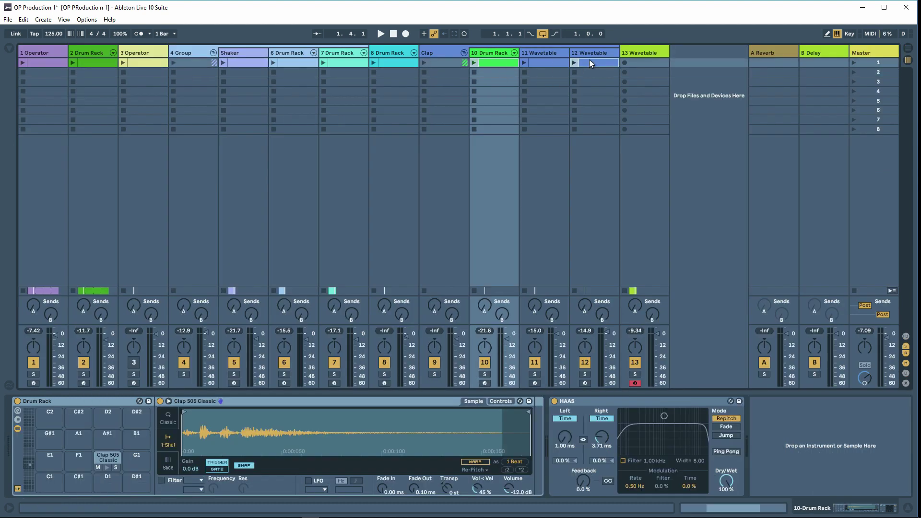
pyautogui.moveTo(498, 62); pyautogui.dragTo(19, 272)
pyautogui.press('Tab')
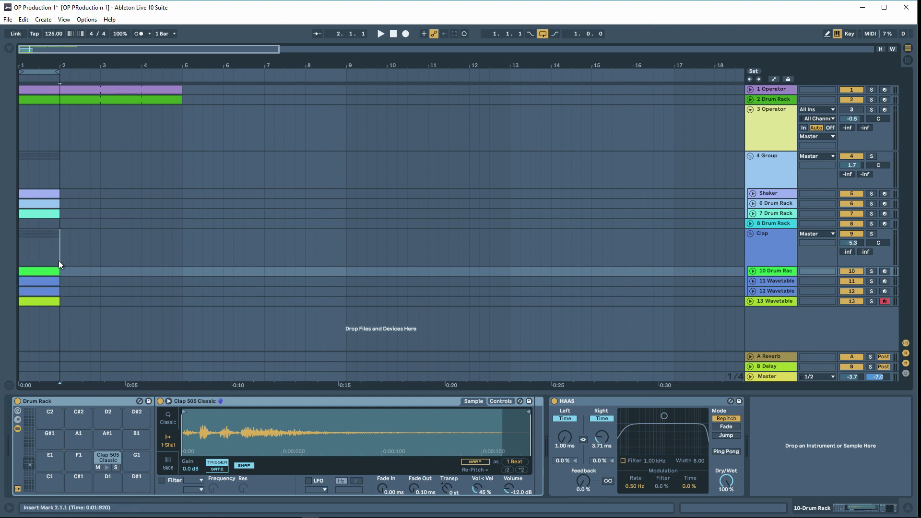
# Play the one-bar loop from the start to hear the clap layers with the rest, and stop playback.
pyautogui.click(58, 261)
pyautogui.click(390, 36)
pyautogui.press('space')
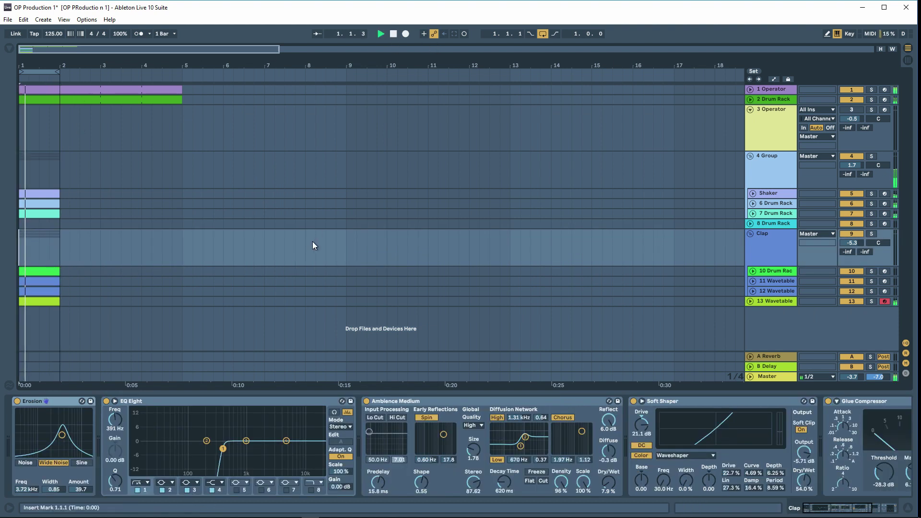
pyautogui.click(292, 260)
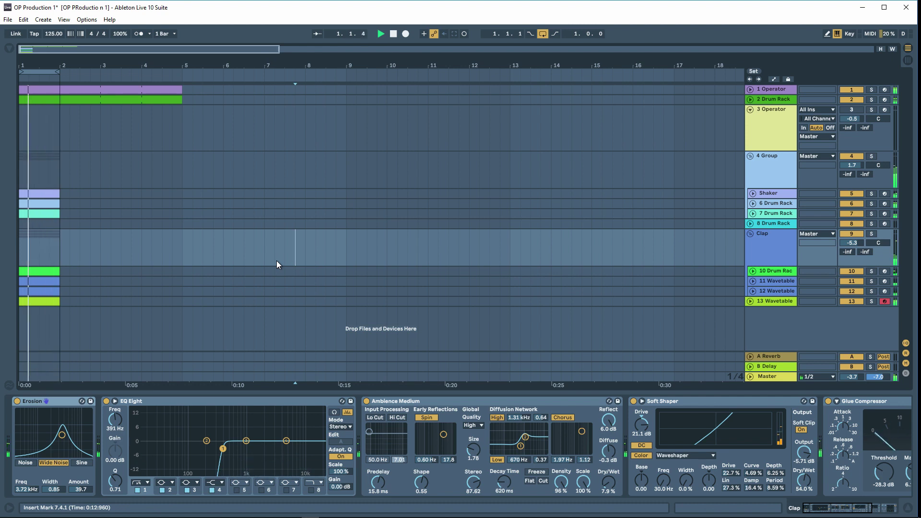
pyautogui.press('space')
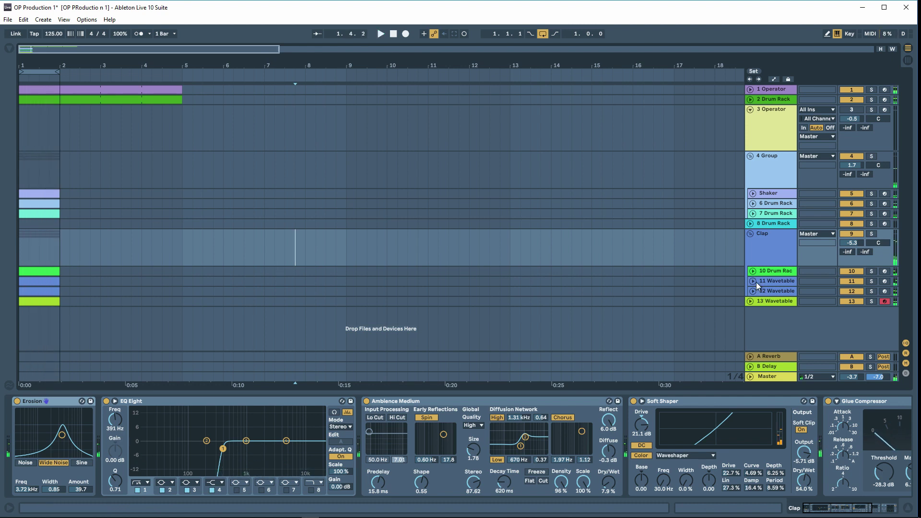
# Set the 13 Wavetable's filter frequency to 83.6 Hz and its volume to -3.8 dB while the loop plays.
pyautogui.click(762, 302)
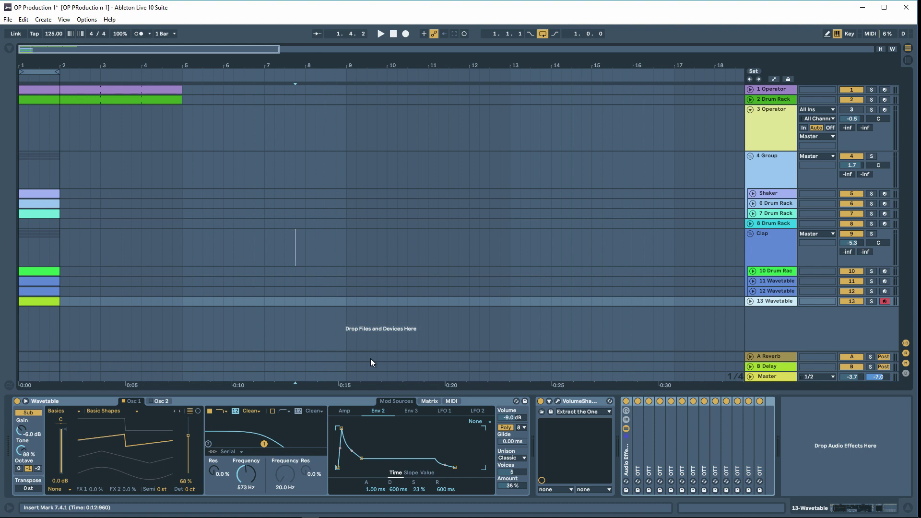
pyautogui.click(39, 302)
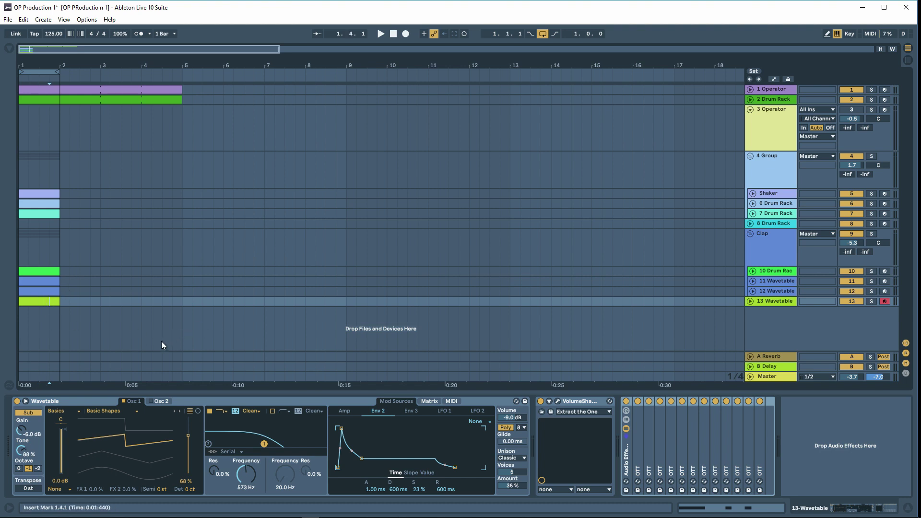
pyautogui.press('space')
pyautogui.moveTo(243, 479); pyautogui.dragTo(248, 494)
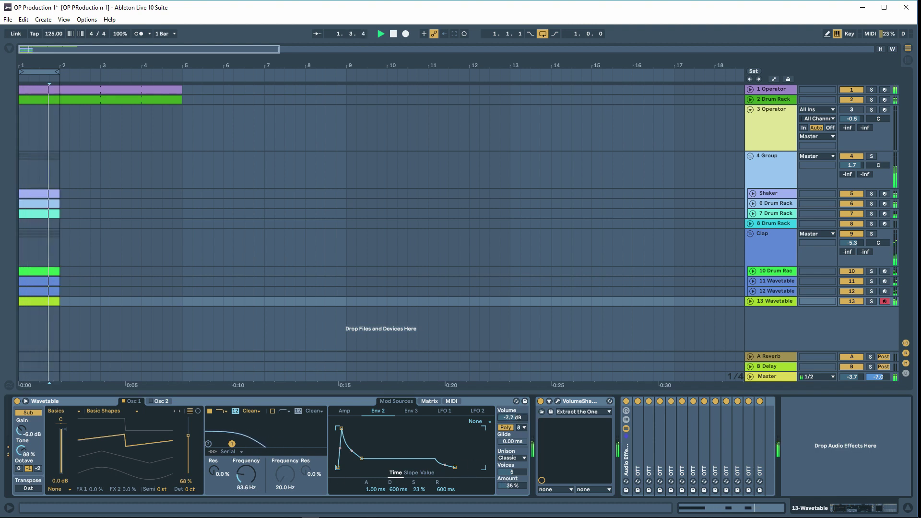
pyautogui.moveTo(512, 418); pyautogui.dragTo(513, 397)
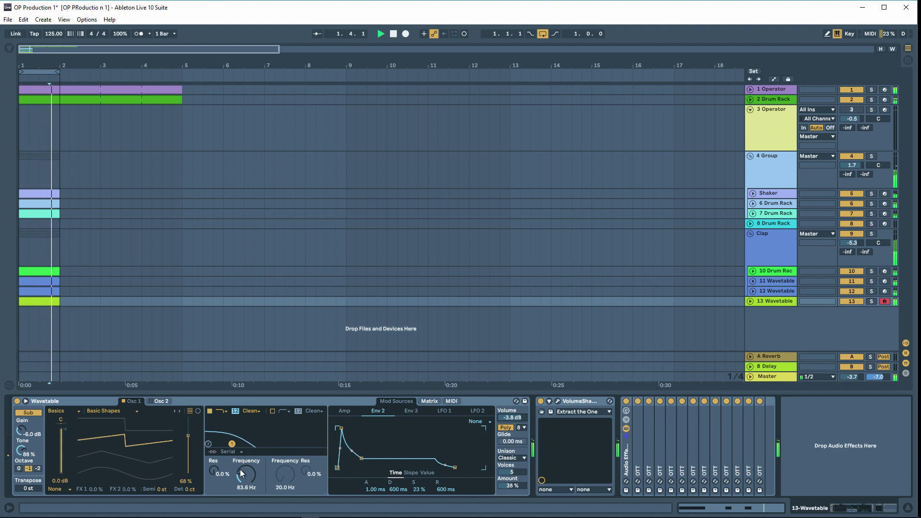
pyautogui.click(156, 334)
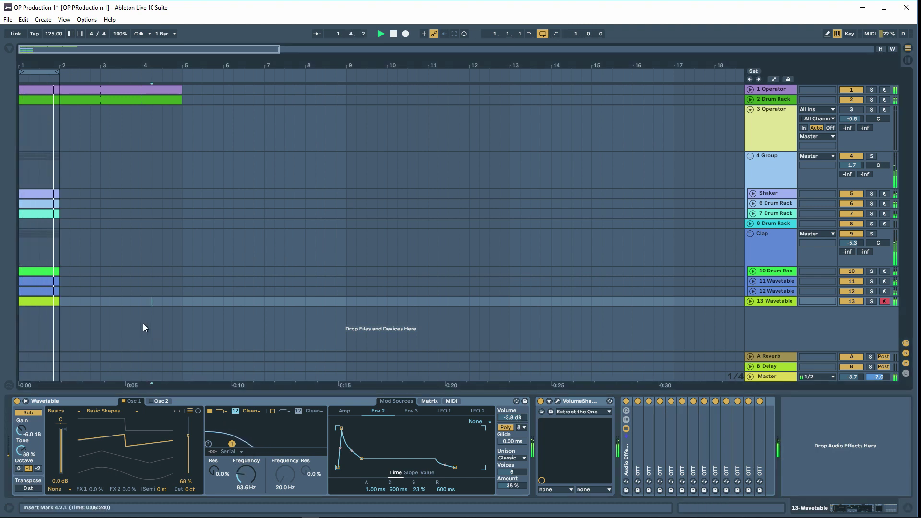
pyautogui.press('space')
# Add an empty Drum Rack from the browser's Drums category as a new track below 13 Wavetable.
pyautogui.click(9, 49)
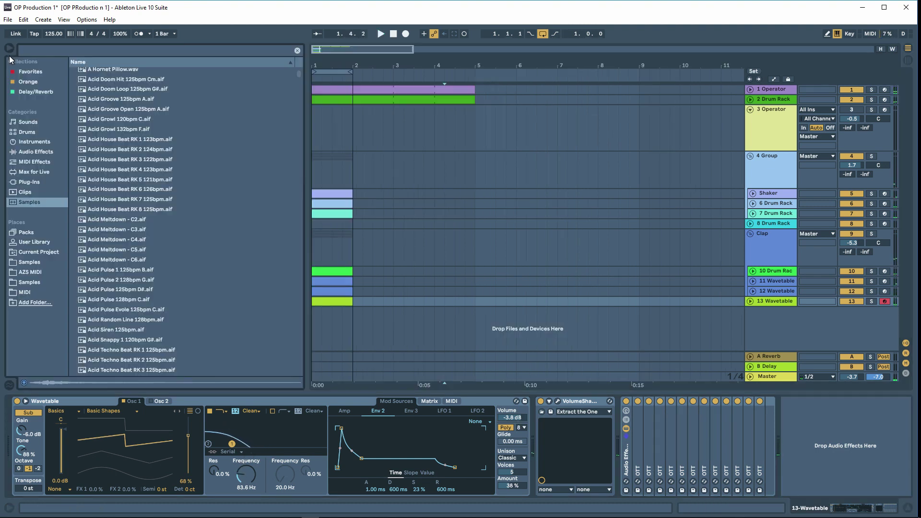
pyautogui.click(27, 132)
pyautogui.moveTo(102, 82); pyautogui.dragTo(363, 182)
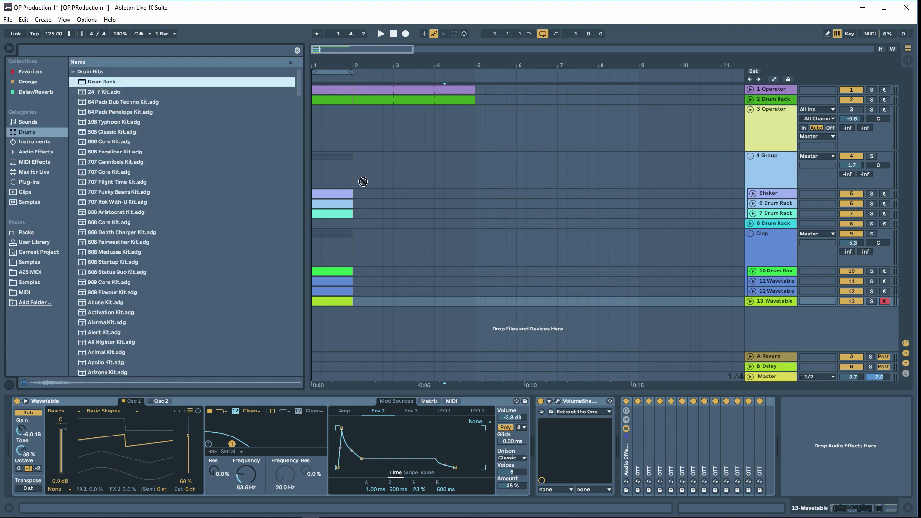
pyautogui.moveTo(769, 325); pyautogui.dragTo(769, 327)
# Search the browser's Samples category for "wood".
pyautogui.click(48, 201)
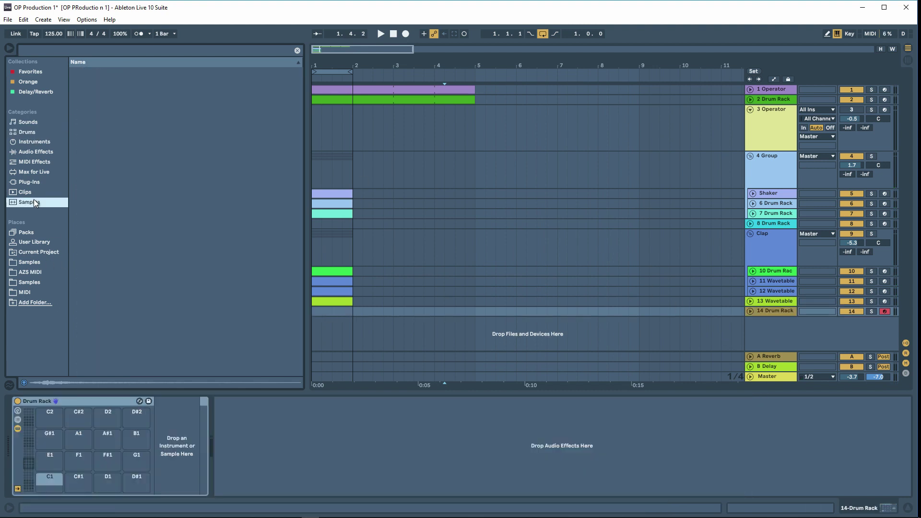
pyautogui.click(93, 54)
pyautogui.write('wood')
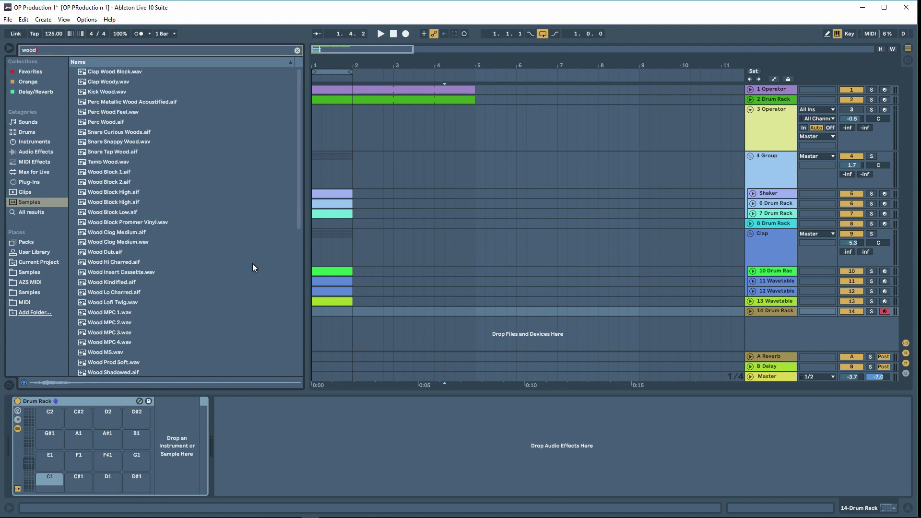
# Audition the wood samples from Clap Wood Block.wav through Wood Block 2.aif, plus WoodBl Hymned 02.aif.
pyautogui.click(102, 75)
pyautogui.click(104, 81)
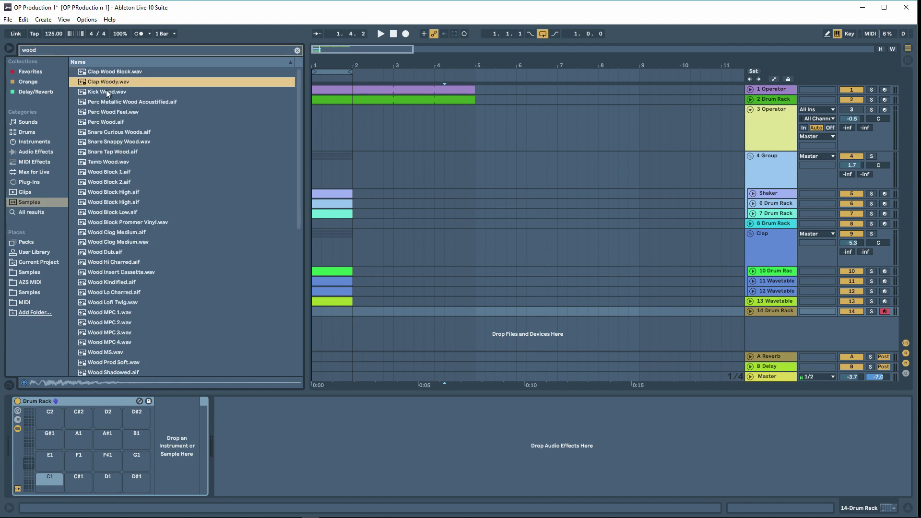
pyautogui.click(105, 91)
pyautogui.click(105, 101)
pyautogui.click(107, 112)
pyautogui.click(108, 121)
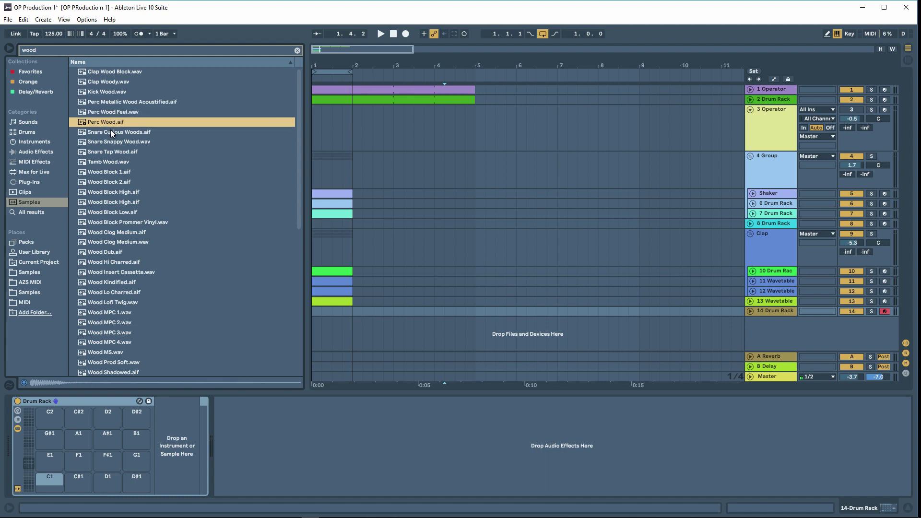
pyautogui.click(110, 131)
pyautogui.click(111, 141)
pyautogui.click(111, 150)
pyautogui.click(111, 163)
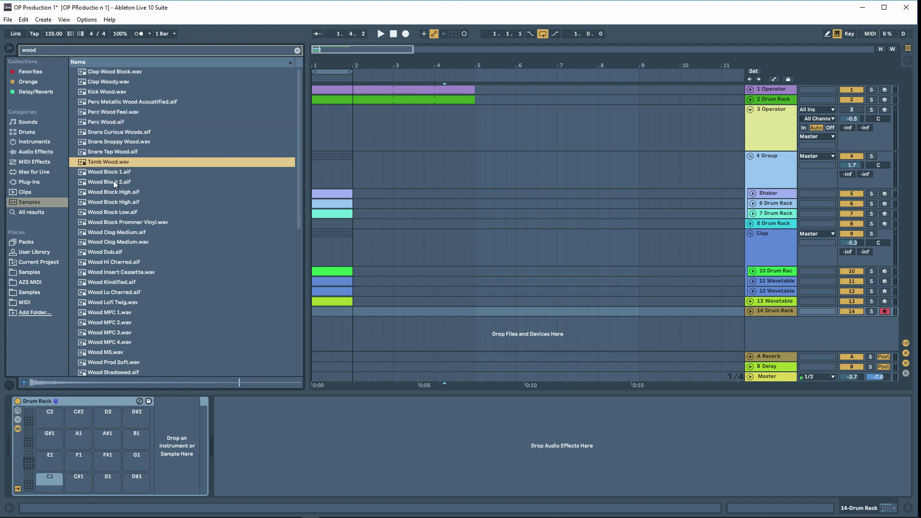
pyautogui.click(113, 173)
pyautogui.click(114, 182)
pyautogui.click(110, 234)
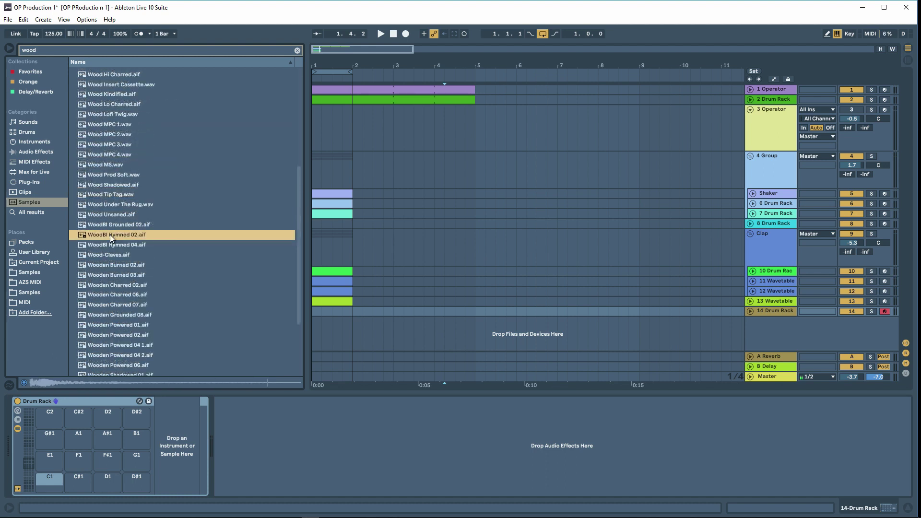
# Load Wood MPC 4.wav onto the new Drum Rack's C1 pad.
pyautogui.scroll(2, 110, 234)
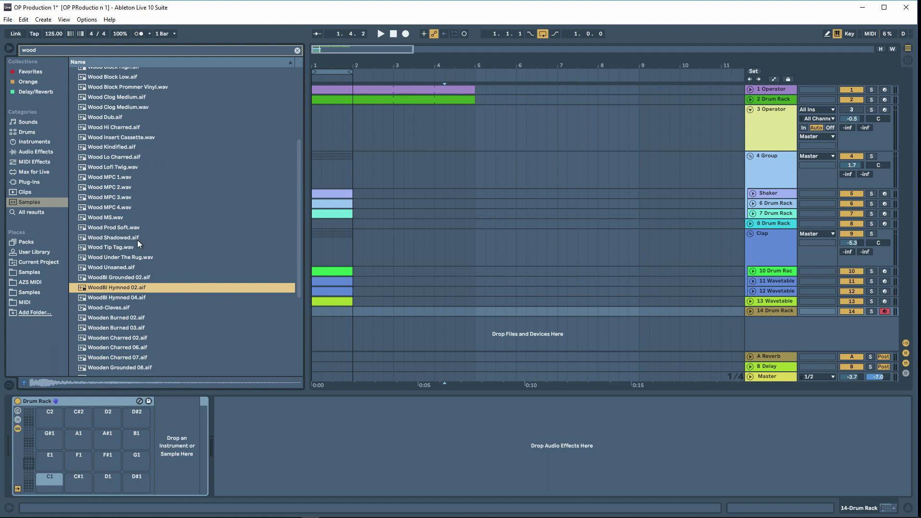
pyautogui.scroll(2, 126, 241)
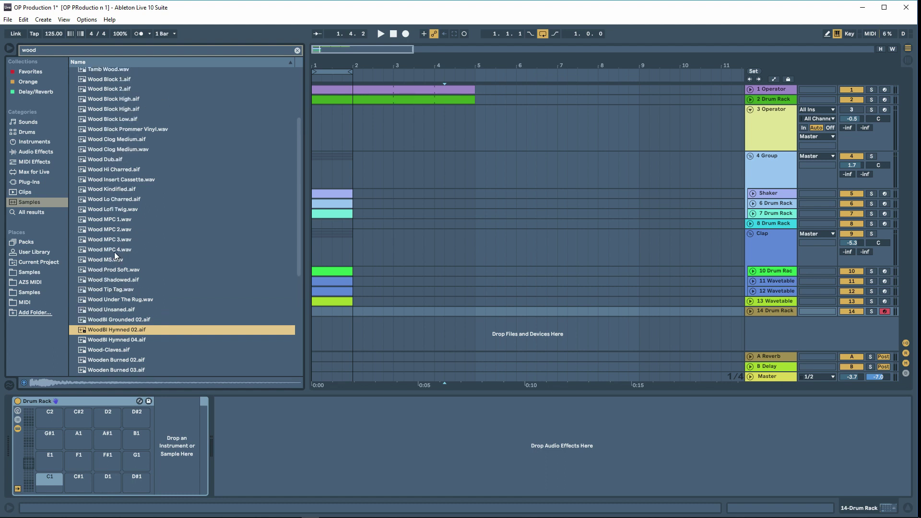
pyautogui.click(100, 247)
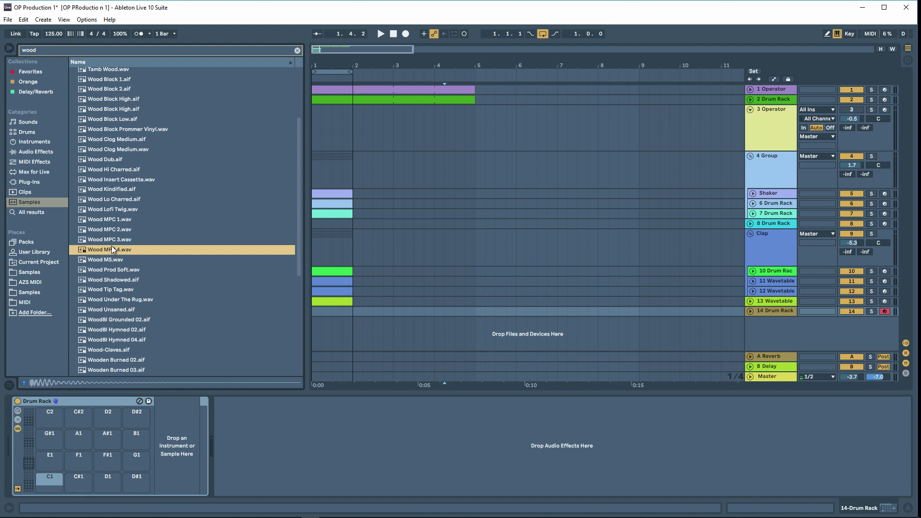
pyautogui.moveTo(49, 482); pyautogui.dragTo(49, 481)
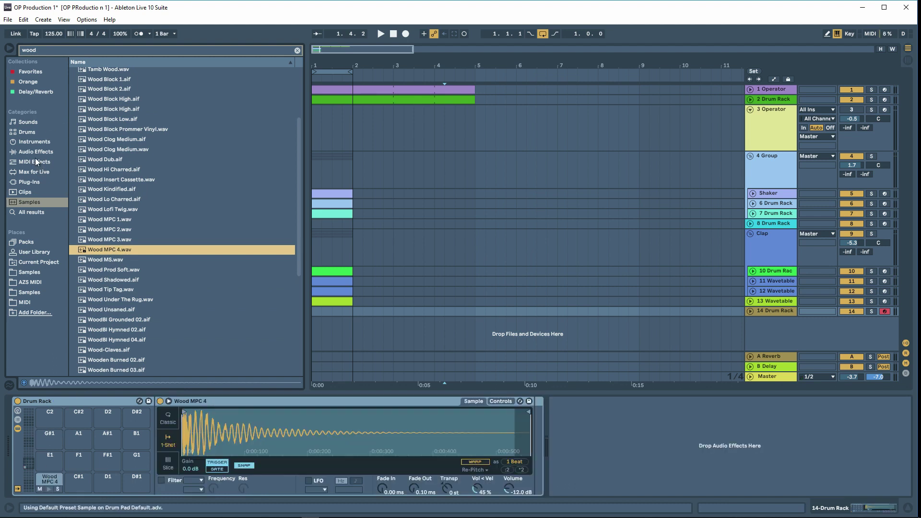
# Add an EQ Eight after the new Drum Rack with band 1 as a low cut at 166 Hz.
pyautogui.click(36, 152)
pyautogui.click(297, 50)
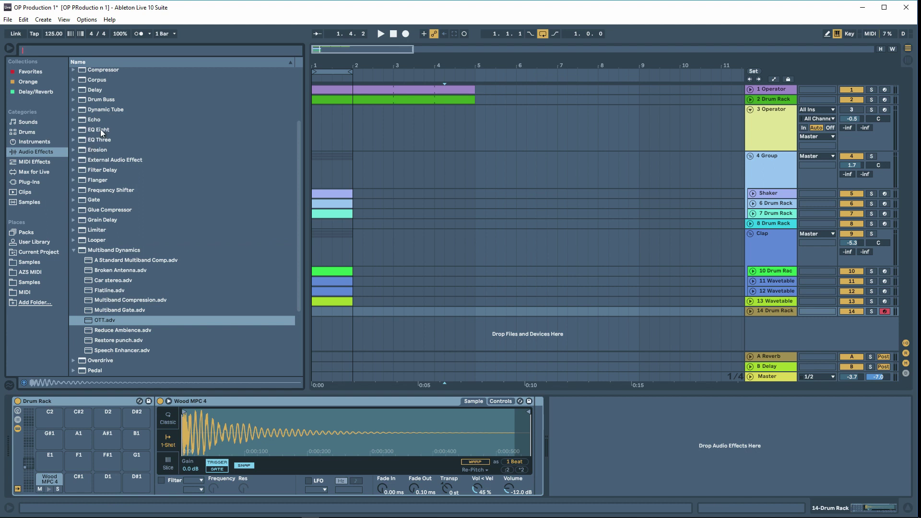
pyautogui.moveTo(100, 130); pyautogui.dragTo(647, 449)
pyautogui.click(586, 486)
pyautogui.click(588, 419)
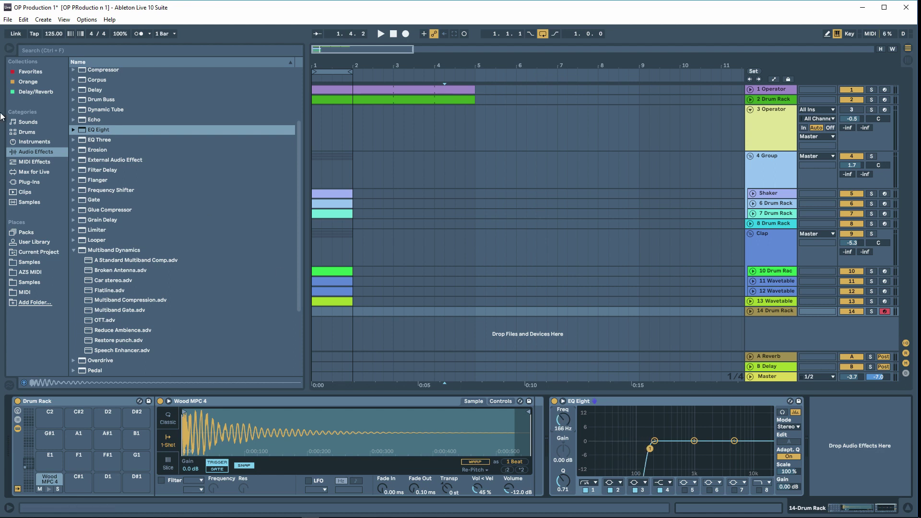
# Hide the browser and create a one-bar MIDI clip at bar 1 on 14 Drum Rack.
pyautogui.click(9, 49)
pyautogui.doubleClick(44, 312)
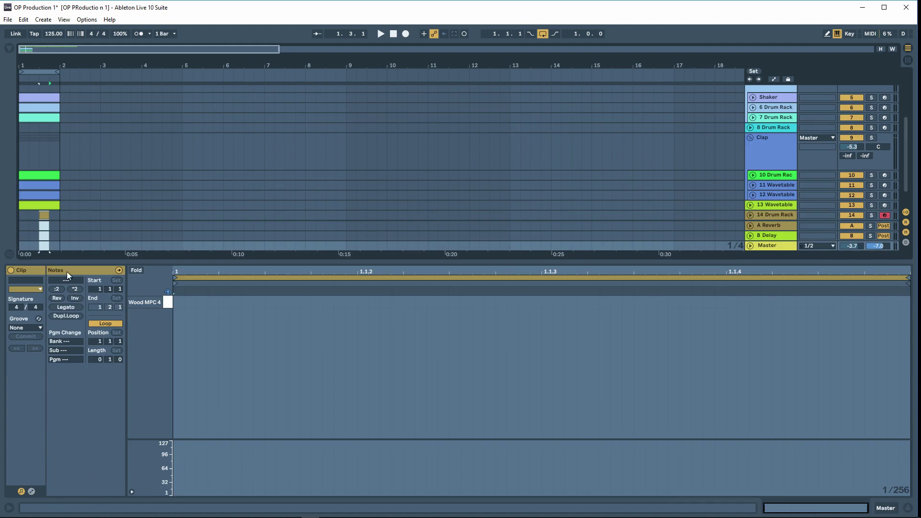
pyautogui.moveTo(40, 215)
pyautogui.mouseDown()
pyautogui.moveTo(20, 215)
pyautogui.moveTo(60, 216)
pyautogui.mouseUp()
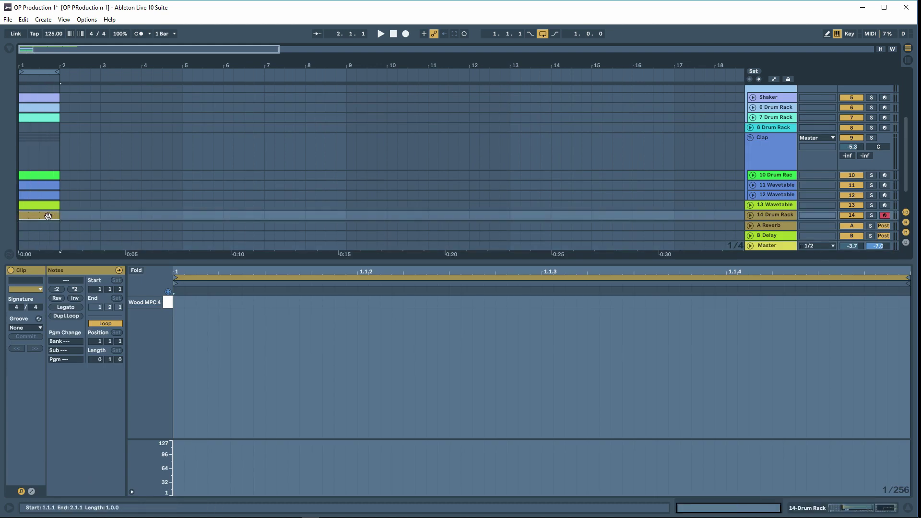
# Set the new clip's grid to a fixed 1/16 and add a Wood MPC 4 note at 1.1.4.
pyautogui.click(215, 325)
pyautogui.rightClick(296, 298)
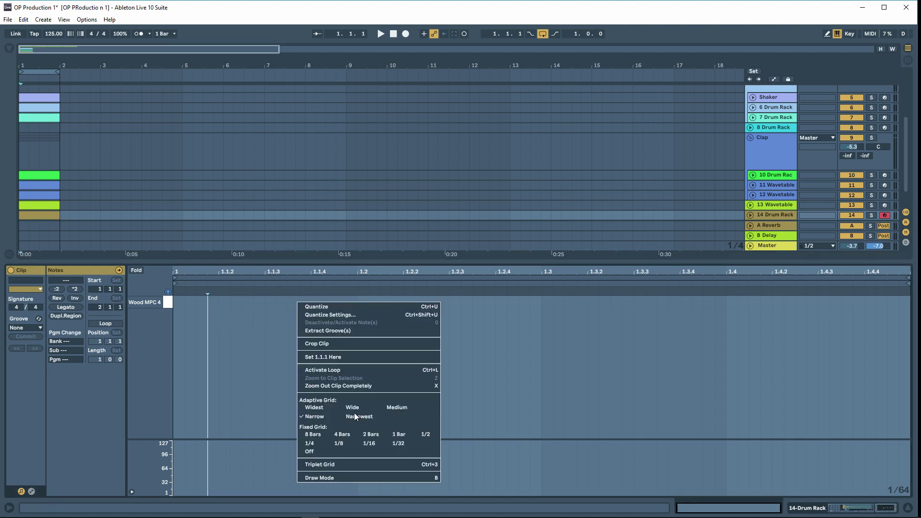
pyautogui.click(356, 440)
pyautogui.doubleClick(324, 302)
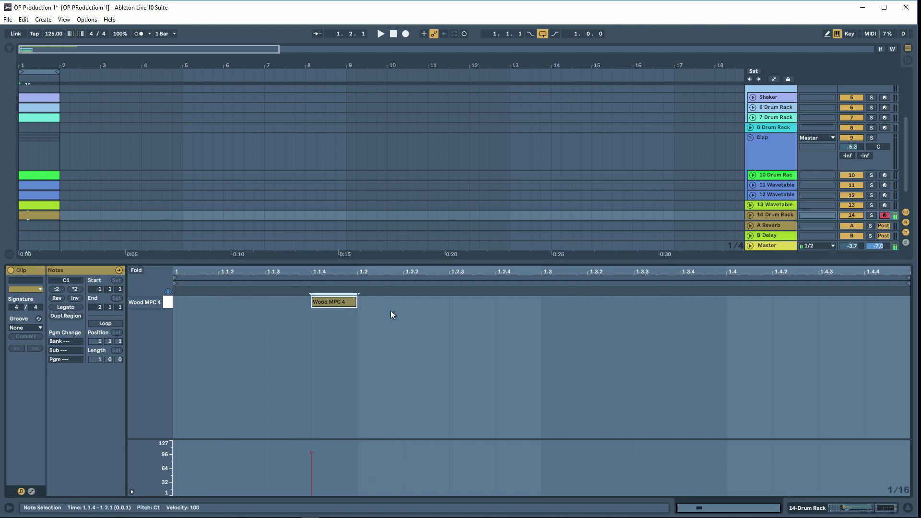
# Add Wood MPC 4 notes at 1.2.3, 1.3.4 and 1.4.3 in the one-bar clip.
pyautogui.doubleClick(453, 303)
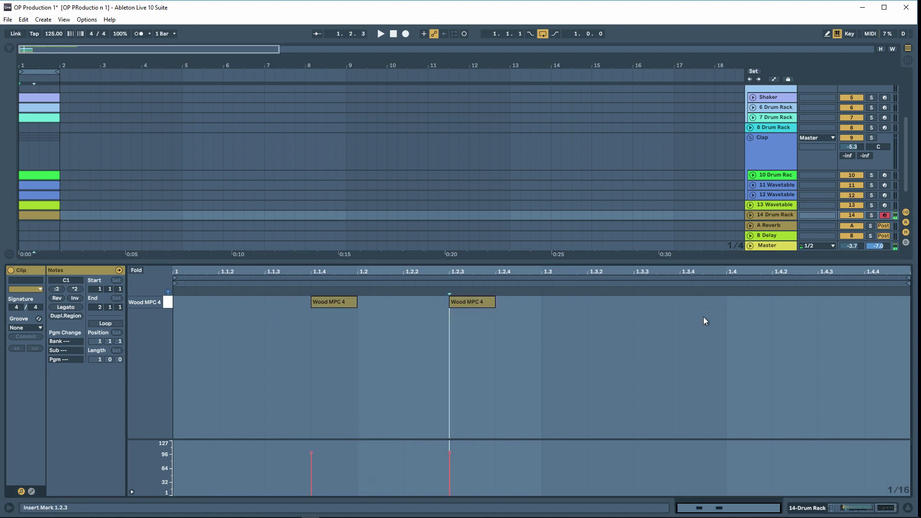
pyautogui.doubleClick(700, 302)
pyautogui.doubleClick(840, 301)
pyautogui.click(756, 350)
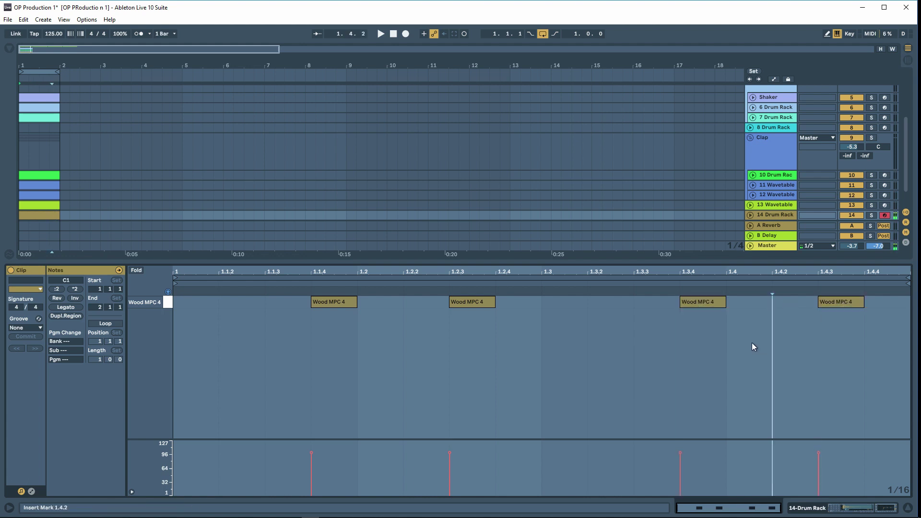
pyautogui.hotkey('shift', 'Tab')
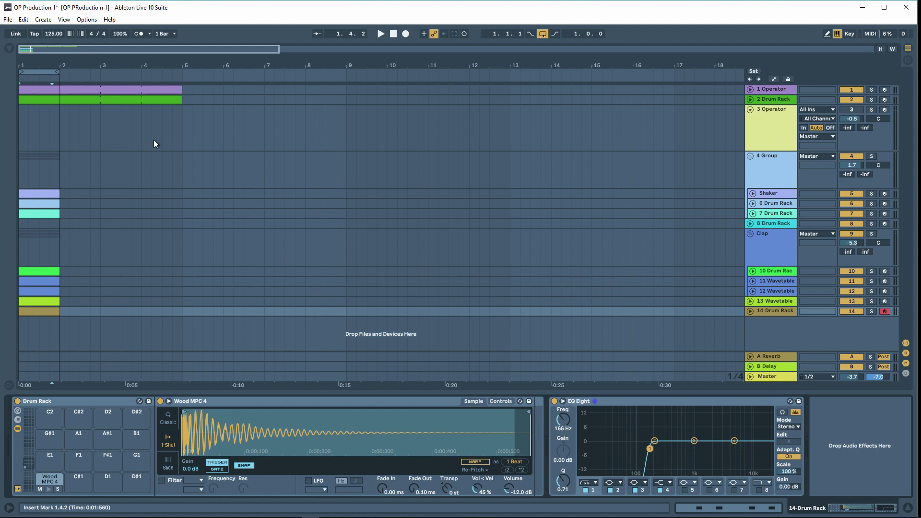
# Delete bars 2 to 4 of the 1 Operator and 2 Drum Rack clips so only bar 1 remains.
pyautogui.moveTo(169, 114); pyautogui.dragTo(62, 91)
pyautogui.press('Delete')
pyautogui.moveTo(133, 90); pyautogui.dragTo(185, 102)
pyautogui.click(155, 90)
pyautogui.press('Delete')
pyautogui.click(153, 100)
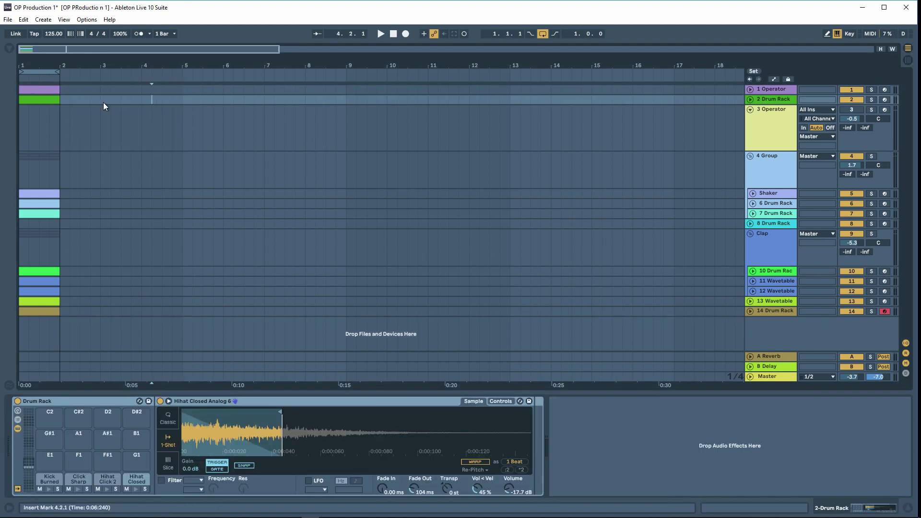
# Delete the empty 3 Operator track.
pyautogui.click(26, 118)
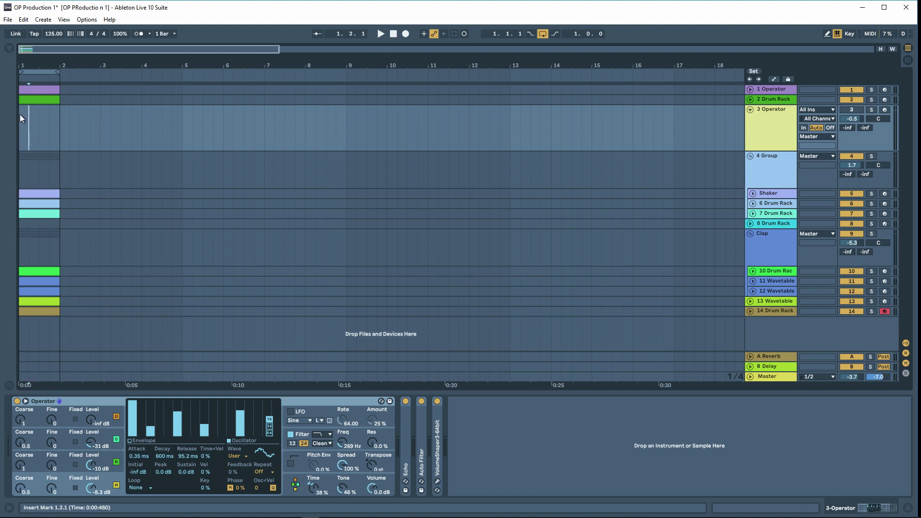
pyautogui.click(23, 118)
pyautogui.press('Delete')
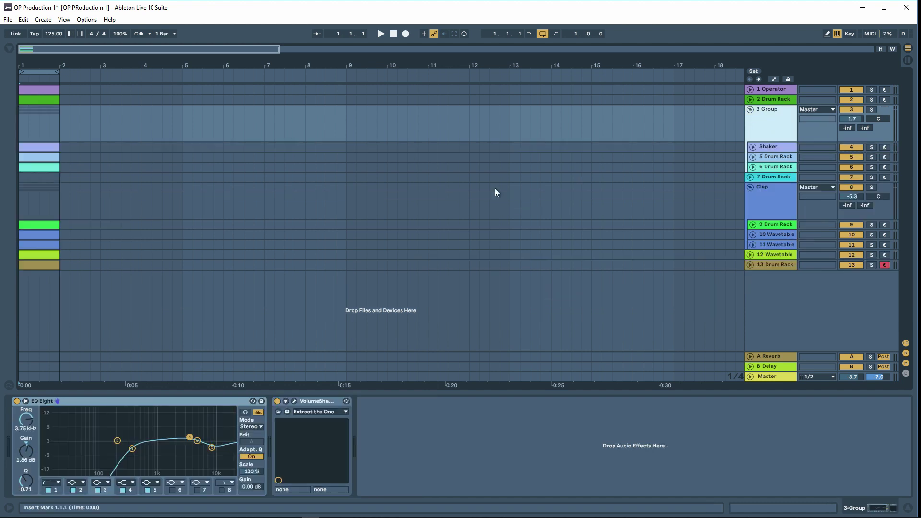
# Play the loop from the start and delete the Wood MPC 4 notes at 1.1.4 and 1.2.3.
pyautogui.click(80, 265)
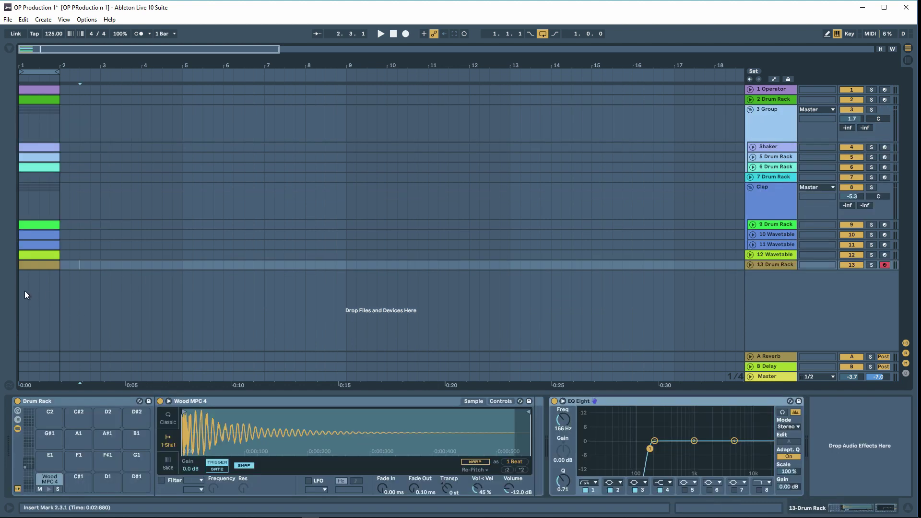
pyautogui.press('Home')
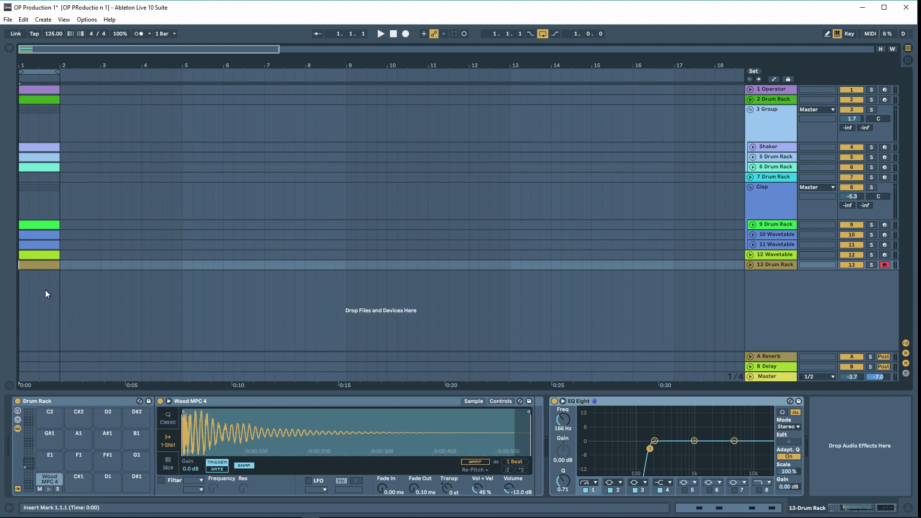
pyautogui.press('space')
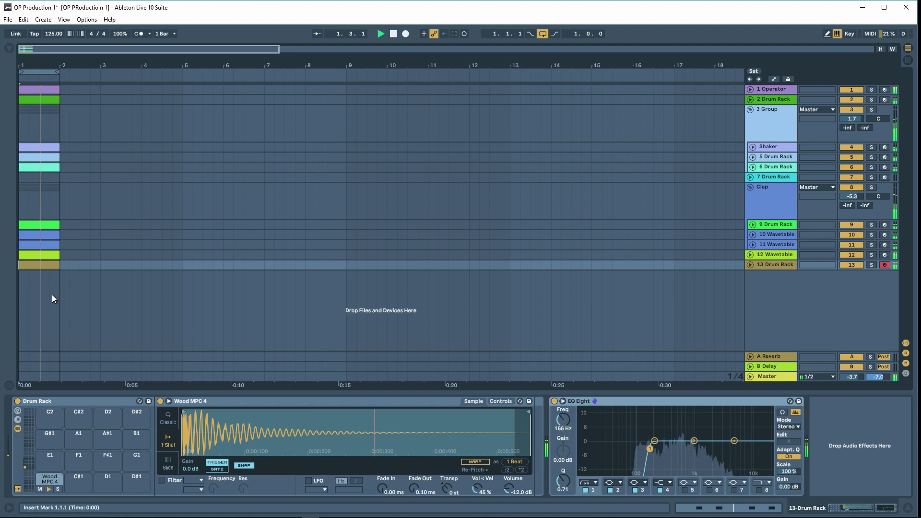
pyautogui.doubleClick(43, 266)
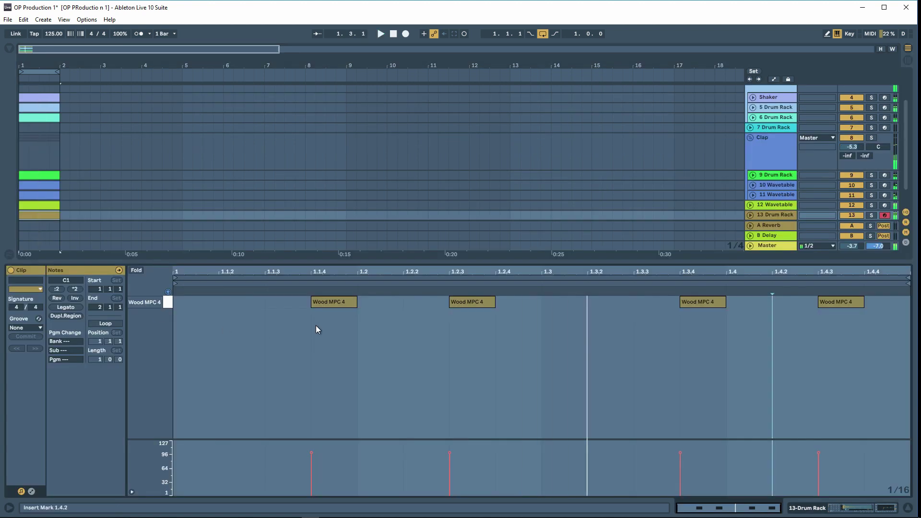
pyautogui.press('space')
pyautogui.moveTo(311, 330); pyautogui.dragTo(485, 299)
pyautogui.press('Delete')
pyautogui.press('space')
pyautogui.press('space')
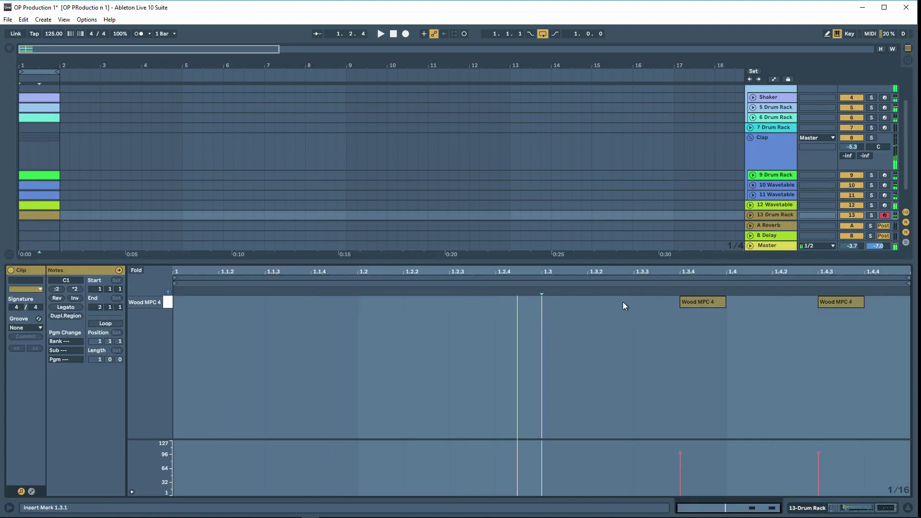
# Shift the two remaining Wood MPC 4 notes four sixteenths earlier, to 1.2.4 and 1.3.3, and play the loop.
pyautogui.moveTo(623, 301); pyautogui.dragTo(835, 304)
pyautogui.press('Left')
pyautogui.press('Left')
pyautogui.press('Left')
pyautogui.press('Left')
pyautogui.press('space')
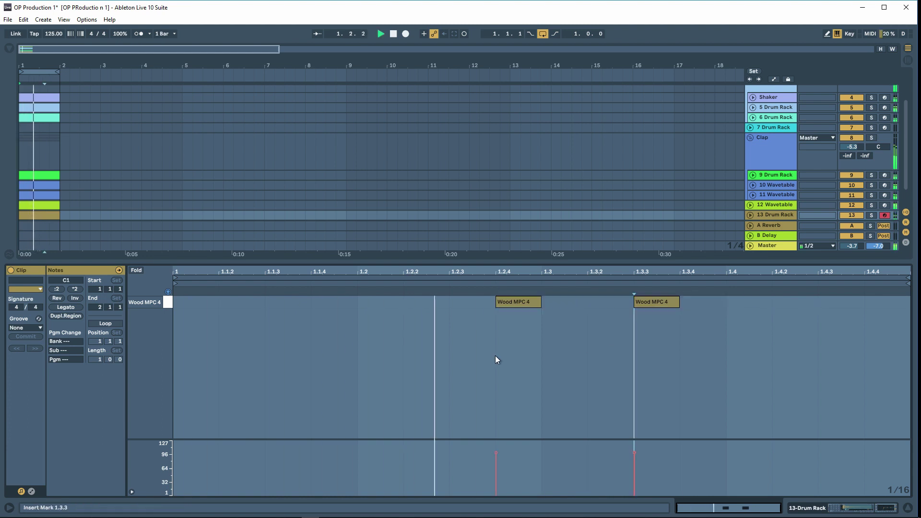
pyautogui.click(497, 353)
# Search the sample library for "wood" and audition Wood MPC 1 to 3 and Wood Lofi Twig.
pyautogui.hotkey('shift', 'Tab')
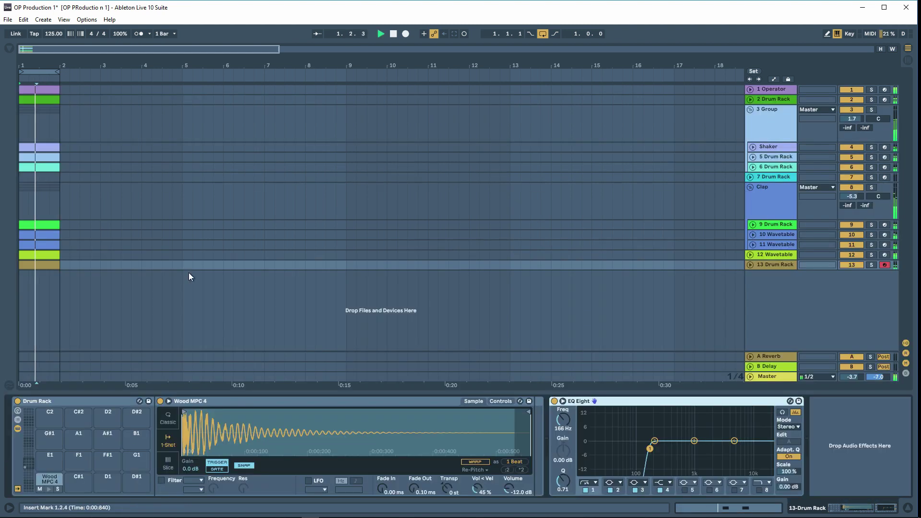
pyautogui.hotkey('ctrl', 'alt', 'b')
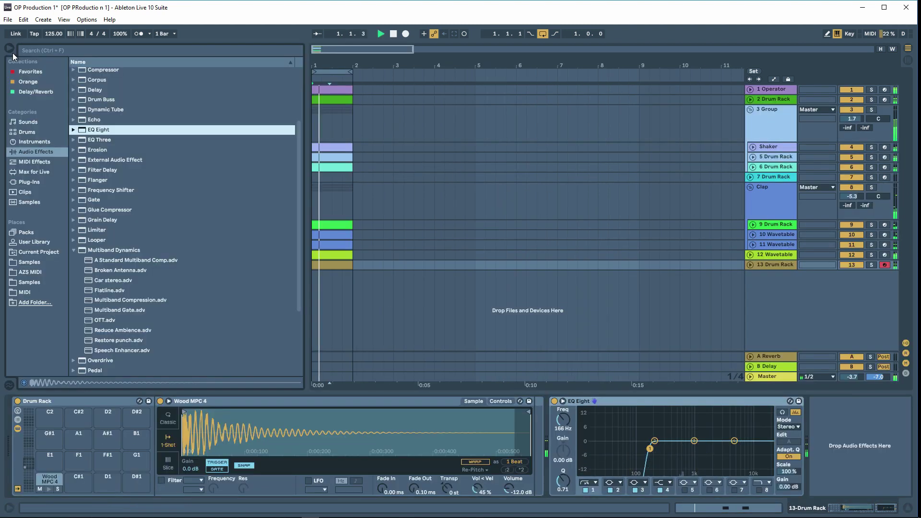
pyautogui.click(28, 202)
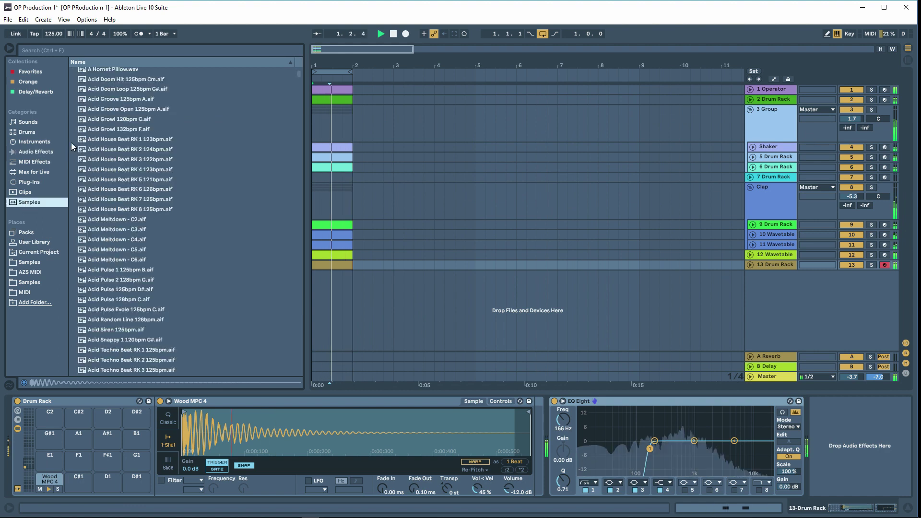
pyautogui.press('space')
pyautogui.click(74, 51)
pyautogui.write('wood')
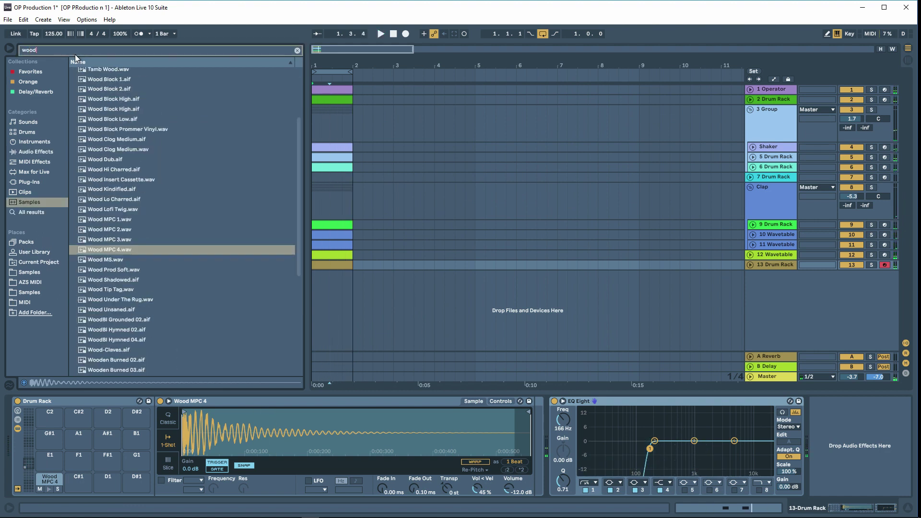
pyautogui.click(132, 239)
pyautogui.click(129, 229)
pyautogui.click(127, 220)
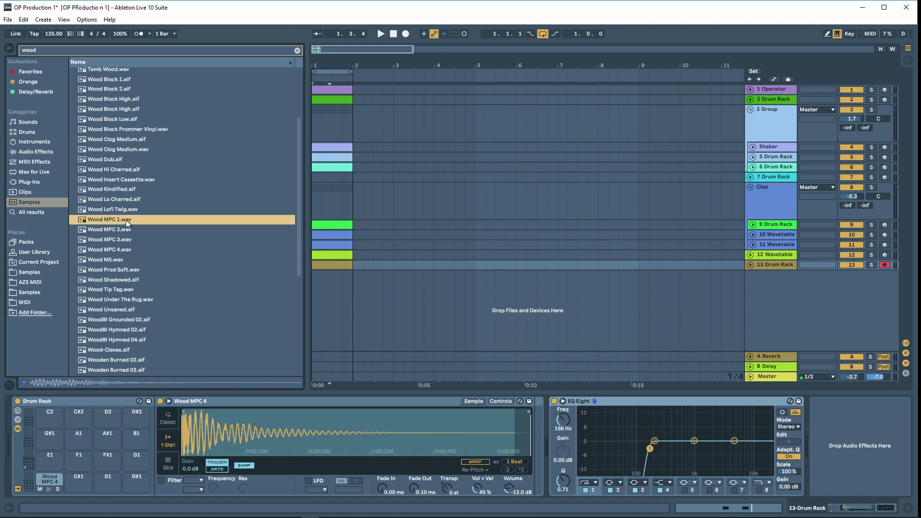
pyautogui.click(121, 209)
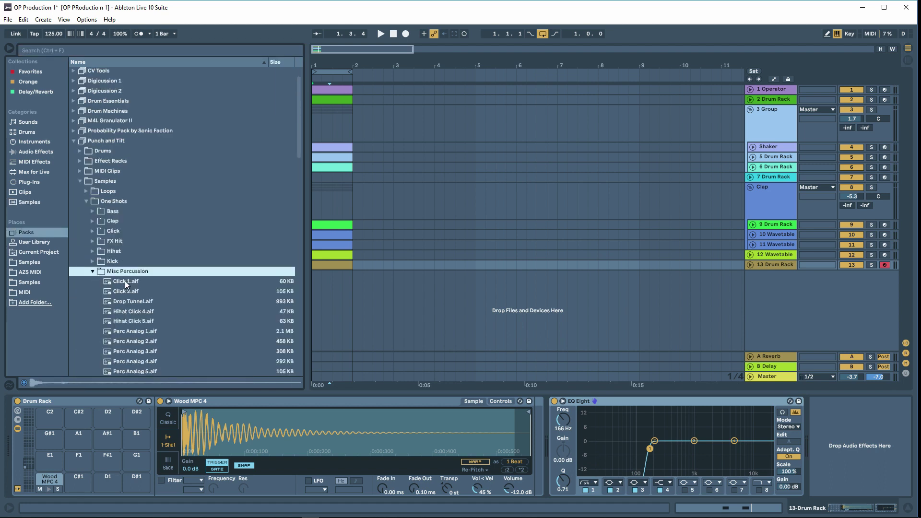
# Audition the click, hi-hat click and Perc Analog one-shots in Punch and Tilt's Misc Percussion folder.
pyautogui.click(127, 283)
pyautogui.click(130, 292)
pyautogui.click(134, 303)
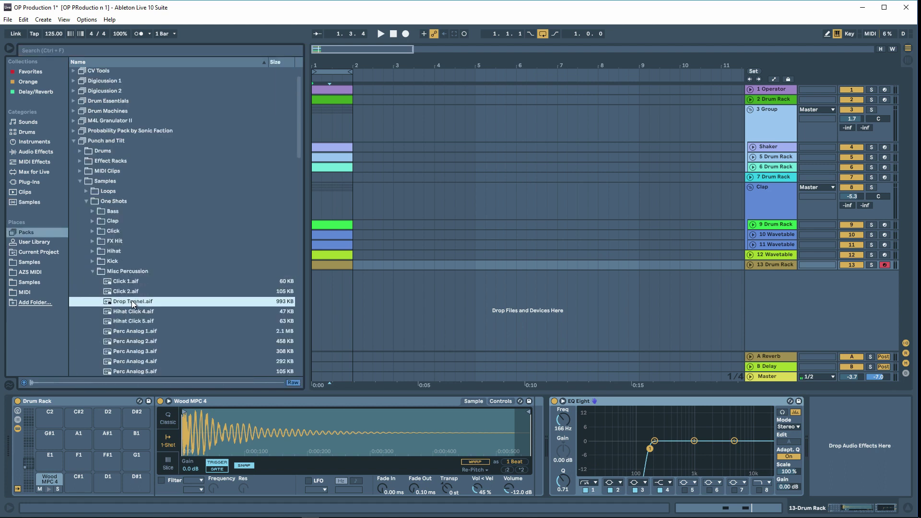
pyautogui.click(129, 312)
pyautogui.click(131, 321)
pyautogui.scroll(-3, 131, 319)
pyautogui.click(134, 278)
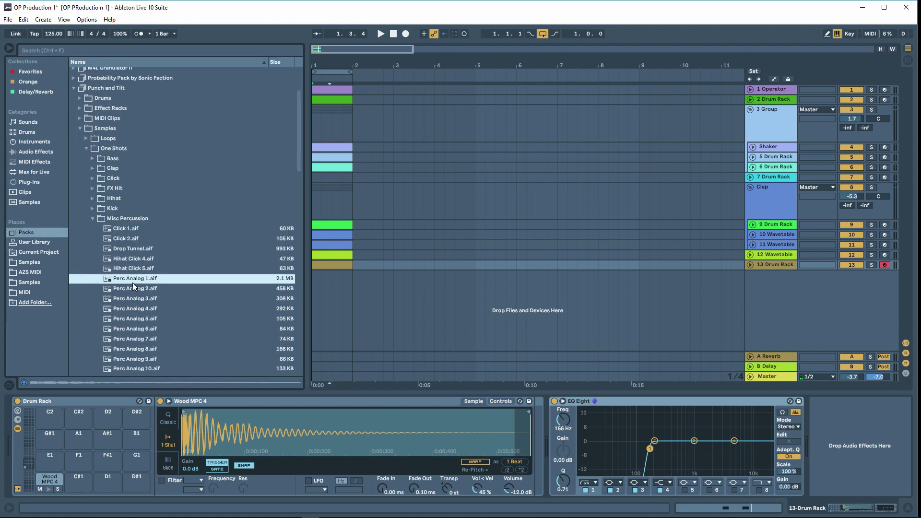
pyautogui.click(138, 299)
pyautogui.click(132, 309)
pyautogui.scroll(-3, 133, 309)
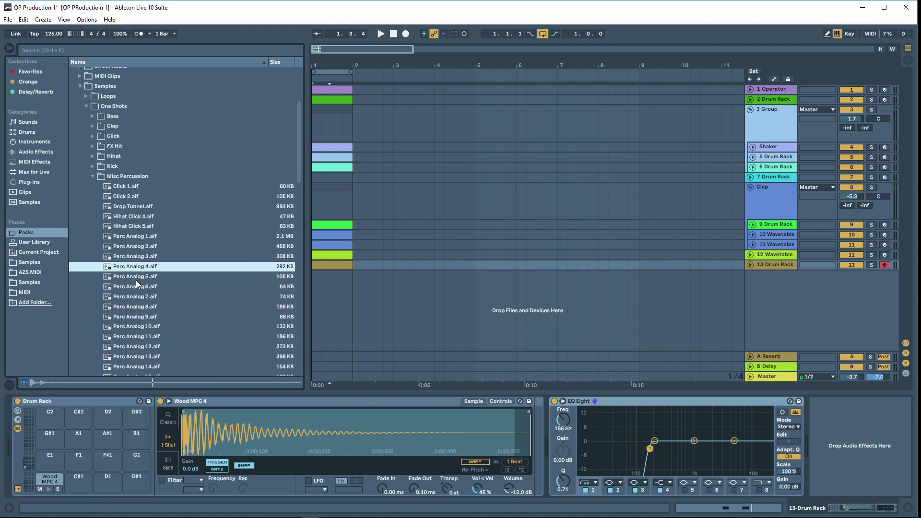
pyautogui.click(134, 287)
pyautogui.click(136, 296)
pyautogui.click(138, 307)
pyautogui.click(139, 317)
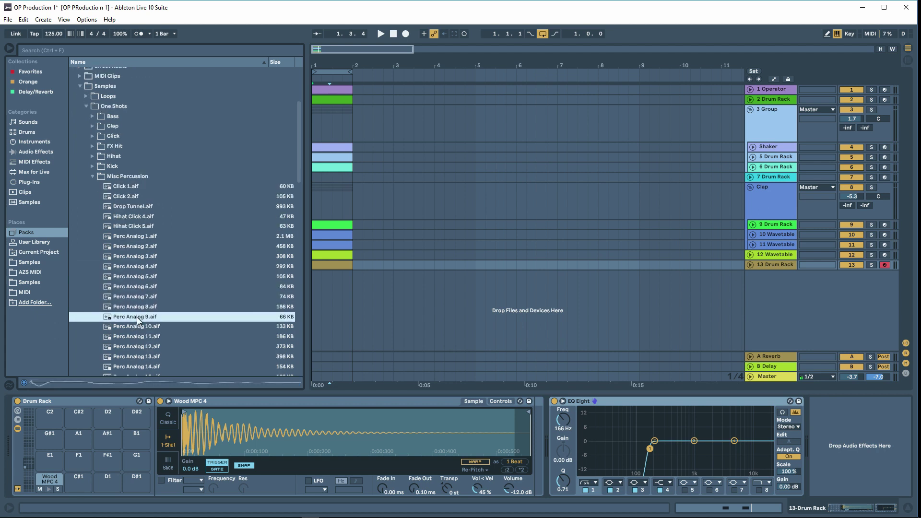
pyautogui.scroll(-3, 140, 317)
pyautogui.click(141, 294)
pyautogui.click(139, 285)
# Load Perc Analog 11.aif onto the 13 Drum Rack's C#1 pad and add a Perc Analog 11 note at 1.2.3.
pyautogui.click(137, 294)
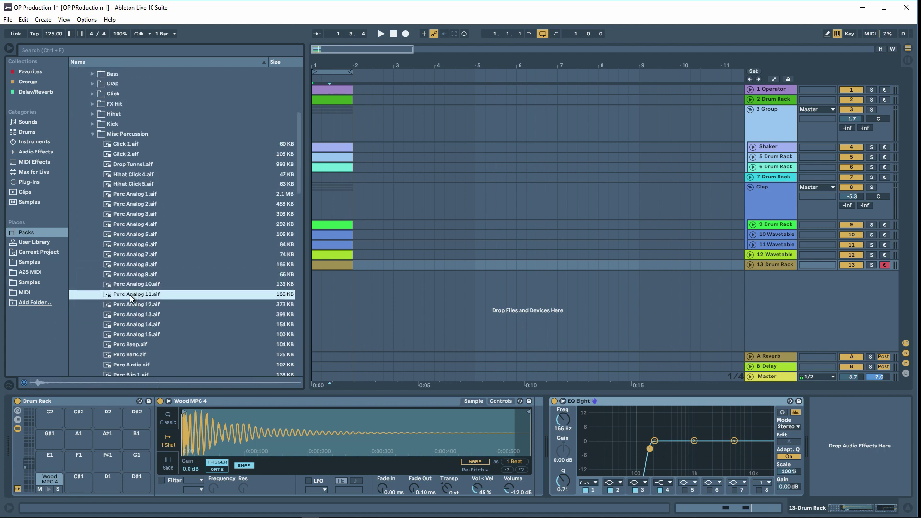
pyautogui.moveTo(130, 296); pyautogui.dragTo(79, 480)
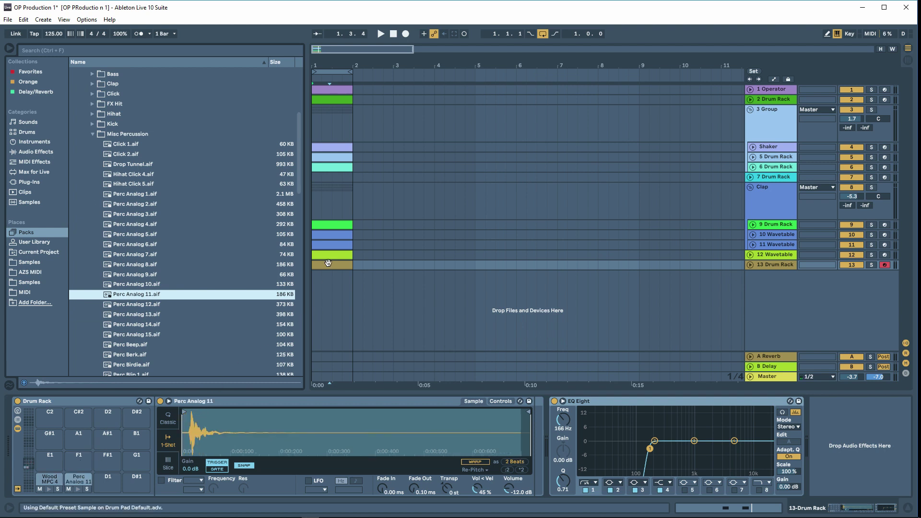
pyautogui.doubleClick(328, 263)
pyautogui.click(461, 304)
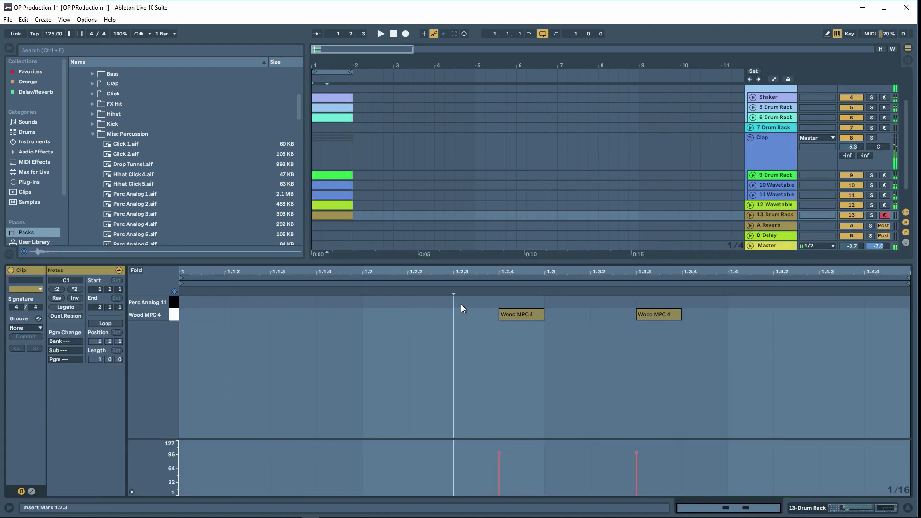
pyautogui.press('space')
pyautogui.doubleClick(462, 304)
pyautogui.click(534, 338)
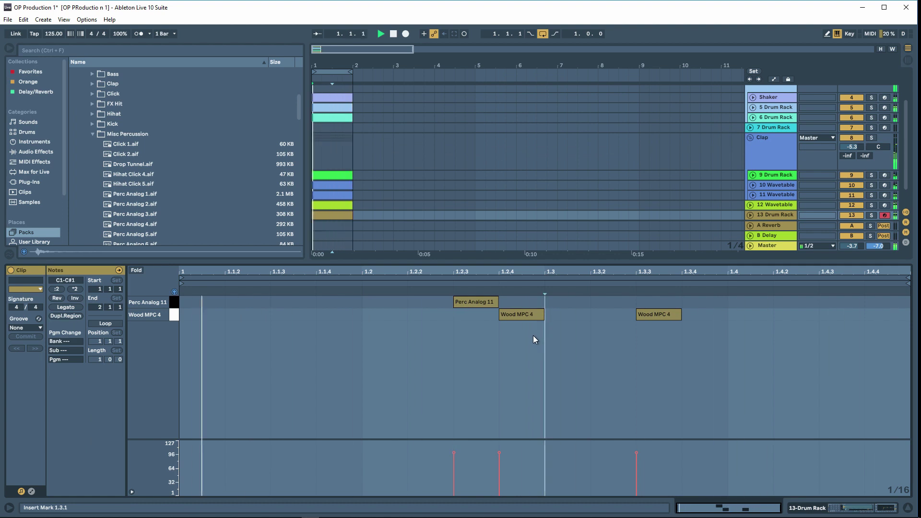
pyautogui.hotkey('shift', 'Tab')
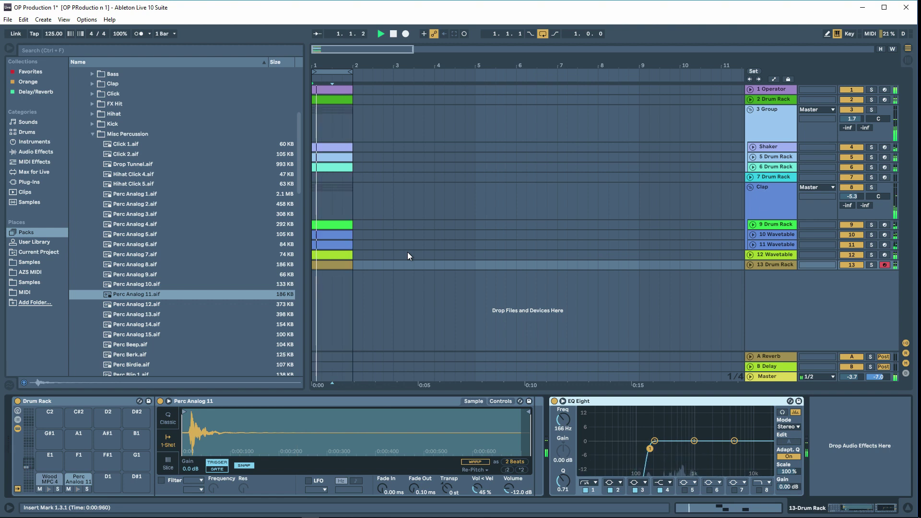
# Stop playback and rename the 13 Drum Rack track to Wood.
pyautogui.click(769, 256)
pyautogui.press('space')
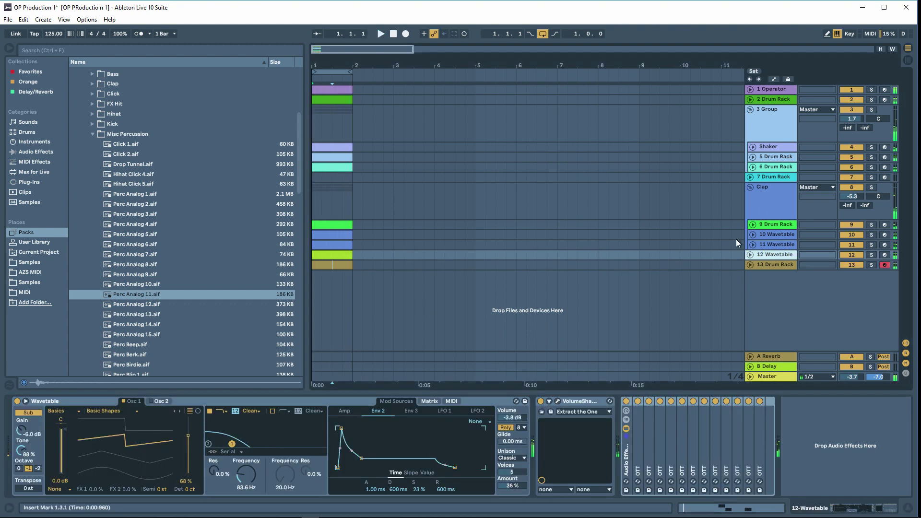
pyautogui.click(767, 263)
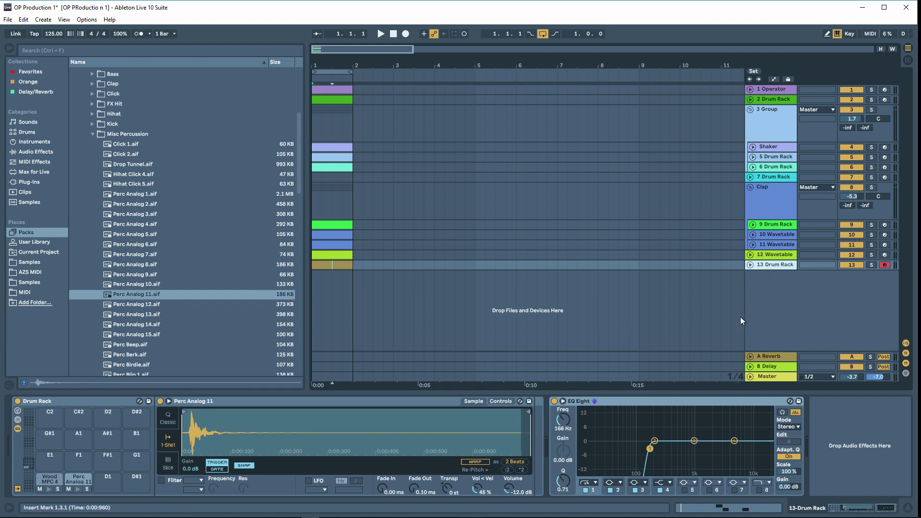
pyautogui.doubleClick(764, 267)
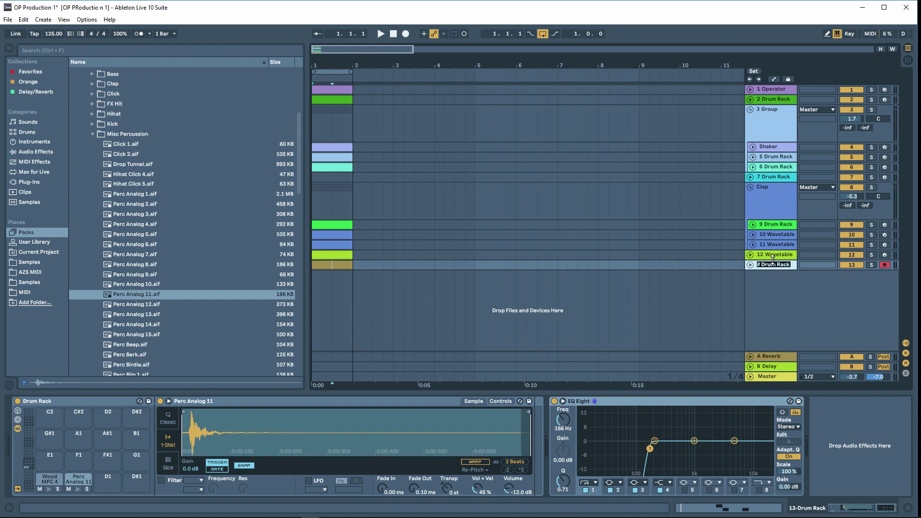
pyautogui.write('Wood')
pyautogui.press('Return')
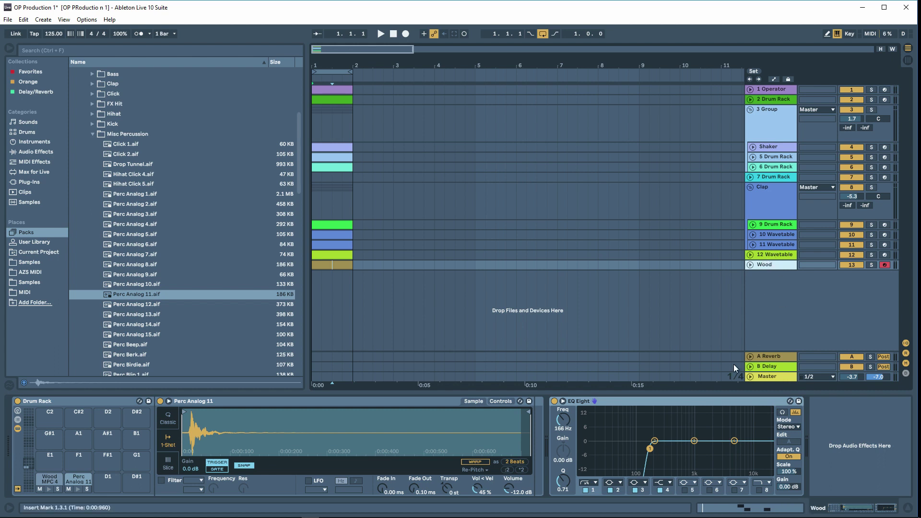
# Set the output gain of the Wood track's EQ Eight to -5.25 dB and play the loop.
pyautogui.click(679, 401)
pyautogui.moveTo(786, 487); pyautogui.dragTo(786, 511)
pyautogui.press('space')
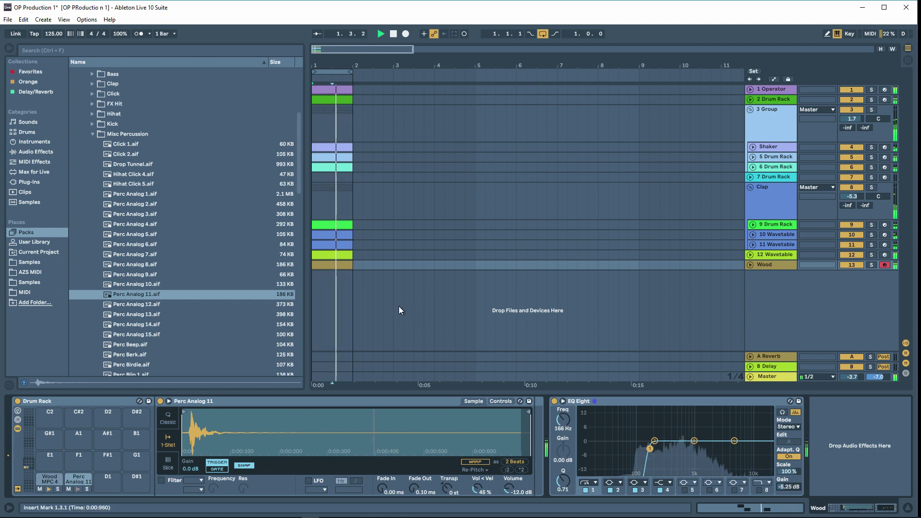
pyautogui.press('space')
# Add an Auto Filter after the EQ Eight on the Wood track and set its resonance to 0%.
pyautogui.click(36, 152)
pyautogui.scroll(1, 90, 123)
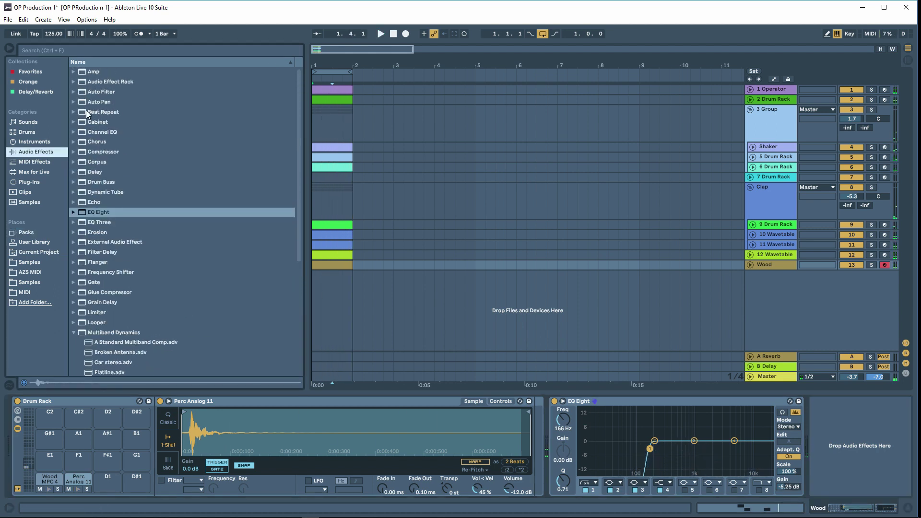
pyautogui.doubleClick(96, 91)
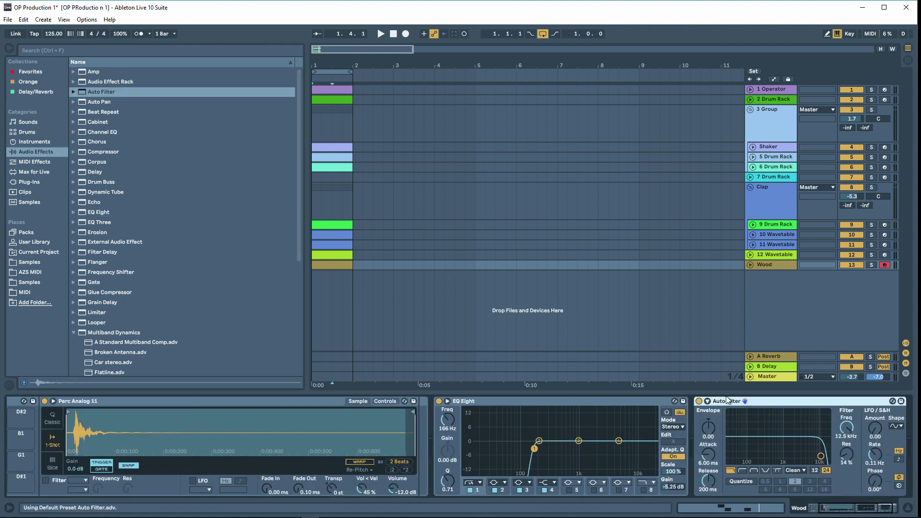
pyautogui.moveTo(836, 453); pyautogui.dragTo(836, 476)
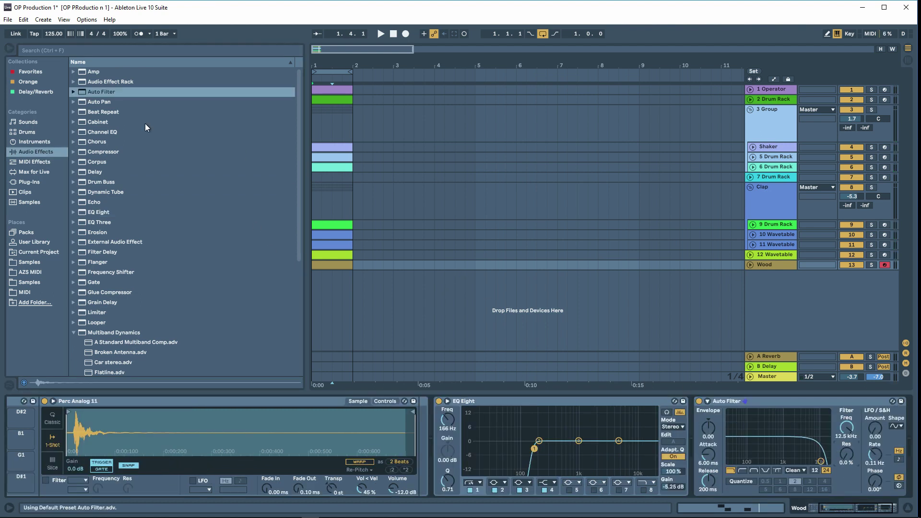
# Set the Wood track's Auto Filter frequency to 1.04 kHz and play the loop.
pyautogui.hotkey('ctrl', 'alt', 'b')
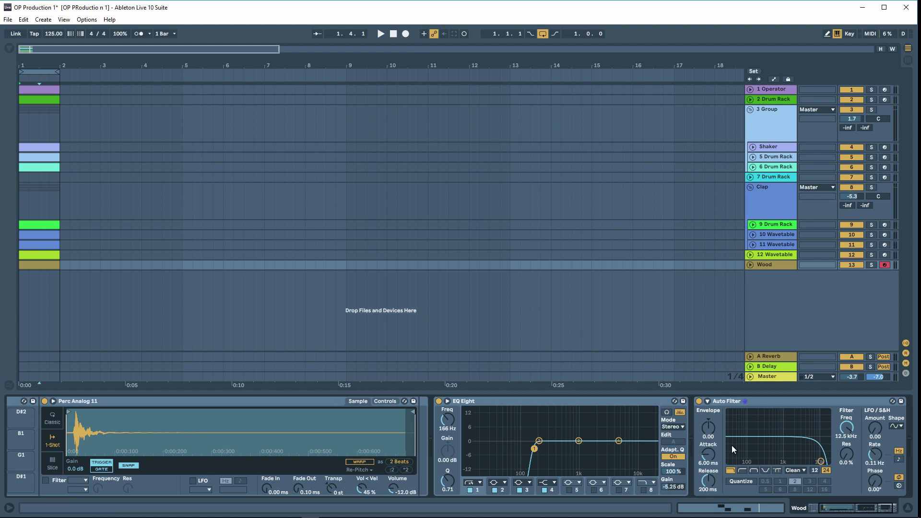
pyautogui.moveTo(846, 435); pyautogui.dragTo(846, 456)
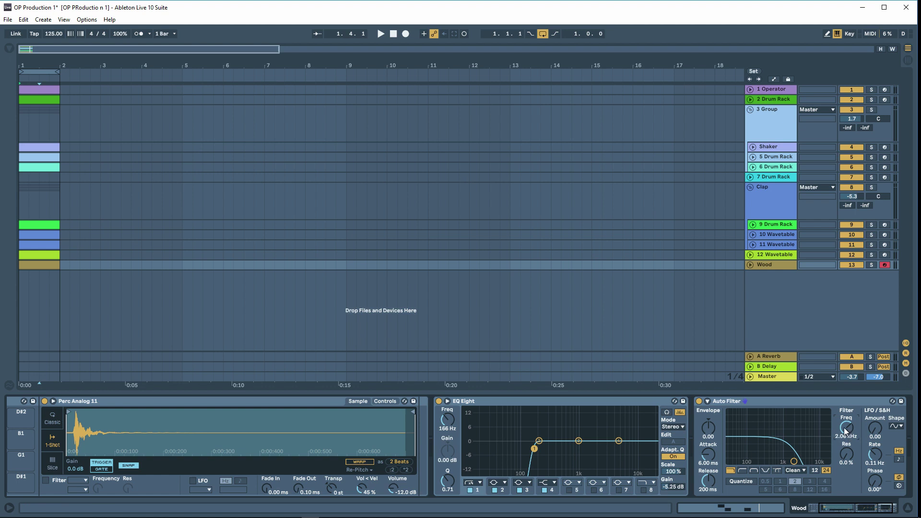
pyautogui.moveTo(847, 432); pyautogui.dragTo(847, 449)
pyautogui.press('space')
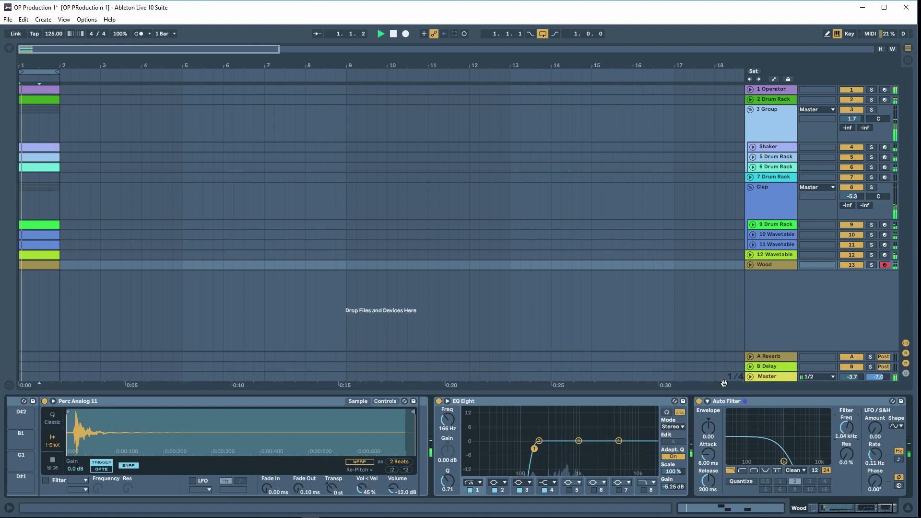
pyautogui.hotkey('ctrl', 'alt', 'b')
pyautogui.press('space')
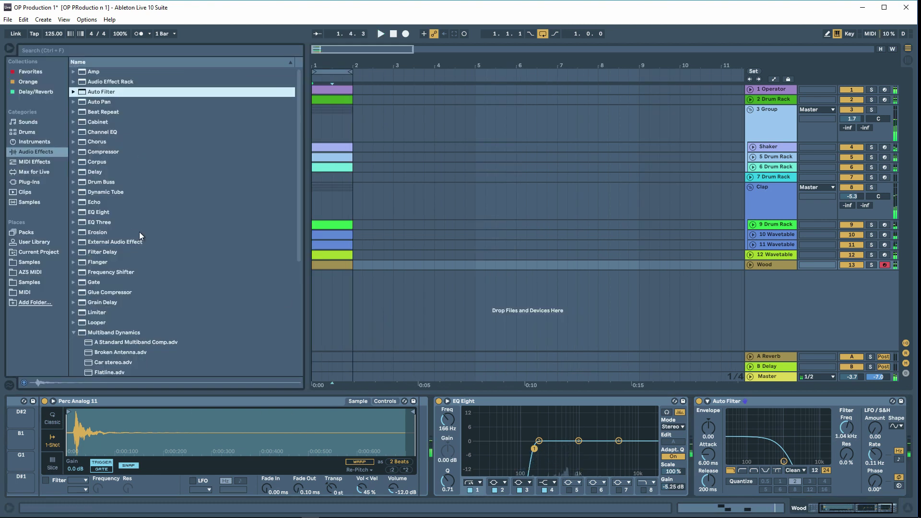
# Copy the OTT effect rack from 12 Wavetable to the end of the Wood track's device chain and play the loop.
pyautogui.scroll(-3, 116, 225)
pyautogui.click(85, 291)
pyautogui.scroll(-3, 85, 291)
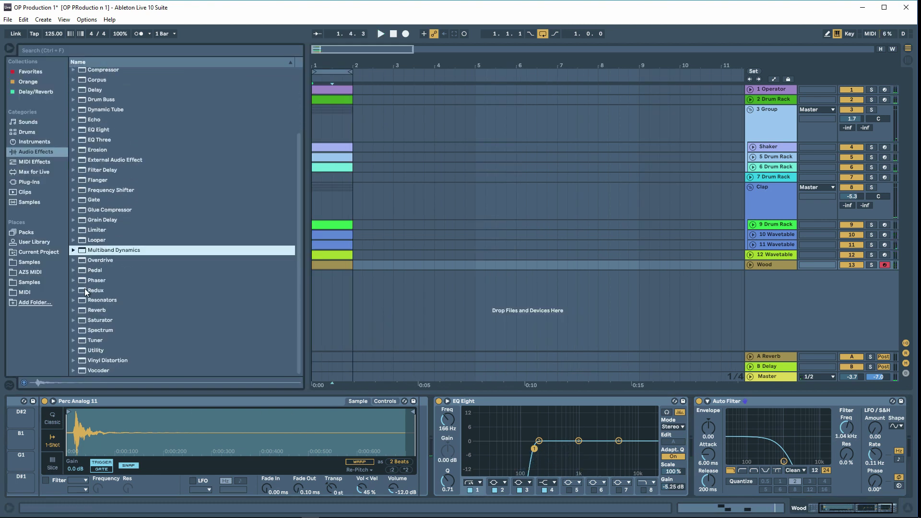
pyautogui.click(74, 251)
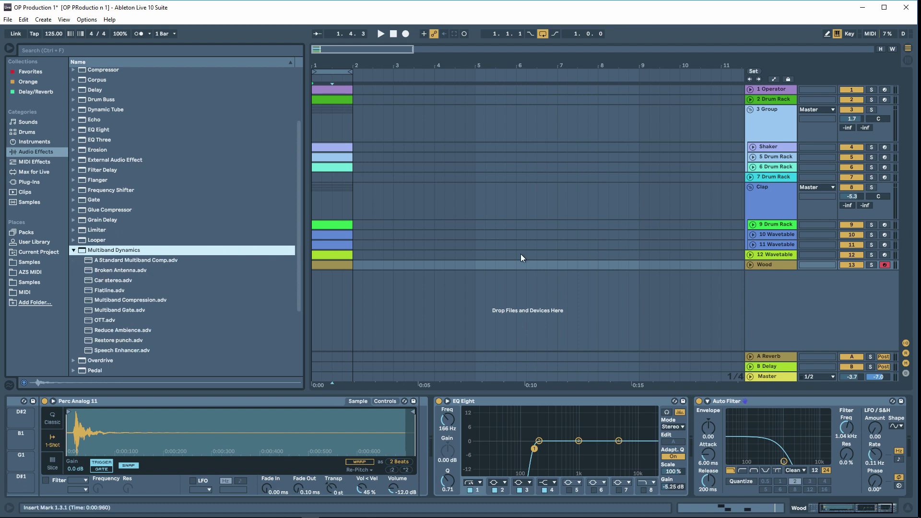
pyautogui.click(776, 254)
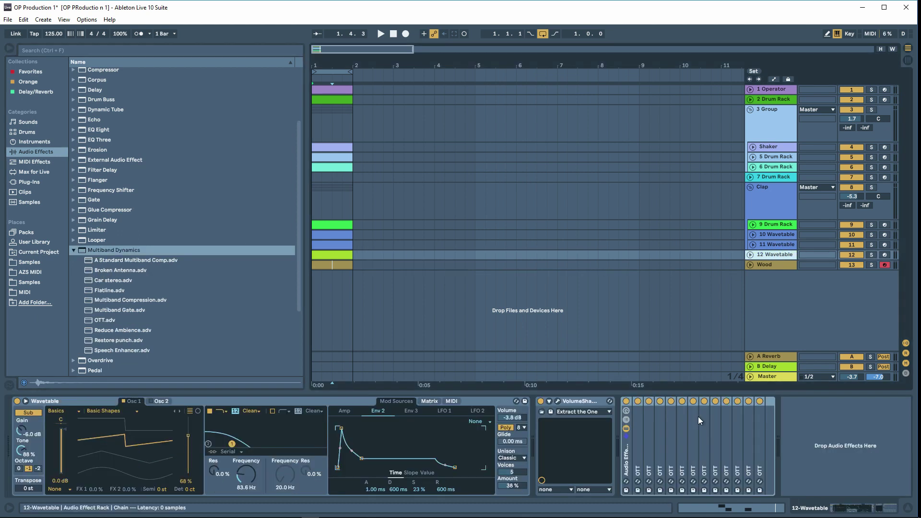
pyautogui.click(626, 453)
pyautogui.moveTo(626, 453); pyautogui.dragTo(770, 268)
pyautogui.press('space')
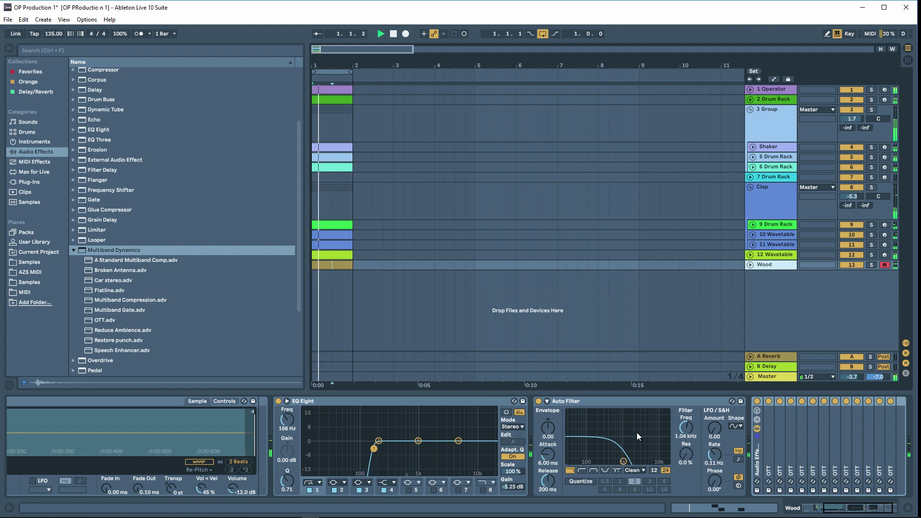
# Deactivate the OTT effect rack on the Wood track while comparing the loop with and without it.
pyautogui.press('space')
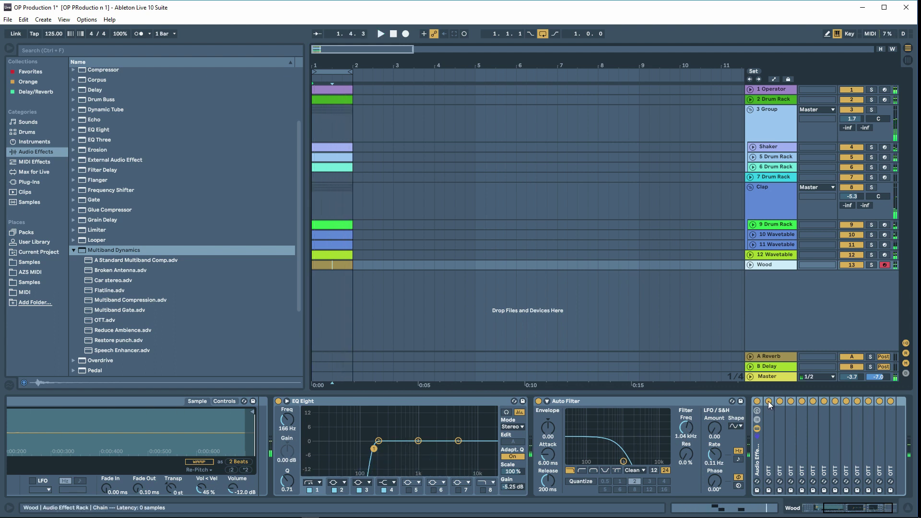
pyautogui.click(758, 402)
pyautogui.press('space')
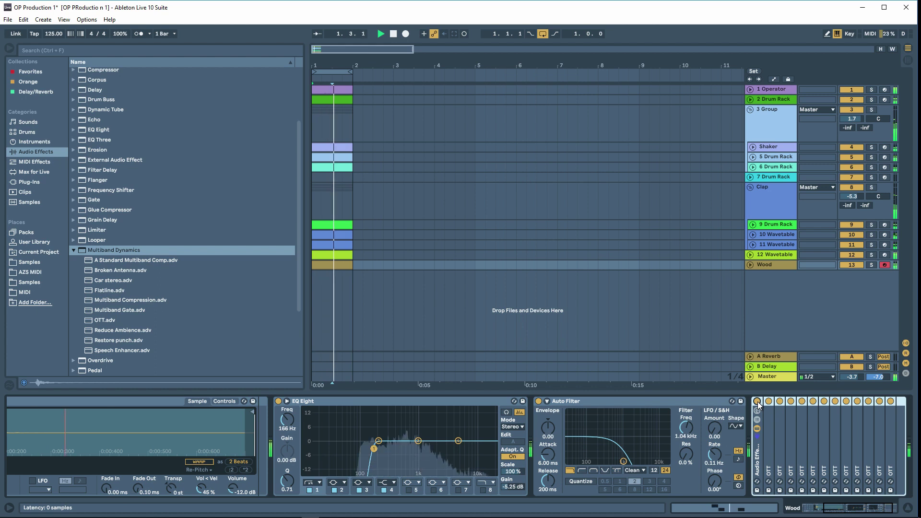
pyautogui.press('space')
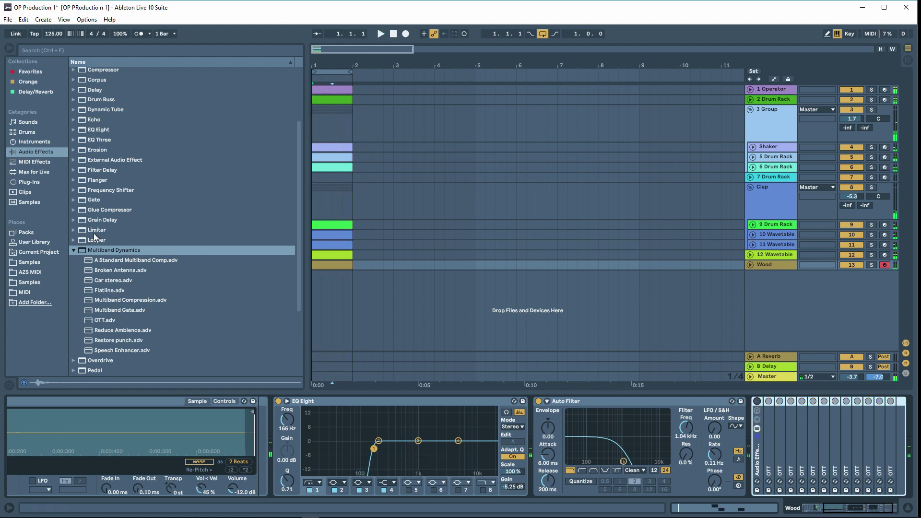
# Insert the Bright Long Verb reverb preset after the Auto Filter on the Wood track and set its Dry/Wet to 11%.
pyautogui.click(73, 250)
pyautogui.click(84, 311)
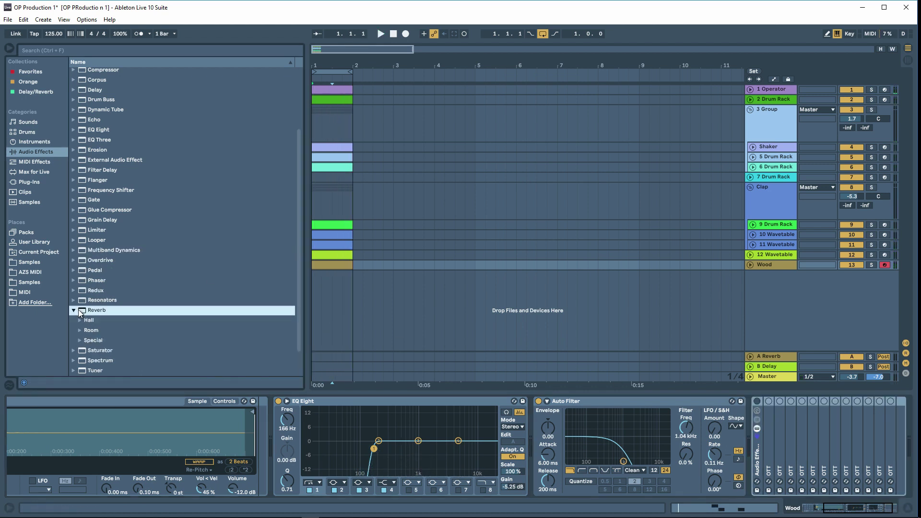
pyautogui.click(89, 318)
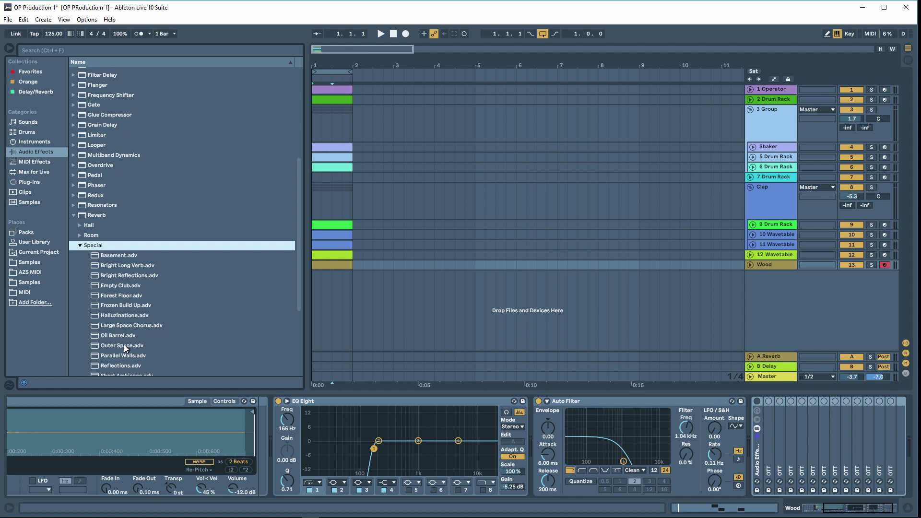
pyautogui.moveTo(116, 267); pyautogui.dragTo(725, 438)
pyautogui.moveTo(894, 484); pyautogui.dragTo(893, 516)
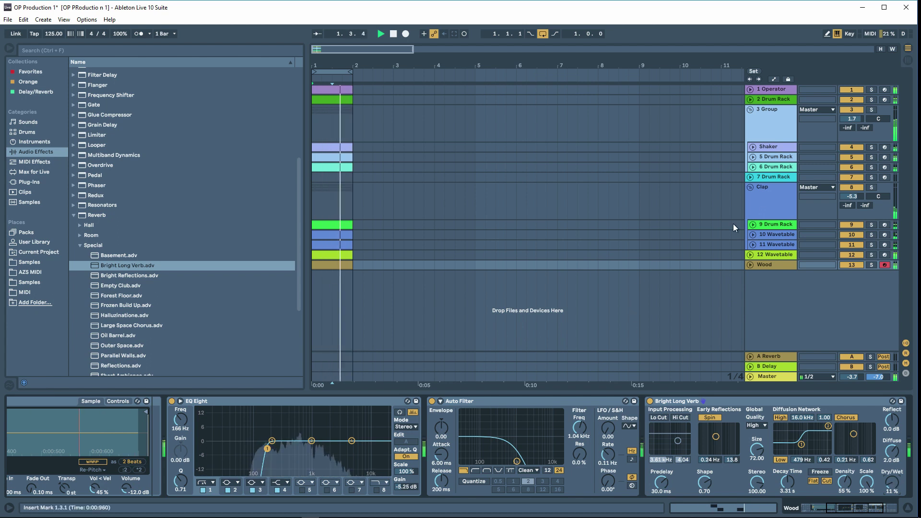
# Fold the Clap group and set the filter frequency of 12 Wavetable to 412 Hz, then stop playback.
pyautogui.click(863, 201)
pyautogui.moveTo(852, 196); pyautogui.dragTo(852, 197)
pyautogui.click(749, 187)
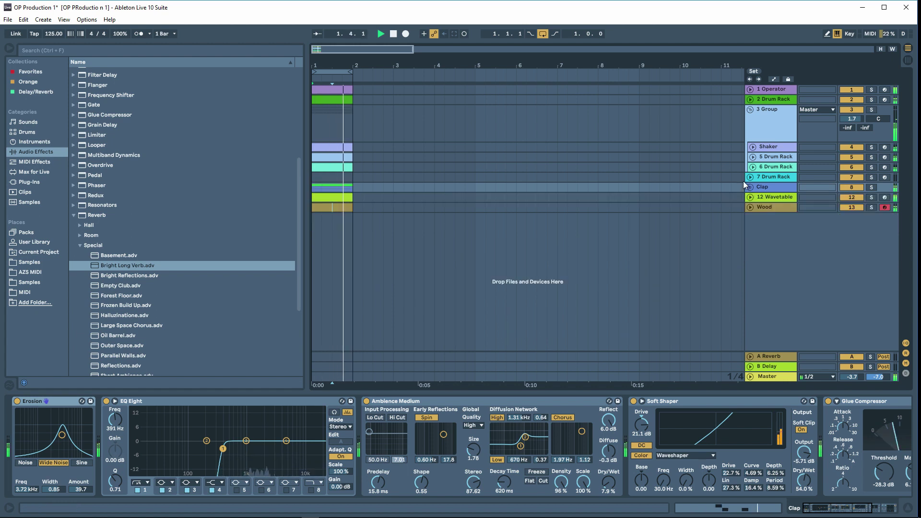
pyautogui.click(748, 197)
pyautogui.moveTo(247, 475); pyautogui.dragTo(247, 480)
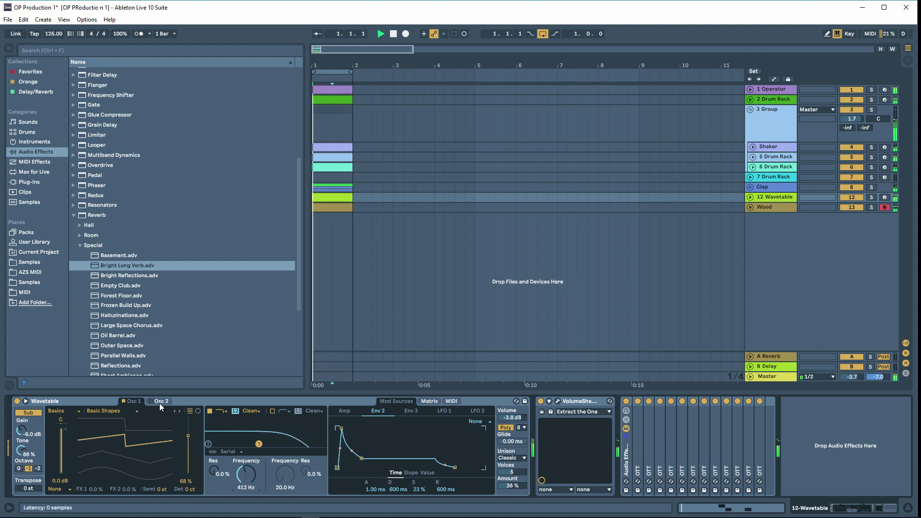
pyautogui.press('space')
# Turn on Osc 2 of 12 Wavetable, trying the FM Feedback wavetable and switching to Pulse PW.
pyautogui.click(110, 412)
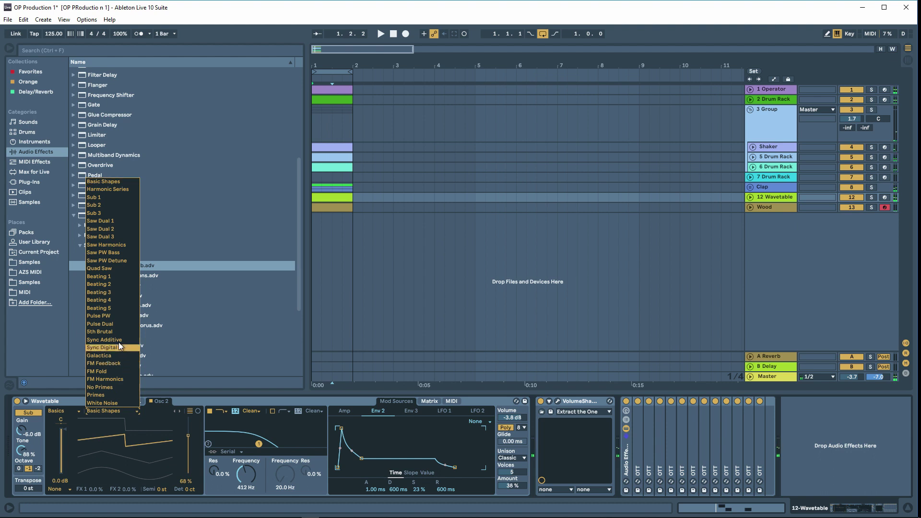
pyautogui.click(104, 363)
pyautogui.click(137, 411)
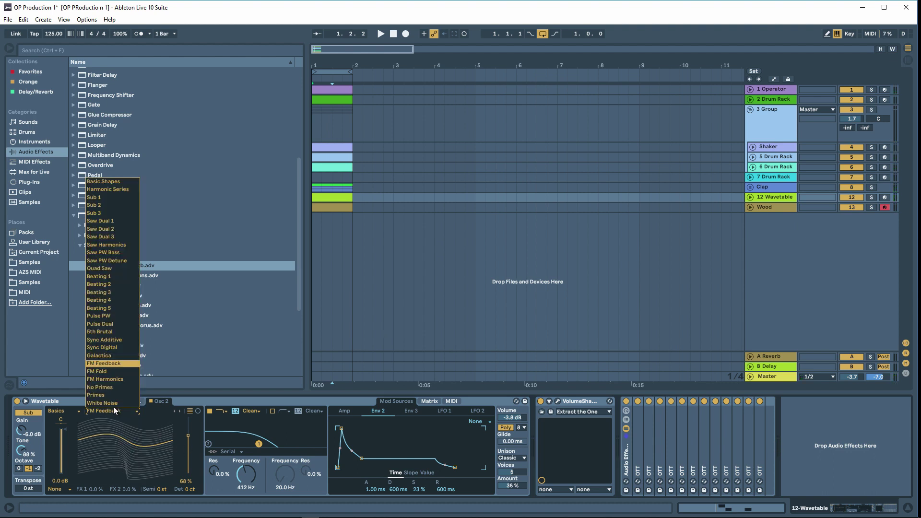
pyautogui.click(110, 319)
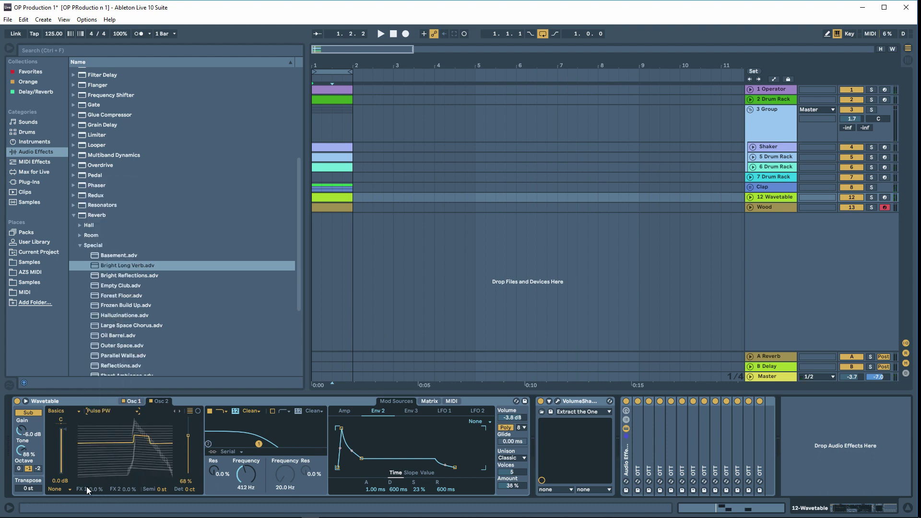
# Set the Osc 2 effect to Modern with 94% Warp and 0% Fold, with the wavetable position at 1.9% and gain at -4.4 dB.
pyautogui.click(70, 490)
pyautogui.click(65, 482)
pyautogui.moveTo(91, 489); pyautogui.dragTo(91, 437)
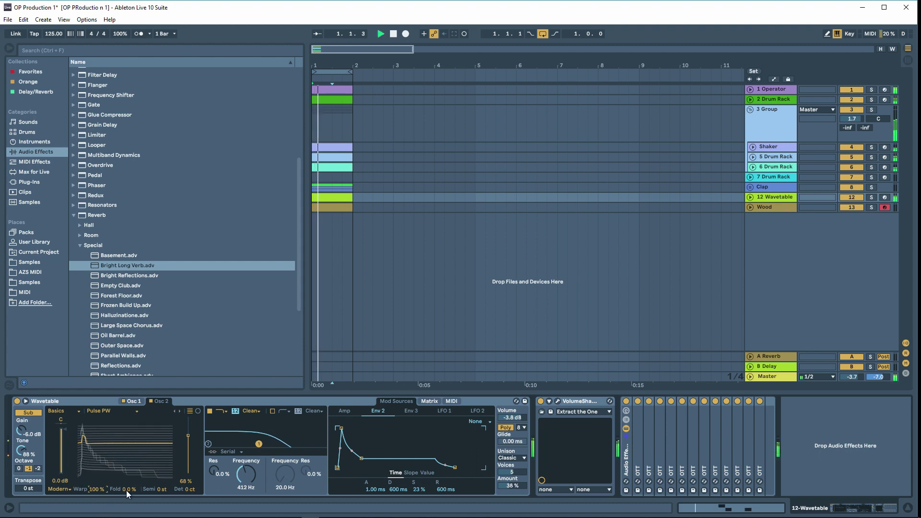
pyautogui.moveTo(127, 490); pyautogui.dragTo(127, 475)
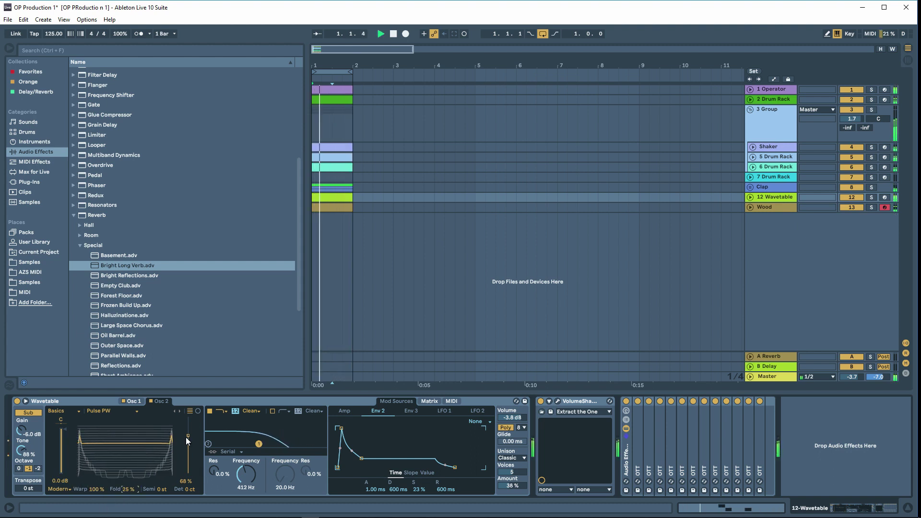
pyautogui.moveTo(187, 441); pyautogui.dragTo(188, 474)
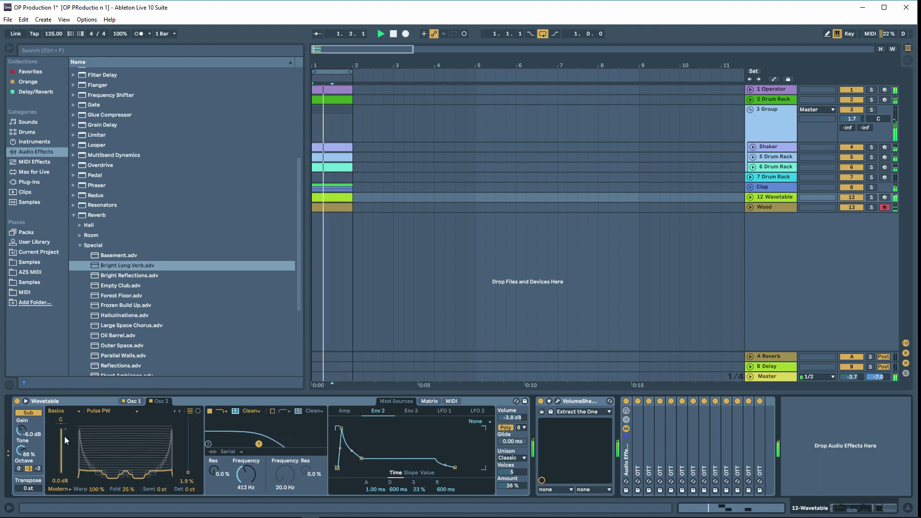
pyautogui.moveTo(114, 486); pyautogui.dragTo(114, 446)
pyautogui.moveTo(128, 490); pyautogui.dragTo(95, 460)
# Try the Galactica, Pulse Dual, 5th Brutal, Beating 3 and Saw PW Detune wavetables in Osc 2 while the loop plays.
pyautogui.click(110, 412)
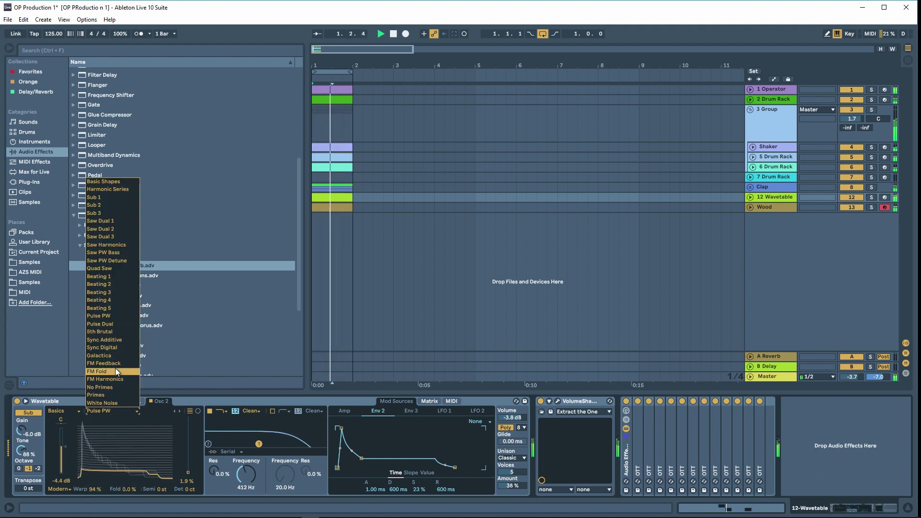
pyautogui.click(107, 356)
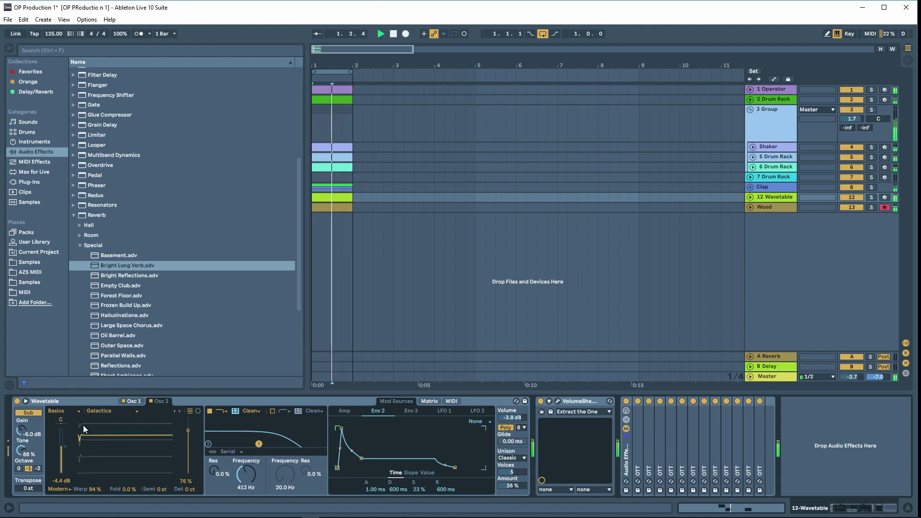
pyautogui.click(102, 411)
pyautogui.click(98, 325)
pyautogui.click(111, 411)
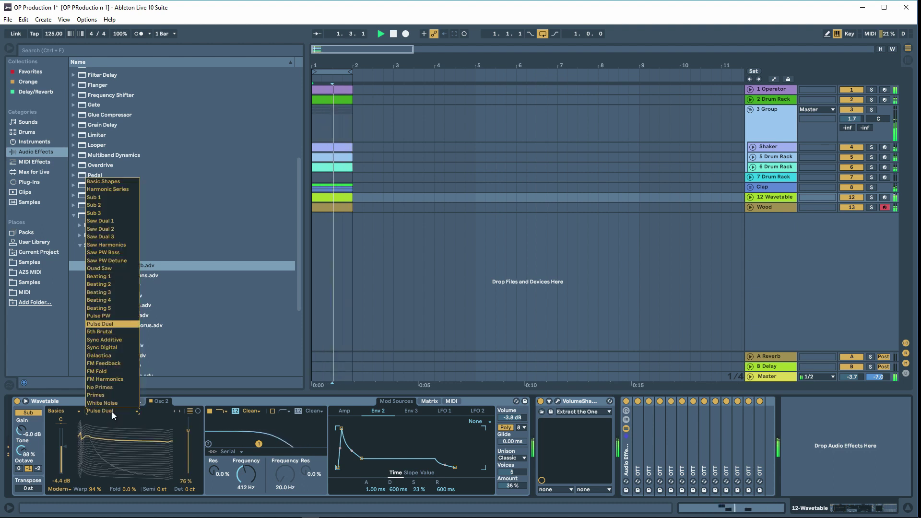
pyautogui.click(112, 332)
pyautogui.click(108, 409)
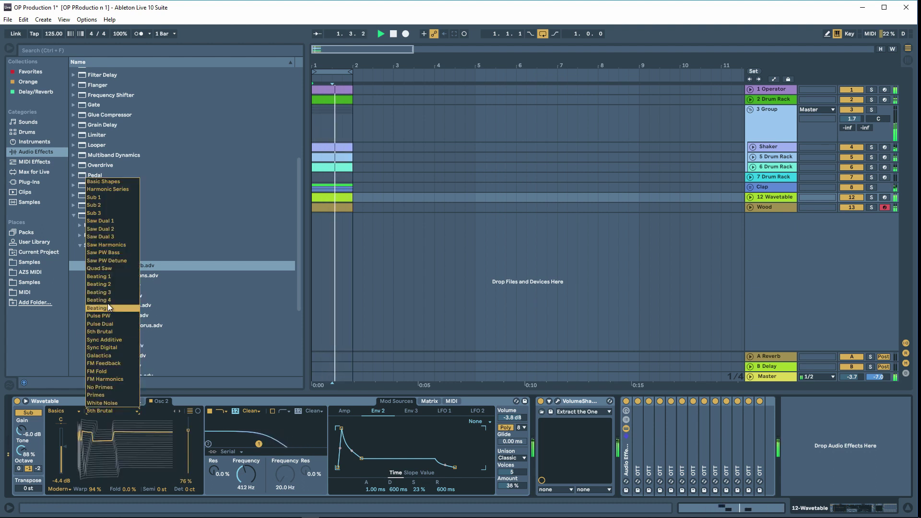
pyautogui.click(106, 293)
pyautogui.click(114, 413)
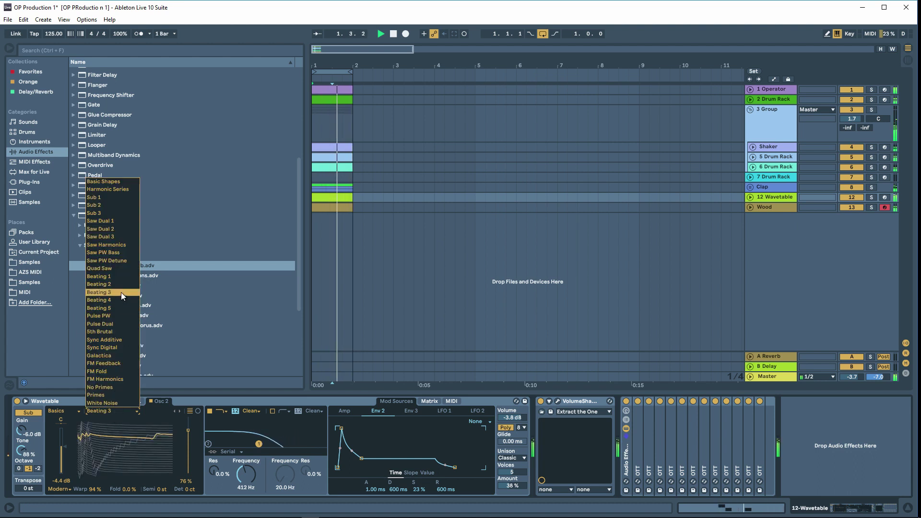
pyautogui.click(111, 261)
# Load FM Feedback in Osc 2 with Warp -4.7% and Fold 13%, and set its gain to -3.7 dB with 12 Wavetable soloed.
pyautogui.click(108, 408)
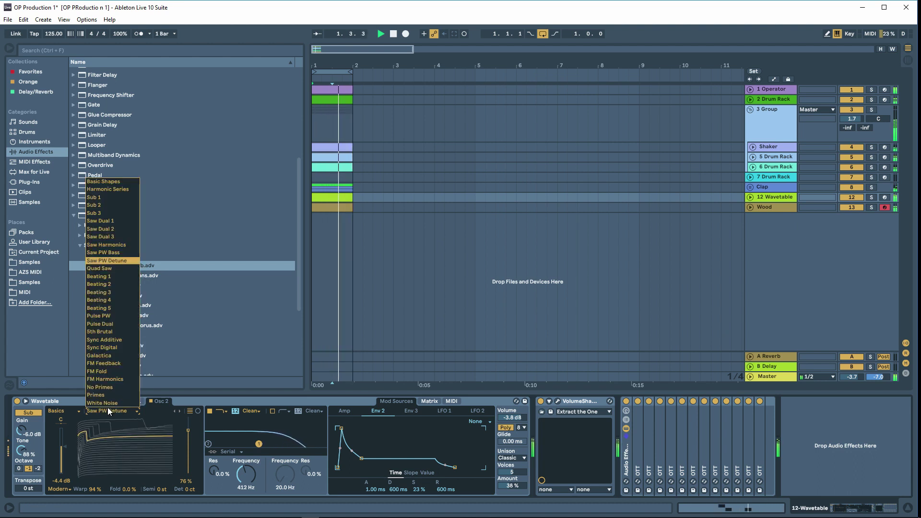
pyautogui.click(105, 362)
pyautogui.click(106, 410)
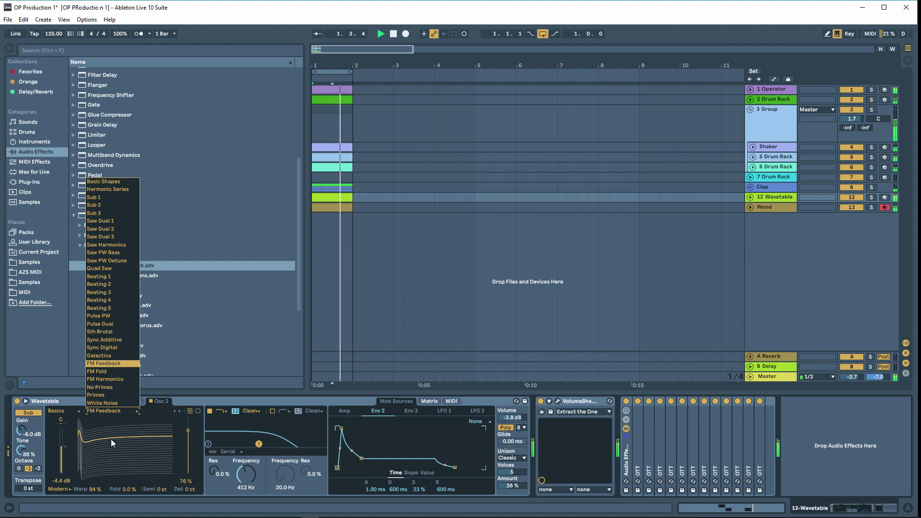
pyautogui.moveTo(123, 490); pyautogui.dragTo(95, 516)
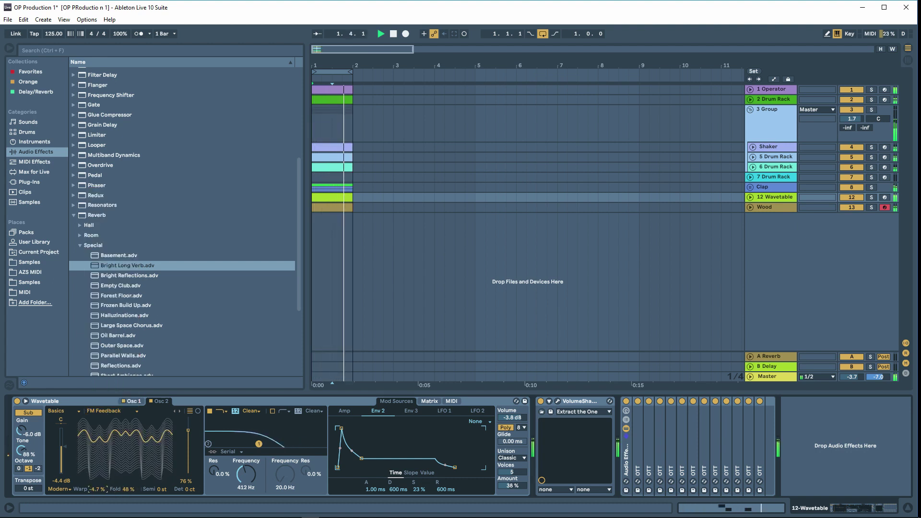
pyautogui.moveTo(127, 489); pyautogui.dragTo(127, 509)
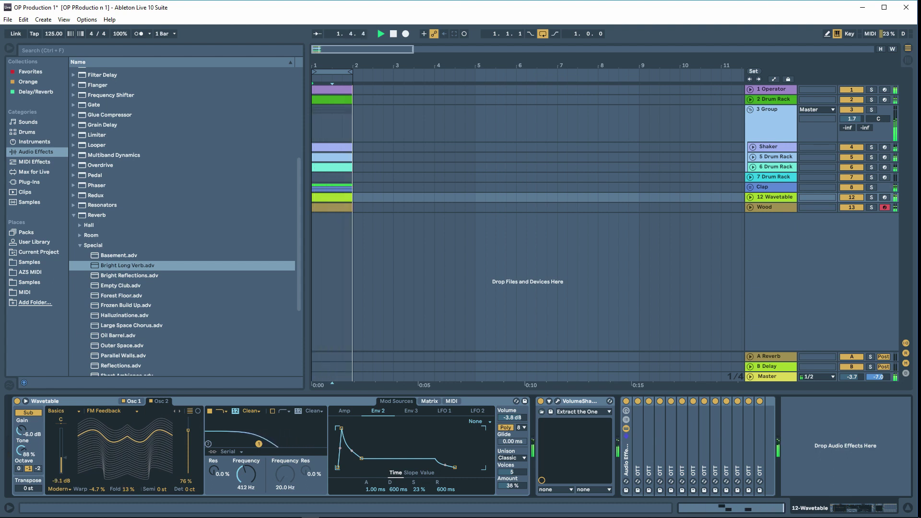
pyautogui.click(872, 197)
pyautogui.moveTo(67, 458); pyautogui.dragTo(68, 449)
# Move the end point of 12 Wavetable's VolumeShaper curve slightly earlier so the curve falls sharply at its end, and unsolo the track.
pyautogui.click(558, 401)
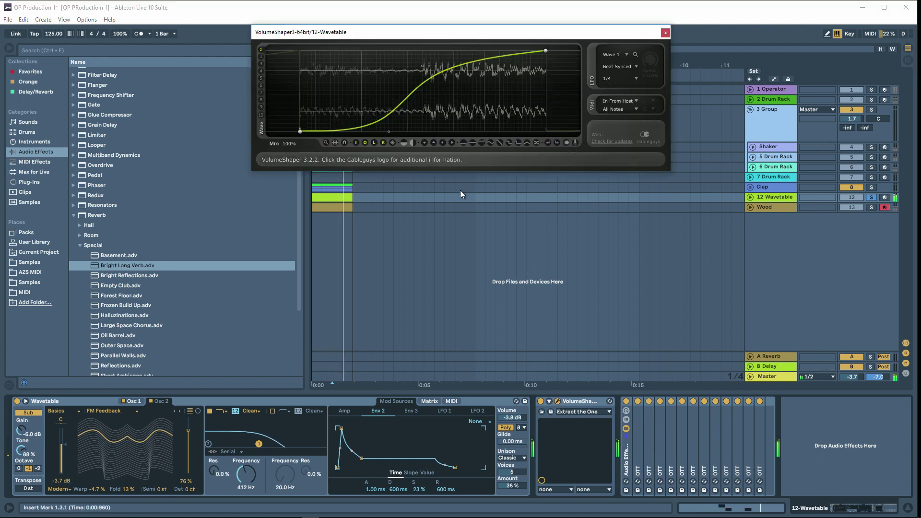
pyautogui.moveTo(545, 50); pyautogui.dragTo(540, 50)
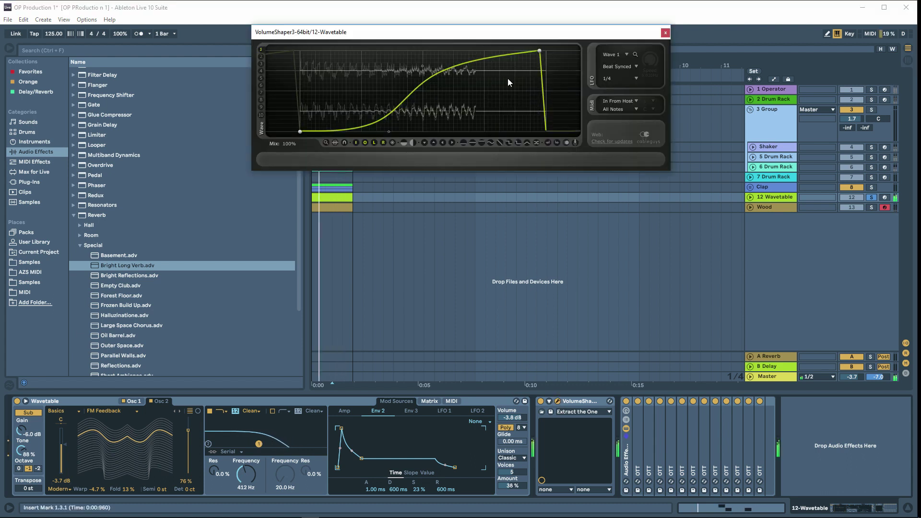
pyautogui.click(665, 32)
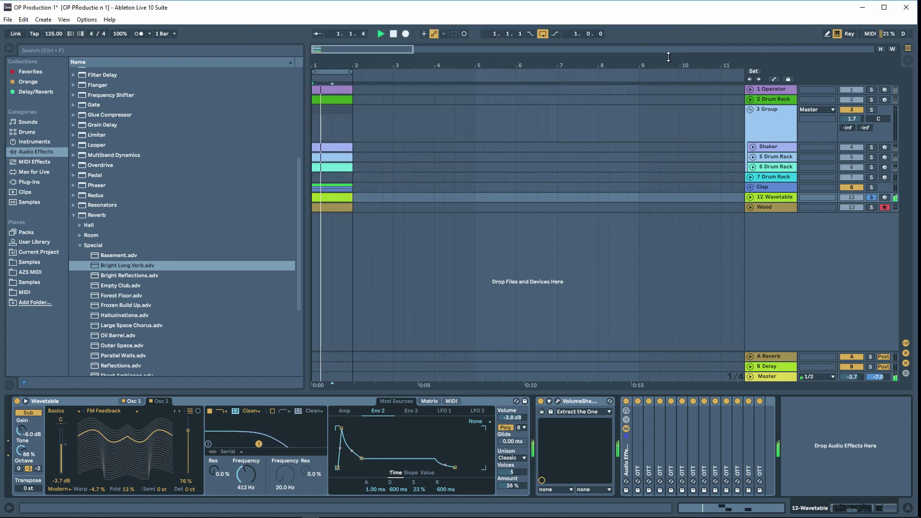
pyautogui.click(874, 197)
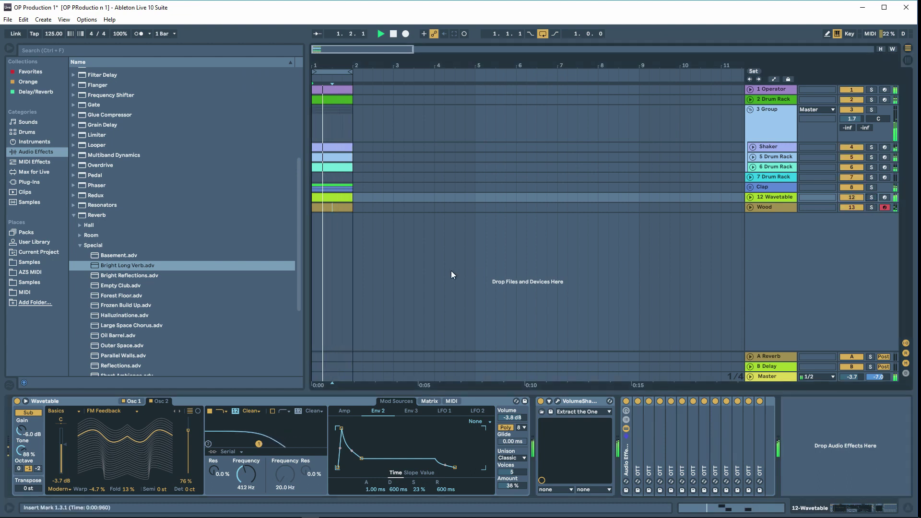
# On the Wood track, set the Auto Filter to 1.86 kHz with 24% resonance and switch off the Bright Long Verb.
pyautogui.click(373, 260)
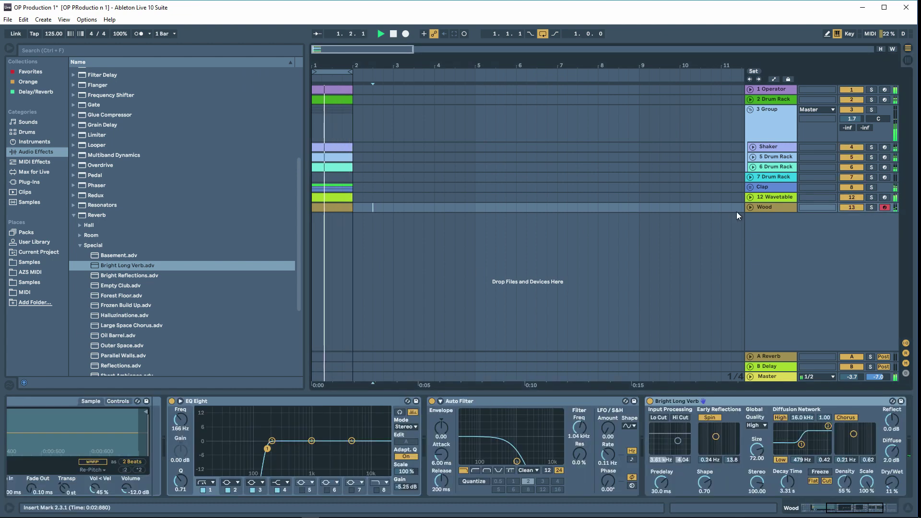
pyautogui.moveTo(579, 428)
pyautogui.mouseDown()
pyautogui.moveTo(580, 450)
pyautogui.moveTo(580, 431)
pyautogui.mouseUp()
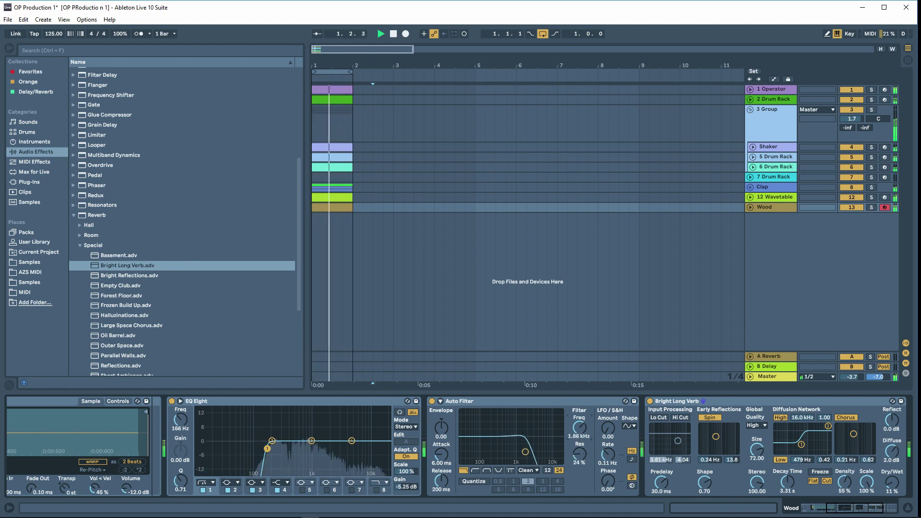
pyautogui.click(651, 401)
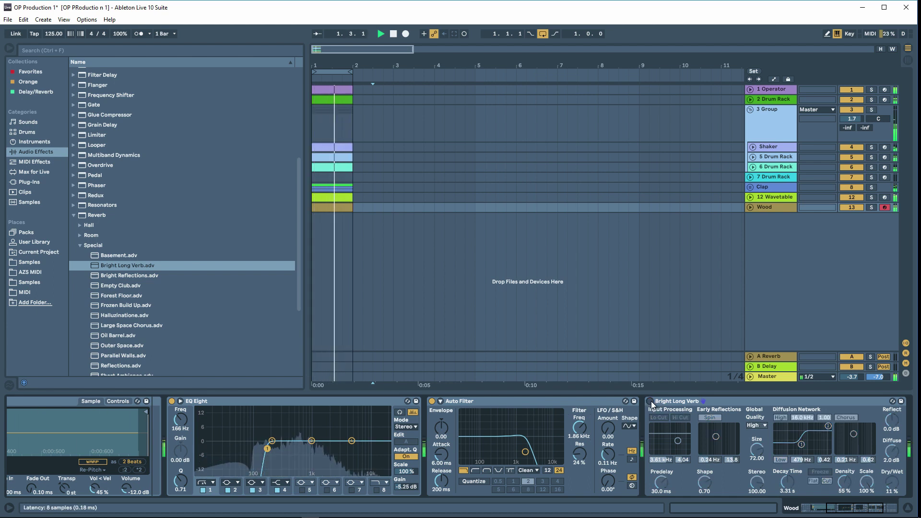
# Lower the filter frequency in 12 Wavetable's synth to 181 Hz.
pyautogui.click(766, 197)
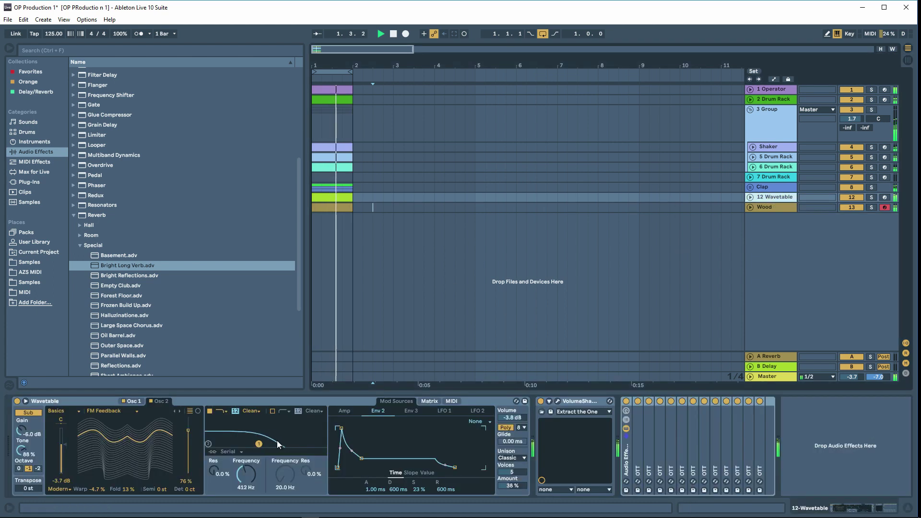
pyautogui.moveTo(278, 444); pyautogui.dragTo(266, 444)
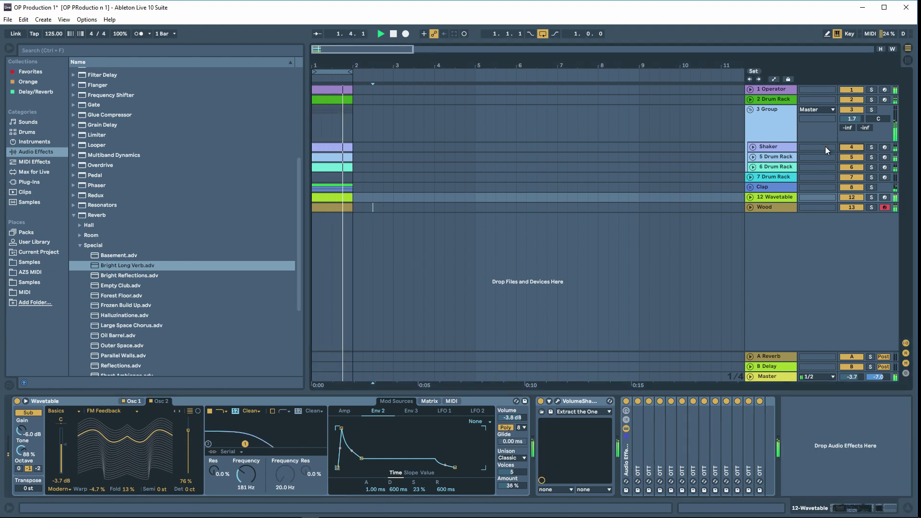
# Mute the Shaker-DMX pad in 5 Drum Rack and play the loop without it.
pyautogui.click(766, 156)
pyautogui.press('space')
pyautogui.click(72, 486)
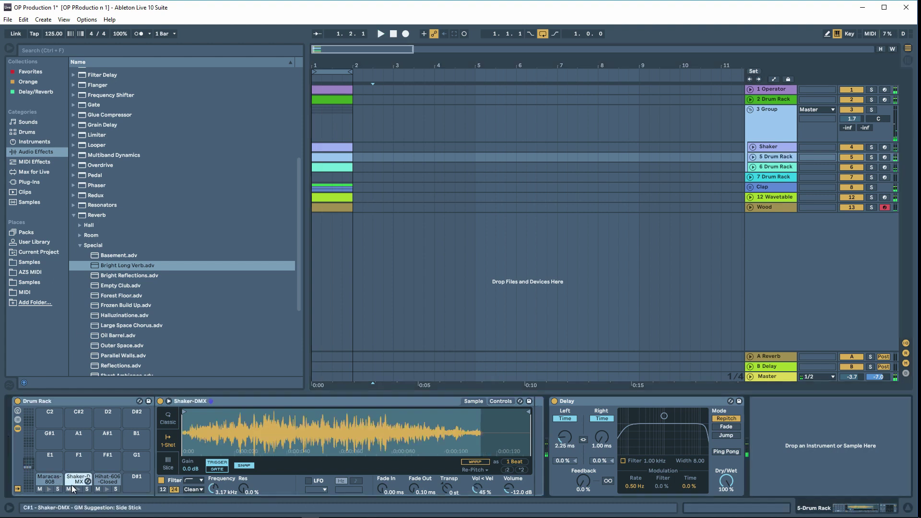
pyautogui.click(70, 489)
pyautogui.press('space')
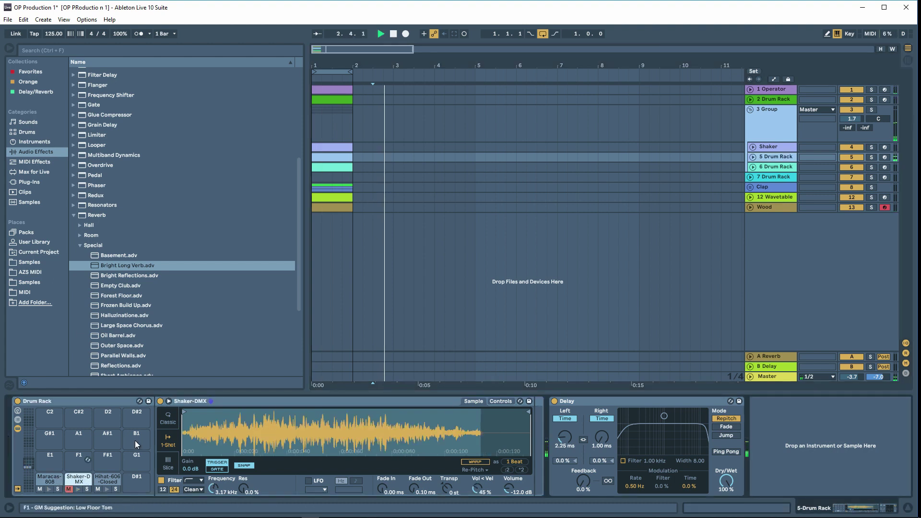
pyautogui.press('space')
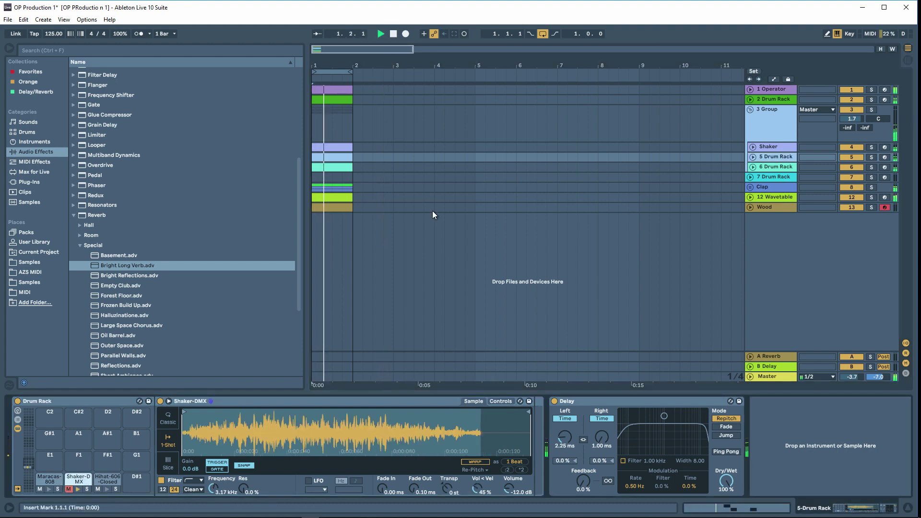
pyautogui.click(425, 209)
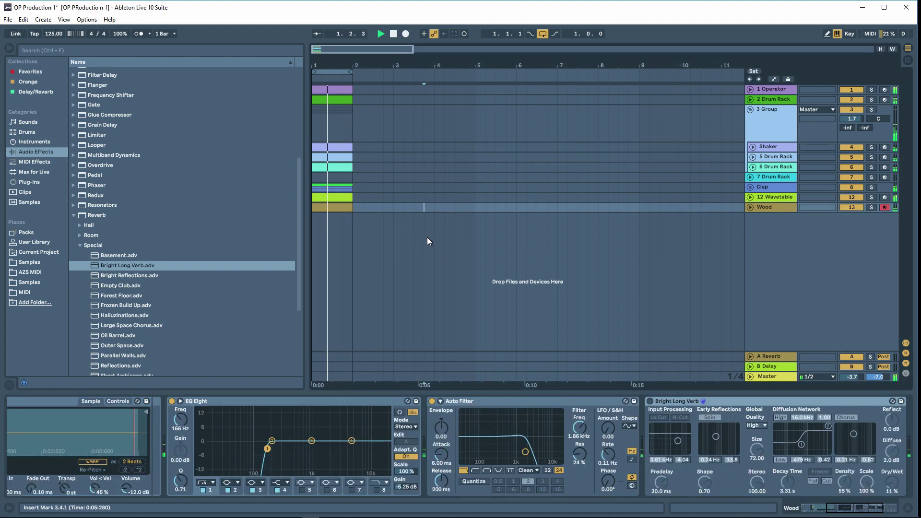
pyautogui.press('space')
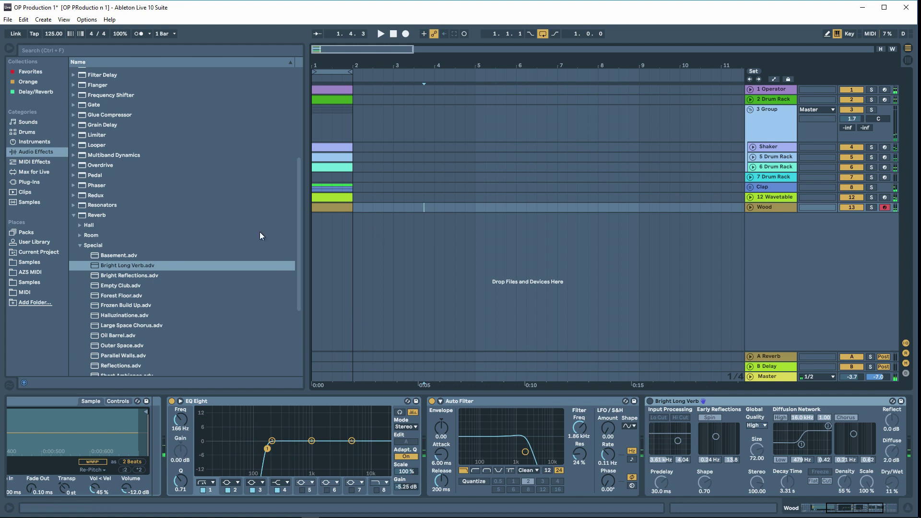
# Return to the Shaker-DMX pad in 5 Drum Rack and search the sample library for "shaker".
pyautogui.click(767, 177)
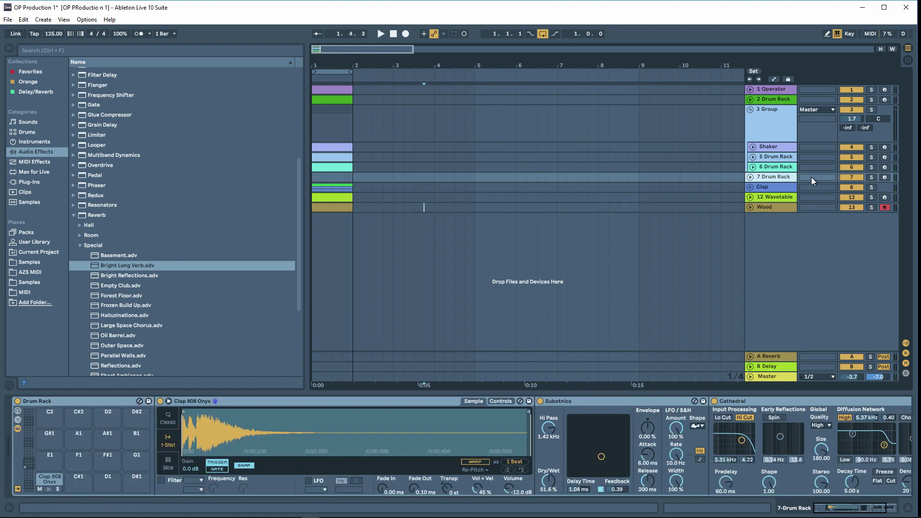
pyautogui.click(774, 168)
pyautogui.click(775, 159)
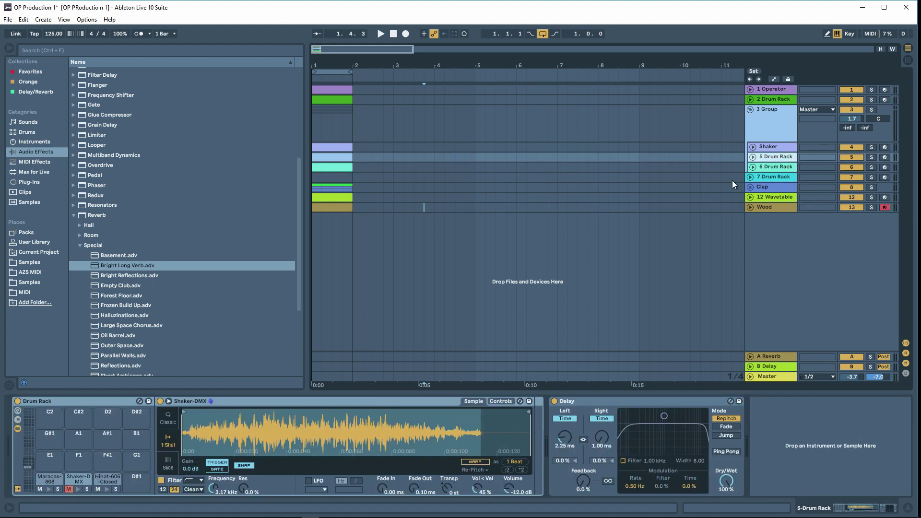
pyautogui.click(76, 479)
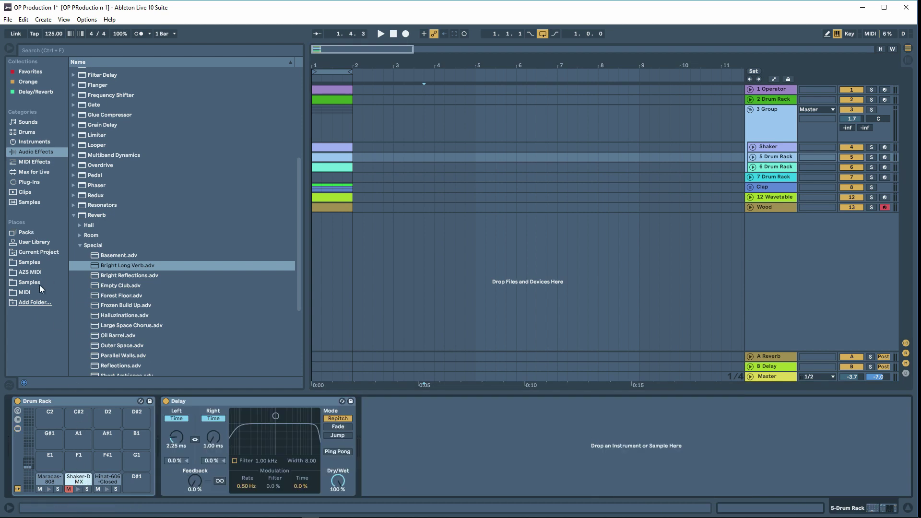
pyautogui.click(29, 262)
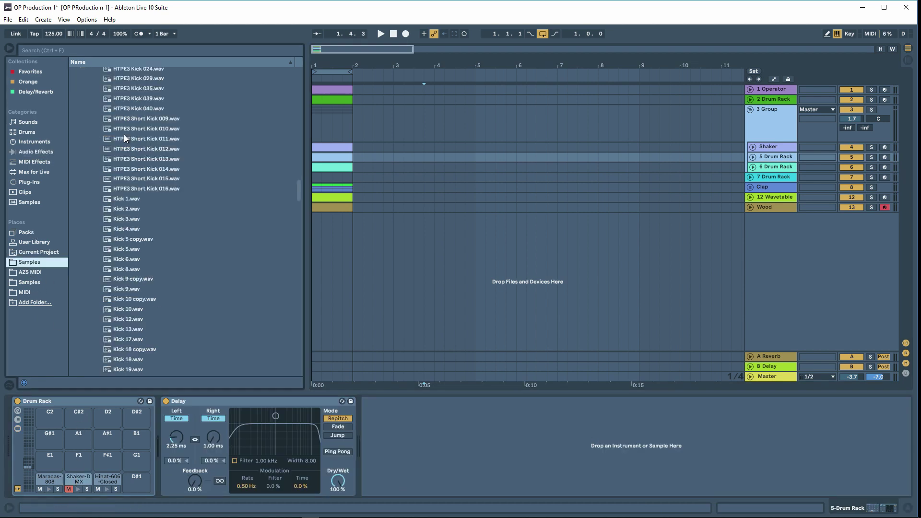
pyautogui.click(24, 201)
pyautogui.click(87, 49)
pyautogui.write('shaker')
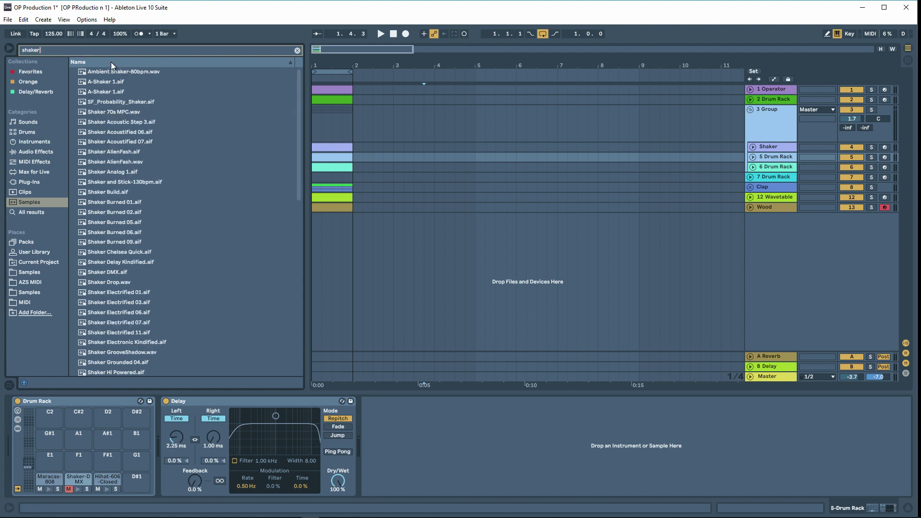
# Audition the first shaker samples and try A-Shaker 1.aif in place of Shaker-DMX while the loop plays.
pyautogui.click(110, 73)
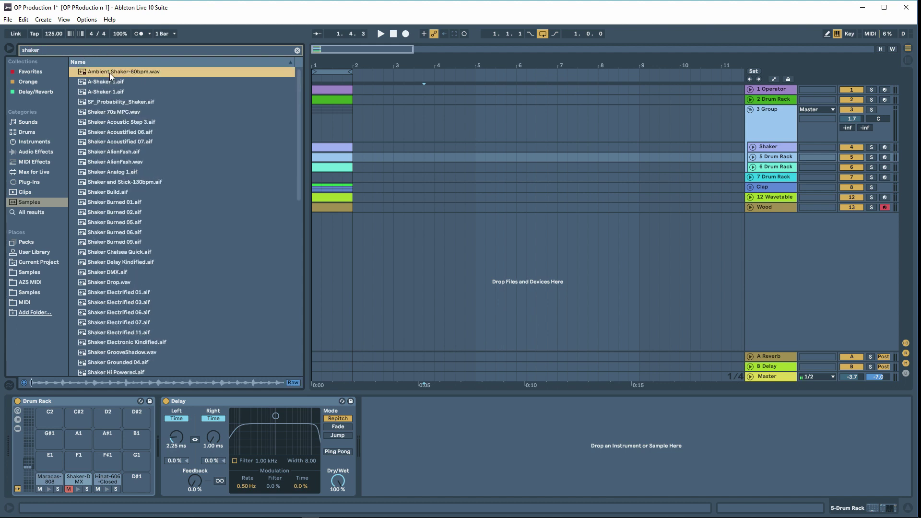
pyautogui.click(105, 81)
pyautogui.click(105, 90)
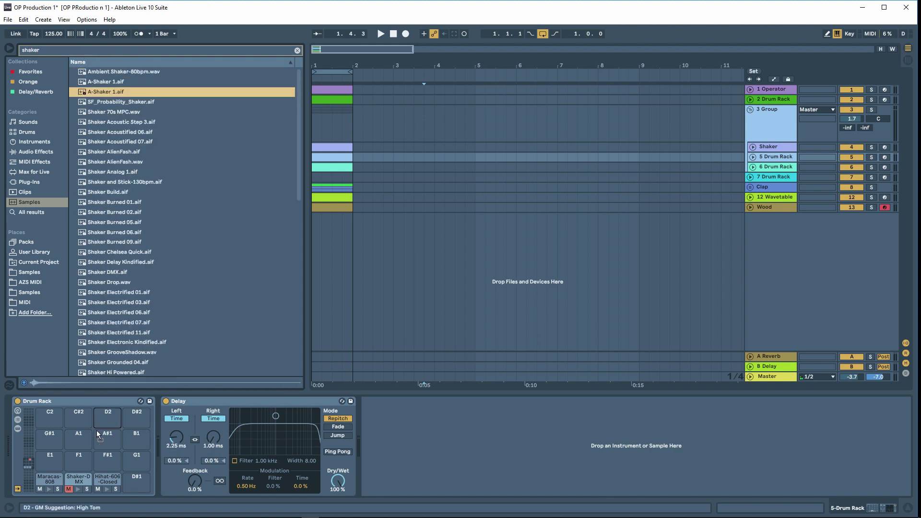
pyautogui.moveTo(72, 482); pyautogui.dragTo(70, 487)
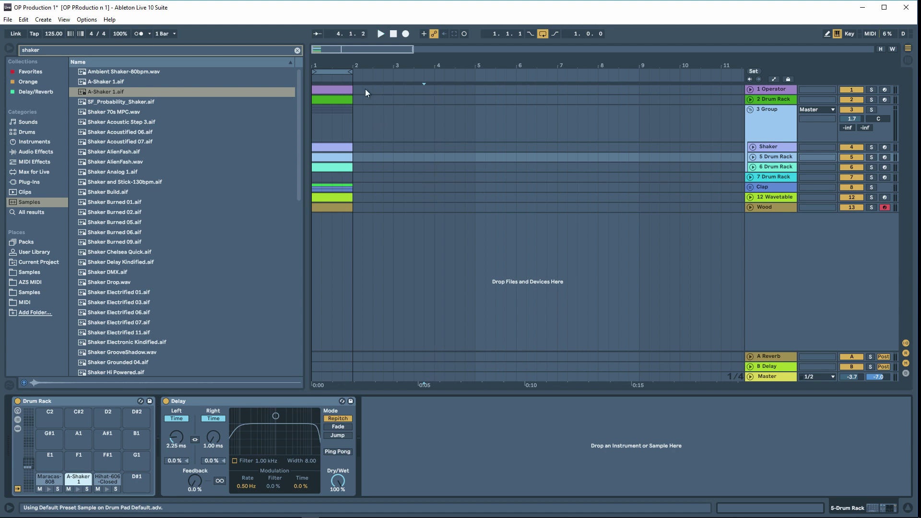
pyautogui.press('space')
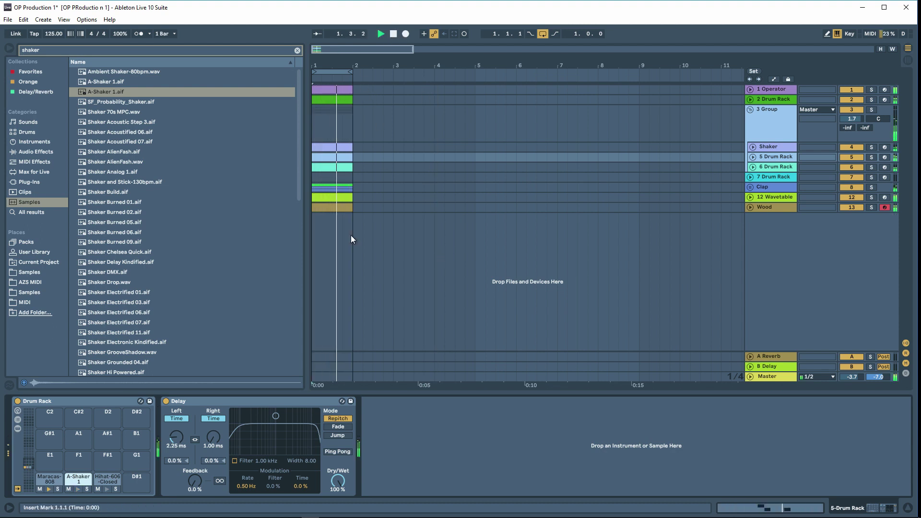
pyautogui.press('space')
# Audition more shaker samples and try Shaker Acoustic Step 3.aif on the shaker pad at -10.3 dB in the playing loop.
pyautogui.click(118, 102)
pyautogui.click(117, 113)
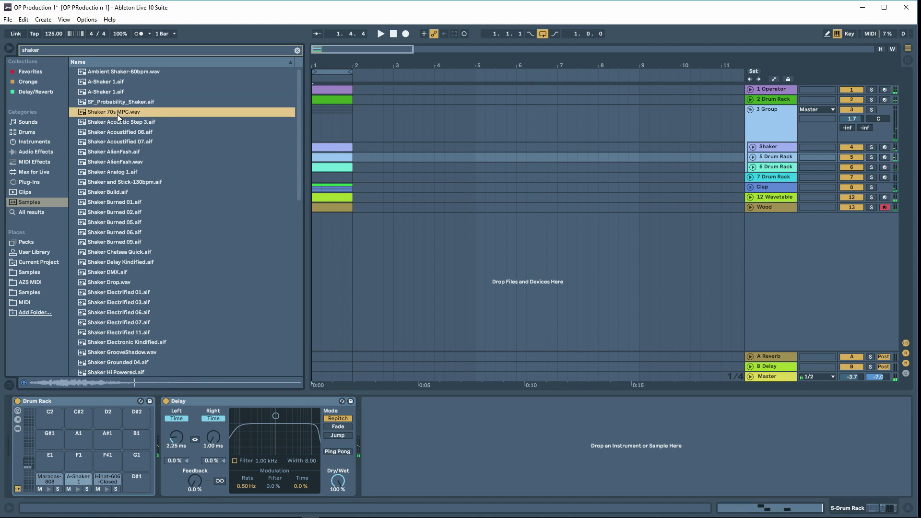
pyautogui.click(117, 121)
pyautogui.click(120, 130)
pyautogui.click(112, 123)
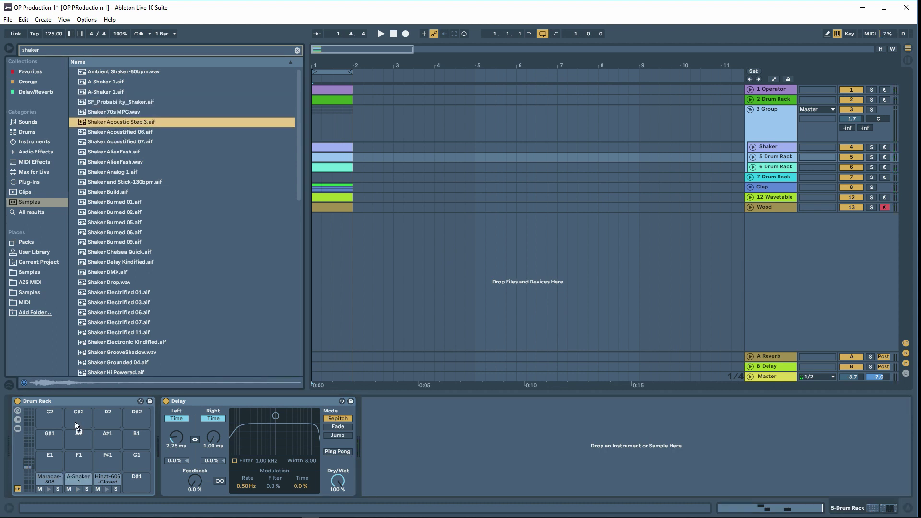
pyautogui.moveTo(75, 422); pyautogui.dragTo(76, 484)
pyautogui.press('space')
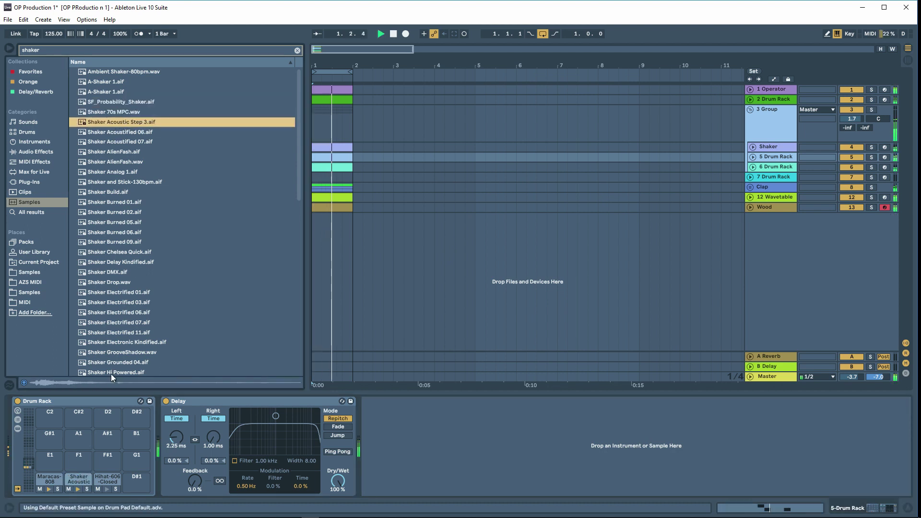
pyautogui.doubleClick(78, 479)
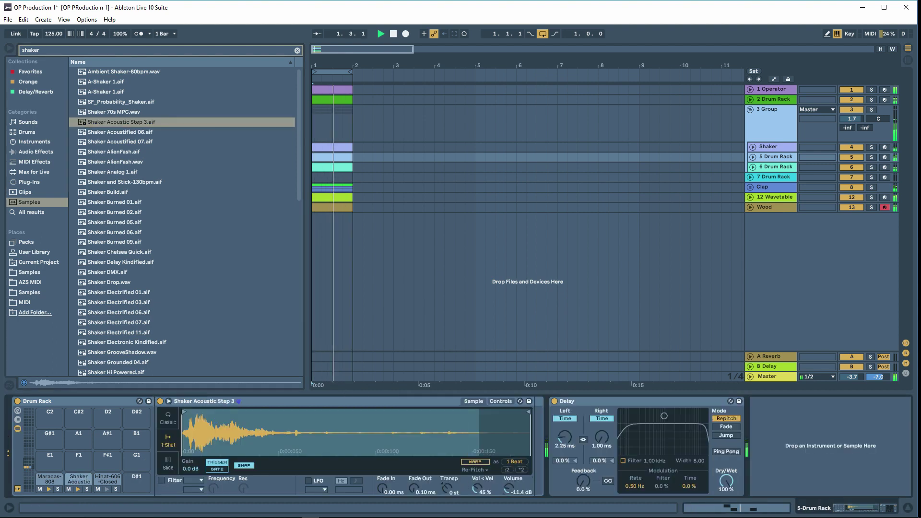
# Audition the shaker samples from Shaker Acoustified 06 through Shaker Chelsea Quick for a possible replacement.
pyautogui.click(110, 132)
pyautogui.click(113, 141)
pyautogui.click(112, 151)
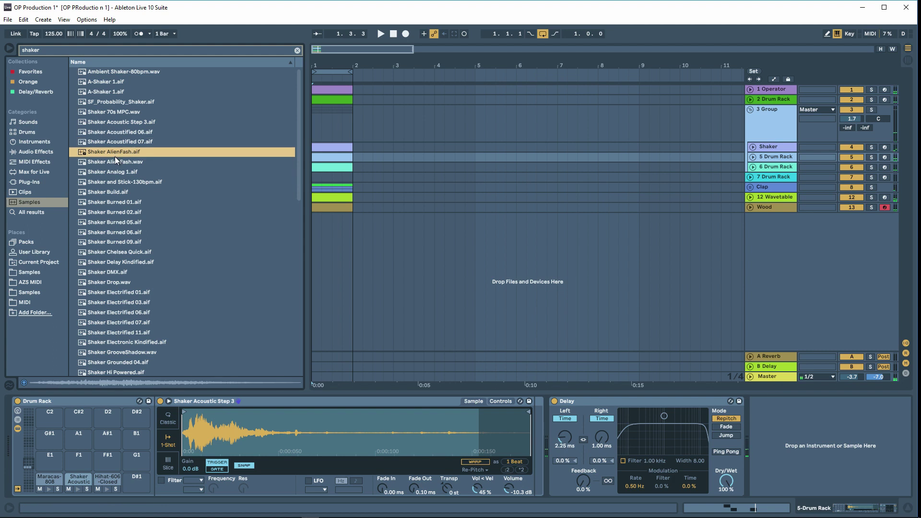
pyautogui.click(115, 161)
pyautogui.click(114, 172)
pyautogui.click(118, 182)
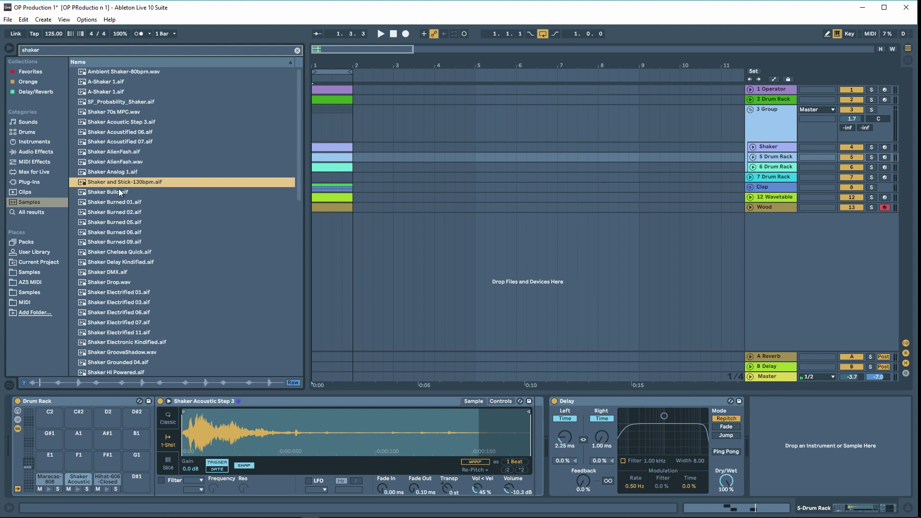
pyautogui.click(119, 193)
pyautogui.click(116, 183)
pyautogui.click(117, 196)
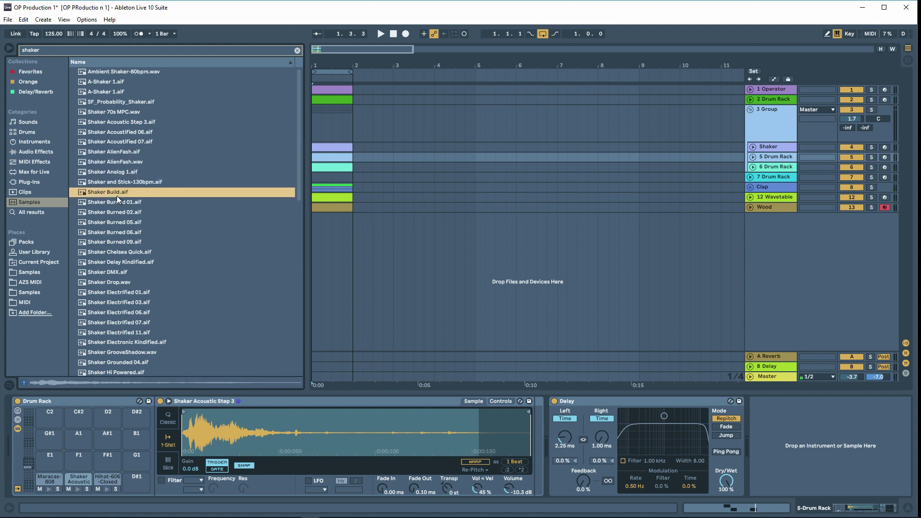
pyautogui.click(116, 203)
pyautogui.click(118, 211)
pyautogui.click(119, 223)
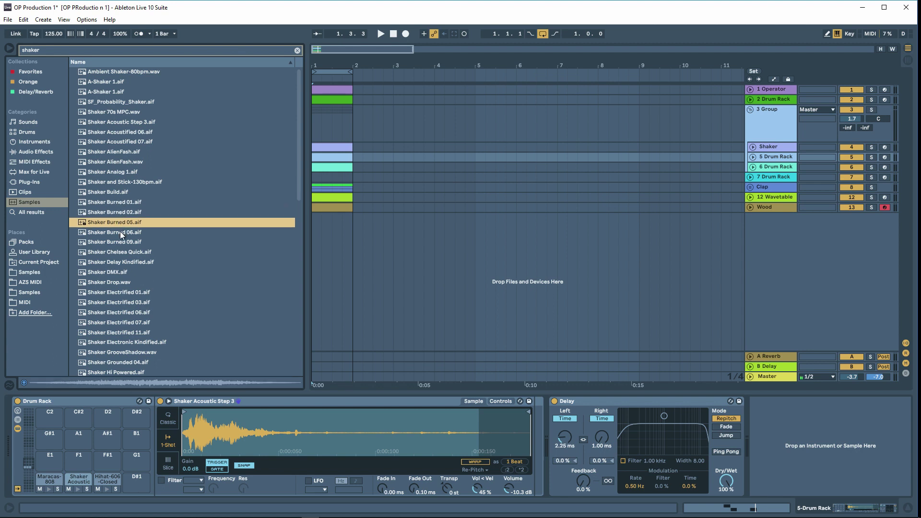
pyautogui.click(121, 233)
pyautogui.click(120, 243)
pyautogui.click(121, 250)
# Try Shaker Burned 02.aif on the shaker pad at -14.6 dB while the loop plays.
pyautogui.click(120, 213)
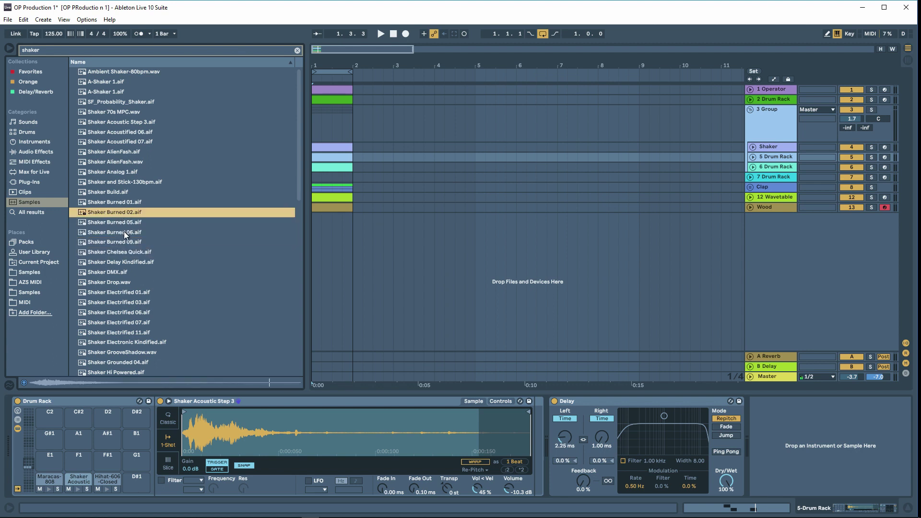
pyautogui.moveTo(119, 220); pyautogui.dragTo(68, 483)
pyautogui.press('space')
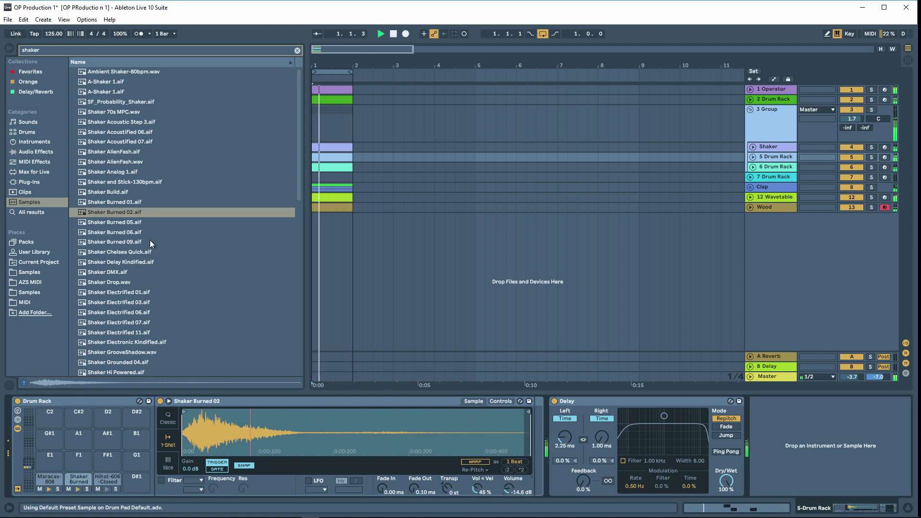
pyautogui.press('space')
# Try Shaker Chelsea Quick.aif on the shaker pad with its volume at -1.14 dB in the playing loop.
pyautogui.click(123, 254)
pyautogui.moveTo(197, 413); pyautogui.dragTo(199, 423)
pyautogui.press('space')
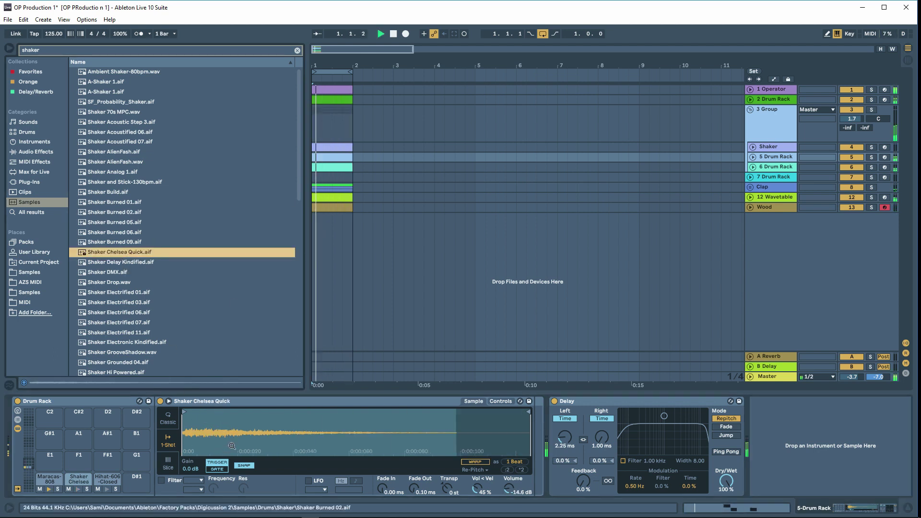
pyautogui.moveTo(510, 489); pyautogui.dragTo(510, 472)
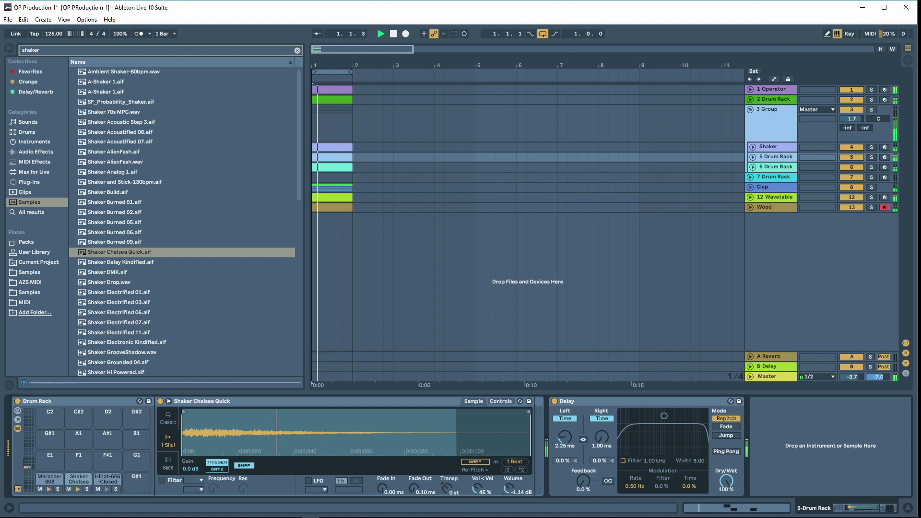
pyautogui.press('space')
# Load Shaker Delay Kindified.aif onto the shaker pad and set its volume to -10.3 dB during loop playback.
pyautogui.click(127, 262)
pyautogui.moveTo(125, 268); pyautogui.dragTo(269, 422)
pyautogui.press('space')
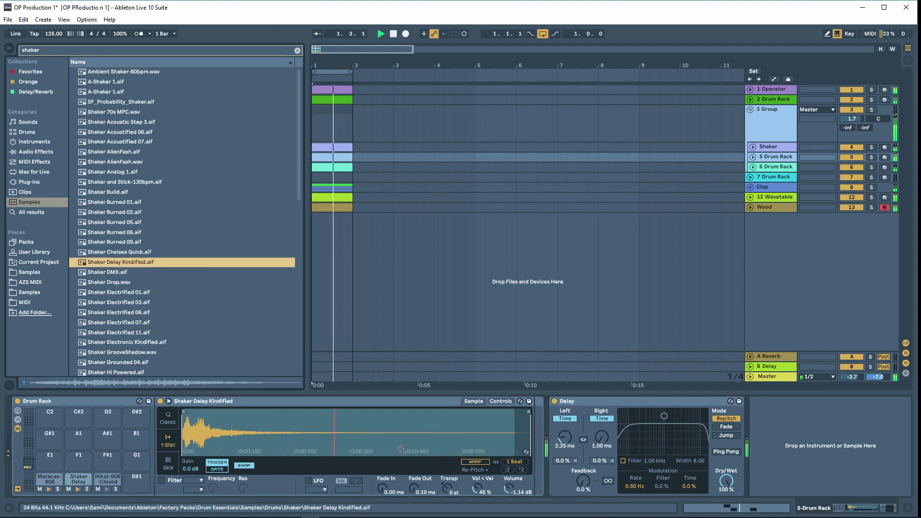
pyautogui.moveTo(510, 488); pyautogui.dragTo(509, 498)
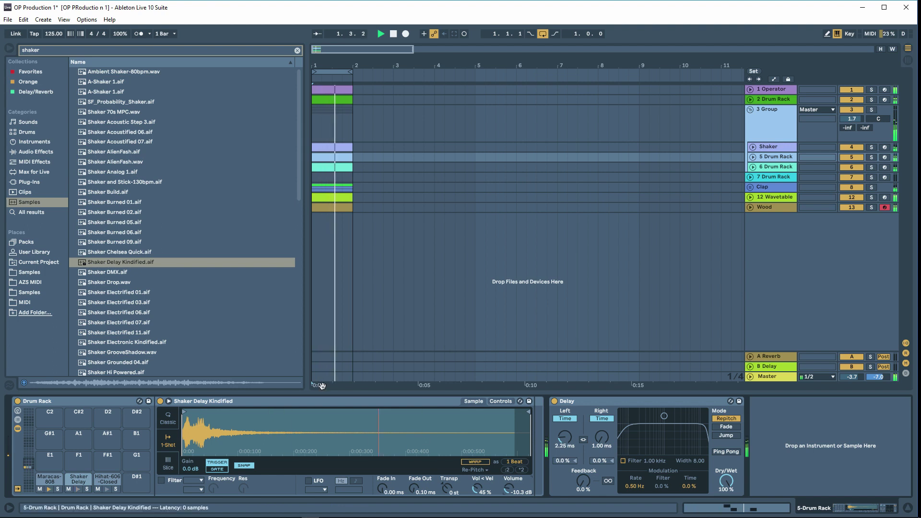
pyautogui.press('space')
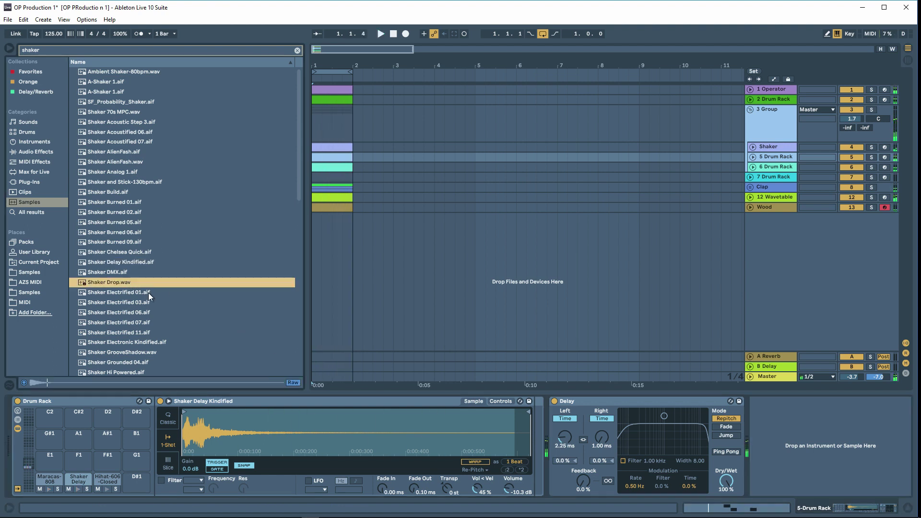
# Replace the shaker pad's sample with Shaker Electrified 01.aif.
pyautogui.click(144, 293)
pyautogui.scroll(-3, 139, 283)
pyautogui.moveTo(235, 403); pyautogui.dragTo(234, 401)
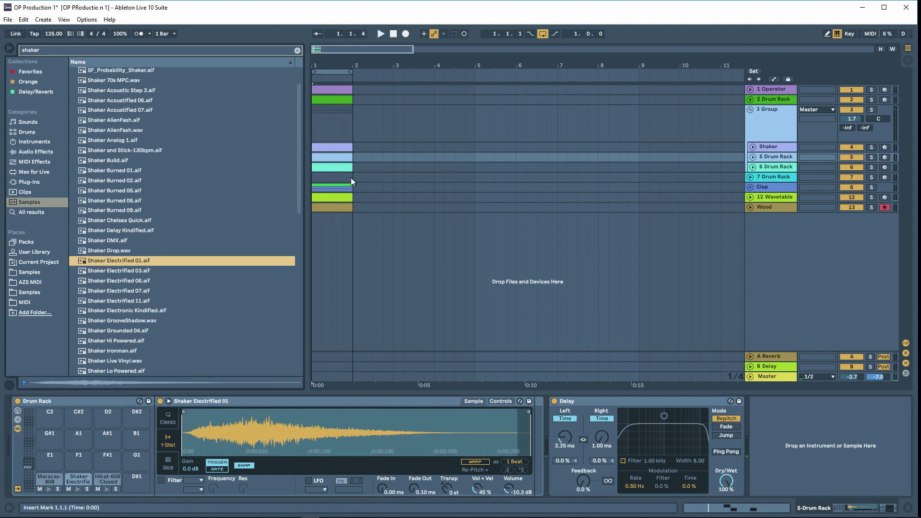
# Play the loop briefly and audition the samples Shaker Electrified 03, 06, 07 and 11.
pyautogui.press('space')
pyautogui.press('space')
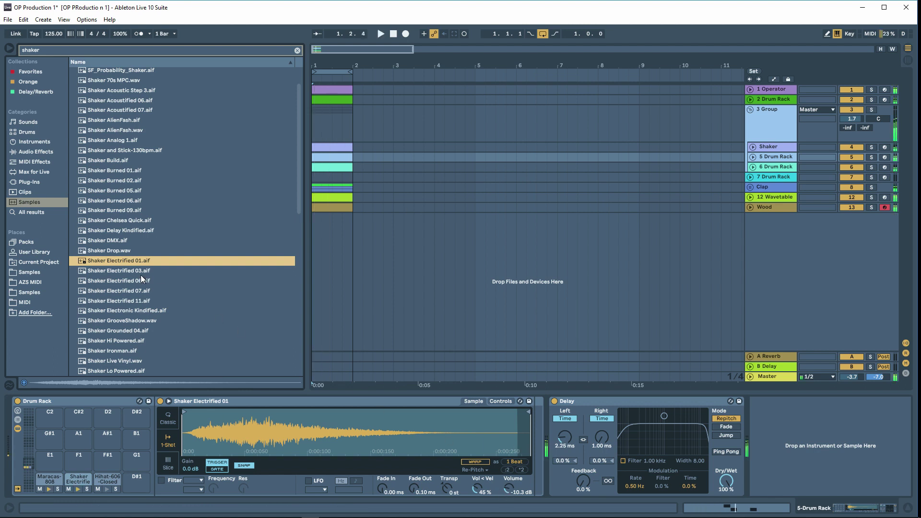
pyautogui.click(140, 275)
pyautogui.click(129, 283)
pyautogui.click(131, 292)
pyautogui.click(129, 301)
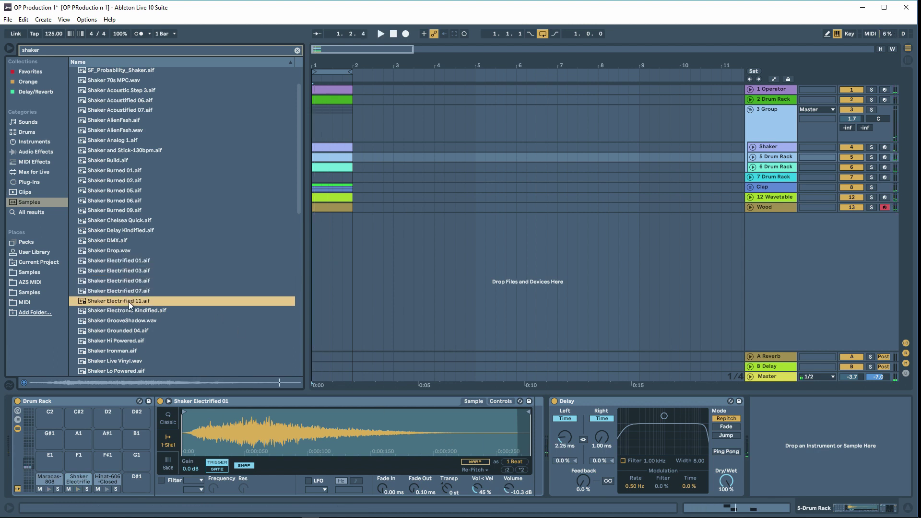
# Trim the start of the Shaker Electrified 01 sample slightly and set its volume to -12.6 dB while the loop plays.
pyautogui.click(130, 262)
pyautogui.press('space')
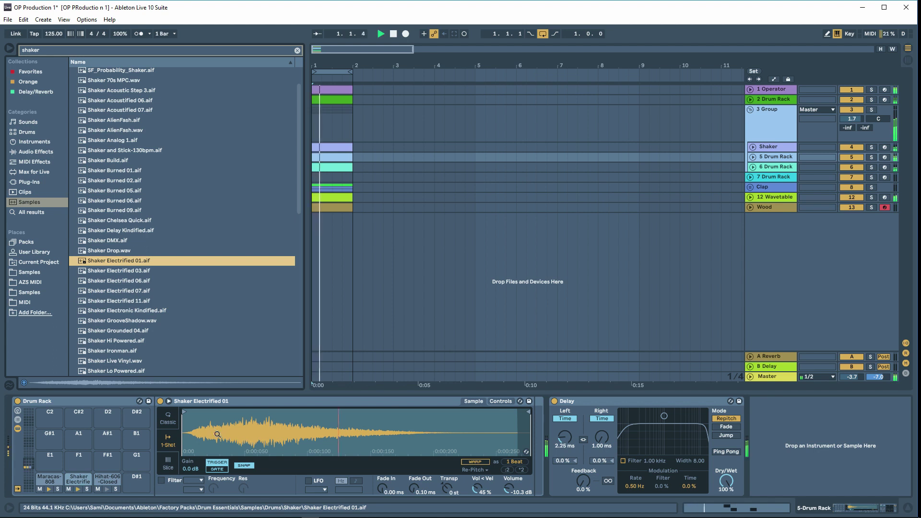
pyautogui.moveTo(185, 412); pyautogui.dragTo(199, 413)
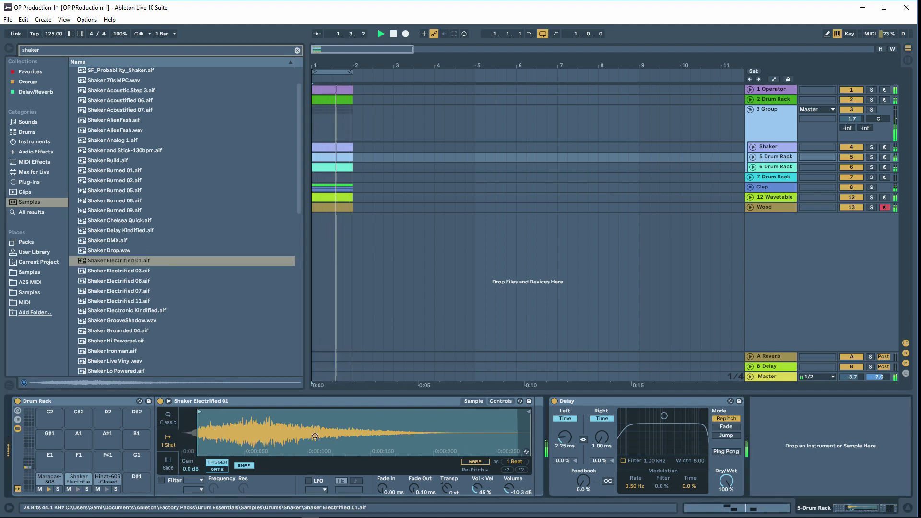
pyautogui.moveTo(509, 489); pyautogui.dragTo(509, 493)
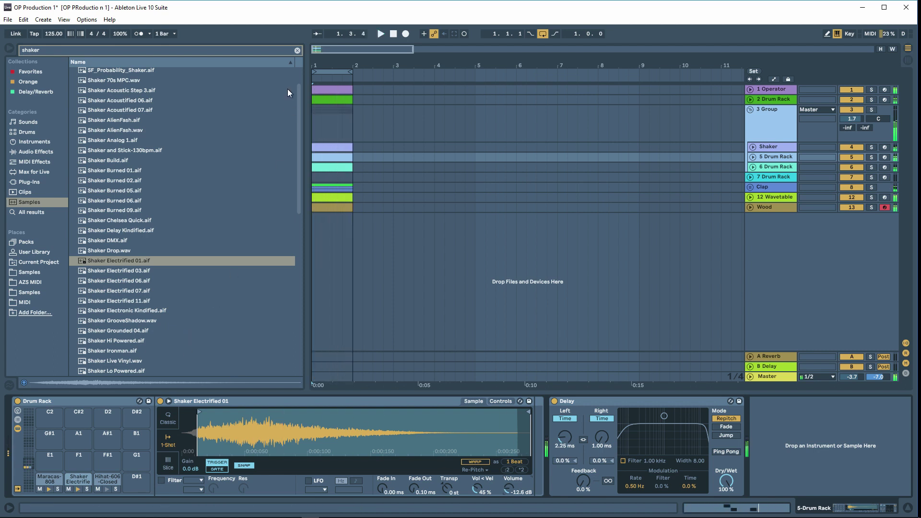
# Search the samples for "op" and audition the half-open hi-hat, triangle and open bongo sounds.
pyautogui.scroll(2, 292, 140)
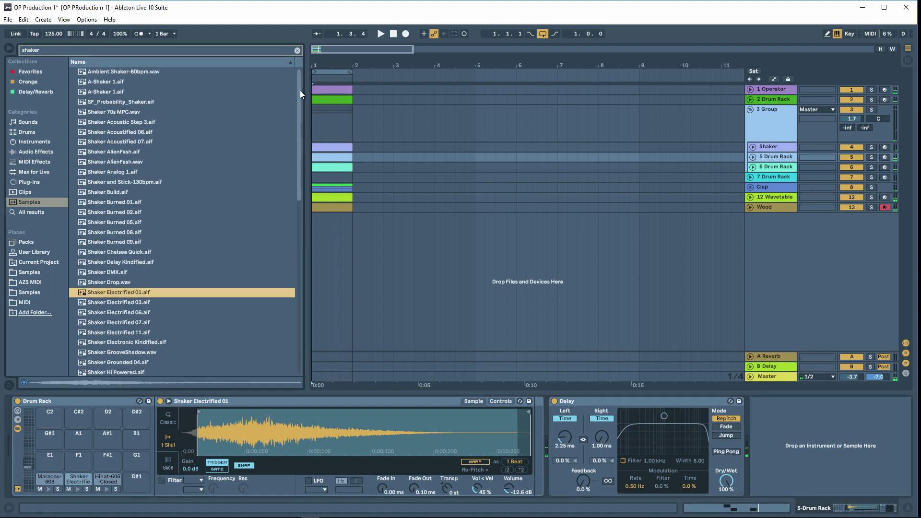
pyautogui.click(146, 53)
pyautogui.write('op')
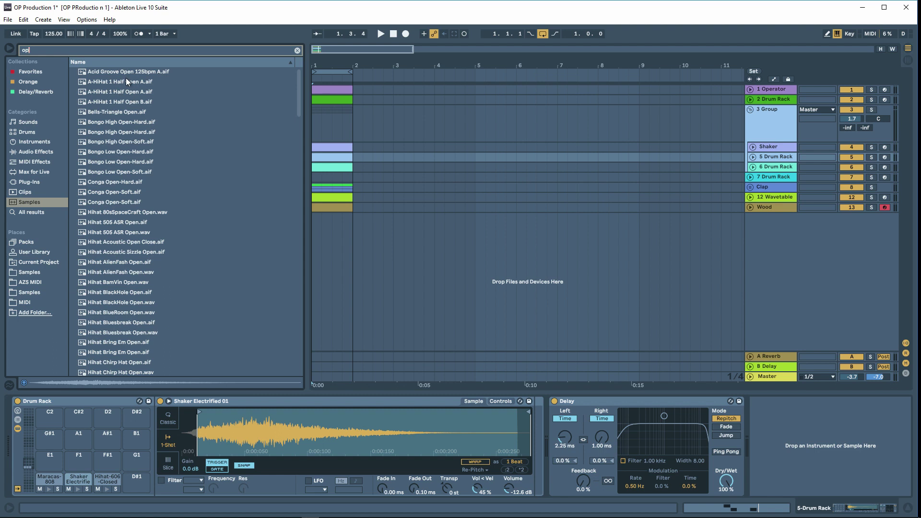
pyautogui.click(128, 131)
pyautogui.click(125, 122)
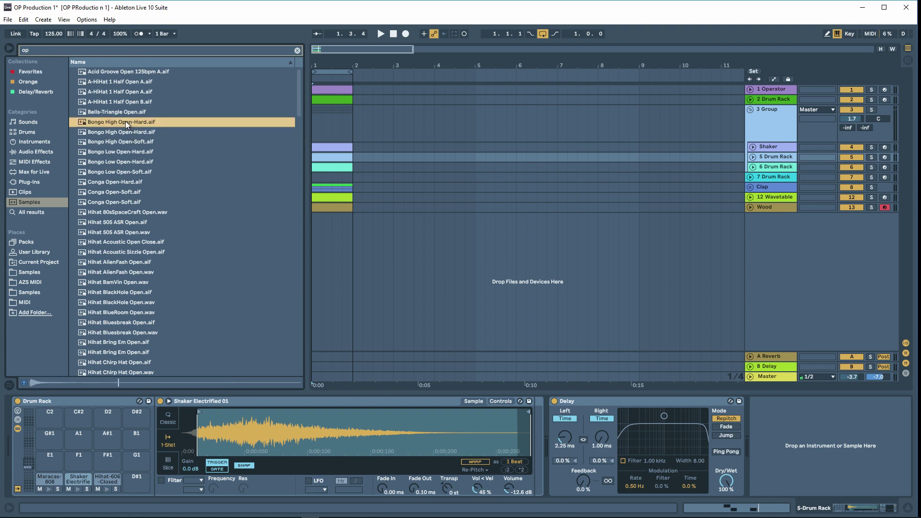
pyautogui.click(124, 112)
pyautogui.click(123, 104)
pyautogui.click(128, 121)
pyautogui.click(127, 133)
pyautogui.click(125, 142)
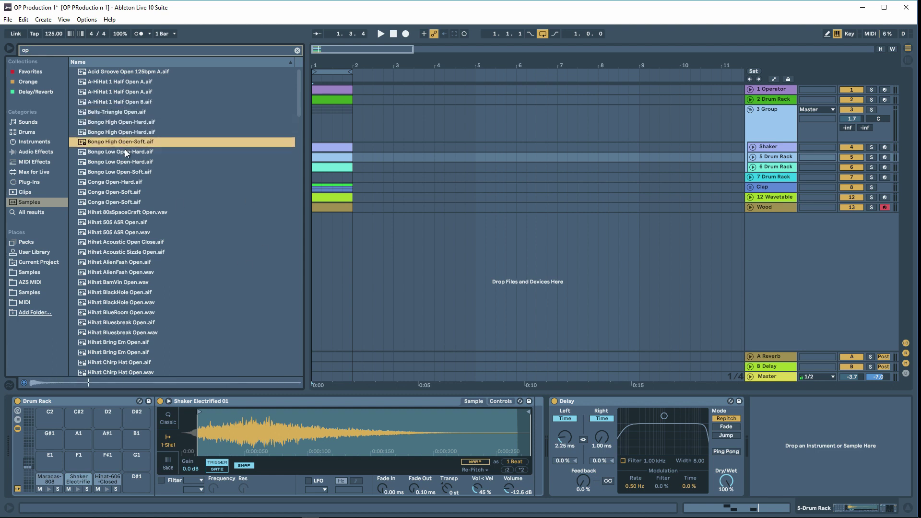
pyautogui.click(124, 150)
pyautogui.click(122, 161)
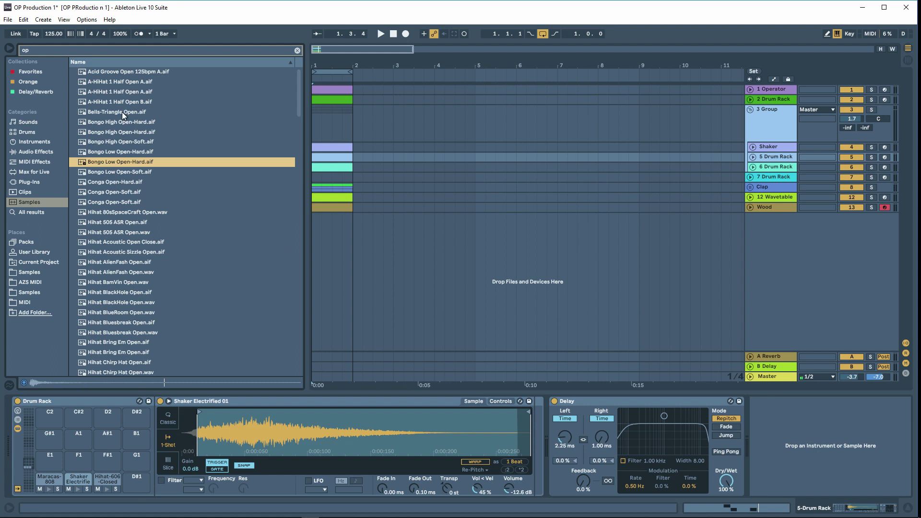
# Audition the open hi-hat samples in order from Hihat 505 ASR Open to Hihat Chirp Hat Open.
pyautogui.click(121, 222)
pyautogui.click(120, 233)
pyautogui.press('Down')
pyautogui.press('Down')
pyautogui.press('Down')
pyautogui.press('Down')
pyautogui.press('Down')
pyautogui.press('Down')
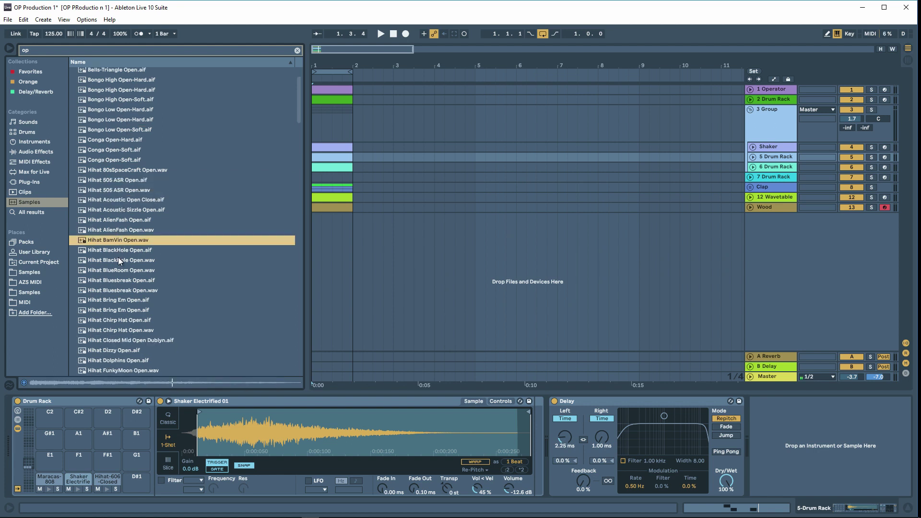
pyautogui.press('Down')
pyautogui.press('Down')
pyautogui.press('Down')
pyautogui.press('Down')
pyautogui.press('Down')
pyautogui.press('Down')
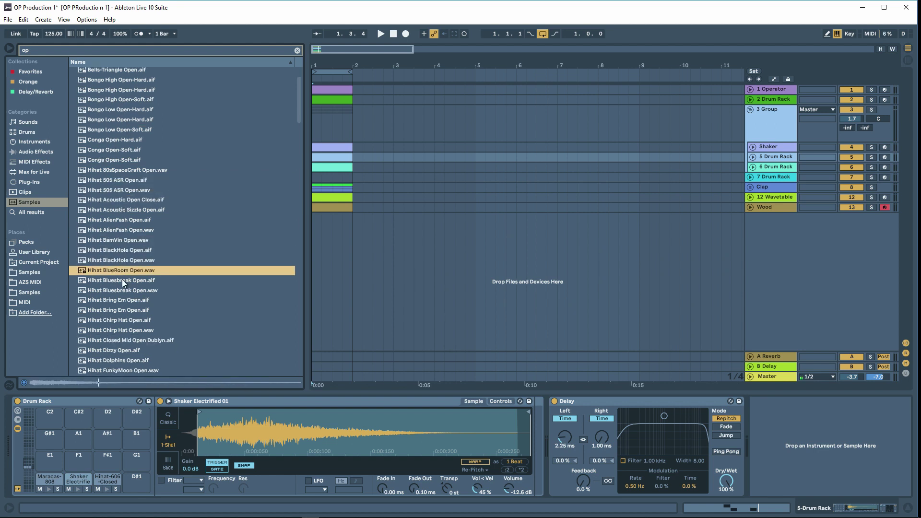
pyautogui.press('Down')
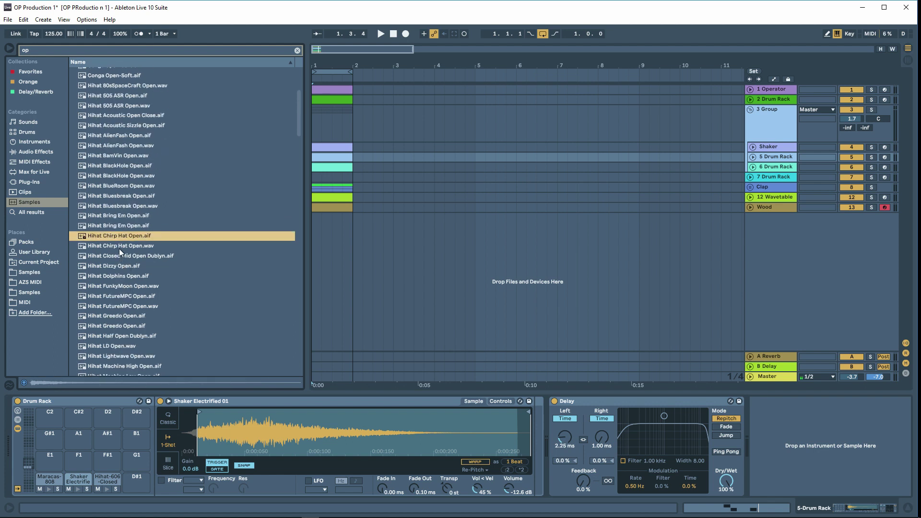
# Try Hihat Chirp Hat Open.wav on the shaker pad with its volume at -7.43 dB in the playing loop.
pyautogui.moveTo(115, 242); pyautogui.dragTo(223, 443)
pyautogui.press('space')
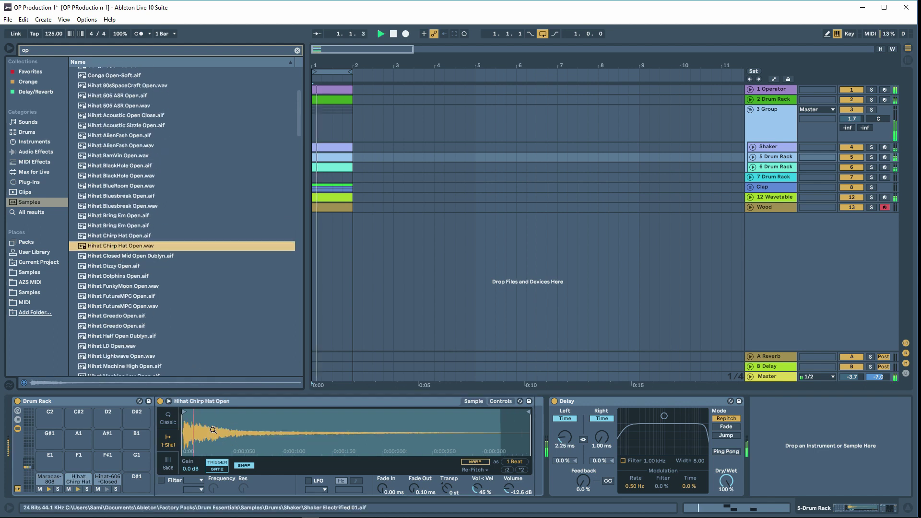
pyautogui.moveTo(508, 488); pyautogui.dragTo(507, 483)
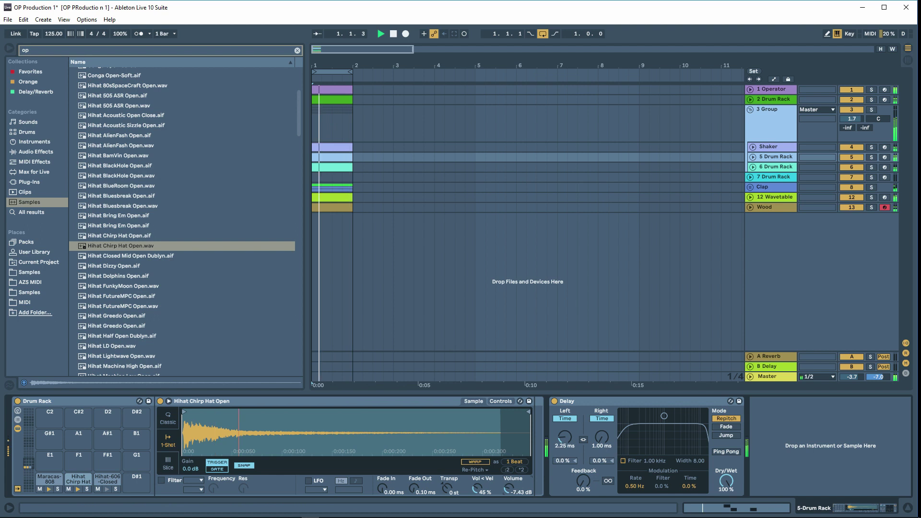
pyautogui.press('space')
# Audition the open hi-hat samples from Hihat Dizzy Open to Hihat MarsDisco Open.
pyautogui.click(125, 268)
pyautogui.click(126, 286)
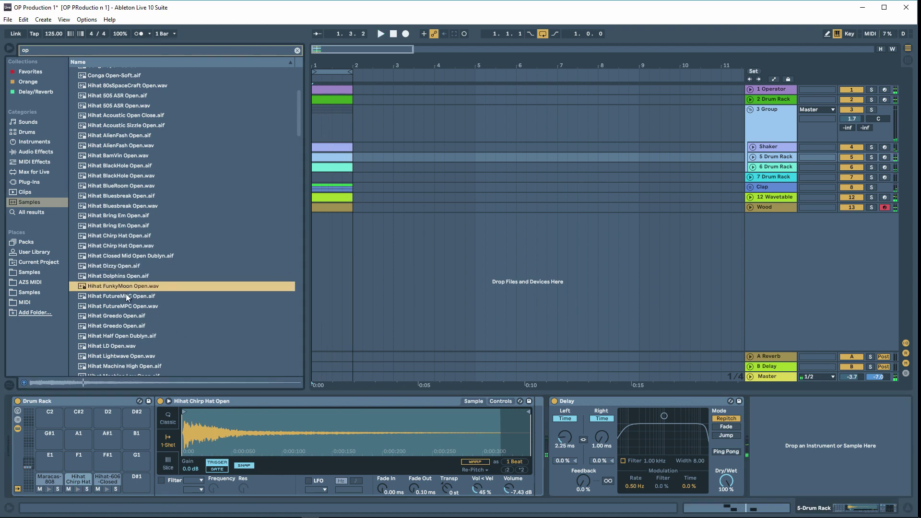
pyautogui.click(127, 296)
pyautogui.click(124, 316)
pyautogui.scroll(-2, 121, 305)
pyautogui.click(121, 305)
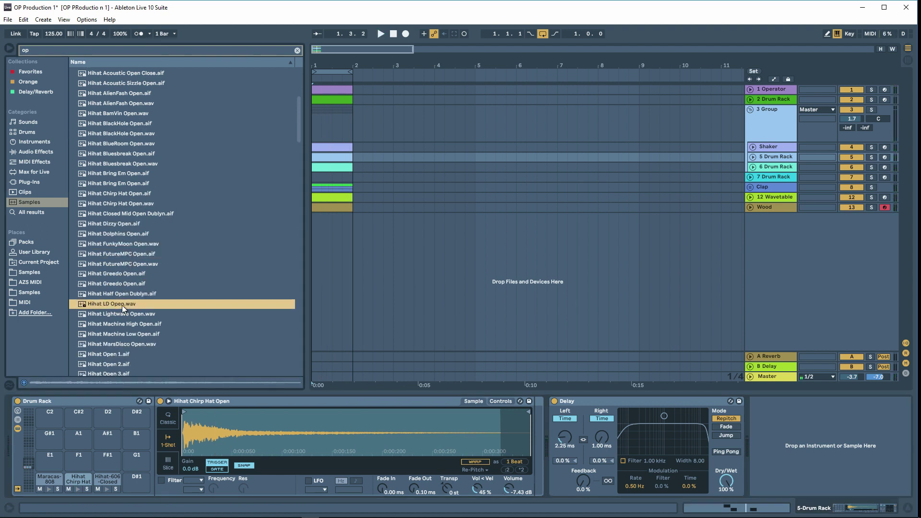
pyautogui.click(116, 314)
pyautogui.scroll(-2, 117, 310)
pyautogui.click(120, 294)
pyautogui.click(123, 303)
pyautogui.click(124, 311)
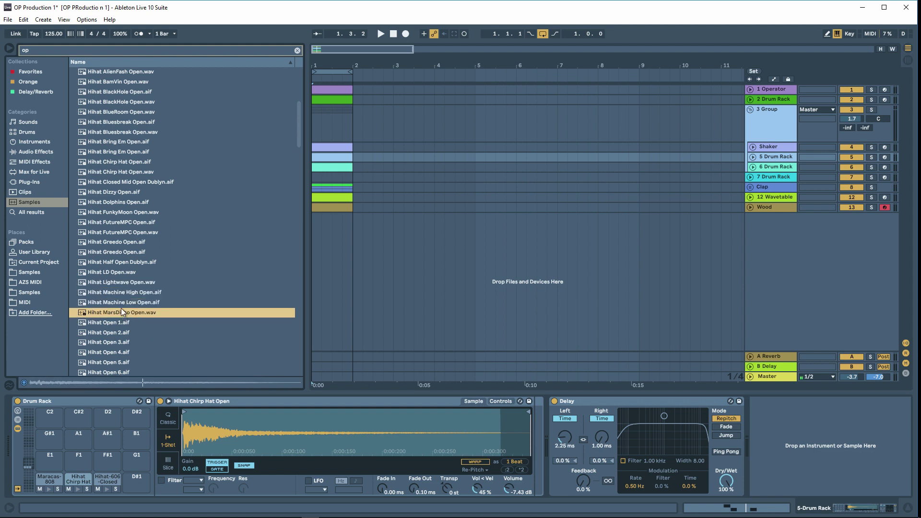
# Audition the numbered Hihat Open samples, followed by the 808 Onyx and Acoustified variants.
pyautogui.scroll(-2, 120, 308)
pyautogui.click(119, 292)
pyautogui.click(121, 311)
pyautogui.scroll(-2, 121, 316)
pyautogui.click(121, 310)
pyautogui.scroll(-2, 122, 317)
pyautogui.click(115, 289)
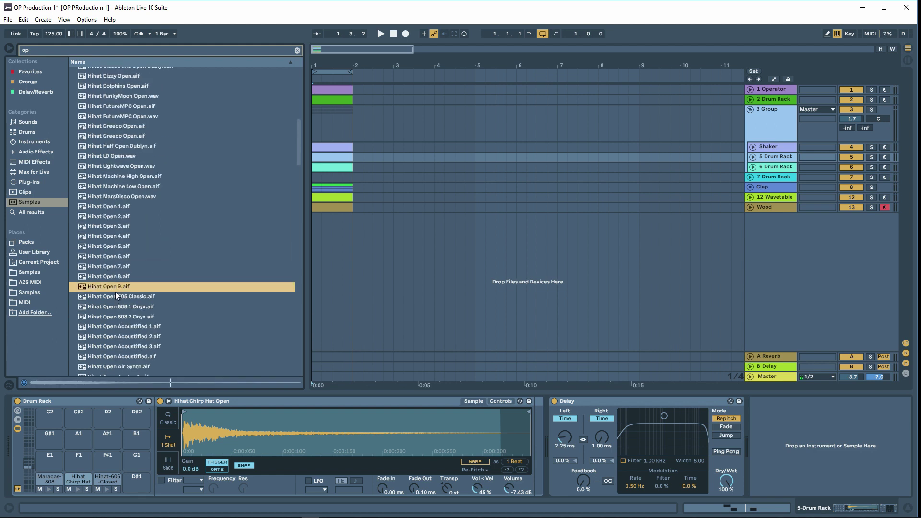
pyautogui.click(117, 310)
pyautogui.click(117, 316)
pyautogui.scroll(-2, 117, 314)
pyautogui.click(119, 305)
pyautogui.click(120, 317)
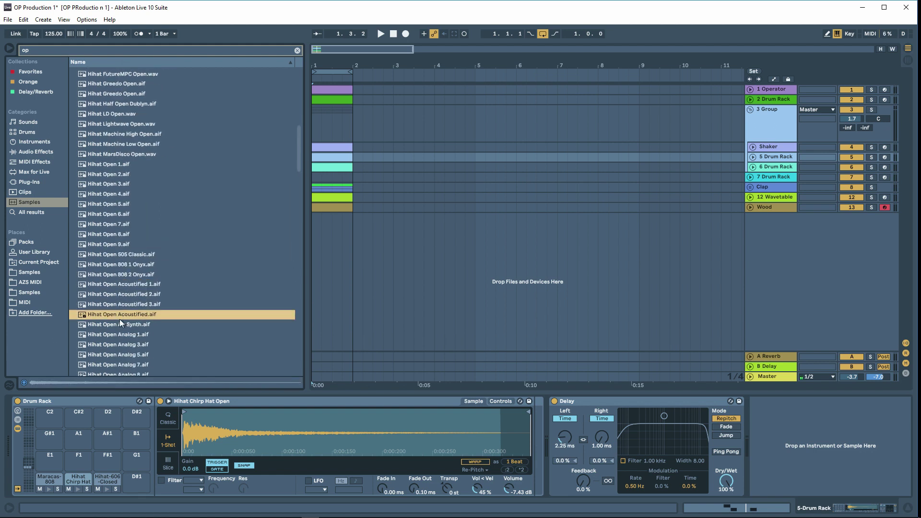
# Audition the Hihat Open Analog variants and the samples after them up to Hihat Open Combo Crackin.aif.
pyautogui.scroll(-4, 121, 316)
pyautogui.click(117, 292)
pyautogui.click(122, 302)
pyautogui.scroll(-2, 122, 301)
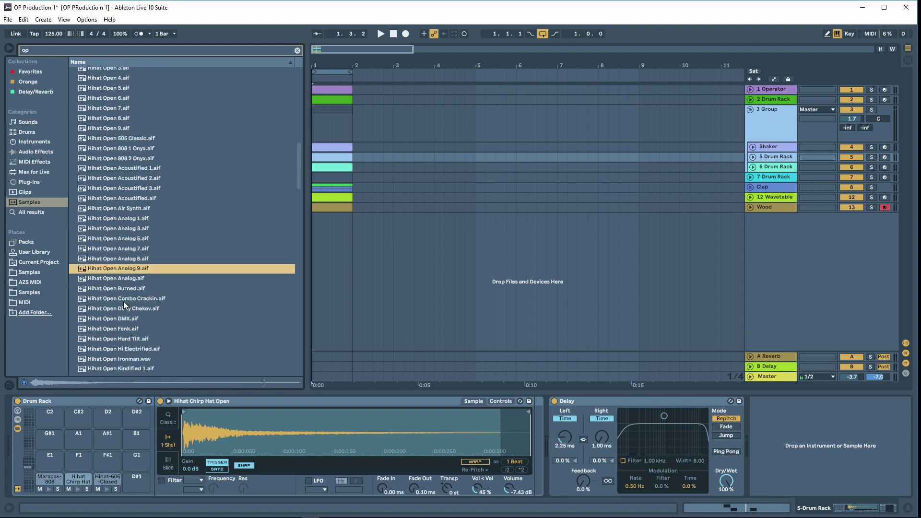
pyautogui.click(119, 282)
pyautogui.click(119, 288)
pyautogui.click(119, 298)
pyautogui.scroll(-4, 119, 309)
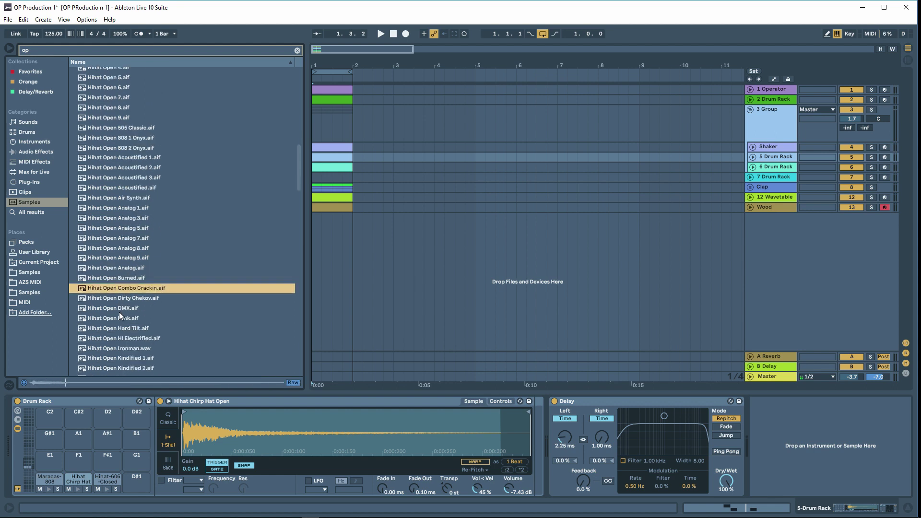
# Audition further open hi-hats, including Hihat Open Late Nite.aif, up to Hihat Open Noise 1.aif.
pyautogui.click(117, 297)
pyautogui.click(120, 304)
pyautogui.click(123, 315)
pyautogui.scroll(-3, 122, 310)
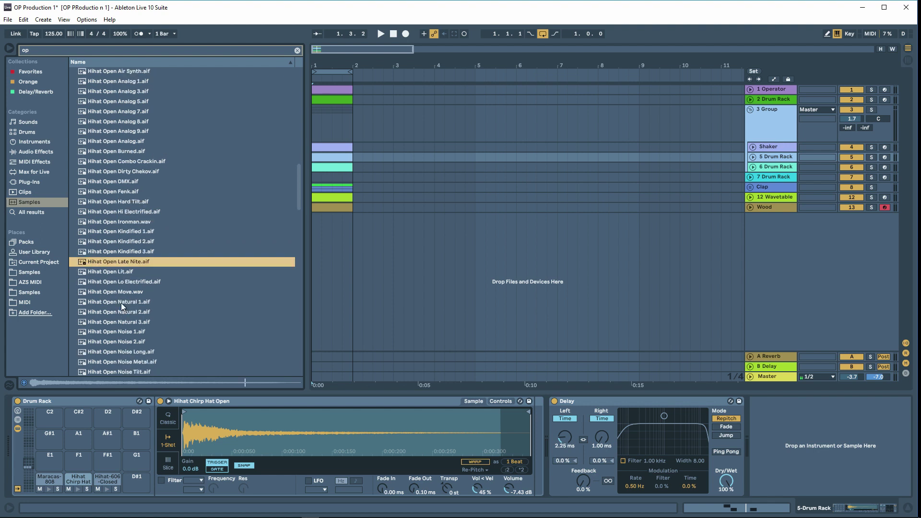
pyautogui.click(121, 303)
pyautogui.click(121, 312)
pyautogui.scroll(-2, 121, 311)
pyautogui.click(121, 292)
pyautogui.scroll(-2, 121, 307)
pyautogui.scroll(-1, 121, 315)
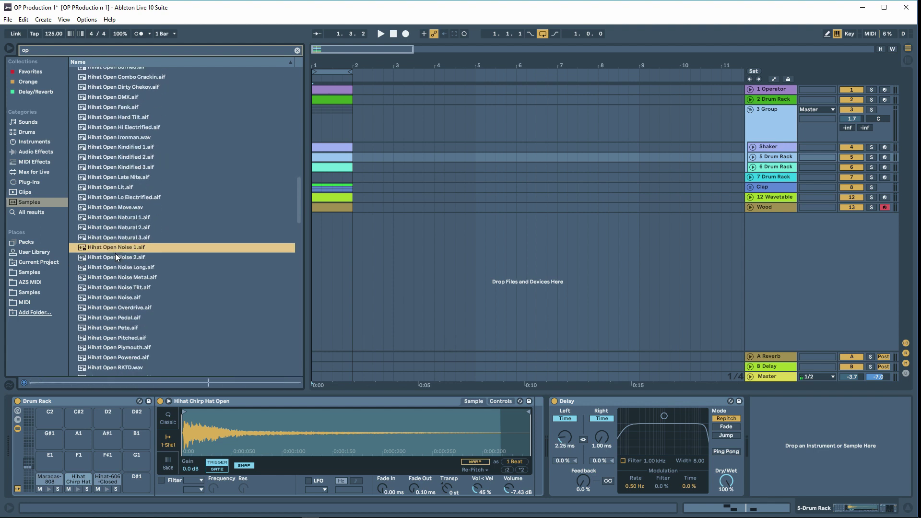
# Load Hihat Open Noise 1.aif onto the shaker pad at 1.71 dB and set the Delay times to 1.00 ms left and 2.54 ms right.
pyautogui.moveTo(115, 247); pyautogui.dragTo(376, 462)
pyautogui.press('space')
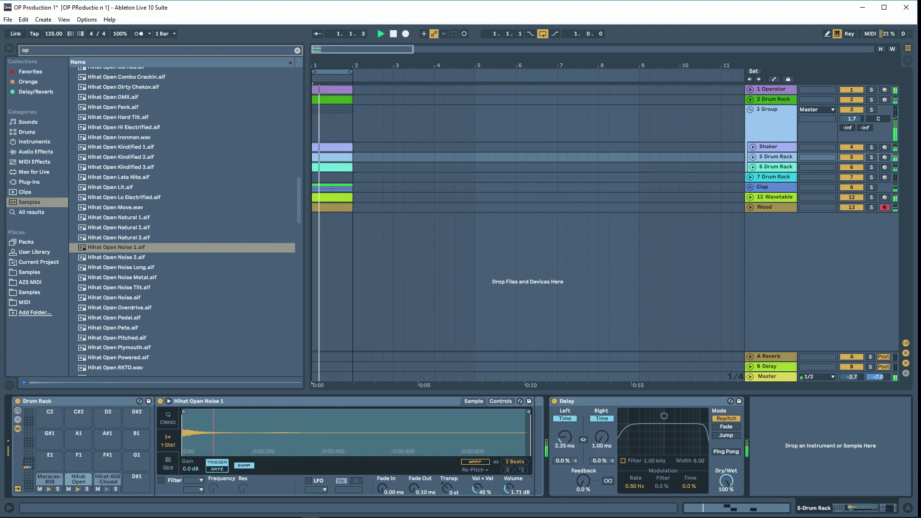
pyautogui.press('space')
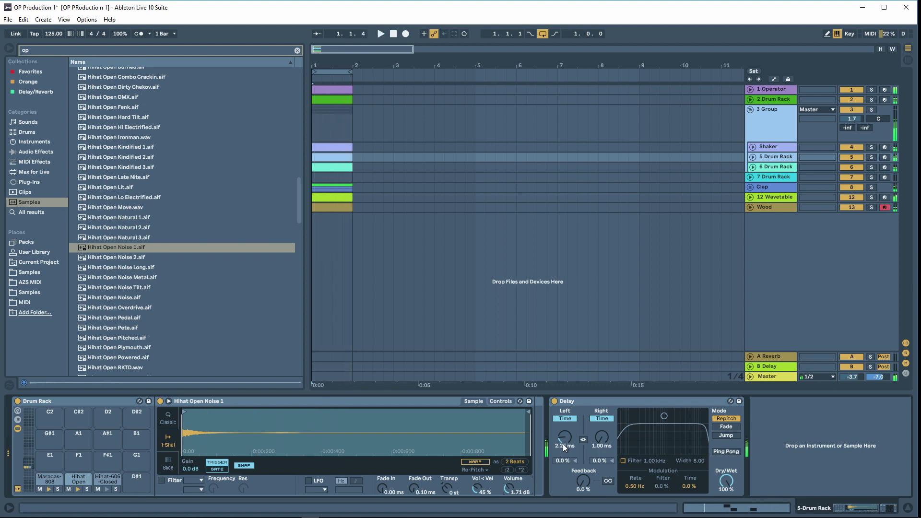
pyautogui.press('space')
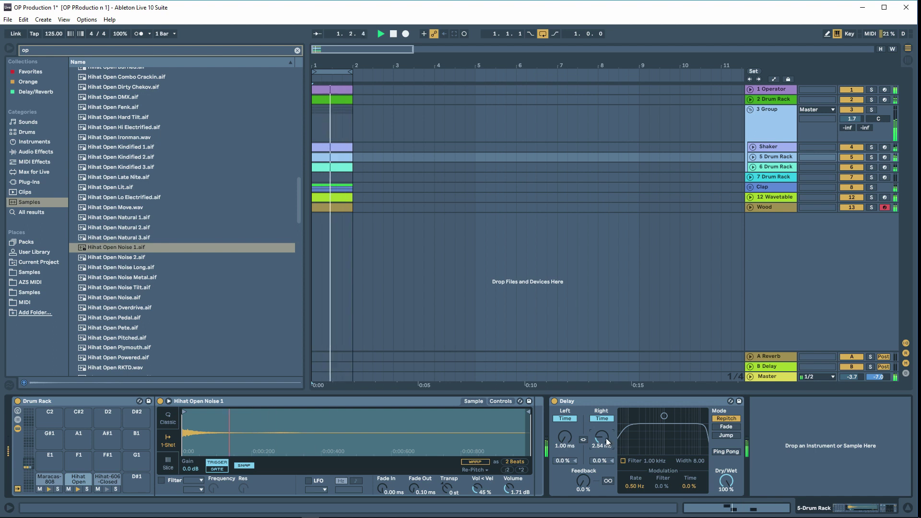
# With the Wood track selected, clear the browser's sample search and hide the browser while the loop plays.
pyautogui.click(434, 208)
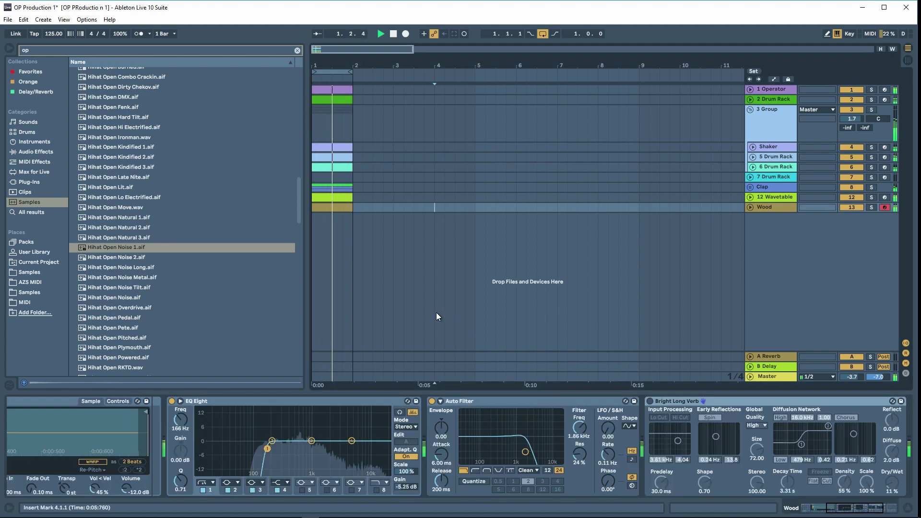
pyautogui.click(296, 51)
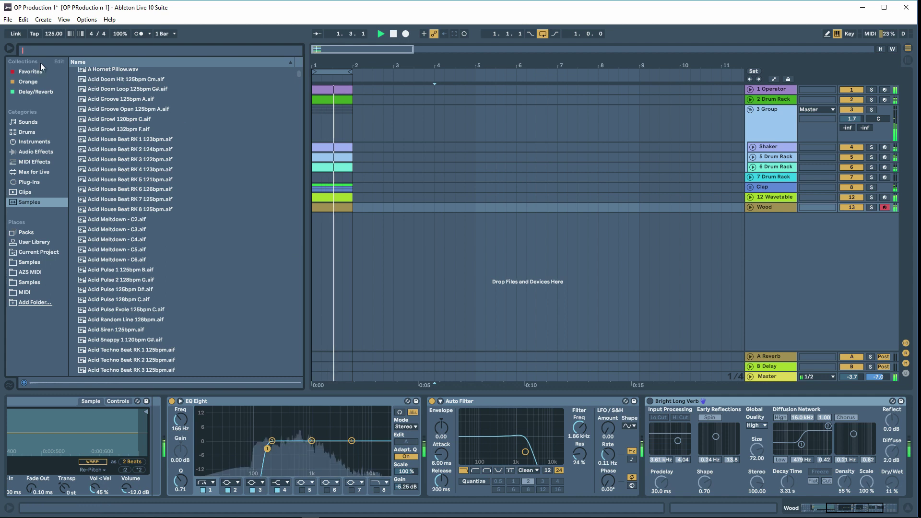
pyautogui.click(9, 48)
pyautogui.click(193, 207)
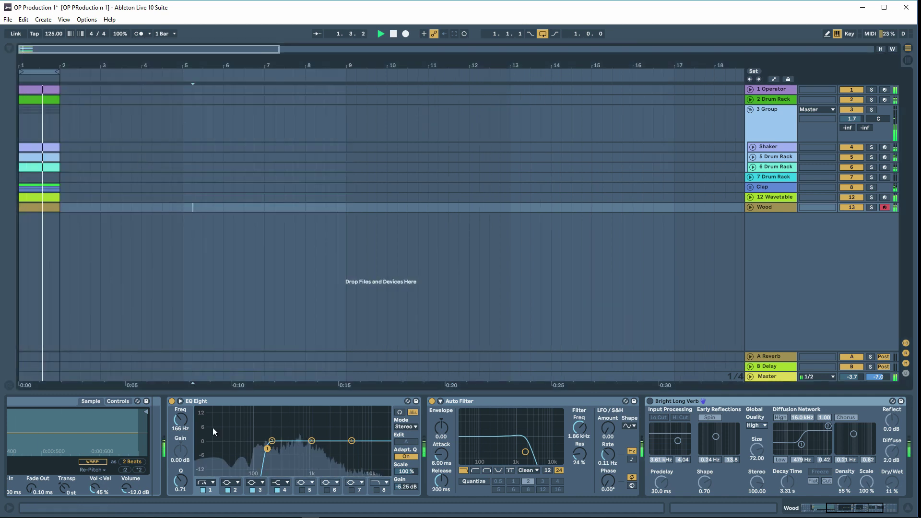
pyautogui.click(152, 206)
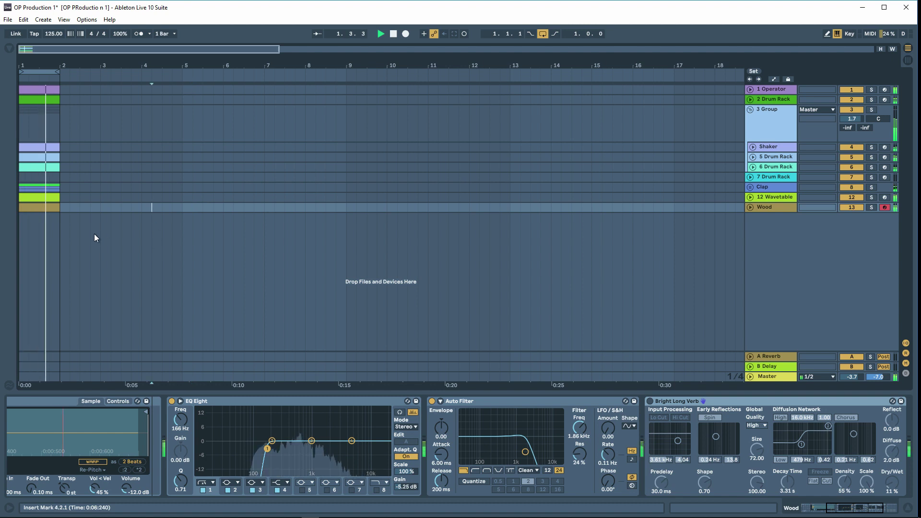
# Stop playback, show the browser again and list the available instruments.
pyautogui.click(9, 48)
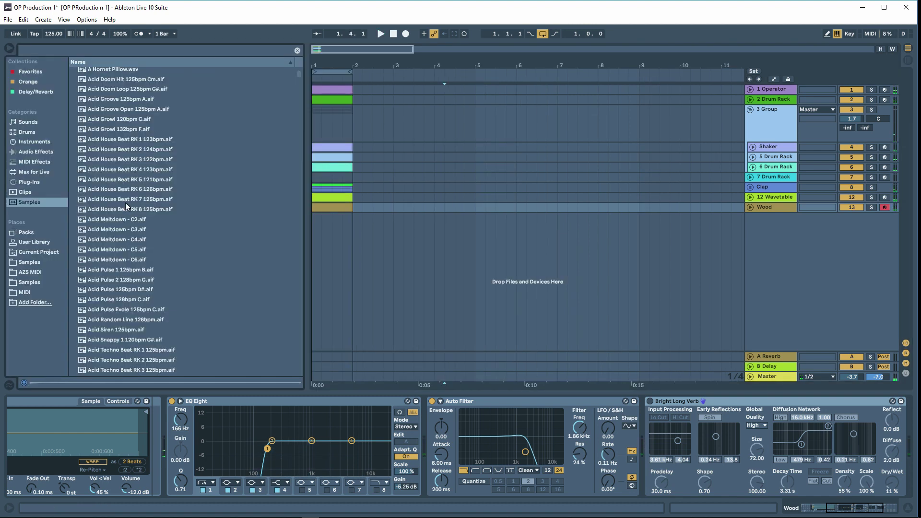
pyautogui.click(51, 151)
pyautogui.click(49, 144)
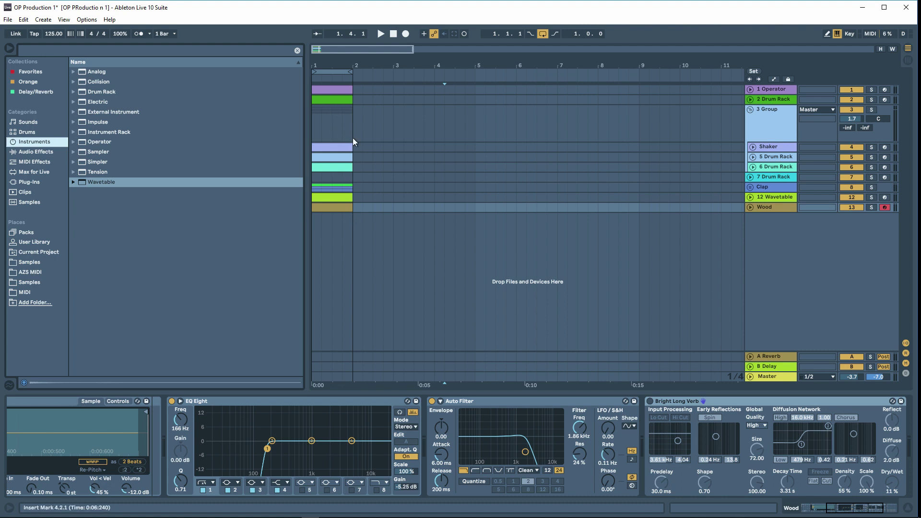
pyautogui.moveTo(355, 235); pyautogui.dragTo(314, 157)
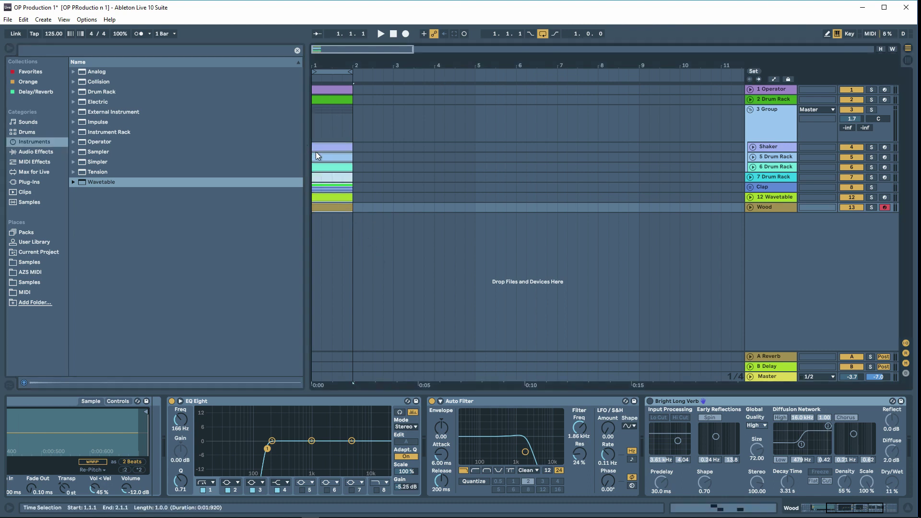
pyautogui.click(343, 207)
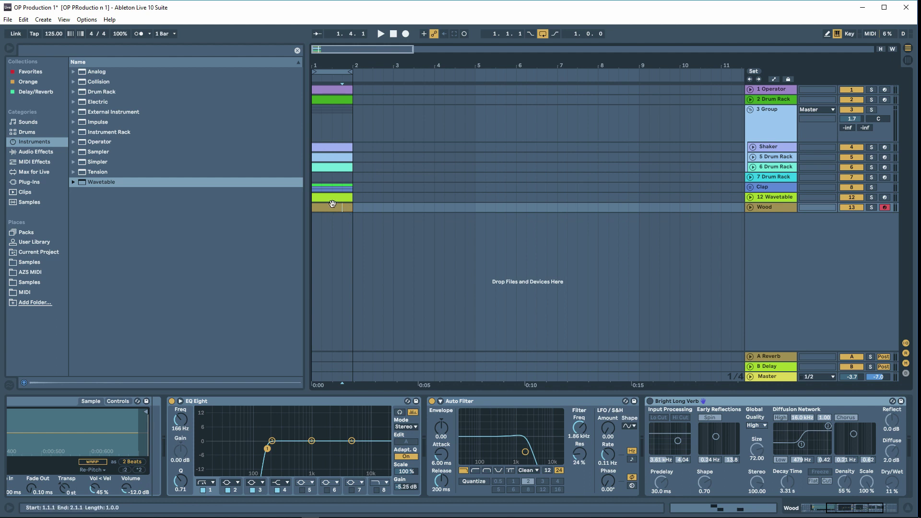
# Move the 12 Wavetable clip to bar 9 and extend it to four bars, ending at 13.1.1.
pyautogui.moveTo(332, 199); pyautogui.dragTo(639, 197)
pyautogui.moveTo(510, 198); pyautogui.dragTo(671, 196)
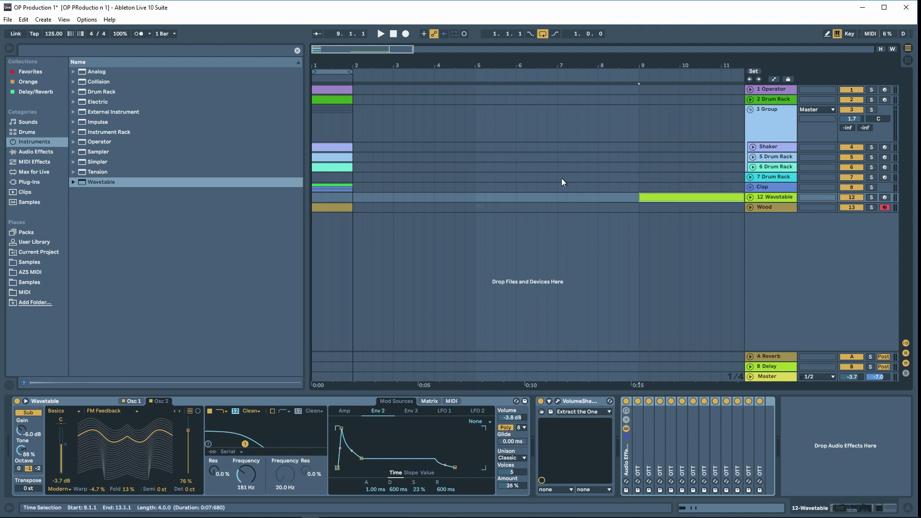
pyautogui.moveTo(389, 68); pyautogui.dragTo(389, 58)
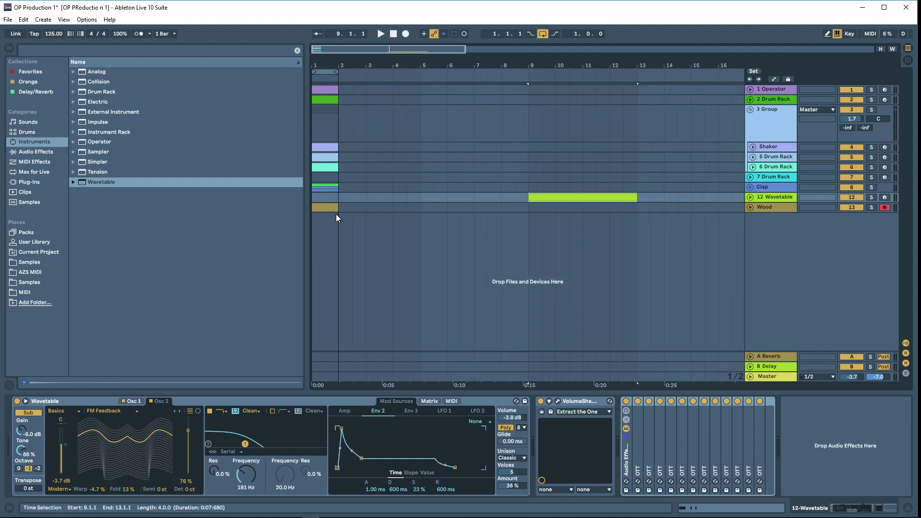
# Duplicate the one-bar loop on the other tracks until it fills the arrangement from bar 1 up to bar 9.
pyautogui.moveTo(336, 214); pyautogui.dragTo(300, 88)
pyautogui.hotkey('ctrl', 'd')
pyautogui.hotkey('ctrl', 'd')
pyautogui.hotkey('ctrl', 'd')
pyautogui.hotkey('ctrl', 'd')
pyautogui.hotkey('ctrl', 'd')
pyautogui.hotkey('ctrl', 'd')
pyautogui.hotkey('ctrl', 'd')
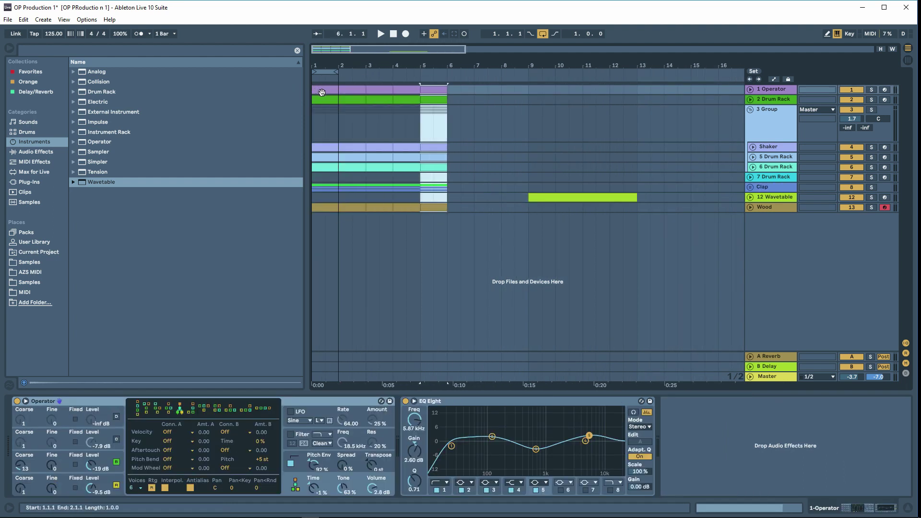
pyautogui.click(562, 116)
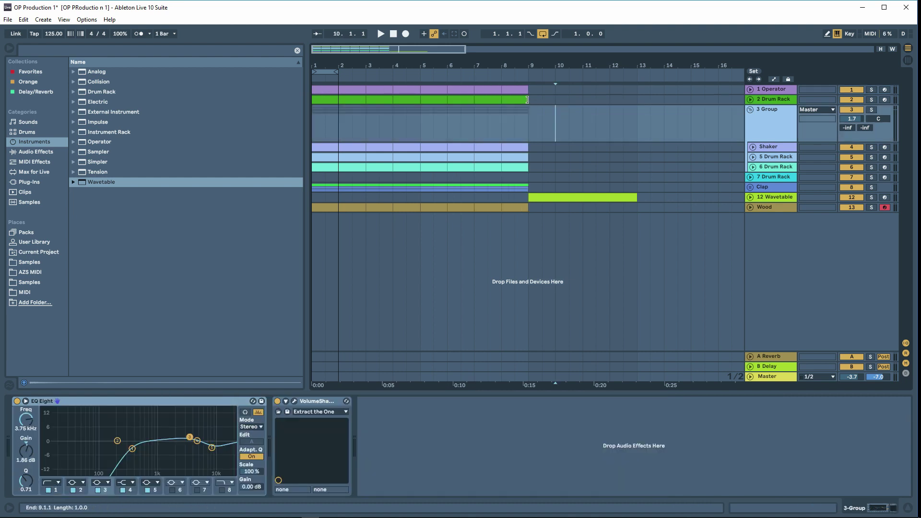
# Duplicate the 1 Operator and 2 Drum Rack clips from bars 5–8 up to bar 13 and set the arrangement loop from bar 5 to 13.
pyautogui.moveTo(527, 106); pyautogui.dragTo(424, 89)
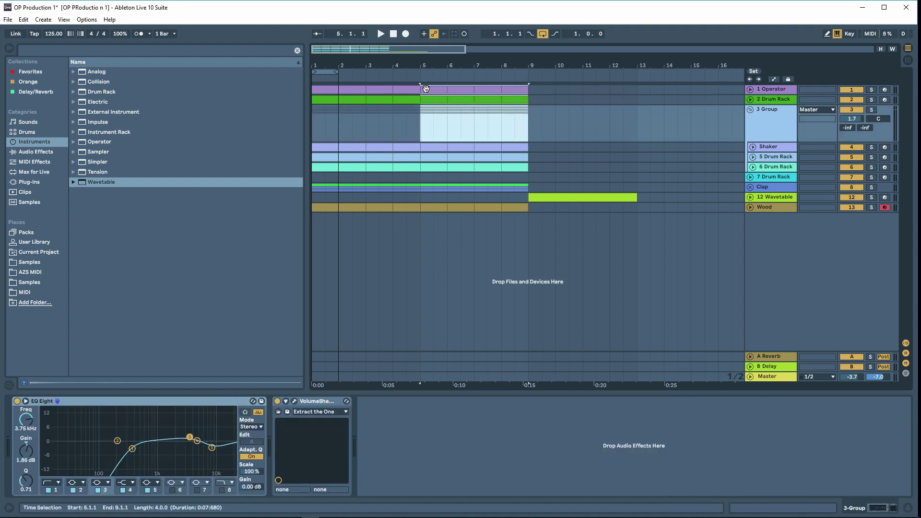
pyautogui.hotkey('ctrl', 'd')
pyautogui.click(462, 108)
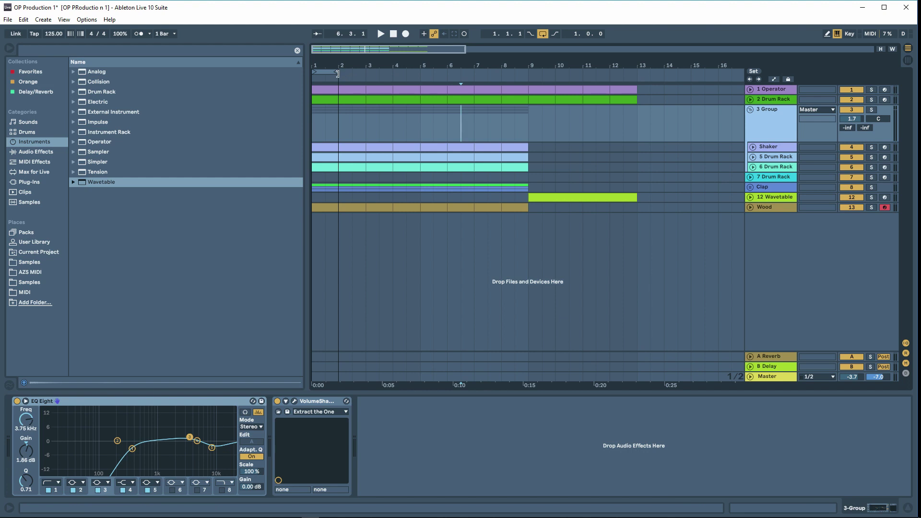
pyautogui.moveTo(337, 73); pyautogui.dragTo(642, 77)
pyautogui.moveTo(316, 72); pyautogui.dragTo(421, 72)
# Duplicate the last four bars of Wood clips so that the track continues up to bar 13.
pyautogui.click(518, 210)
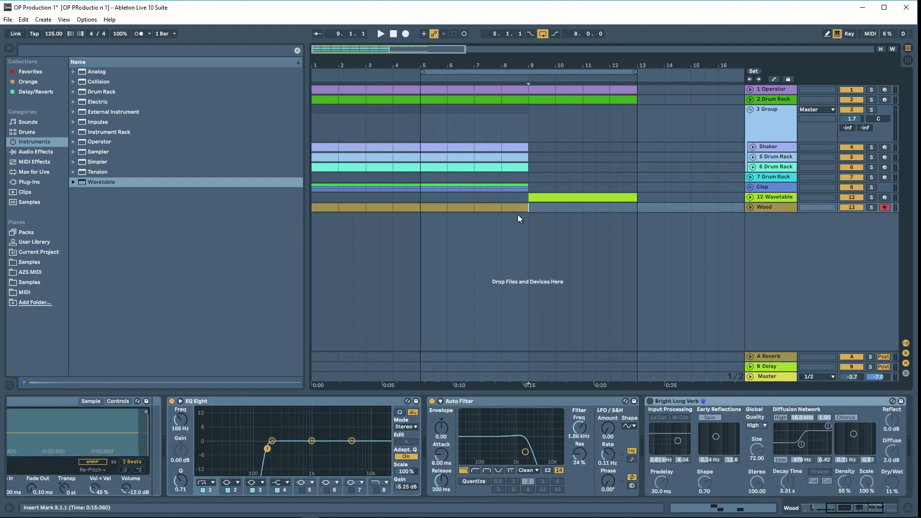
pyautogui.moveTo(520, 214); pyautogui.dragTo(418, 205)
pyautogui.hotkey('ctrl', 'd')
pyautogui.click(512, 225)
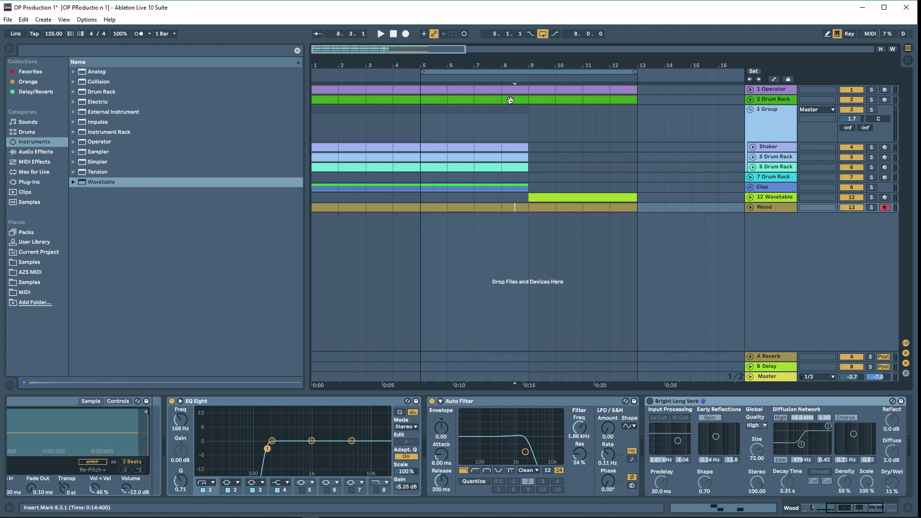
# Group the 1 Operator and 2 Drum Rack tracks and name the group Kick Group.
pyautogui.click(768, 98)
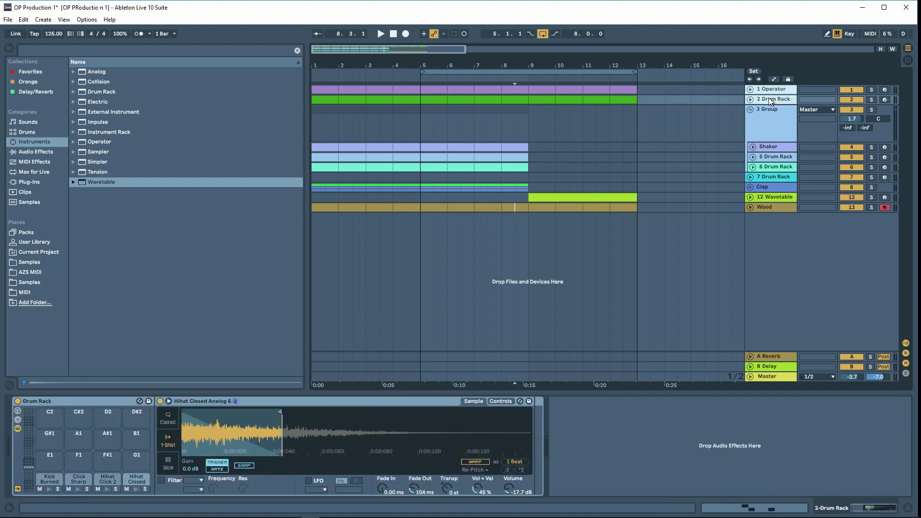
pyautogui.hotkey('ctrl', 'g')
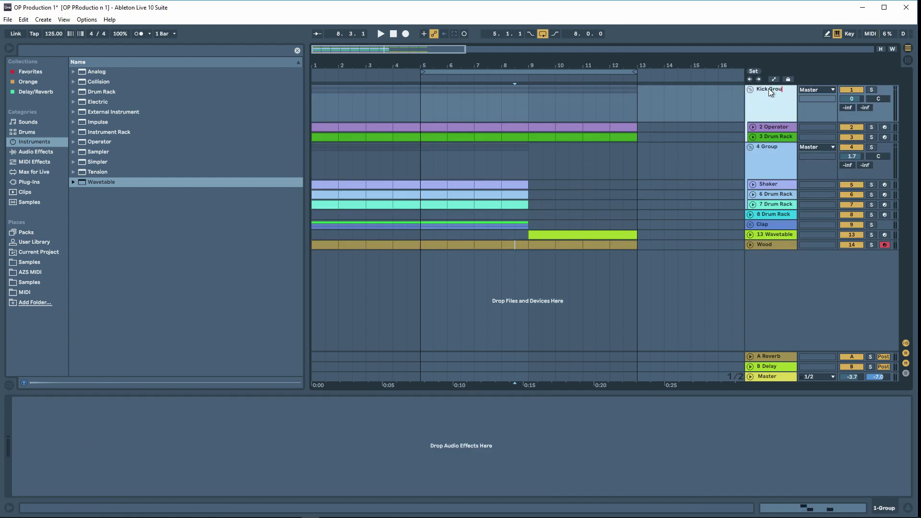
pyautogui.write('p')
pyautogui.press('Return')
# Rename the 4 Group track as Hihats and fold the group.
pyautogui.click(765, 127)
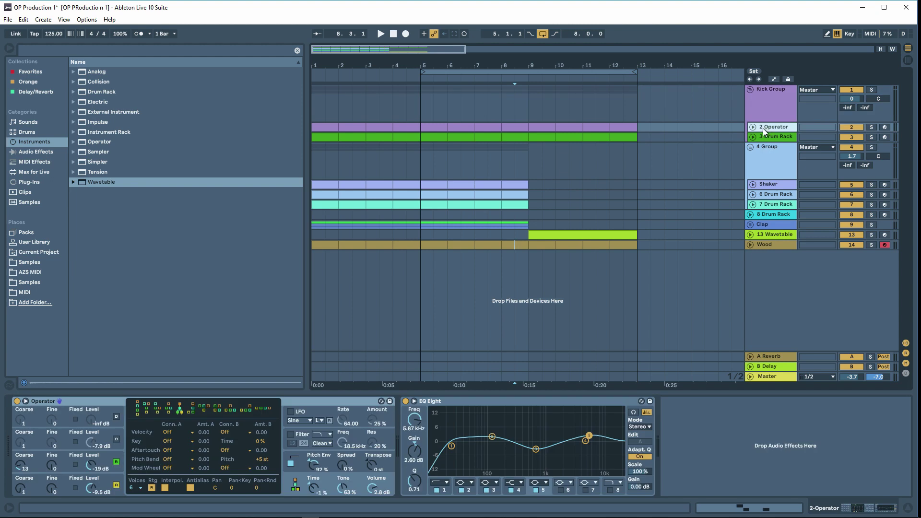
pyautogui.click(766, 136)
pyautogui.click(767, 149)
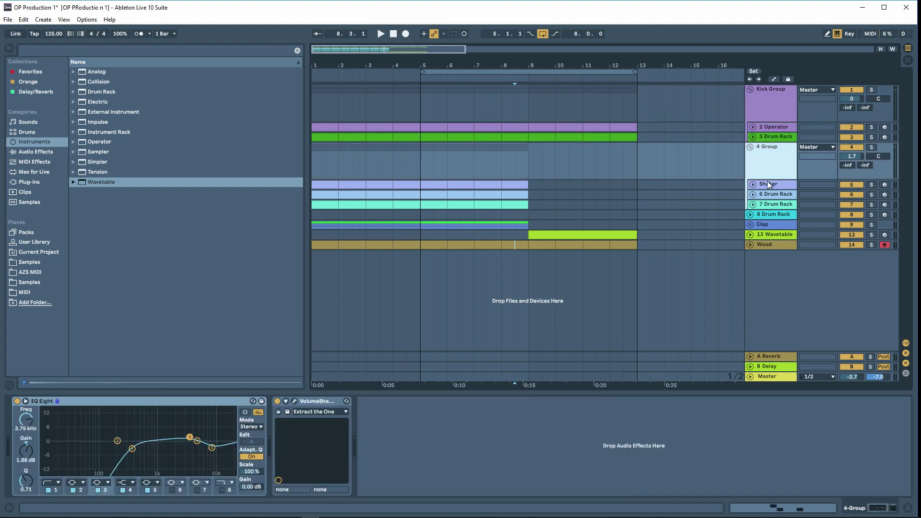
pyautogui.doubleClick(766, 147)
pyautogui.click(751, 146)
# Insert an empty half-bar MIDI clip from 5.1.1 to 5.3.1 on 8 Drum Rack and set its fixed grid to 1/16.
pyautogui.click(759, 158)
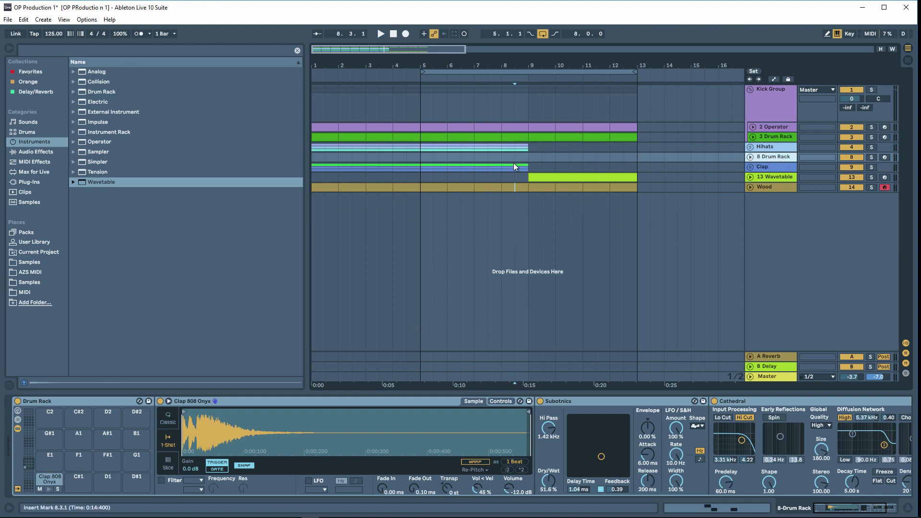
pyautogui.moveTo(420, 157); pyautogui.dragTo(432, 157)
pyautogui.hotkey('ctrl', 'shift', 'm')
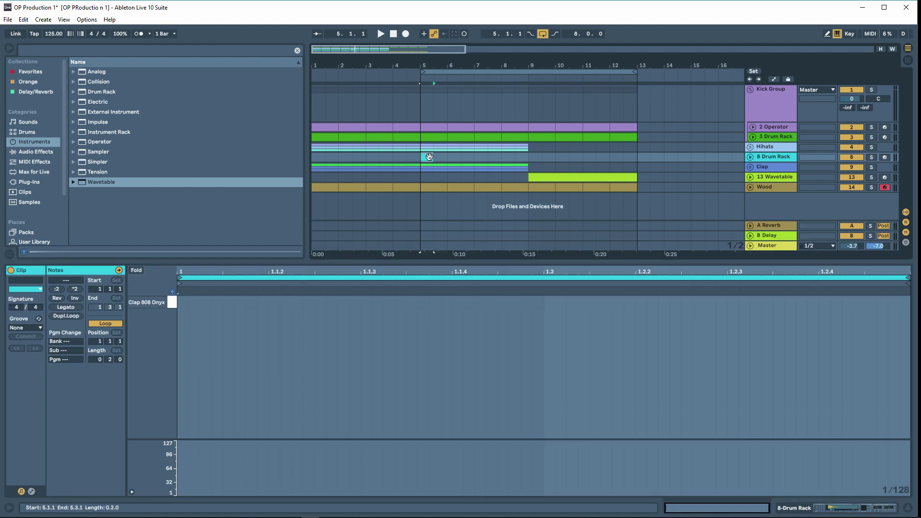
pyautogui.rightClick(346, 314)
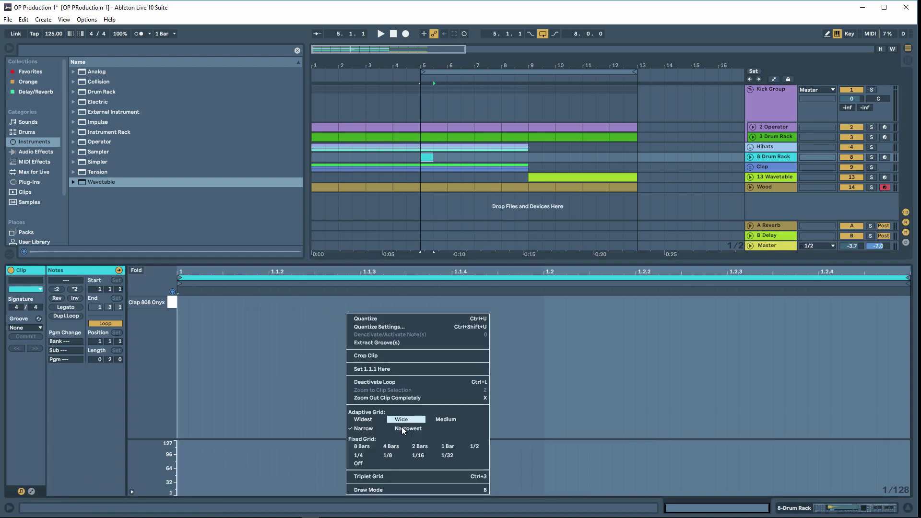
pyautogui.click(417, 457)
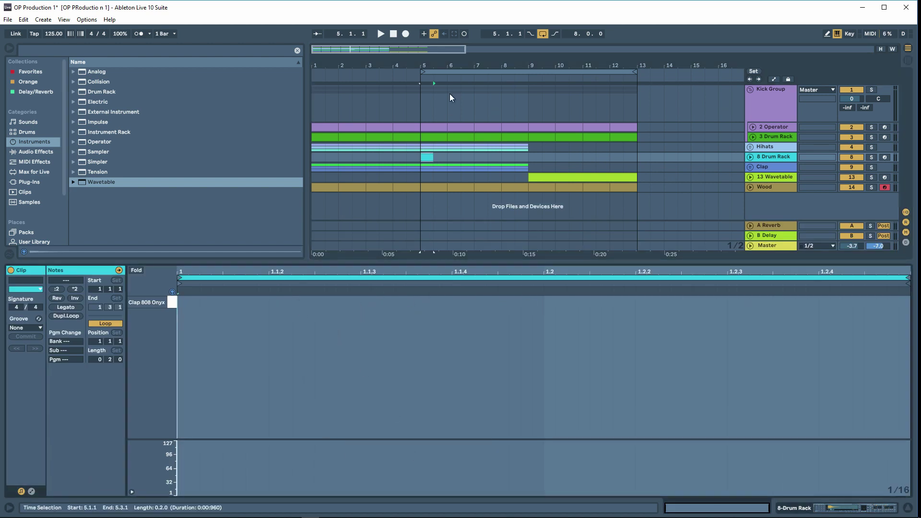
# Add a sixteenth Clap 808 Onyx note to the new clip during playback and move it to 1.2.4.
pyautogui.click(421, 99)
pyautogui.click(426, 158)
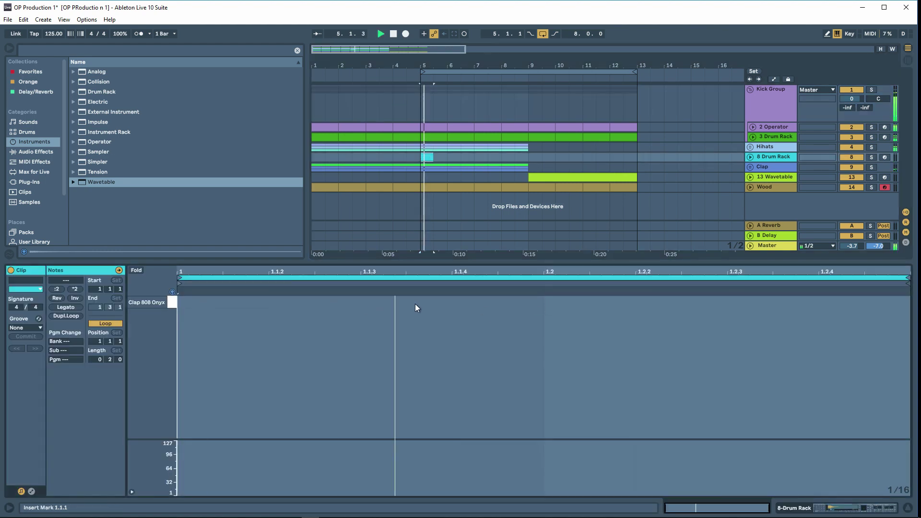
pyautogui.doubleClick(545, 302)
pyautogui.press('space')
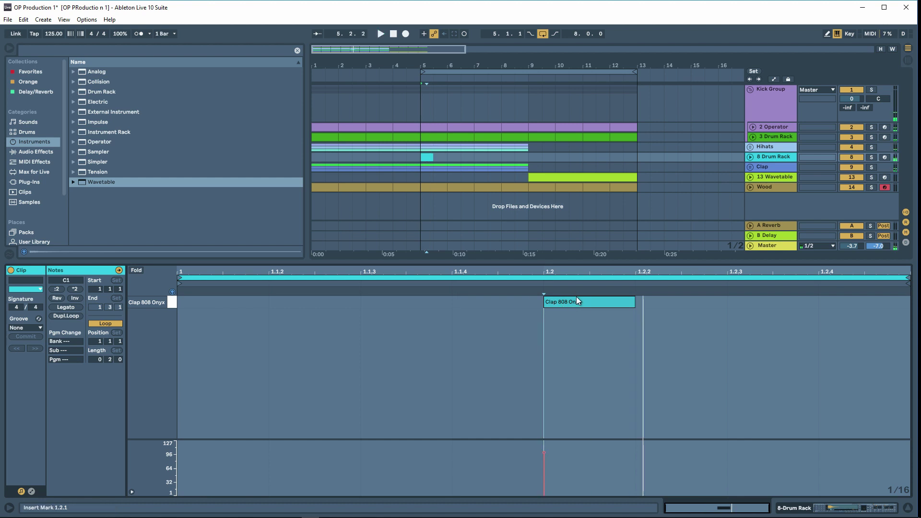
pyautogui.moveTo(578, 301); pyautogui.dragTo(855, 307)
# Move the 8 Drum Rack clip to 8.3.1 so it ends at bar 9, and play through the transition into the Wavetable clip.
pyautogui.moveTo(428, 156); pyautogui.dragTo(531, 162)
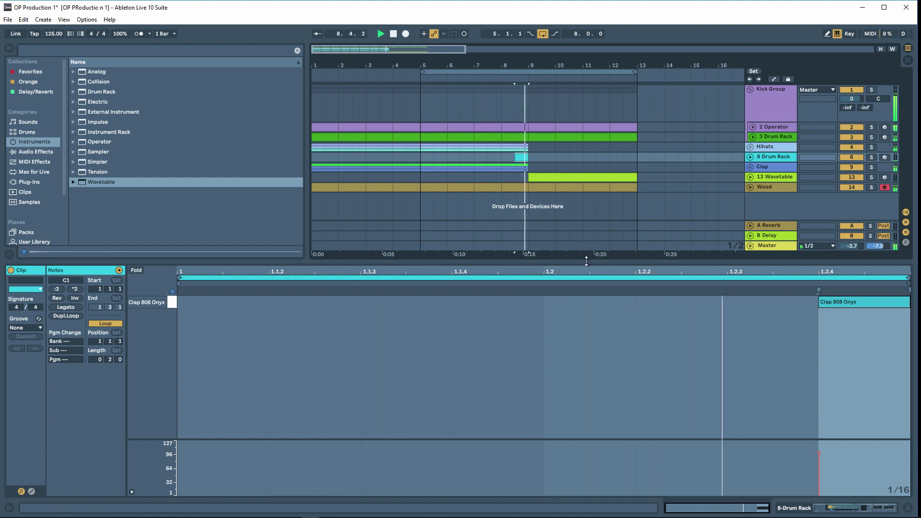
pyautogui.hotkey('shift', 'Tab')
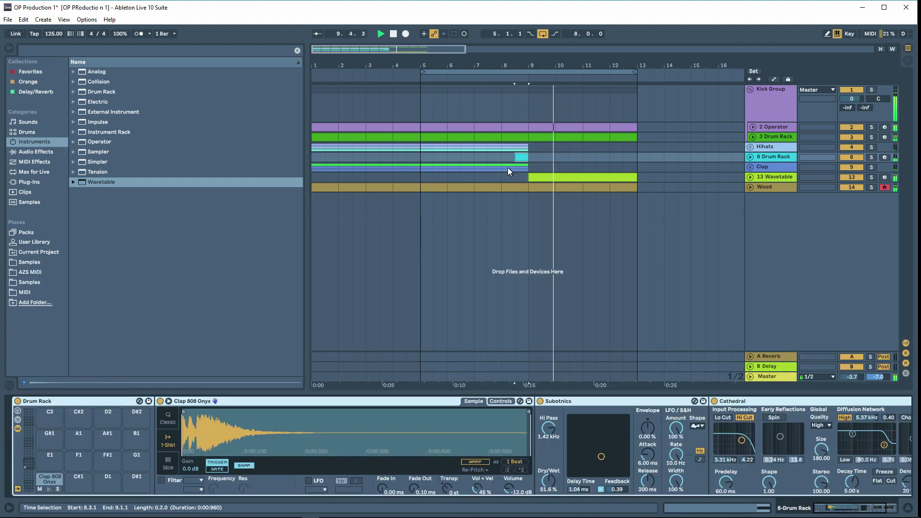
pyautogui.click(550, 178)
pyautogui.press('space')
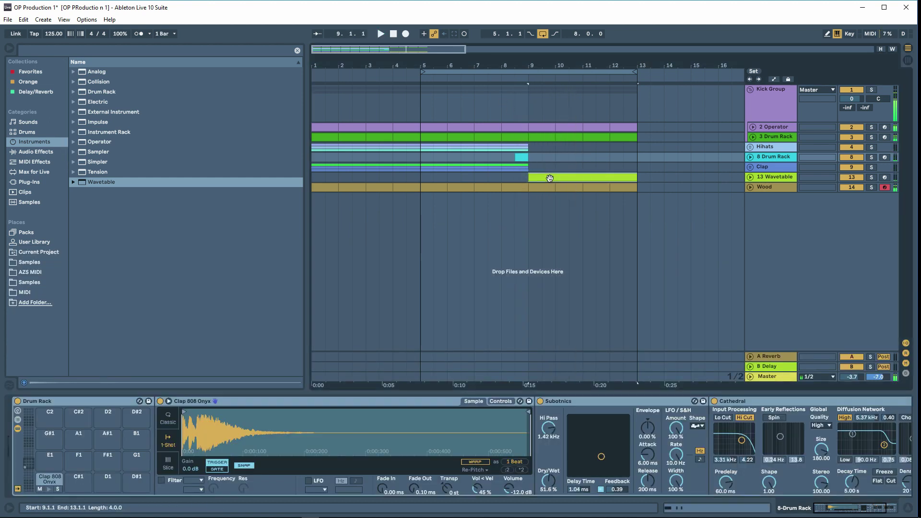
# In the 13 Wavetable clip, duplicate the three E1 notes into bar 2 and delete the long first note of the copy.
pyautogui.doubleClick(550, 178)
pyautogui.click(362, 376)
pyautogui.moveTo(330, 365); pyautogui.dragTo(52, 400)
pyautogui.hotkey('ctrl', 'd')
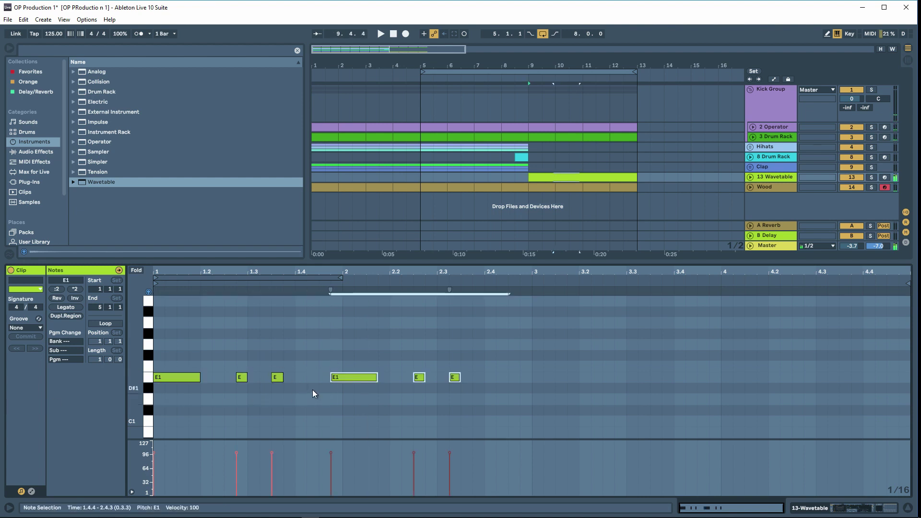
pyautogui.moveTo(337, 377); pyautogui.dragTo(350, 378)
pyautogui.click(351, 378)
pyautogui.press('Delete')
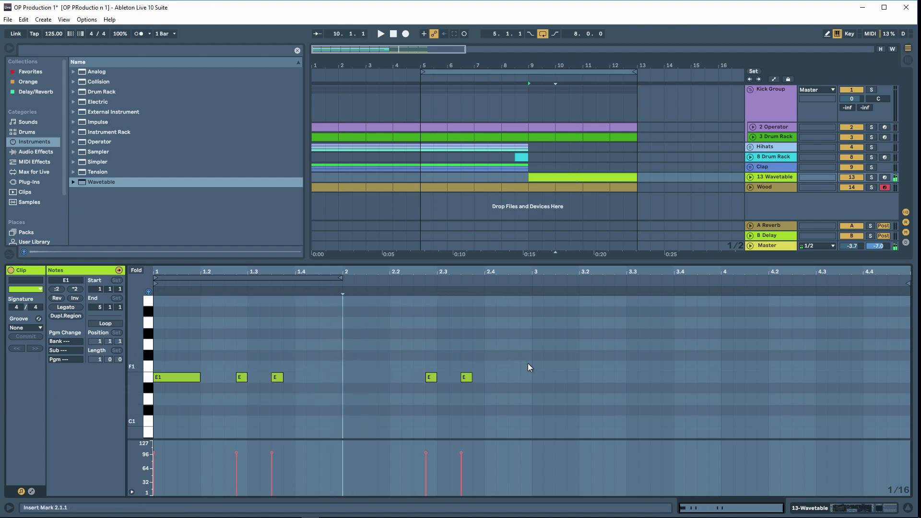
# Duplicate the two-bar E1 note pattern into bars 3 and 4 of the Wavetable clip and play it back.
pyautogui.moveTo(528, 364); pyautogui.dragTo(28, 394)
pyautogui.hotkey('ctrl', 'd')
pyautogui.press('space')
pyautogui.click(511, 370)
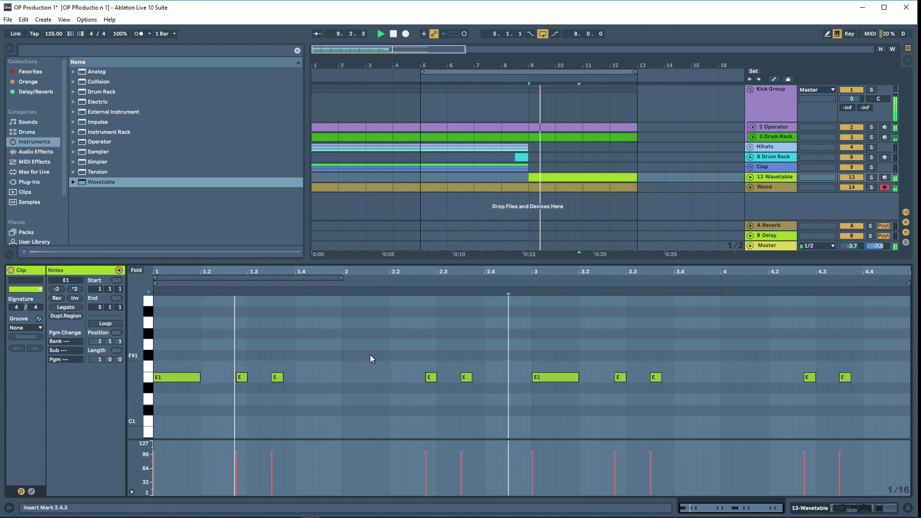
pyautogui.click(370, 355)
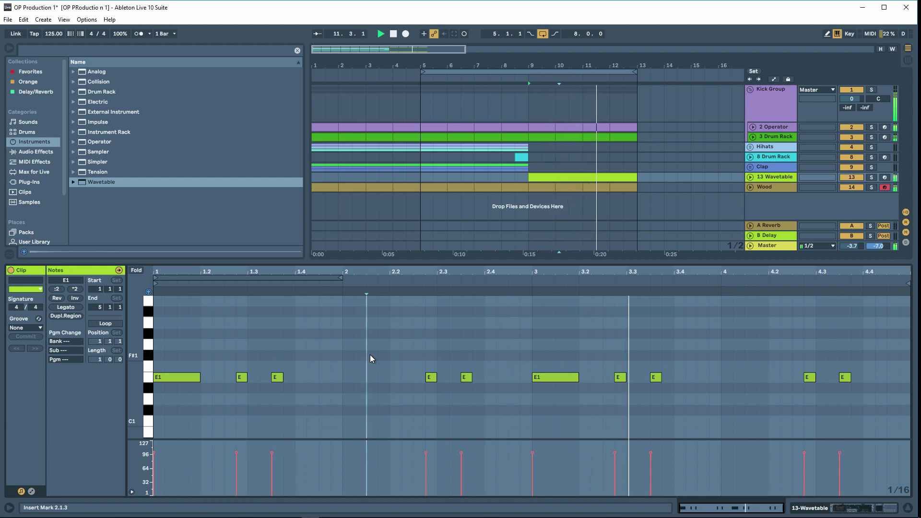
# Save the project, restart playback and return to the device view of 13 Wavetable.
pyautogui.hotkey('ctrl', 's')
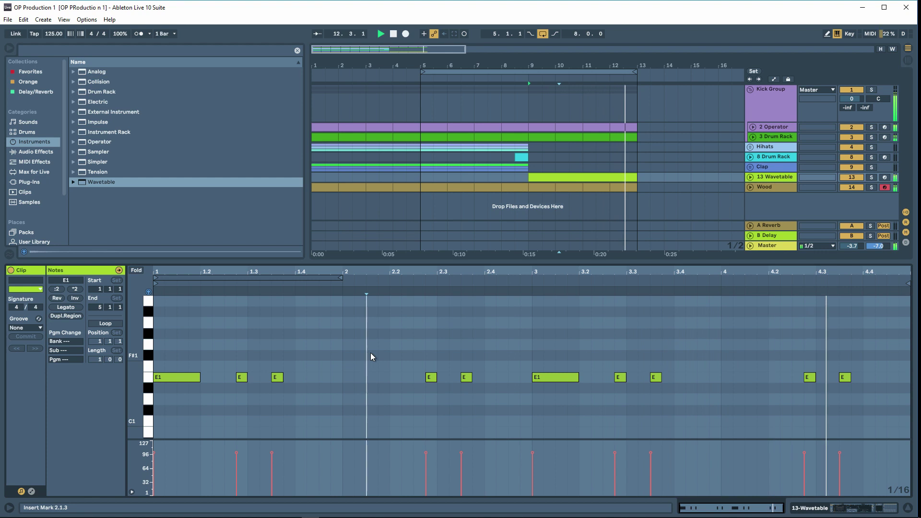
pyautogui.press('space')
pyautogui.hotkey('shift', 'Tab')
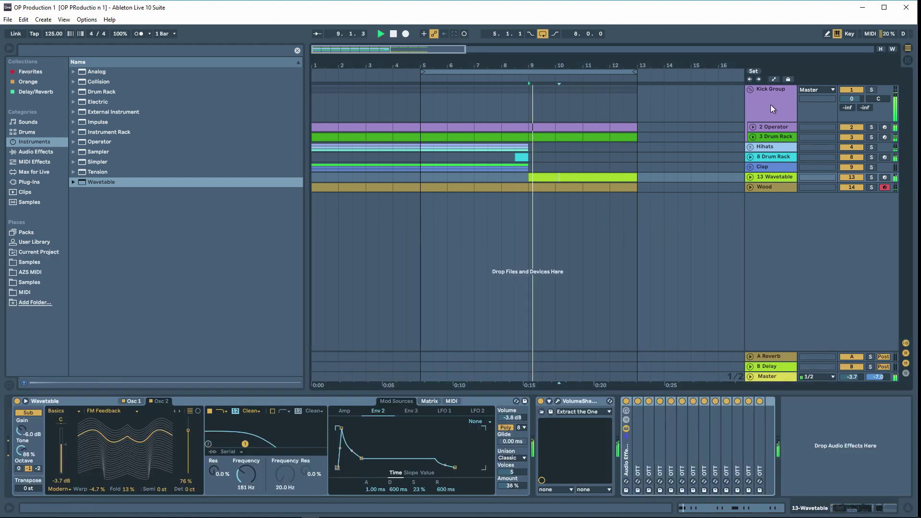
# Add an Auto Filter to the Kick Group, set it to high-pass and lower its resonance to 0.0 %.
pyautogui.click(771, 102)
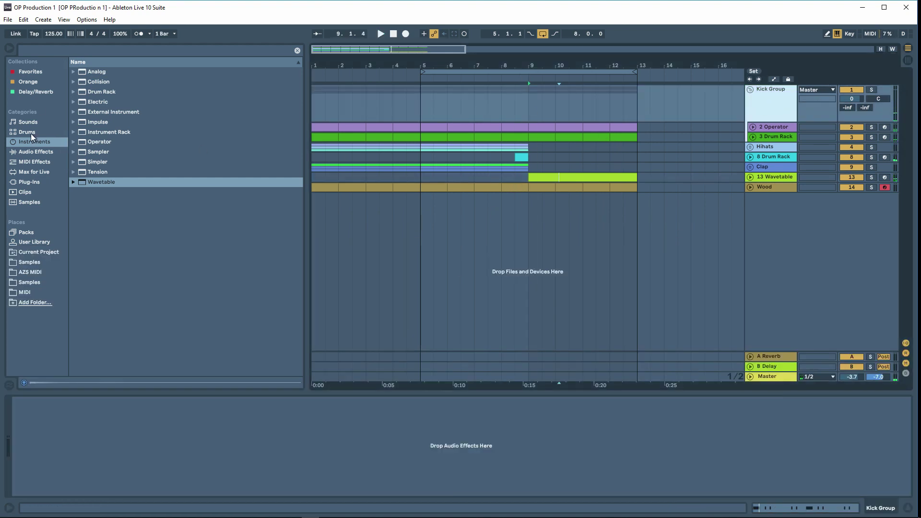
pyautogui.click(34, 152)
pyautogui.scroll(-3, 85, 99)
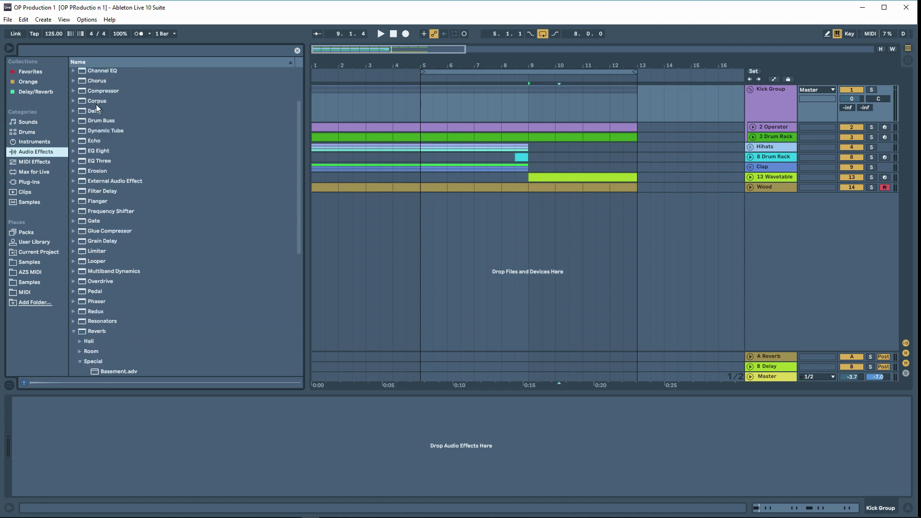
pyautogui.scroll(3, 99, 106)
pyautogui.moveTo(102, 92); pyautogui.dragTo(169, 499)
pyautogui.click(59, 470)
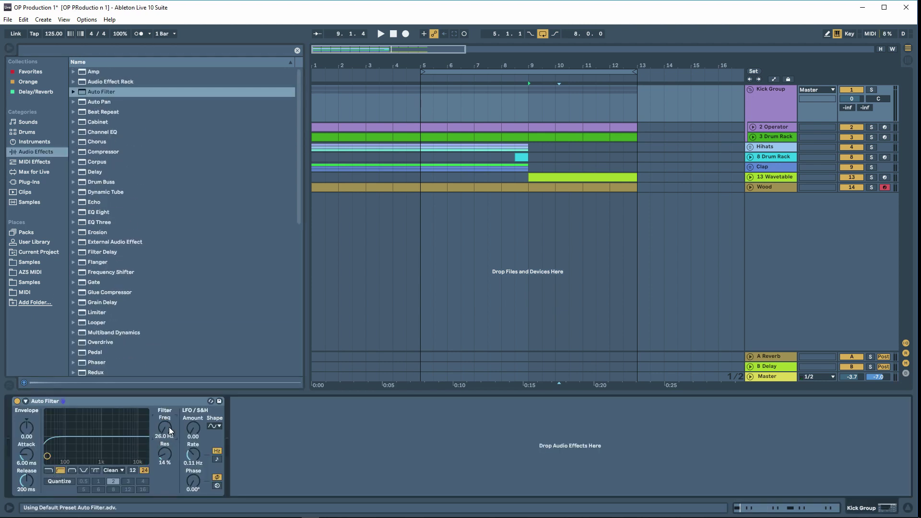
pyautogui.moveTo(171, 452); pyautogui.dragTo(171, 480)
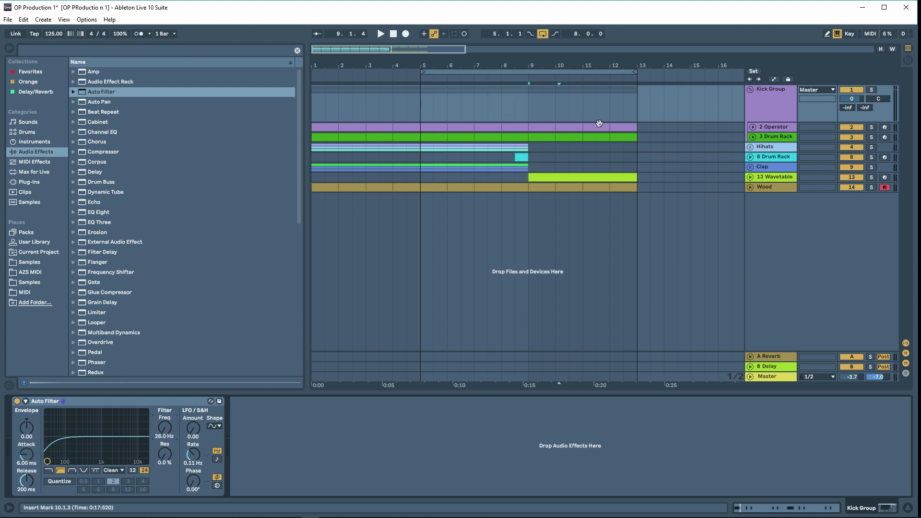
# Automate the Auto Filter frequency with the grid off, rising from bar 8 to about 938 Hz and dropping to 26.0 Hz at bar 9.
pyautogui.rightClick(165, 426)
pyautogui.click(192, 430)
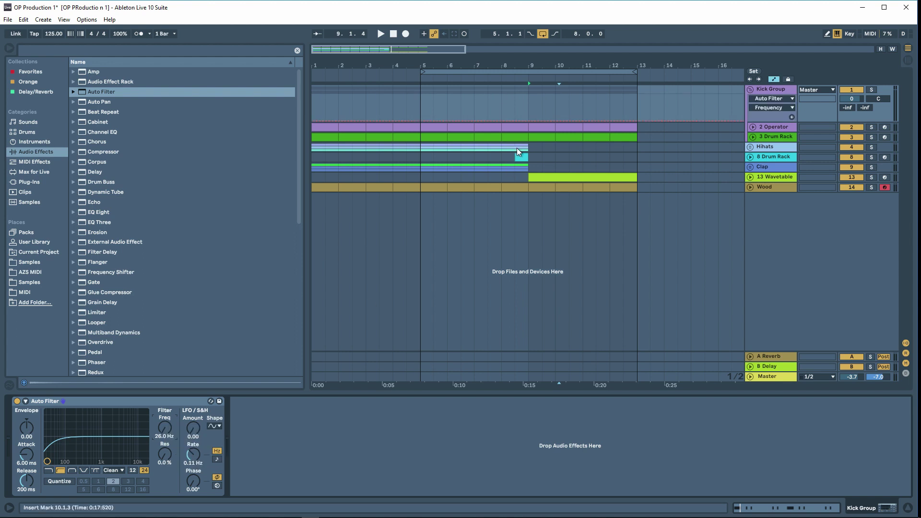
pyautogui.click(501, 120)
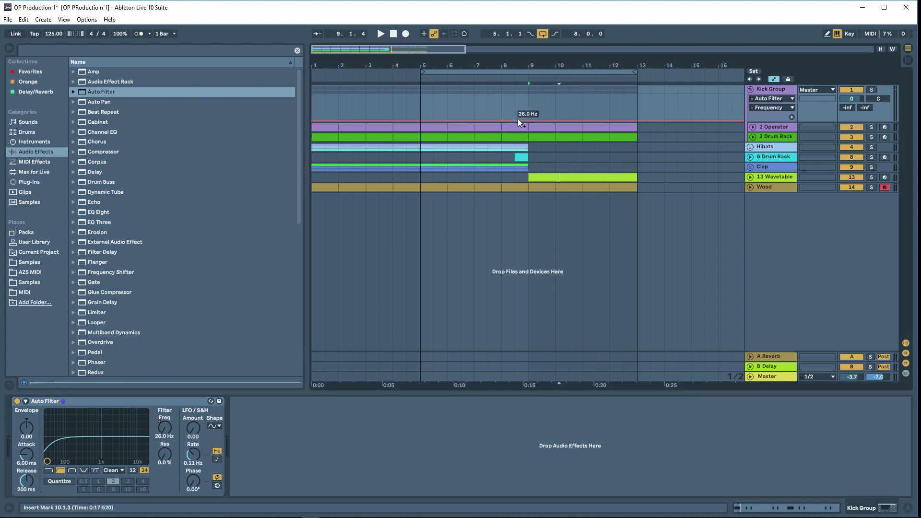
pyautogui.moveTo(522, 120)
pyautogui.mouseDown()
pyautogui.moveTo(522, 102)
pyautogui.moveTo(521, 111)
pyautogui.mouseUp()
pyautogui.moveTo(521, 67); pyautogui.dragTo(559, 107)
pyautogui.rightClick(522, 102)
pyautogui.click(542, 191)
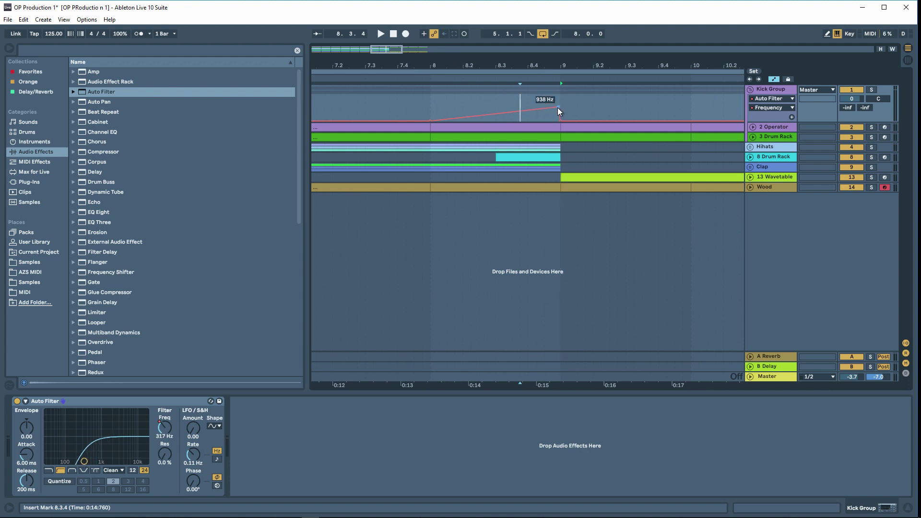
pyautogui.moveTo(553, 65); pyautogui.dragTo(552, 84)
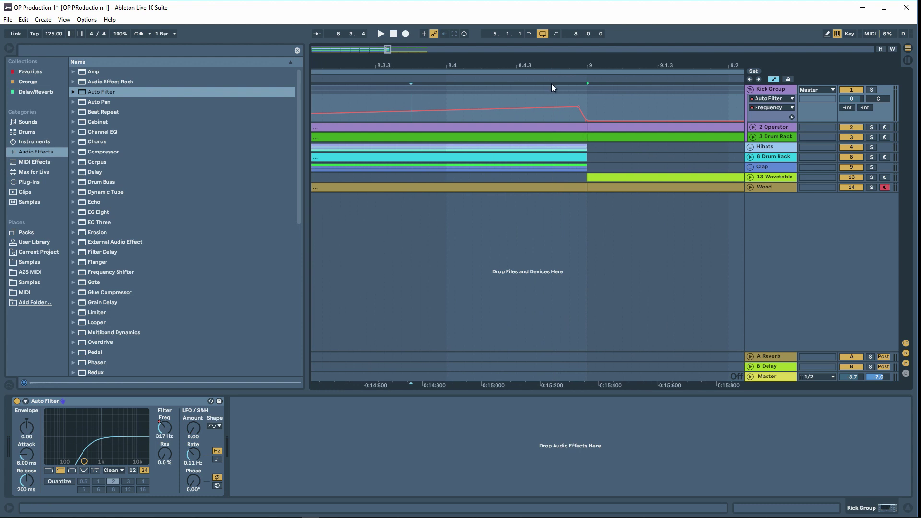
# Unfold the Clap group and expand its 11 Wavetable track lane.
pyautogui.click(749, 147)
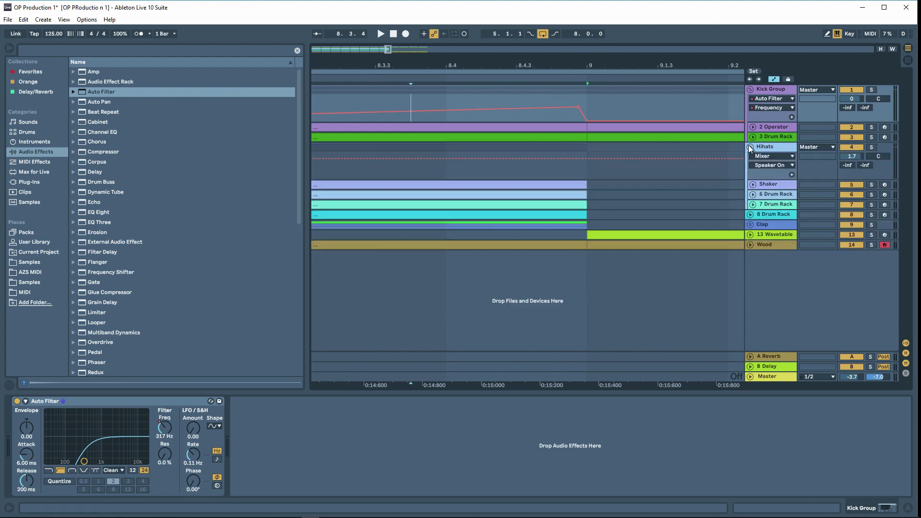
pyautogui.click(749, 147)
pyautogui.click(751, 167)
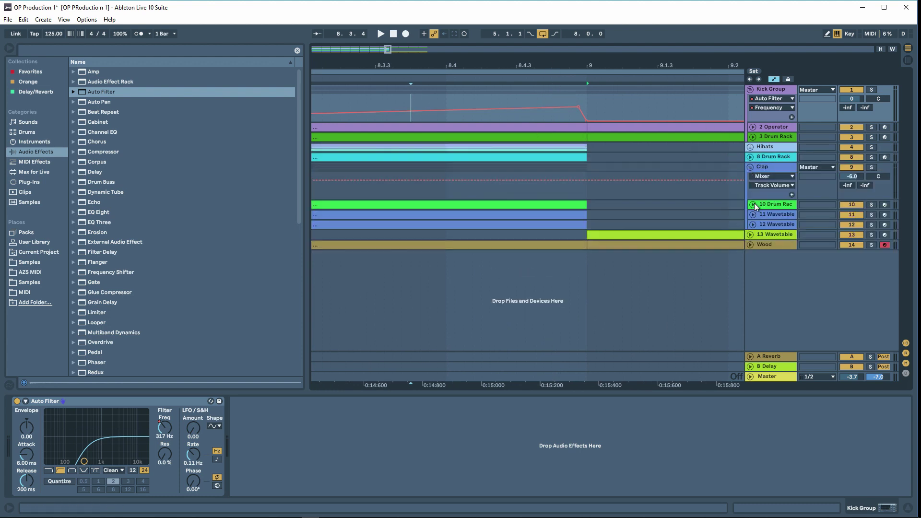
pyautogui.click(753, 215)
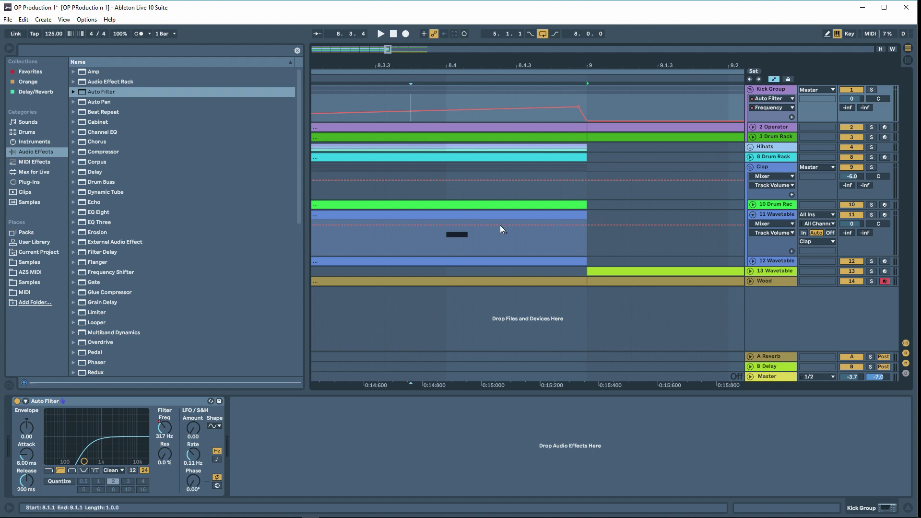
# Shift the peak and drop of the Kick Group's filter frequency automation slightly ahead of bar 9, then audition the change.
pyautogui.click(558, 108)
pyautogui.moveTo(578, 106); pyautogui.dragTo(573, 120)
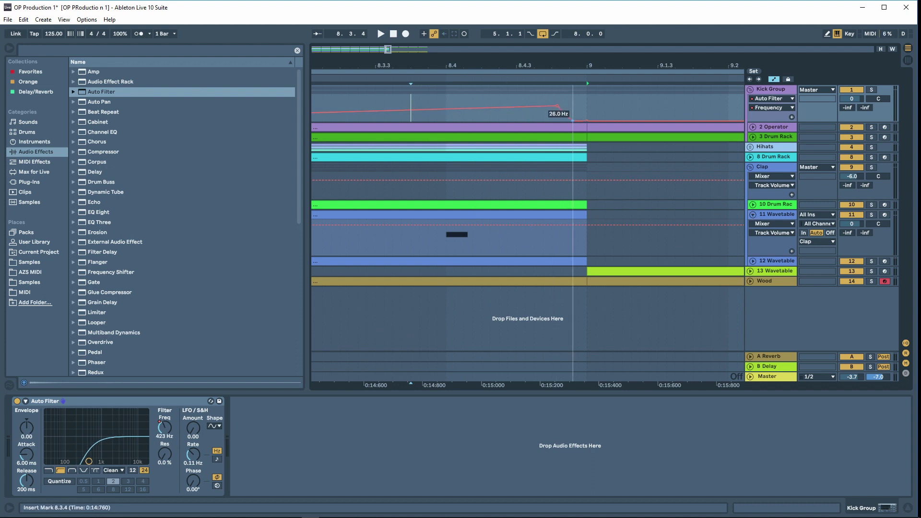
pyautogui.click(365, 78)
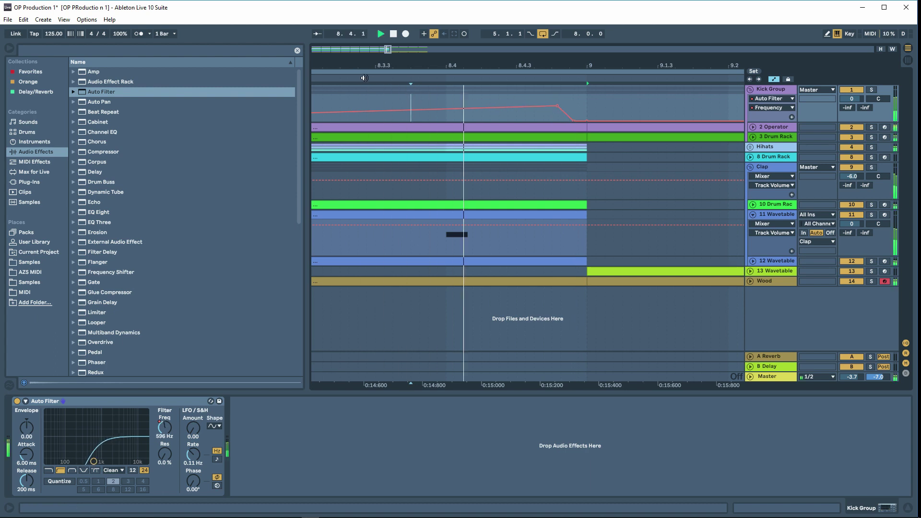
pyautogui.moveTo(405, 66); pyautogui.dragTo(405, 27)
pyautogui.click(352, 79)
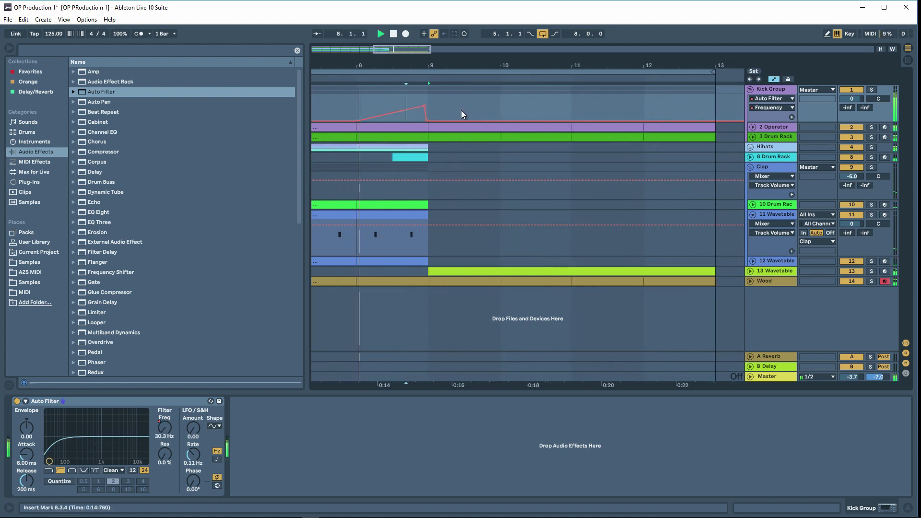
pyautogui.press('space')
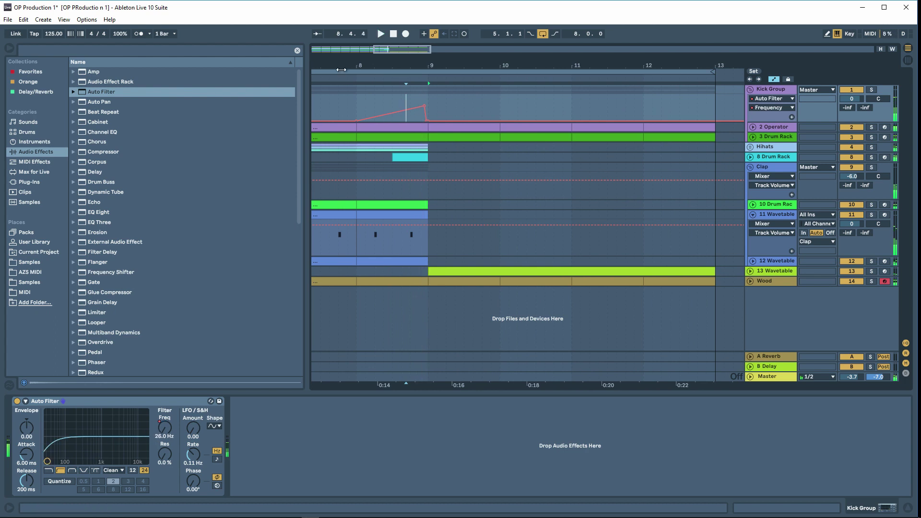
# Start the Kick Group's filter frequency rise at bar 7, raise its bar 8 breakpoint slightly, and play the transition.
pyautogui.moveTo(342, 69); pyautogui.dragTo(531, 65)
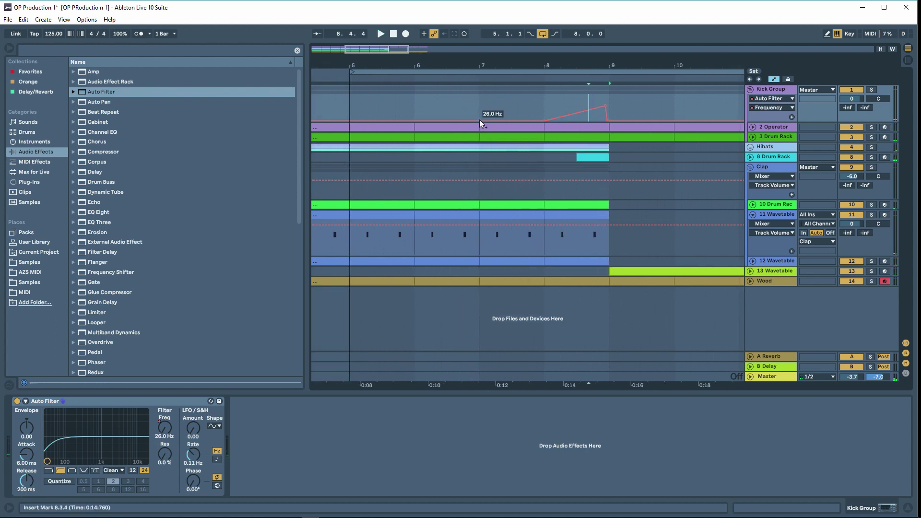
pyautogui.moveTo(544, 120); pyautogui.dragTo(544, 117)
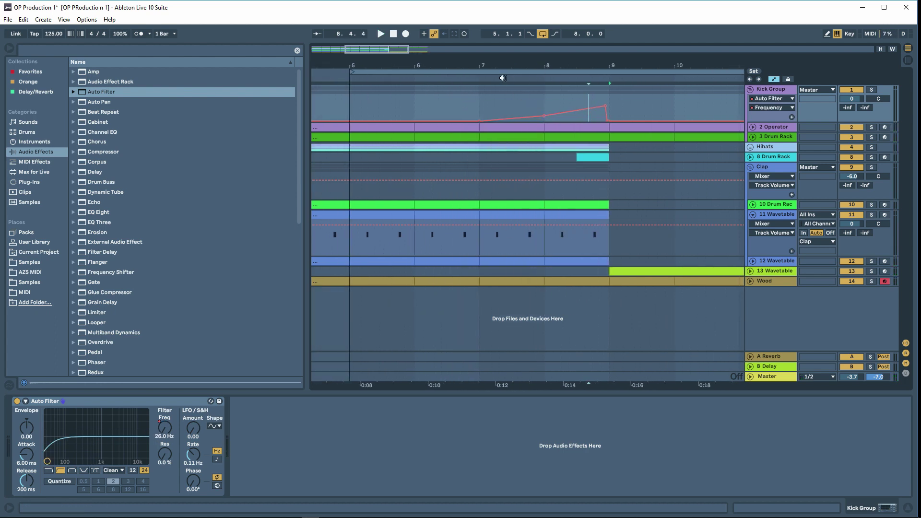
pyautogui.click(477, 78)
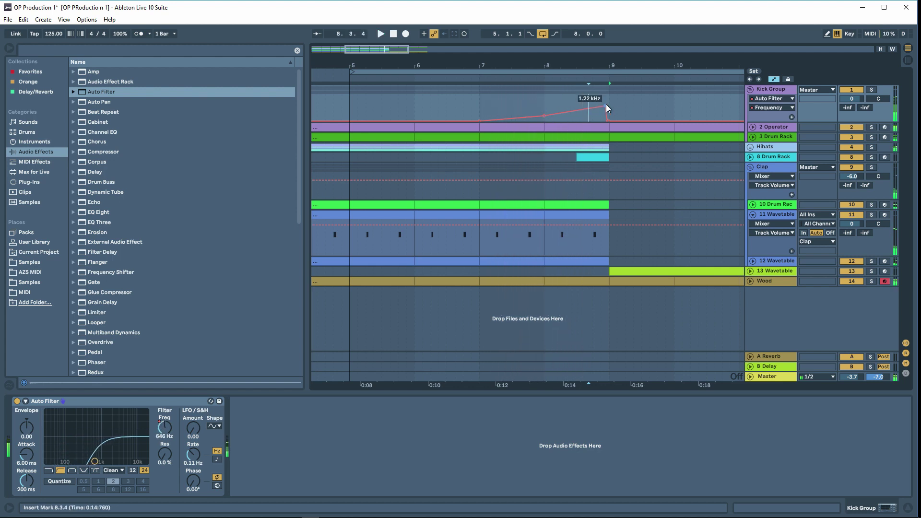
pyautogui.click(551, 81)
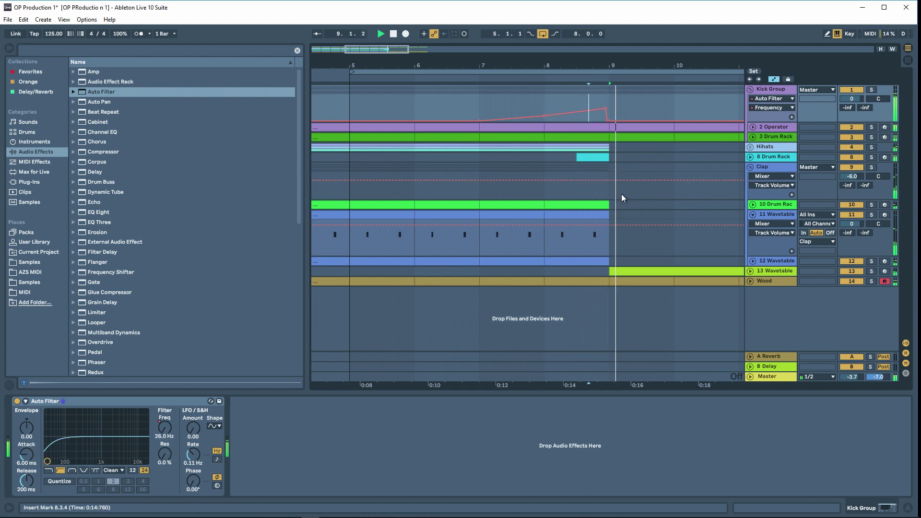
# Listen on past bar 9 and save the set.
pyautogui.press('-')
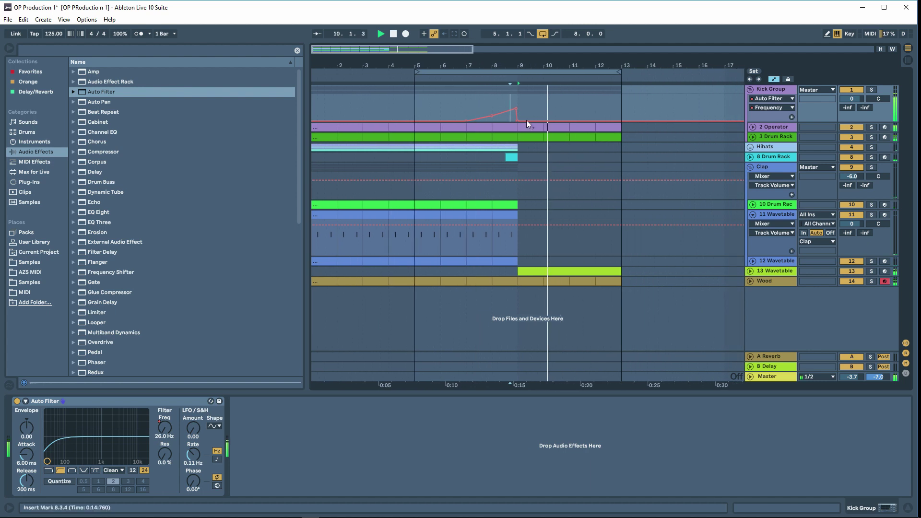
pyautogui.click(558, 245)
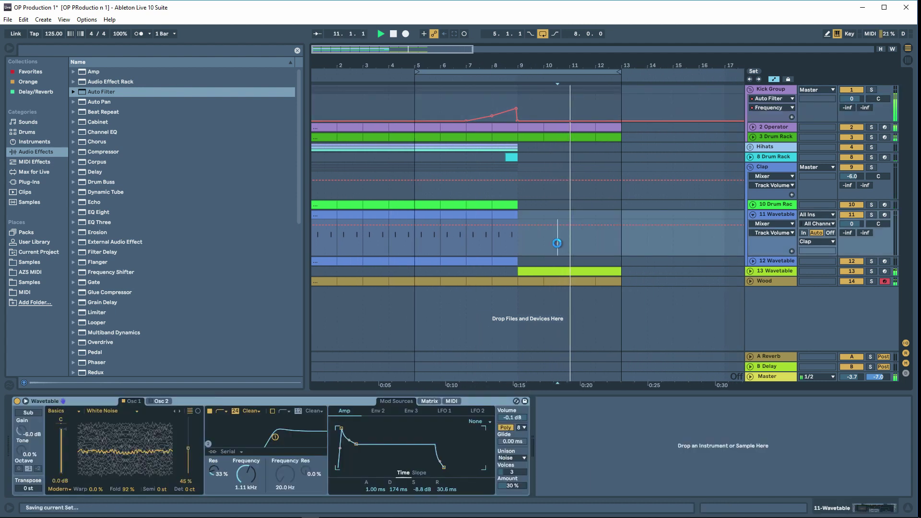
pyautogui.hotkey('ctrl', 's')
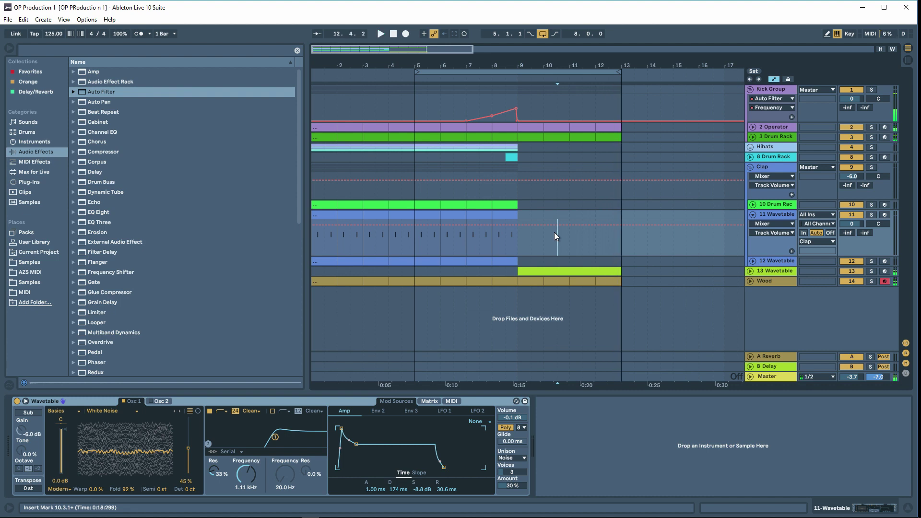
# Loop four bars from bar 9 using a fixed grid of 1 Bar, and save the set.
pyautogui.moveTo(416, 70); pyautogui.dragTo(517, 79)
pyautogui.rightClick(480, 81)
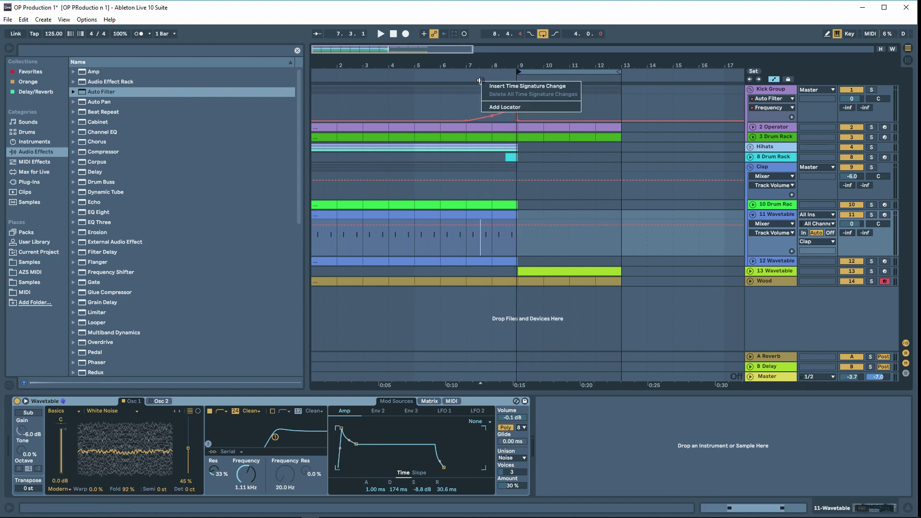
pyautogui.rightClick(454, 103)
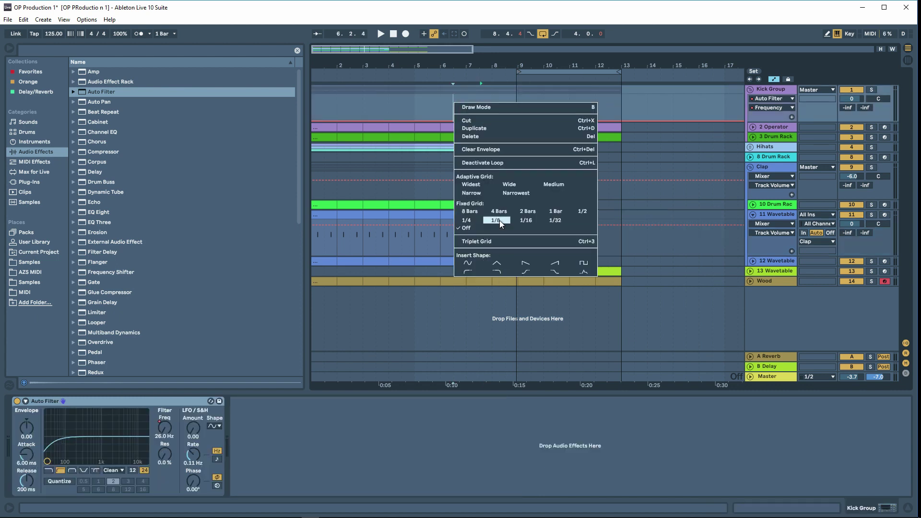
pyautogui.click(528, 221)
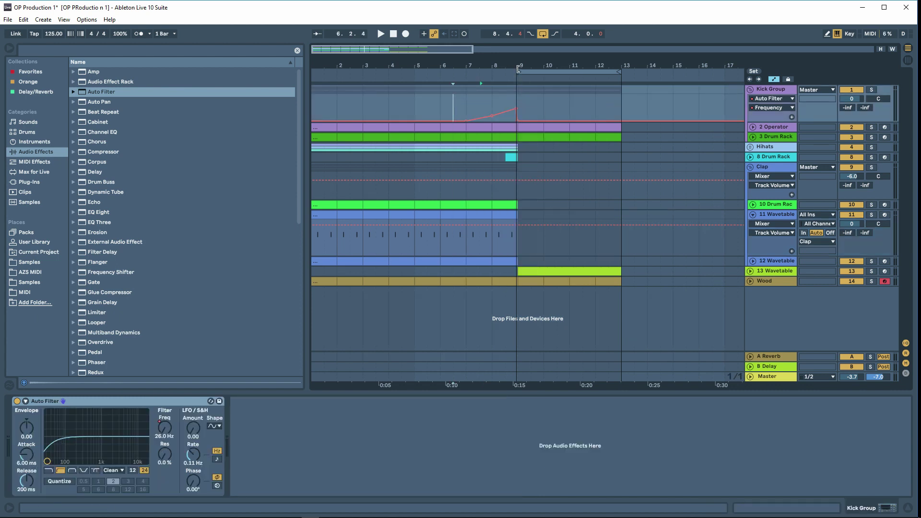
pyautogui.moveTo(519, 70); pyautogui.dragTo(520, 70)
pyautogui.click(515, 321)
pyautogui.hotkey('ctrl', 's')
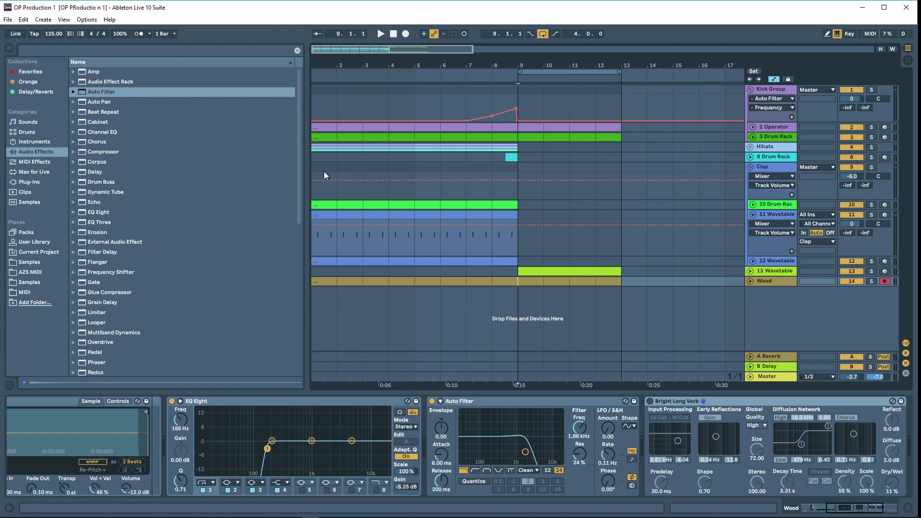
# Add a Wavetable instrument on a new track below Wood and set its Osc 1 wavetable position to 68%.
pyautogui.click(39, 182)
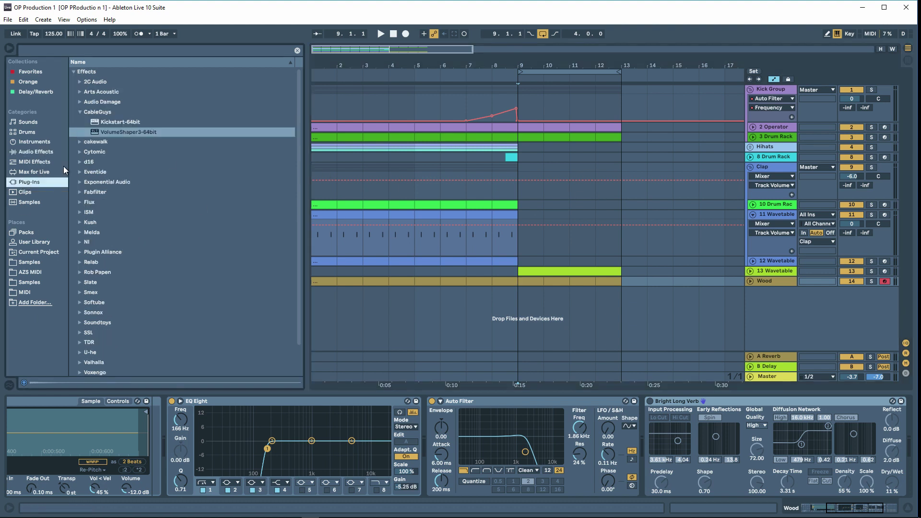
pyautogui.click(34, 143)
pyautogui.moveTo(96, 181); pyautogui.dragTo(537, 314)
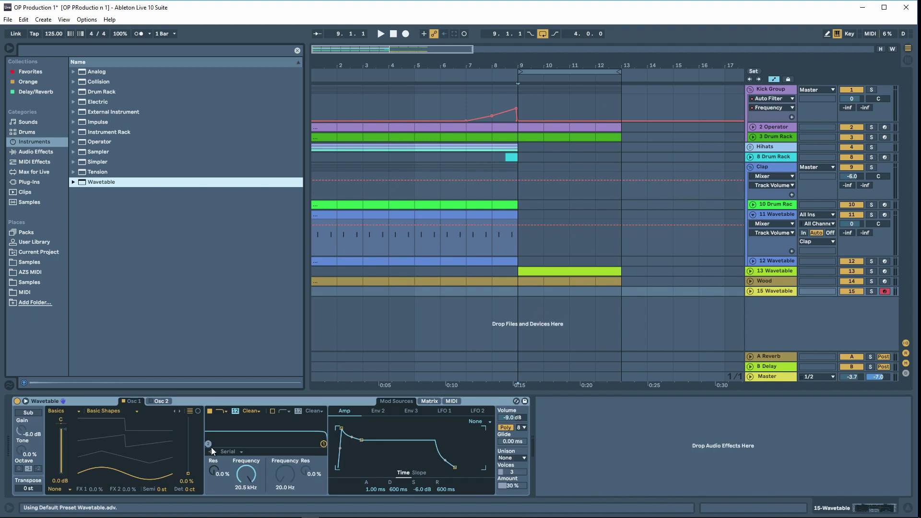
pyautogui.moveTo(151, 449); pyautogui.dragTo(151, 410)
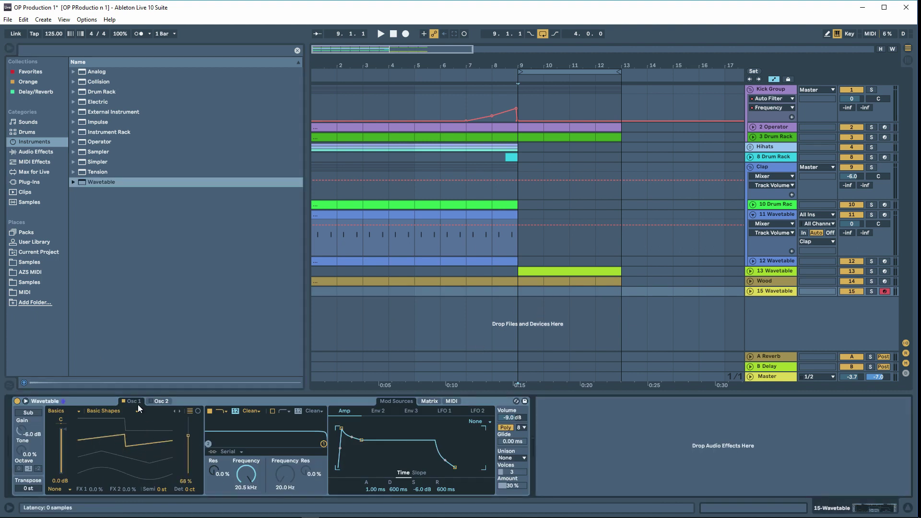
# Insert an Arpeggiator MIDI effect before the Wavetable instrument on the new track.
pyautogui.click(34, 151)
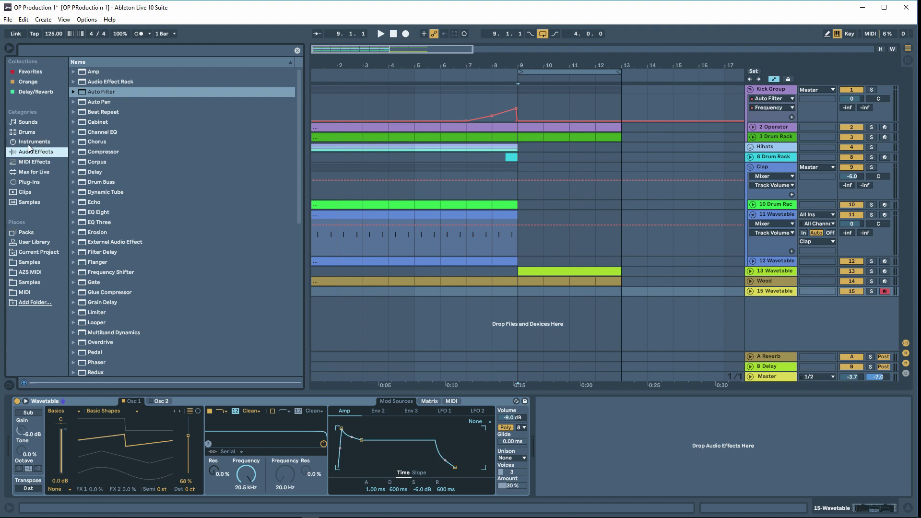
pyautogui.click(29, 163)
pyautogui.moveTo(101, 72); pyautogui.dragTo(55, 446)
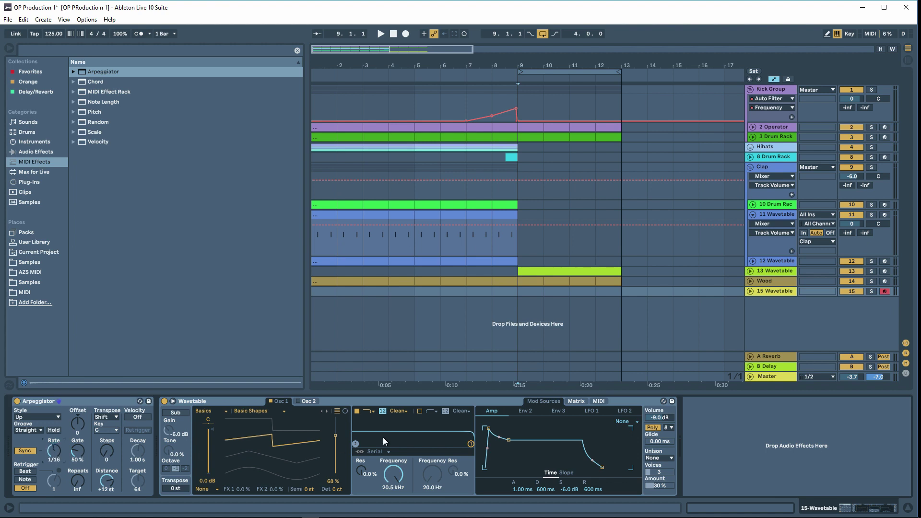
# Set Wavetable's Filter 1 frequency to 280 Hz while listening, and modulate Filter 1 Freq from Env 2 by 28.
pyautogui.moveTo(390, 469); pyautogui.dragTo(389, 494)
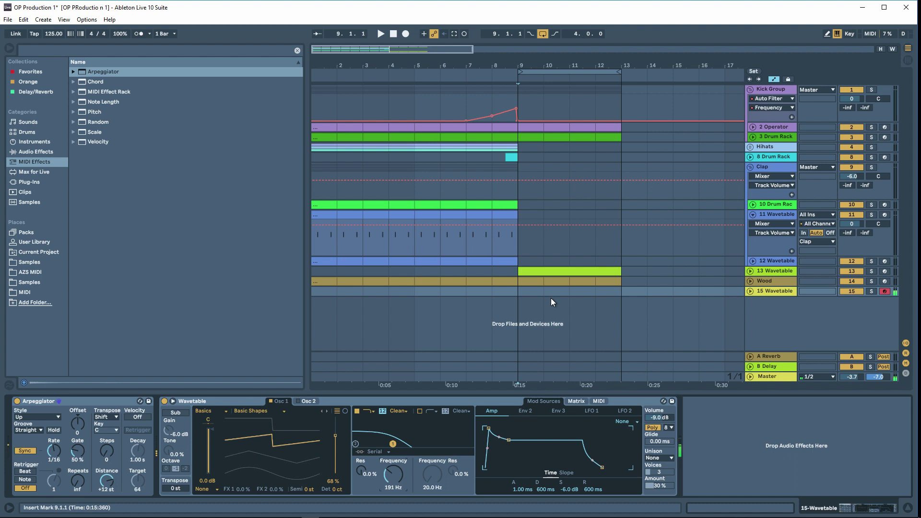
pyautogui.press('space')
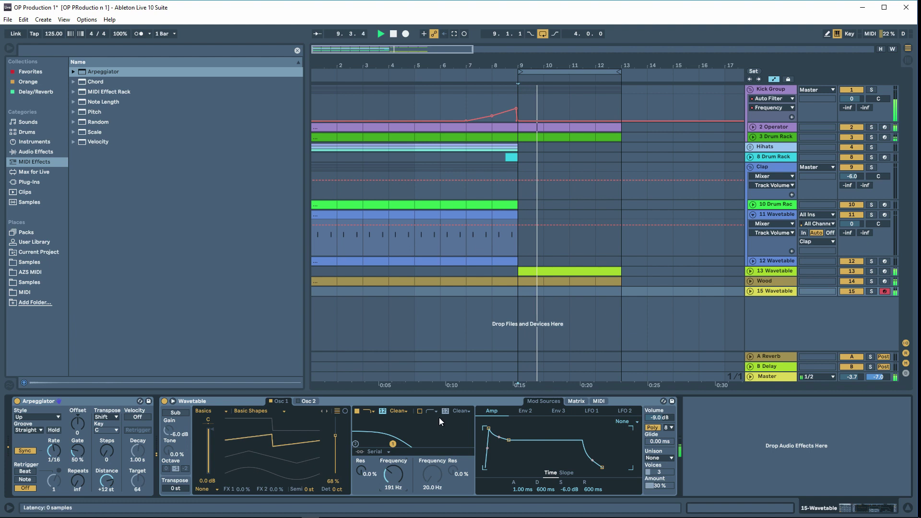
pyautogui.moveTo(393, 473); pyautogui.dragTo(393, 461)
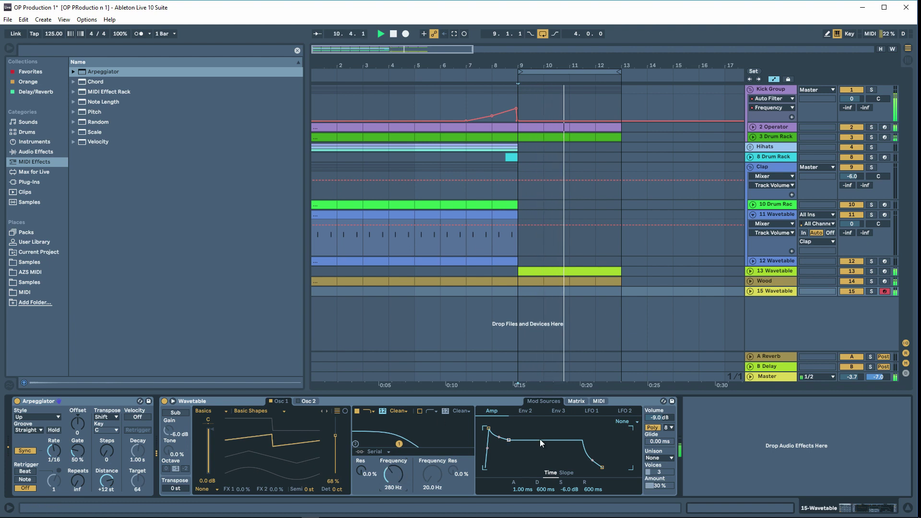
pyautogui.click(577, 401)
pyautogui.moveTo(549, 452); pyautogui.dragTo(550, 439)
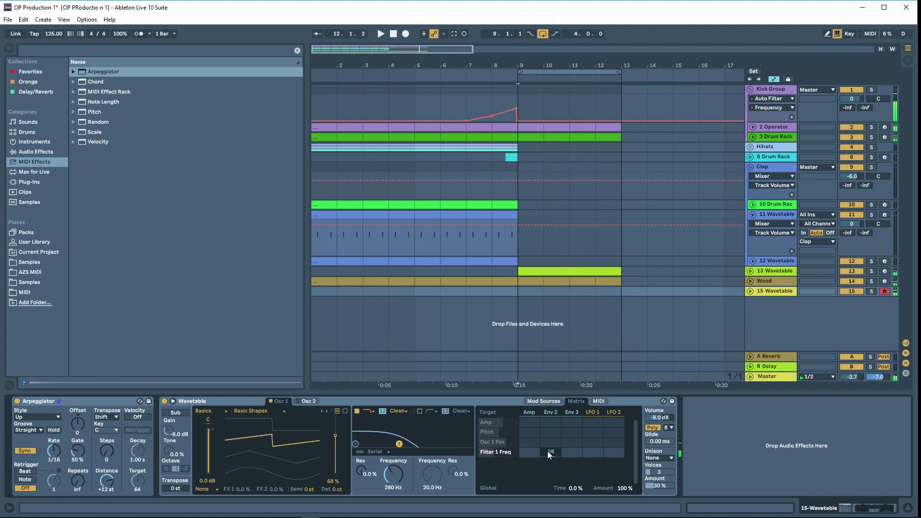
# Create a one-bar MIDI clip at bar 9 on the 15 Wavetable track and add an E2 note at its start.
pyautogui.doubleClick(527, 289)
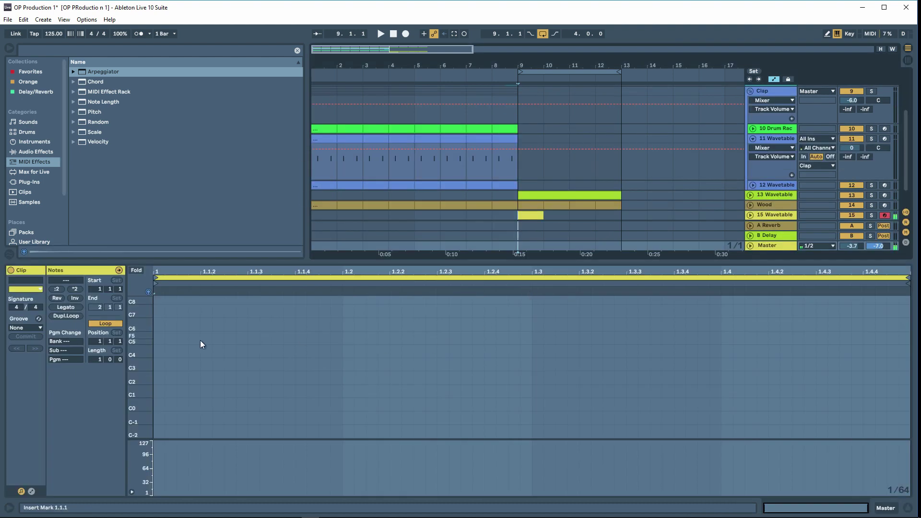
pyautogui.scroll(-5, 211, 368)
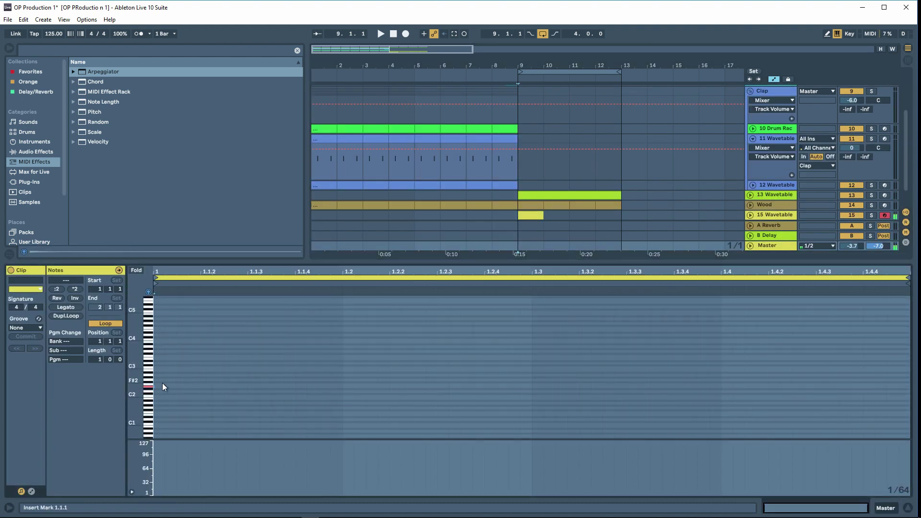
pyautogui.doubleClick(157, 386)
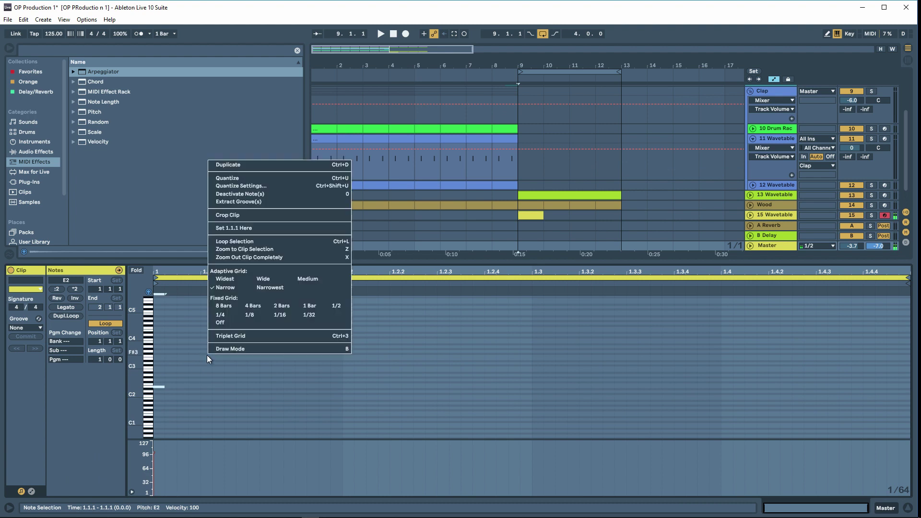
# Set the clip's fixed grid to 1/16 and the record quantization to Sixteenth-Note Quantization.
pyautogui.rightClick(207, 355)
pyautogui.click(287, 324)
pyautogui.click(28, 19)
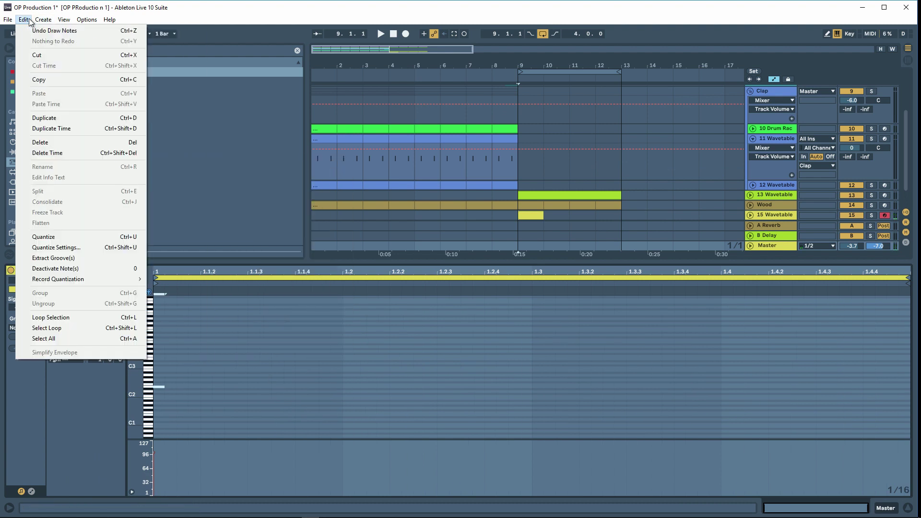
pyautogui.moveTo(79, 279)
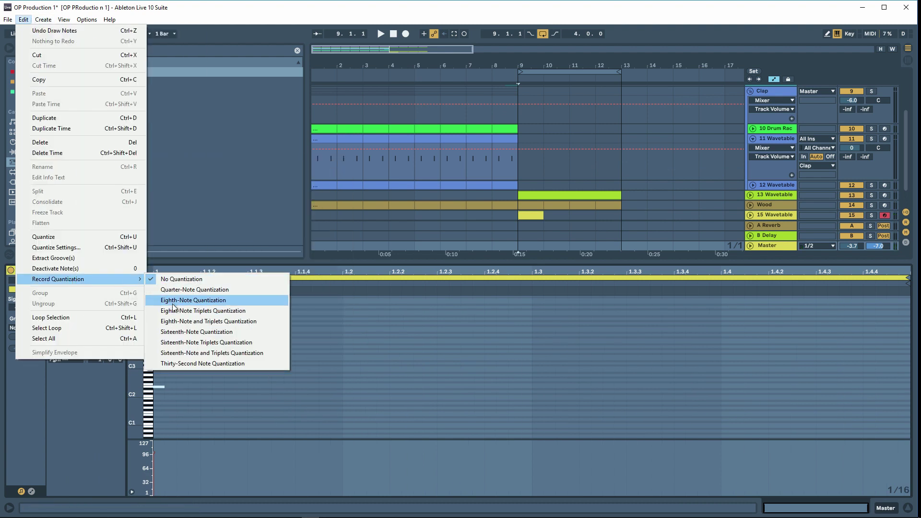
pyautogui.click(178, 332)
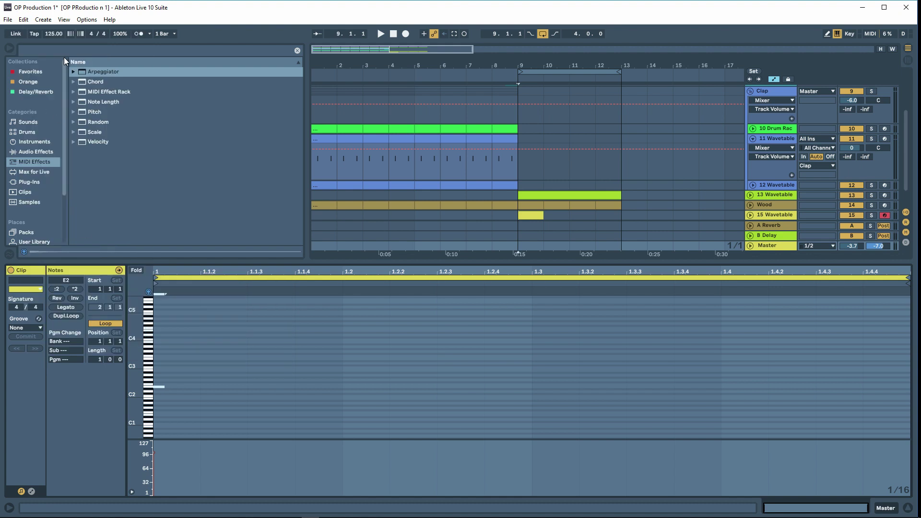
# Quantize the selected E2 note with the quantize settings set to 1/16.
pyautogui.click(23, 20)
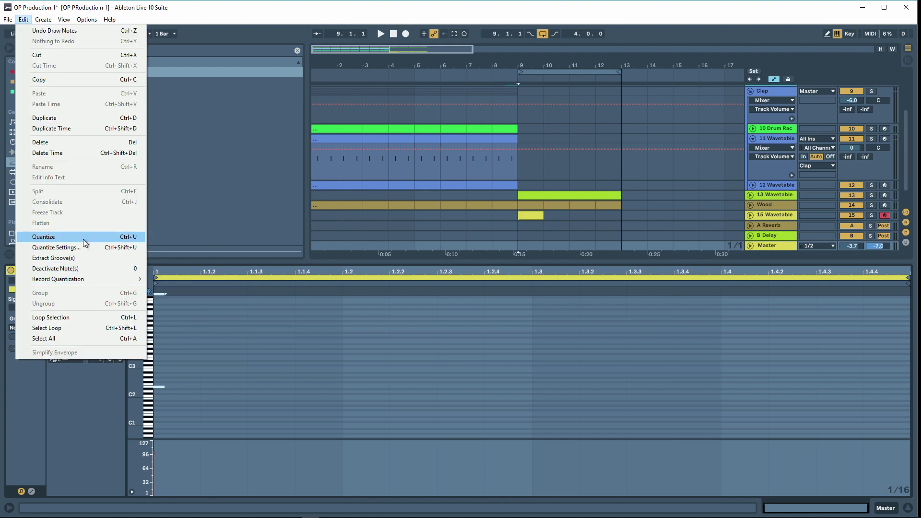
pyautogui.click(72, 247)
pyautogui.click(496, 247)
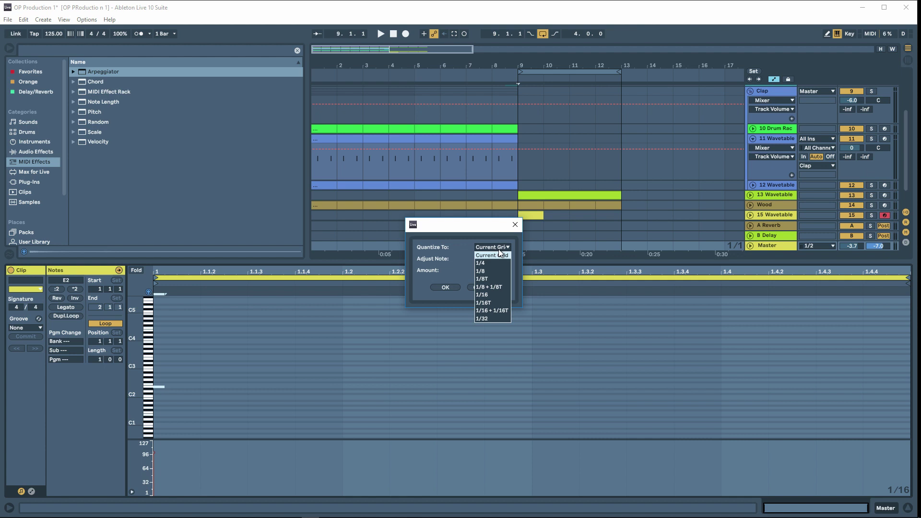
pyautogui.click(493, 298)
pyautogui.click(446, 287)
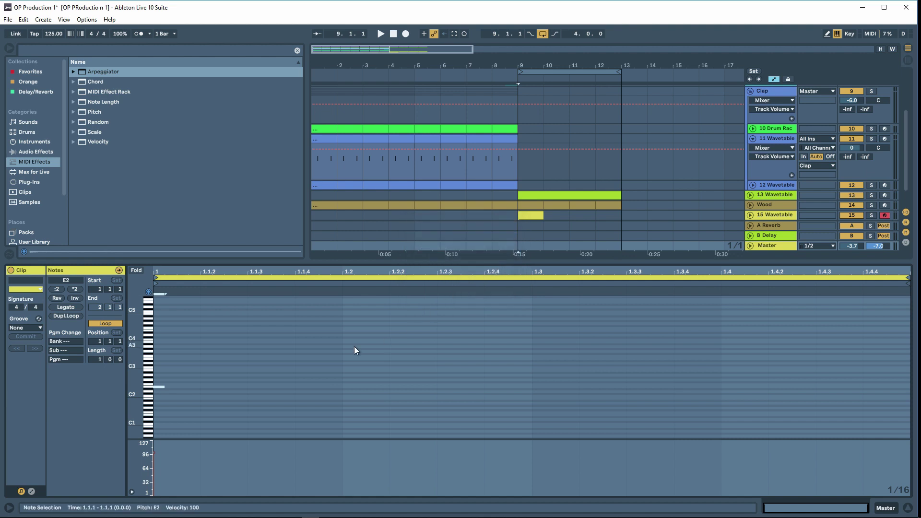
# Add sixteenth-length B2, E3, F#3 and G3 notes at the start of the clip, above the E2 note.
pyautogui.click(249, 381)
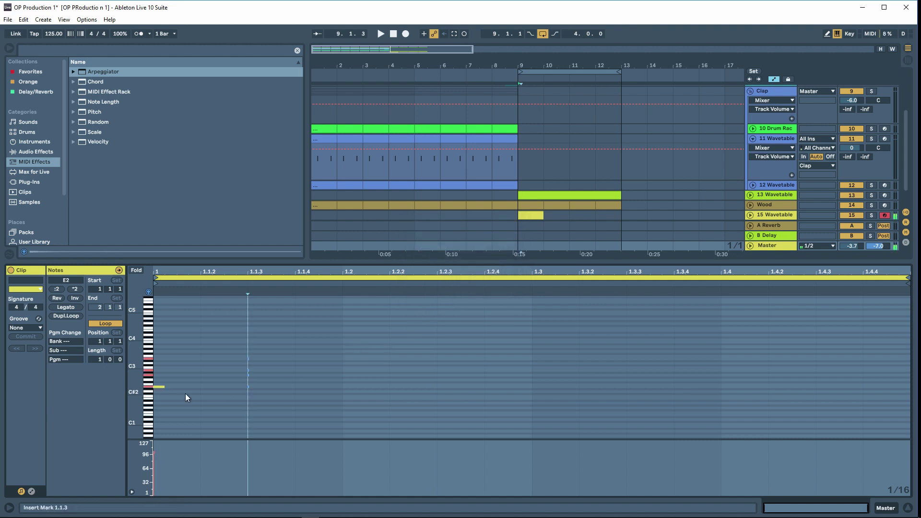
pyautogui.doubleClick(155, 370)
pyautogui.doubleClick(159, 359)
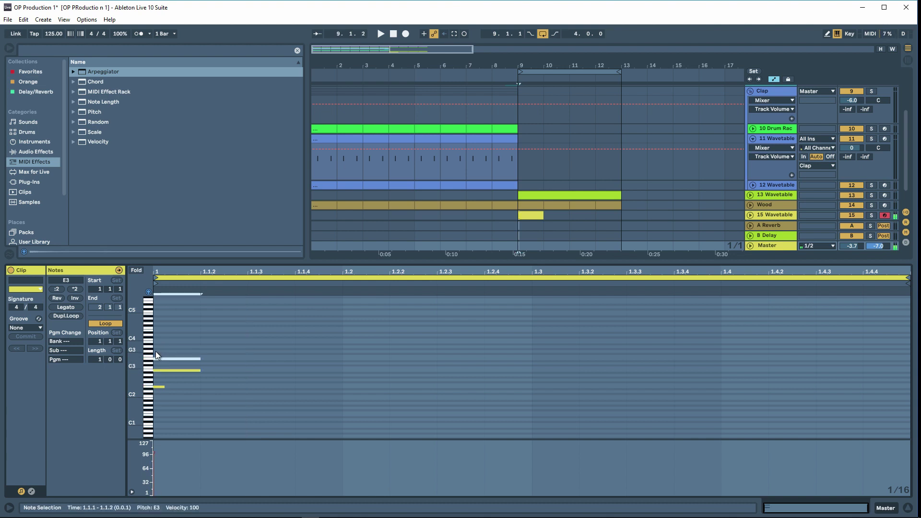
pyautogui.doubleClick(155, 351)
pyautogui.doubleClick(157, 354)
pyautogui.click(245, 337)
# Lengthen the short E2 note to a sixteenth, matching the other chord notes.
pyautogui.doubleClick(163, 385)
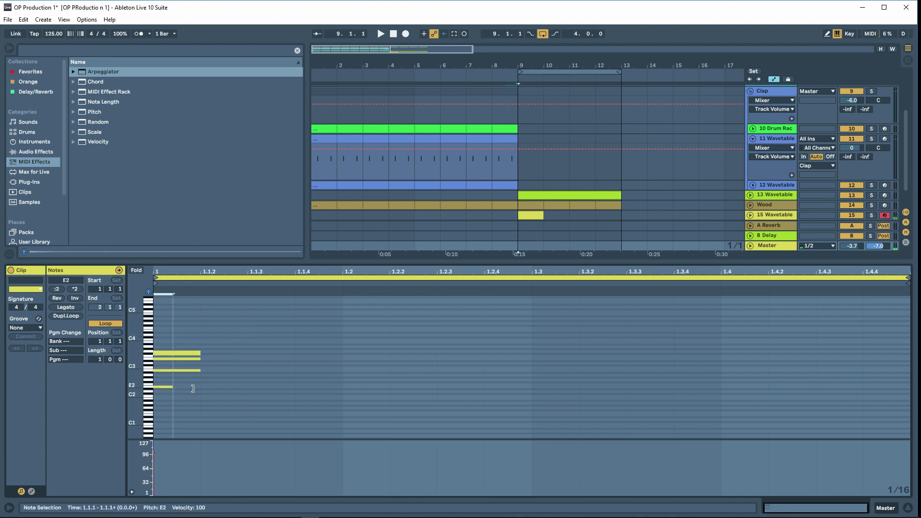
pyautogui.moveTo(228, 352); pyautogui.dragTo(192, 400)
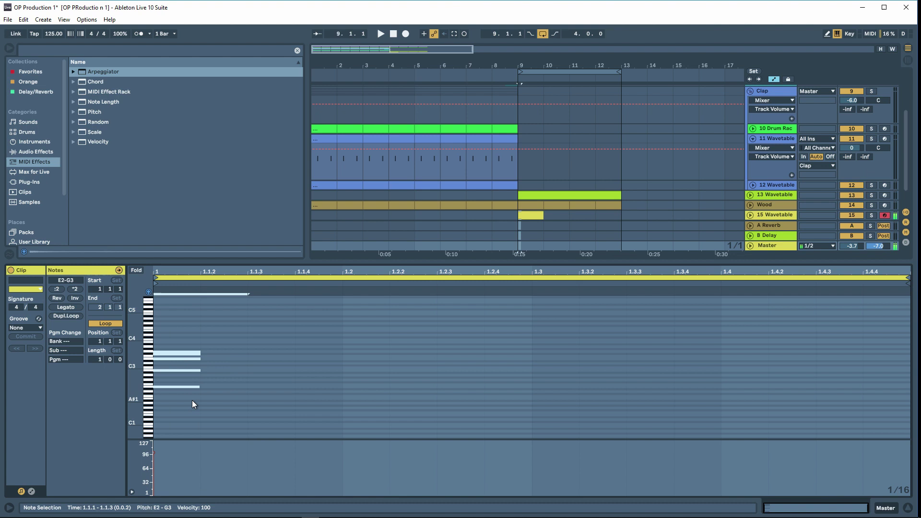
pyautogui.rightClick(220, 372)
pyautogui.click(233, 387)
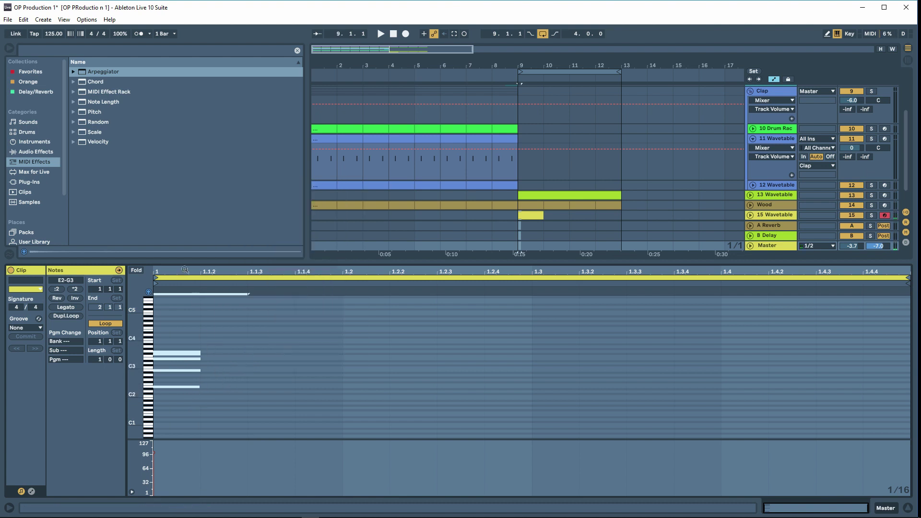
pyautogui.moveTo(186, 270); pyautogui.dragTo(208, 290)
pyautogui.click(241, 319)
# Extend all chord notes from E2 to G3 so they fill the whole one-bar clip.
pyautogui.hotkey('ctrl', 'a')
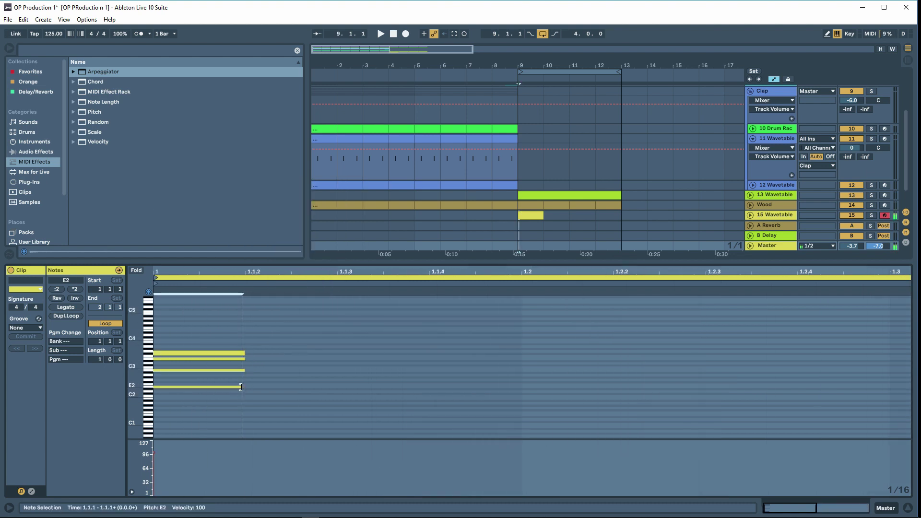
pyautogui.hotkey('shift', 'Right')
pyautogui.hotkey('shift', 'Right')
pyautogui.hotkey('shift', 'Right')
pyautogui.hotkey('shift', 'Right')
pyautogui.hotkey('shift', 'Right')
pyautogui.hotkey('shift', 'Right')
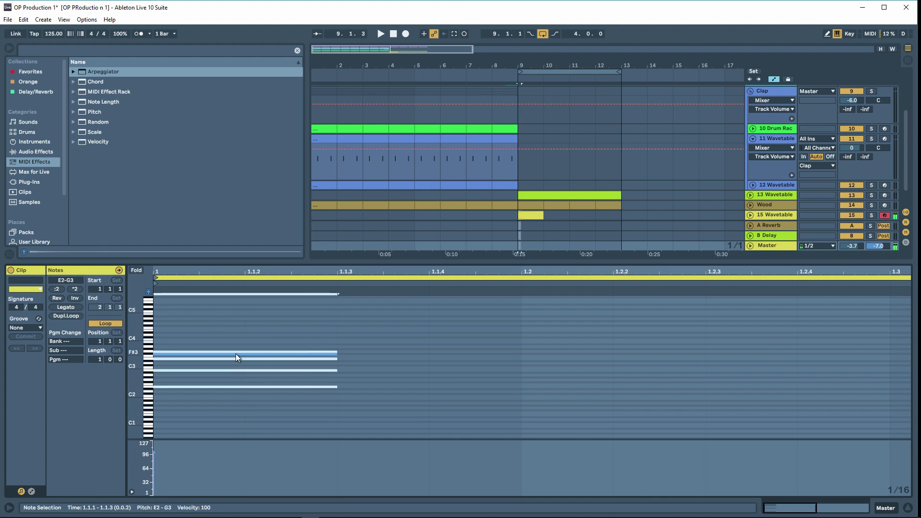
pyautogui.hotkey('shift', 'Right')
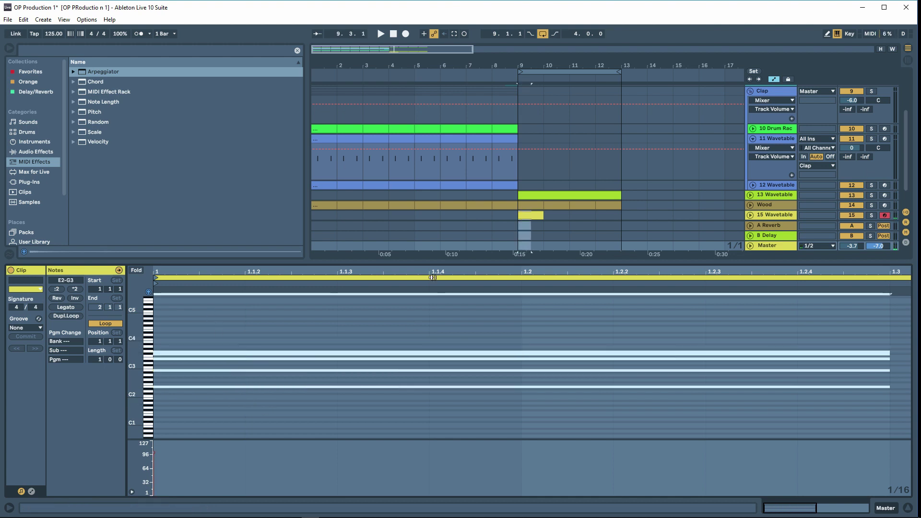
pyautogui.moveTo(430, 272); pyautogui.dragTo(297, 254)
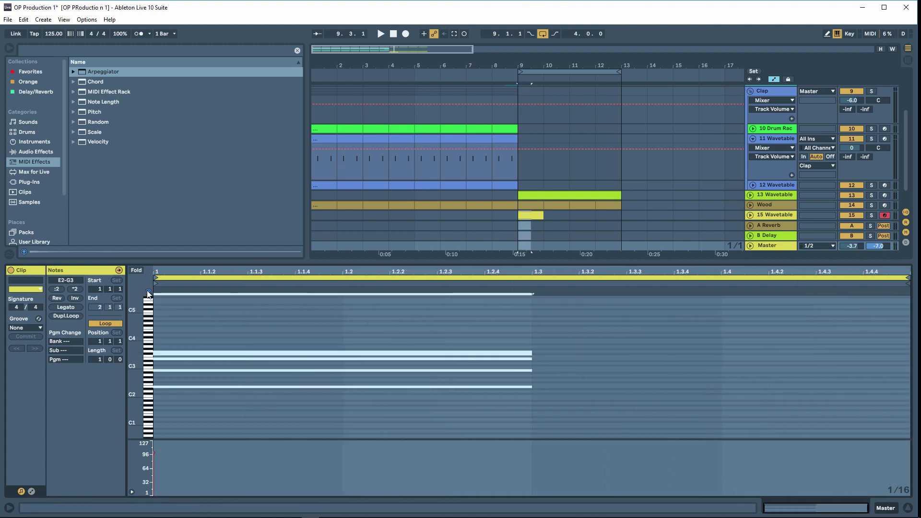
pyautogui.hotkey('shift', 'Right')
pyautogui.hotkey('shift', 'Right')
pyautogui.hotkey('shift', 'Right')
pyautogui.hotkey('shift', 'Right')
pyautogui.hotkey('shift', 'Right')
pyautogui.hotkey('shift', 'Right')
pyautogui.hotkey('shift', 'Right')
pyautogui.hotkey('shift', 'Right')
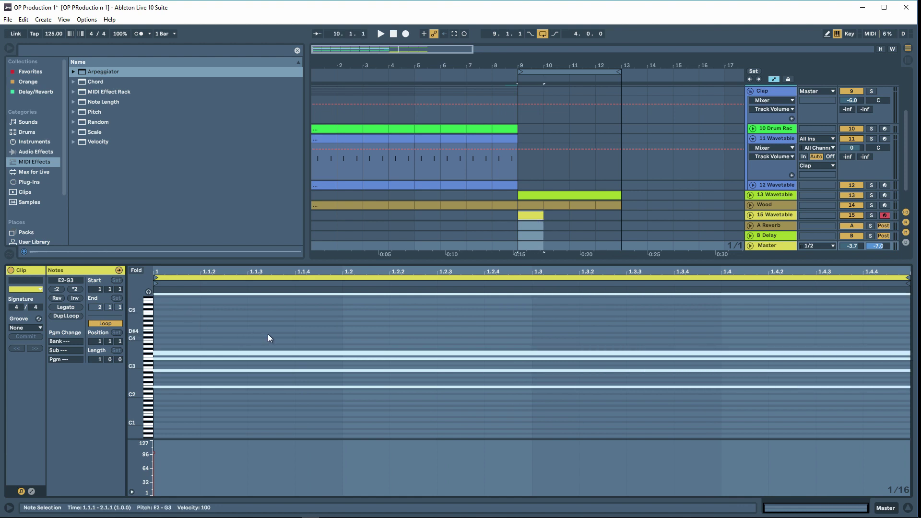
# Loop bar 9 around the 15 Wavetable clip and play back the arpeggiated chord.
pyautogui.press('space')
pyautogui.click(534, 215)
pyautogui.hotkey('ctrl', 'l')
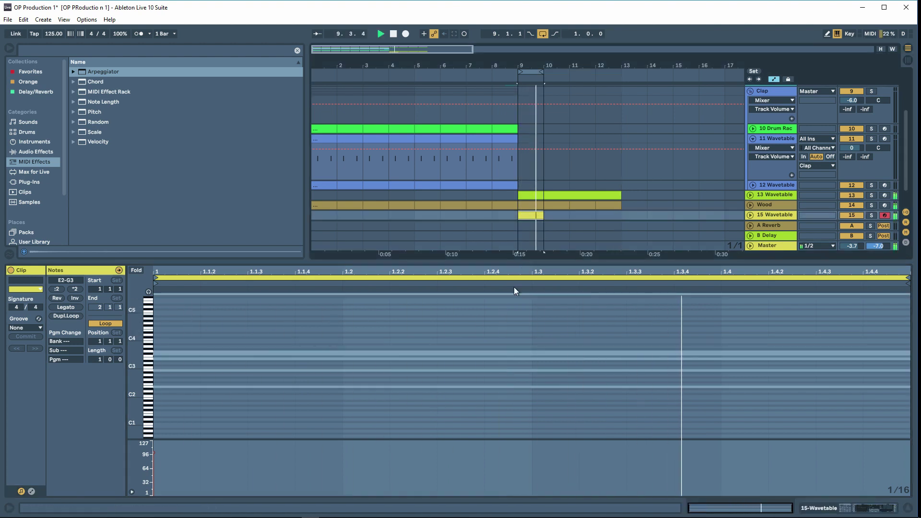
pyautogui.click(483, 324)
pyautogui.click(438, 326)
pyautogui.click(393, 290)
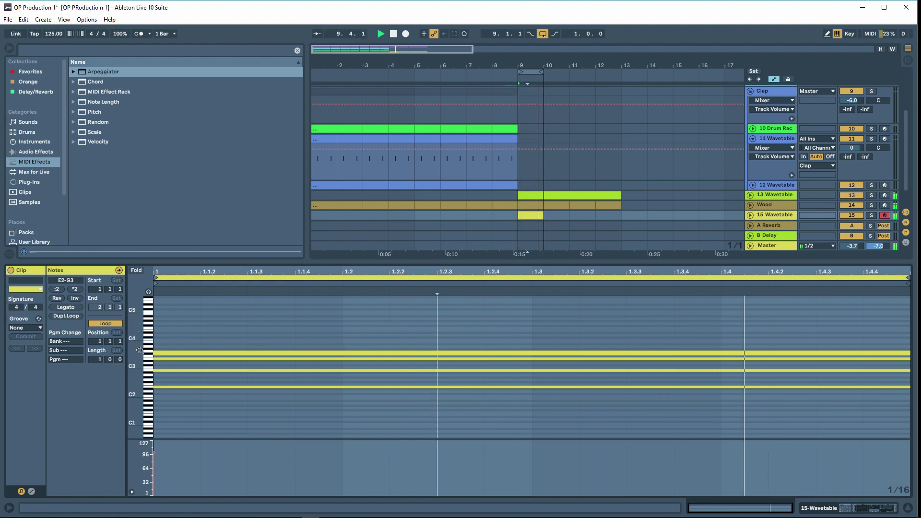
pyautogui.moveTo(140, 351); pyautogui.dragTo(219, 343)
pyautogui.press('space')
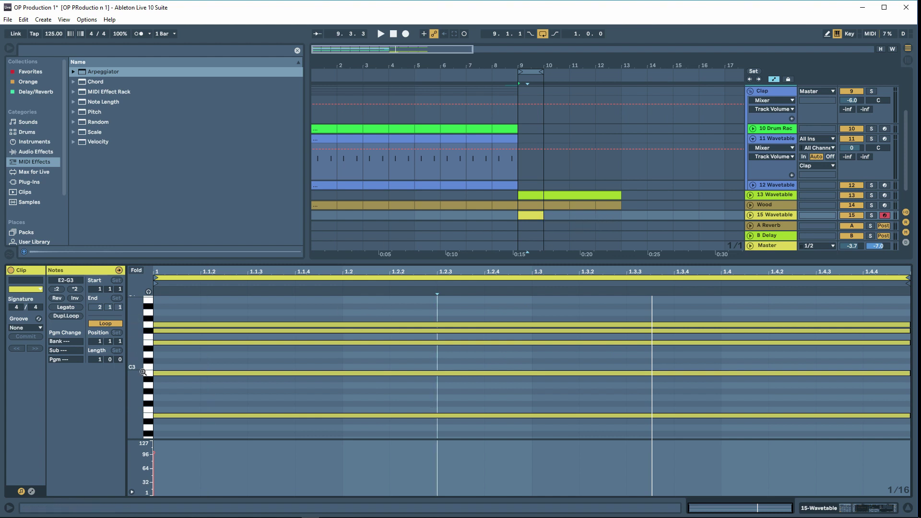
pyautogui.click(236, 334)
pyautogui.press('space')
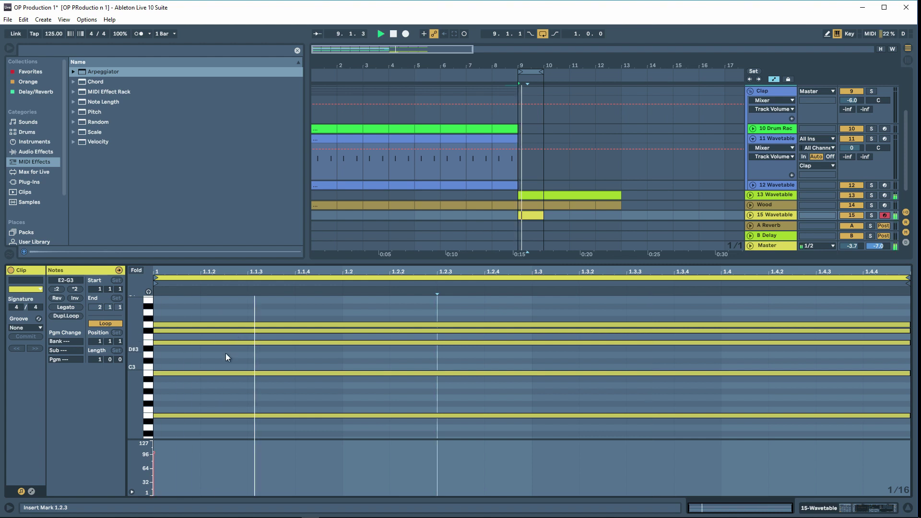
pyautogui.scroll(2, 180, 309)
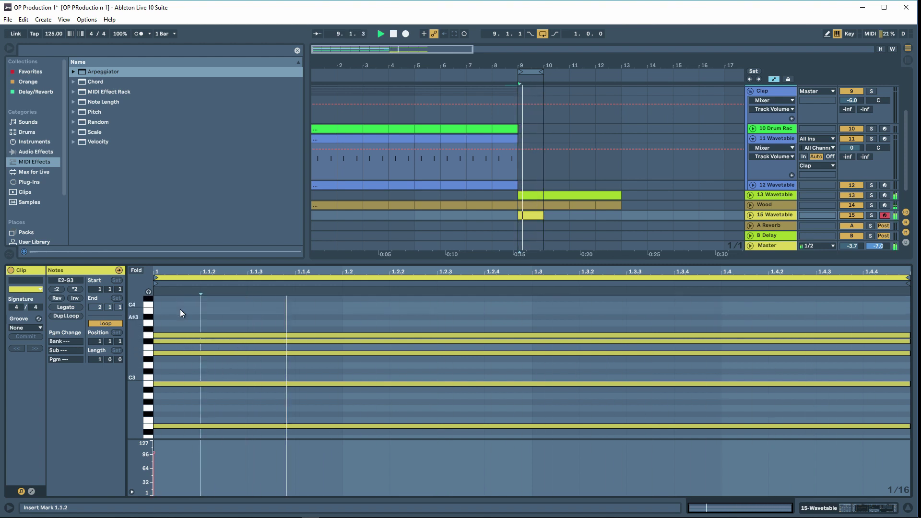
# Raise the chord's top note from G3 to B3, listening to the loop at A3 on the way.
pyautogui.press('space')
pyautogui.click(173, 346)
pyautogui.press('Up')
pyautogui.press('Up')
pyautogui.press('space')
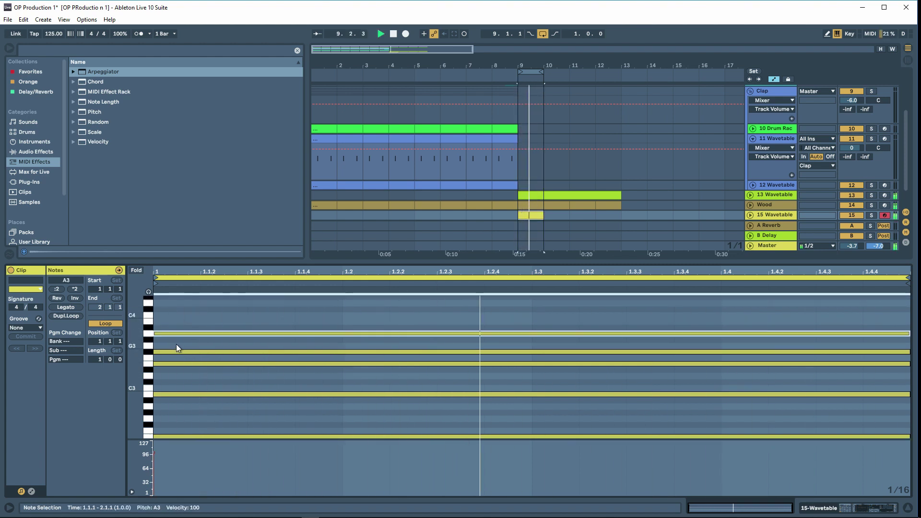
pyautogui.press('Up')
pyautogui.press('Up')
pyautogui.press('space')
pyautogui.press('space')
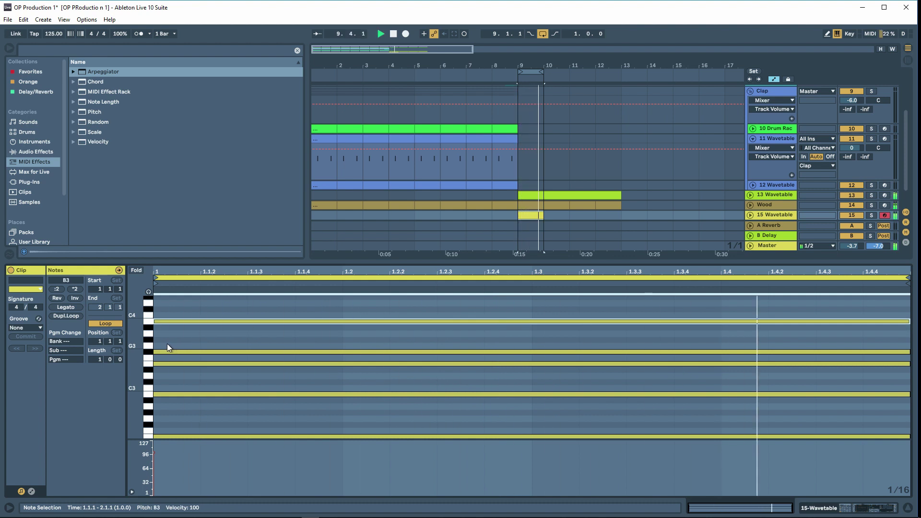
# Add a new G3 note at the clip's start and extend it over the full bar.
pyautogui.click(160, 344)
pyautogui.doubleClick(159, 345)
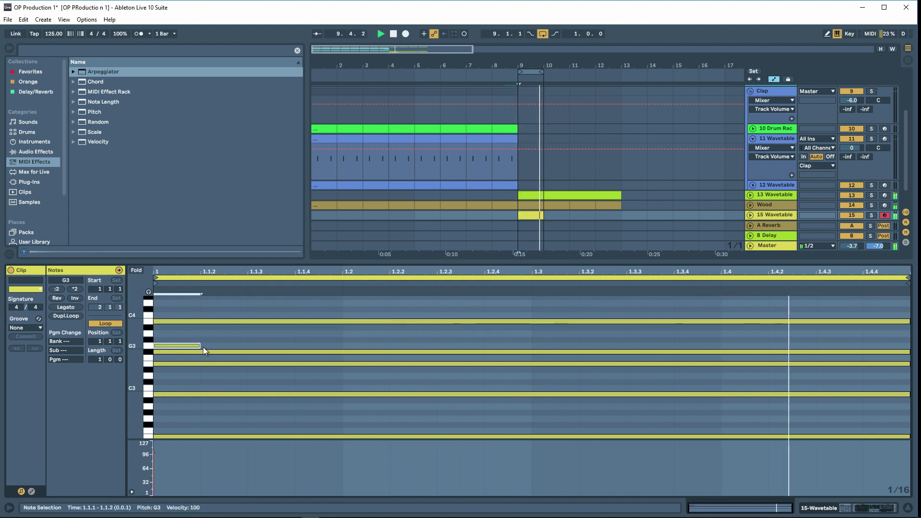
pyautogui.press('space')
pyautogui.press('space')
pyautogui.moveTo(293, 349); pyautogui.dragTo(909, 346)
pyautogui.press('space')
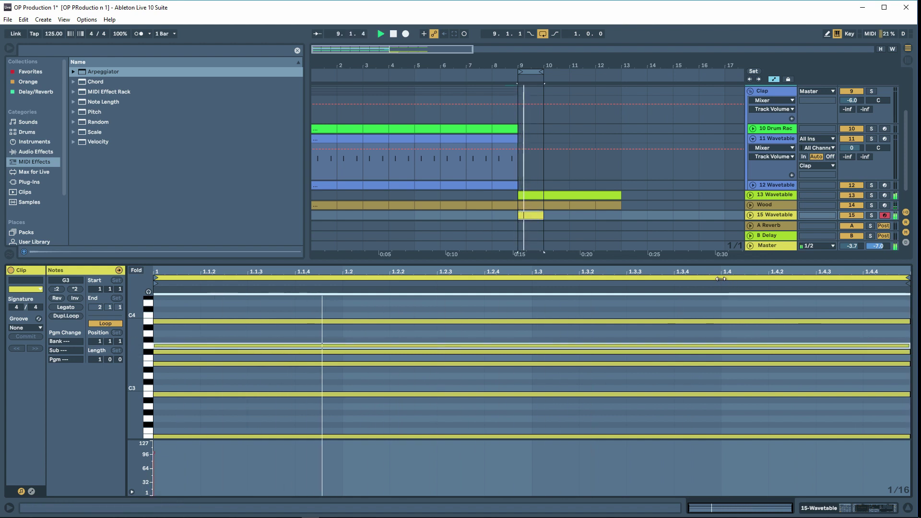
# Try shifting the chord's lowest note by an octave while the loop plays.
pyautogui.click(626, 298)
pyautogui.scroll(1, 214, 388)
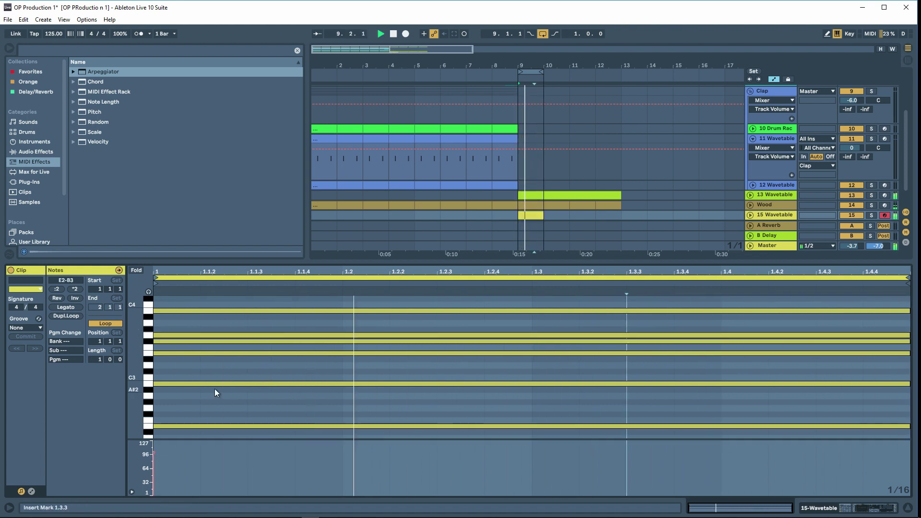
pyautogui.moveTo(136, 370); pyautogui.dragTo(115, 369)
pyautogui.moveTo(186, 386); pyautogui.dragTo(179, 414)
pyautogui.hotkey('shift', 'Down')
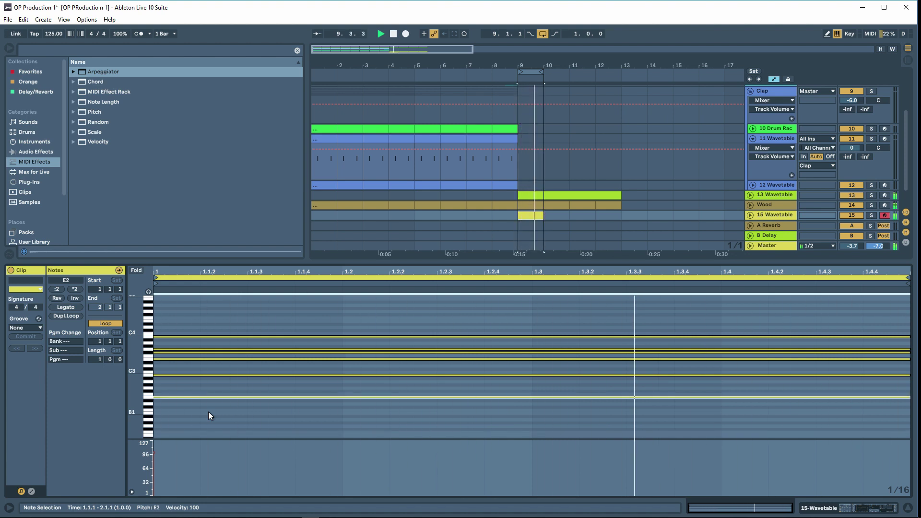
# Extend the 15 Wavetable clip to bar 13 as a single four-bar clip.
pyautogui.hotkey('shift', 'Tab')
pyautogui.moveTo(543, 291); pyautogui.dragTo(615, 292)
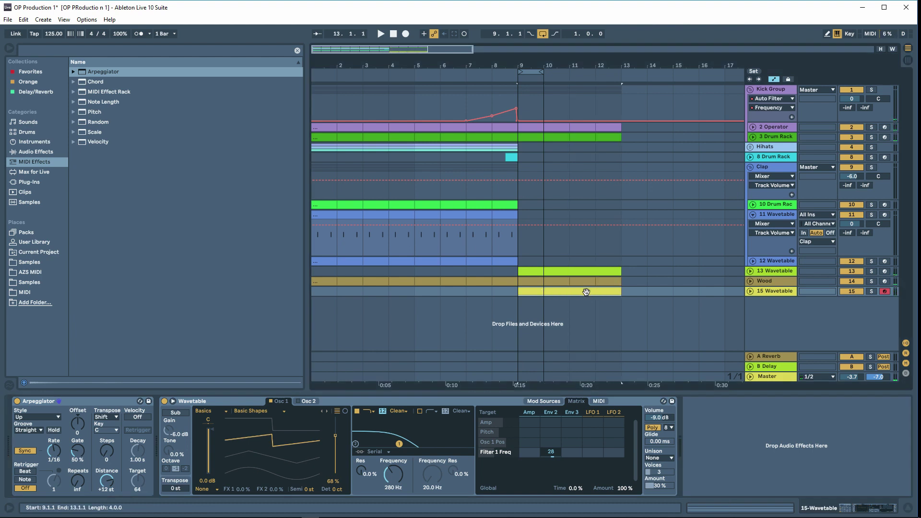
pyautogui.hotkey('shift', 'Tab')
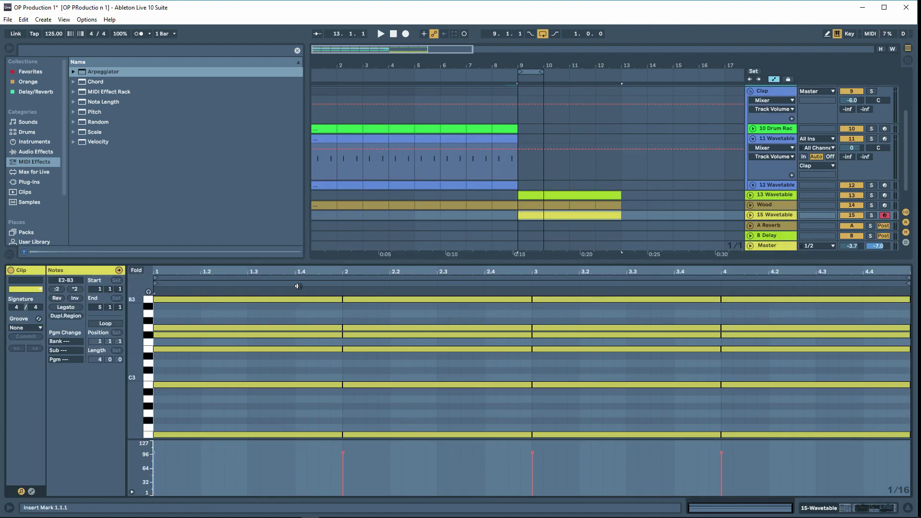
# Delete the repeated chord notes in clip bars 2 to 4 and stretch the first-bar notes across all four bars.
pyautogui.moveTo(139, 337); pyautogui.dragTo(125, 337)
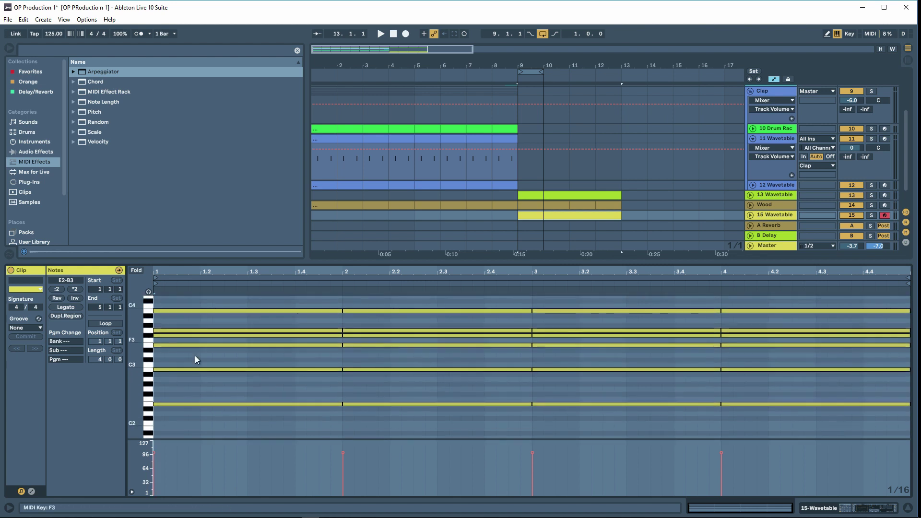
pyautogui.moveTo(376, 426); pyautogui.dragTo(778, 311)
pyautogui.press('Delete')
pyautogui.moveTo(369, 304); pyautogui.dragTo(819, 408)
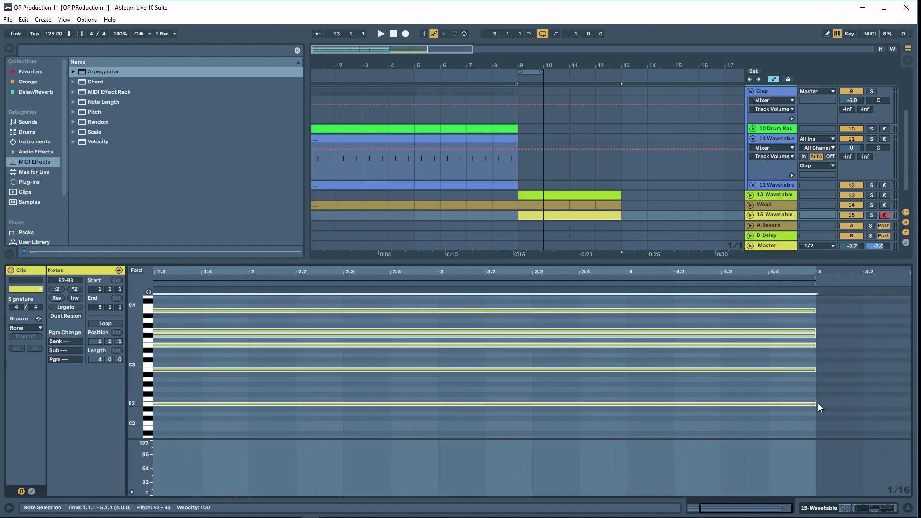
# Try raising the E2 note two octaves to E4 and listen to the result.
pyautogui.click(578, 403)
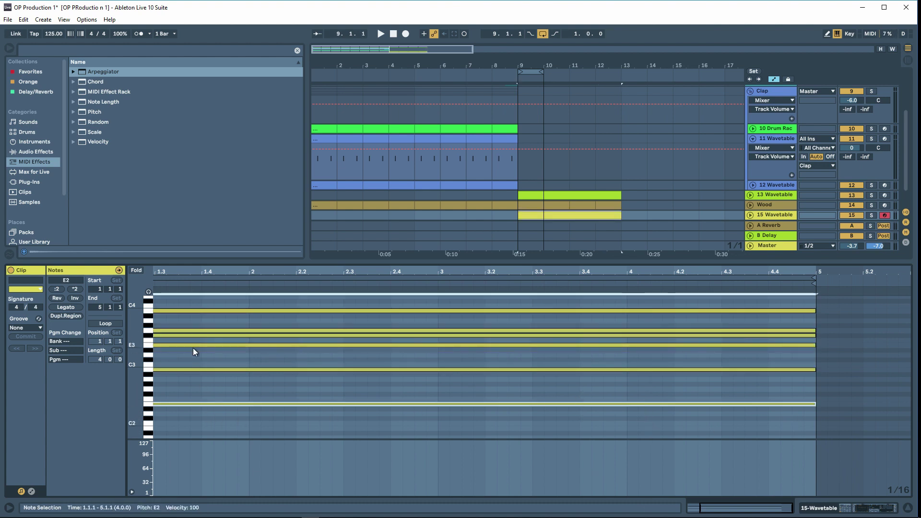
pyautogui.hotkey('shift', 'Up')
pyautogui.hotkey('shift', 'Up')
pyautogui.press('space')
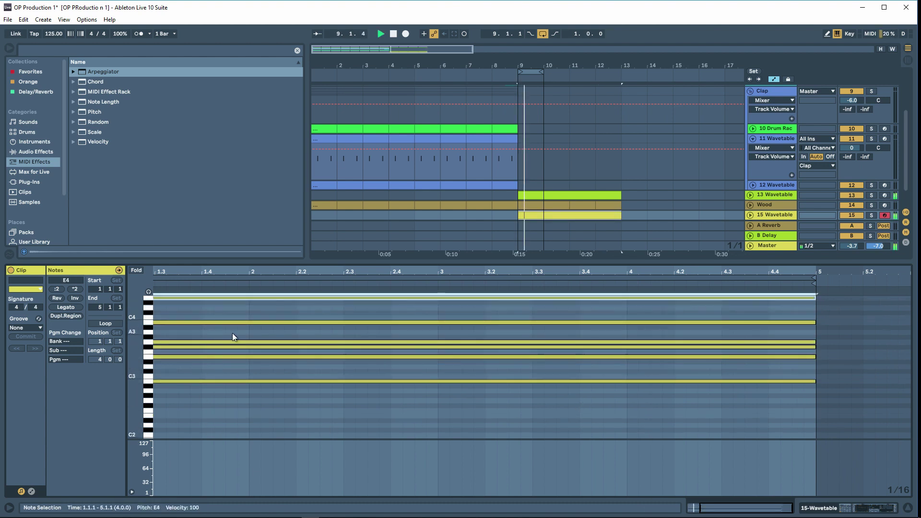
pyautogui.press('space')
# Extend the arrangement loop to end at bar 13 and return to the track's devices.
pyautogui.moveTo(543, 71); pyautogui.dragTo(622, 71)
pyautogui.hotkey('shift', 'Tab')
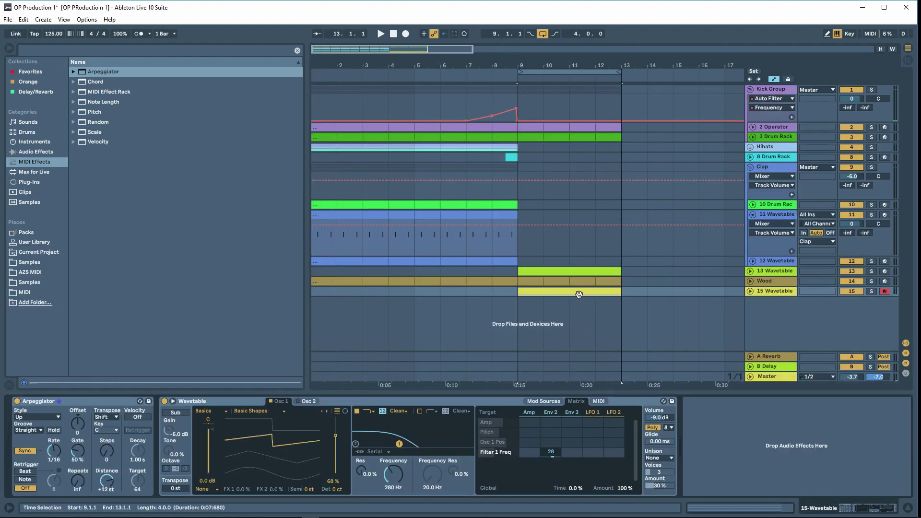
# Add the Bright Long Verb reverb preset after Wavetable on the 15 Wavetable track and play it back.
pyautogui.click(48, 142)
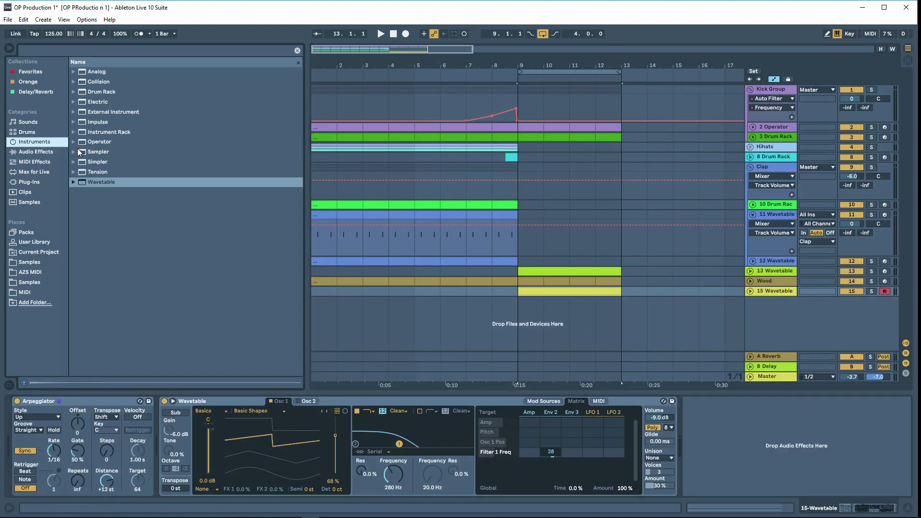
pyautogui.click(36, 152)
pyautogui.scroll(-5, 122, 357)
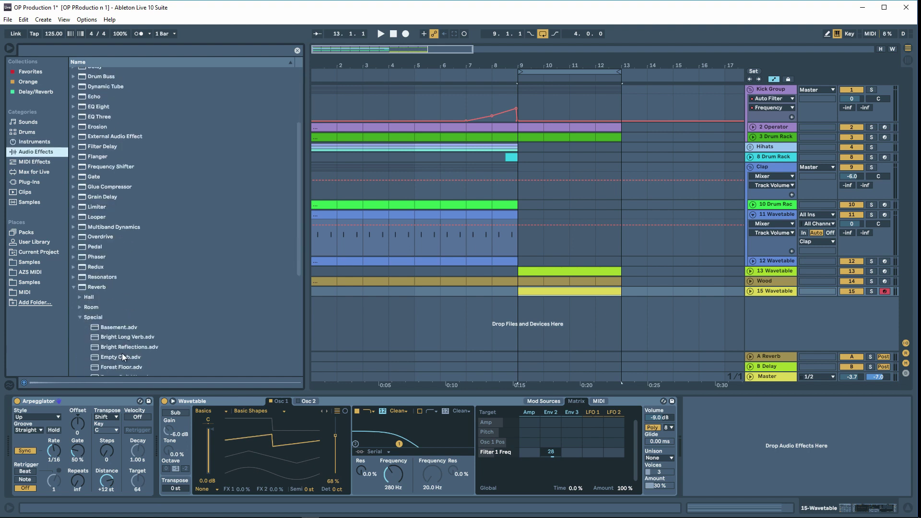
pyautogui.scroll(-3, 109, 329)
pyautogui.moveTo(114, 307); pyautogui.dragTo(711, 425)
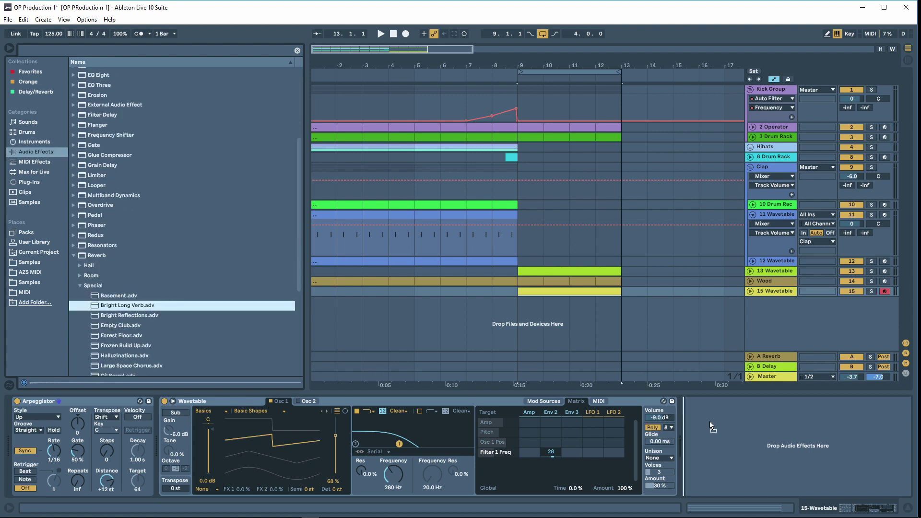
pyautogui.press('space')
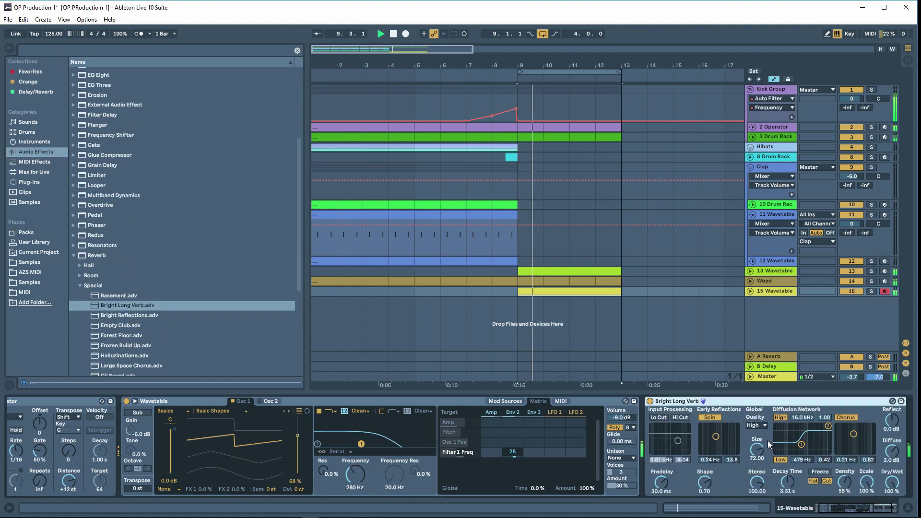
# Lower the clip's E4 note two octaves to E2 and play the loop.
pyautogui.doubleClick(562, 292)
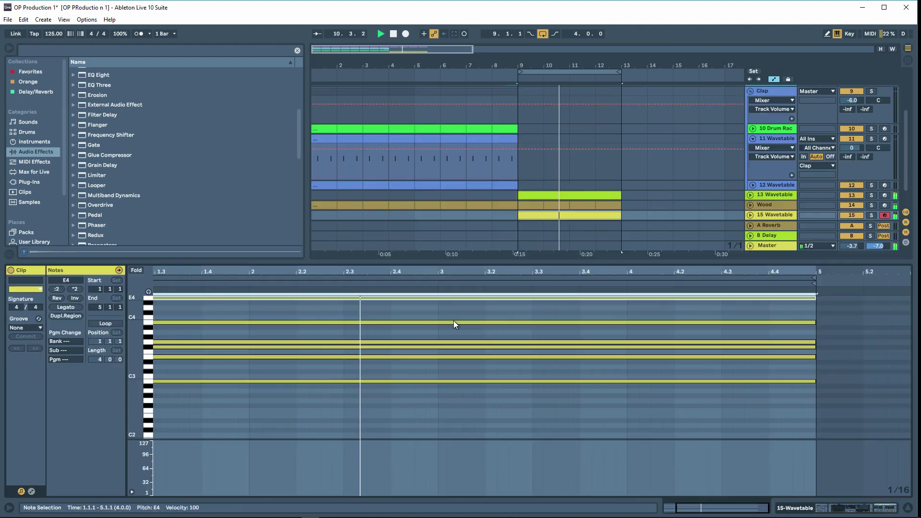
pyautogui.press('space')
pyautogui.click(363, 297)
pyautogui.hotkey('shift', 'Down')
pyautogui.hotkey('shift', 'Down')
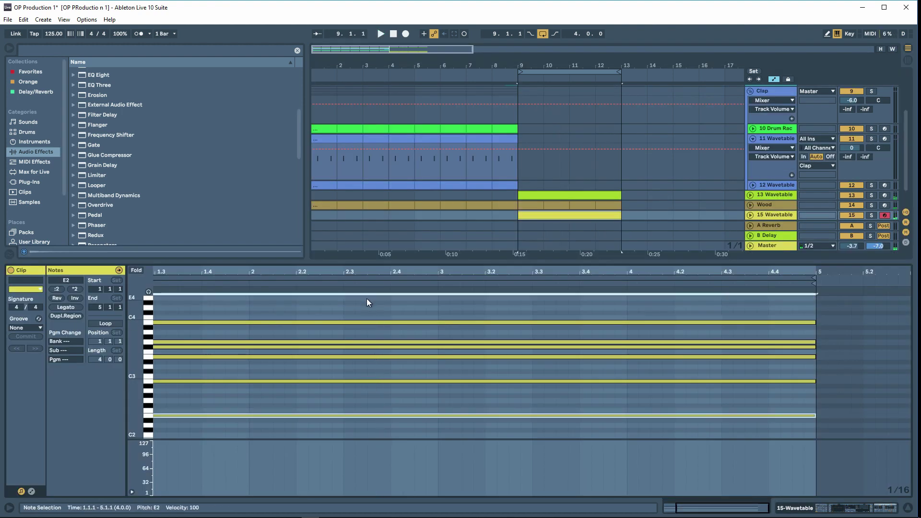
pyautogui.hotkey('shift', 'Tab')
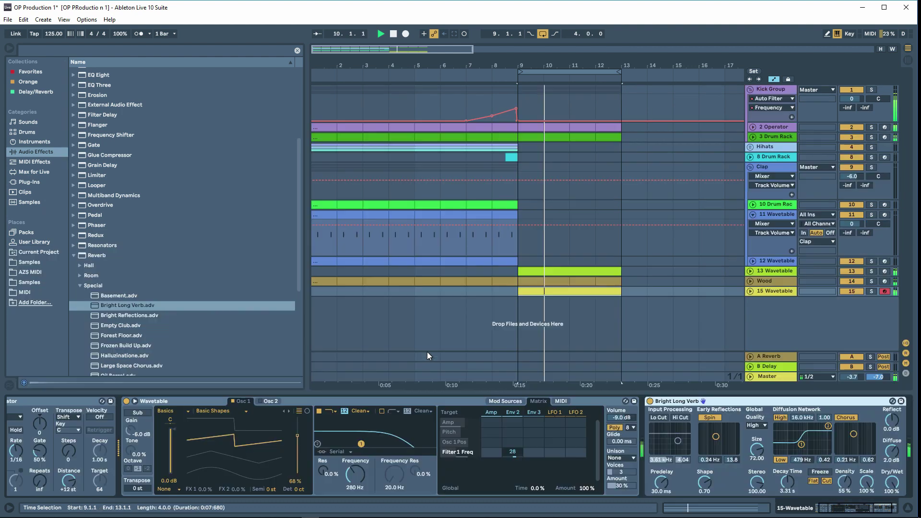
# Try the Bright Long Verb's Freeze during loop playback, switch it off again and stop playback.
pyautogui.click(819, 472)
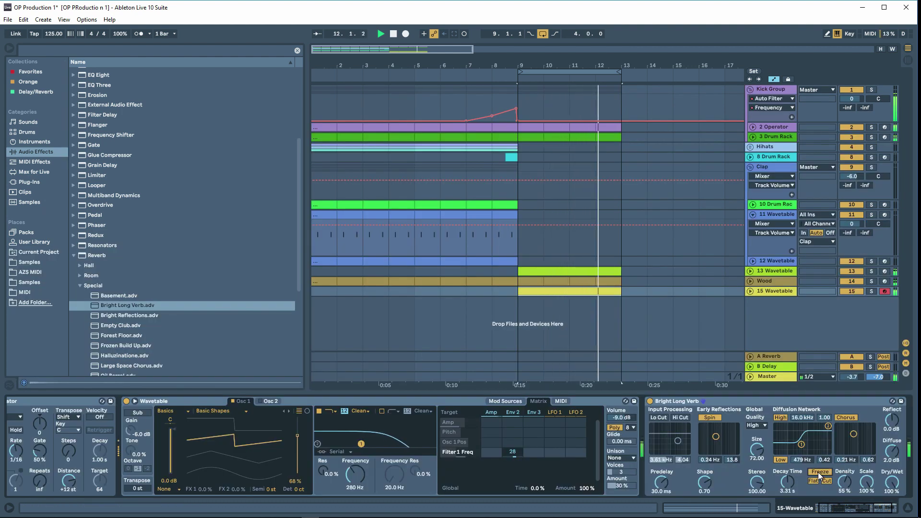
pyautogui.click(819, 472)
pyautogui.press('space')
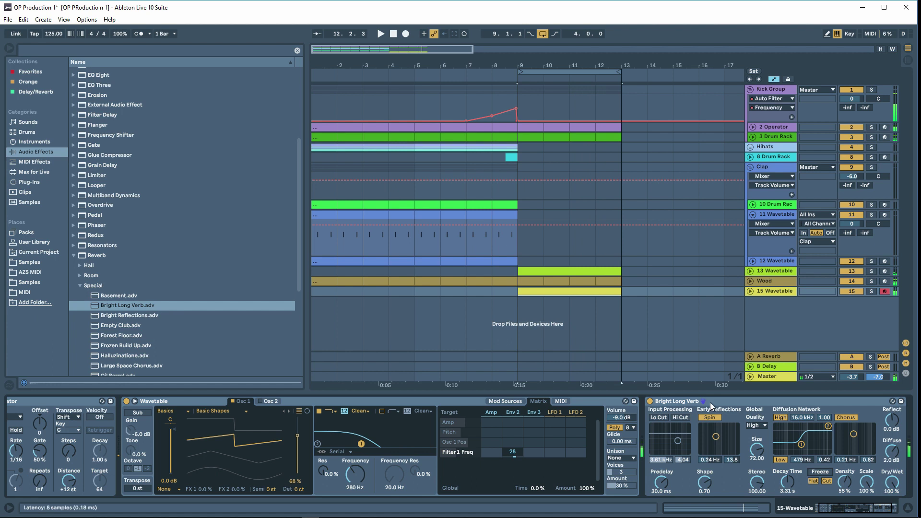
# Look through the installed effect plug-ins for a reverb, checking the Relab folder.
pyautogui.click(35, 181)
pyautogui.scroll(-2, 76, 137)
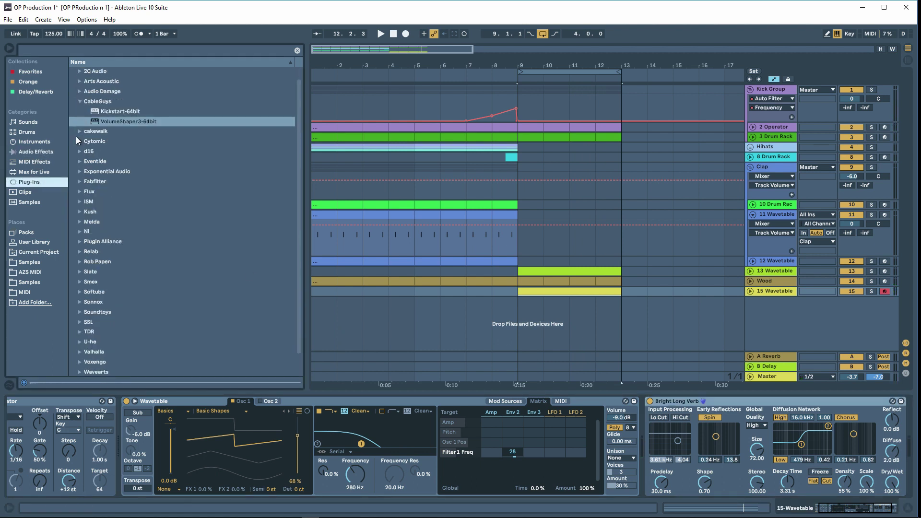
pyautogui.scroll(2, 82, 161)
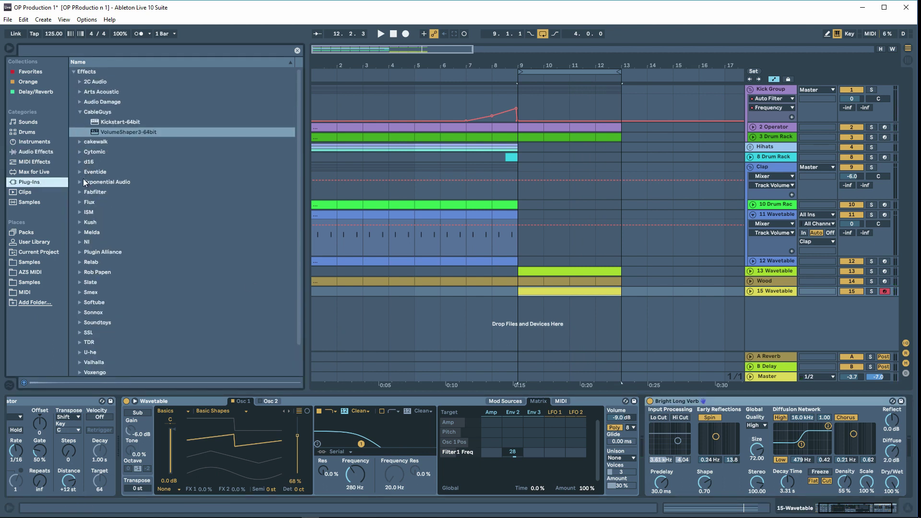
pyautogui.scroll(-3, 87, 184)
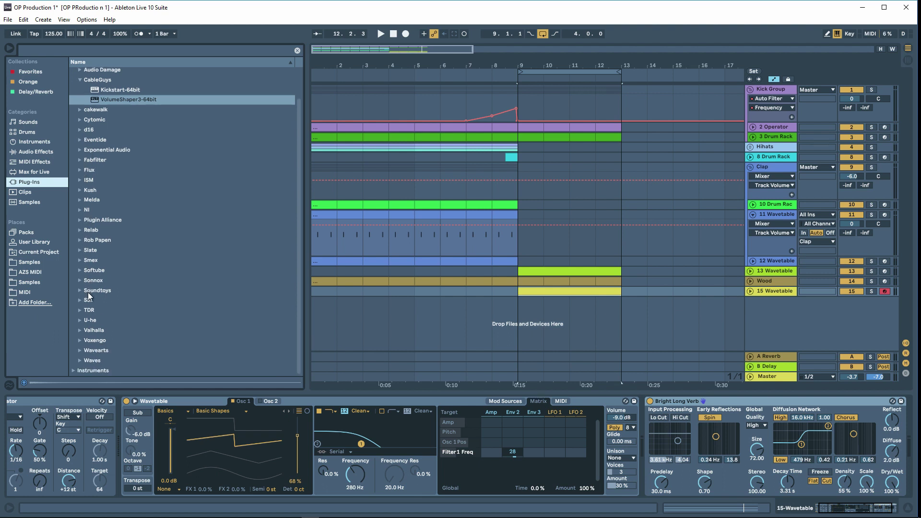
pyautogui.scroll(3, 88, 221)
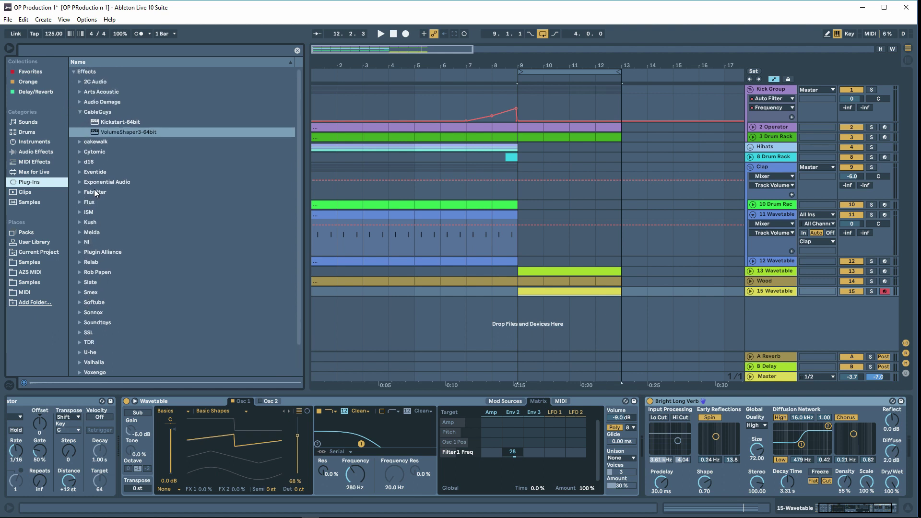
pyautogui.click(79, 265)
pyautogui.click(78, 242)
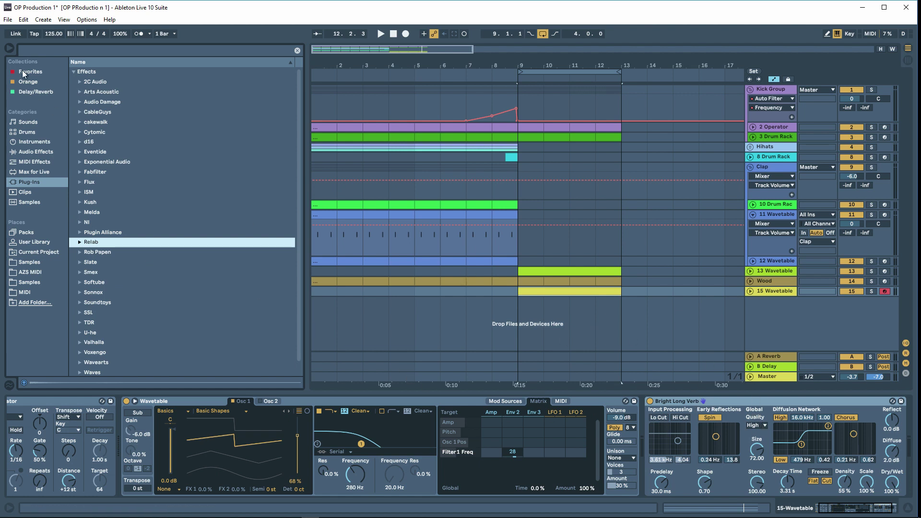
# Hide the browser, play the loop and turn on Freeze in the Bright Long Verb.
pyautogui.click(8, 48)
pyautogui.press('space')
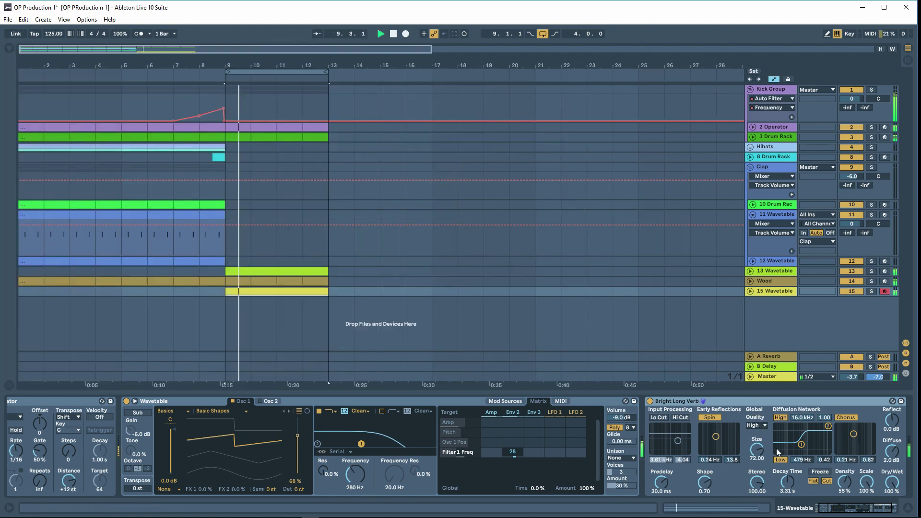
pyautogui.click(819, 472)
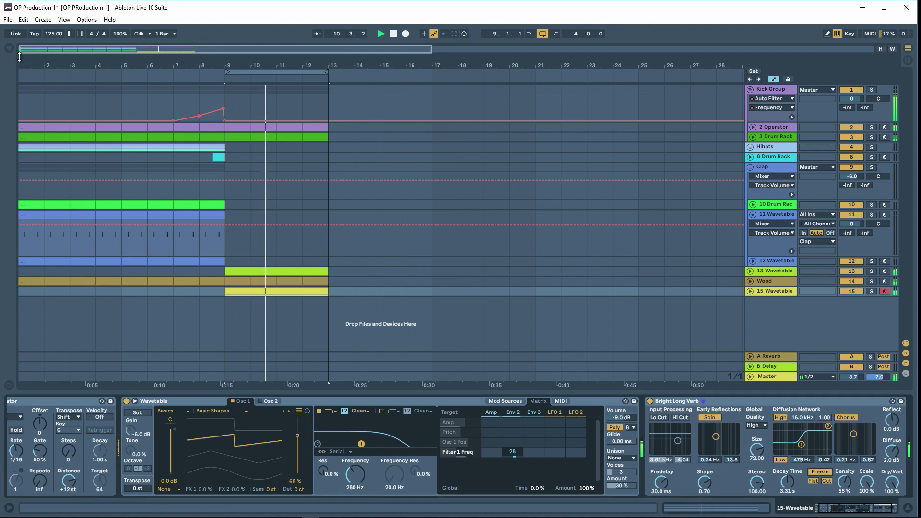
# Try raising Wavetable's Filter 1 frequency to 2.15 kHz and retrigger the reverb's Freeze.
pyautogui.click(8, 48)
pyautogui.moveTo(363, 475); pyautogui.dragTo(363, 456)
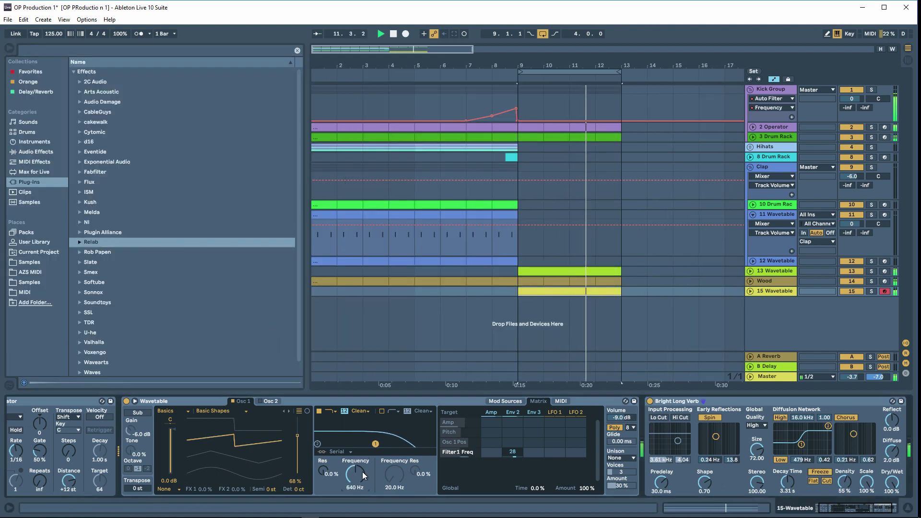
pyautogui.moveTo(355, 474)
pyautogui.mouseDown()
pyautogui.moveTo(355, 456)
pyautogui.moveTo(355, 467)
pyautogui.mouseUp()
pyautogui.click(819, 471)
pyautogui.click(817, 472)
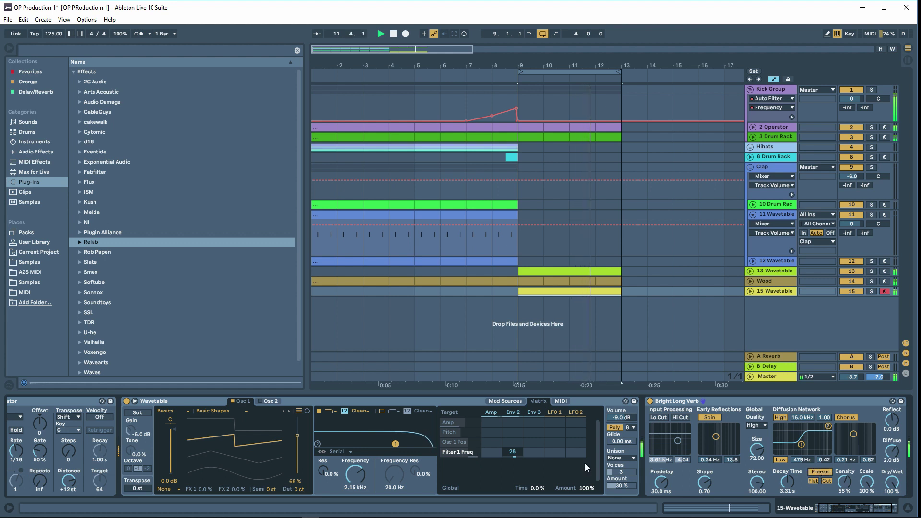
# Set Wavetable's Filter 1 frequency to 313 Hz and retrigger Freeze to capture the darker sound.
pyautogui.moveTo(355, 474)
pyautogui.mouseDown()
pyautogui.moveTo(356, 497)
pyautogui.moveTo(355, 486)
pyautogui.mouseUp()
pyautogui.click(827, 471)
pyautogui.click(827, 471)
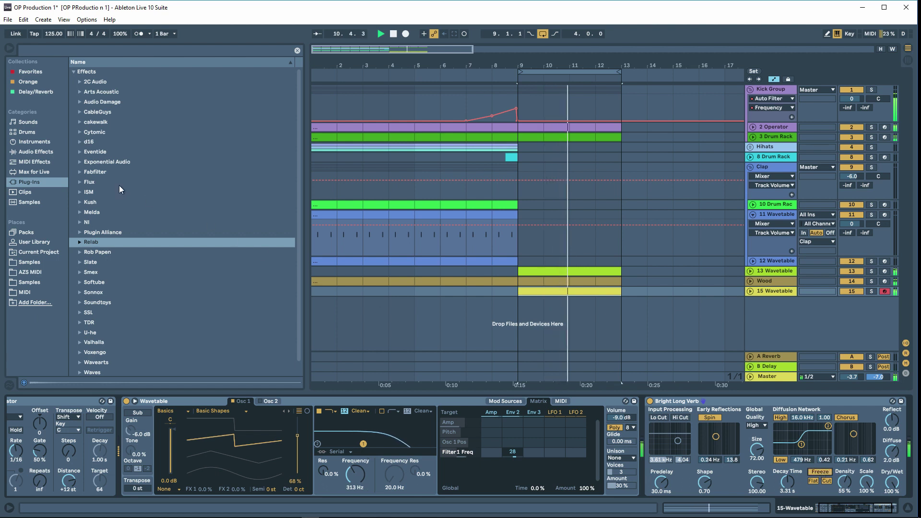
# Bring the VolumeShaper with the Extract the One preset from the 13 Wavetable track to the end of the 15 Wavetable device chain.
pyautogui.click(80, 112)
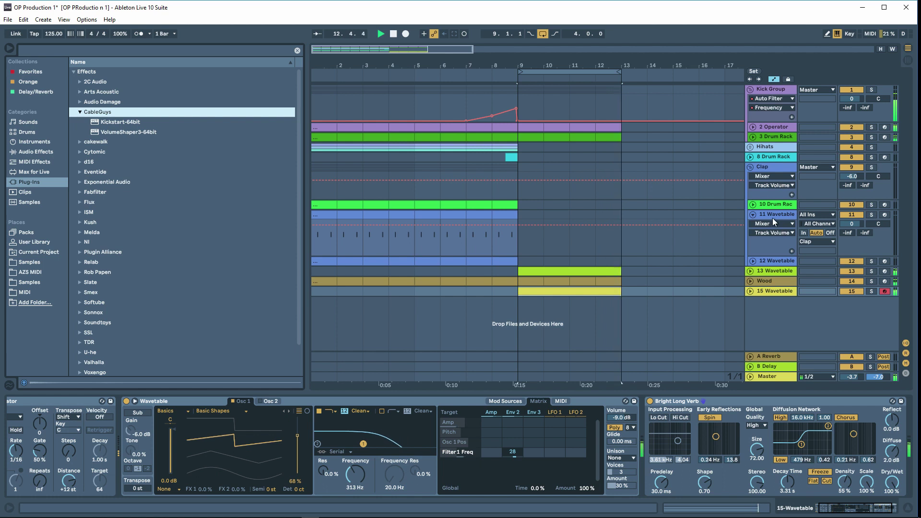
pyautogui.click(773, 272)
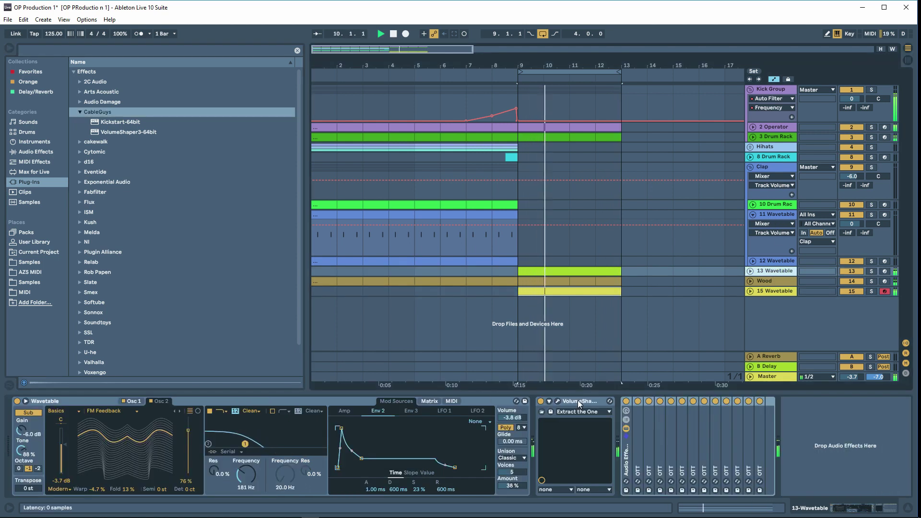
pyautogui.moveTo(577, 401); pyautogui.dragTo(770, 292)
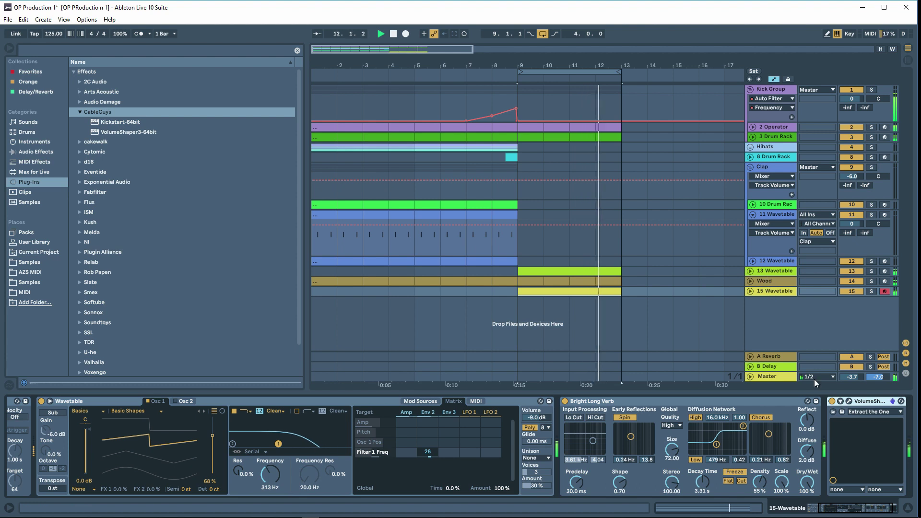
# Reshape the VolumeShaper curve on 15 Wavetable into a more gradual rise, set Mix to 89% and close the plug-in window.
pyautogui.click(849, 401)
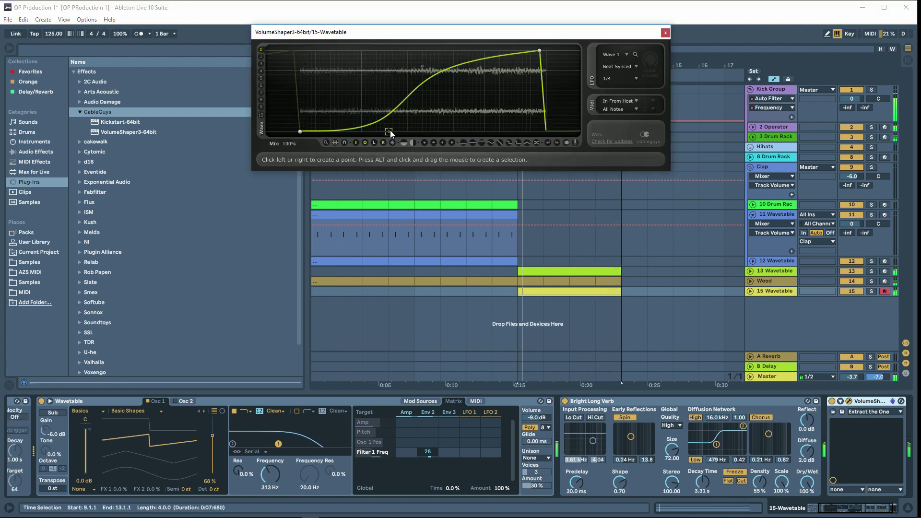
pyautogui.moveTo(390, 130); pyautogui.dragTo(383, 114)
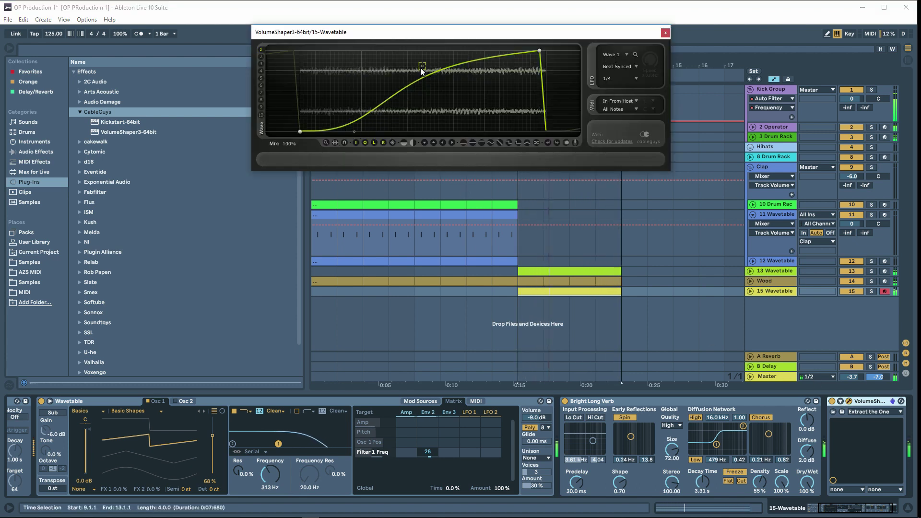
pyautogui.moveTo(420, 68); pyautogui.dragTo(401, 54)
pyautogui.moveTo(290, 144); pyautogui.dragTo(290, 151)
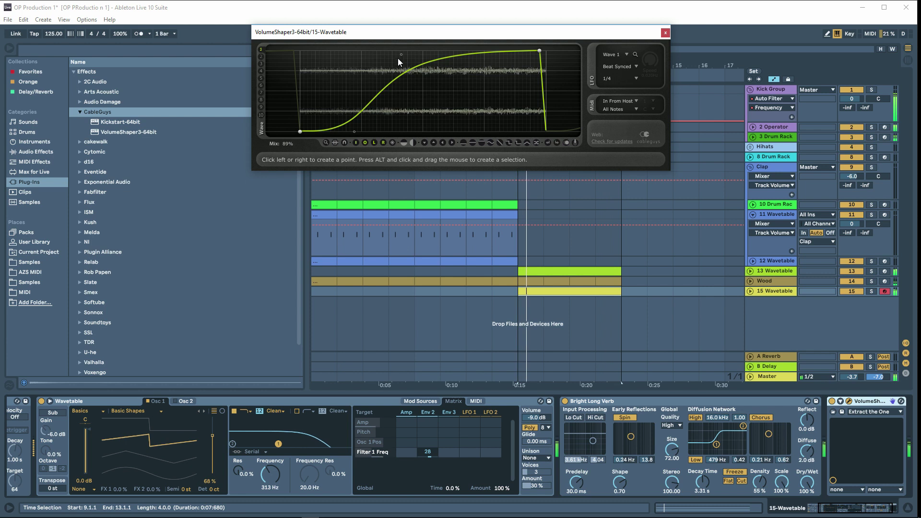
pyautogui.moveTo(398, 58); pyautogui.dragTo(475, 75)
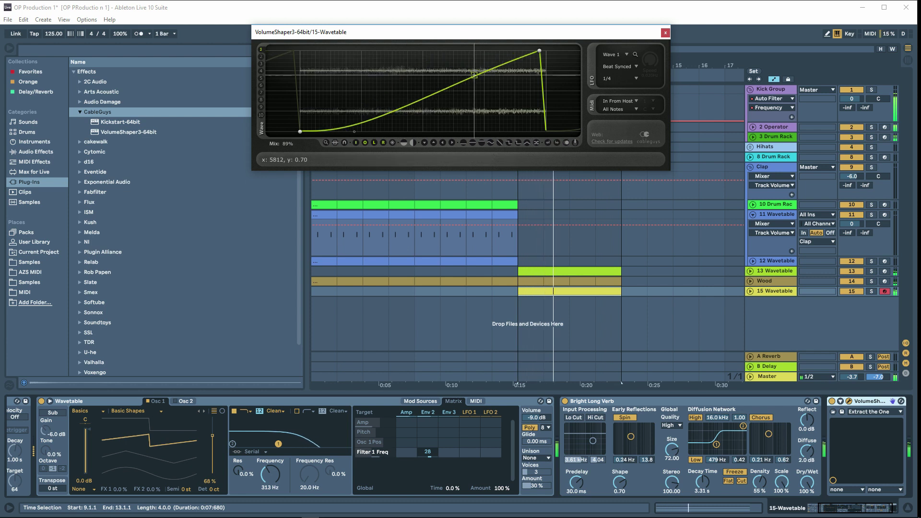
pyautogui.click(665, 33)
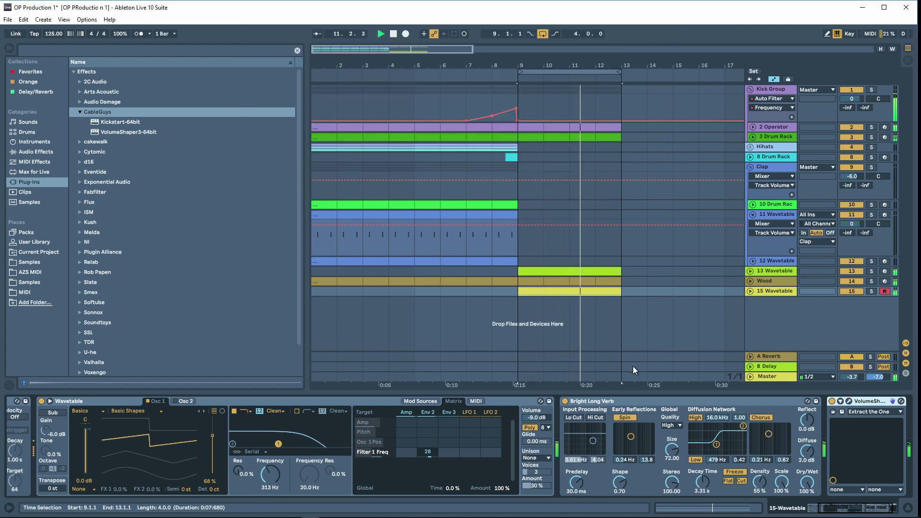
# Insert an Auto Filter between the reverb and VolumeShaper, set its low-pass frequency to 2.06 kHz and hide the browser.
pyautogui.click(36, 149)
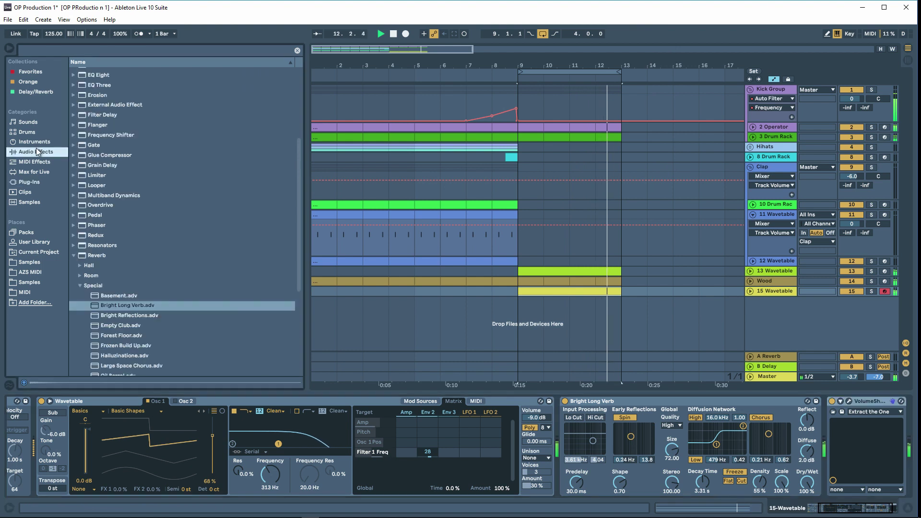
pyautogui.scroll(5, 79, 125)
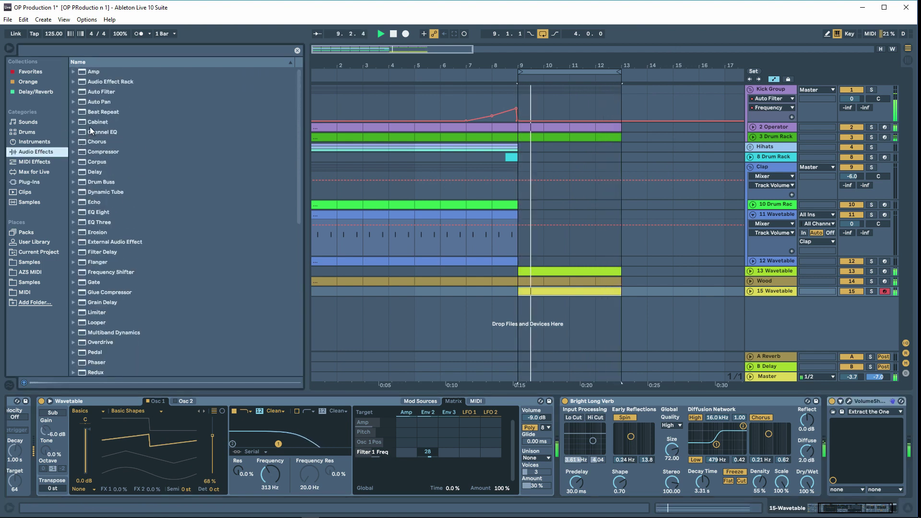
pyautogui.moveTo(96, 93); pyautogui.dragTo(841, 460)
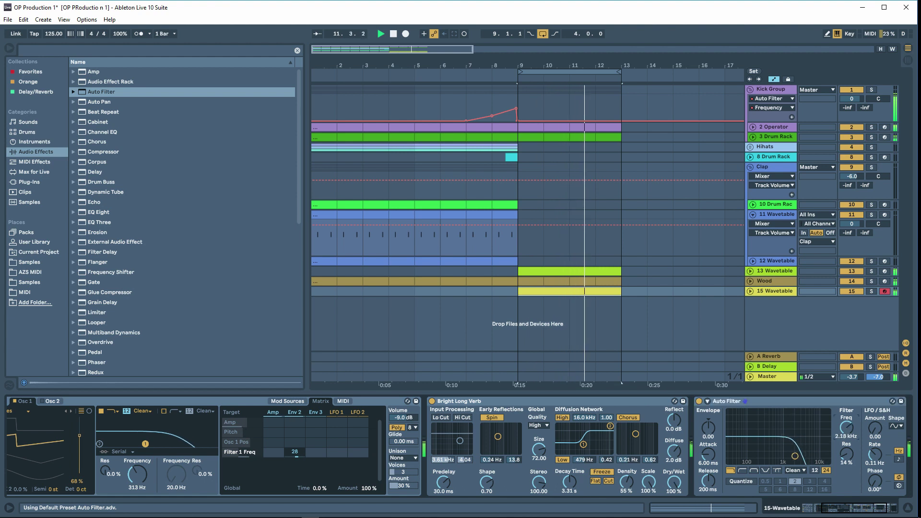
pyautogui.hotkey('ctrl', 'alt', 'b')
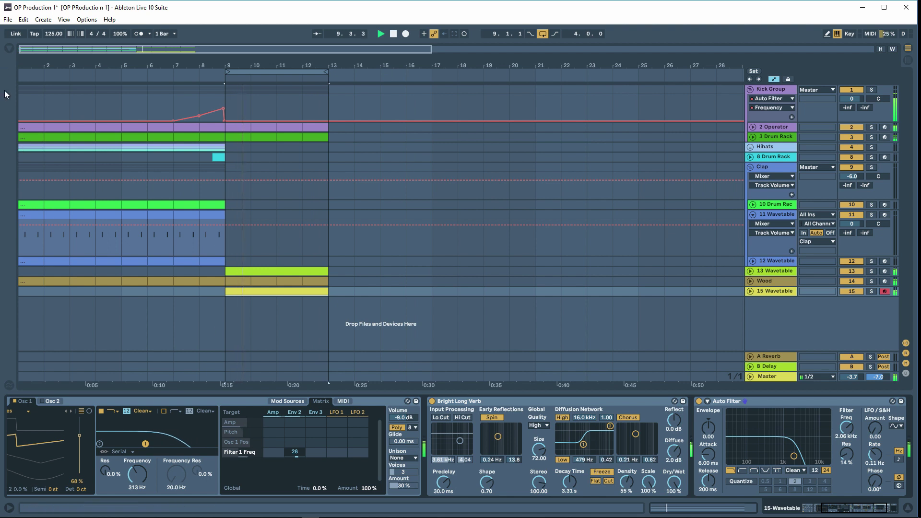
# Insert an EQ Eight between Wavetable and the reverb, set its band 1 low cut to 147 Hz and retrigger the reverb's Freeze.
pyautogui.click(8, 49)
pyautogui.click(103, 133)
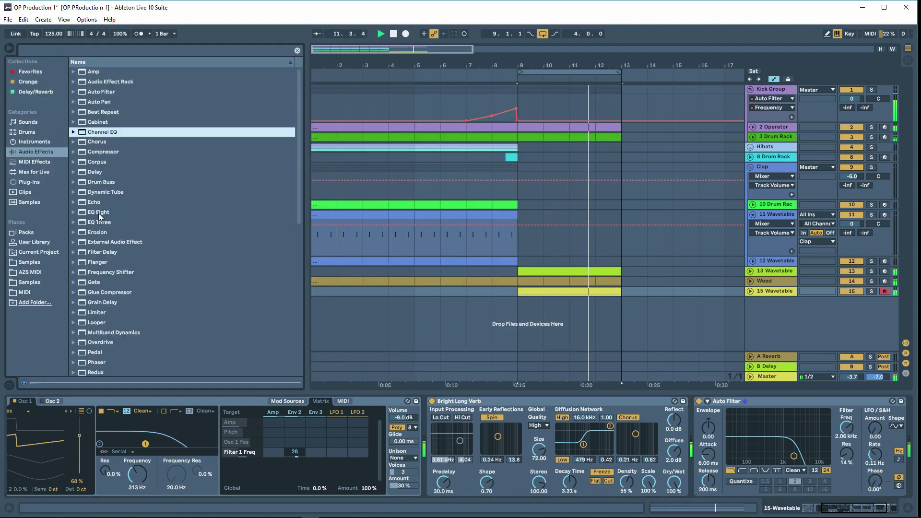
pyautogui.moveTo(96, 215); pyautogui.dragTo(430, 440)
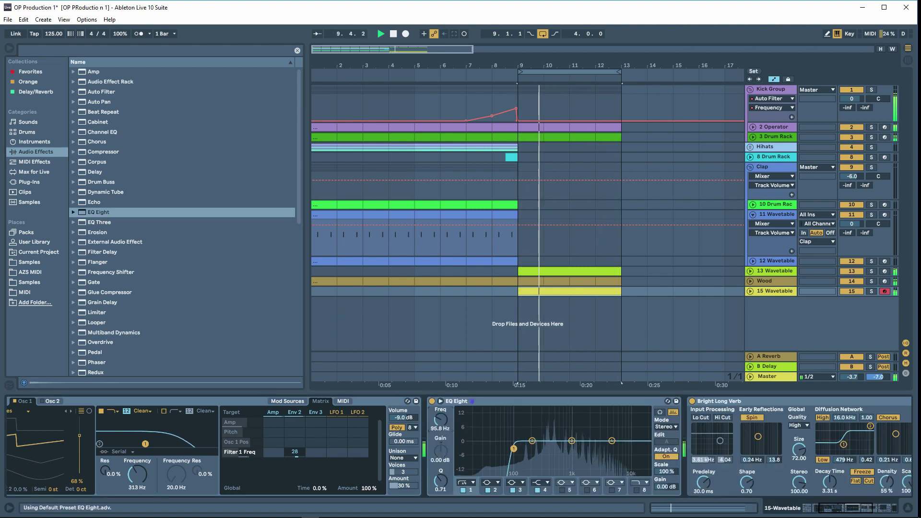
pyautogui.moveTo(514, 449); pyautogui.dragTo(525, 448)
pyautogui.click(855, 473)
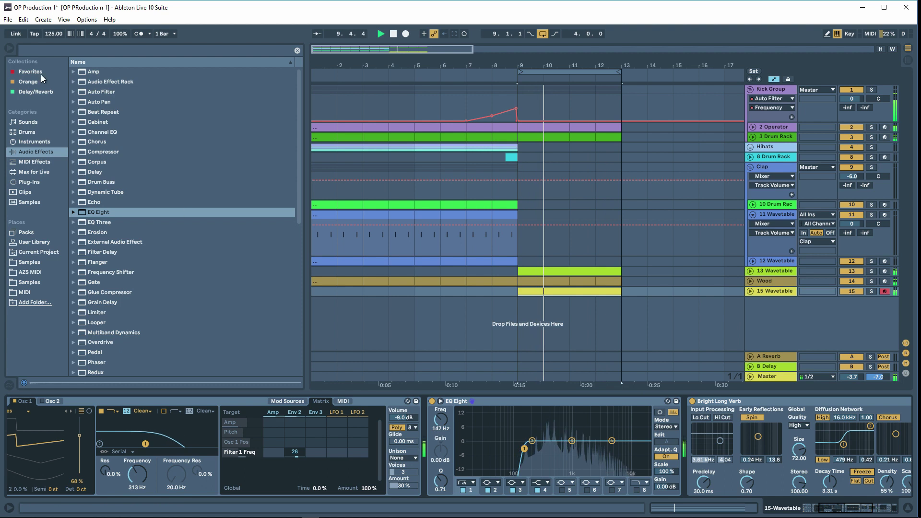
# Hide the browser and move the EQ Eight to between the Bright Long Verb and the Auto Filter.
pyautogui.hotkey('ctrl', 'alt', 'b')
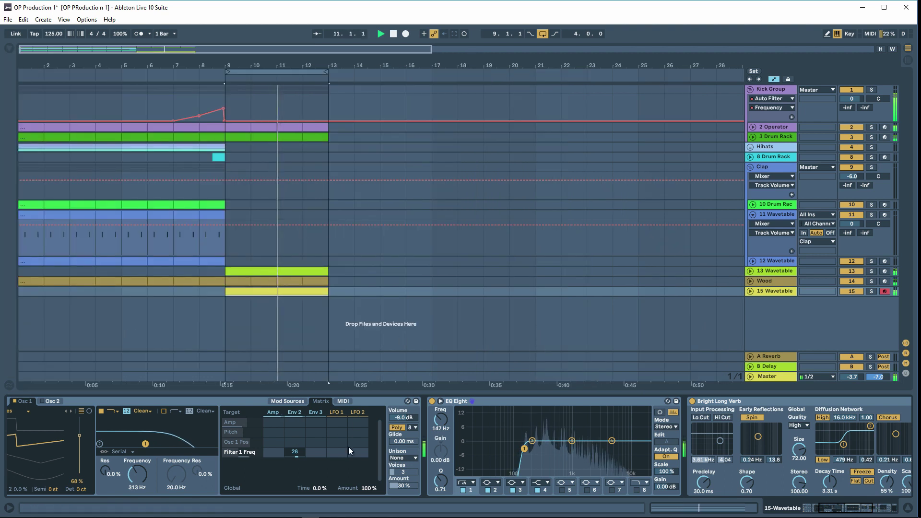
pyautogui.click(852, 509)
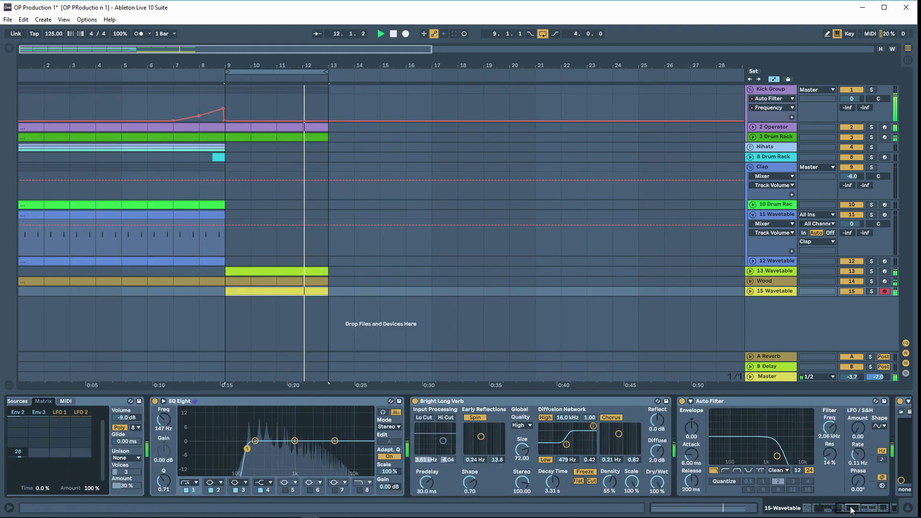
pyautogui.click(851, 509)
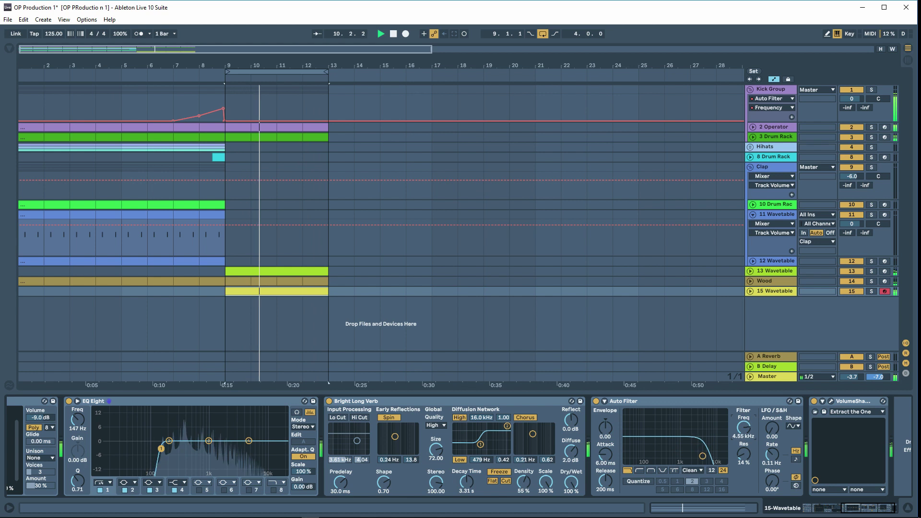
pyautogui.moveTo(250, 402); pyautogui.dragTo(587, 416)
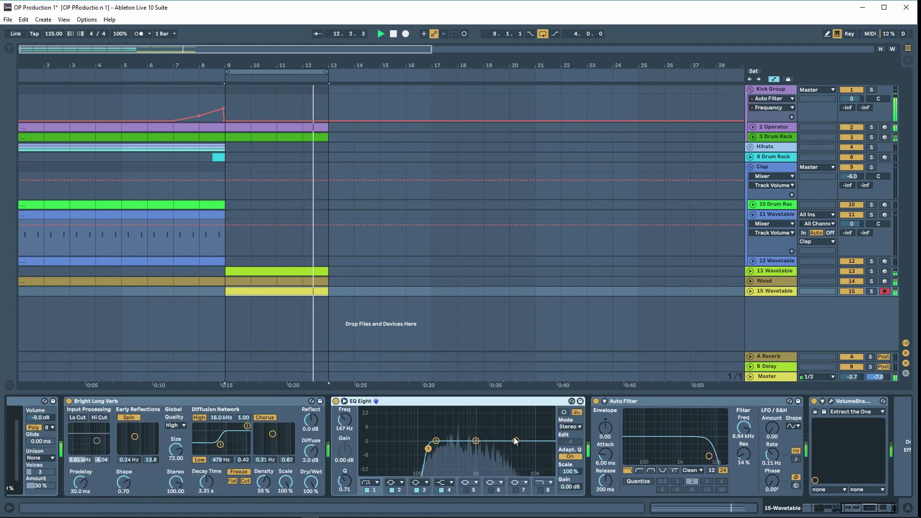
# Enable EQ Eight's band 8 as a high-cut filter and set its frequency to 2.72 kHz.
pyautogui.click(541, 489)
pyautogui.click(539, 482)
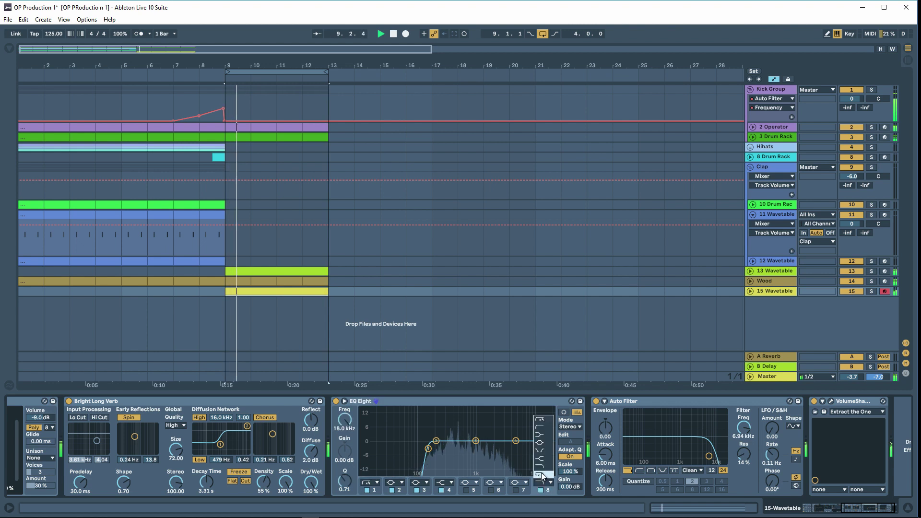
pyautogui.click(540, 475)
pyautogui.moveTo(542, 441); pyautogui.dragTo(501, 450)
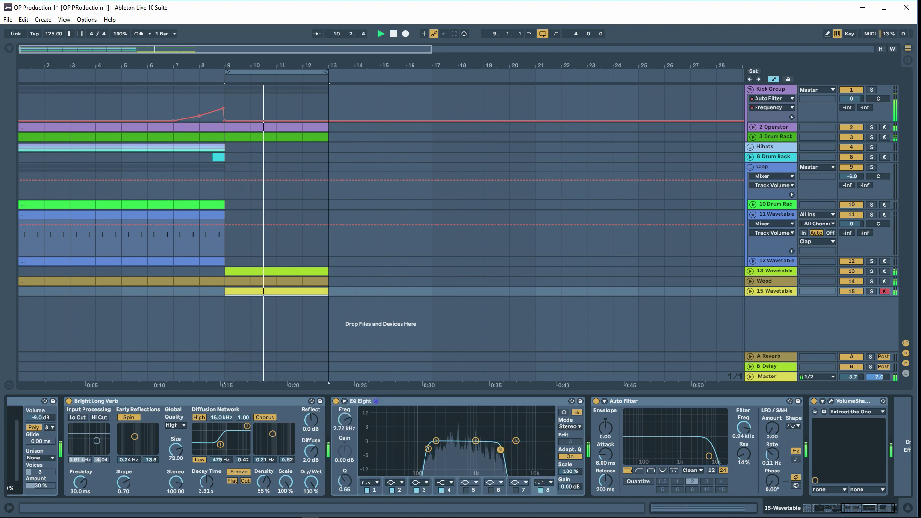
# Lower the Auto Filter frequency to 1.16 kHz and raise the frequency of EQ Eight's band 1 low cut.
pyautogui.moveTo(736, 426); pyautogui.dragTo(736, 445)
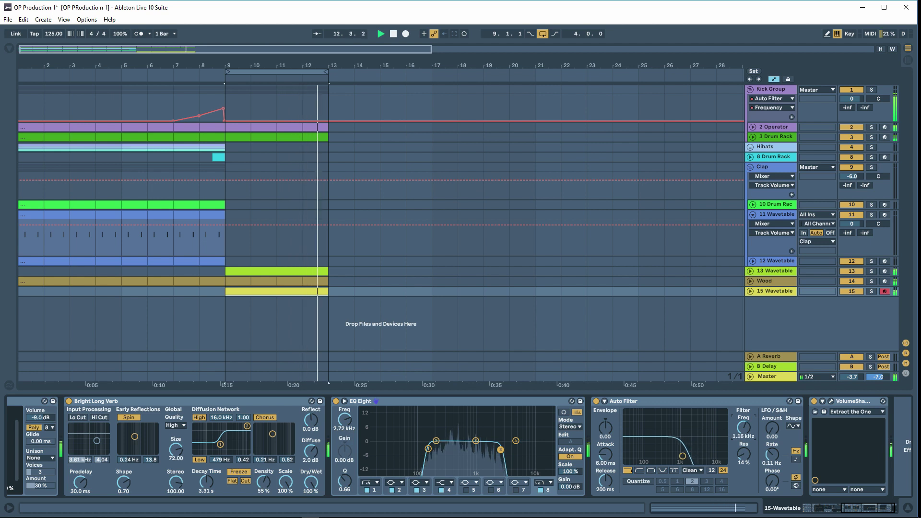
pyautogui.moveTo(428, 448); pyautogui.dragTo(456, 450)
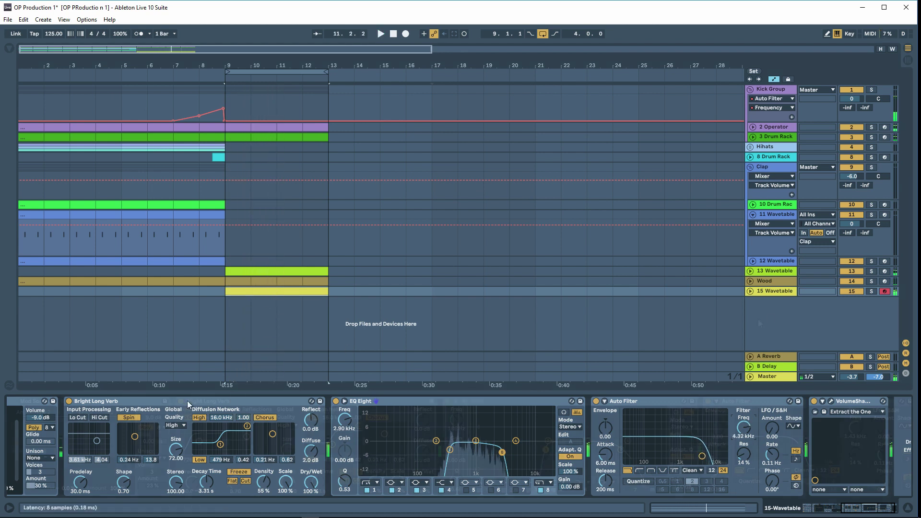
# Add an audio track below 15 Wavetable with Resampling as input, armed for recording and soloed together with 15 Wavetable.
pyautogui.rightClick(770, 313)
pyautogui.click(783, 318)
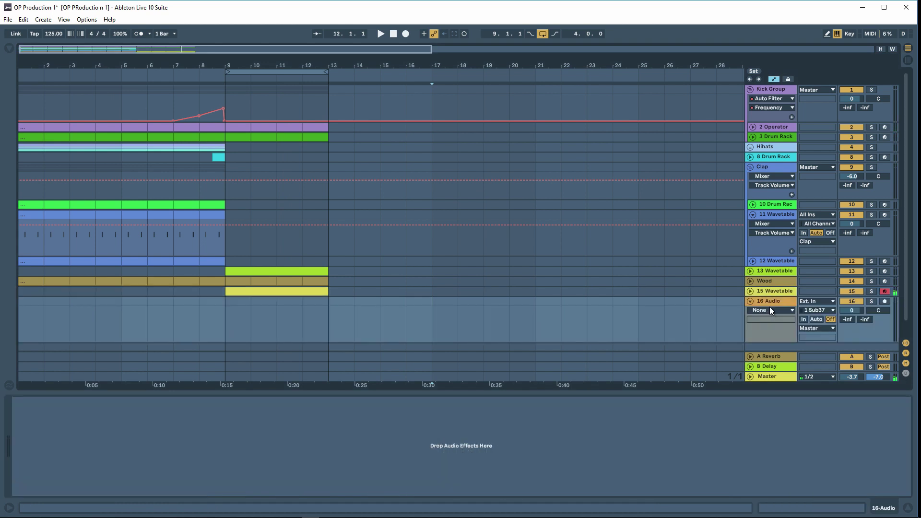
pyautogui.click(811, 302)
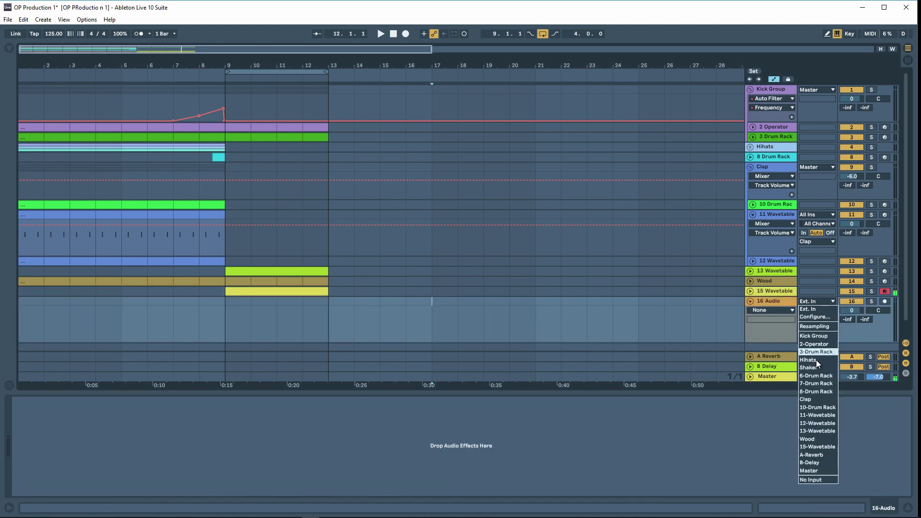
pyautogui.click(814, 327)
pyautogui.click(872, 291)
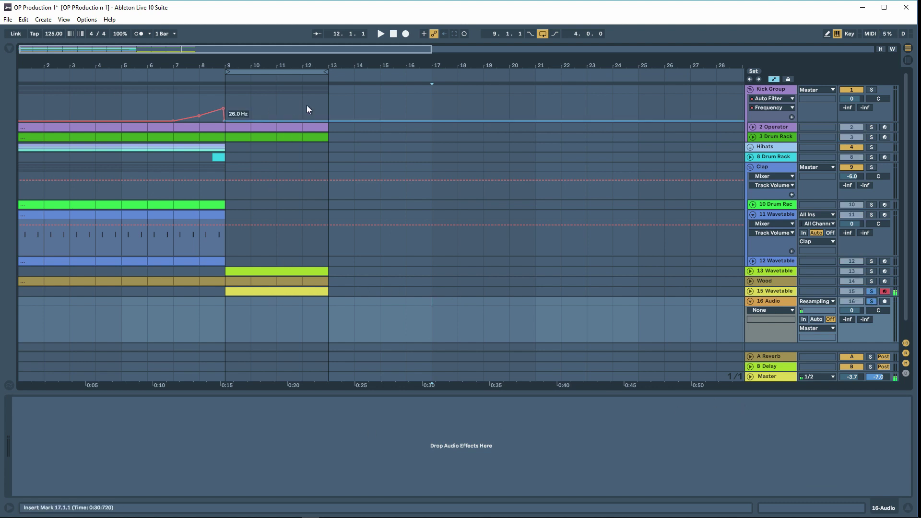
pyautogui.click(886, 302)
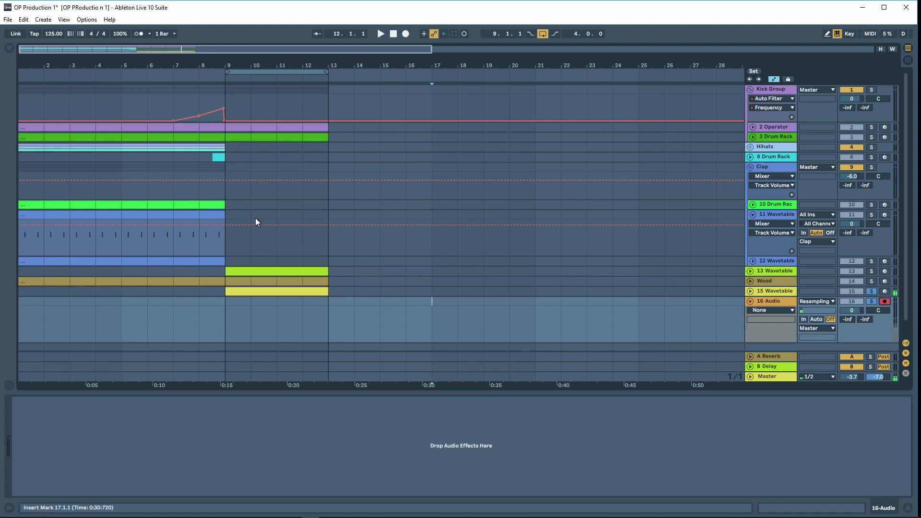
pyautogui.click(406, 34)
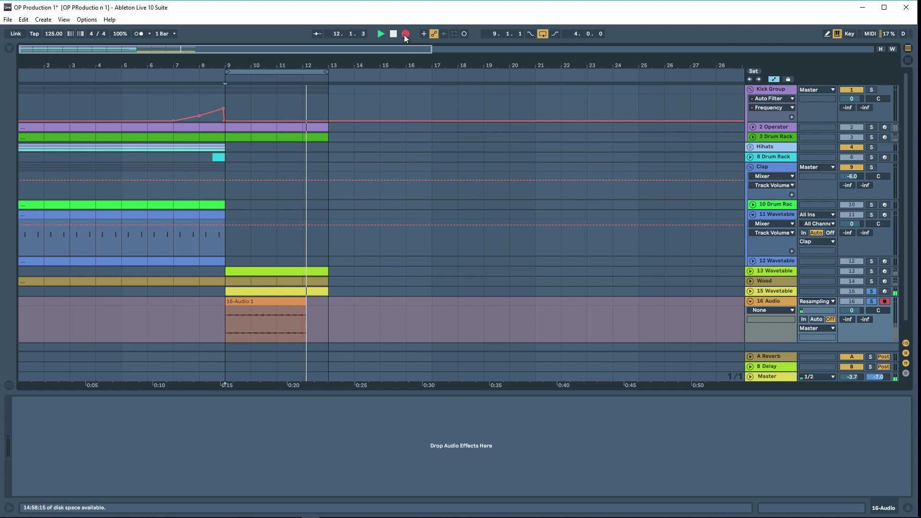
pyautogui.press('space')
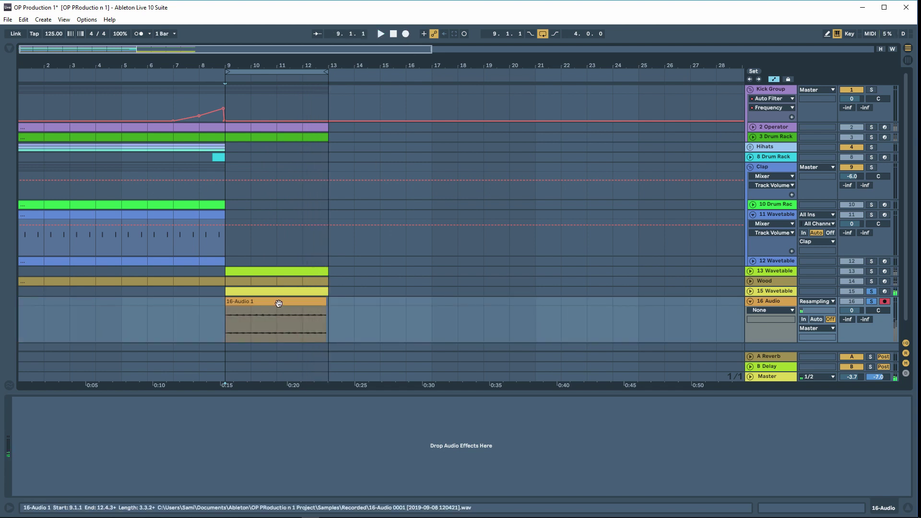
pyautogui.click(277, 302)
pyautogui.press('Delete')
# Bypass the EQ Eight and the Auto Filter on the 15 Wavetable track.
pyautogui.click(758, 293)
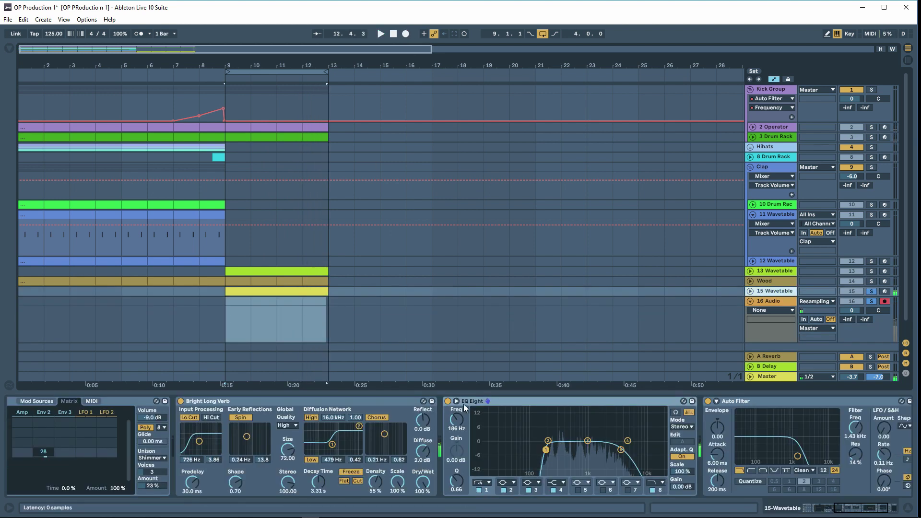
pyautogui.click(448, 401)
pyautogui.click(708, 402)
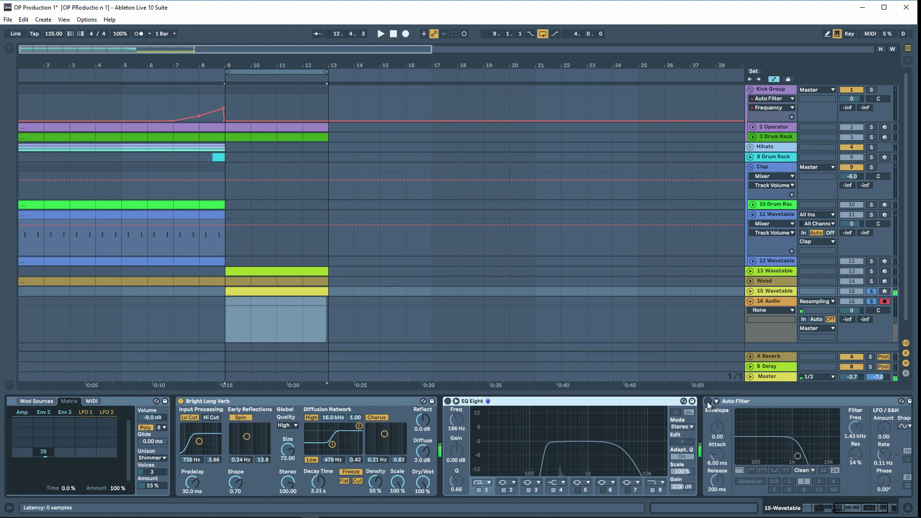
# Record the unfiltered frozen-reverb texture of 15 Wavetable onto the 16 Audio track for four bars, starting at bar 9.
pyautogui.click(767, 304)
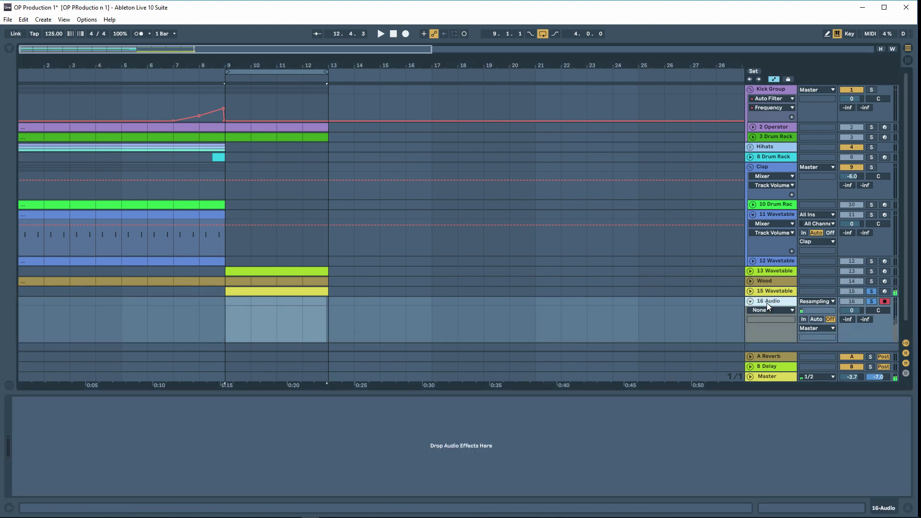
pyautogui.click(233, 304)
pyautogui.click(406, 34)
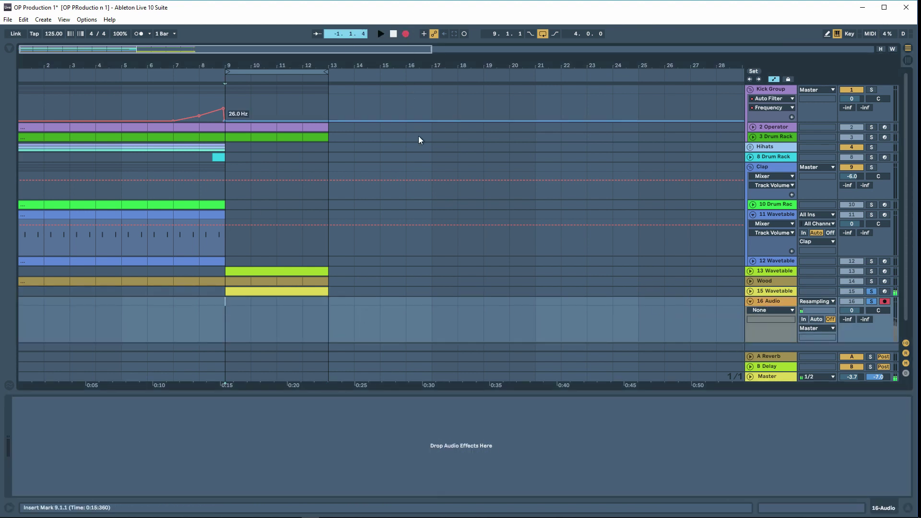
pyautogui.click(758, 292)
pyautogui.moveTo(844, 510); pyautogui.dragTo(863, 510)
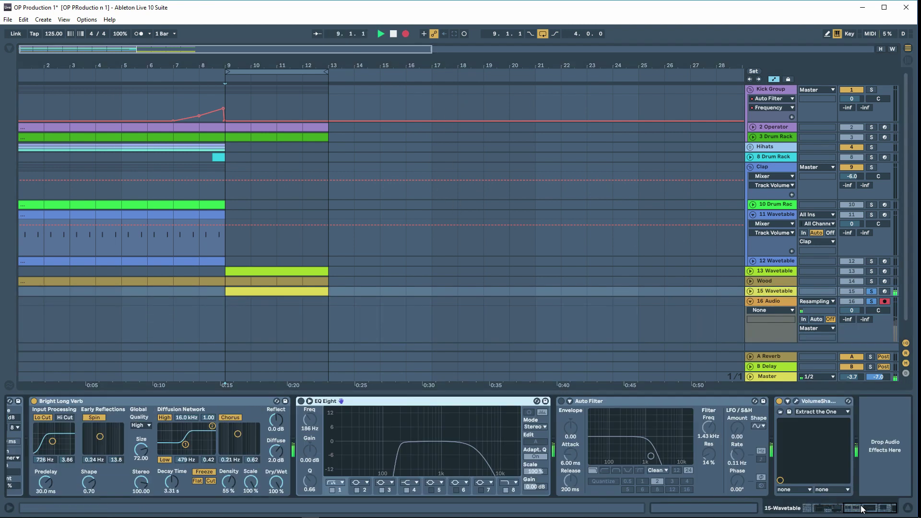
pyautogui.click(770, 302)
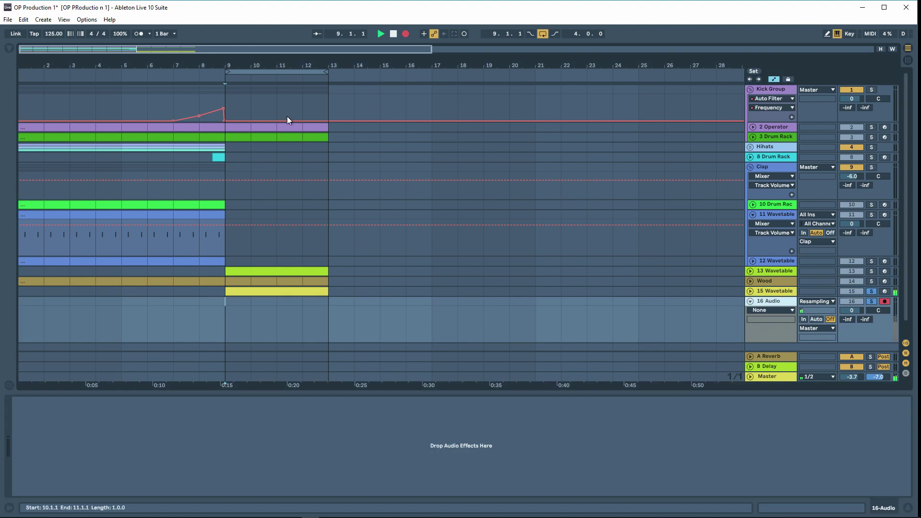
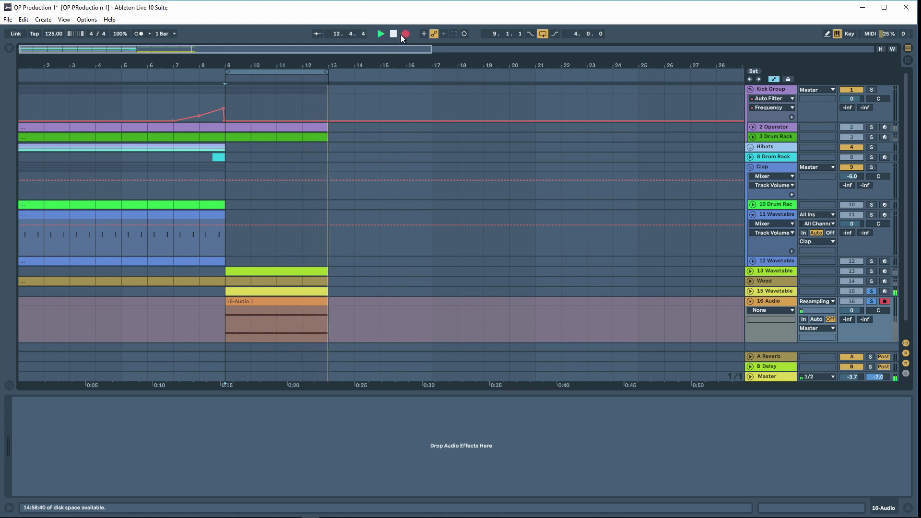
pyautogui.press('space')
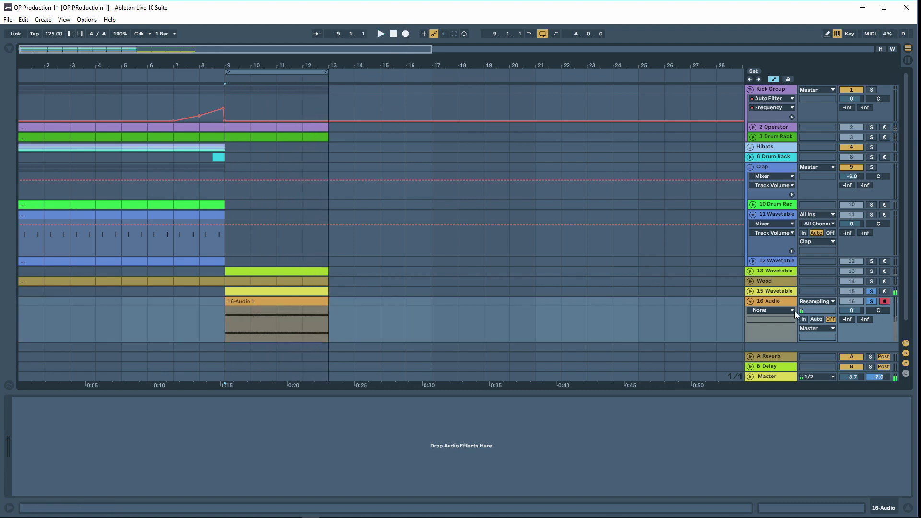
# Set the 16 Audio track's input back to Ext. In and trim its recorded clip to one bar, ending at bar 10.
pyautogui.click(809, 302)
pyautogui.click(814, 309)
pyautogui.press('space')
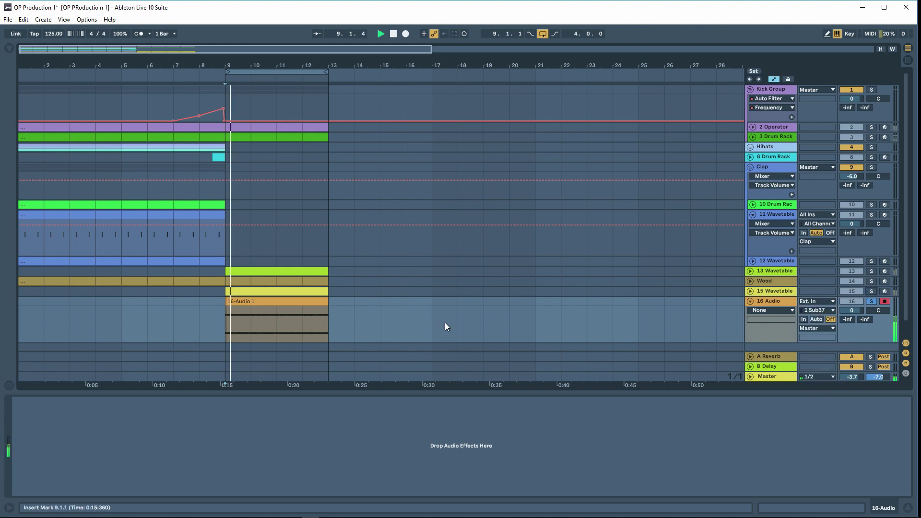
pyautogui.moveTo(265, 70)
pyautogui.mouseDown()
pyautogui.moveTo(307, 154)
pyautogui.moveTo(396, 123)
pyautogui.mouseUp()
pyautogui.click(318, 329)
pyautogui.click(219, 319)
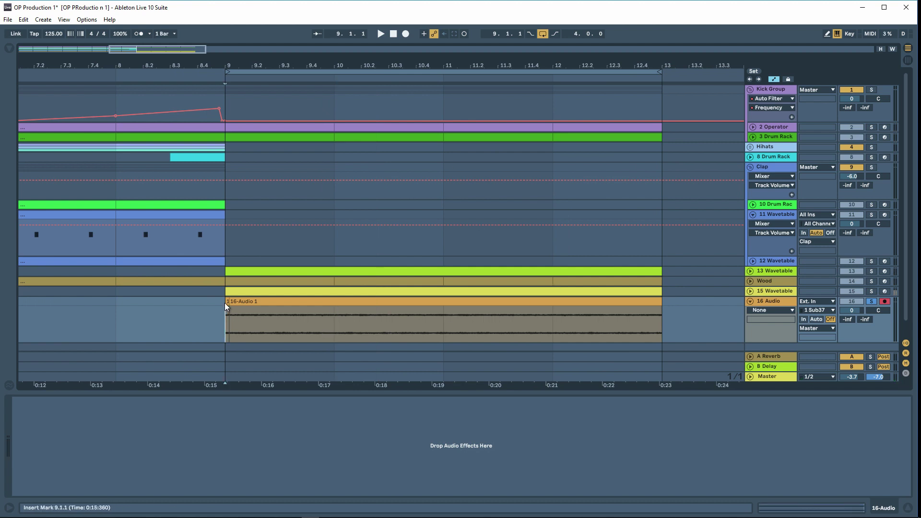
pyautogui.moveTo(226, 306); pyautogui.dragTo(229, 301)
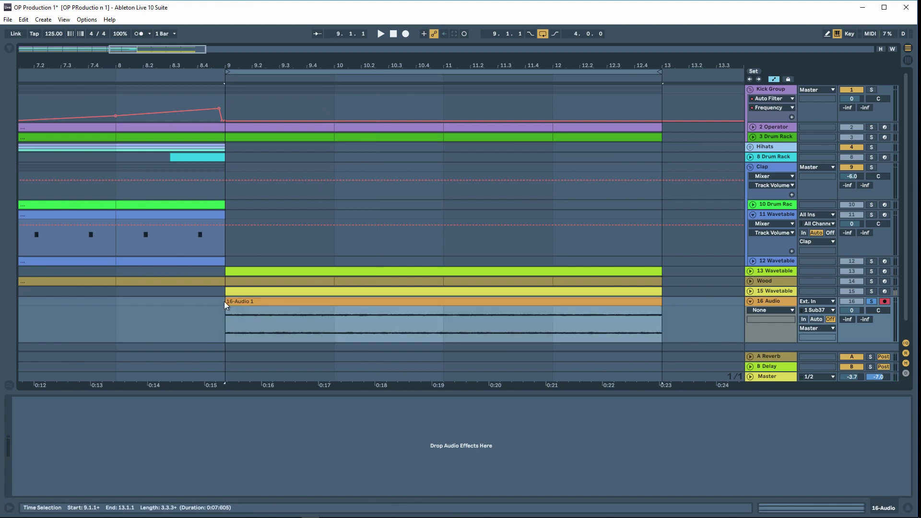
pyautogui.press('space')
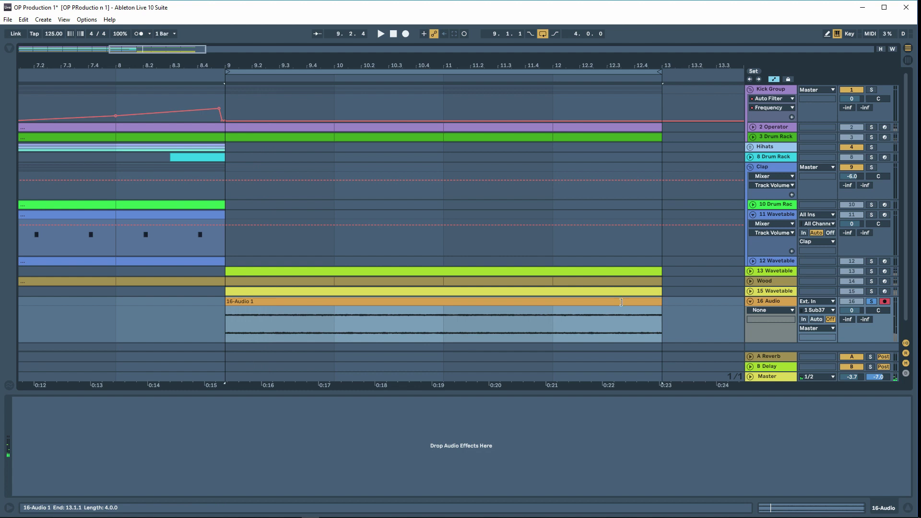
pyautogui.moveTo(622, 302); pyautogui.dragTo(253, 309)
# Show the audio clip's volume envelope and draw a ramp from 0% at the clip start to 100% at beat 1.2.
pyautogui.doubleClick(264, 306)
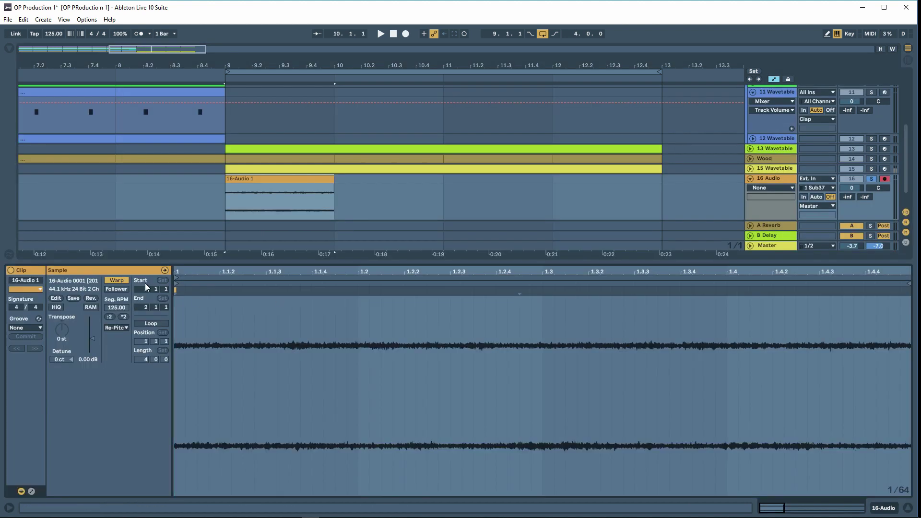
pyautogui.click(31, 491)
pyautogui.click(341, 298)
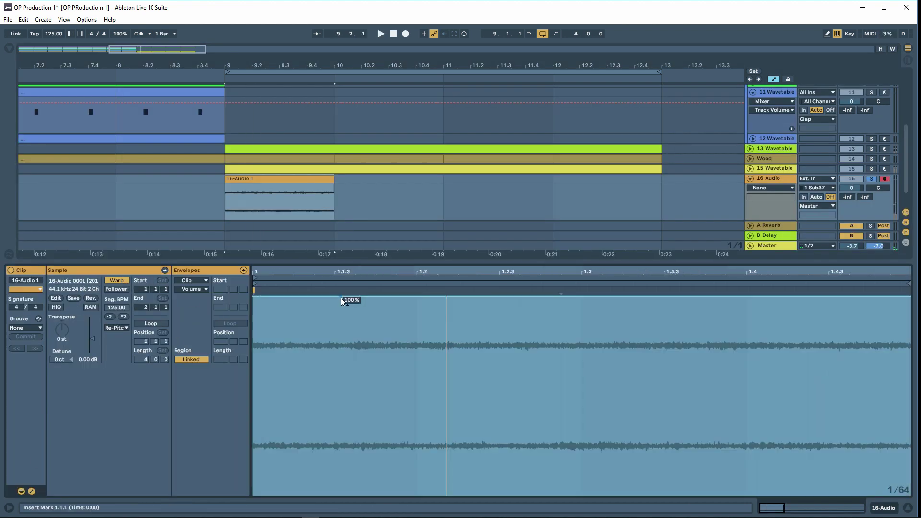
pyautogui.rightClick(355, 313)
pyautogui.click(452, 354)
pyautogui.rightClick(417, 301)
pyautogui.click(417, 298)
pyautogui.moveTo(254, 297); pyautogui.dragTo(255, 495)
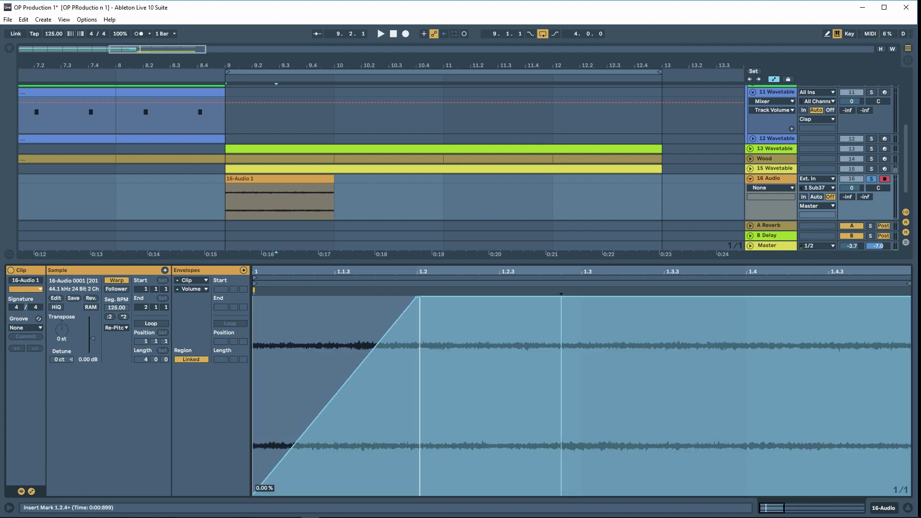
# Bend the ramp so it steepens just before its peak, and drop the envelope from beat 1.2 to zero at 1.2.2.
pyautogui.moveTo(366, 360); pyautogui.dragTo(402, 339)
pyautogui.rightClick(379, 337)
pyautogui.click(413, 401)
pyautogui.moveTo(423, 297); pyautogui.dragTo(460, 495)
# Add a second volume pulse starting at full level on 1.2.4 and curving down to zero at 1.3.2.
pyautogui.rightClick(557, 359)
pyautogui.click(593, 422)
pyautogui.click(543, 496)
pyautogui.moveTo(542, 495); pyautogui.dragTo(582, 495)
pyautogui.press('space')
pyautogui.moveTo(557, 366); pyautogui.dragTo(557, 321)
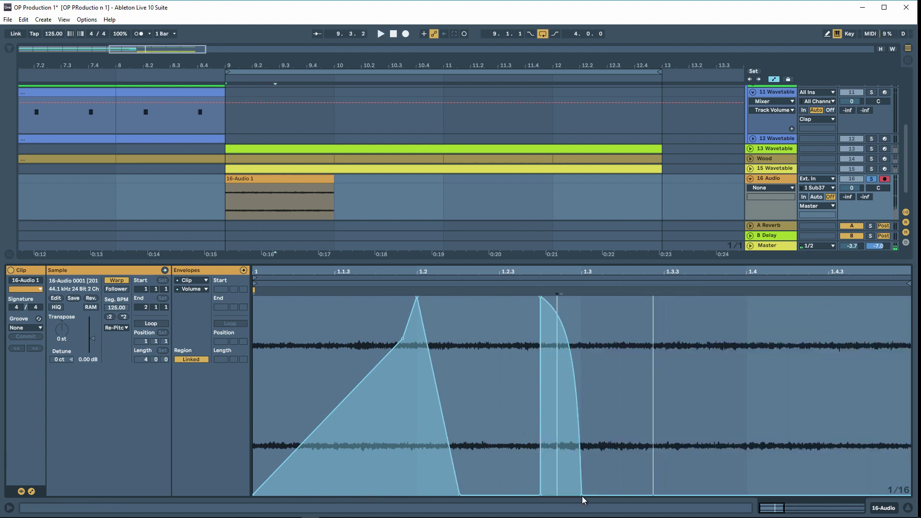
pyautogui.moveTo(583, 497); pyautogui.dragTo(664, 496)
# Add a third volume pulse starting at full level on 1.3.3 and curving down to zero at 1.4.2.
pyautogui.moveTo(666, 495); pyautogui.dragTo(747, 495)
pyautogui.moveTo(698, 375); pyautogui.dragTo(697, 406)
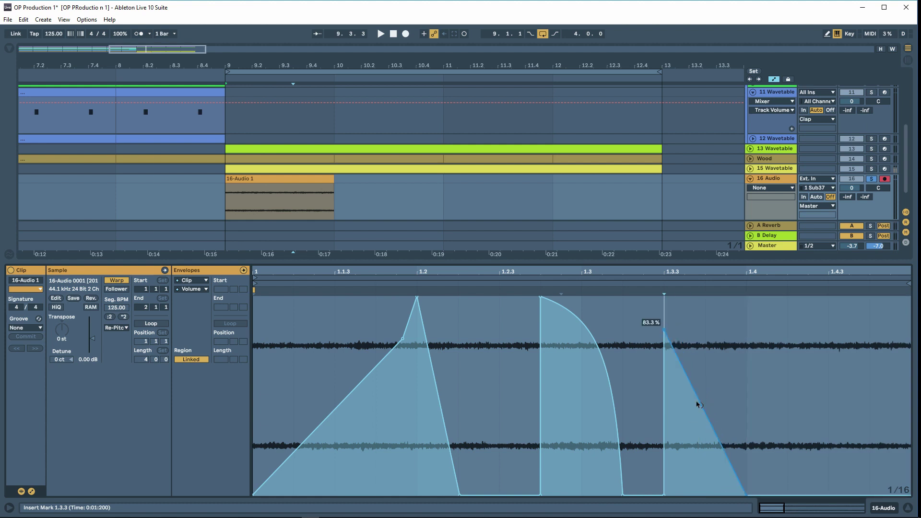
pyautogui.moveTo(665, 330); pyautogui.dragTo(666, 296)
pyautogui.moveTo(705, 393); pyautogui.dragTo(706, 340)
pyautogui.press('space')
pyautogui.press('space')
pyautogui.moveTo(747, 495); pyautogui.dragTo(787, 495)
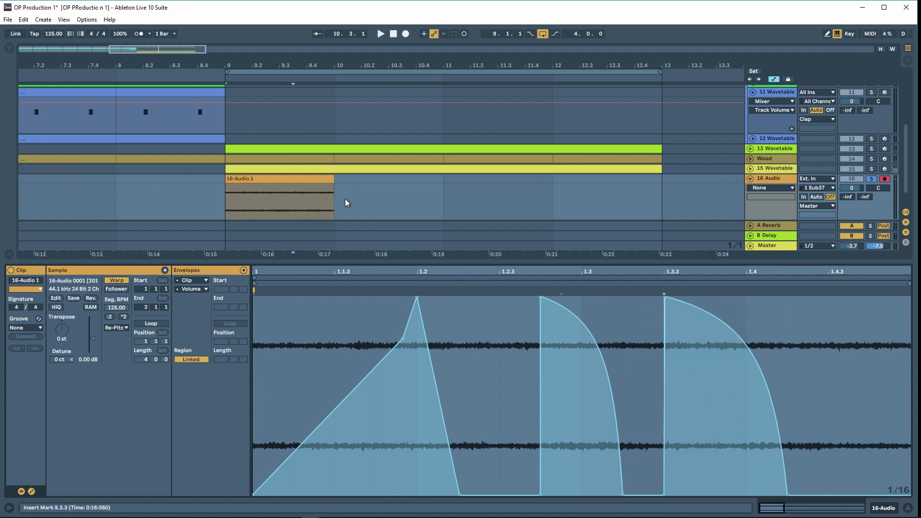
# Extend the audio clip to two bars and copy the first bar's volume envelope into the second bar.
pyautogui.moveTo(333, 179); pyautogui.dragTo(444, 179)
pyautogui.press('space')
pyautogui.press('space')
pyautogui.moveTo(582, 425); pyautogui.dragTo(200, 410)
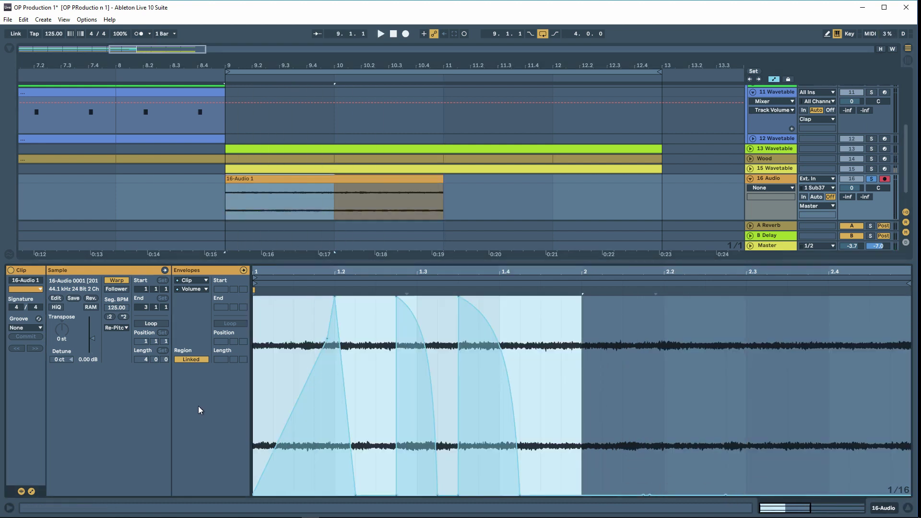
pyautogui.hotkey('ctrl', 'c')
pyautogui.click(583, 408)
pyautogui.hotkey('ctrl', 'v')
# Remove the opening swell from the second bar of the volume envelope, play the result and close the clip view.
pyautogui.click(623, 379)
pyautogui.click(664, 298)
pyautogui.click(657, 340)
pyautogui.press('space')
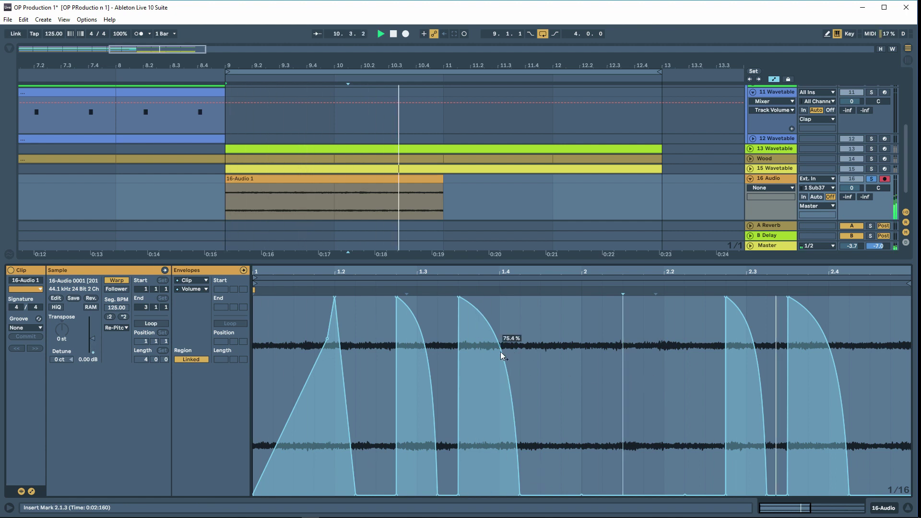
pyautogui.hotkey('shift', 'Tab')
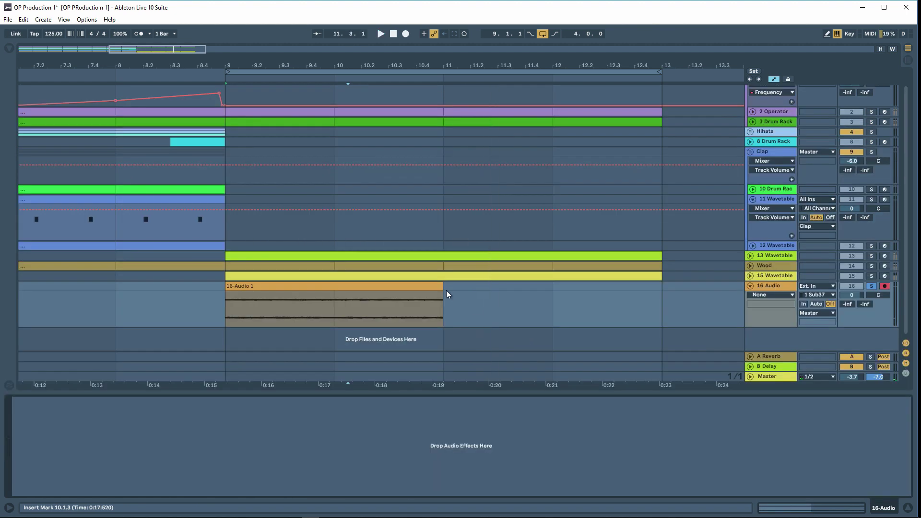
pyautogui.press('space')
# Duplicate the two-bar audio clip so it fills bars 11 and 12, and play it with solo off on both tracks.
pyautogui.click(436, 286)
pyautogui.hotkey('ctrl', 'd')
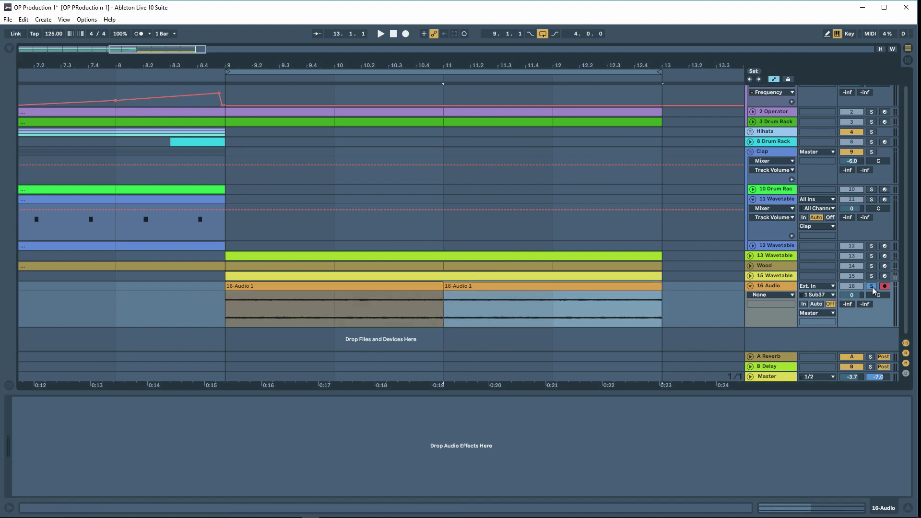
pyautogui.press('space')
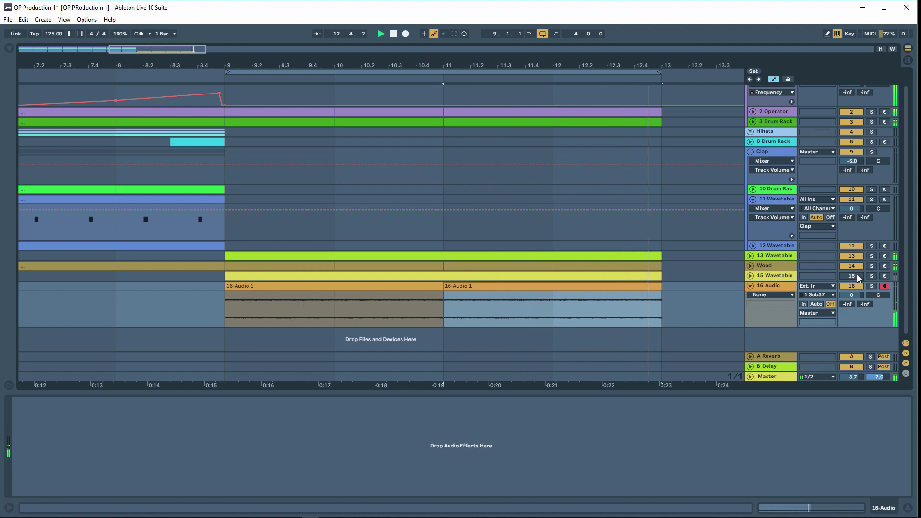
# Set the 15 Wavetable track's volume to -19.0 dB and turn its Auto Filter back on.
pyautogui.click(767, 277)
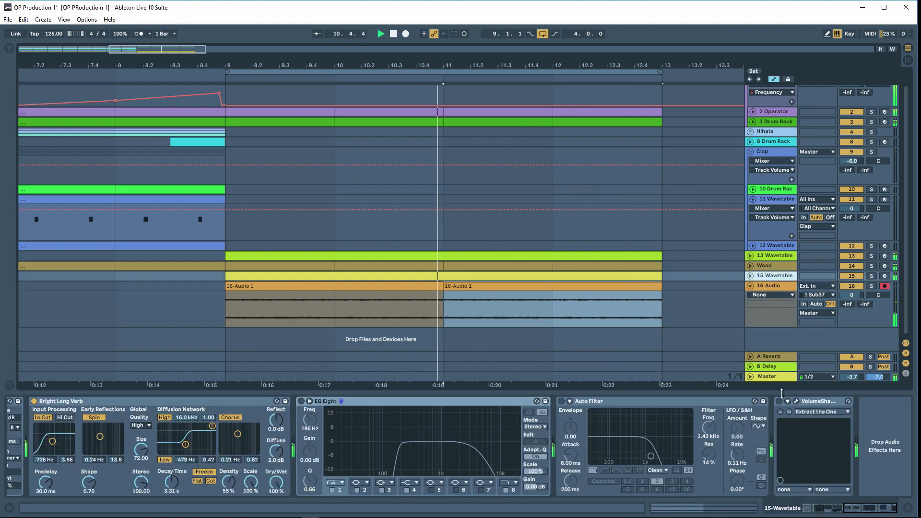
pyautogui.click(751, 277)
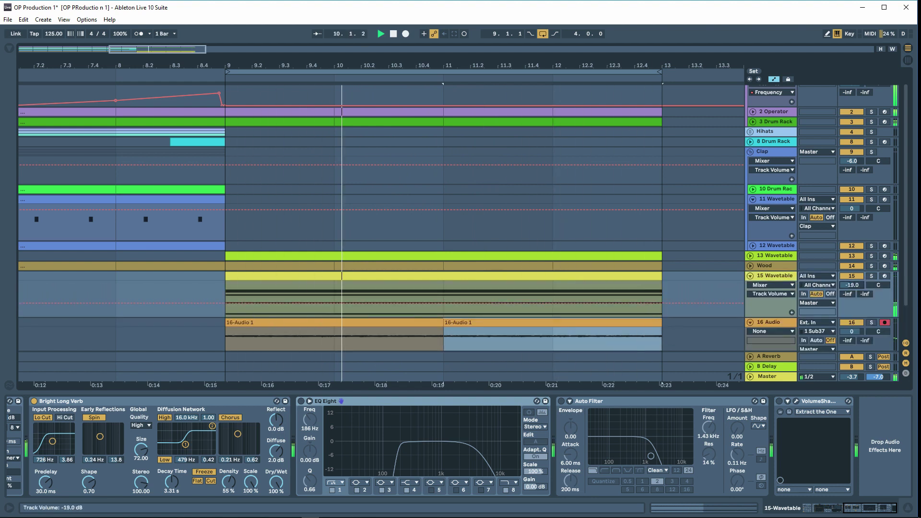
pyautogui.click(752, 277)
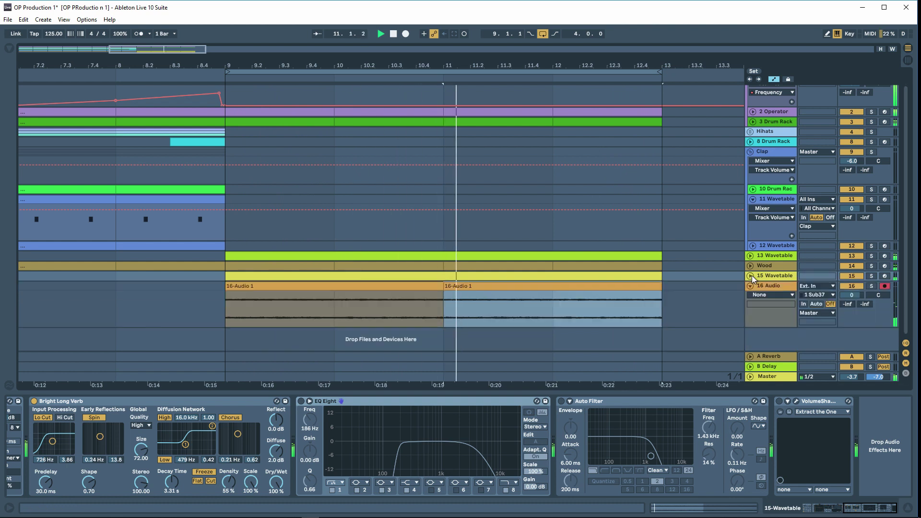
pyautogui.press('-')
pyautogui.moveTo(591, 65); pyautogui.dragTo(366, 60)
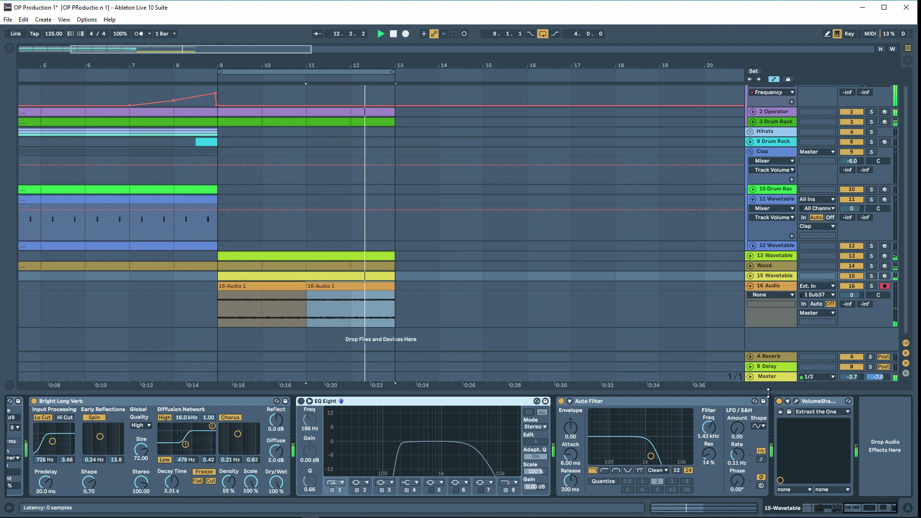
# Duplicate bars 9 to 12 across all tracks so the section also fills bars 13 to 16.
pyautogui.click(480, 322)
pyautogui.moveTo(384, 316); pyautogui.dragTo(223, 113)
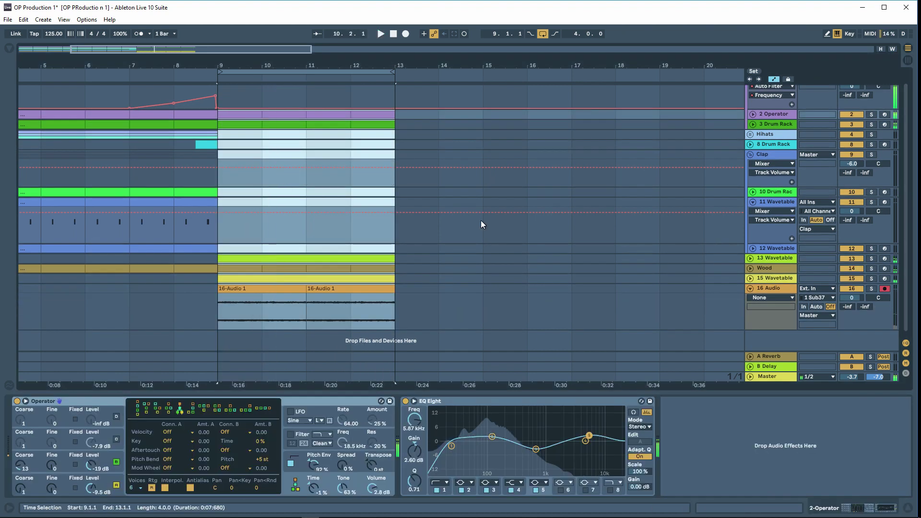
pyautogui.click(481, 220)
pyautogui.press('space')
pyautogui.scroll(1, 451, 260)
pyautogui.moveTo(393, 353); pyautogui.dragTo(221, 89)
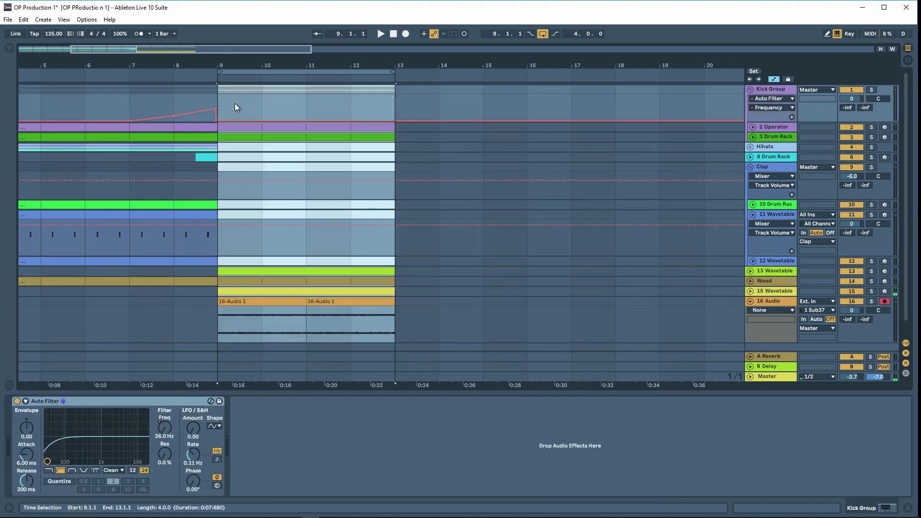
pyautogui.hotkey('ctrl', 'd')
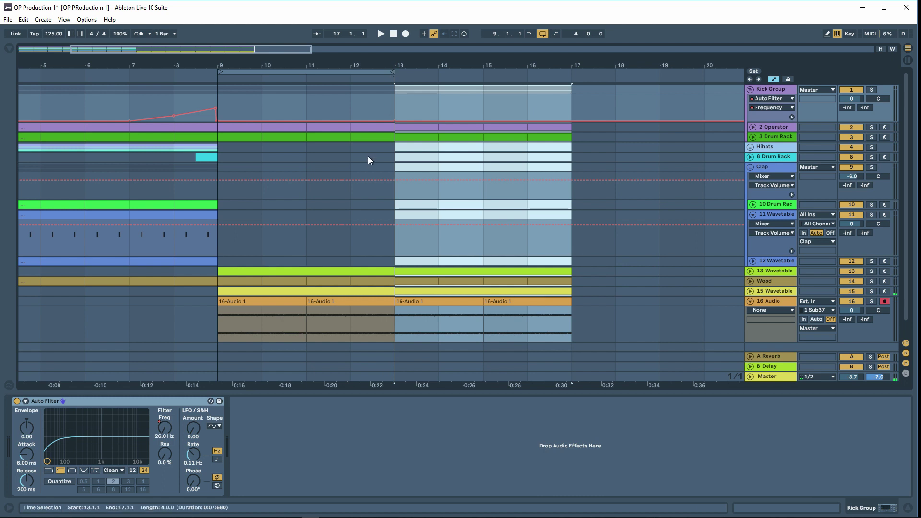
# Copy the 8 Drum Rack fill before bar 9 to the end of bar 12, and try copying the clap layer clips to bar 13.
pyautogui.moveTo(206, 157); pyautogui.dragTo(384, 157)
pyautogui.moveTo(218, 291); pyautogui.dragTo(91, 271)
pyautogui.click(154, 205)
pyautogui.moveTo(218, 262); pyautogui.dragTo(420, 214)
# Extend the loop from bar 9 to bar 17 and play the transition into bar 13.
pyautogui.moveTo(393, 72); pyautogui.dragTo(570, 72)
pyautogui.click(370, 80)
pyautogui.click(616, 238)
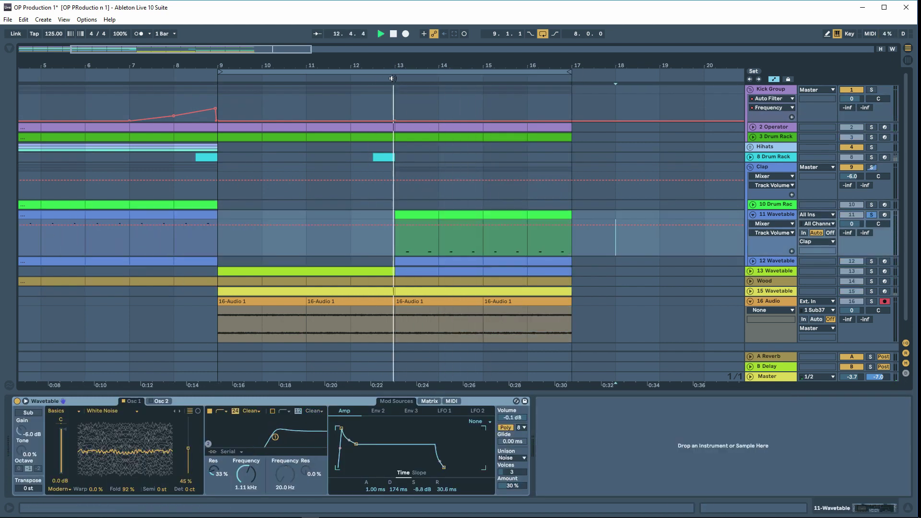
# Undo the misplaced clap copy, copy the clips of tracks 10 to 12 onto their own tracks in bars 13 to 16, and save the set.
pyautogui.press('space')
pyautogui.click(871, 261)
pyautogui.hotkey('ctrl', 'z')
pyautogui.moveTo(71, 206); pyautogui.dragTo(424, 206)
pyautogui.press('space')
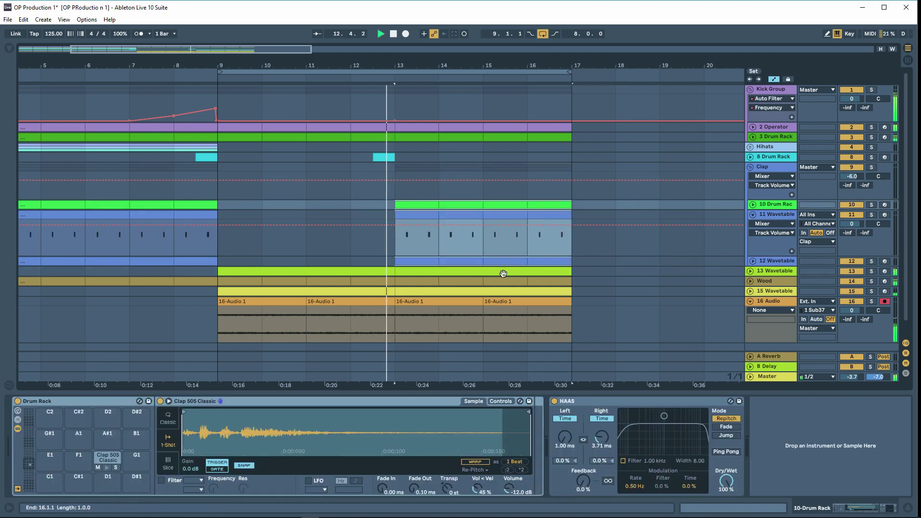
pyautogui.click(572, 237)
pyautogui.hotkey('ctrl', 's')
# Duplicate bars 13 to 16 across all tracks into bars 17 to 20 and extend the loop to bar 21.
pyautogui.scroll(-3, 567, 72)
pyautogui.moveTo(382, 125); pyautogui.dragTo(497, 320)
pyautogui.hotkey('ctrl', 'd')
pyautogui.moveTo(496, 72); pyautogui.dragTo(618, 72)
# Copy the last Hihats bar before bar 9 to bar 17 and duplicate it to fill bars 17 to 20.
pyautogui.click(231, 147)
pyautogui.press('space')
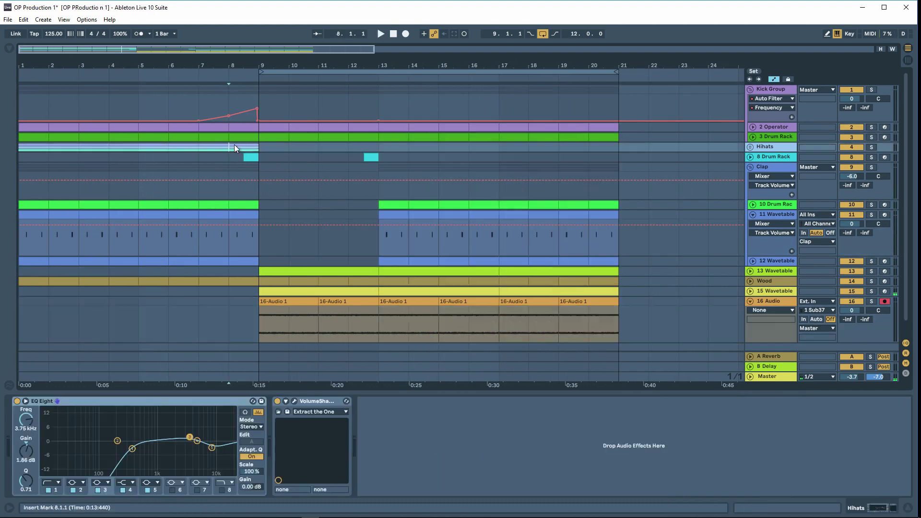
pyautogui.click(507, 148)
pyautogui.hotkey('ctrl', 'v')
pyautogui.hotkey('ctrl', 'd')
pyautogui.hotkey('ctrl', 'd')
pyautogui.hotkey('ctrl', 'd')
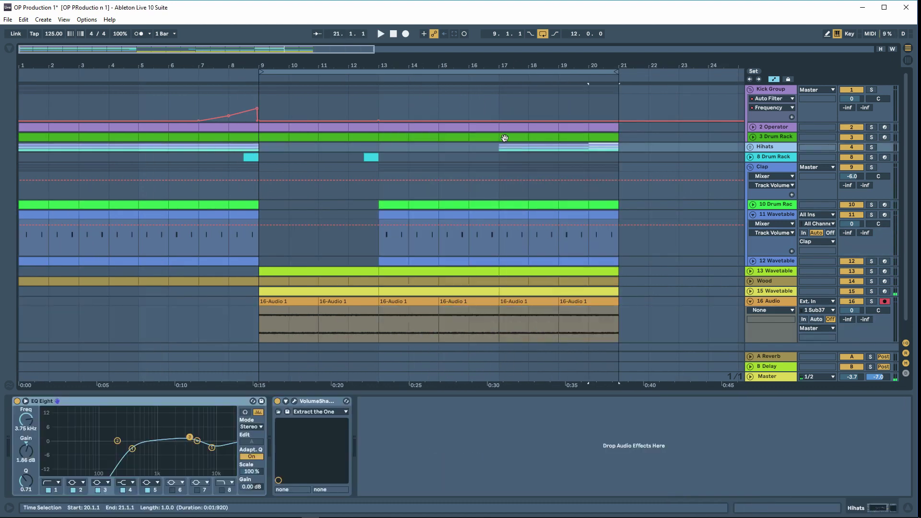
# Play the transition into bar 17, select the 16 Audio track and save the set.
pyautogui.click(486, 79)
pyautogui.click(649, 246)
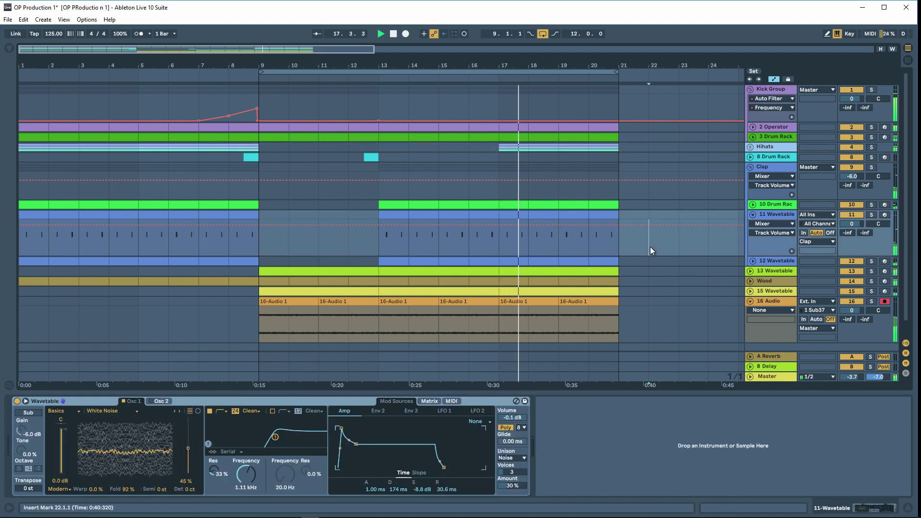
pyautogui.click(764, 305)
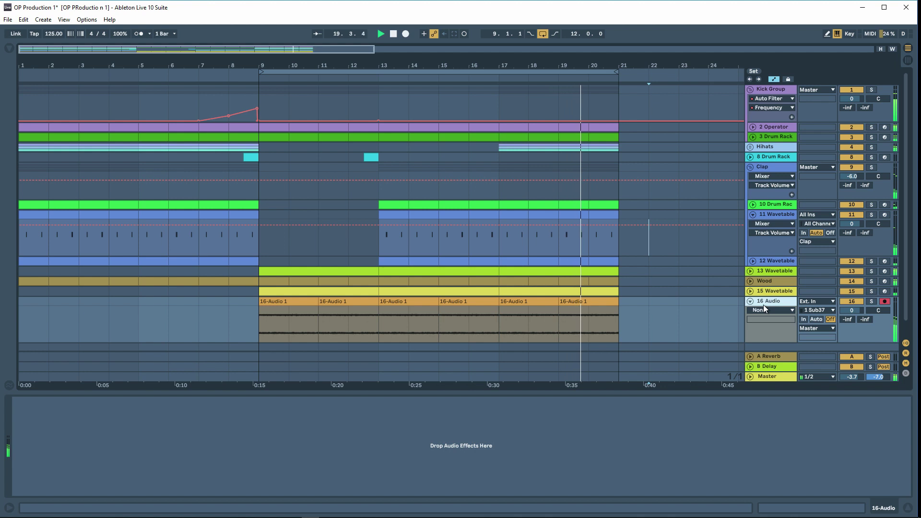
pyautogui.hotkey('ctrl', 's')
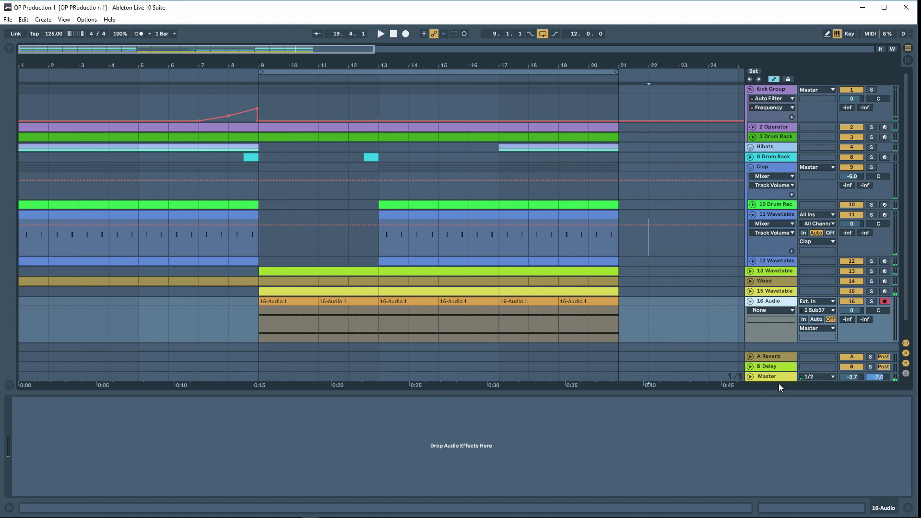
# Show the audio effects list beside the session mixer with return B selected, and deactivate the 15 Wavetable track.
pyautogui.click(767, 367)
pyautogui.press('Tab')
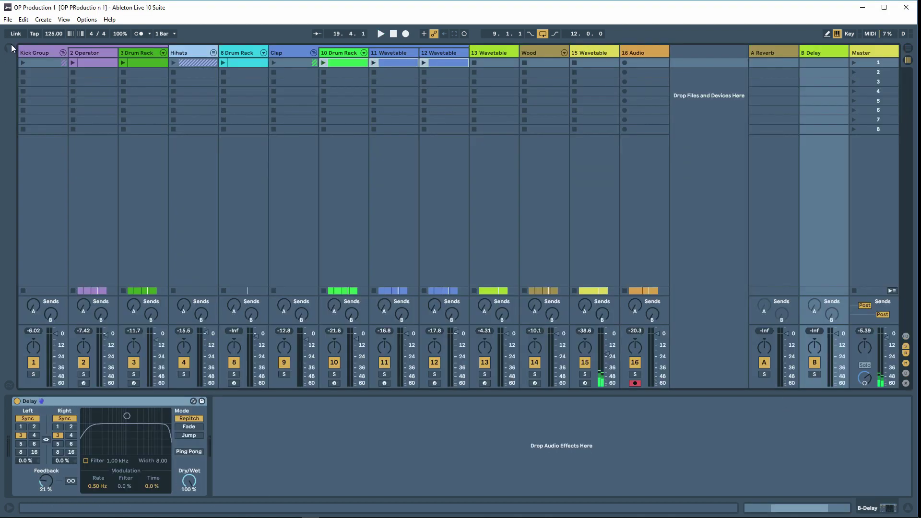
pyautogui.click(9, 49)
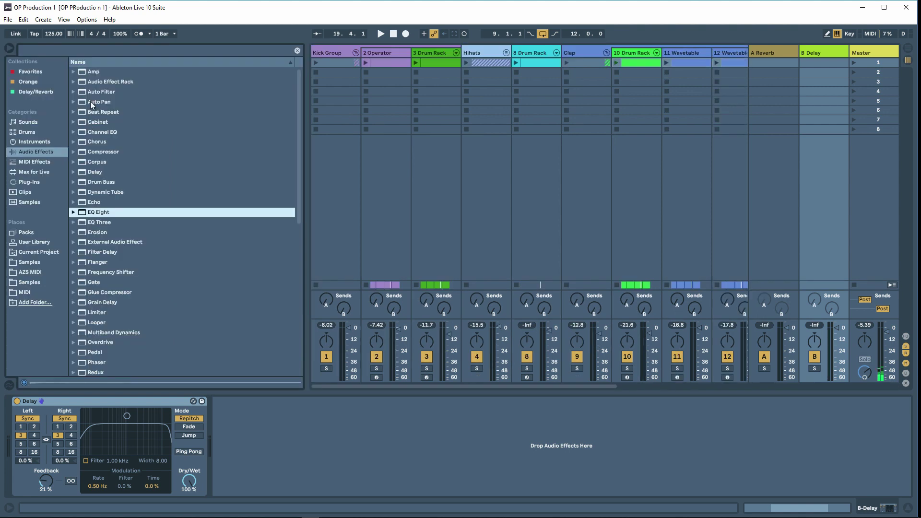
pyautogui.moveTo(583, 386); pyautogui.dragTo(705, 399)
pyautogui.click(628, 361)
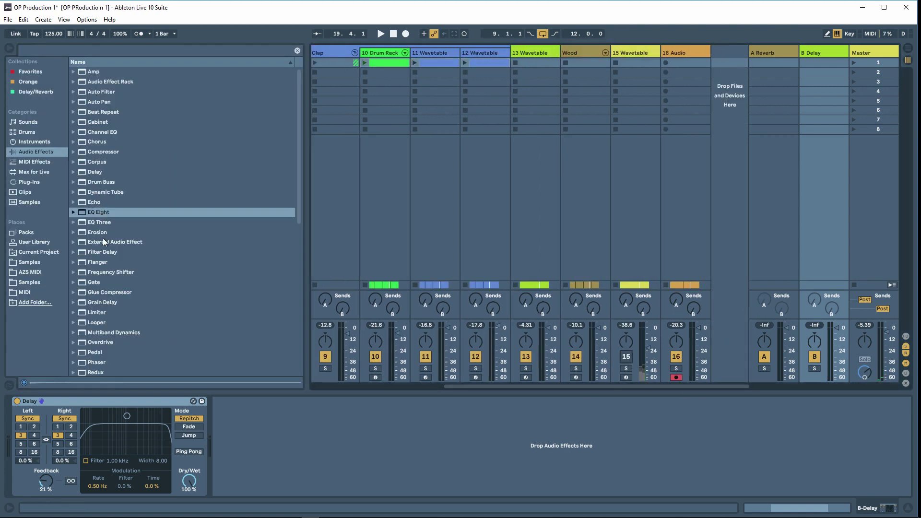
# Add a Filter Delay to return track B and remove its original Delay.
pyautogui.moveTo(97, 253); pyautogui.dragTo(262, 434)
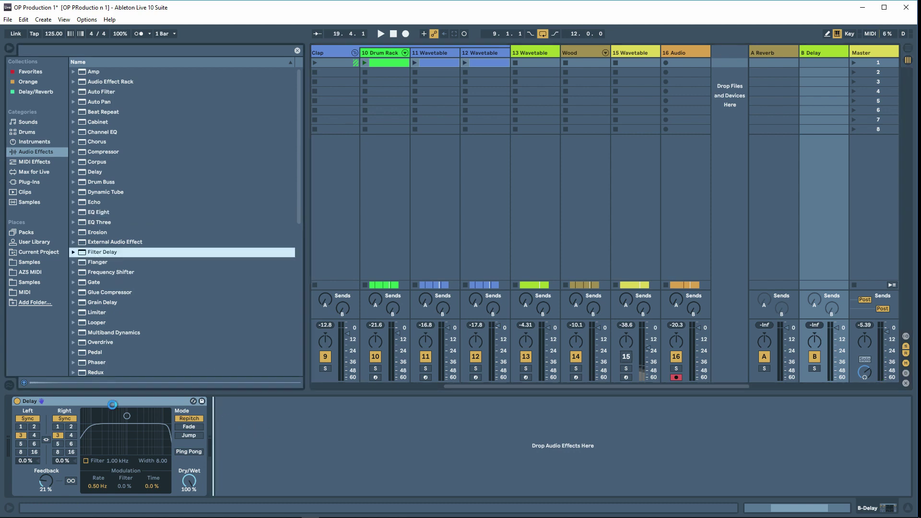
pyautogui.click(120, 404)
pyautogui.press('Delete')
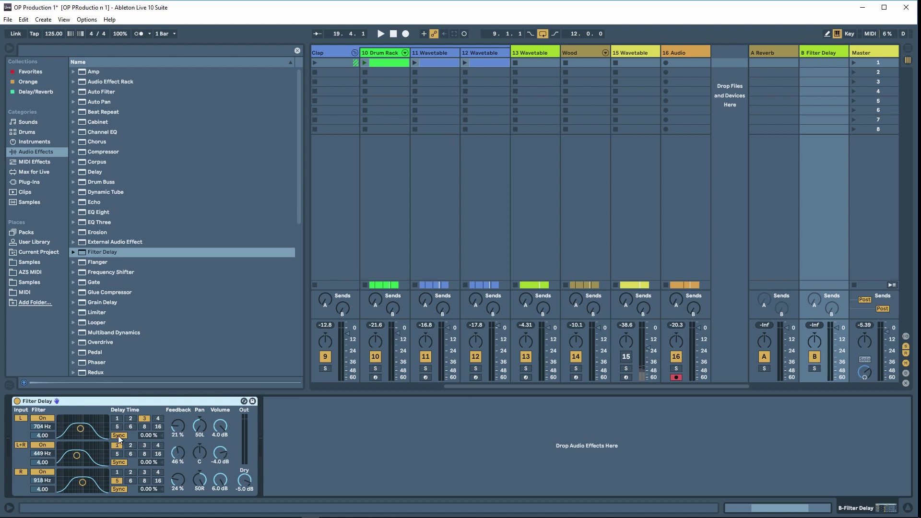
# Automate the 16 Audio track's send to the Filter Delay to rise through bar 12 and drop back to -inf at bar 13, and play it.
pyautogui.press('Tab')
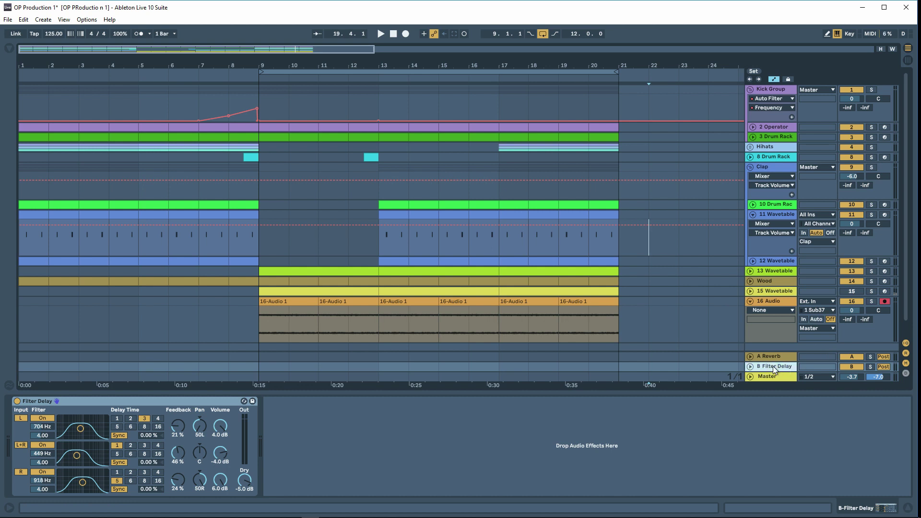
pyautogui.click(860, 321)
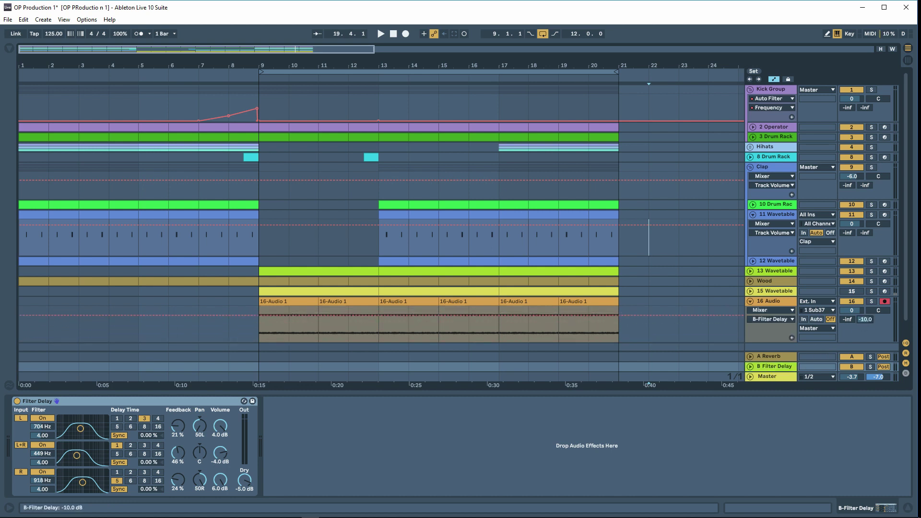
pyautogui.press('space')
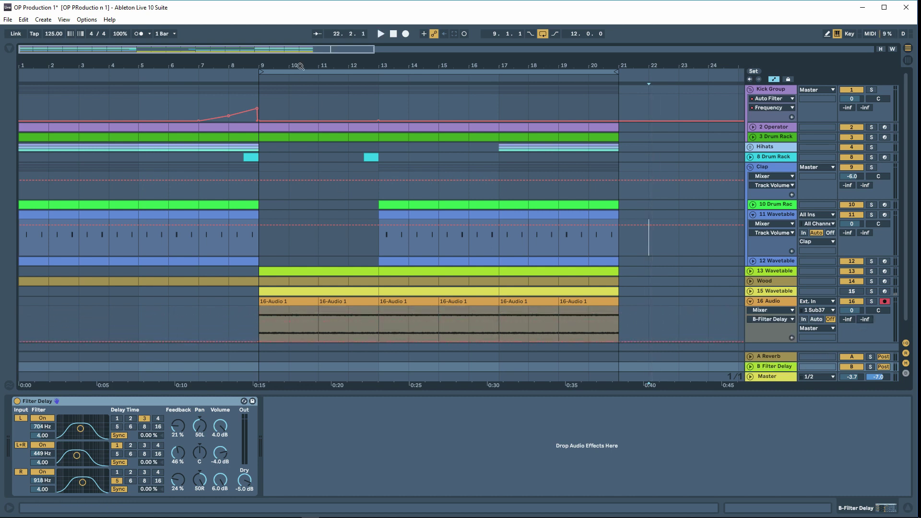
pyautogui.click(260, 79)
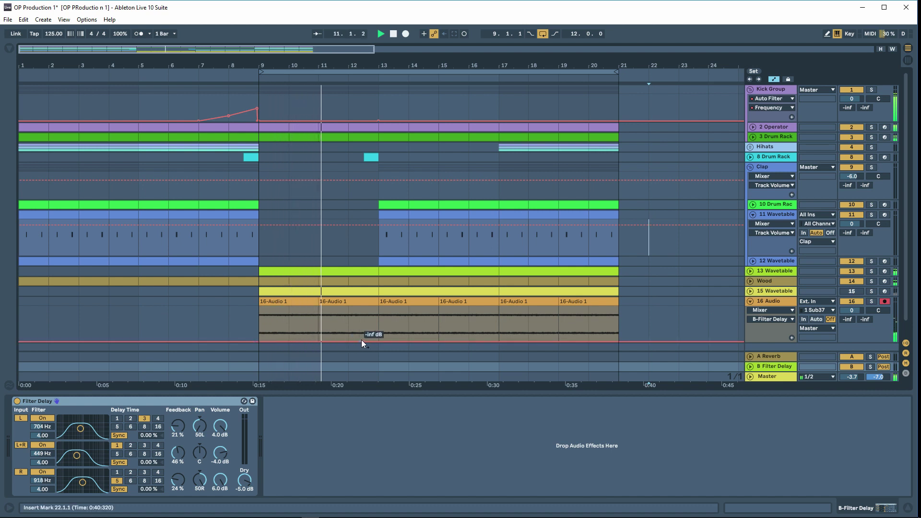
pyautogui.moveTo(368, 340); pyautogui.dragTo(348, 342)
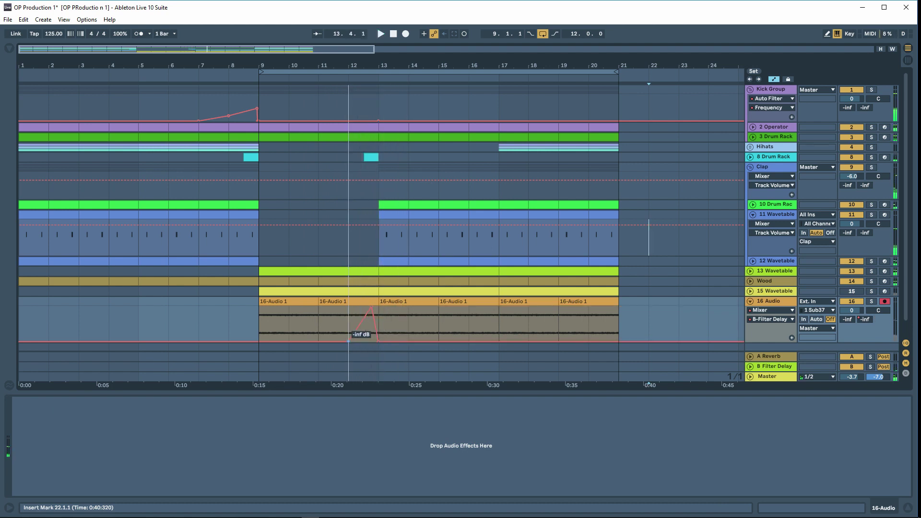
pyautogui.click(334, 78)
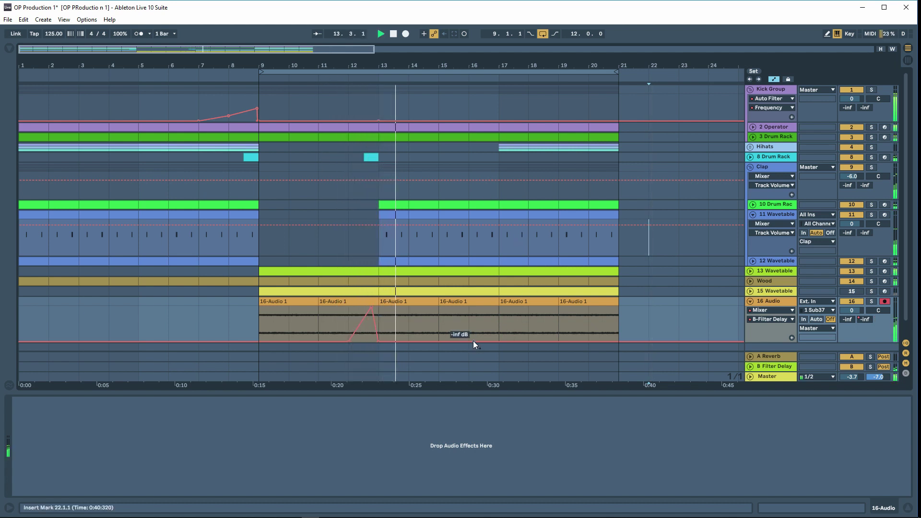
pyautogui.press('space')
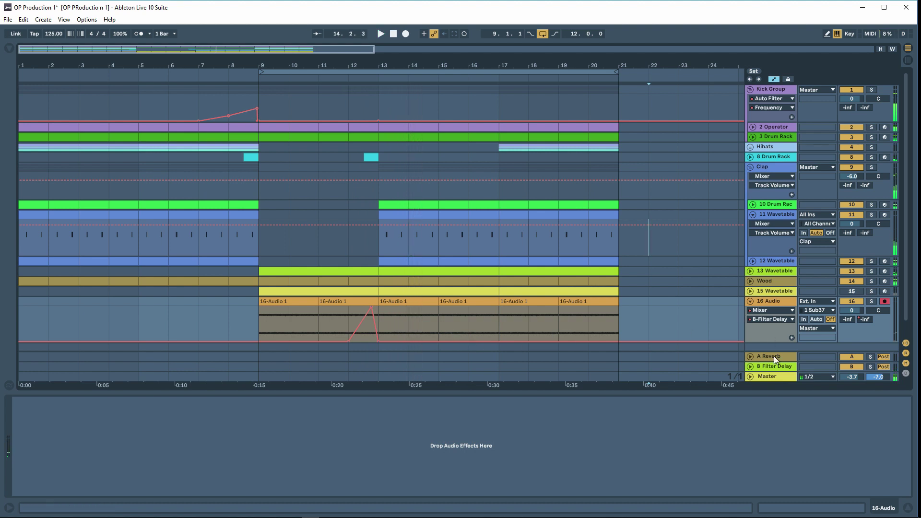
# Adjust the Filter Delay feedback during playback, setting the L and R channels to 40% and the L+R channel to about 34%.
pyautogui.click(769, 367)
pyautogui.moveTo(176, 483); pyautogui.dragTo(176, 476)
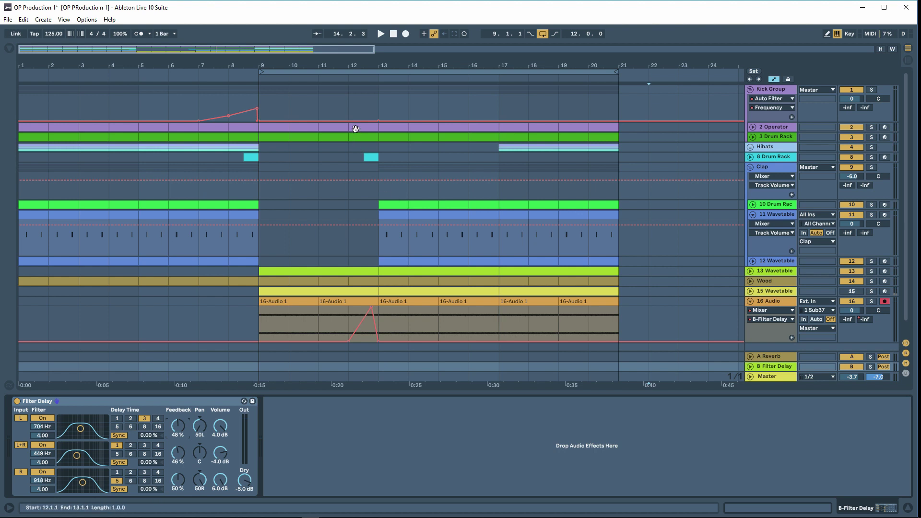
pyautogui.click(349, 88)
pyautogui.press('space')
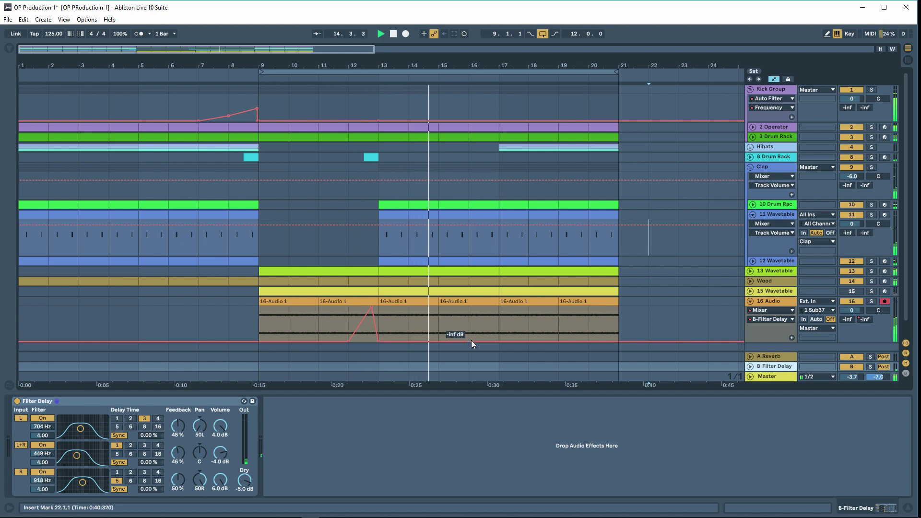
pyautogui.moveTo(178, 426); pyautogui.dragTo(178, 491)
pyautogui.moveTo(177, 454); pyautogui.dragTo(177, 464)
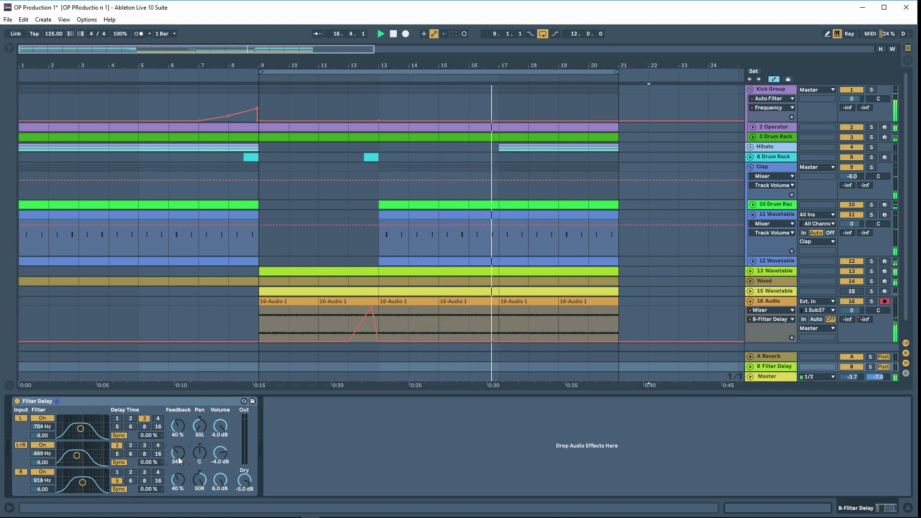
# Add a second Filter Delay send rise on the 16 Audio track through bar 20, dropping to -inf at bar 21, and save the set.
pyautogui.click(590, 341)
pyautogui.moveTo(601, 341)
pyautogui.mouseDown()
pyautogui.moveTo(620, 306)
pyautogui.moveTo(615, 341)
pyautogui.mouseUp()
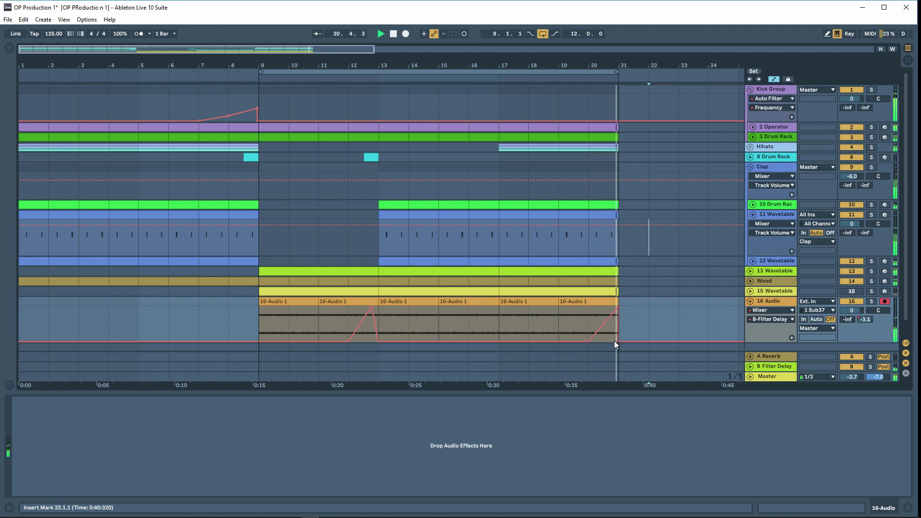
pyautogui.hotkey('ctrl', 's')
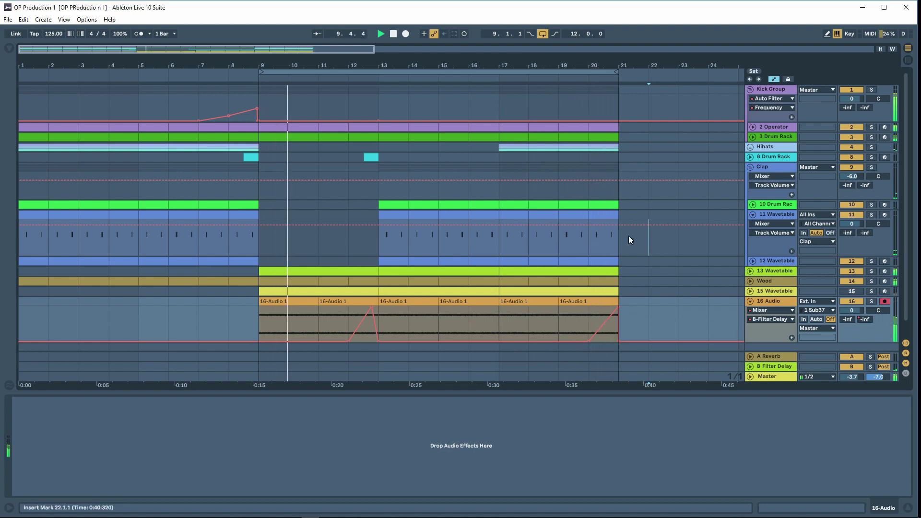
# Show the Wood track's Filter Delay send automation, draw a rise through bar 12 that falls to -inf just after bar 13, and play it.
pyautogui.click(750, 282)
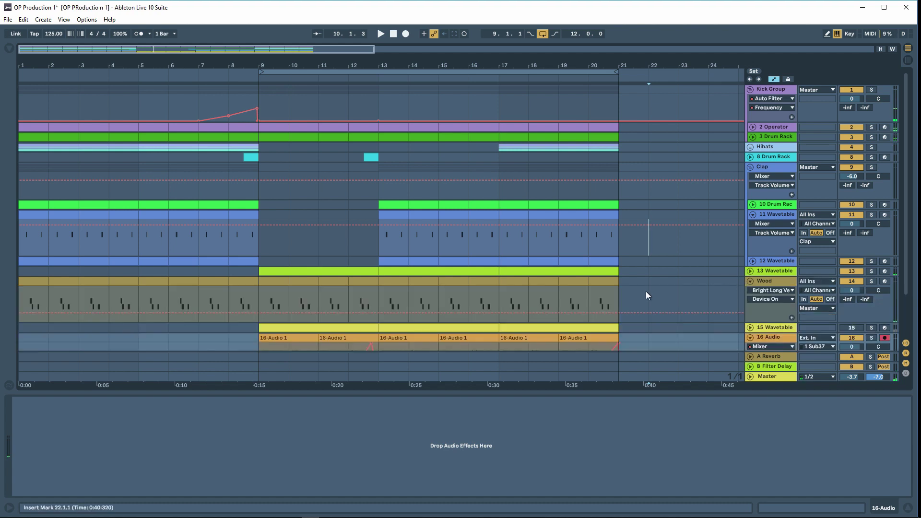
pyautogui.click(348, 312)
pyautogui.click(379, 295)
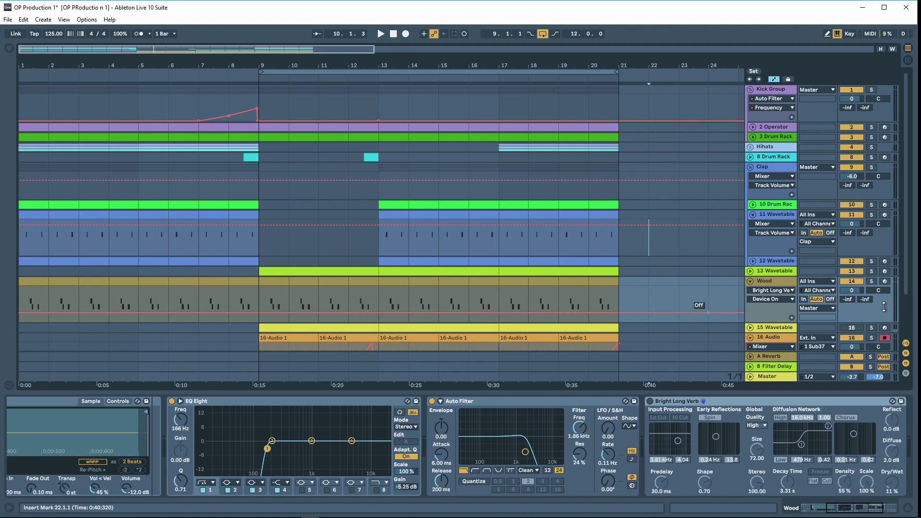
pyautogui.rightClick(866, 302)
pyautogui.click(821, 330)
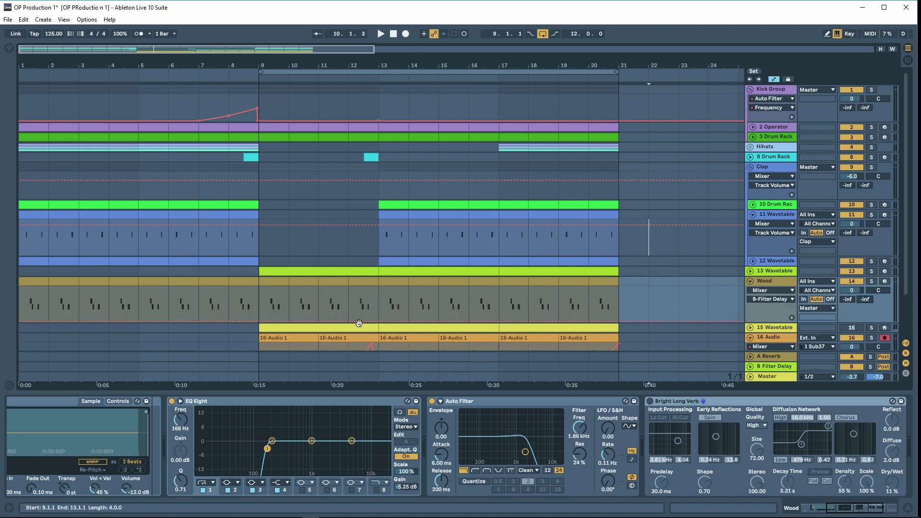
pyautogui.moveTo(367, 322); pyautogui.dragTo(382, 287)
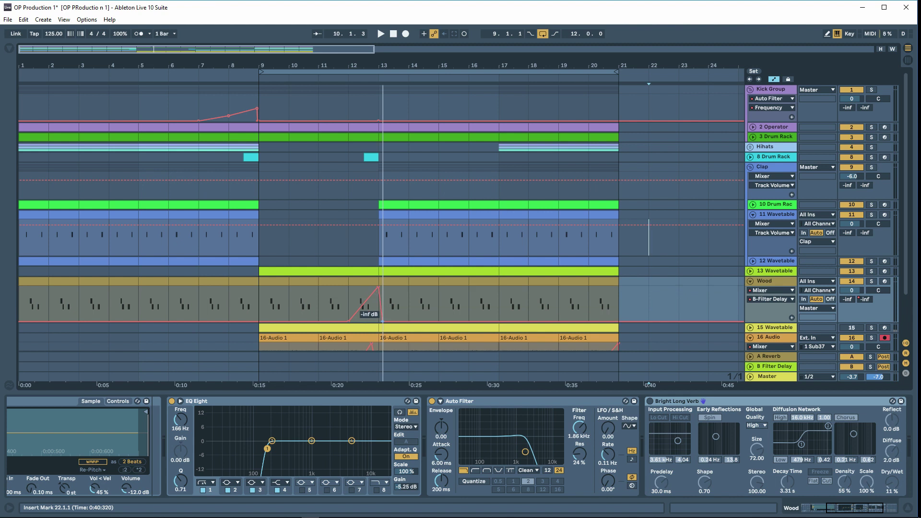
pyautogui.click(349, 80)
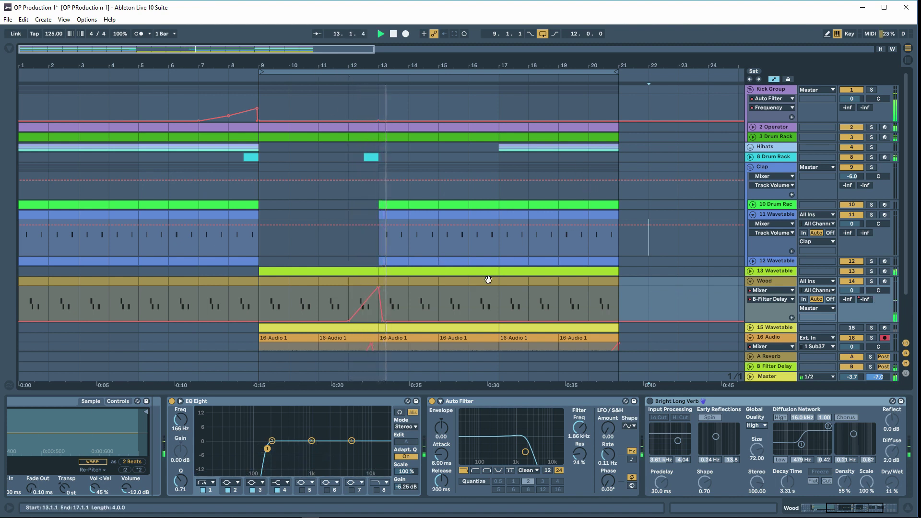
# Draw a matching Filter Delay send rise on the Wood track through bar 20, dropping to -inf at bar 21.
pyautogui.click(591, 321)
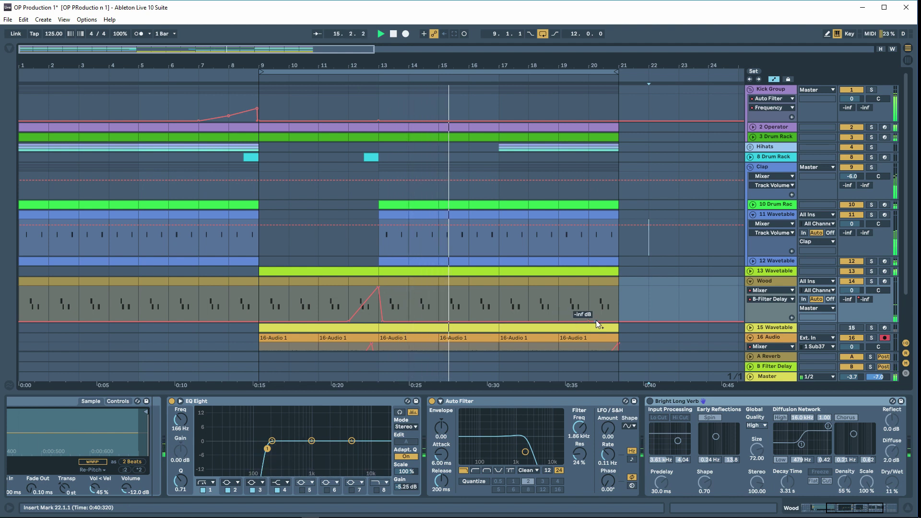
pyautogui.moveTo(619, 322)
pyautogui.mouseDown()
pyautogui.moveTo(619, 287)
pyautogui.moveTo(618, 322)
pyautogui.mouseUp()
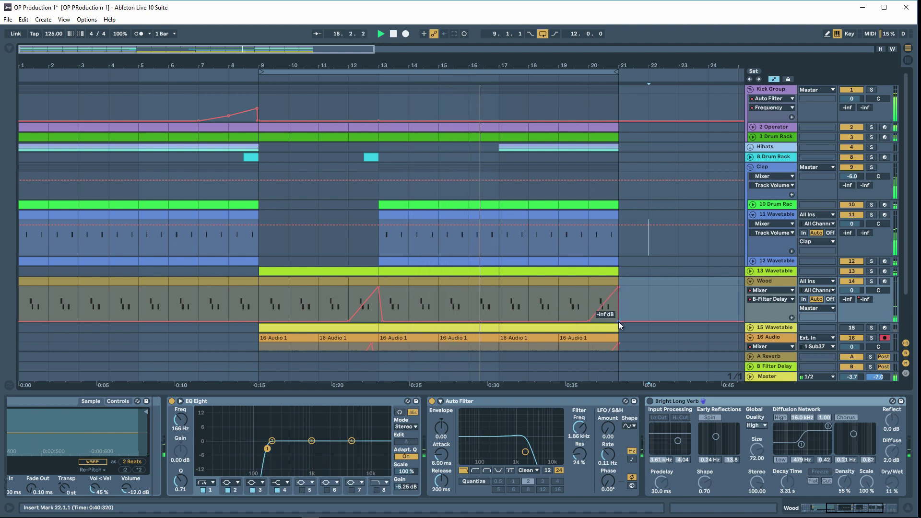
pyautogui.click(470, 321)
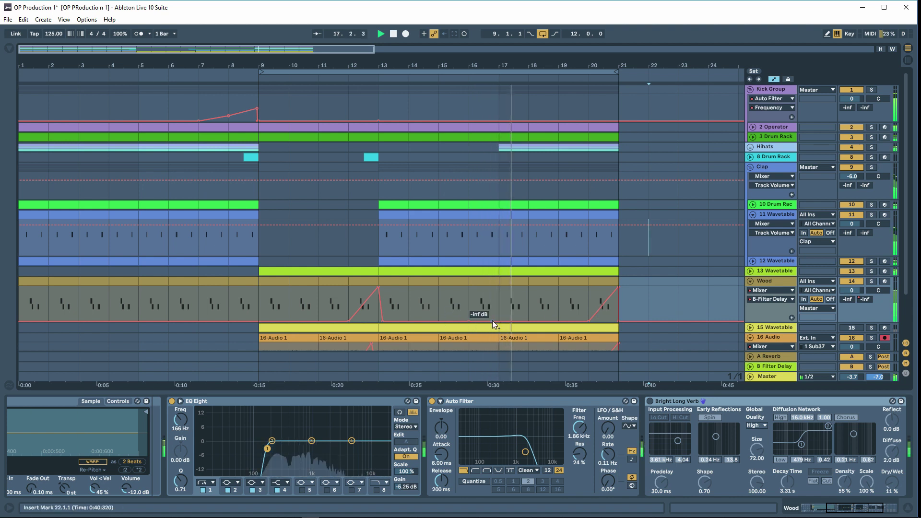
# Draw a Filter Delay send rise on the Wood track through bar 16, dropping to -inf at bar 17, then save the set and stop playback.
pyautogui.click(499, 321)
pyautogui.moveTo(493, 321); pyautogui.dragTo(499, 287)
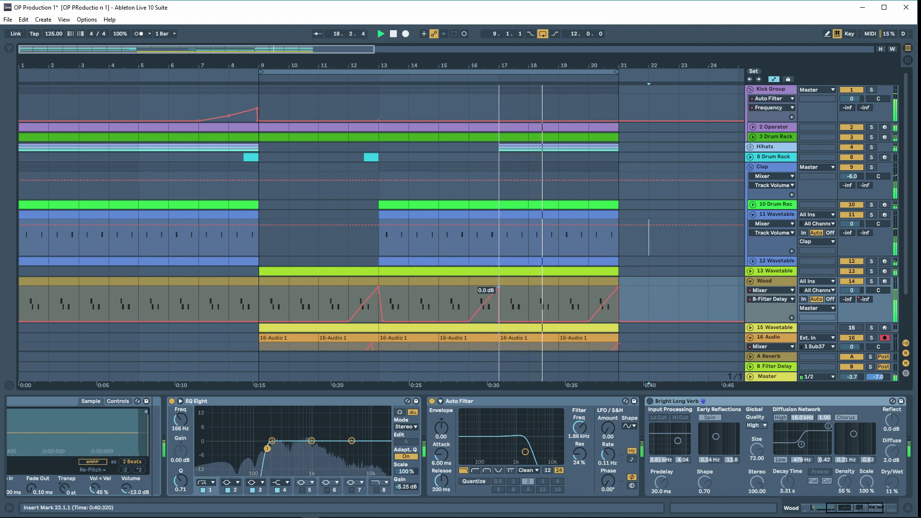
pyautogui.hotkey('ctrl', 's')
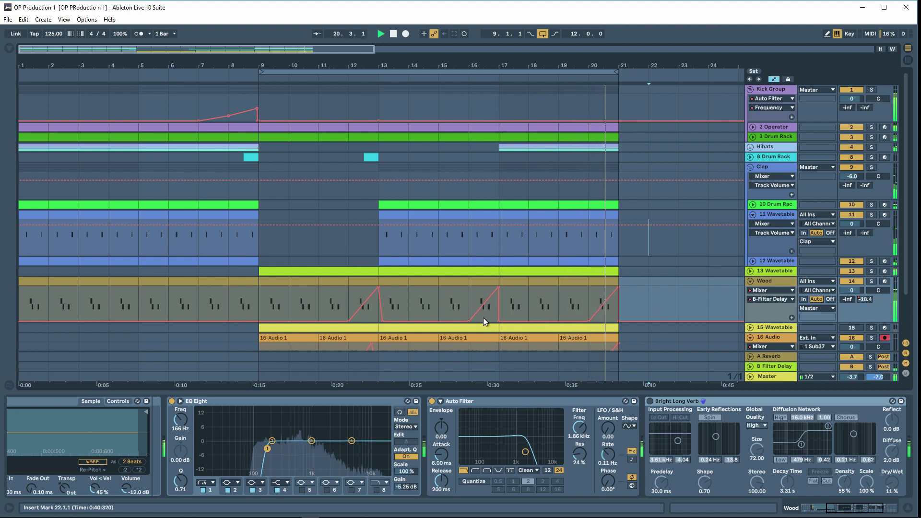
pyautogui.press('space')
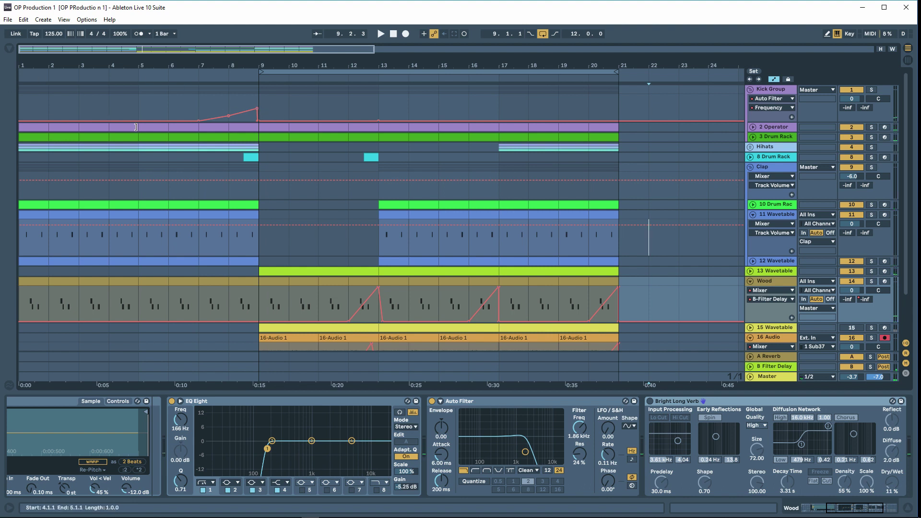
# Rename the 16 Audio track as Pad Sample.
pyautogui.scroll(-3, 229, 229)
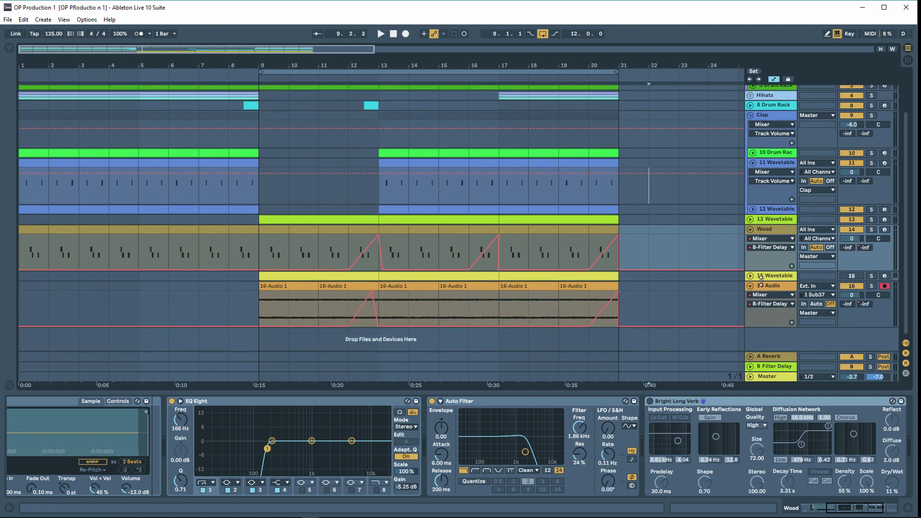
pyautogui.click(770, 286)
pyautogui.hotkey('ctrl', 'r')
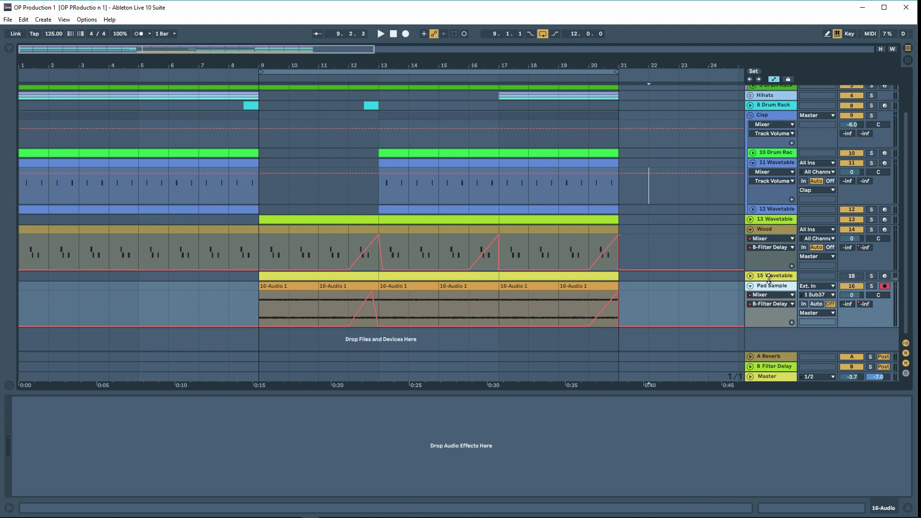
pyautogui.press('Return')
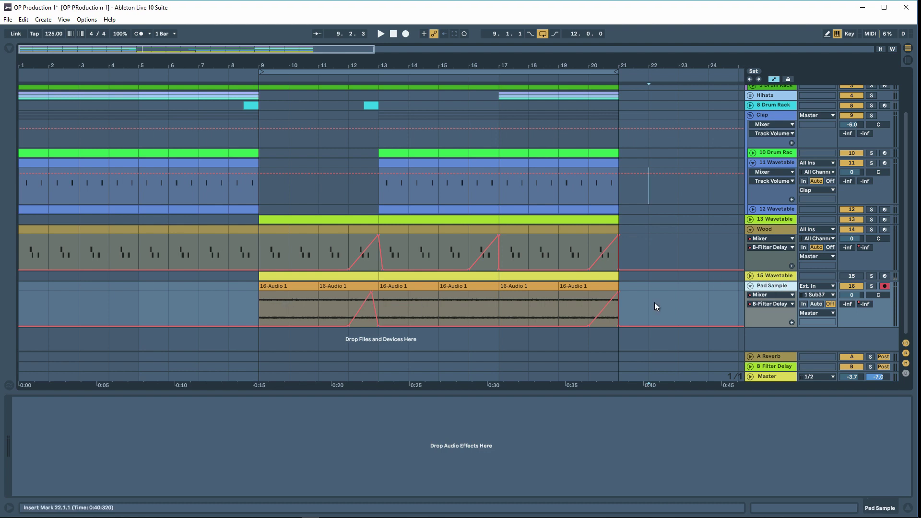
# Play the Pad Sample track soloed from bar 9 and add a Frequency Shifter in Wide mode with about 2.60 Hz spread.
pyautogui.click(872, 286)
pyautogui.press('space')
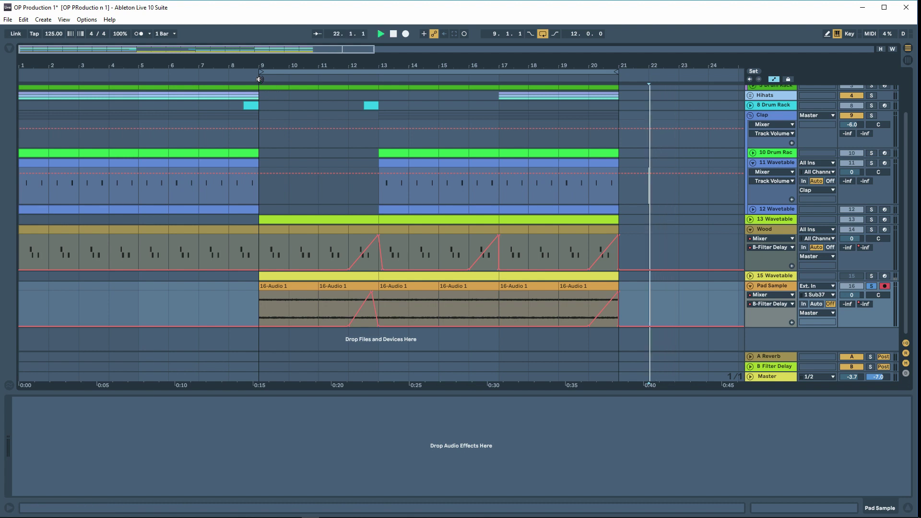
pyautogui.click(259, 79)
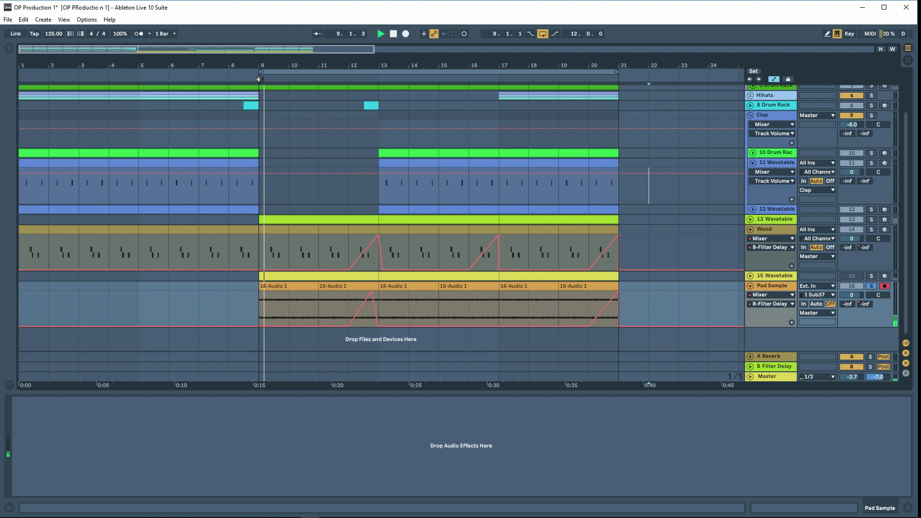
pyautogui.click(10, 48)
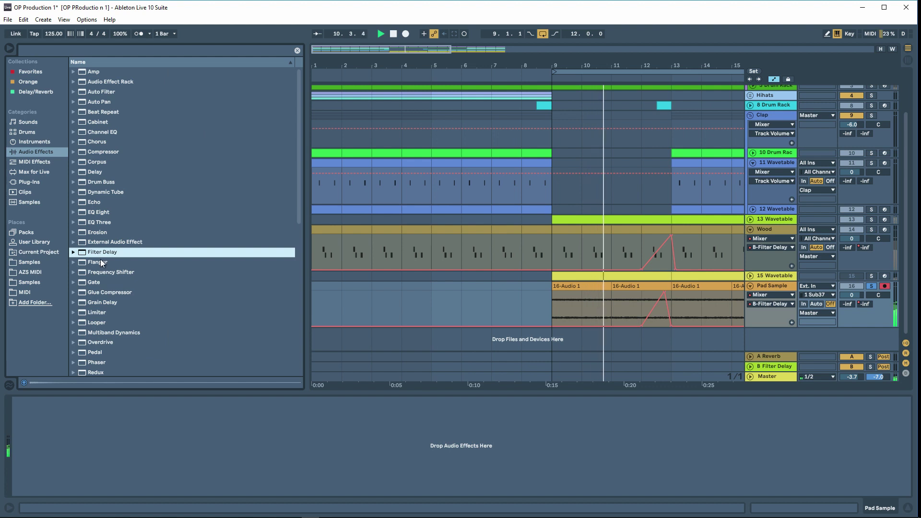
pyautogui.moveTo(98, 273); pyautogui.dragTo(776, 284)
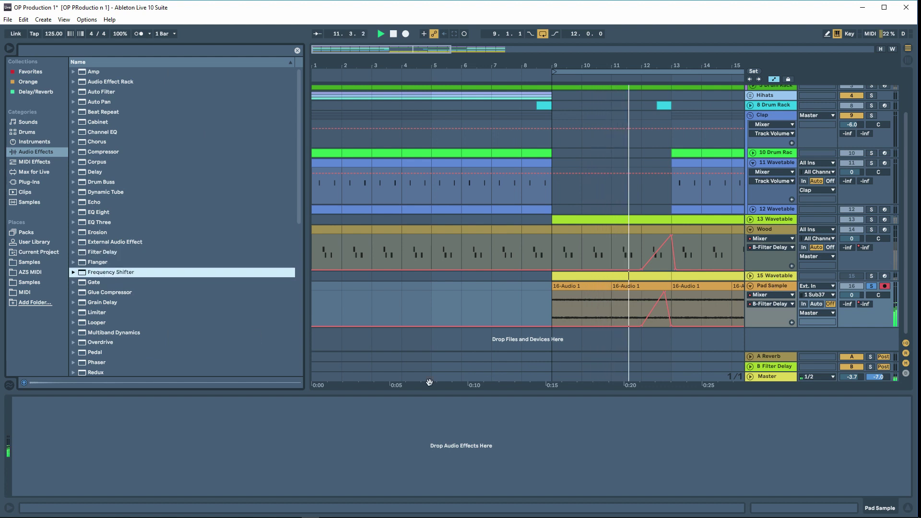
pyautogui.moveTo(74, 457); pyautogui.dragTo(74, 475)
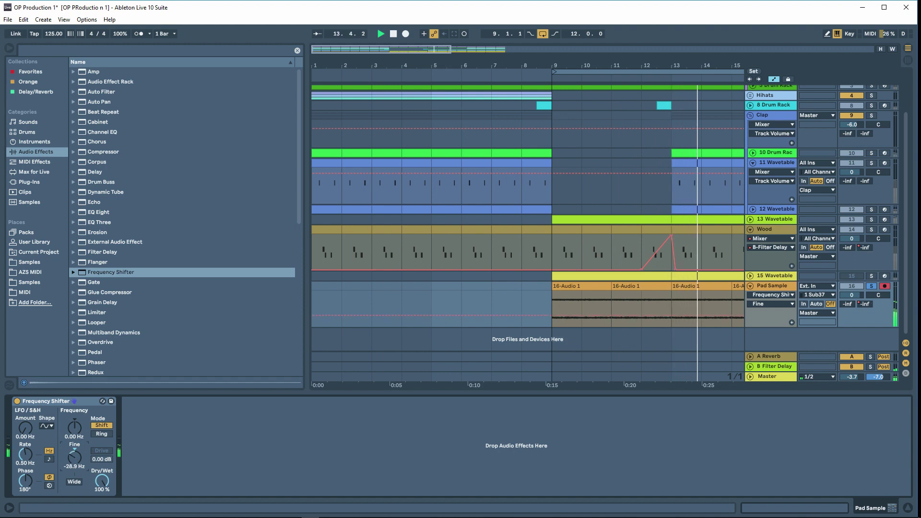
pyautogui.click(77, 483)
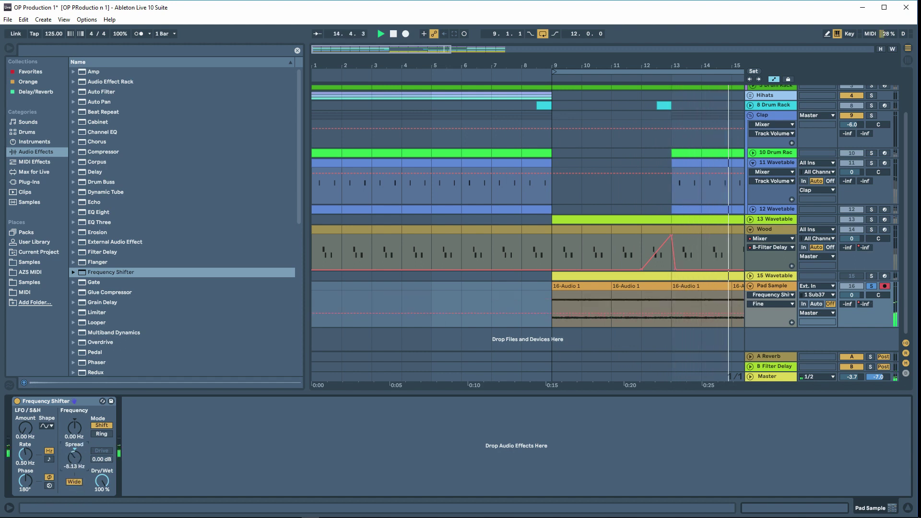
pyautogui.moveTo(74, 457); pyautogui.dragTo(74, 456)
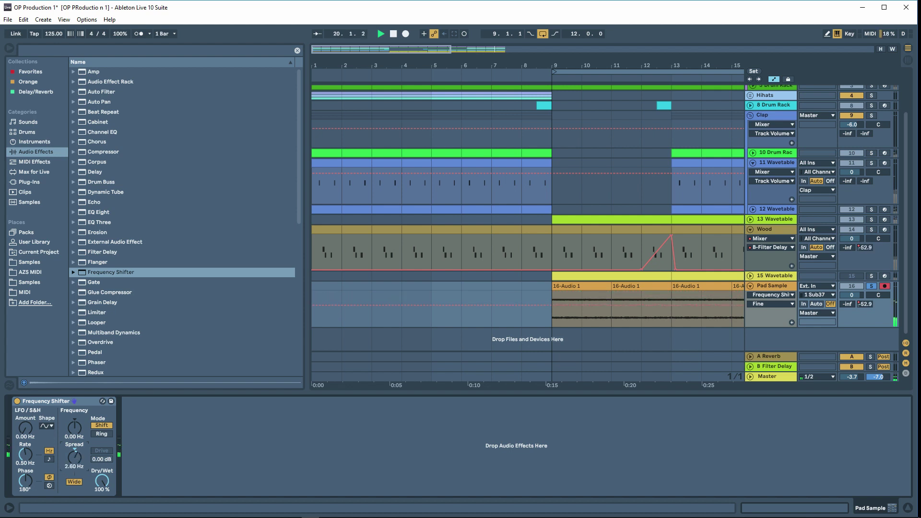
# Switch the Frequency Shifter to Ring mode and set frequency to 2.59 kHz, spread to about 131 Hz and Dry/Wet to 25.4%.
pyautogui.click(101, 434)
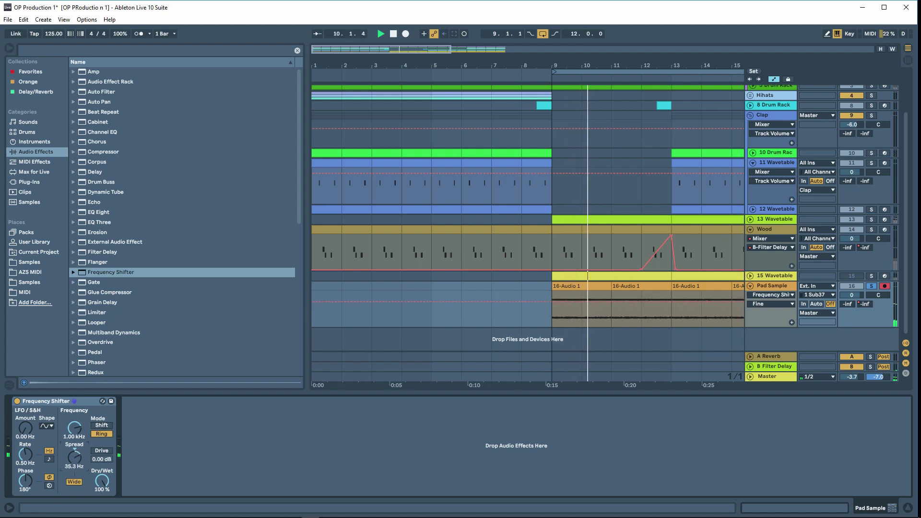
pyautogui.moveTo(74, 457); pyautogui.dragTo(75, 419)
pyautogui.click(75, 428)
pyautogui.moveTo(101, 481); pyautogui.dragTo(101, 511)
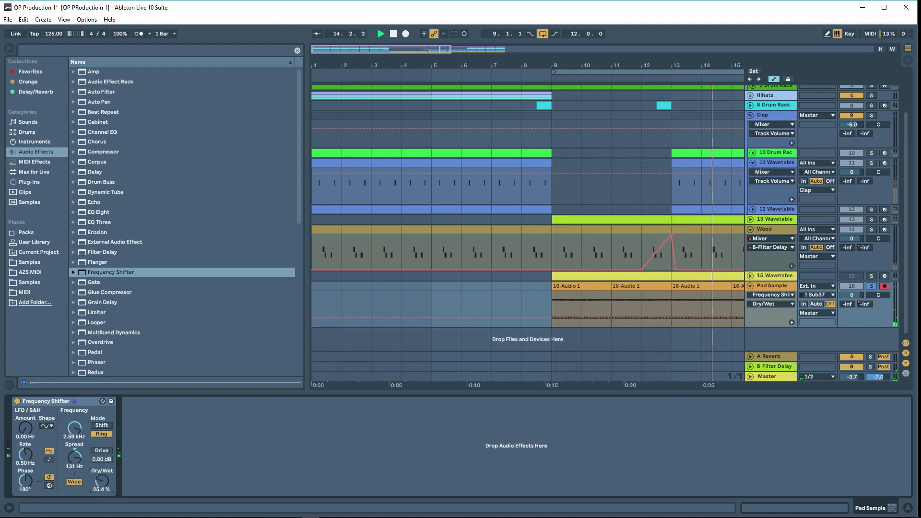
# Add a Glue Compressor (threshold -36.8 dB, makeup 5.40 dB) and an Overdrive (drive 19%) to Pad Sample, with Frequency Shifter spread at 262 Hz.
pyautogui.moveTo(106, 293); pyautogui.dragTo(169, 408)
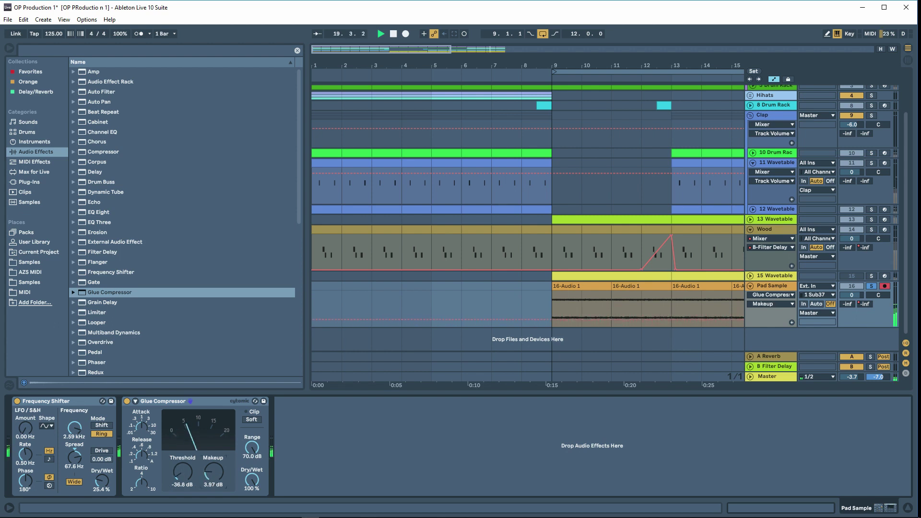
pyautogui.moveTo(74, 458); pyautogui.dragTo(76, 449)
pyautogui.moveTo(94, 341); pyautogui.dragTo(298, 464)
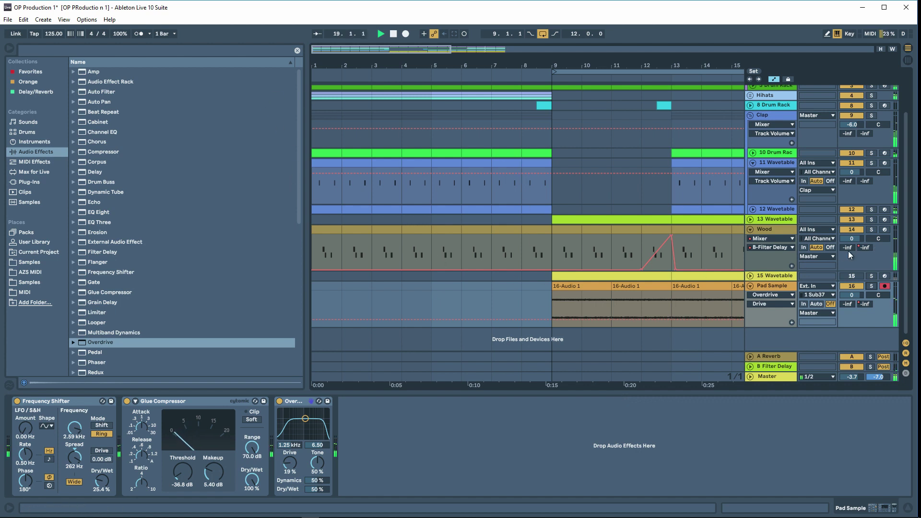
# Reactivate the 15 Wavetable track, set its Auto Filter frequency to 3.15 kHz and its track volume to -7.3 dB.
pyautogui.click(774, 275)
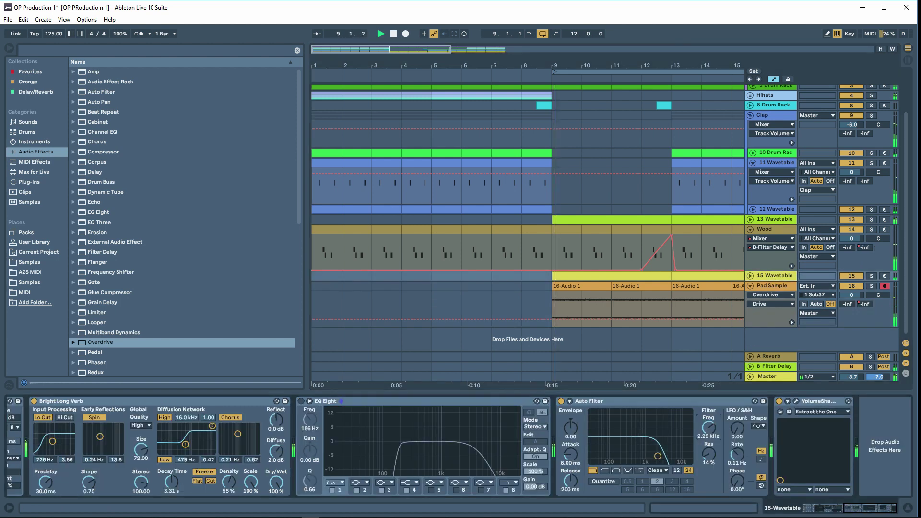
pyautogui.moveTo(708, 429); pyautogui.dragTo(708, 425)
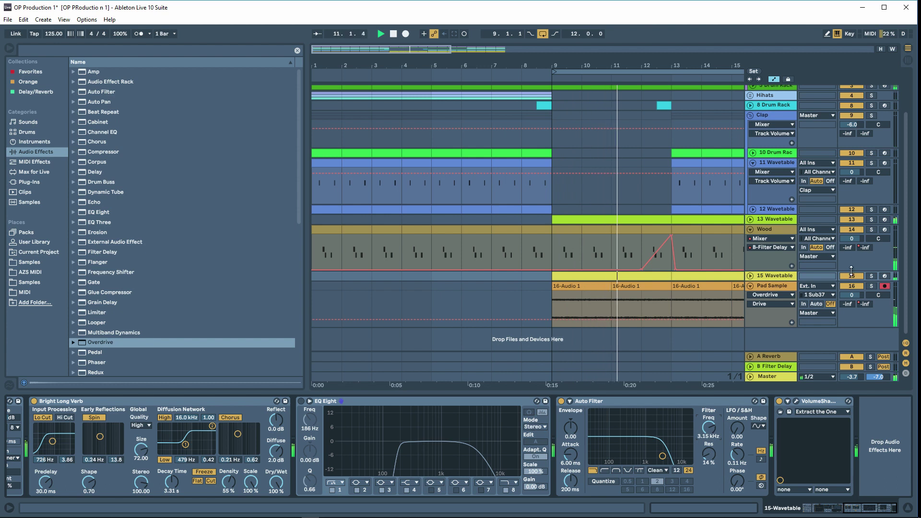
pyautogui.click(751, 276)
pyautogui.moveTo(852, 286); pyautogui.dragTo(852, 258)
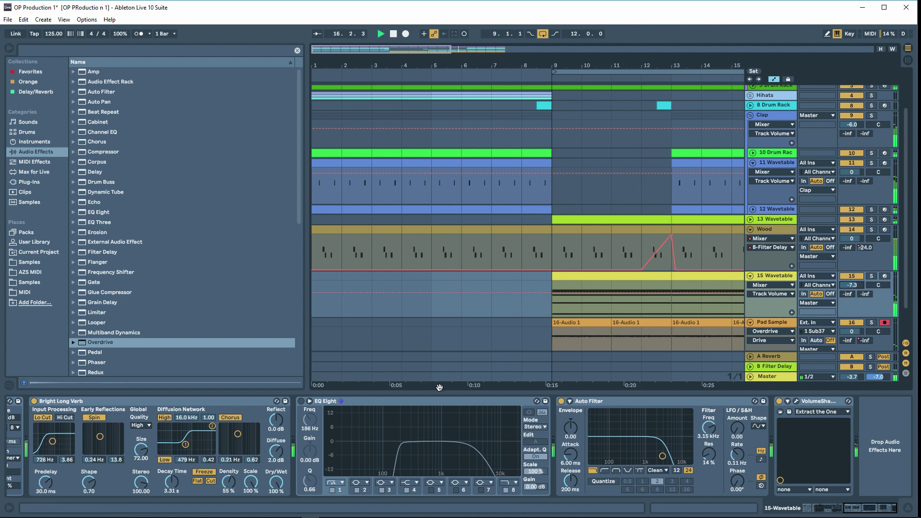
# Stop playback, insert a new audio track below Pad Sample and set its input to Resampling.
pyautogui.moveTo(570, 63); pyautogui.dragTo(570, 46)
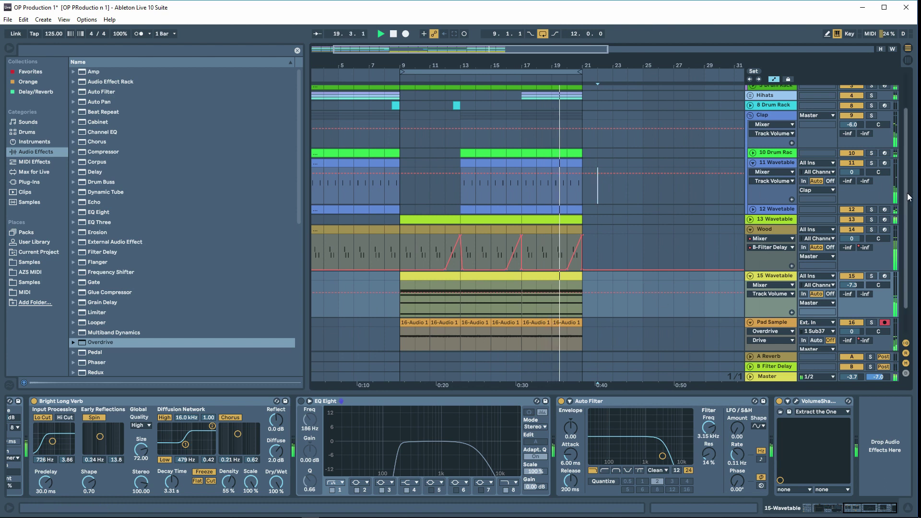
pyautogui.scroll(-3, 906, 202)
pyautogui.press('space')
pyautogui.rightClick(758, 334)
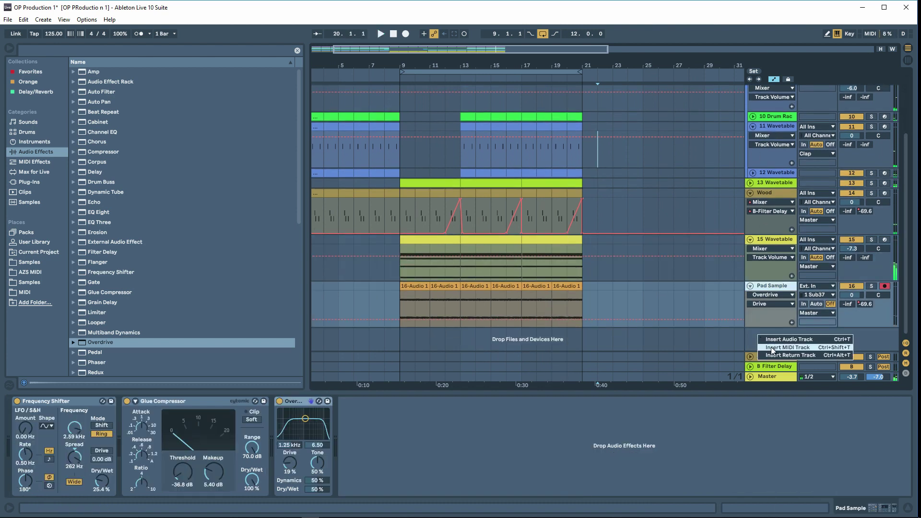
pyautogui.click(774, 343)
pyautogui.click(764, 319)
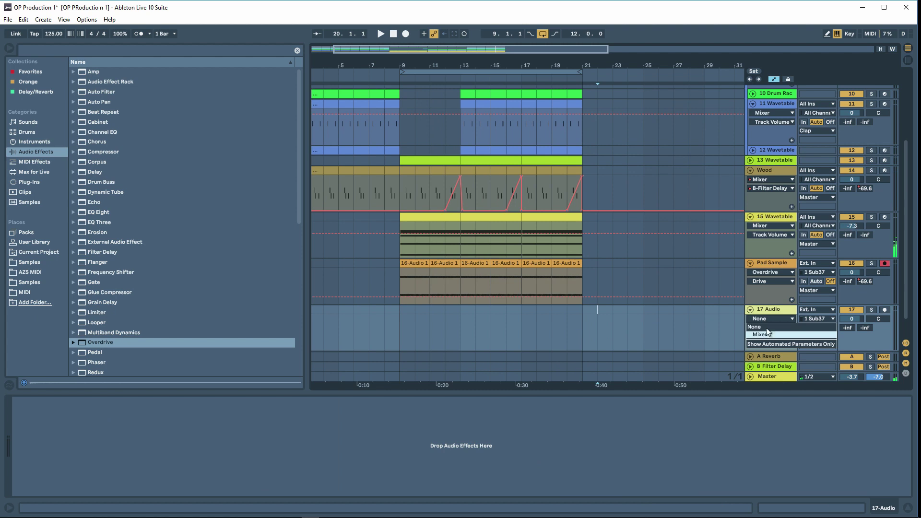
pyautogui.click(768, 319)
pyautogui.click(817, 312)
pyautogui.click(817, 334)
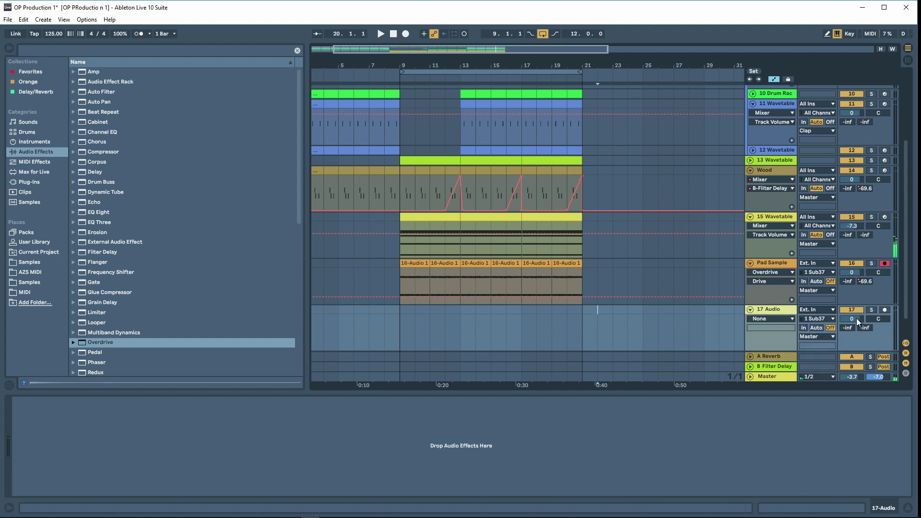
# Solo the 15 Wavetable track and record its output onto the 17 Audio track from bar 9 through most of bar 16.
pyautogui.click(872, 309)
pyautogui.click(872, 216)
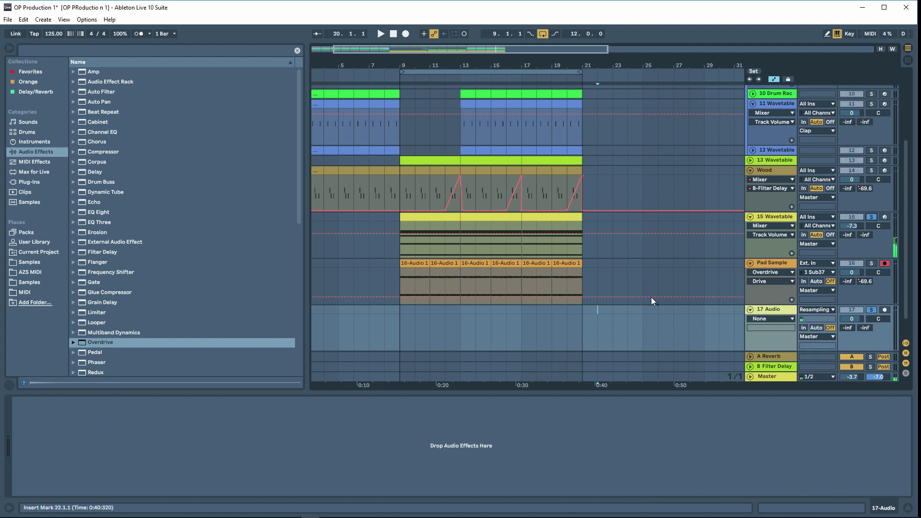
pyautogui.click(398, 76)
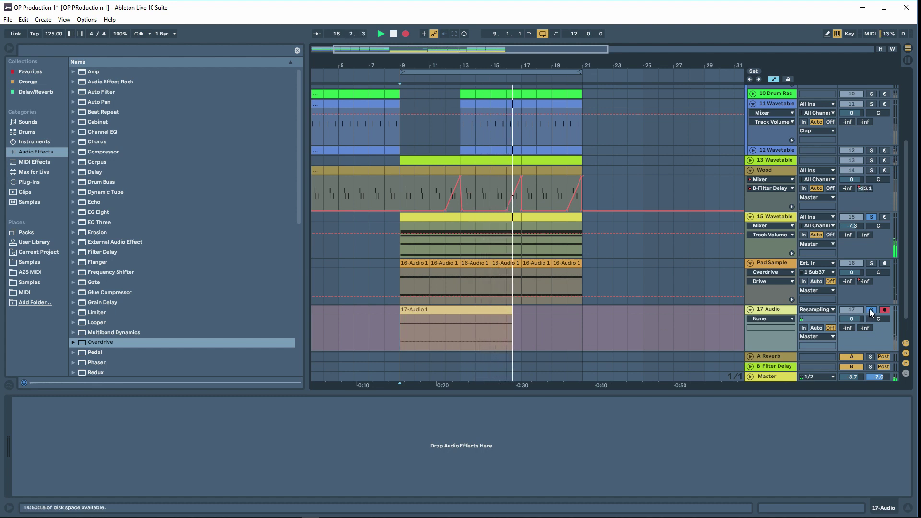
pyautogui.press('space')
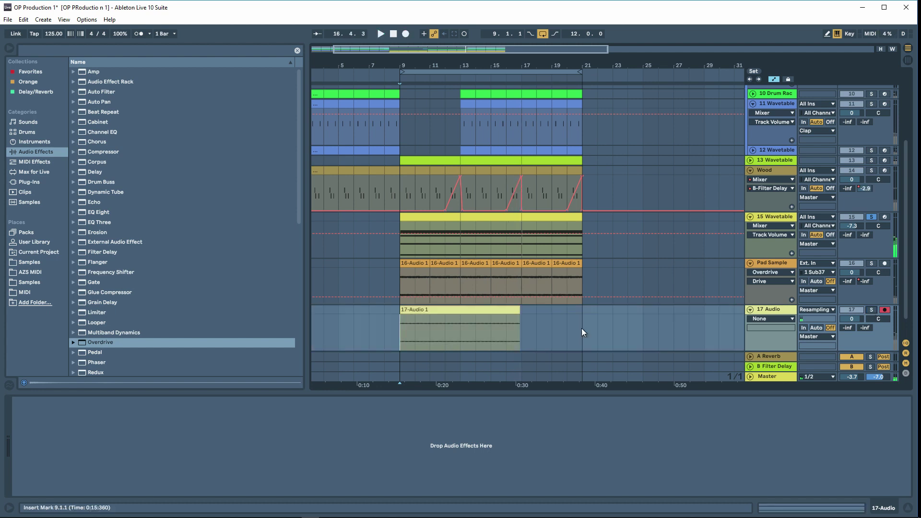
# Record the 17 Audio take again from bar 9 and make the clip end exactly at bar 17.
pyautogui.click(521, 312)
pyautogui.moveTo(522, 312); pyautogui.dragTo(531, 314)
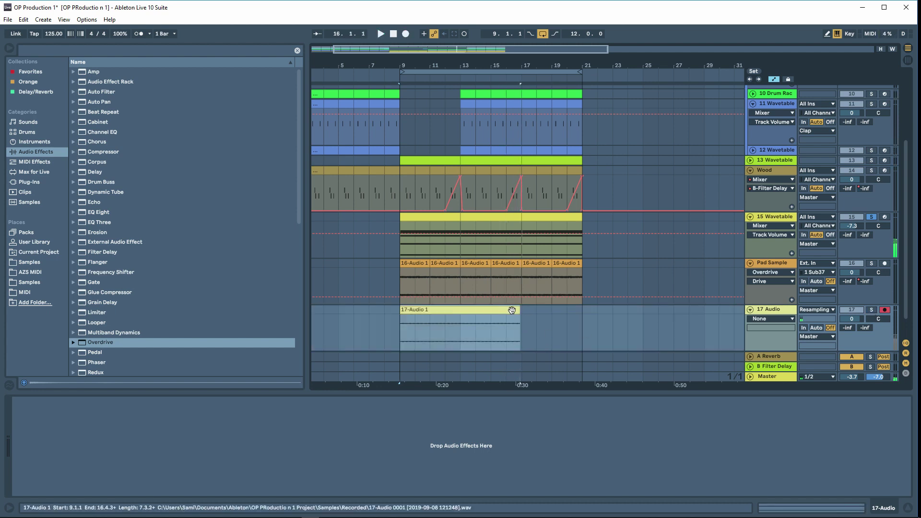
pyautogui.click(423, 312)
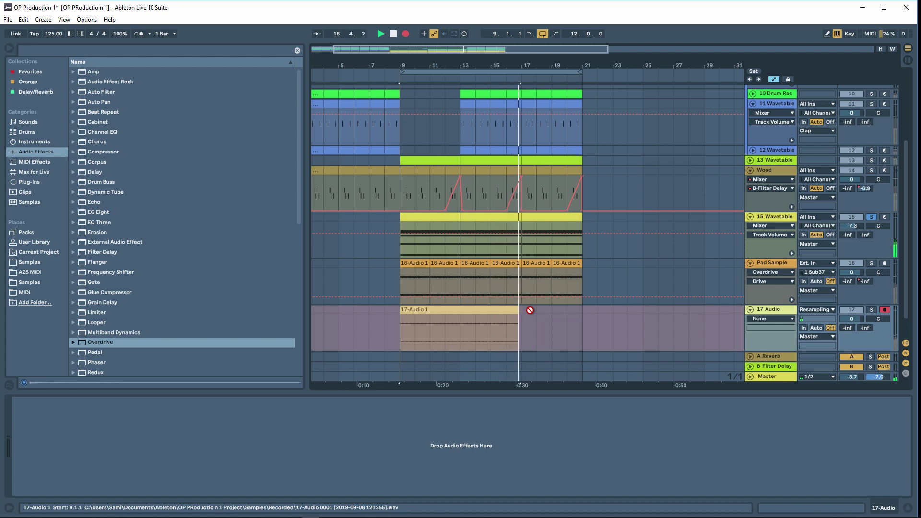
pyautogui.press('space')
pyautogui.click(523, 311)
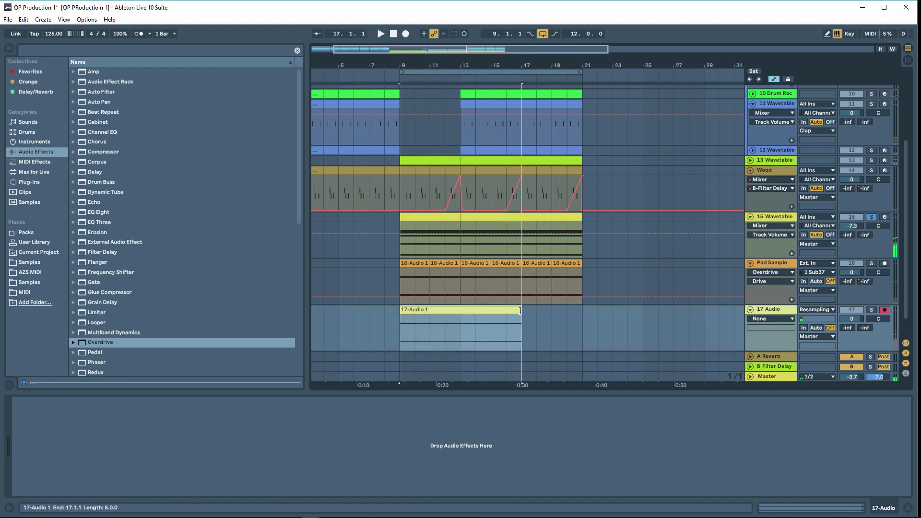
# Unsolo and deactivate the 15 Wavetable track, play from bar 9 and raise the 17-Audio clip gain to about 5.75 dB.
pyautogui.click(871, 217)
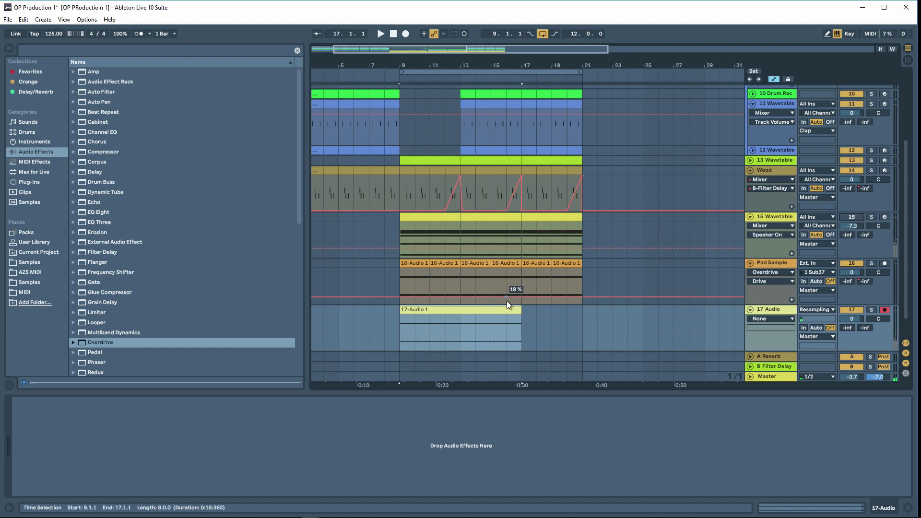
pyautogui.click(393, 80)
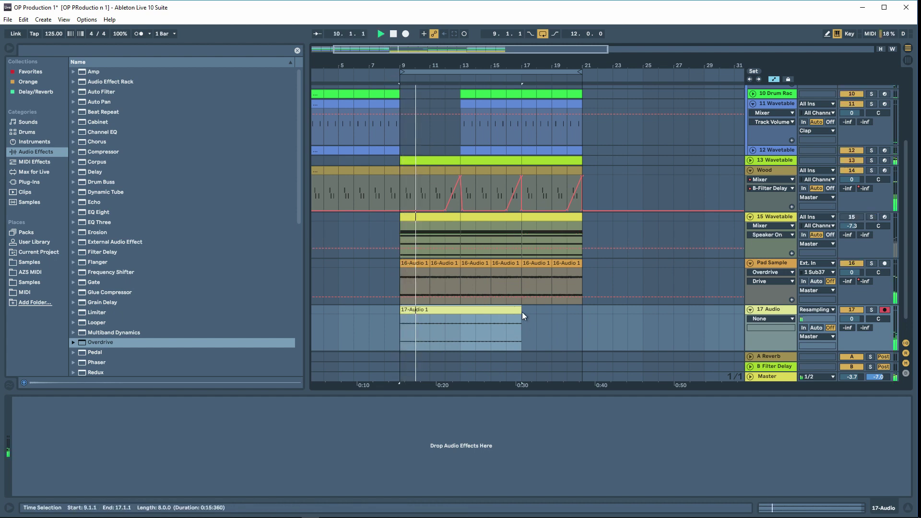
pyautogui.doubleClick(509, 310)
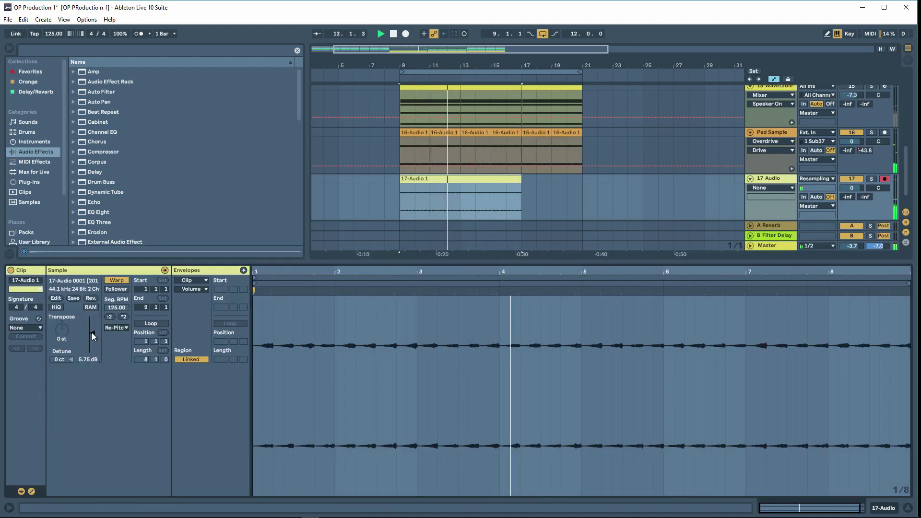
pyautogui.hotkey('shift', 'Tab')
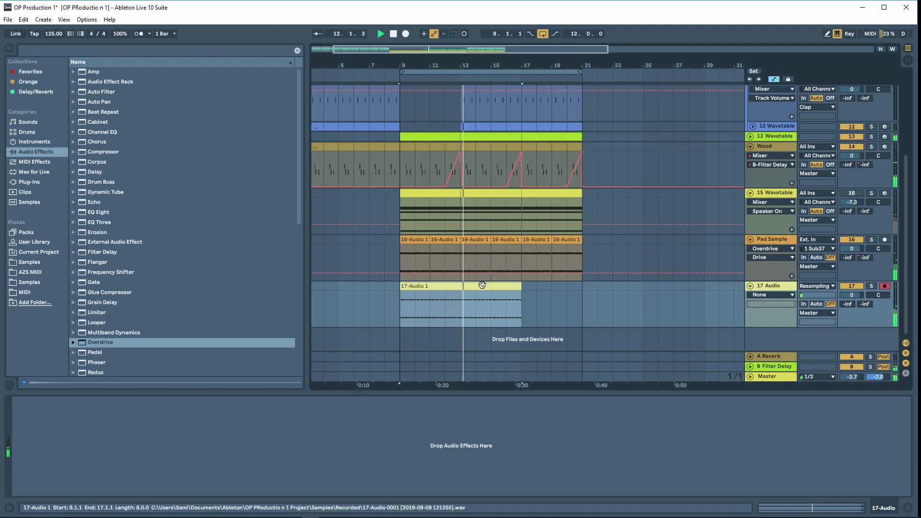
# Duplicate the 17-Audio clip from bar 17, trim the copy to end at bar 21 and stop playback with the first Pad Sample clip selected.
pyautogui.hotkey('ctrl', 'd')
pyautogui.moveTo(643, 286); pyautogui.dragTo(580, 283)
pyautogui.click(416, 240)
pyautogui.press('space')
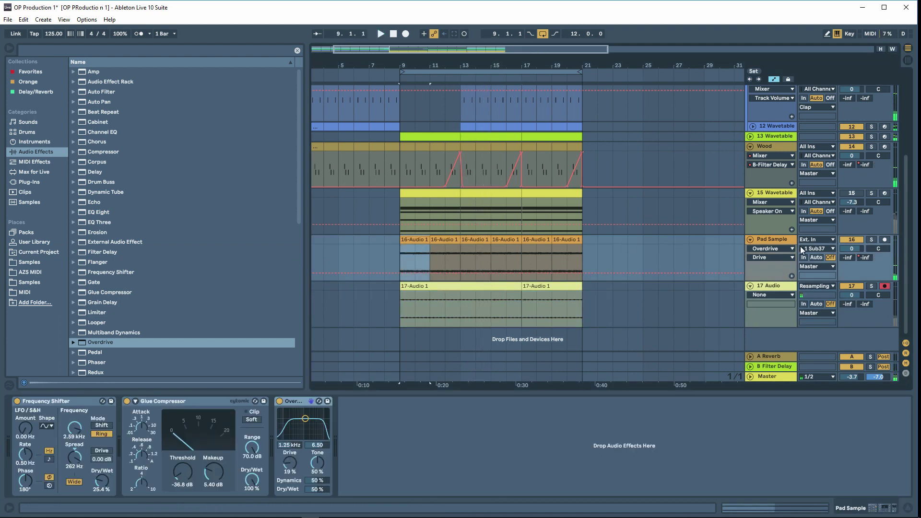
# Solo the Pad Sample track, loop playback over its first clip from bar 9 to bar 11, and open that clip's transposition.
pyautogui.click(871, 244)
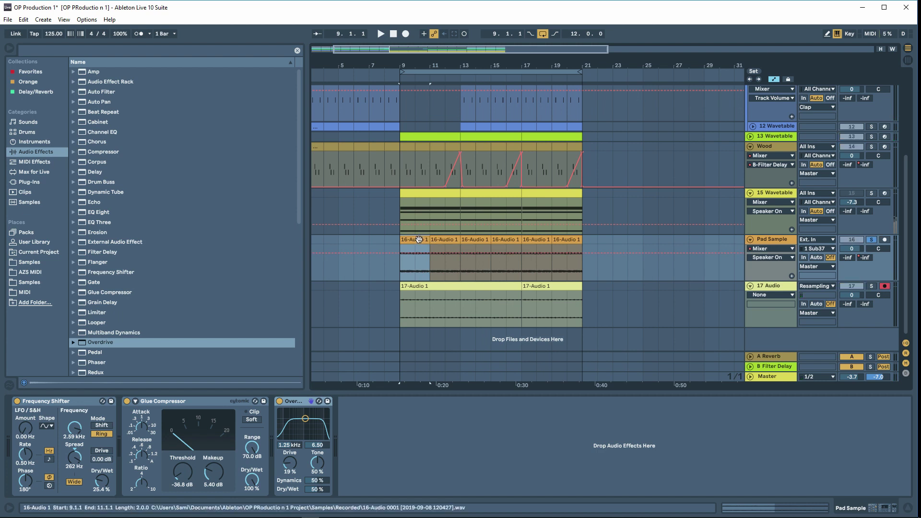
pyautogui.hotkey('ctrl', 'l')
pyautogui.press('space')
pyautogui.doubleClick(415, 240)
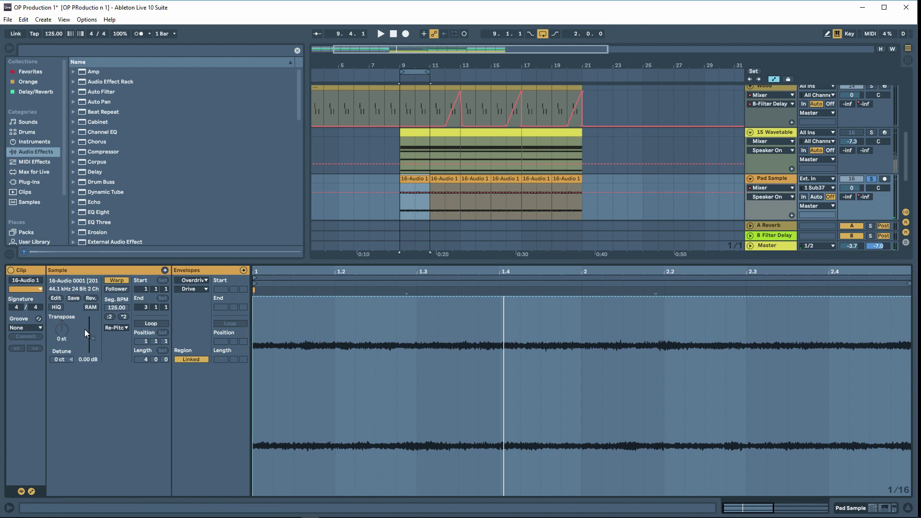
pyautogui.click(61, 330)
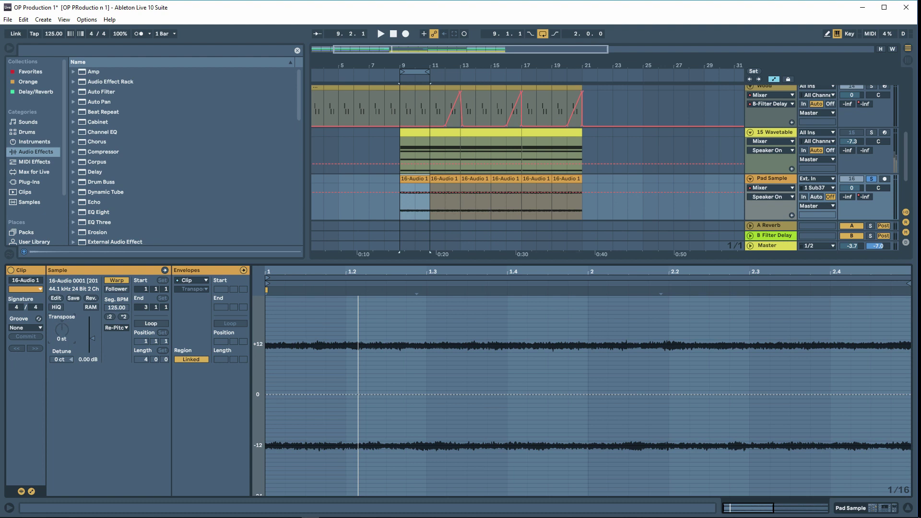
# Set the first Pad Sample clip's warp mode to Beats and audition transpositions of -12 st and 12 st during playback.
pyautogui.click(139, 324)
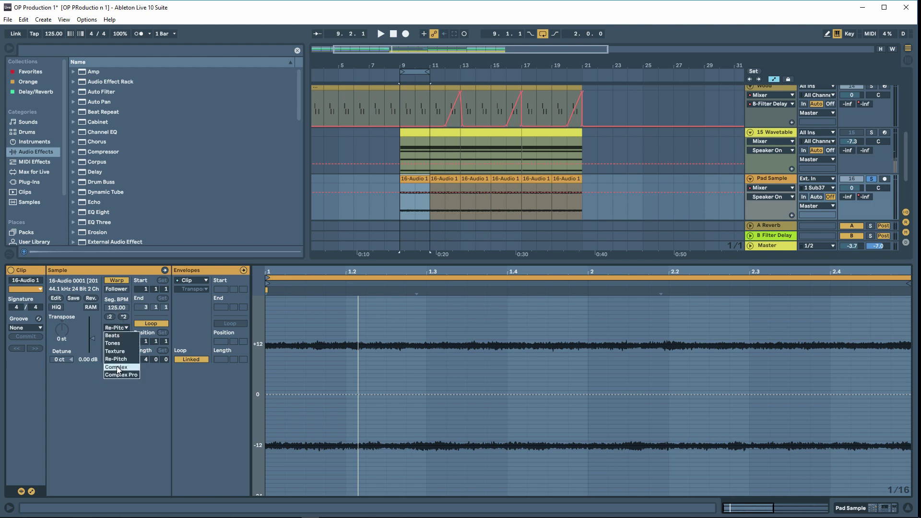
pyautogui.click(117, 337)
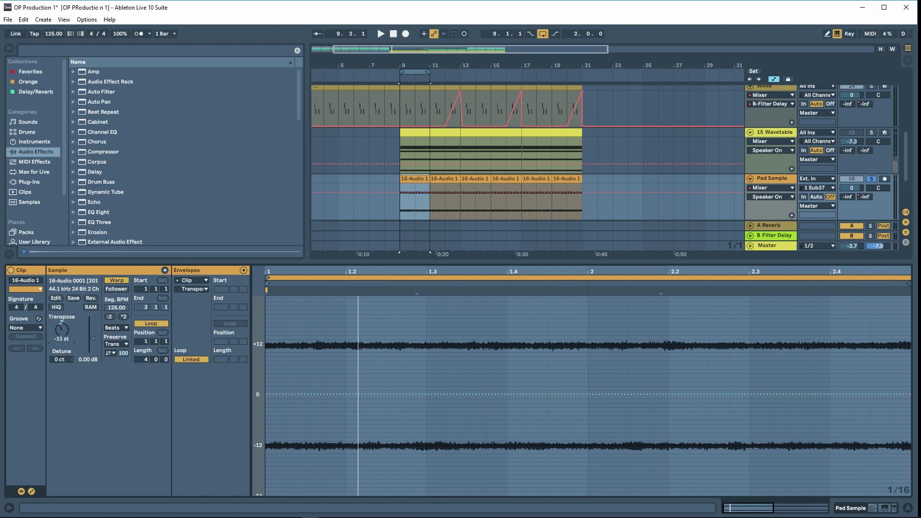
pyautogui.press('space')
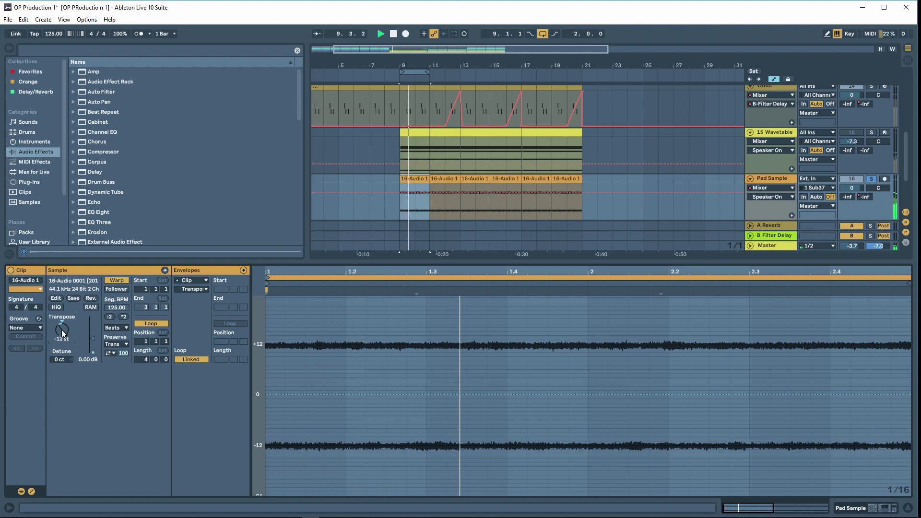
pyautogui.moveTo(62, 329); pyautogui.dragTo(63, 316)
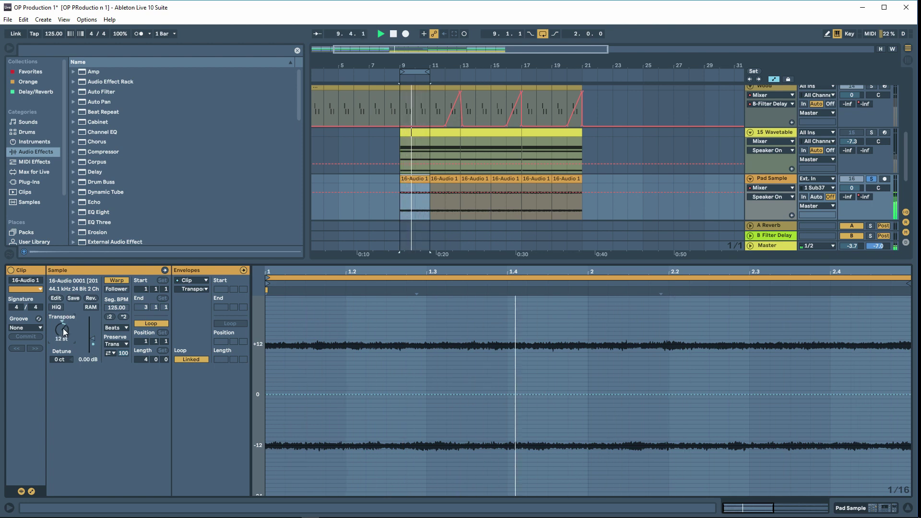
pyautogui.click(142, 322)
pyautogui.press('space')
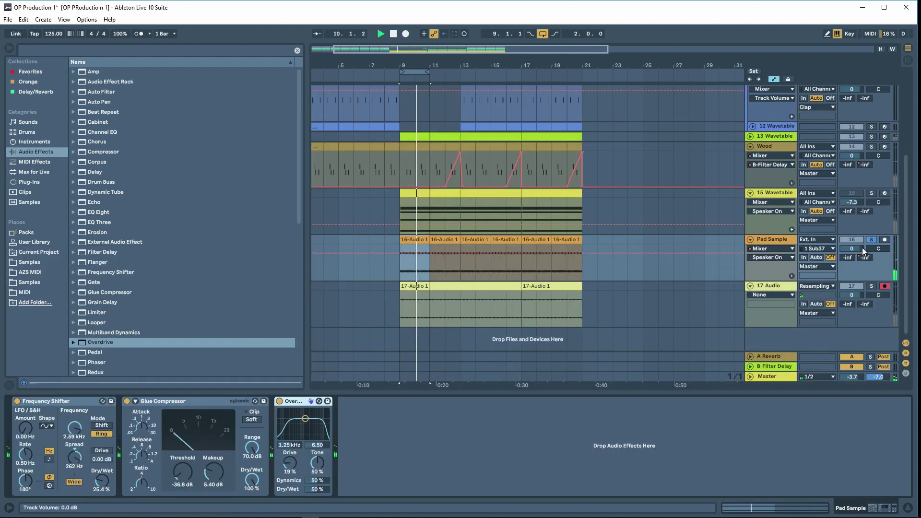
# Listen to the full mix with Pad Sample unsoloed, stop playback and extend the arrangement loop to end at bar 21.
pyautogui.click(597, 263)
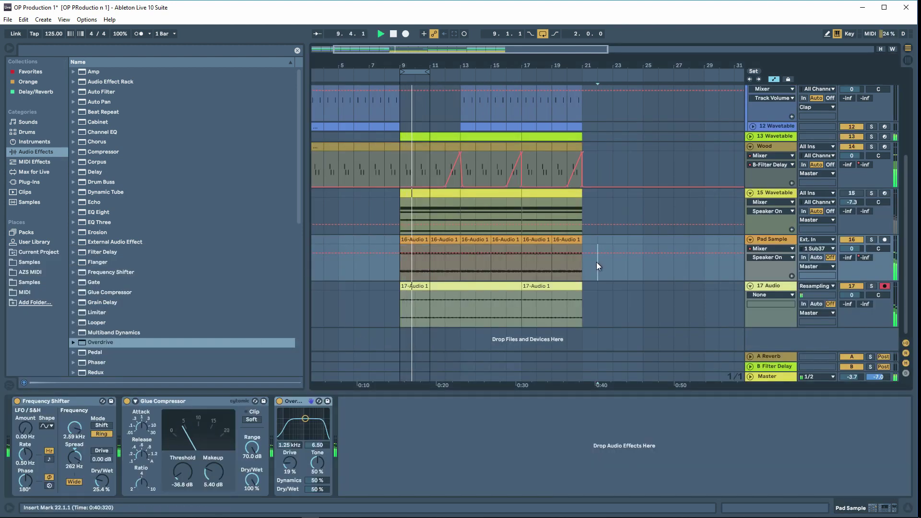
pyautogui.press('space')
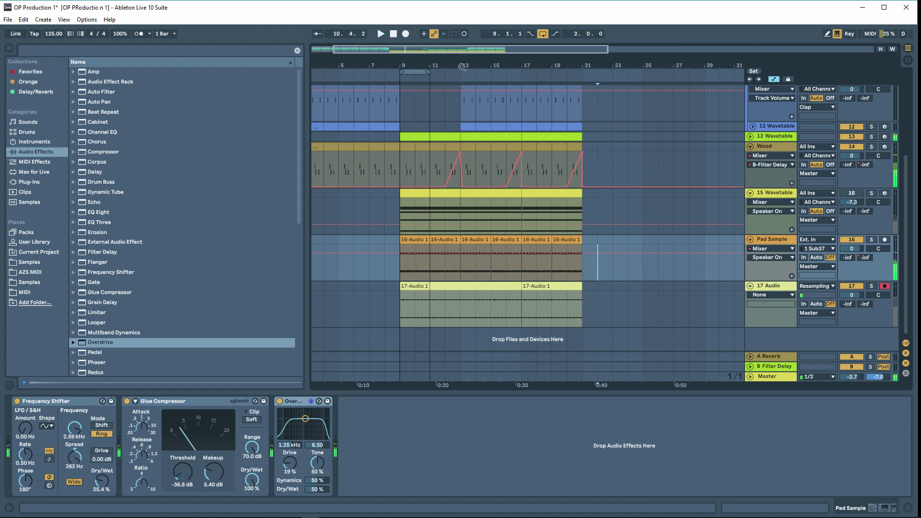
pyautogui.moveTo(429, 72); pyautogui.dragTo(580, 74)
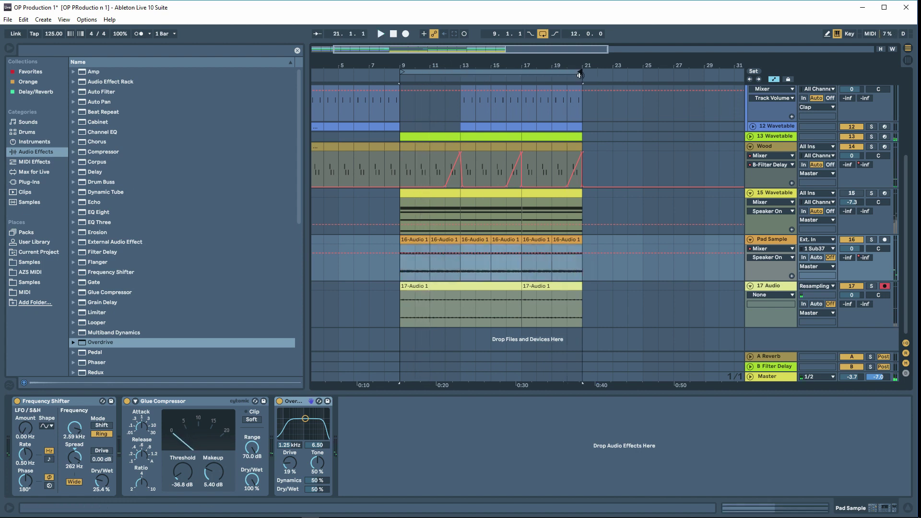
# Add a Wavetable instrument on a new track below 17 Audio.
pyautogui.click(624, 299)
pyautogui.scroll(1, 623, 298)
pyautogui.scroll(-1, 622, 298)
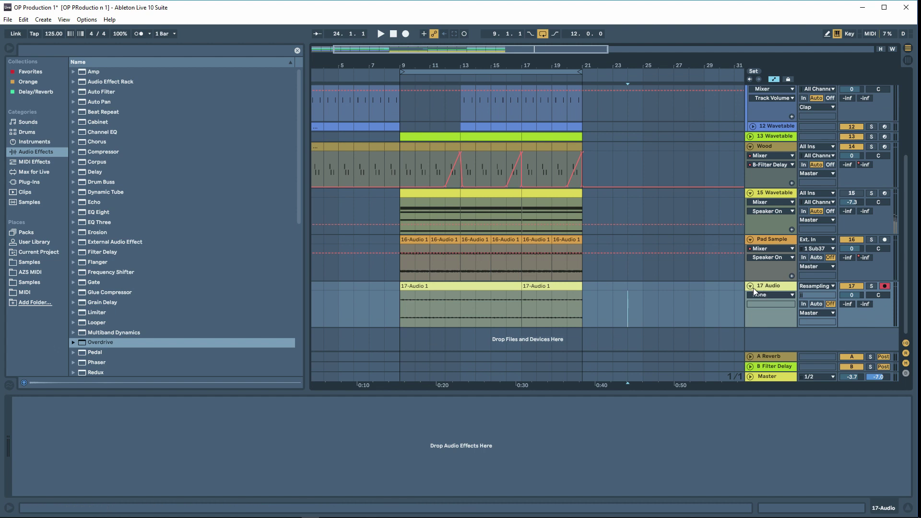
pyautogui.scroll(2, 712, 191)
pyautogui.scroll(-2, 712, 198)
pyautogui.click(36, 142)
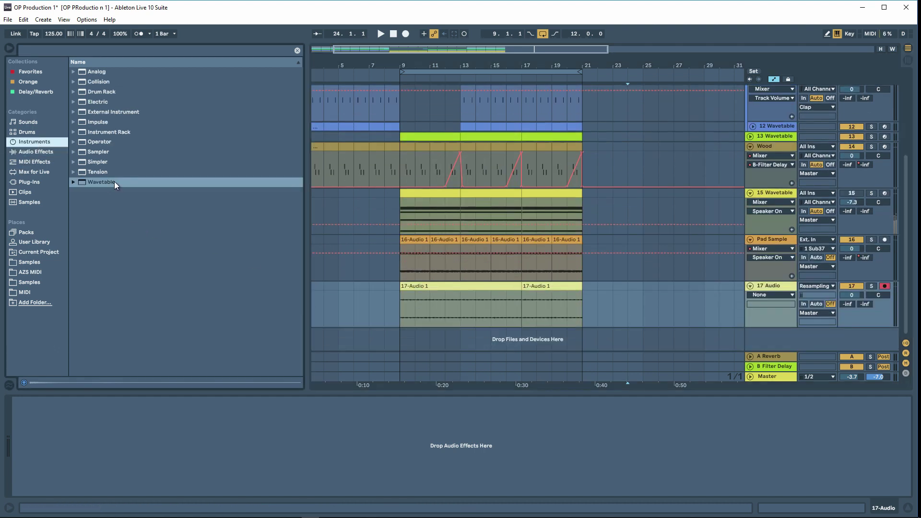
pyautogui.moveTo(103, 184); pyautogui.dragTo(702, 347)
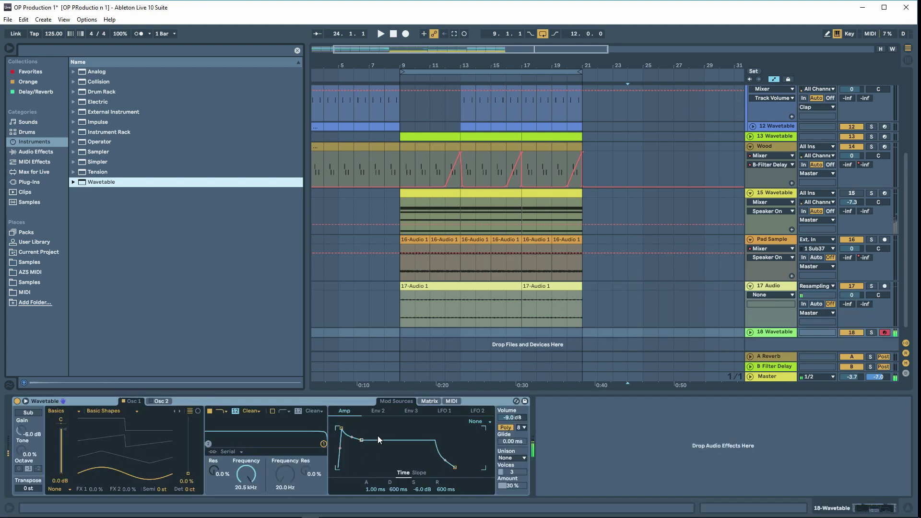
# Route Env 2 to Wavetable's Pitch with an amount of 48 and start shaping Env 2 with a 0.00 ms attack.
pyautogui.click(433, 404)
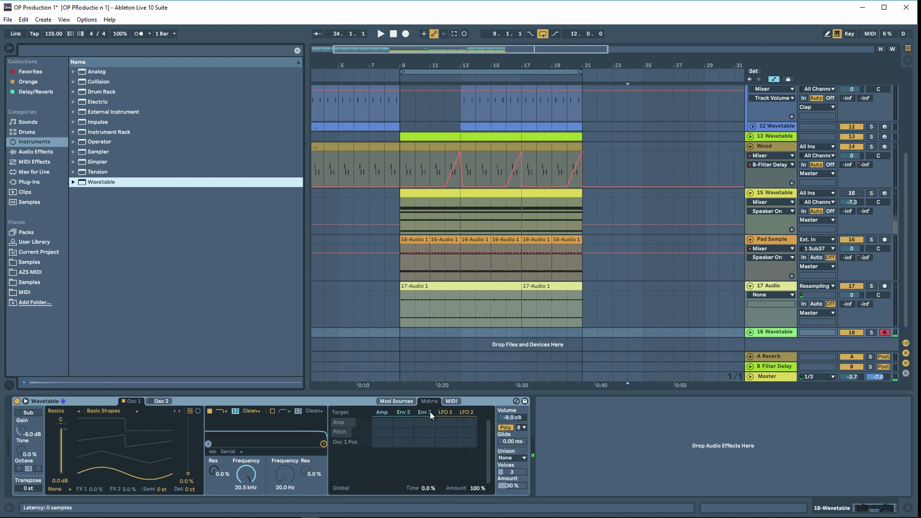
pyautogui.click(383, 431)
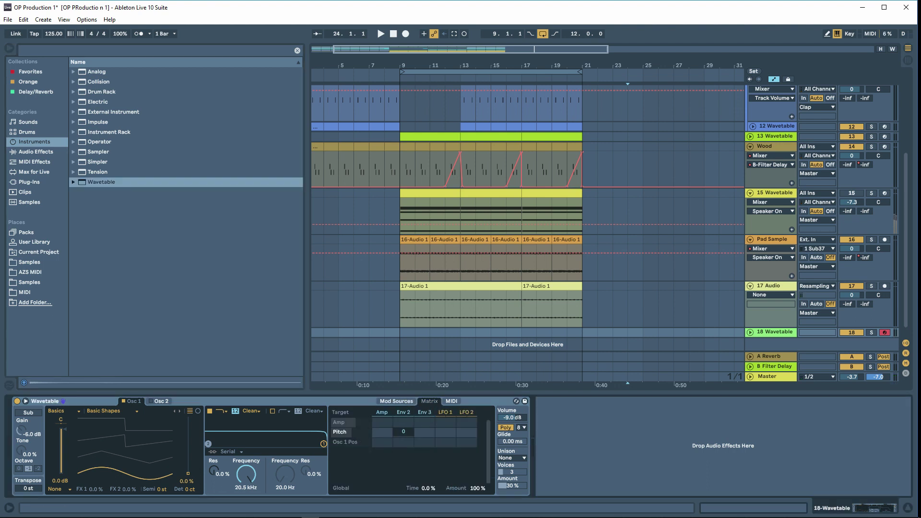
pyautogui.click(403, 413)
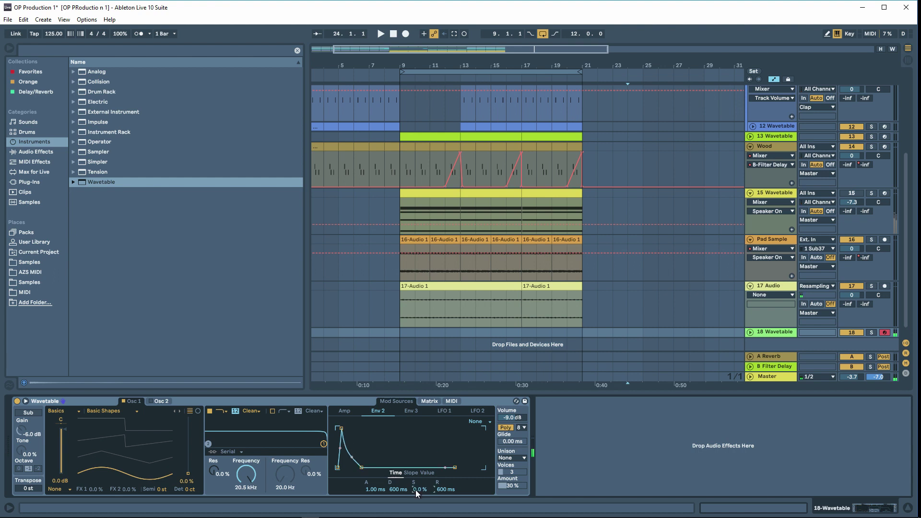
pyautogui.moveTo(375, 489); pyautogui.dragTo(393, 475)
# Set the Amp envelope to 0.01 ms attack, 397 ms decay and -inf dB sustain, and Env 2's decay to 4.36 ms.
pyautogui.click(344, 411)
pyautogui.moveTo(416, 490)
pyautogui.mouseDown()
pyautogui.moveTo(414, 503)
pyautogui.moveTo(402, 485)
pyautogui.mouseUp()
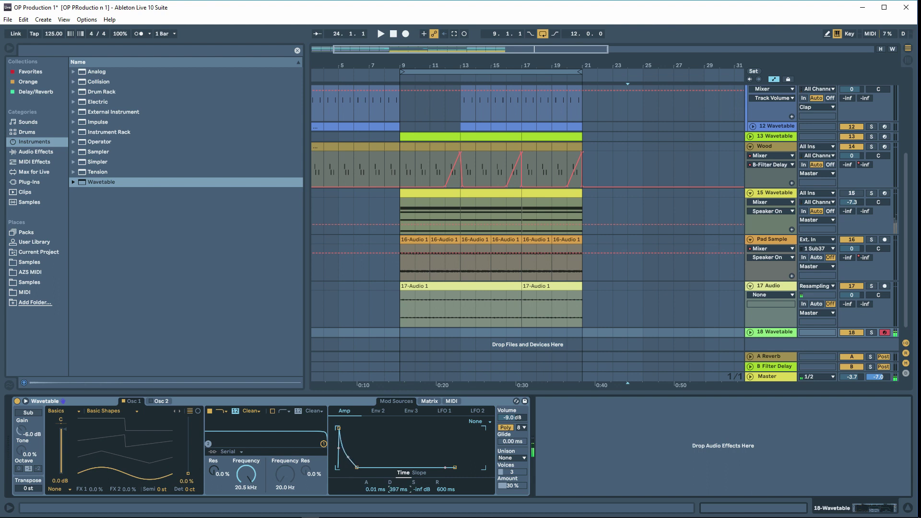
pyautogui.click(429, 402)
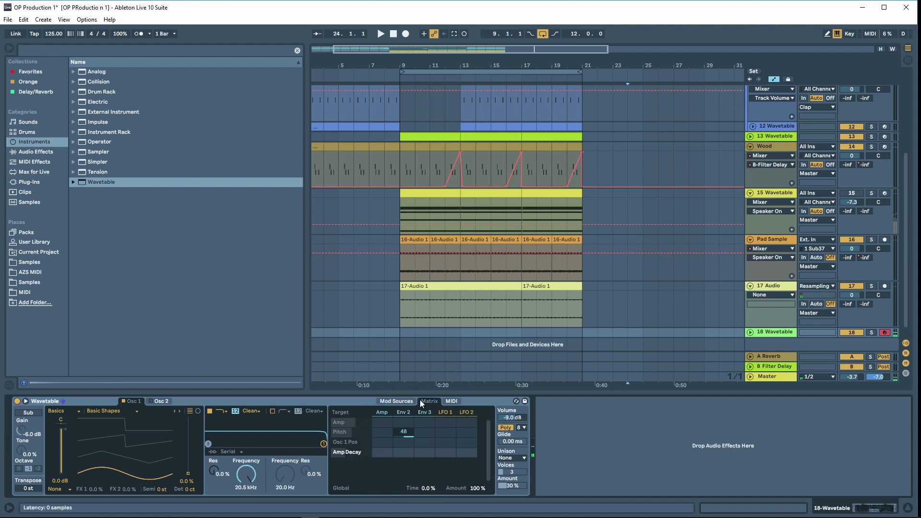
pyautogui.click(402, 407)
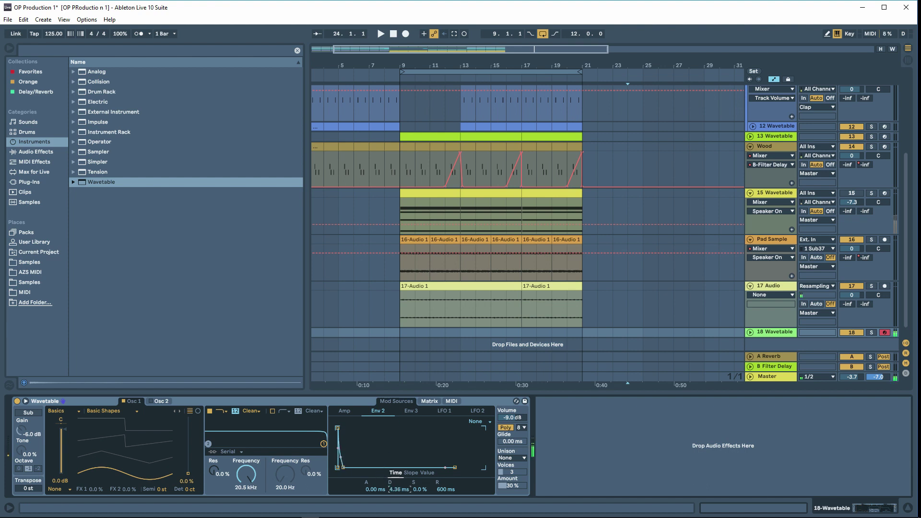
# Create a one-bar MIDI clip at bar 9 on the 18 Wavetable track and set its note grid to 1/16.
pyautogui.doubleClick(404, 335)
pyautogui.moveTo(228, 354); pyautogui.dragTo(245, 354)
pyautogui.scroll(-2, 284, 383)
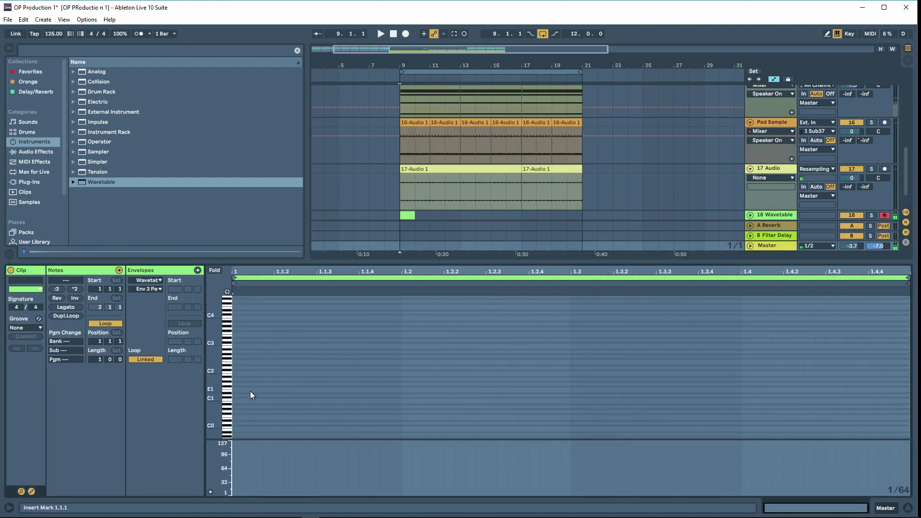
pyautogui.rightClick(266, 382)
pyautogui.click(341, 341)
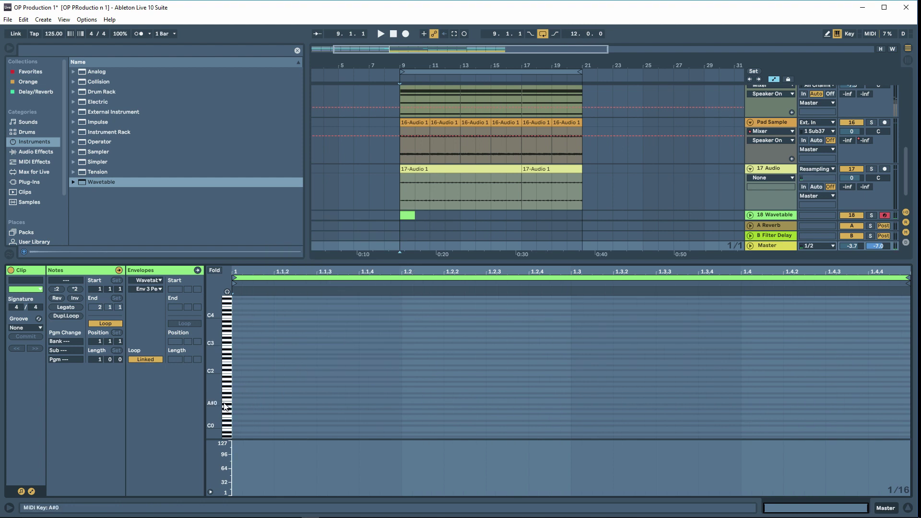
# Add two sixteenth-long E1 notes to the new clip, at 1.1.4 and 1.2.2.
pyautogui.moveTo(217, 403); pyautogui.dragTo(227, 403)
pyautogui.moveTo(308, 273); pyautogui.dragTo(309, 284)
pyautogui.scroll(-2, 321, 326)
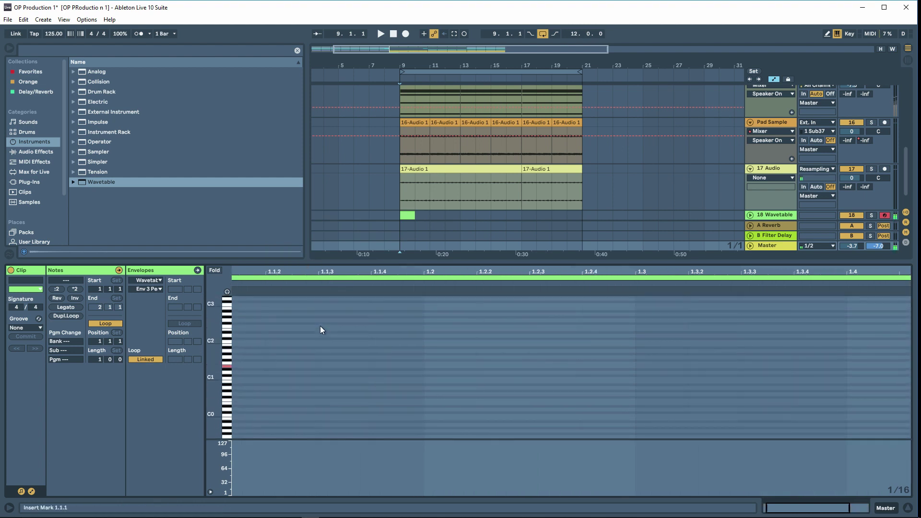
pyautogui.doubleClick(392, 361)
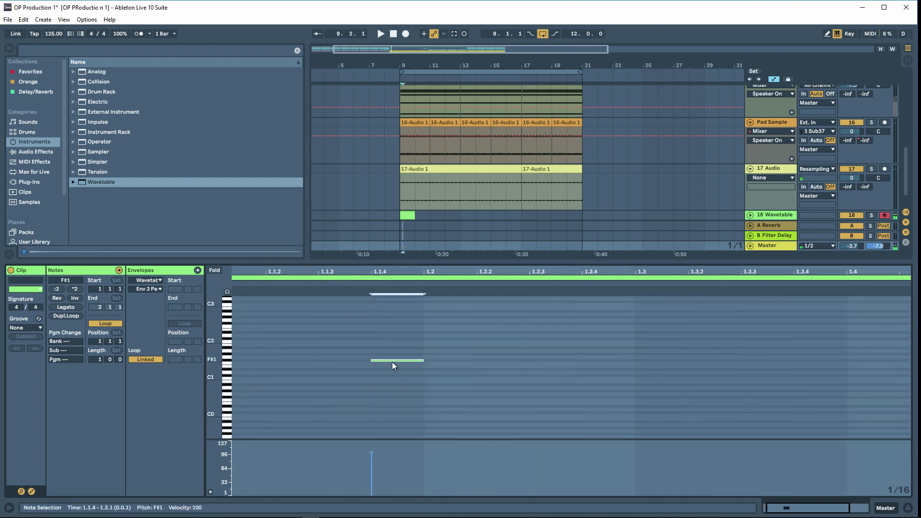
pyautogui.moveTo(392, 363); pyautogui.dragTo(394, 368)
pyautogui.doubleClick(488, 366)
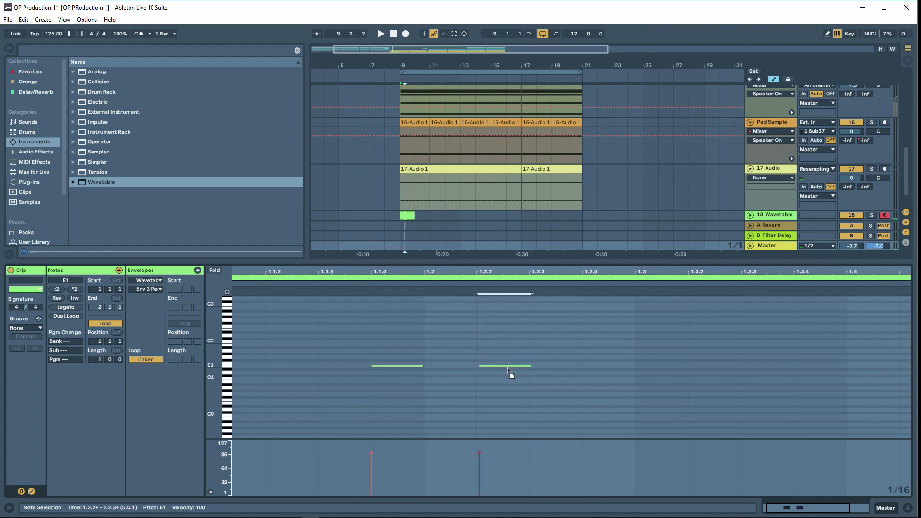
pyautogui.moveTo(508, 369); pyautogui.dragTo(367, 398)
# Select both E1 notes and shift them earlier in sixteenth steps until the first starts at 1.1.2.
pyautogui.press('space')
pyautogui.press('space')
pyautogui.press('Right')
pyautogui.press('Right')
pyautogui.press('Left')
pyautogui.press('Left')
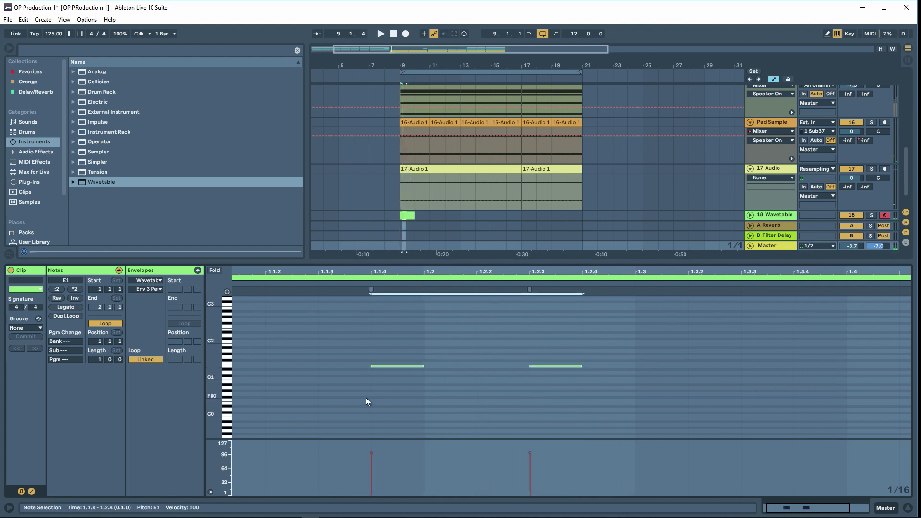
pyautogui.press('Left')
pyautogui.press('Left')
# Move the second E1 note to 1.2.4, start playback and add a third E1 note at 1.3.3.
pyautogui.click(431, 367)
pyautogui.press('Right')
pyautogui.press('Right')
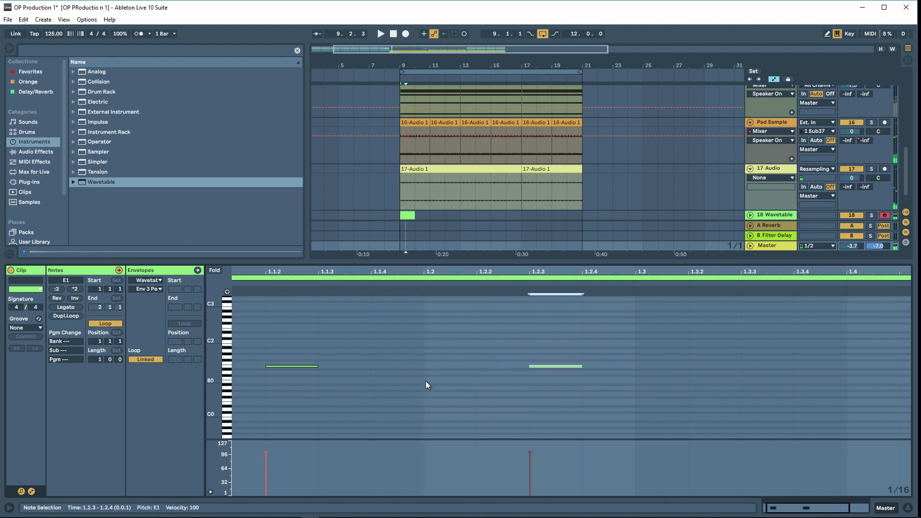
pyautogui.press('Right')
pyautogui.press('space')
pyautogui.doubleClick(751, 365)
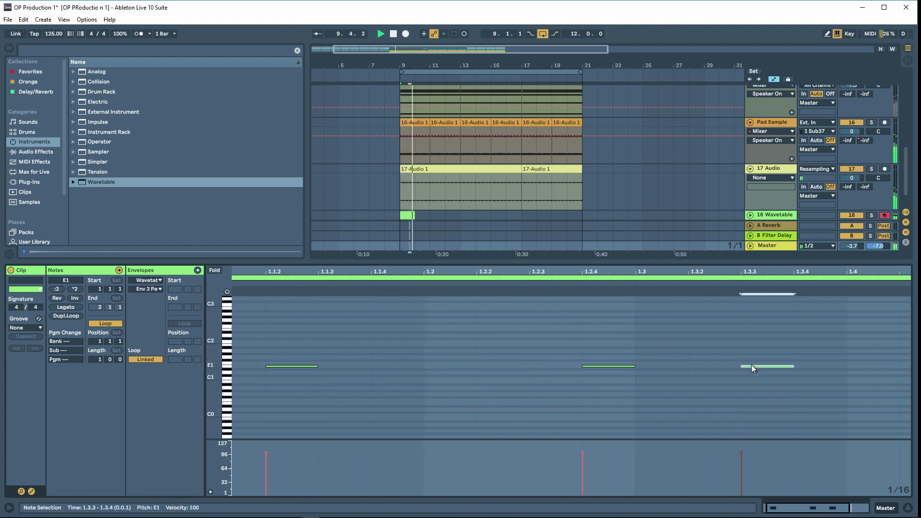
pyautogui.click(689, 348)
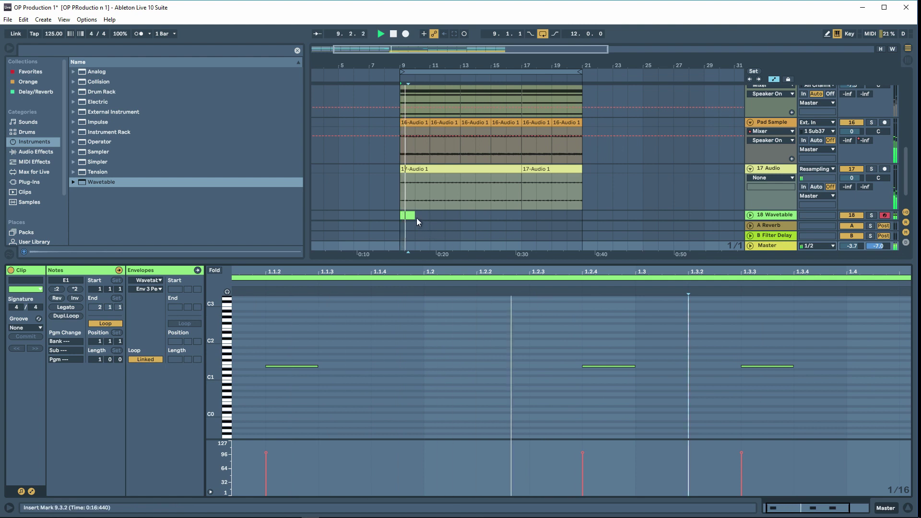
# Extend the 18 Wavetable clip to bar 13, duplicate it twice to fill up to bar 21, and show the track's devices.
pyautogui.moveTo(415, 215); pyautogui.dragTo(455, 214)
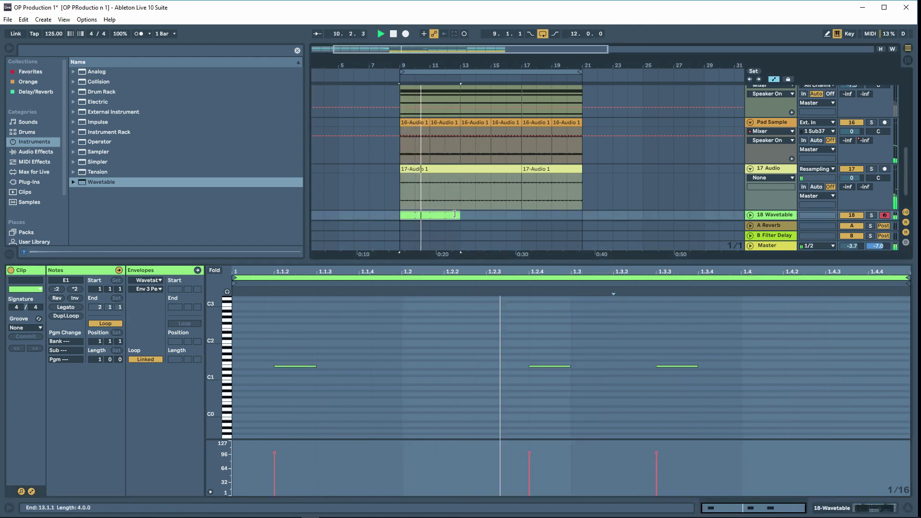
pyautogui.hotkey('ctrl', 'd')
pyautogui.hotkey('ctrl', 'd')
pyautogui.hotkey('shift', 'Tab')
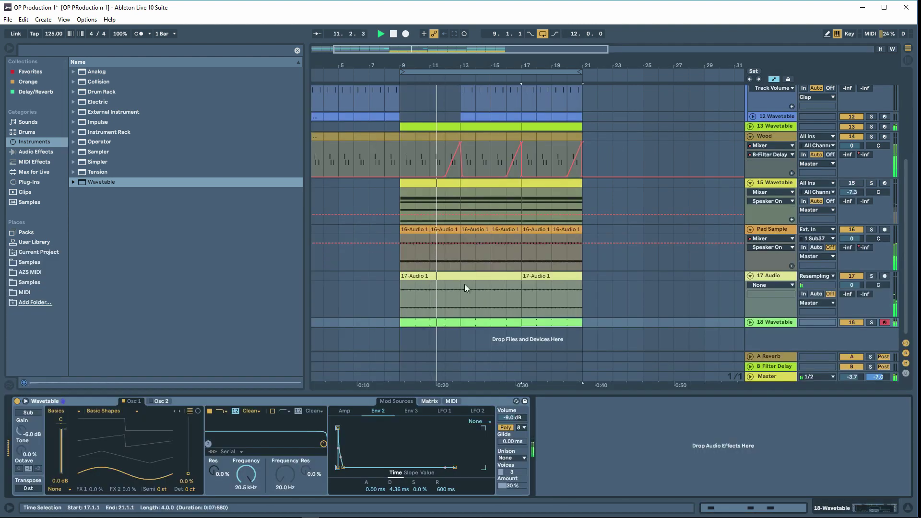
# Retune the 18 Wavetable sound with a 600 ms Amp decay, a 19.0 ms Env 2 decay and an Env 2 pitch amount of 30.
pyautogui.moveTo(399, 490)
pyautogui.mouseDown()
pyautogui.moveTo(399, 471)
pyautogui.moveTo(397, 488)
pyautogui.mouseUp()
pyautogui.click(348, 412)
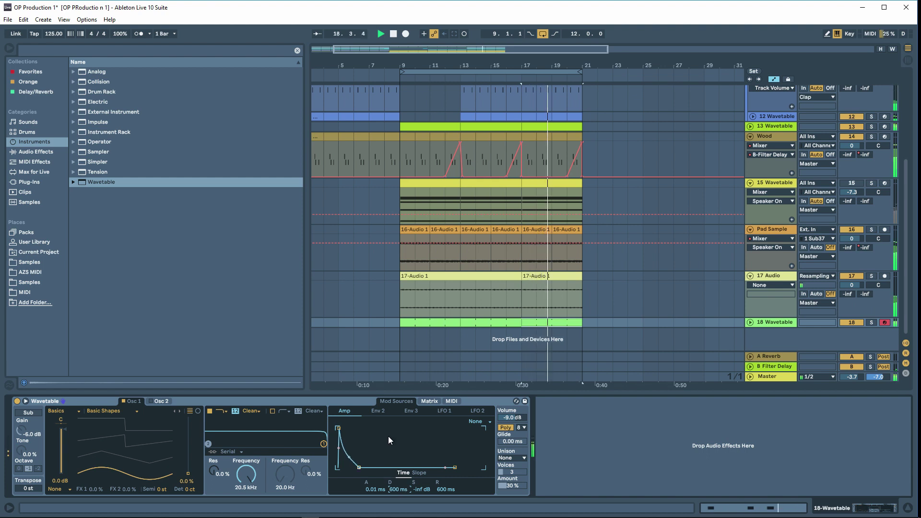
pyautogui.click(378, 411)
pyautogui.moveTo(350, 463); pyautogui.dragTo(346, 467)
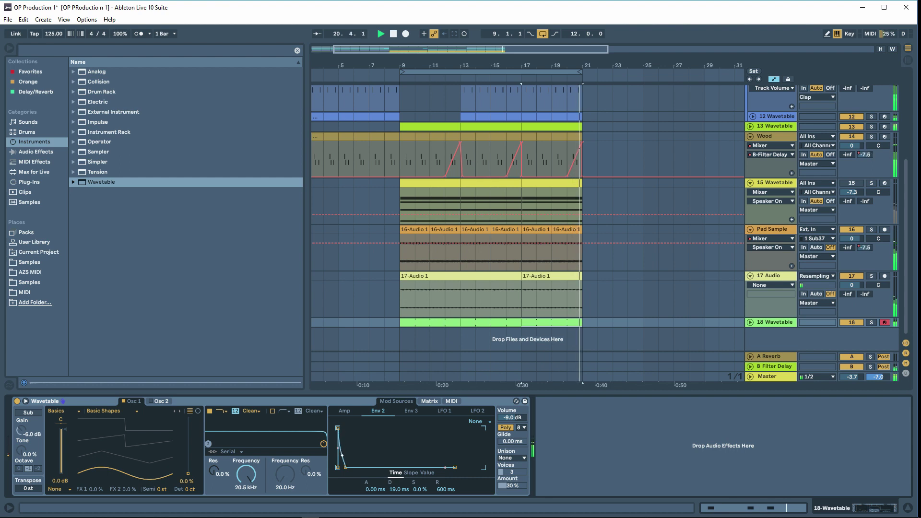
pyautogui.click(430, 402)
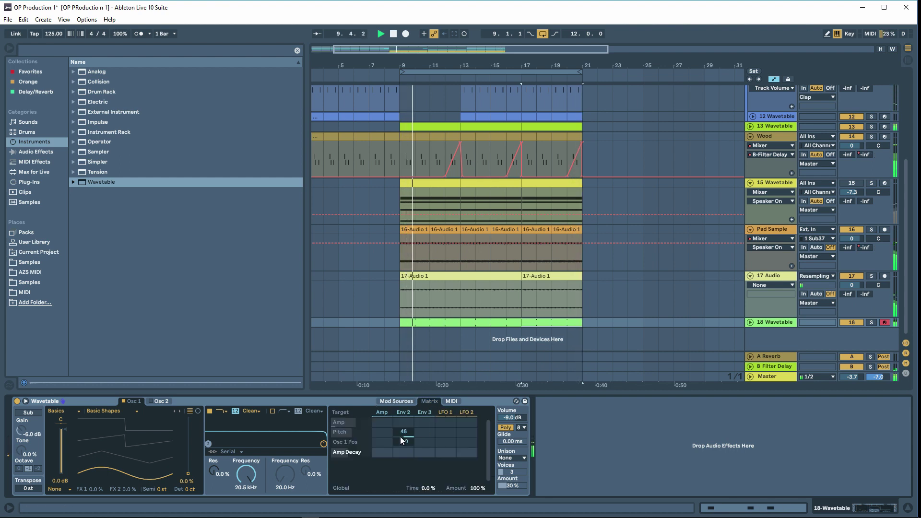
pyautogui.moveTo(402, 432); pyautogui.dragTo(402, 441)
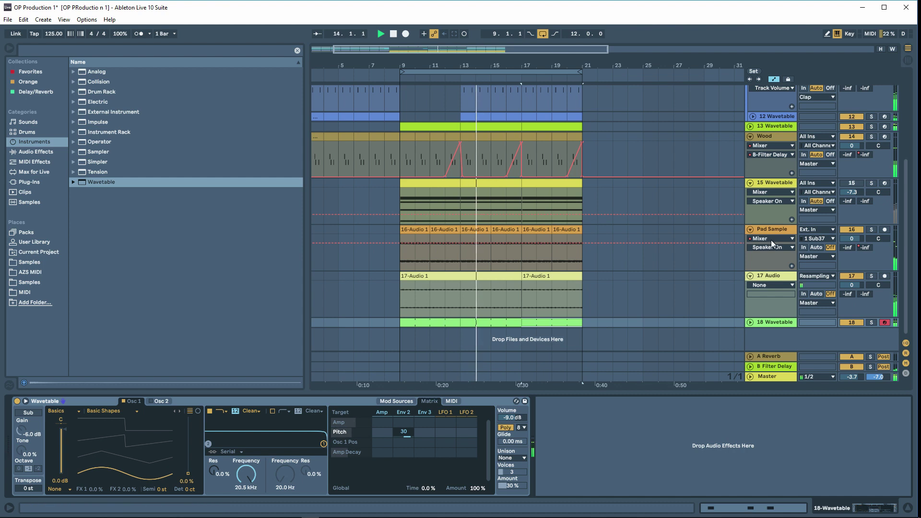
# Copy the Audio Effect Rack with the OTT chain from the Wood track onto the 18 Wavetable track.
pyautogui.click(771, 183)
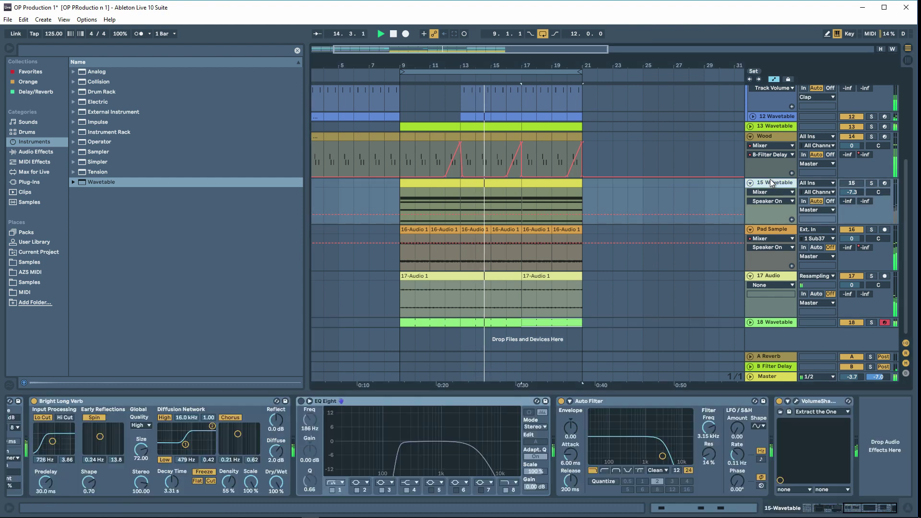
pyautogui.click(776, 134)
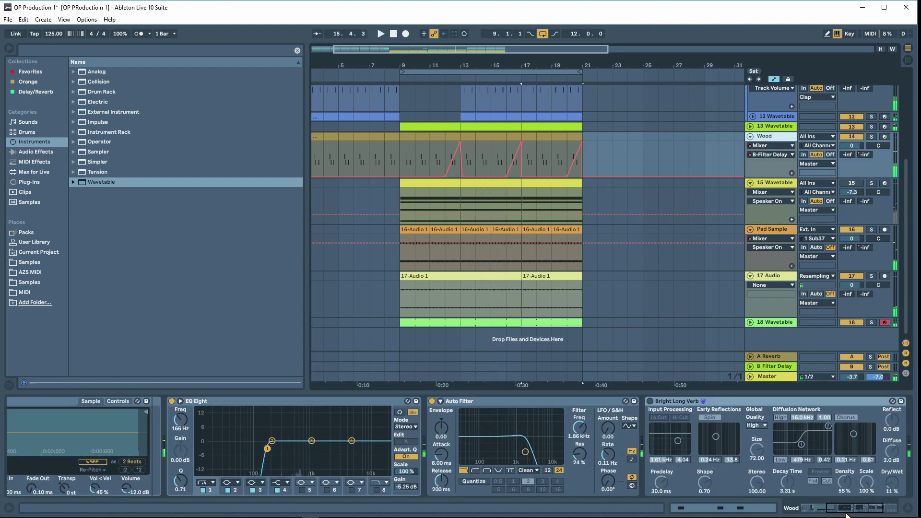
pyautogui.hscroll(3, 767, 436)
pyautogui.moveTo(723, 445); pyautogui.dragTo(773, 325)
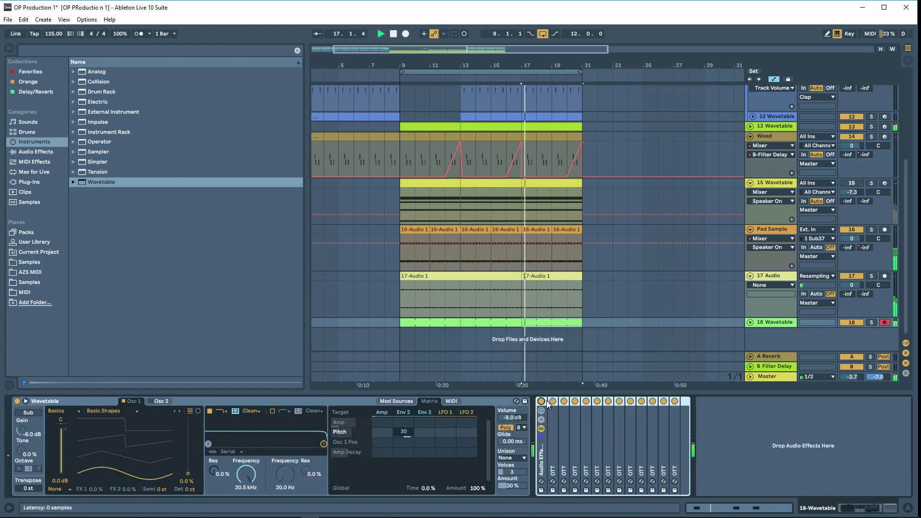
# Shorten the 18 Wavetable envelopes to an 11.2 ms Env 2 decay and an 89.9 ms Amp decay, then stop playback.
pyautogui.click(427, 435)
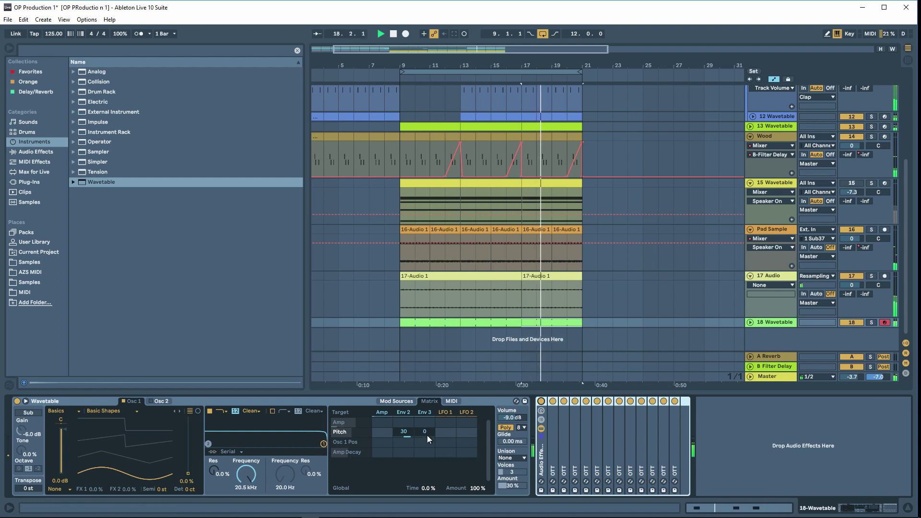
pyautogui.click(407, 441)
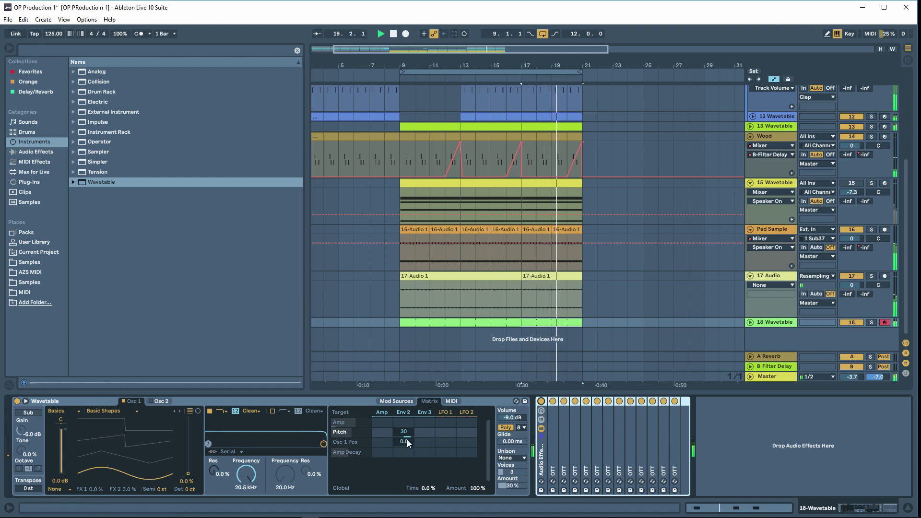
pyautogui.click(404, 412)
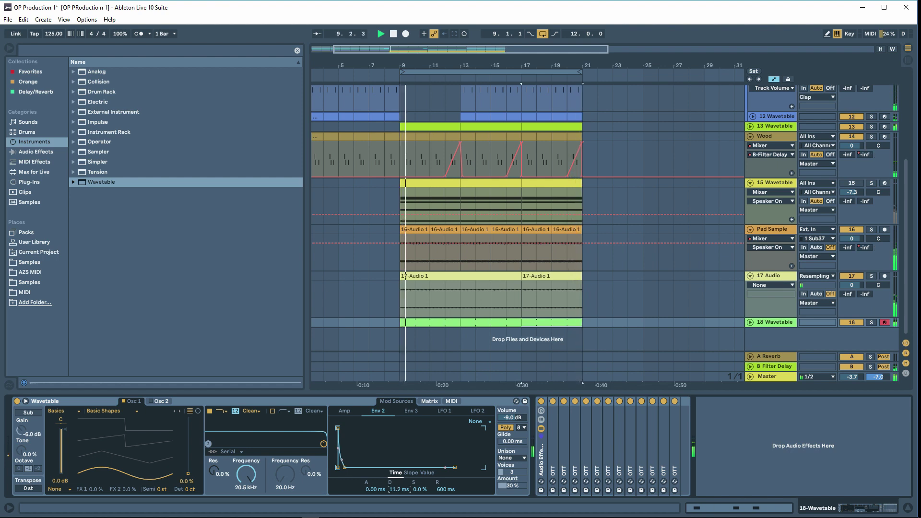
pyautogui.click(349, 414)
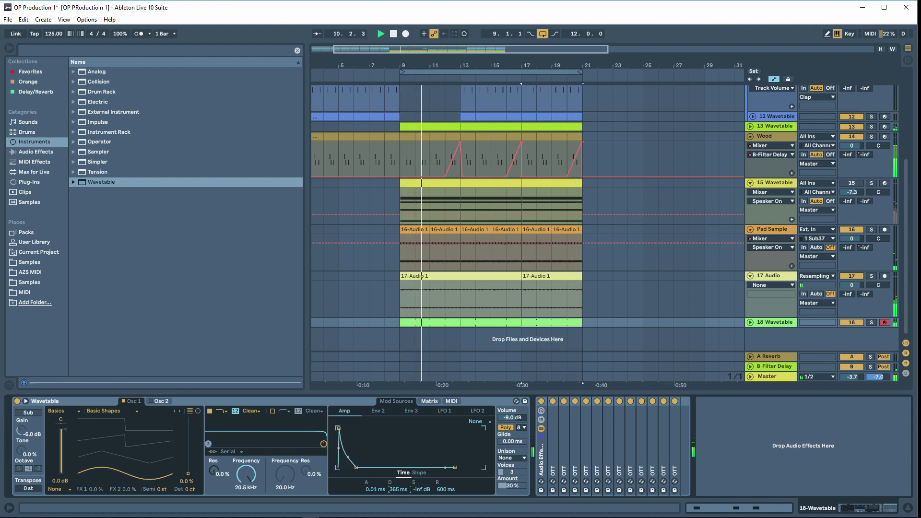
pyautogui.moveTo(398, 489); pyautogui.dragTo(399, 500)
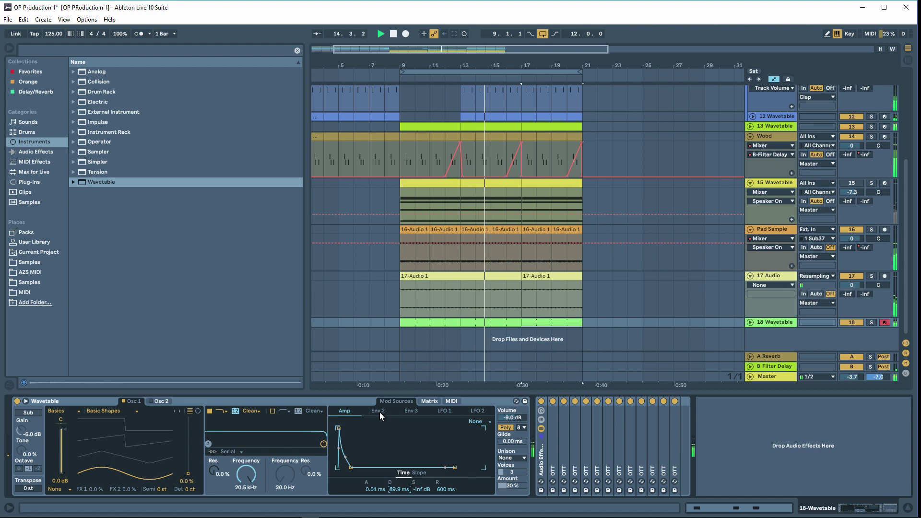
pyautogui.press('space')
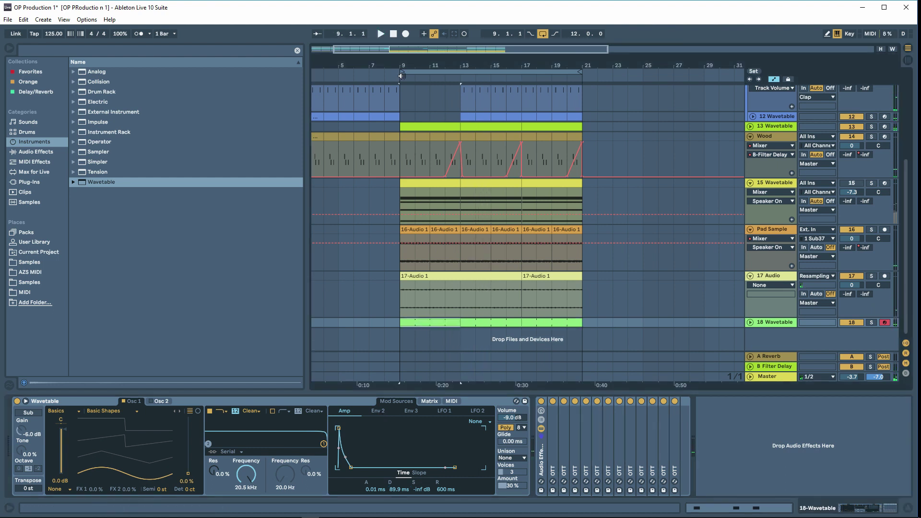
# Collapse the Kick Group and Clap group, and play the Kick Group and 18 Wavetable soloed together.
pyautogui.scroll(1, 779, 110)
pyautogui.scroll(4, 907, 108)
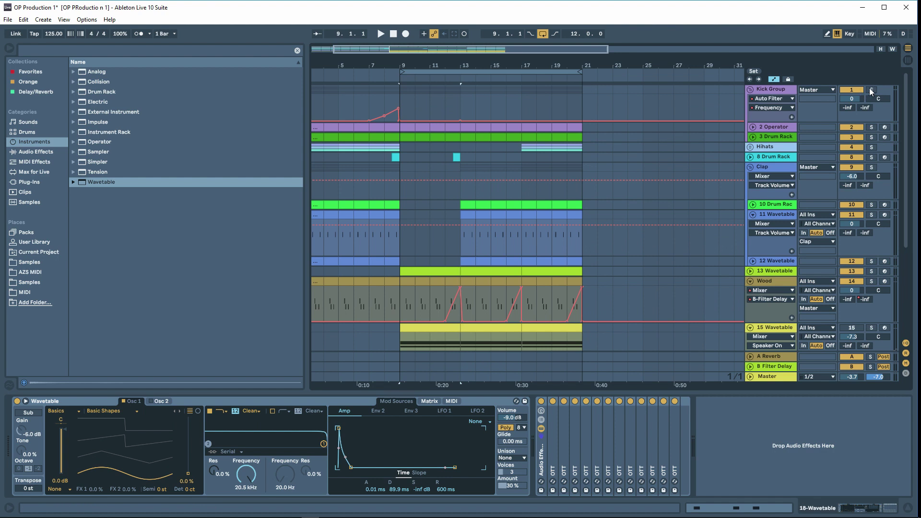
pyautogui.click(872, 90)
pyautogui.click(751, 90)
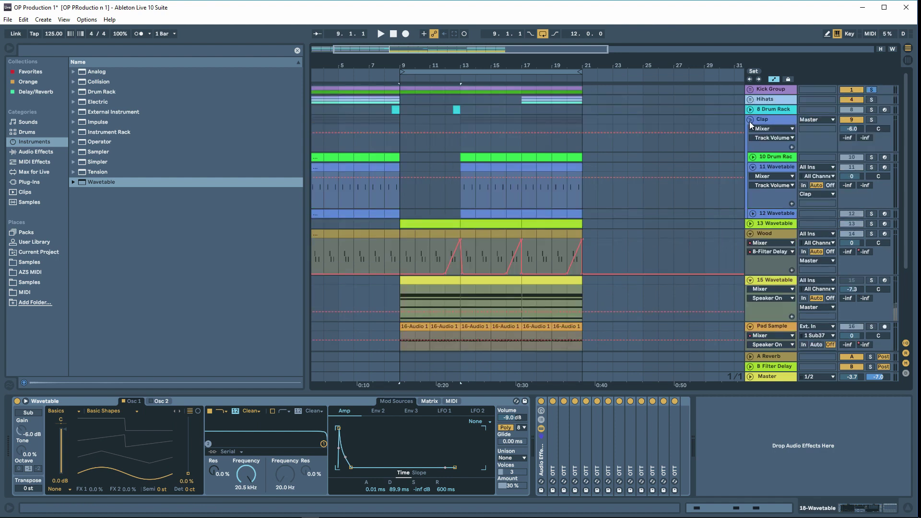
pyautogui.click(750, 120)
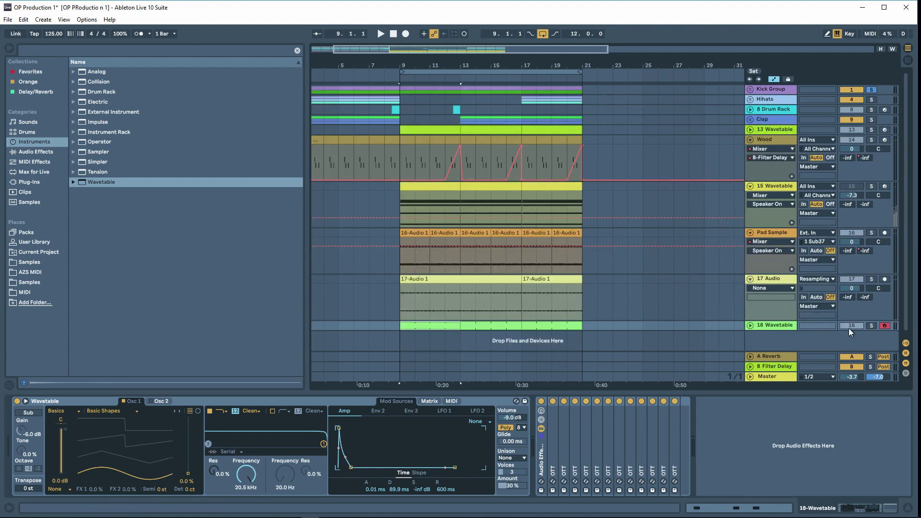
pyautogui.click(872, 327)
pyautogui.press('space')
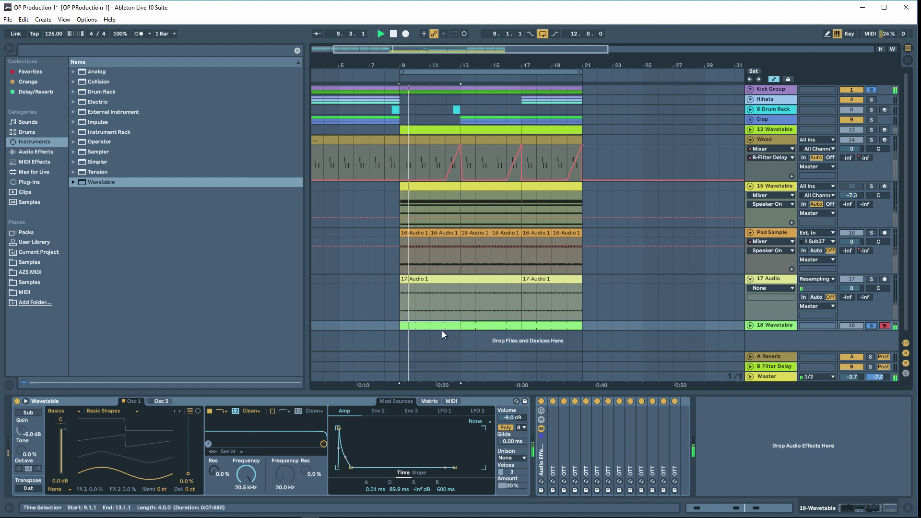
# Add a fourth E1 note at 1.4.3 in the first 18 Wavetable clip and play it.
pyautogui.doubleClick(426, 327)
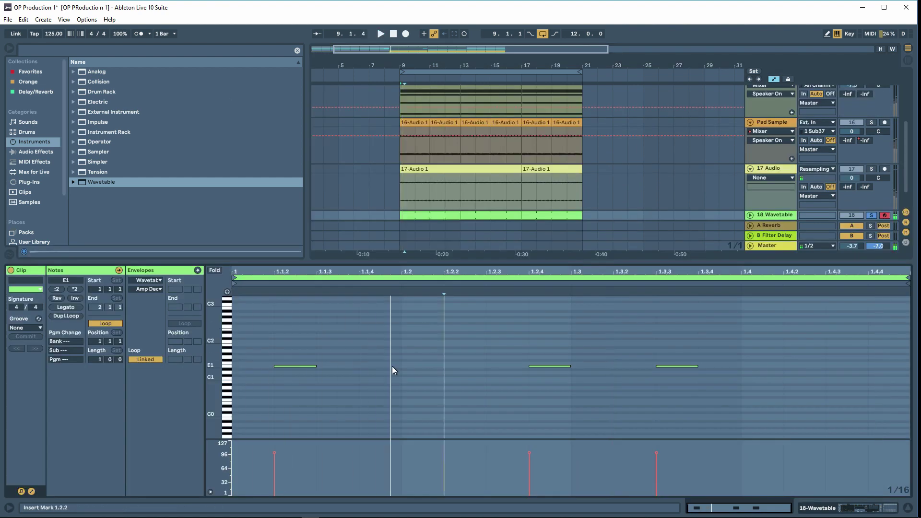
pyautogui.moveTo(389, 367)
pyautogui.mouseDown()
pyautogui.moveTo(477, 384)
pyautogui.moveTo(514, 367)
pyautogui.mouseUp()
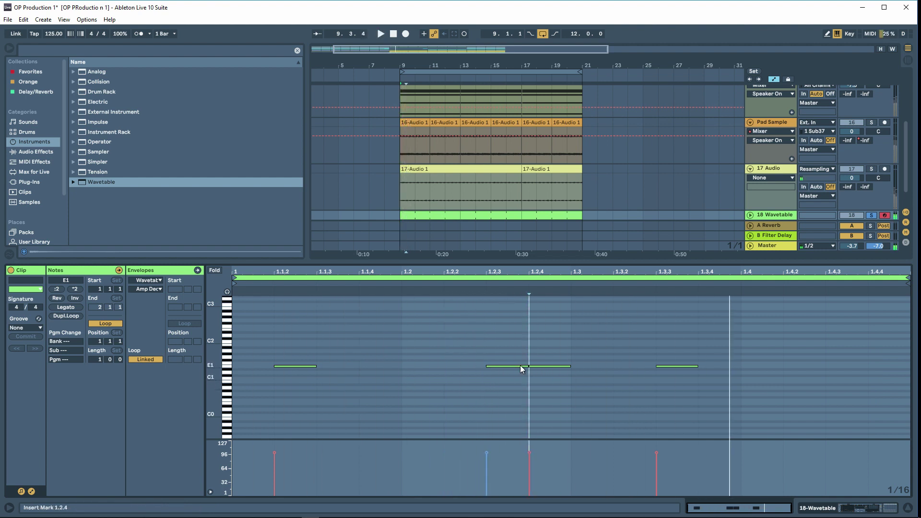
pyautogui.doubleClick(523, 366)
pyautogui.click(628, 364)
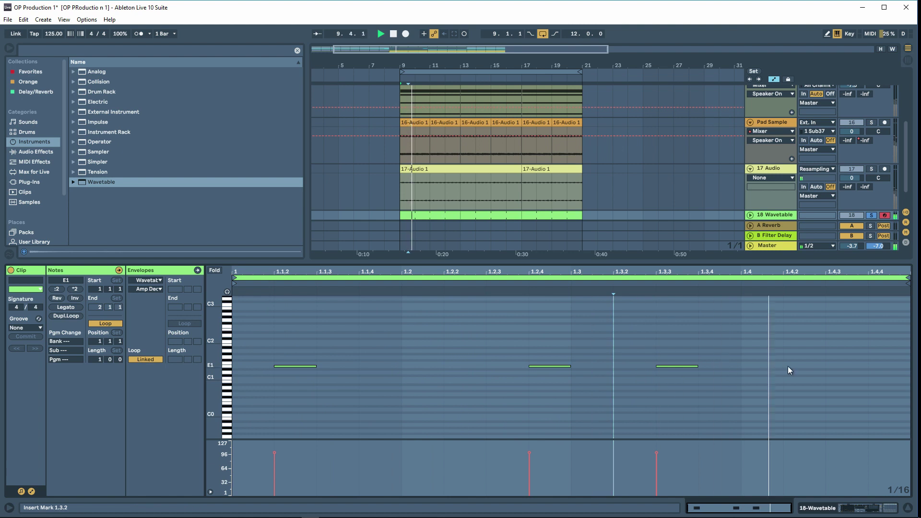
pyautogui.click(832, 368)
pyautogui.press('space')
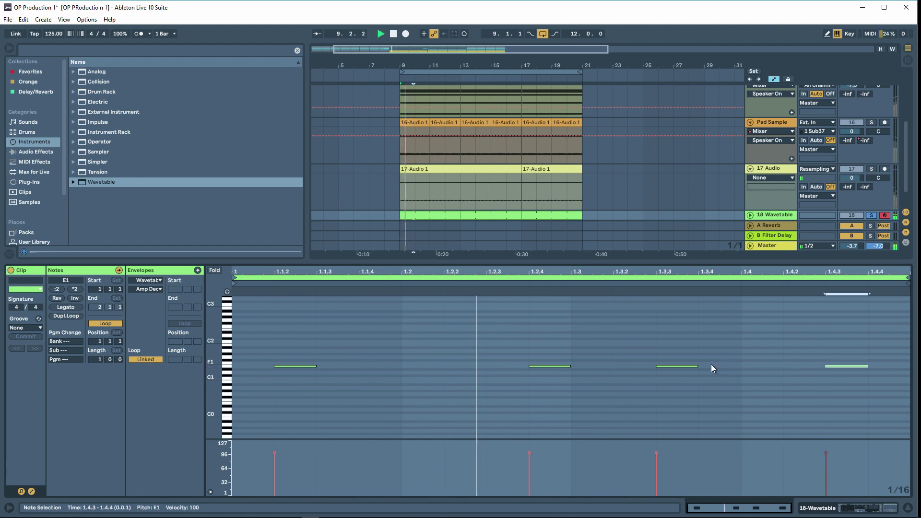
# Delete the two 18 Wavetable clip copies from bar 13 to bar 21 and replay the remaining clip.
pyautogui.hotkey('shift', 'Tab')
pyautogui.click(540, 324)
pyautogui.press('space')
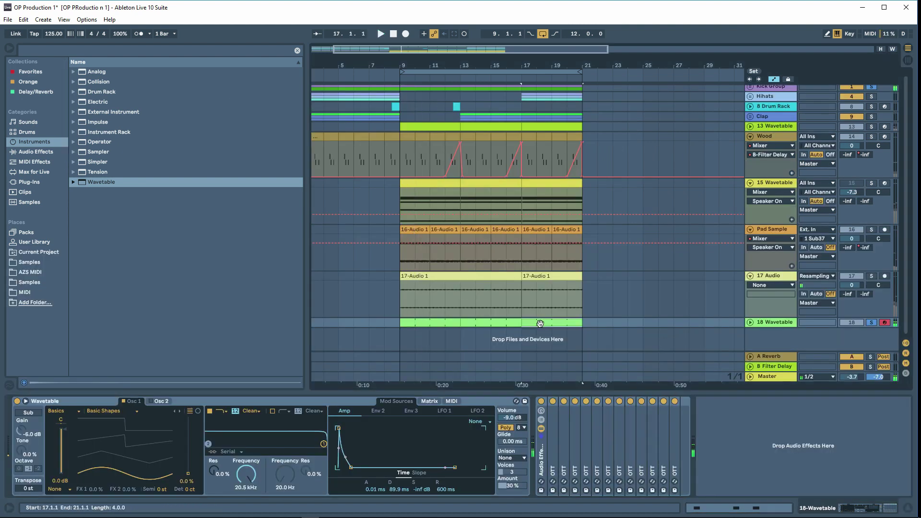
pyautogui.moveTo(553, 323); pyautogui.dragTo(467, 323)
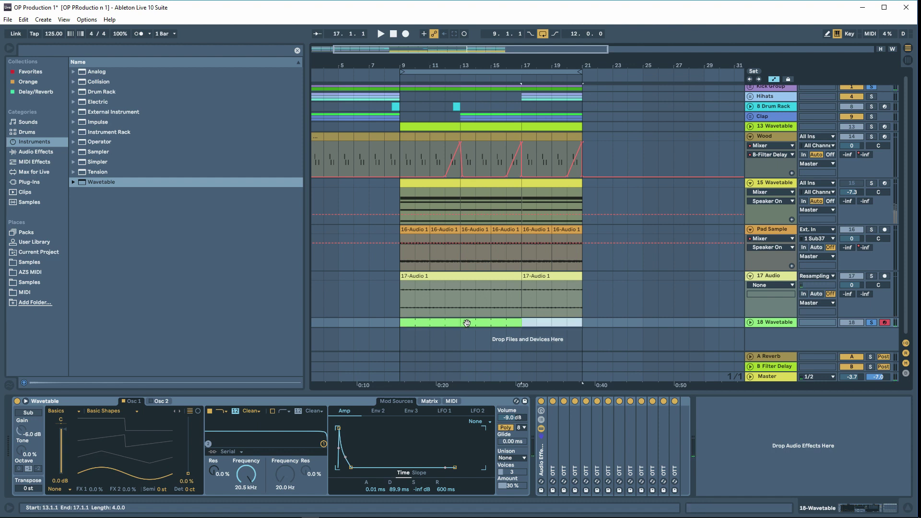
pyautogui.press('Delete')
pyautogui.press('space')
pyautogui.hotkey('shift', 'Tab')
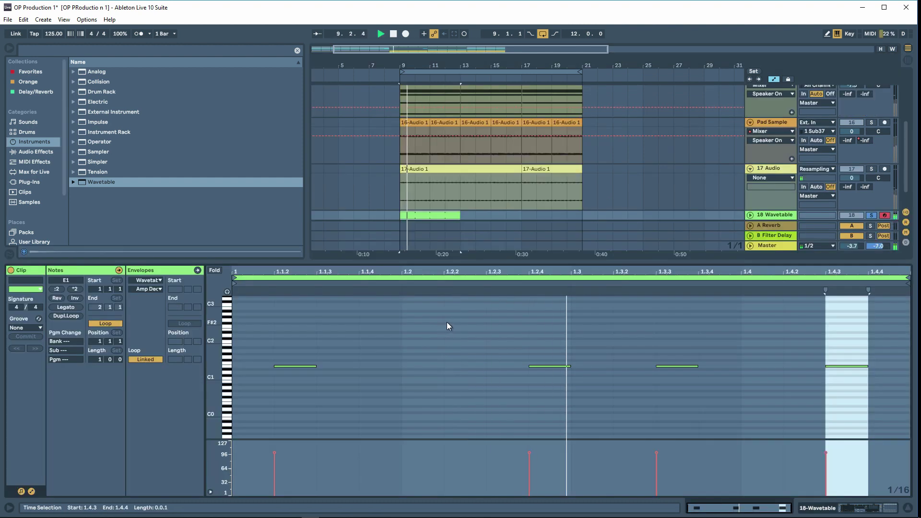
# Retune the 18 Wavetable sound with a 110 Hz high-pass filter, a -12 st transpose and a 47.3 ms Amp decay.
pyautogui.hotkey('shift', 'Tab')
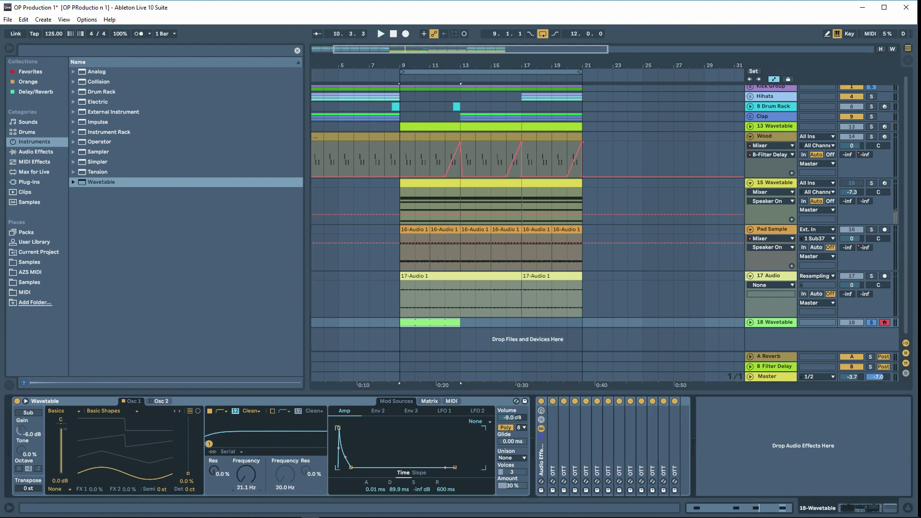
pyautogui.press('space')
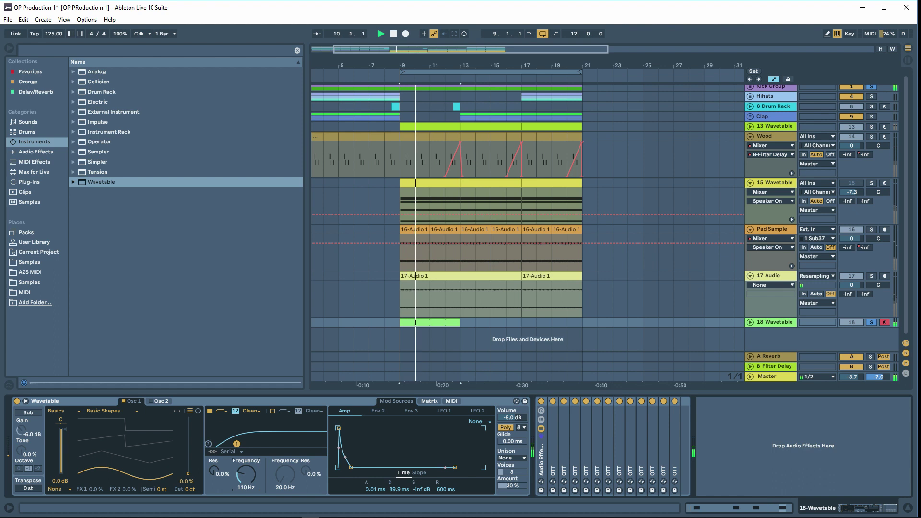
pyautogui.moveTo(398, 486)
pyautogui.mouseDown()
pyautogui.moveTo(398, 468)
pyautogui.moveTo(398, 490)
pyautogui.mouseUp()
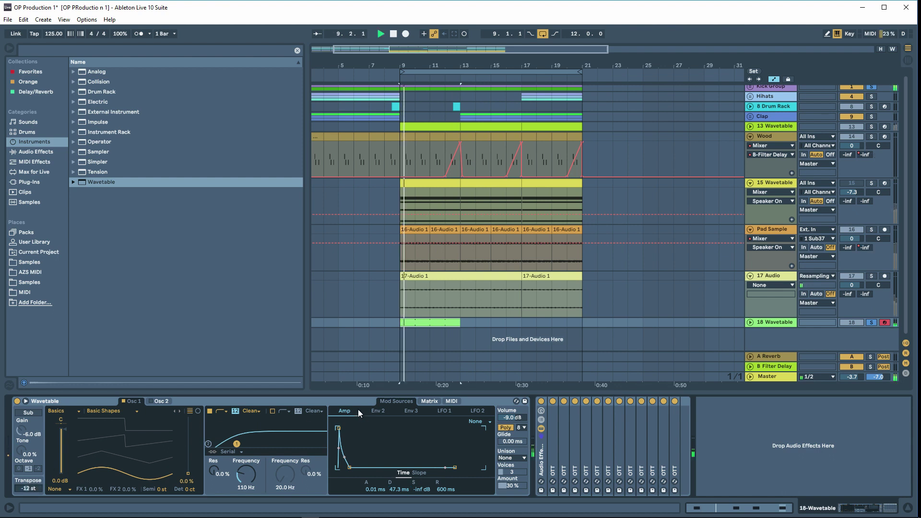
# Set the Env 2 pitch amount to 45.8 and the Env 2 decay to 13.4 ms.
pyautogui.click(425, 402)
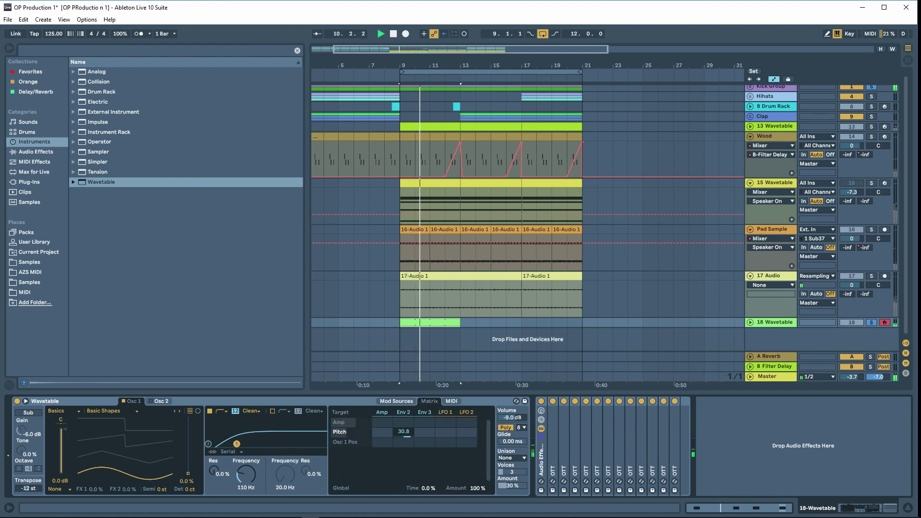
pyautogui.moveTo(403, 432); pyautogui.dragTo(404, 434)
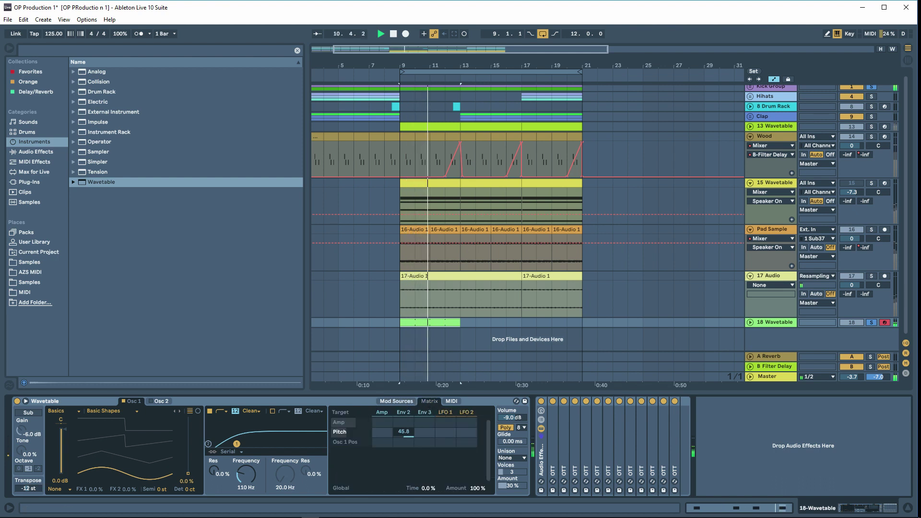
pyautogui.click(405, 413)
pyautogui.moveTo(399, 490); pyautogui.dragTo(399, 498)
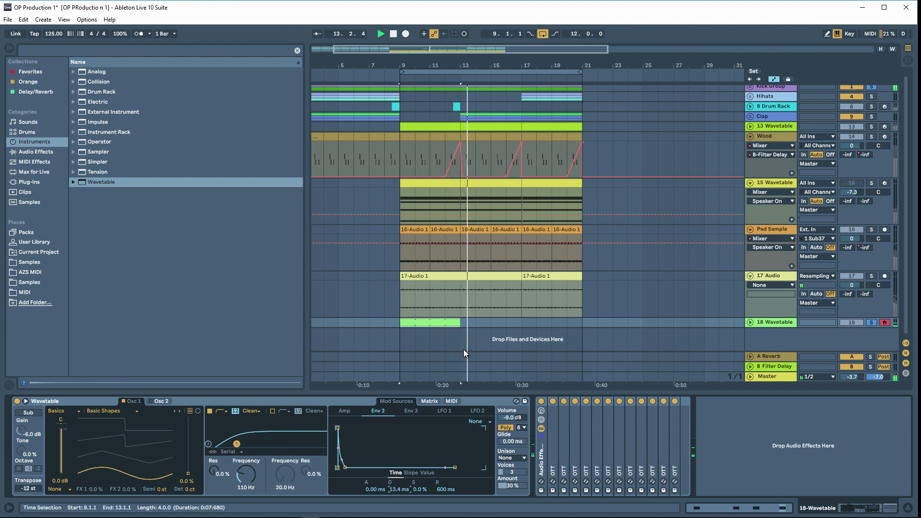
# Extend the 18 Wavetable clip to bar 21, and set Osc 1 to 24 semitones with a 127 ms Amp decay.
pyautogui.moveTo(461, 324); pyautogui.dragTo(578, 323)
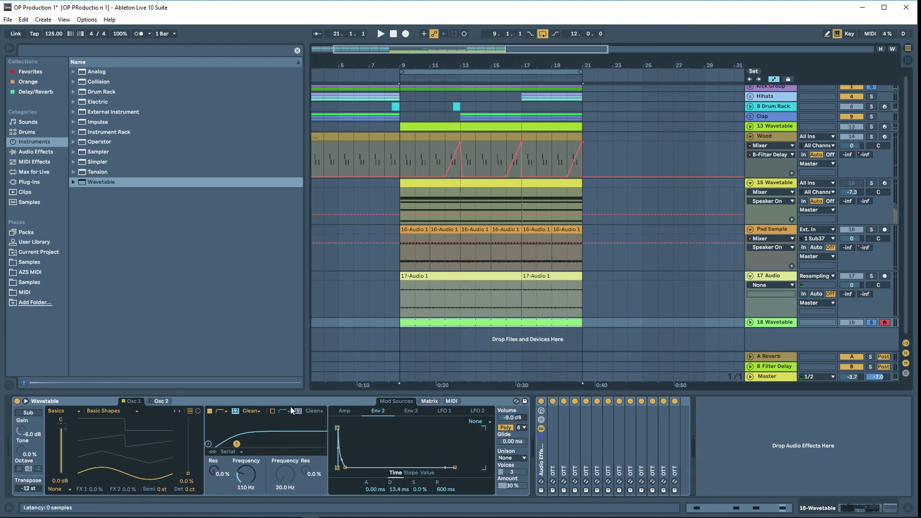
pyautogui.moveTo(158, 490); pyautogui.dragTo(161, 485)
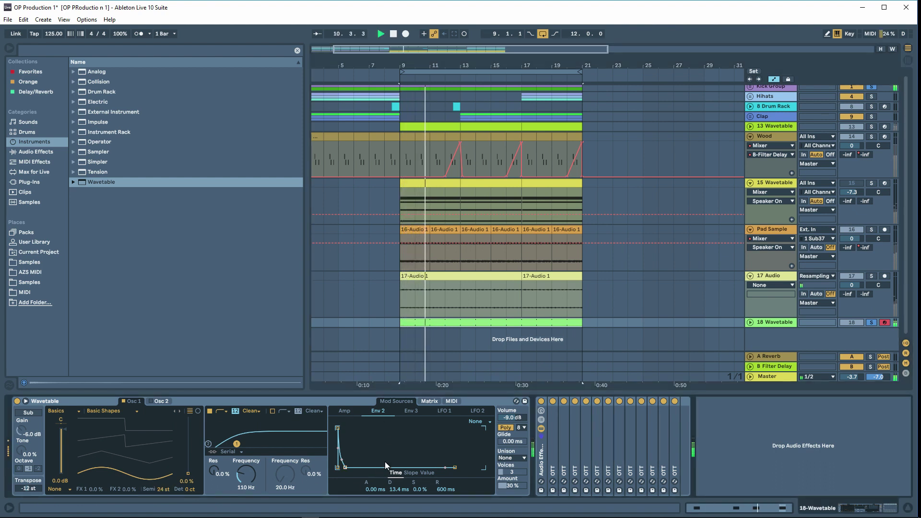
pyautogui.click(348, 412)
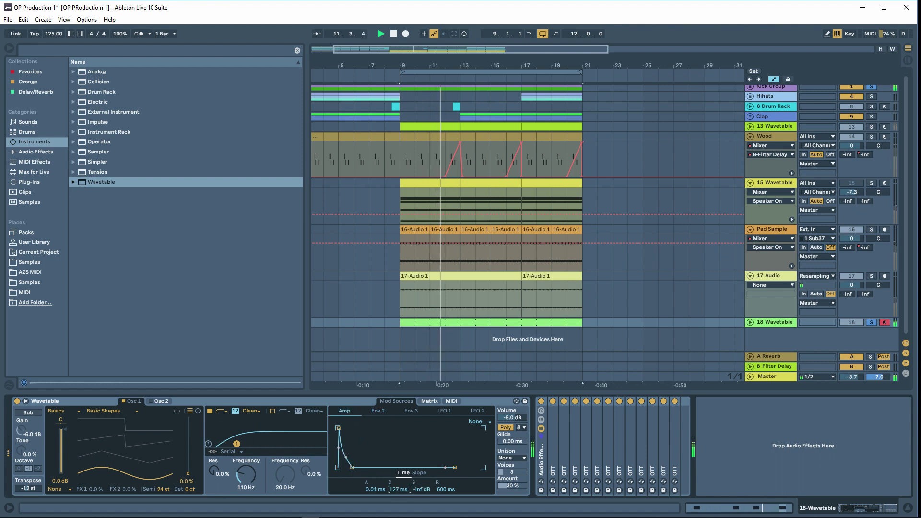
# Reduce the Env 2 modulation of pitch to 26.3.
pyautogui.click(383, 413)
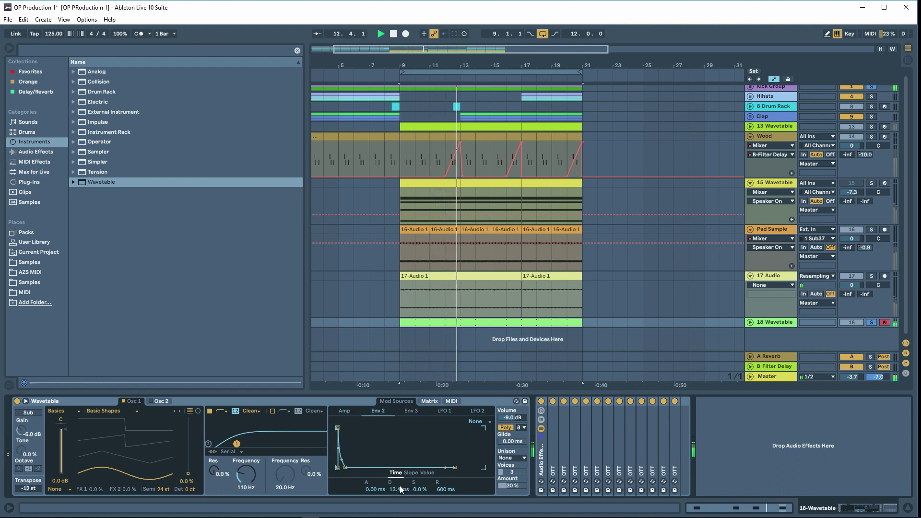
pyautogui.click(429, 402)
pyautogui.moveTo(407, 432); pyautogui.dragTo(407, 423)
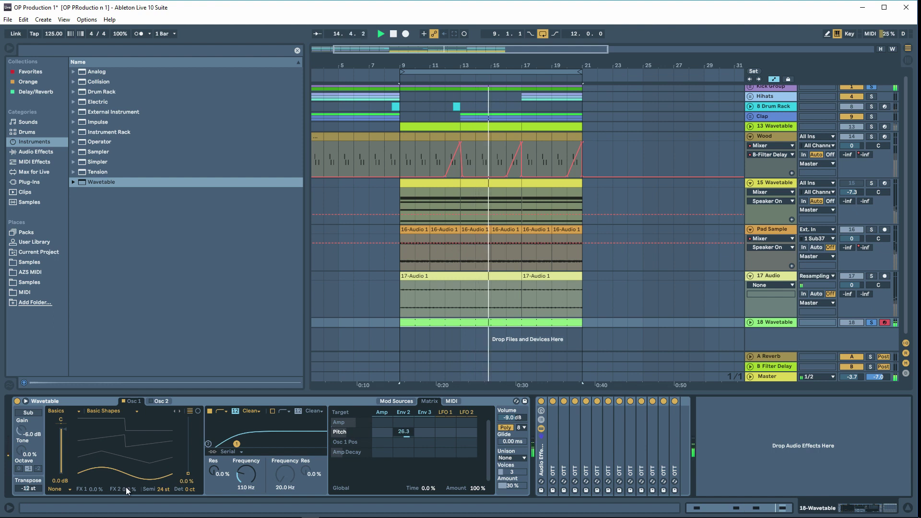
# Reset the Wavetable transpose to 0 st, set Osc 1 to 12 semitones and the filter to about 145 Hz, and audition the sound.
pyautogui.doubleClick(28, 488)
pyautogui.moveTo(160, 490)
pyautogui.mouseDown()
pyautogui.moveTo(160, 502)
pyautogui.moveTo(160, 493)
pyautogui.mouseUp()
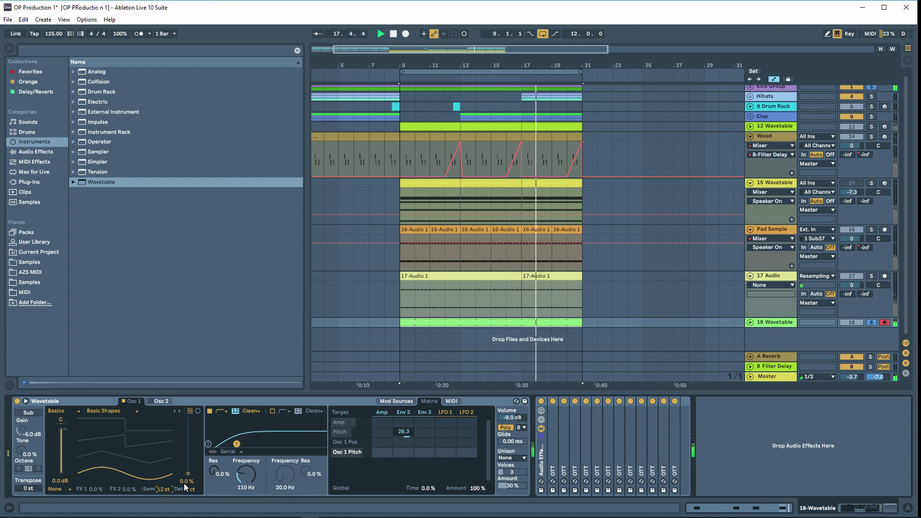
pyautogui.moveTo(246, 475); pyautogui.dragTo(246, 472)
pyautogui.press('space')
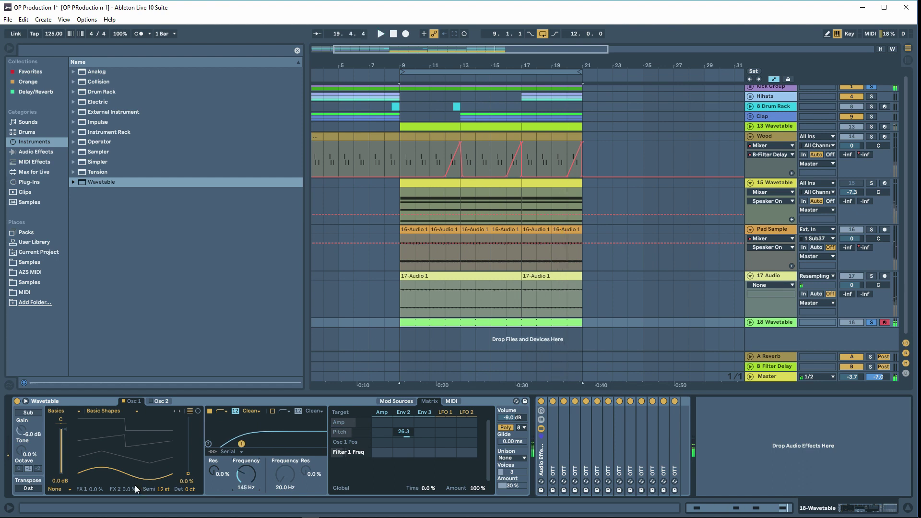
pyautogui.press('space')
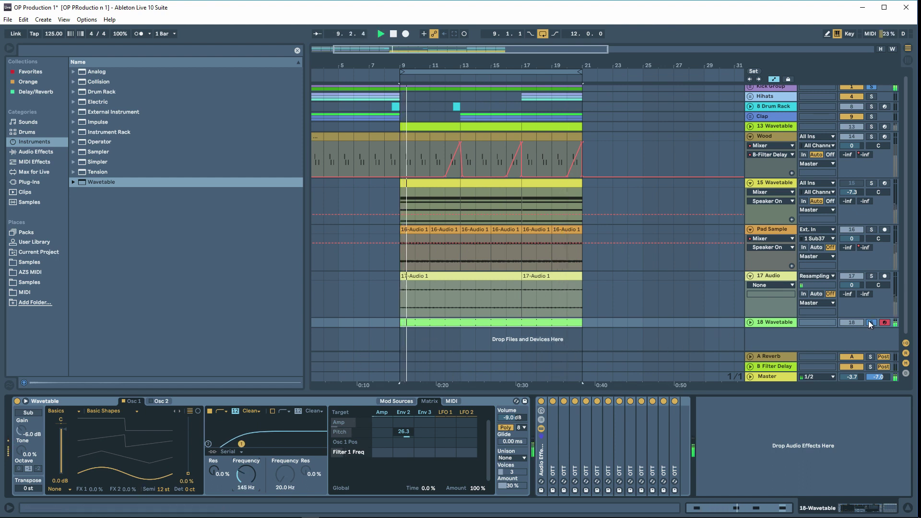
pyautogui.press('space')
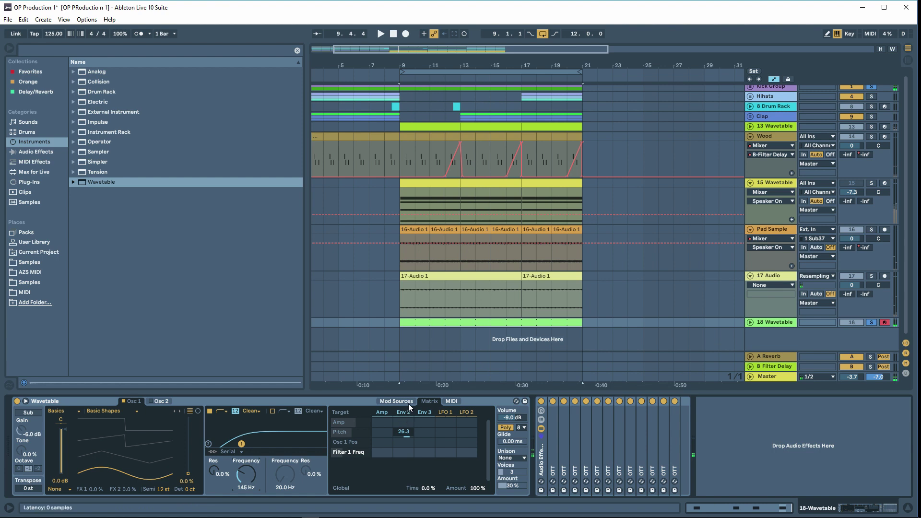
# Shorten the Env 2 decay to 7.72 ms and the Amp decay to 101 ms on the 18 Wavetable track.
pyautogui.click(408, 404)
pyautogui.moveTo(400, 490)
pyautogui.mouseDown()
pyautogui.moveTo(400, 468)
pyautogui.moveTo(399, 480)
pyautogui.mouseUp()
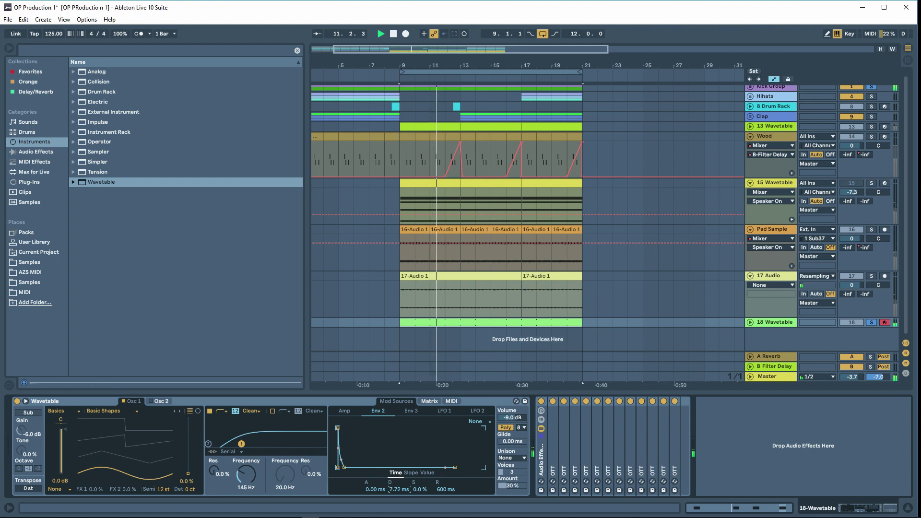
pyautogui.click(425, 402)
pyautogui.moveTo(405, 432); pyautogui.dragTo(405, 432)
pyautogui.click(393, 401)
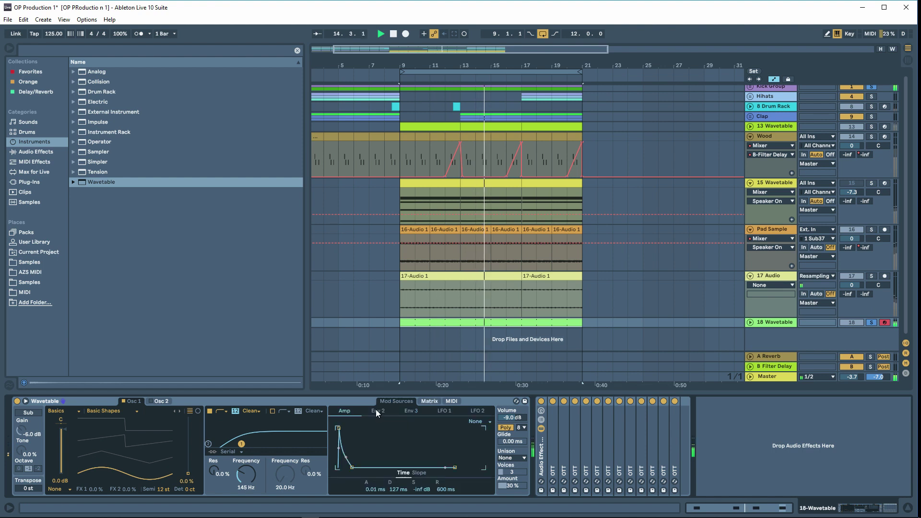
pyautogui.moveTo(399, 490); pyautogui.dragTo(399, 502)
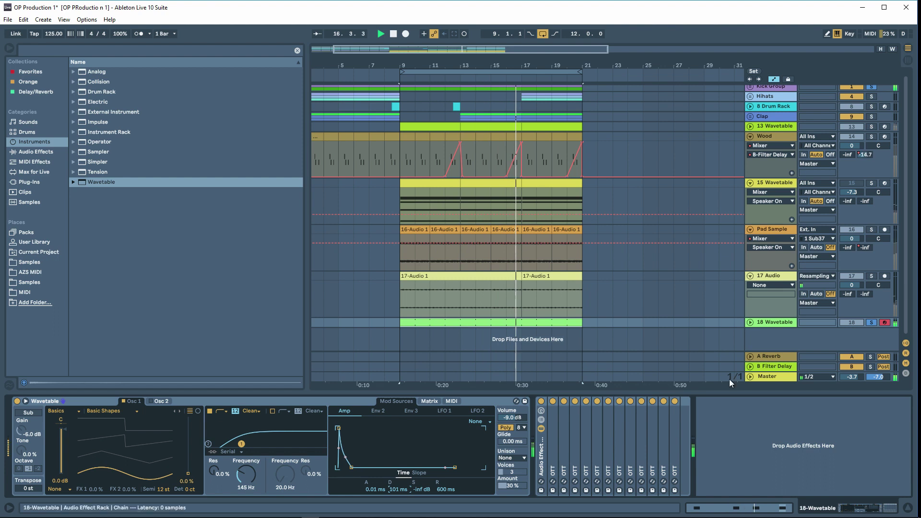
# Unsolo the 18 Wavetable track and the Kick Group to audition the full arrangement.
pyautogui.click(872, 323)
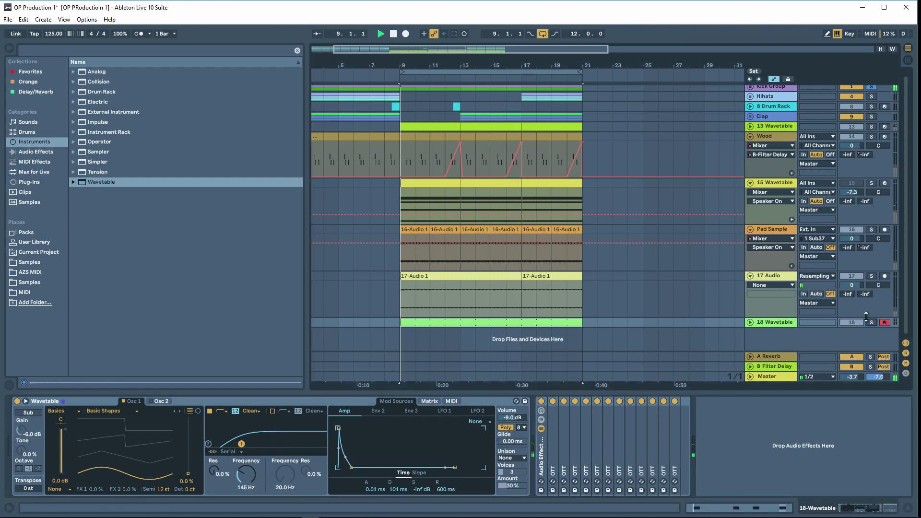
pyautogui.click(871, 86)
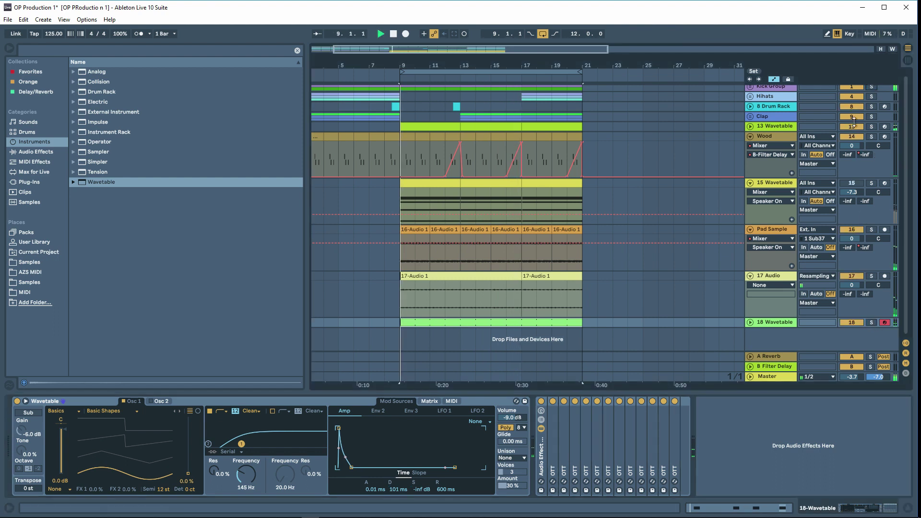
pyautogui.click(658, 312)
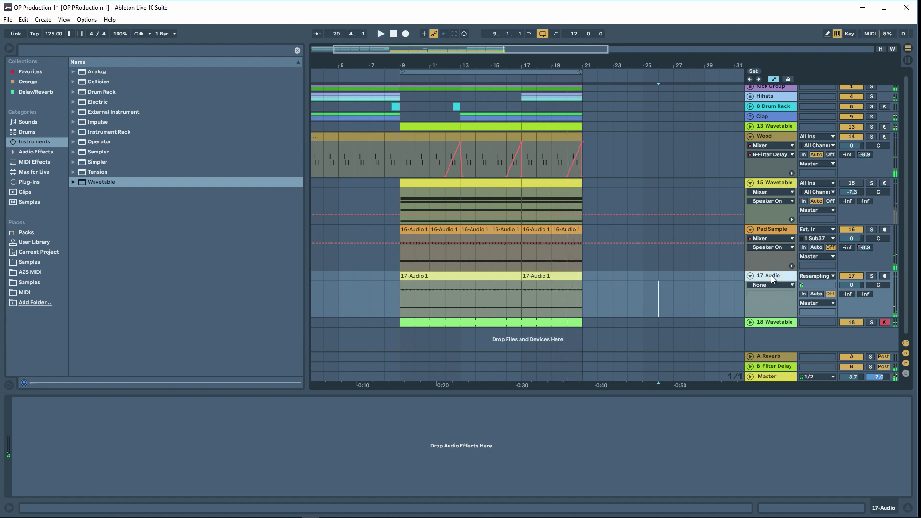
# Solo the Pad Sample track and add an Auto Filter after Overdrive, with frequency at 1.28 kHz and resonance at 29%.
pyautogui.click(498, 230)
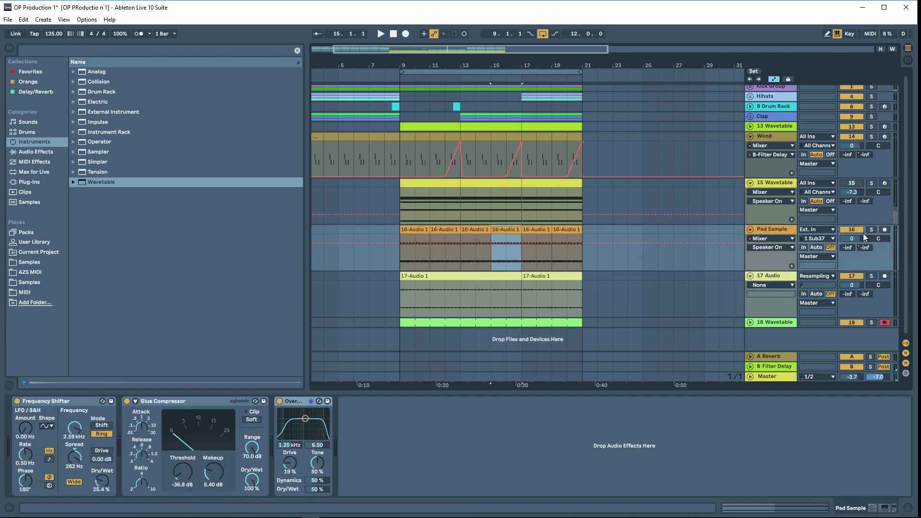
pyautogui.click(869, 230)
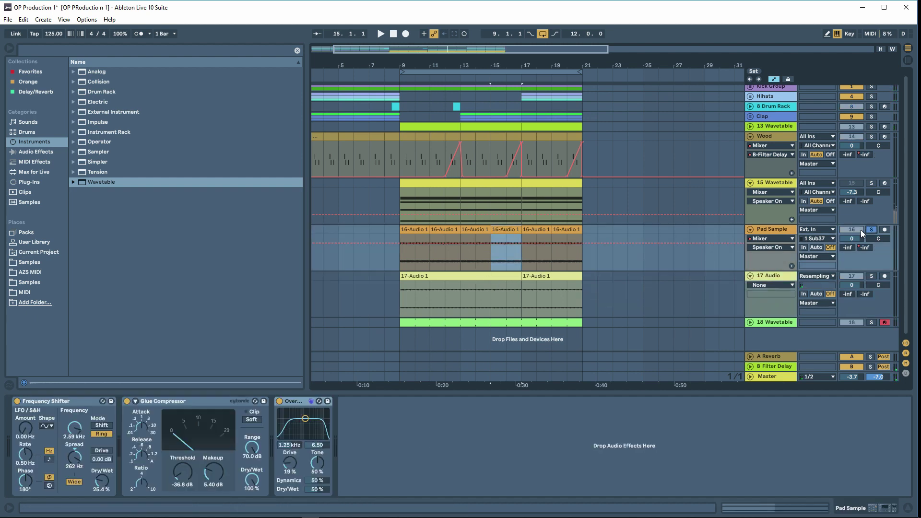
pyautogui.click(35, 154)
pyautogui.click(98, 92)
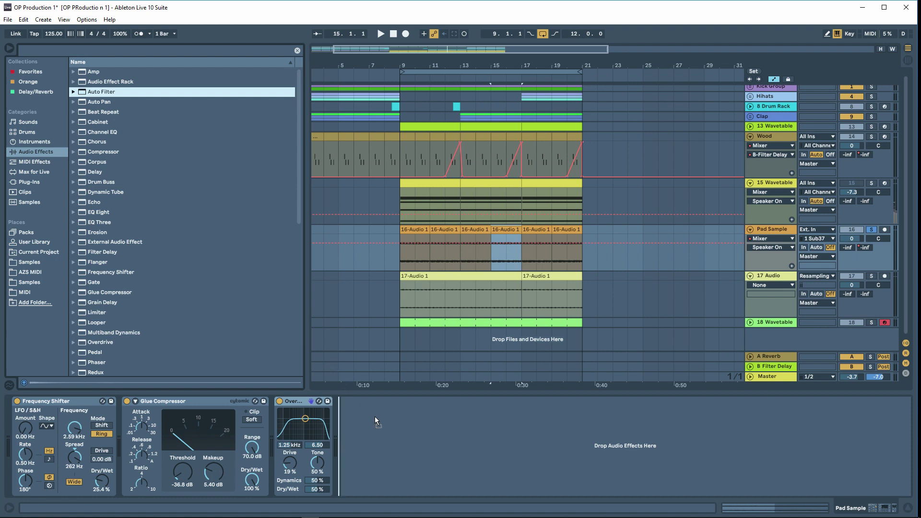
pyautogui.moveTo(376, 421); pyautogui.dragTo(428, 457)
pyautogui.press('space')
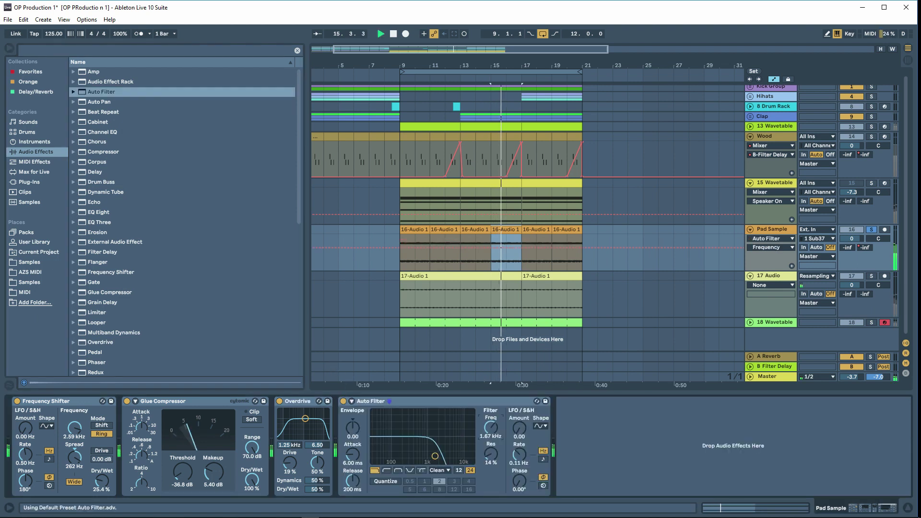
pyautogui.moveTo(488, 453); pyautogui.dragTo(490, 435)
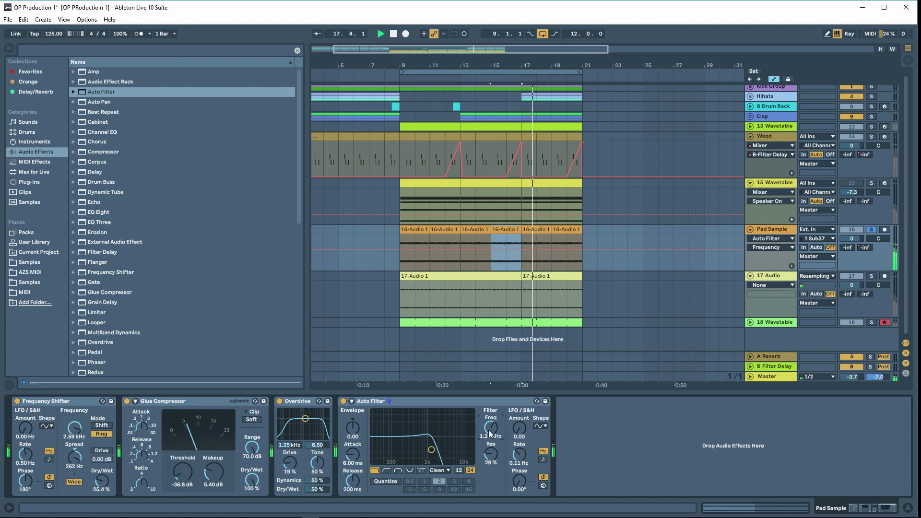
# Add the Bright Long Verb reverb preset after the Auto Filter on Pad Sample and set its Dry/Wet to 21%.
pyautogui.scroll(-2, 148, 333)
pyautogui.click(99, 350)
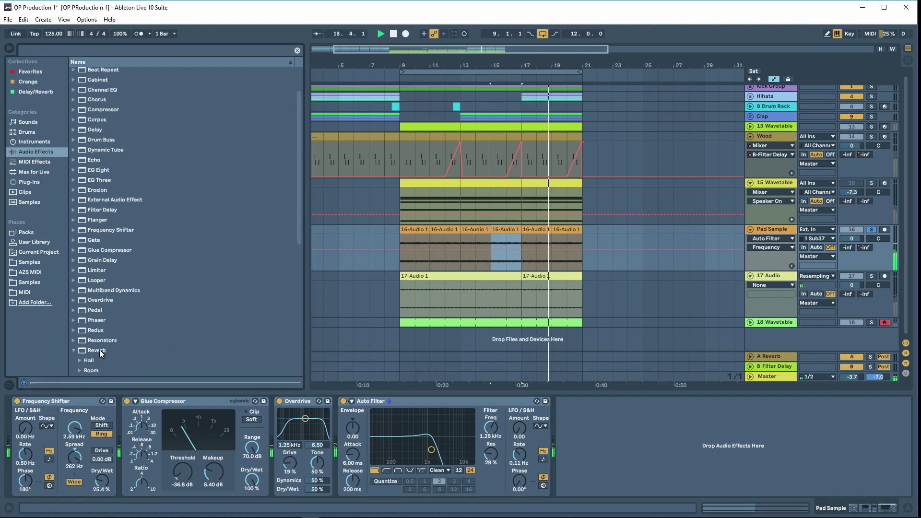
pyautogui.press('space')
pyautogui.scroll(-4, 96, 353)
pyautogui.moveTo(117, 317); pyautogui.dragTo(488, 414)
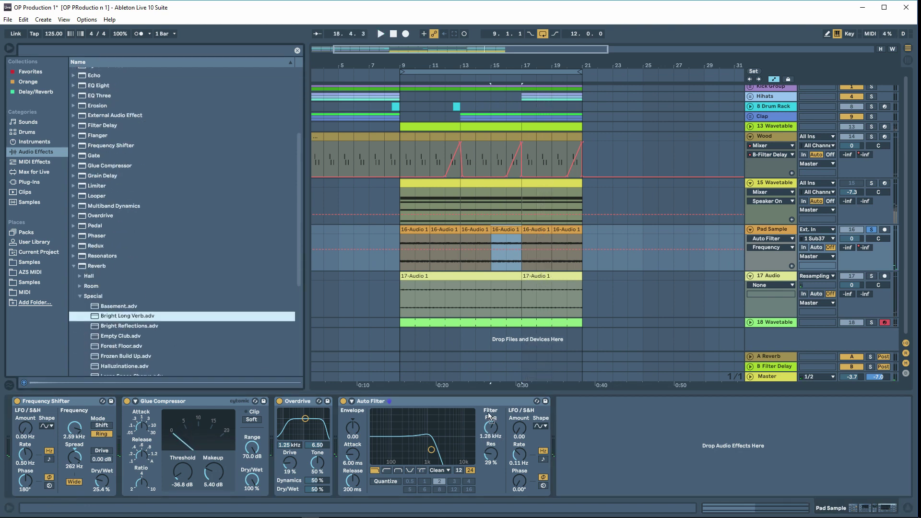
pyautogui.press('space')
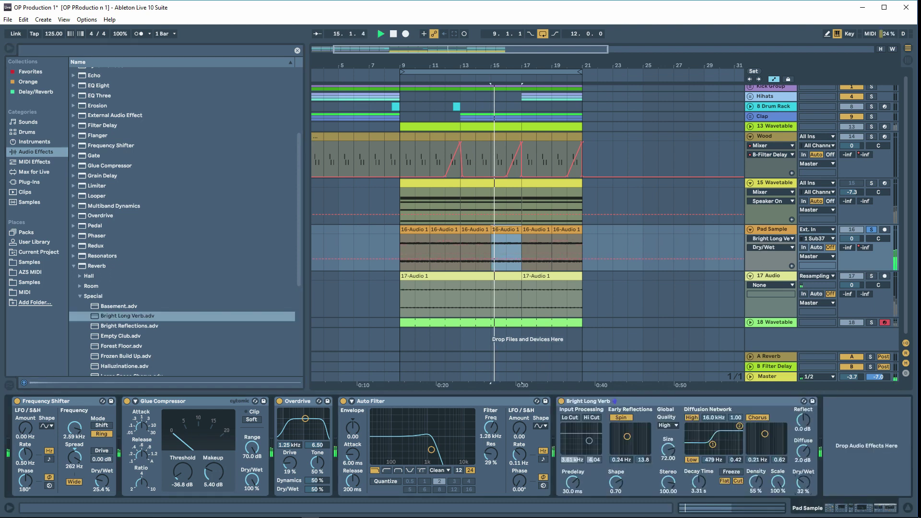
pyautogui.moveTo(803, 483); pyautogui.dragTo(803, 490)
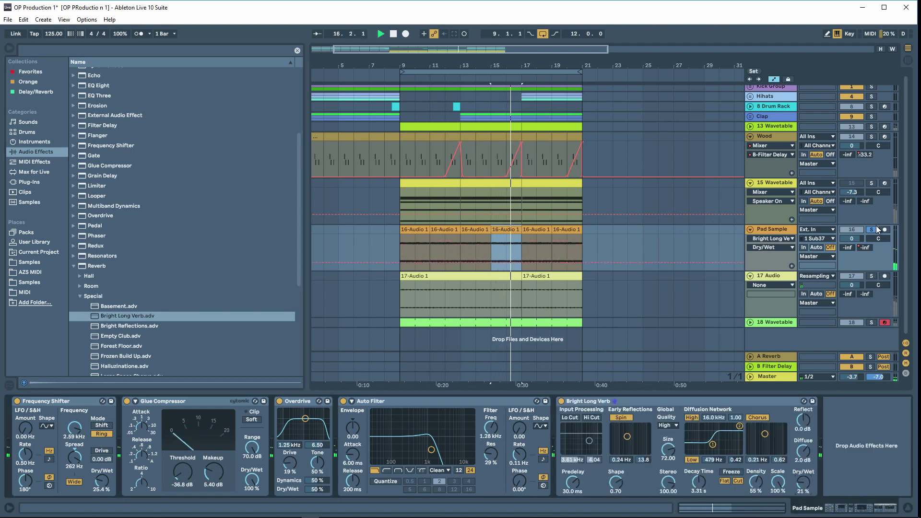
# Unsolo the Pad Sample track and save the project.
pyautogui.click(872, 230)
pyautogui.click(608, 286)
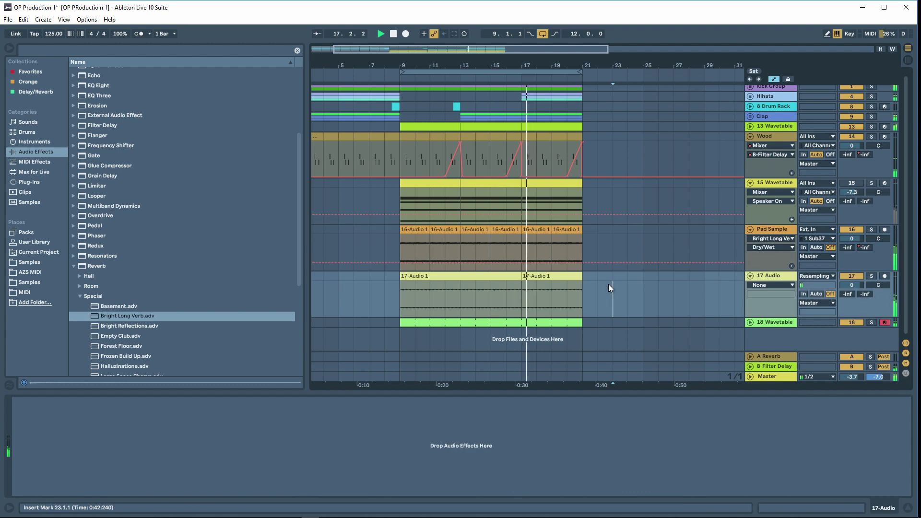
pyautogui.hotkey('ctrl', 's')
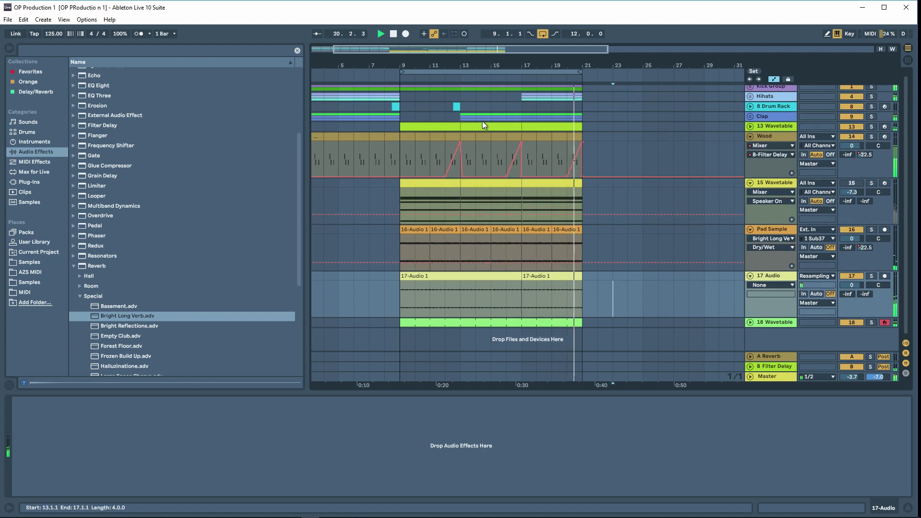
# Shorten the loop to bars 17 to 21 and create a new MIDI track with a default Wavetable below 18 Wavetable.
pyautogui.moveTo(402, 72); pyautogui.dragTo(522, 81)
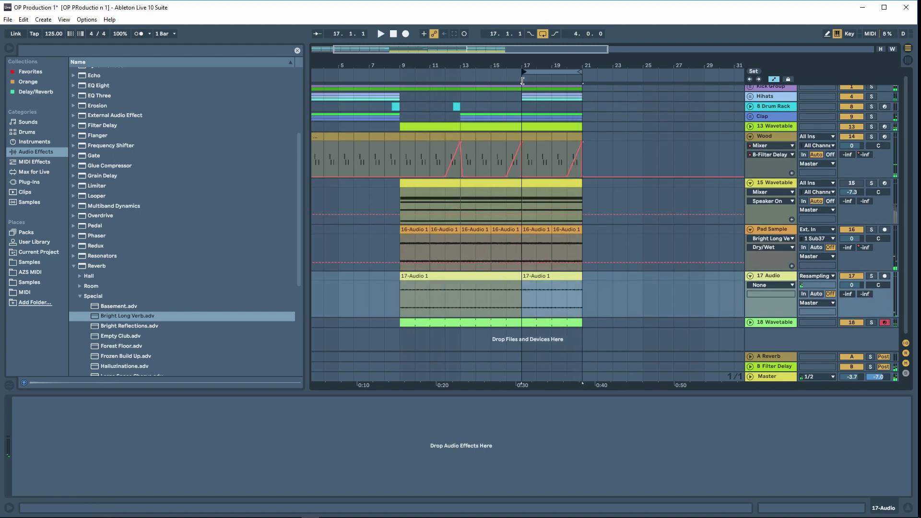
pyautogui.click(34, 142)
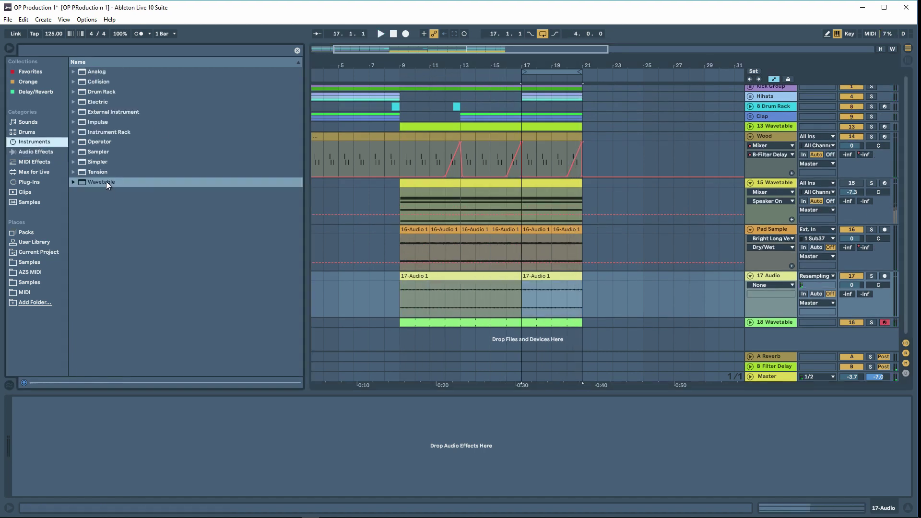
pyautogui.moveTo(106, 181); pyautogui.dragTo(710, 332)
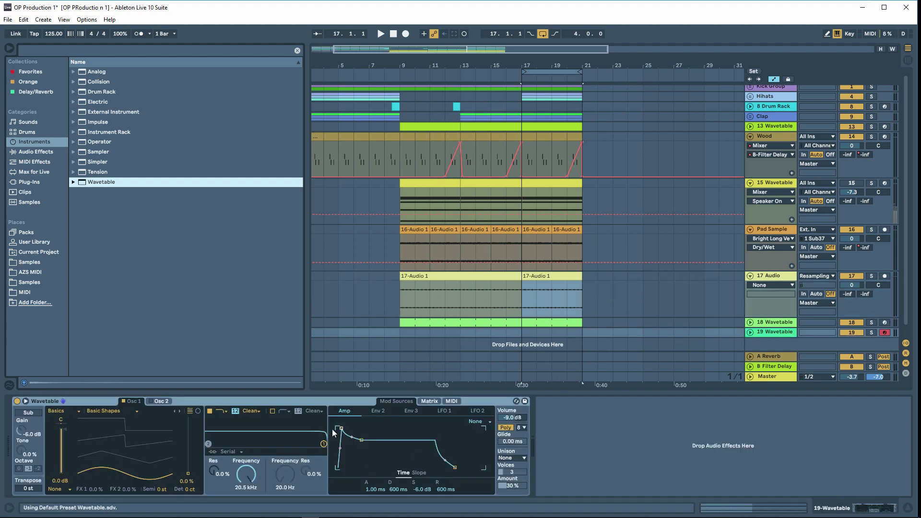
# Insert an Arpeggiator at 1/16 rate before the new Wavetable, with Osc 1 position at 70% and Filter 1 at 460 Hz.
pyautogui.click(39, 153)
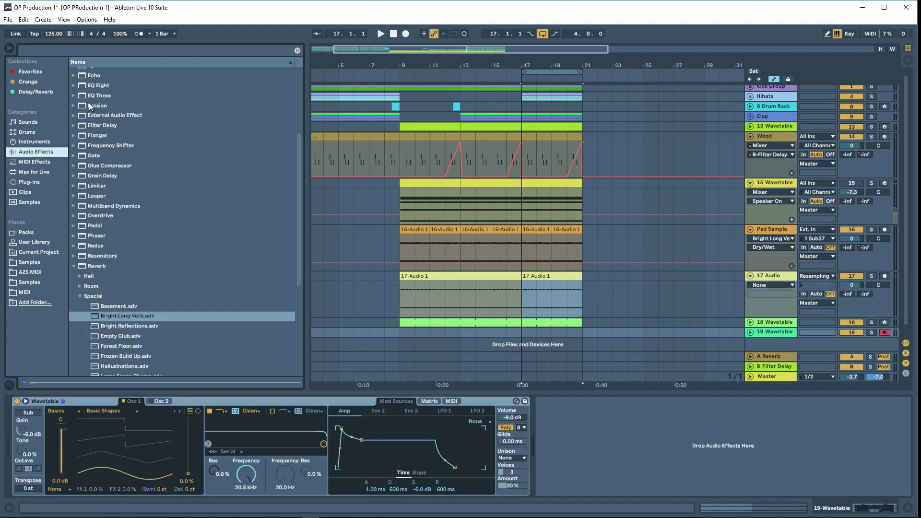
pyautogui.click(33, 164)
pyautogui.moveTo(101, 71); pyautogui.dragTo(53, 444)
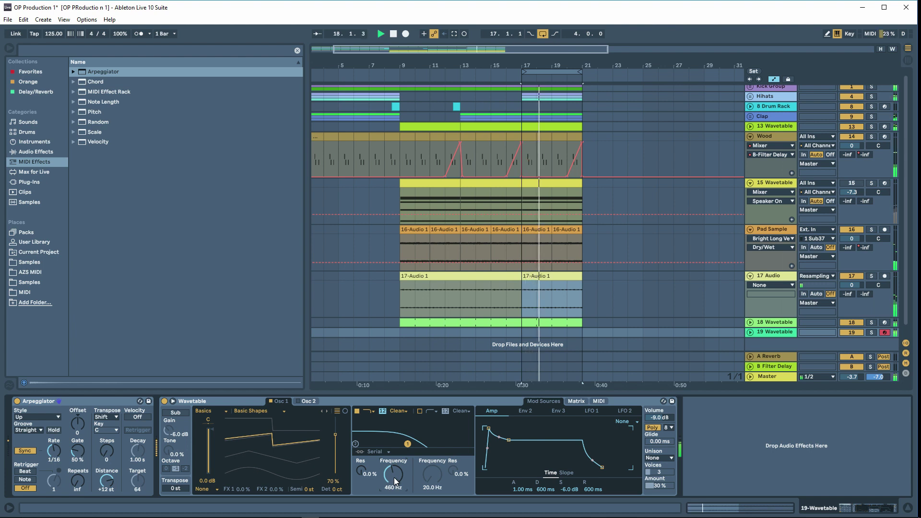
# Shape Env 2 with a 174 ms decay and 0% sustain for modulating Filter 1, and lower Filter 1 to 390 Hz.
pyautogui.click(524, 412)
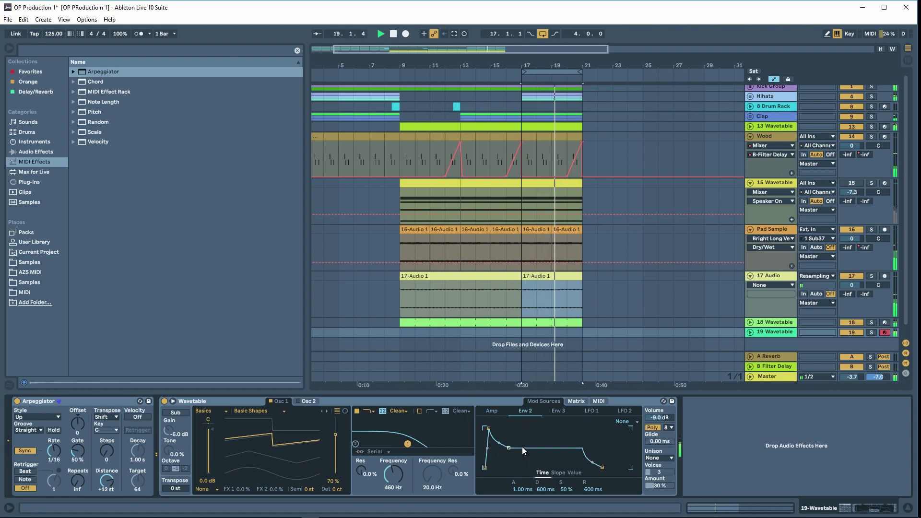
pyautogui.click(578, 401)
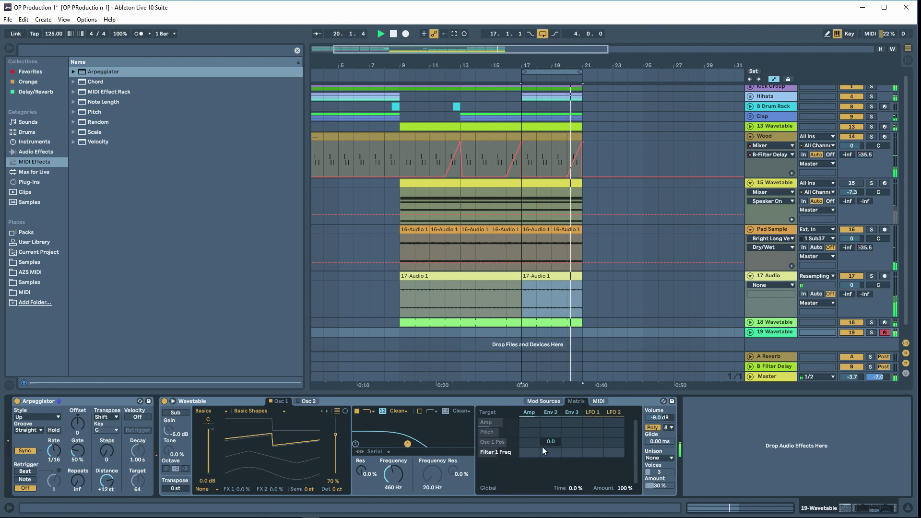
pyautogui.click(544, 401)
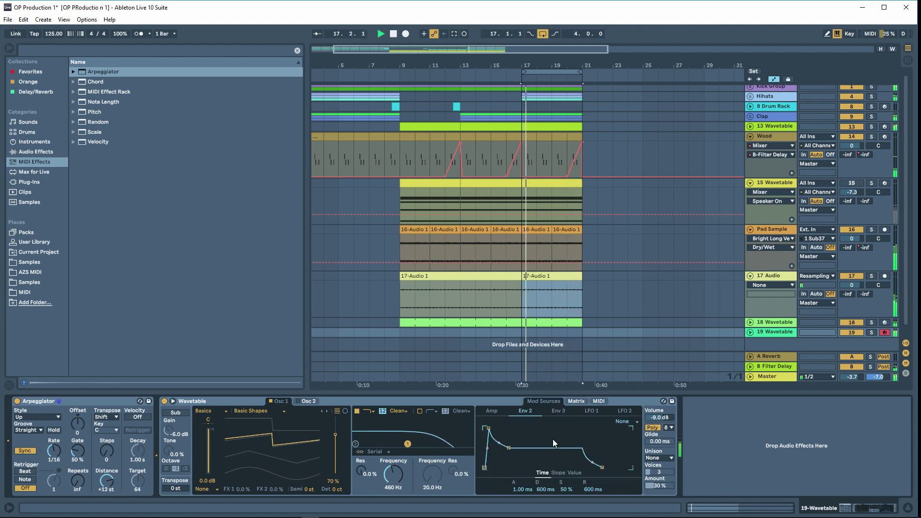
pyautogui.moveTo(553, 439); pyautogui.dragTo(545, 489)
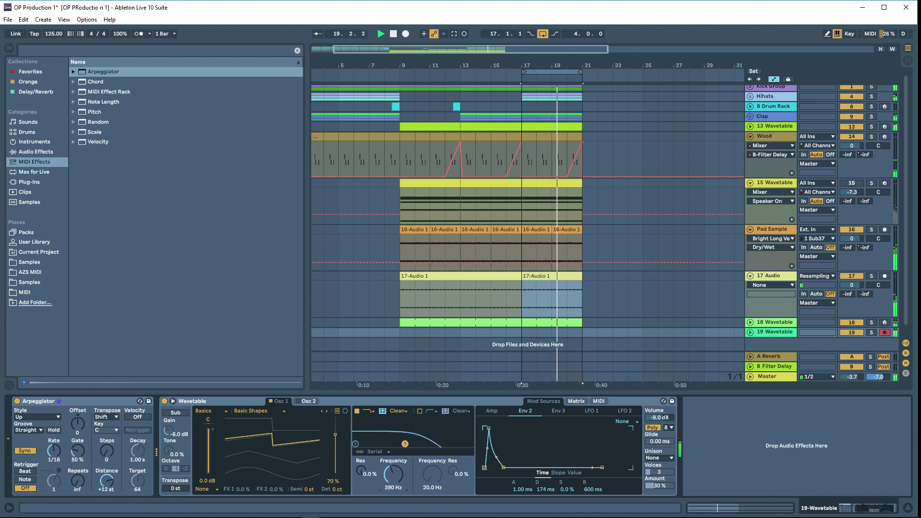
# Enable Filter 2 as a high-pass at 74.9 Hz and set Unison to Shimmer with a 7.8% amount.
pyautogui.click(420, 411)
pyautogui.moveTo(433, 475); pyautogui.dragTo(433, 484)
pyautogui.click(660, 458)
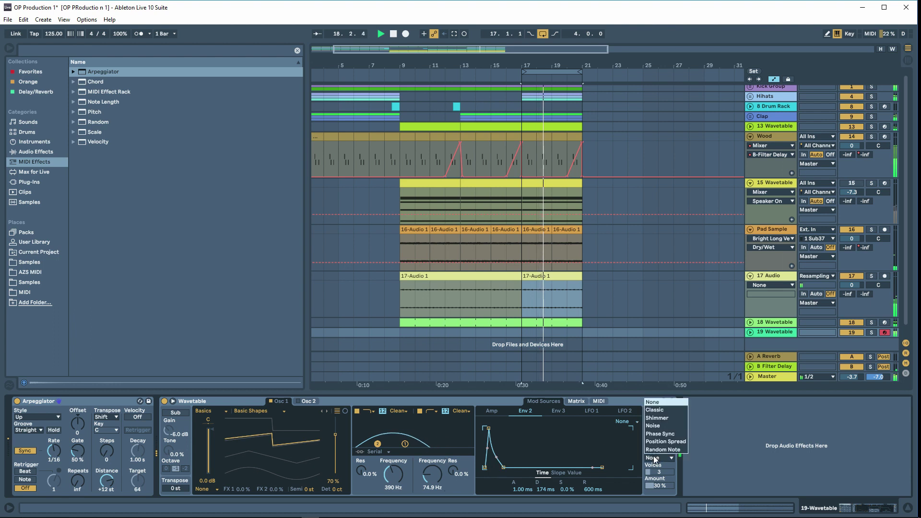
pyautogui.click(659, 421)
pyautogui.moveTo(655, 485); pyautogui.dragTo(656, 503)
# Lower Filter 1 to 191 Hz with Env 2 modulation at 39, and set the Env 2 decay to 212 ms.
pyautogui.moveTo(394, 475); pyautogui.dragTo(393, 481)
pyautogui.click(576, 402)
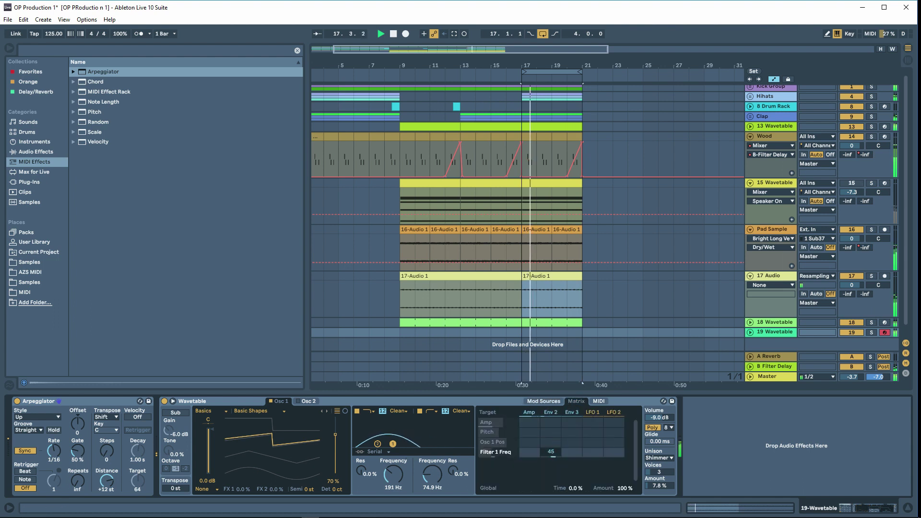
pyautogui.moveTo(551, 452); pyautogui.dragTo(550, 435)
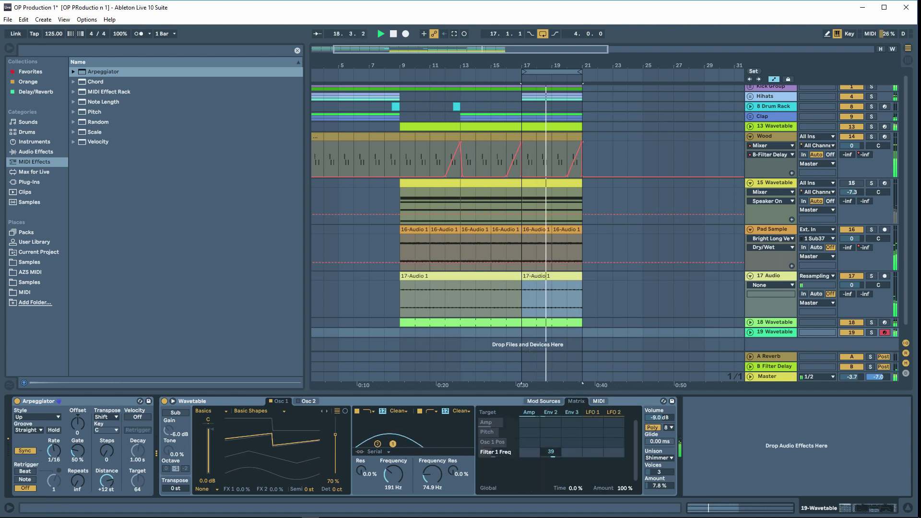
pyautogui.click(544, 401)
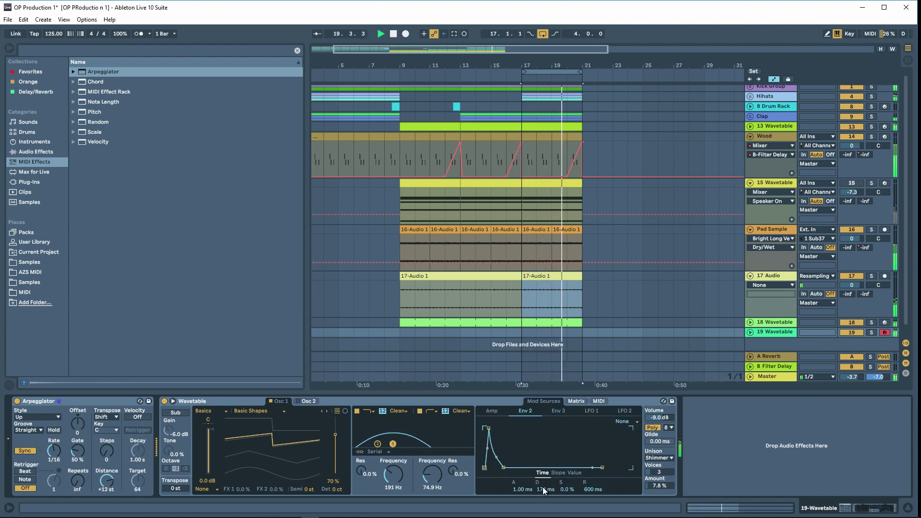
pyautogui.moveTo(543, 487); pyautogui.dragTo(543, 482)
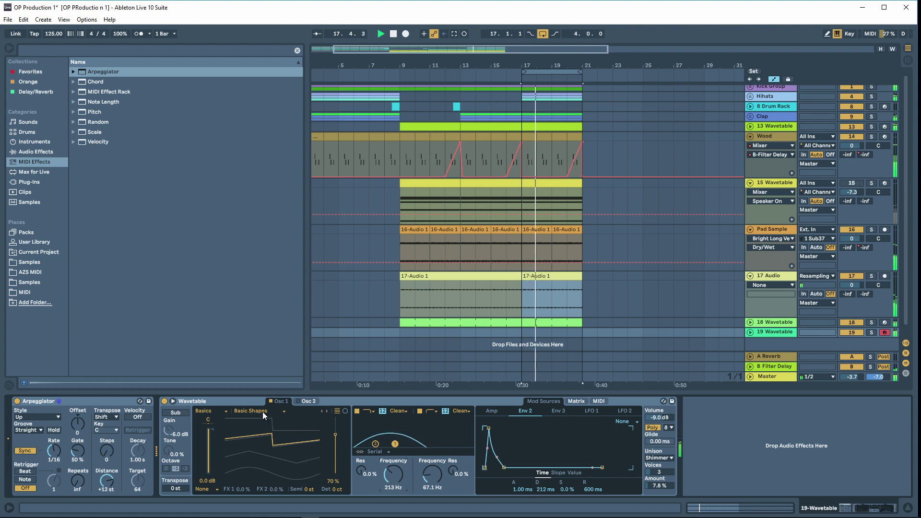
pyautogui.press('space')
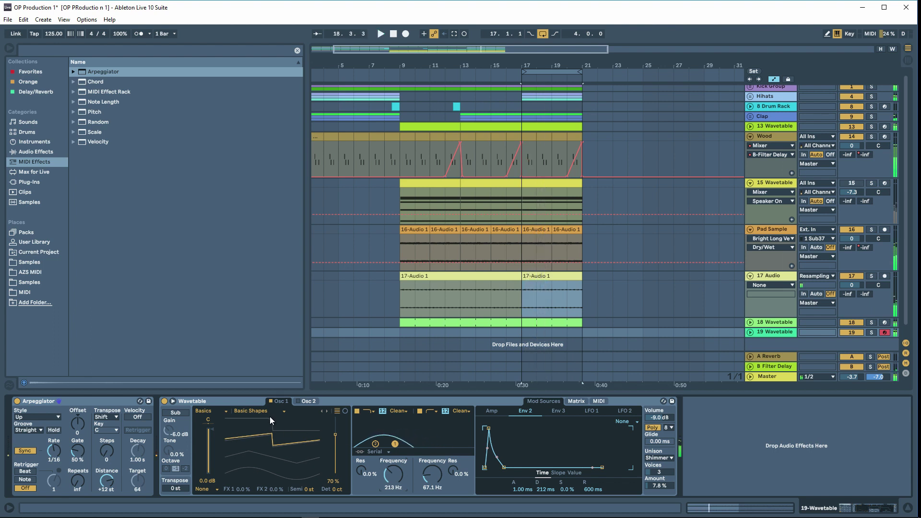
# Create a one-bar MIDI clip at bar 17 on 19 Wavetable and add notes E2, F#2, G2 and B2 at its start.
pyautogui.doubleClick(532, 338)
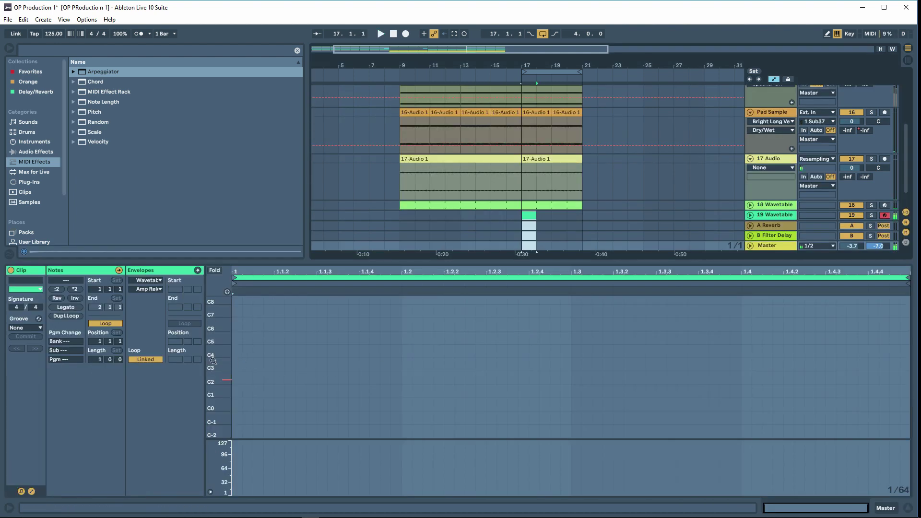
pyautogui.moveTo(213, 361); pyautogui.dragTo(269, 375)
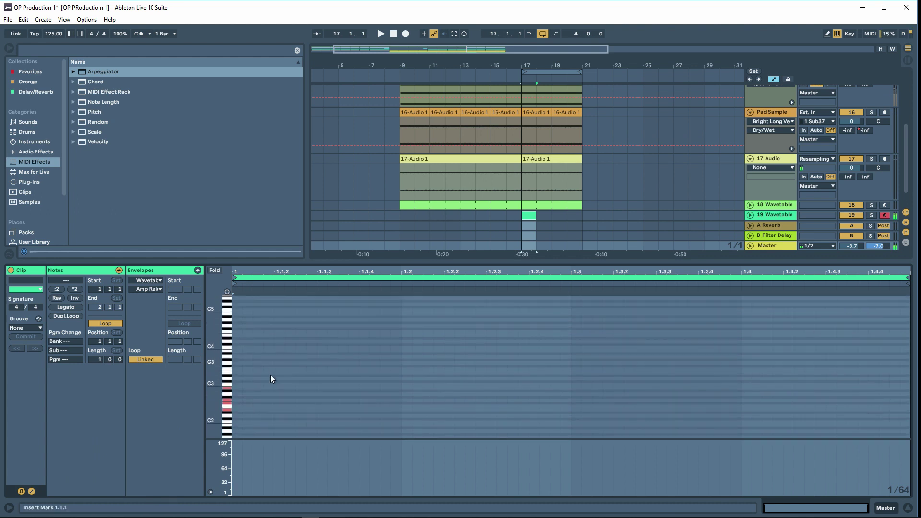
pyautogui.doubleClick(235, 409)
pyautogui.doubleClick(237, 403)
pyautogui.click(237, 399)
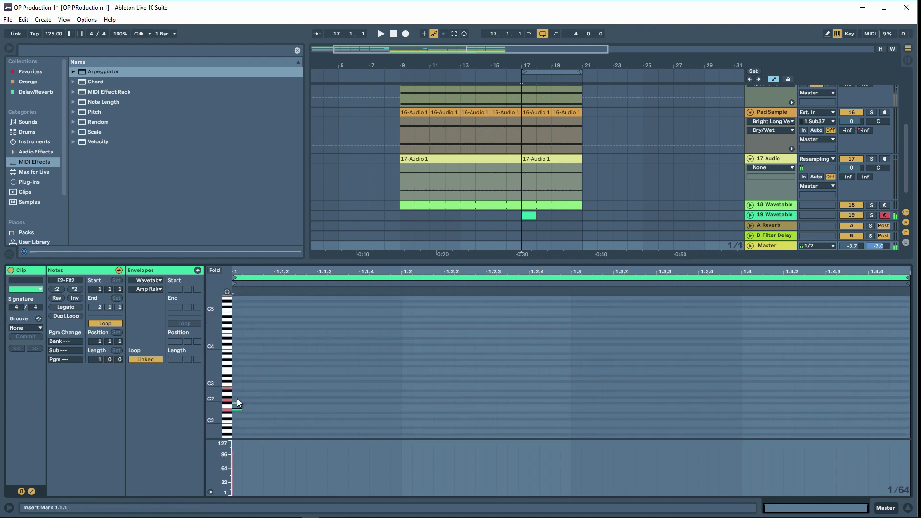
pyautogui.doubleClick(237, 399)
pyautogui.doubleClick(238, 387)
pyautogui.moveTo(245, 387); pyautogui.dragTo(235, 423)
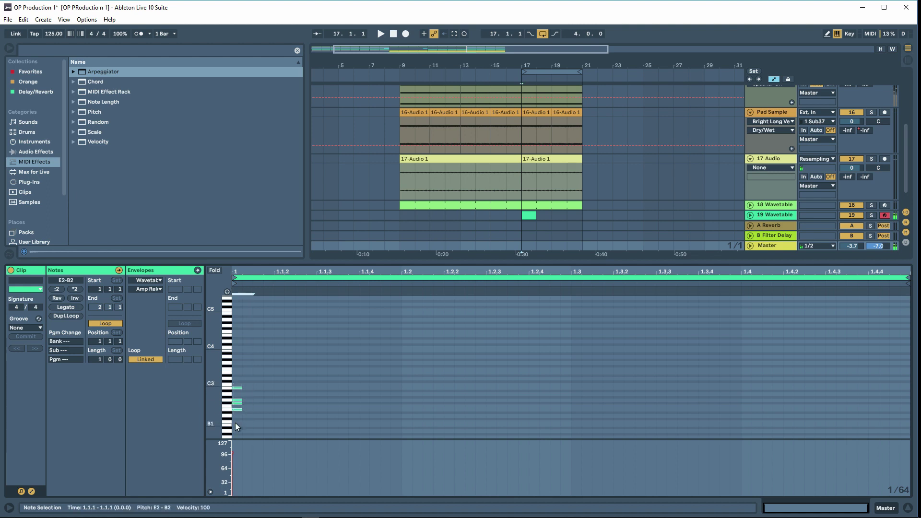
# Lengthen the E2, F#2, G2 and B2 notes to fill the whole bar and play the clip.
pyautogui.hotkey('shift', 'Right')
pyautogui.hotkey('shift', 'Right')
pyautogui.hotkey('shift', 'Right')
pyautogui.hotkey('shift', 'Right')
pyautogui.hotkey('shift', 'Right')
pyautogui.hotkey('shift', 'Right')
pyautogui.hotkey('shift', 'Right')
pyautogui.hotkey('shift', 'Right')
pyautogui.hotkey('shift', 'Right')
pyautogui.hotkey('shift', 'Right')
pyautogui.hotkey('shift', 'Right')
pyautogui.hotkey('shift', 'Right')
pyautogui.hotkey('shift', 'Right')
pyautogui.hotkey('shift', 'Right')
pyautogui.hotkey('shift', 'Right')
pyautogui.hotkey('shift', 'Right')
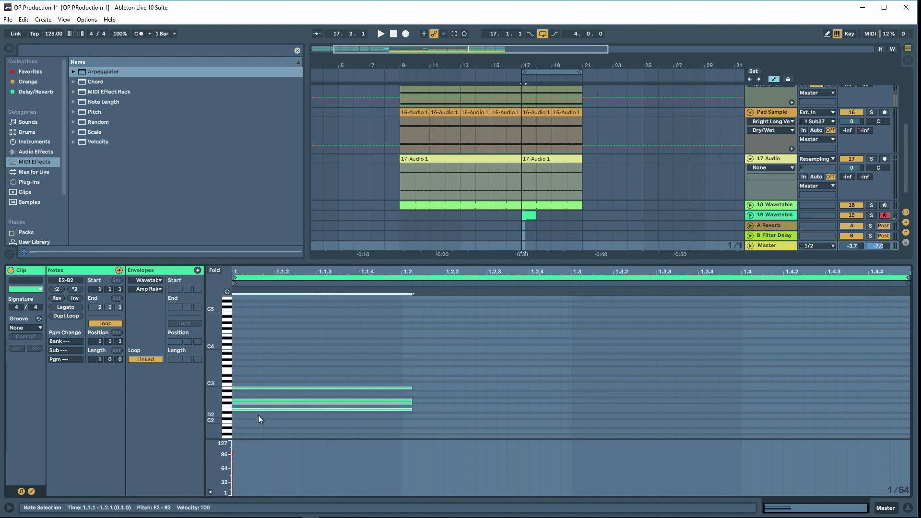
pyautogui.hotkey('shift', 'Left')
pyautogui.moveTo(402, 388); pyautogui.dragTo(910, 387)
pyautogui.press('space')
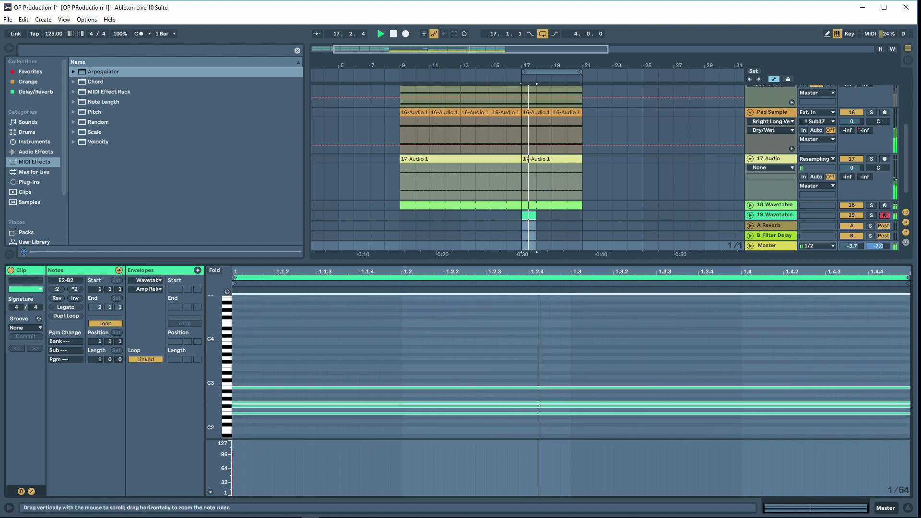
# Raise the G2 note by an octave to G3 while auditioning the arpeggiated chord.
pyautogui.press('space')
pyautogui.click(269, 404)
pyautogui.press('Up')
pyautogui.press('Up')
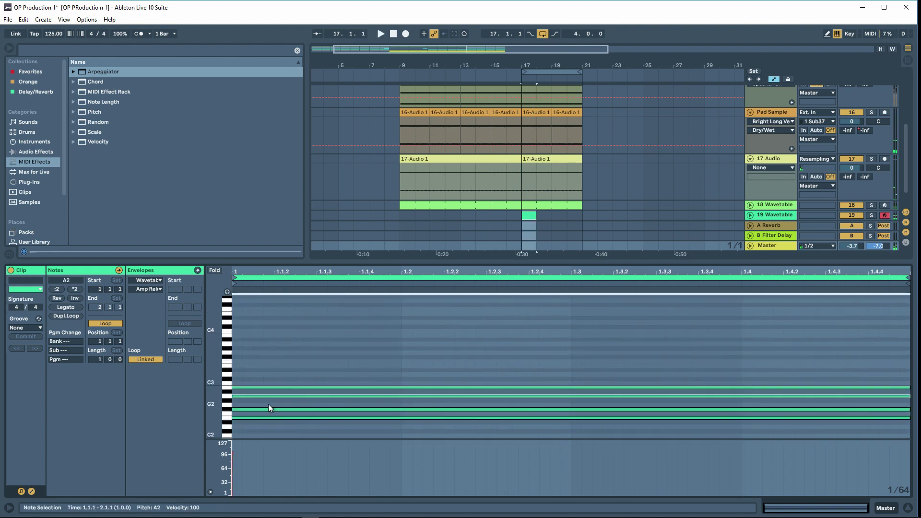
pyautogui.press('Up')
pyautogui.press('Up')
pyautogui.press('Up')
pyautogui.press('Up')
pyautogui.press('Up')
pyautogui.press('space')
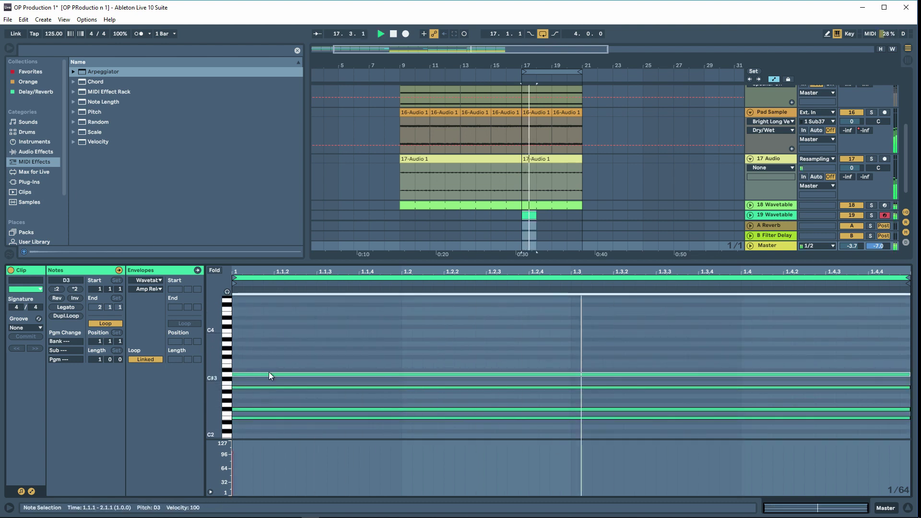
pyautogui.press('Up')
pyautogui.press('Up')
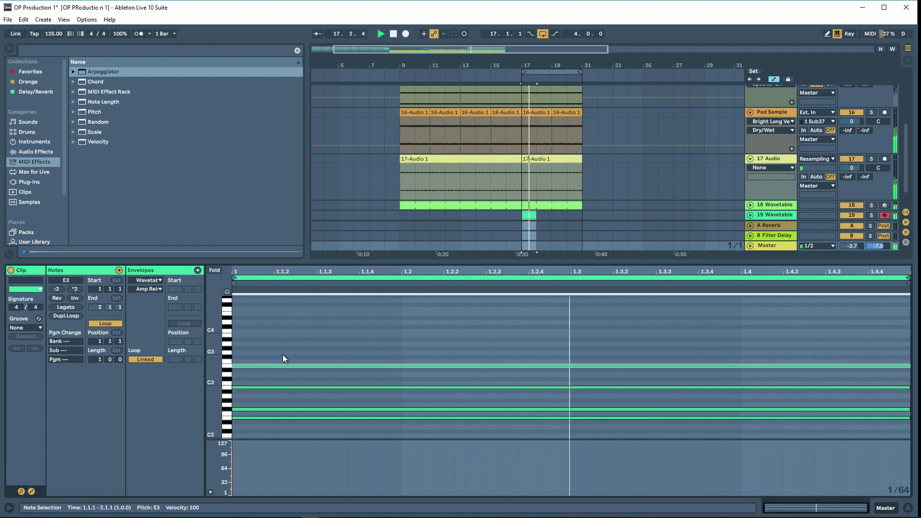
pyautogui.press('Up')
pyautogui.press('Up')
pyautogui.press('Up')
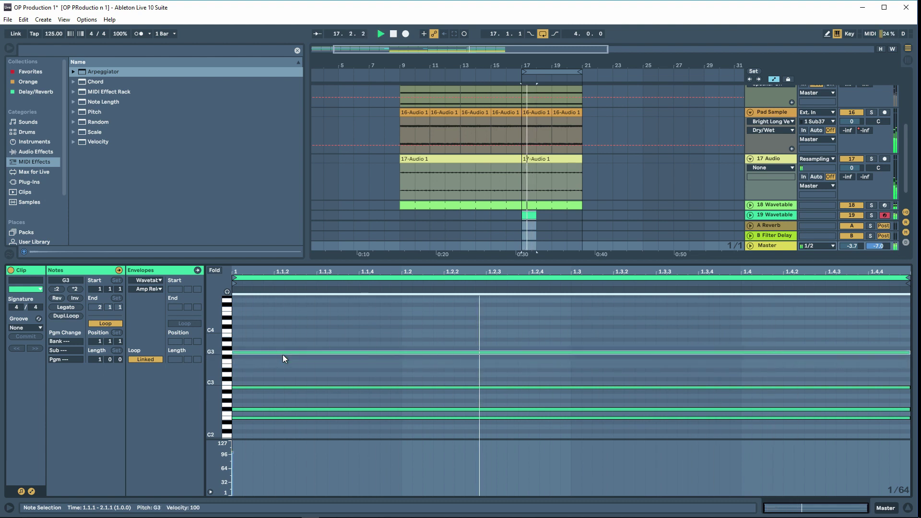
# Audition the top note at F#3 and G#3 against the chord, and return it to G3.
pyautogui.press('Down')
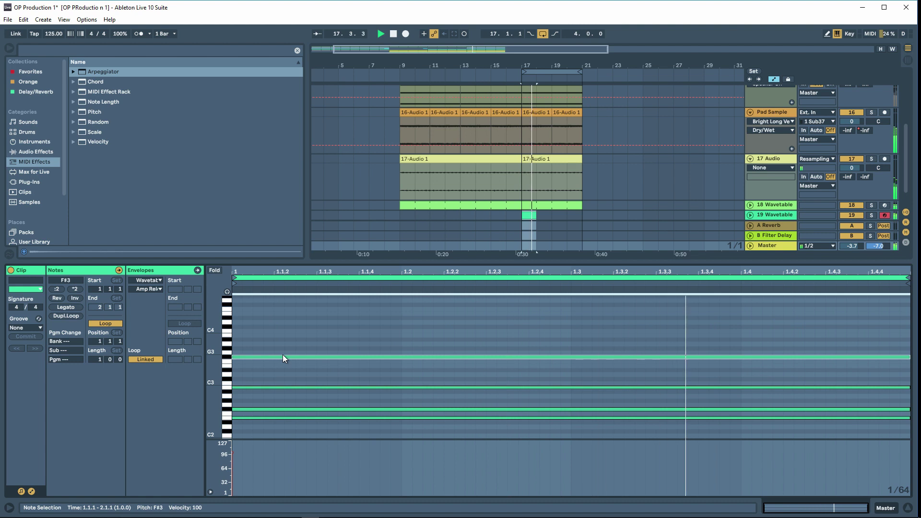
pyautogui.press('Up')
pyautogui.press('Down')
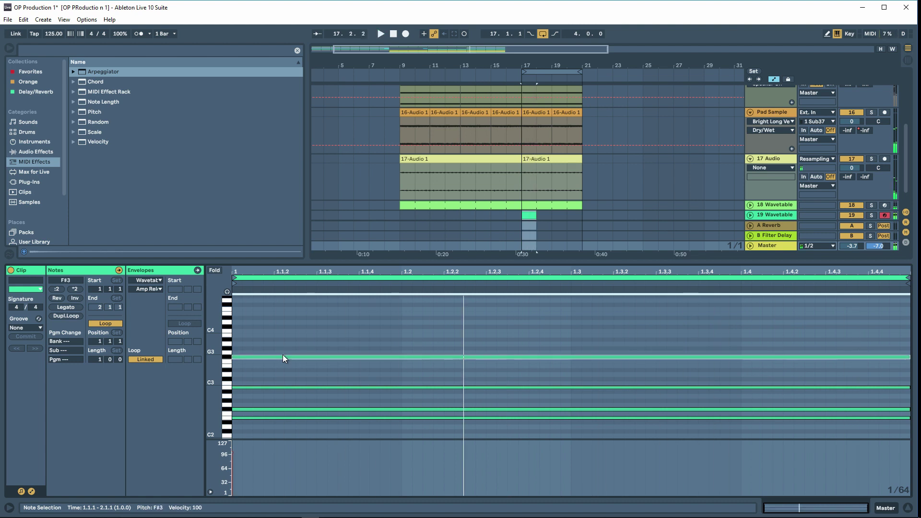
pyautogui.press('Down')
pyautogui.press('Up')
pyautogui.press('Up')
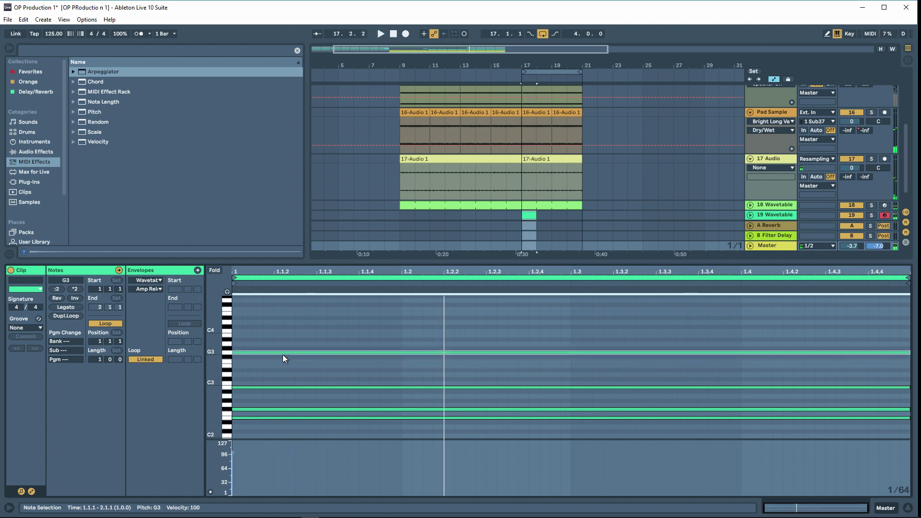
pyautogui.press('Up')
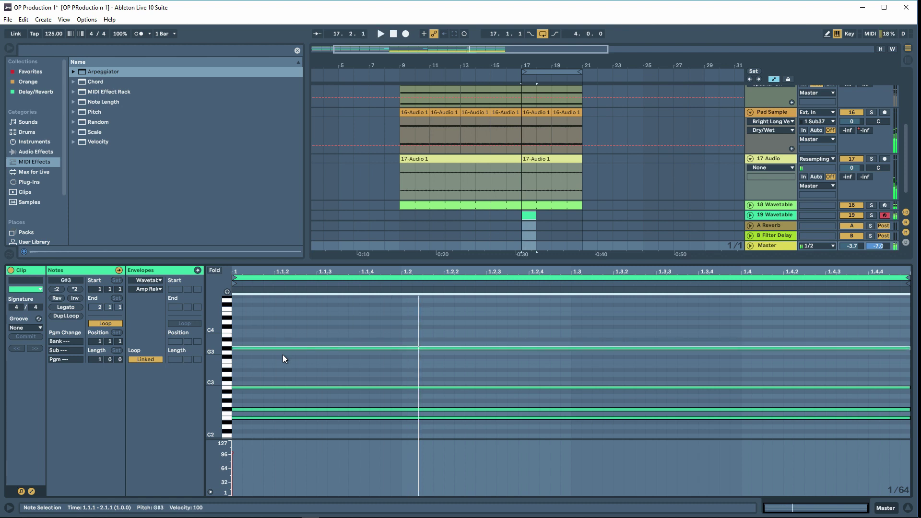
pyautogui.press('Down')
pyautogui.press('Down')
pyautogui.press('Down')
pyautogui.press('Up')
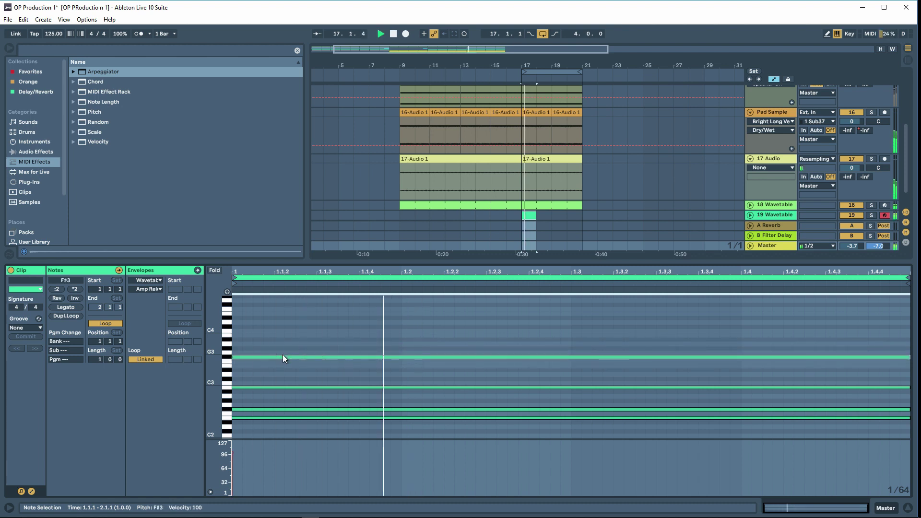
pyautogui.press('Down')
pyautogui.press('Up')
pyautogui.press('Up')
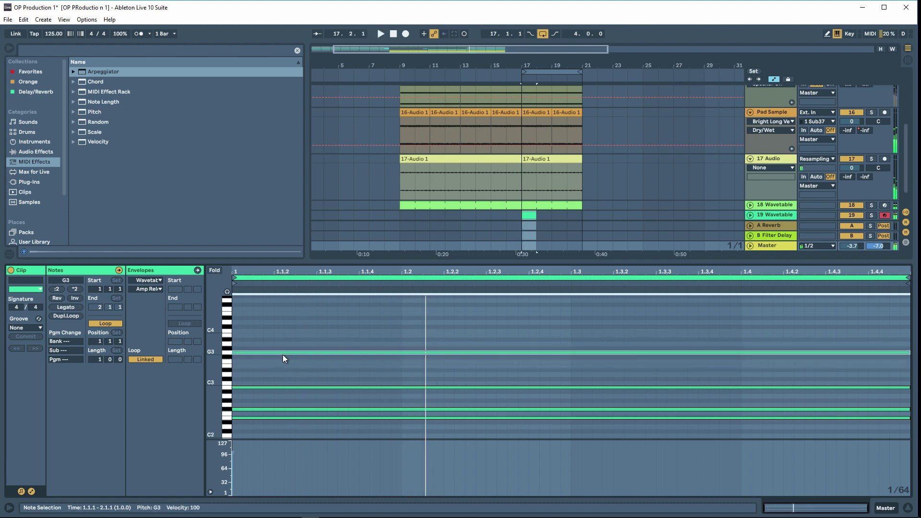
# Duplicate the loop to two bars and lower the second bar's top note to F#3.
pyautogui.click(68, 318)
pyautogui.press('space')
pyautogui.click(581, 347)
pyautogui.click(581, 353)
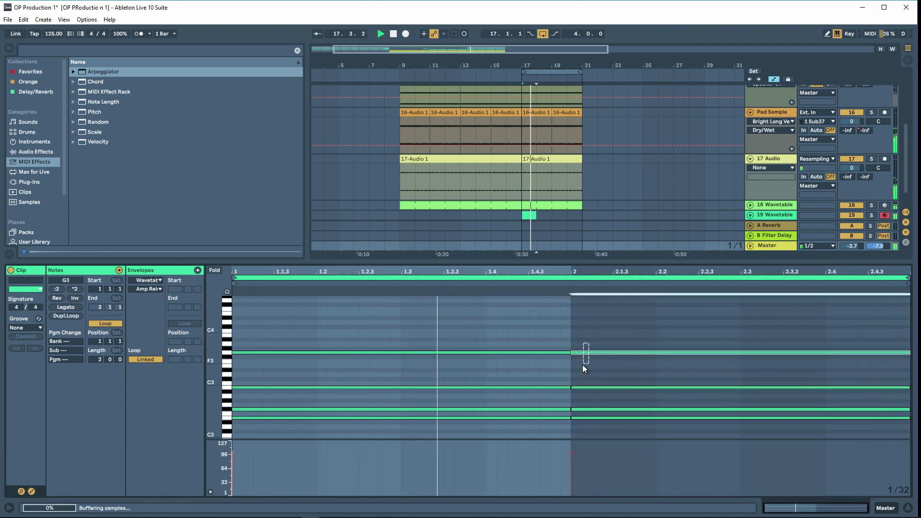
pyautogui.press('Down')
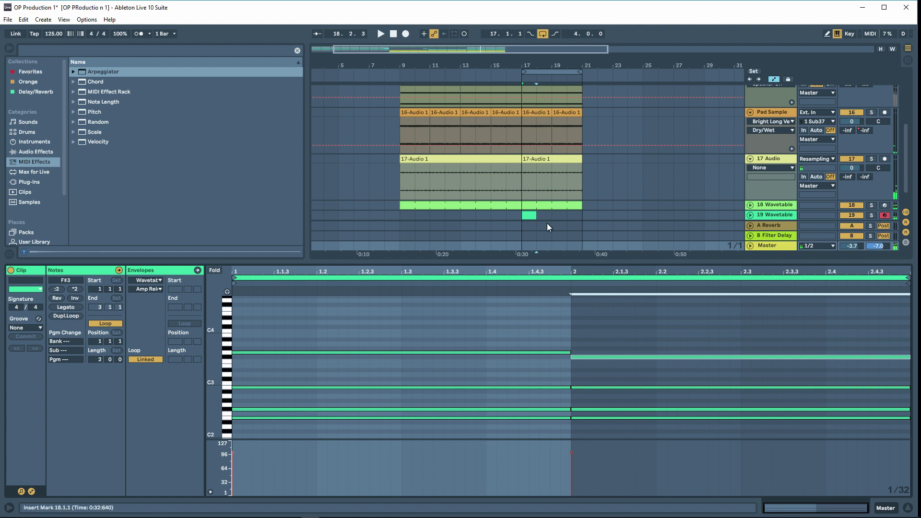
# Extend the 19 Wavetable clip to bar 21 and consolidate it into one four-bar clip.
pyautogui.moveTo(536, 216); pyautogui.dragTo(575, 215)
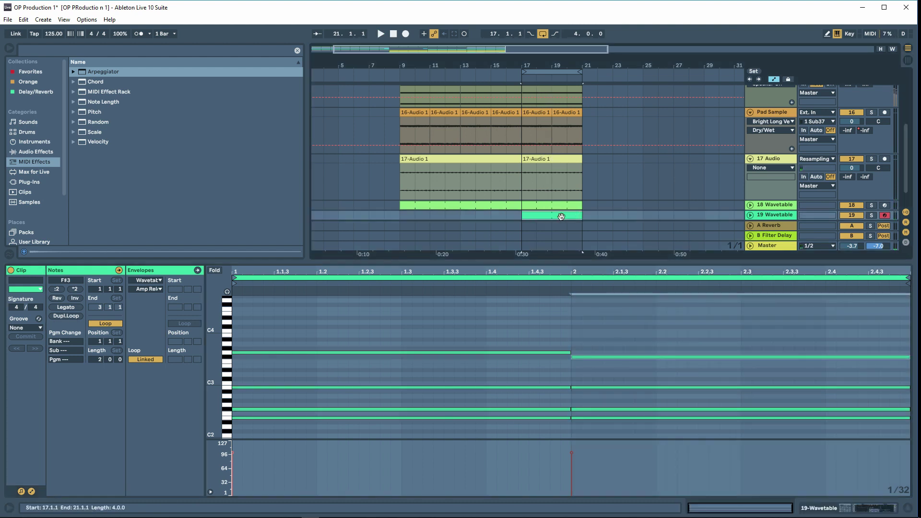
pyautogui.click(561, 216)
pyautogui.click(520, 332)
# Lower the top notes of the clip's third and fourth bars to E3 and play the clip.
pyautogui.scroll(2, 520, 332)
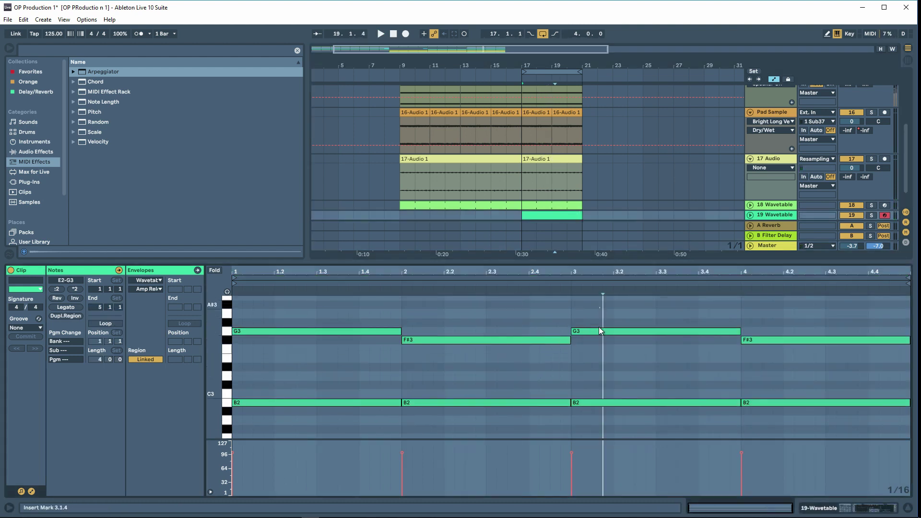
pyautogui.click(600, 330)
pyautogui.press('Down')
pyautogui.press('Down')
pyautogui.press('Down')
pyautogui.moveTo(764, 338); pyautogui.dragTo(779, 350)
pyautogui.press('space')
pyautogui.click(707, 340)
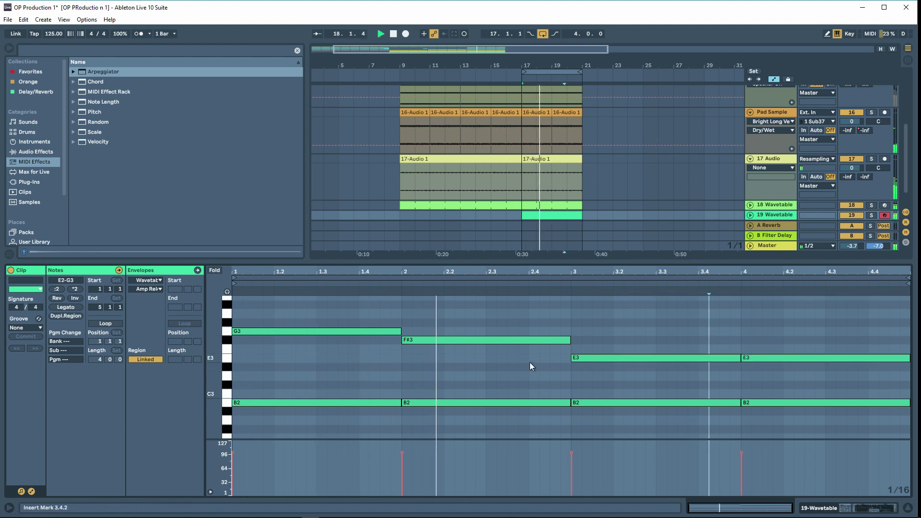
# Move the four E2 bass notes down an octave to E1.
pyautogui.scroll(-2, 530, 362)
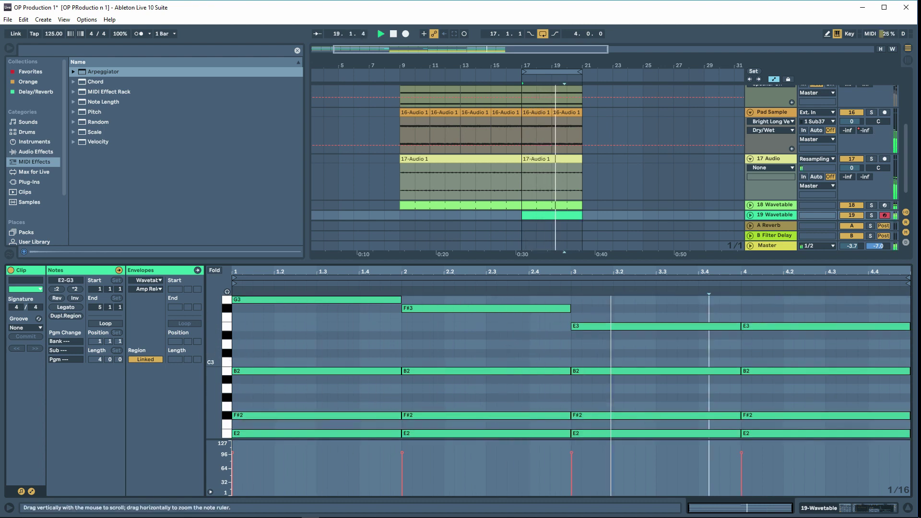
pyautogui.moveTo(214, 357); pyautogui.dragTo(205, 358)
pyautogui.scroll(-3, 355, 355)
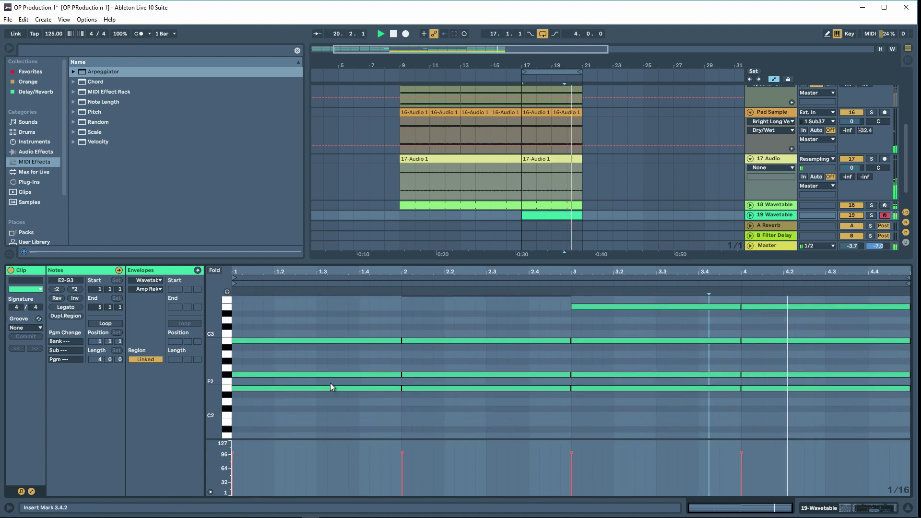
pyautogui.moveTo(330, 383); pyautogui.dragTo(816, 408)
pyautogui.hotkey('shift', 'Down')
pyautogui.hotkey('shift', 'Up')
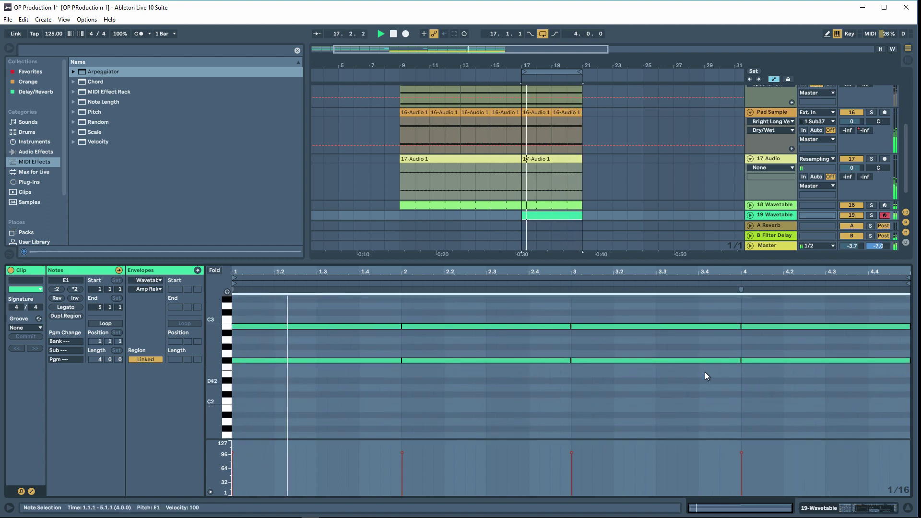
# Raise the F#2 notes in all four bars to A2 while the loop plays.
pyautogui.press('Up')
pyautogui.press('Up')
pyautogui.press('Up')
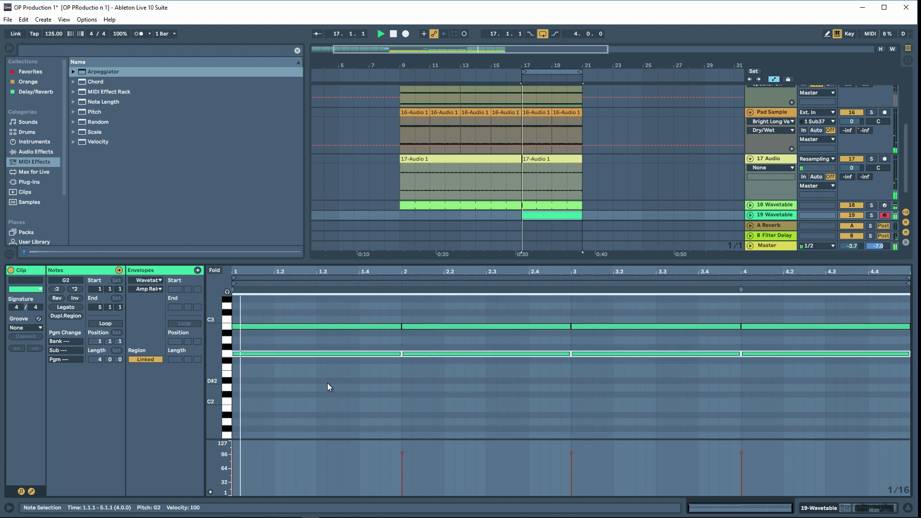
pyautogui.press('Up')
pyautogui.press('Up')
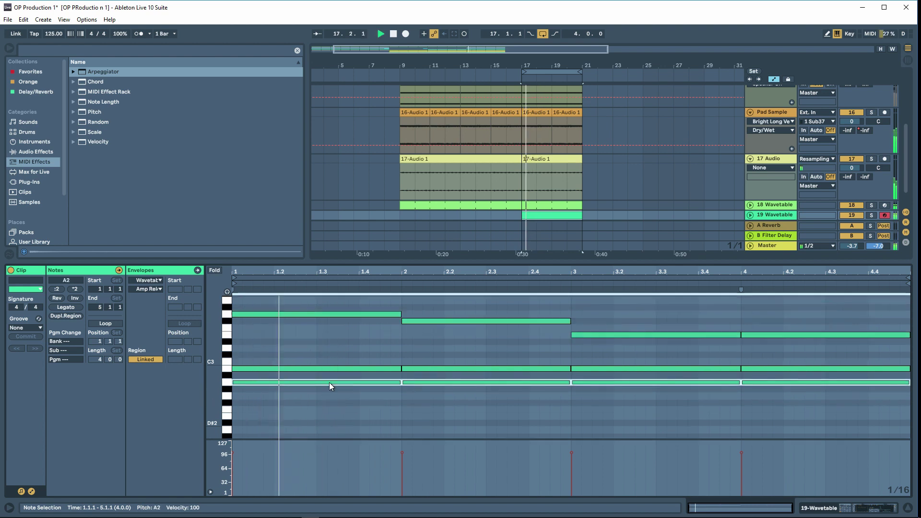
# Try the four A2 notes at D3, and settle them at C3.
pyautogui.scroll(2, 328, 383)
pyautogui.press('Up')
pyautogui.press('Up')
pyautogui.press('Up')
pyautogui.press('Up')
pyautogui.press('Up')
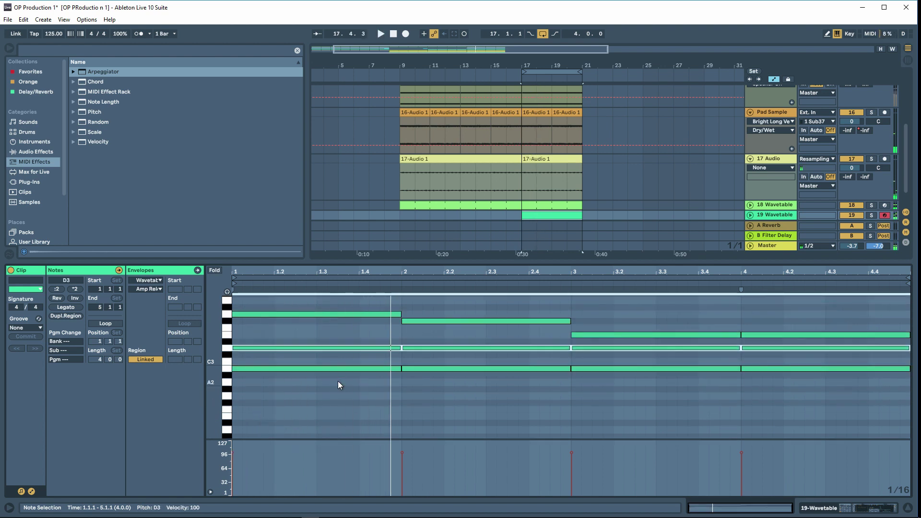
pyautogui.press('Down')
pyautogui.press('Down')
pyautogui.press('Down')
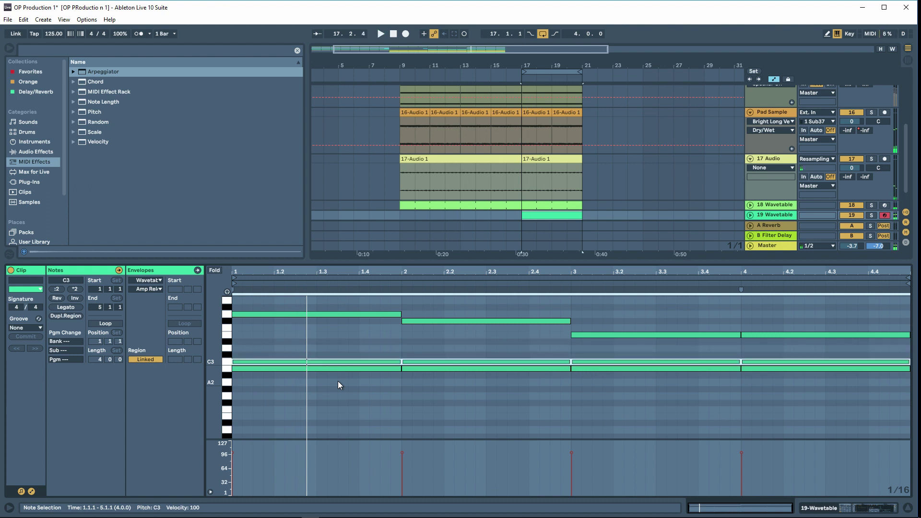
# Lower the B2 notes across all four bars to G2 while auditioning the chord.
pyautogui.moveTo(338, 381); pyautogui.dragTo(762, 367)
pyautogui.press('Down')
pyautogui.press('Down')
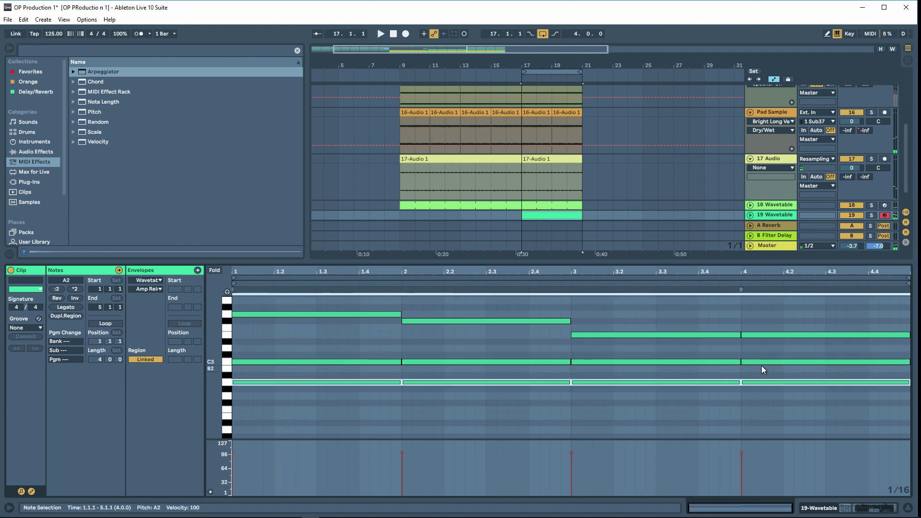
pyautogui.press('space')
pyautogui.press('Down')
pyautogui.press('Down')
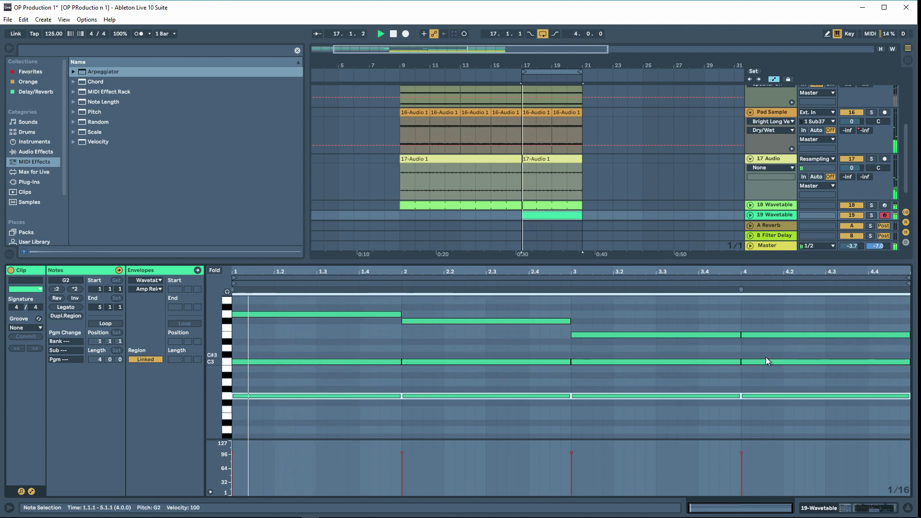
# Lower the C3 notes in all four bars to B2.
pyautogui.moveTo(767, 357); pyautogui.dragTo(364, 376)
pyautogui.press('Down')
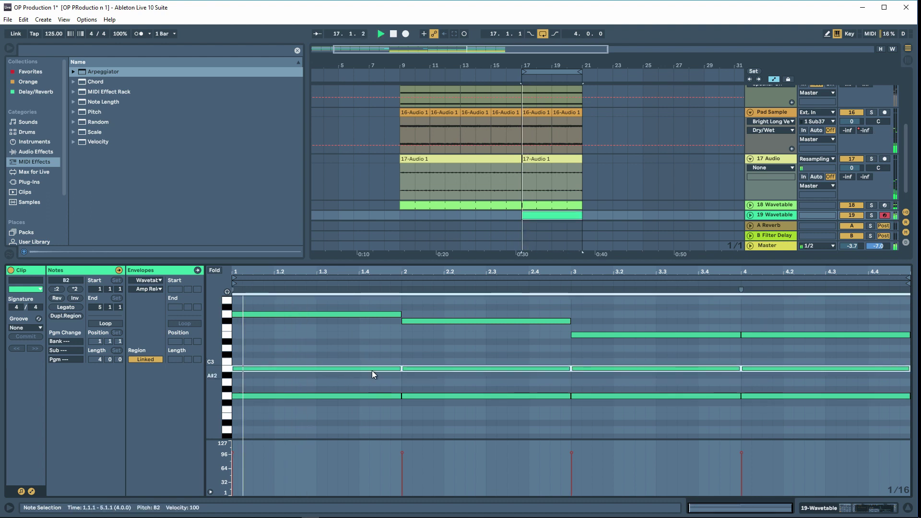
pyautogui.click(430, 362)
# Lower the G2 notes across all four bars to E2 and play the loop to check the chords.
pyautogui.scroll(-1, 431, 364)
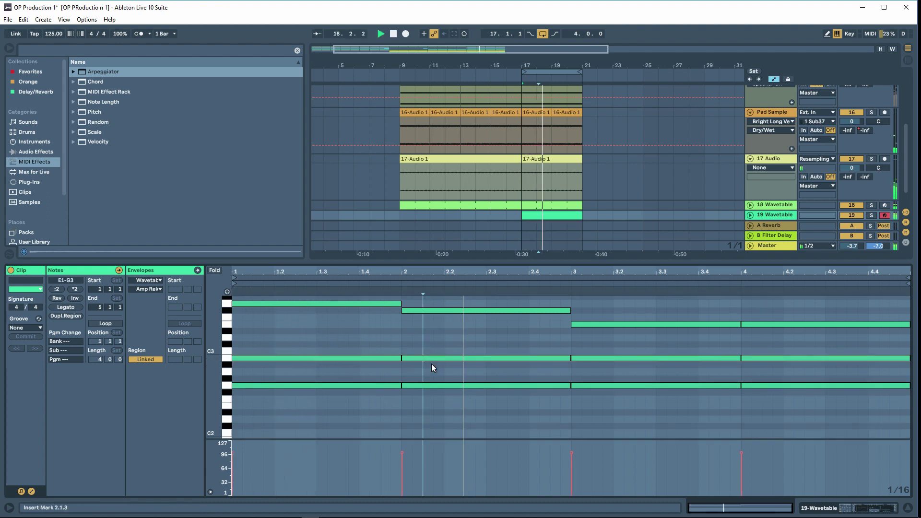
pyautogui.scroll(-1, 431, 364)
pyautogui.moveTo(719, 369); pyautogui.dragTo(794, 363)
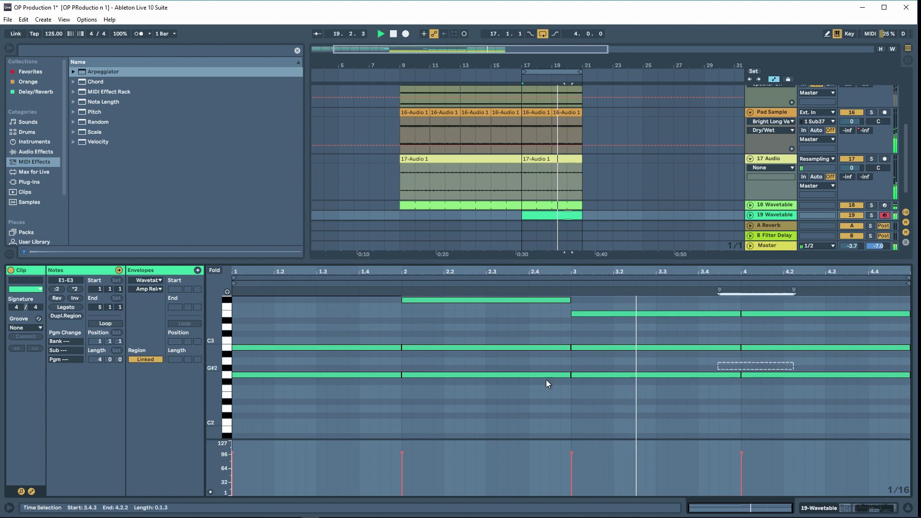
pyautogui.moveTo(549, 384); pyautogui.dragTo(353, 387)
pyautogui.press('Down')
pyautogui.press('Down')
pyautogui.press('Down')
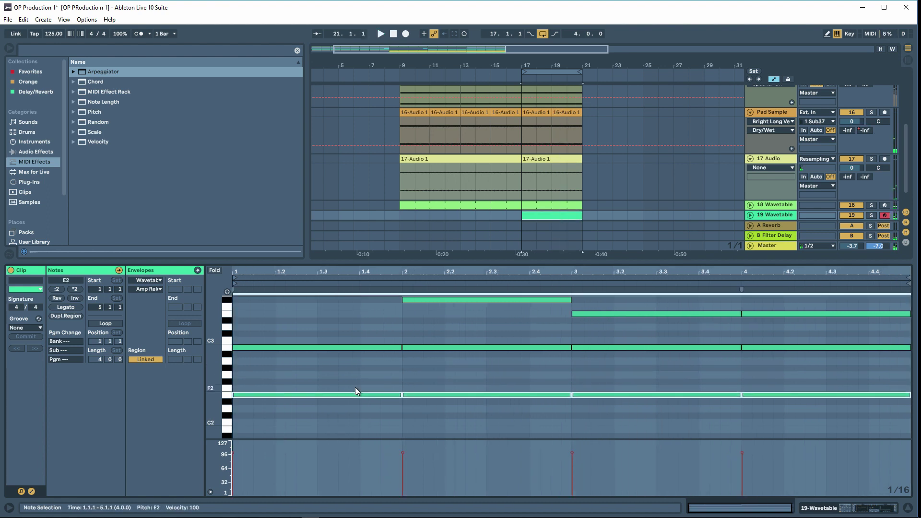
pyautogui.press('space')
pyautogui.scroll(4, 405, 378)
pyautogui.click(405, 378)
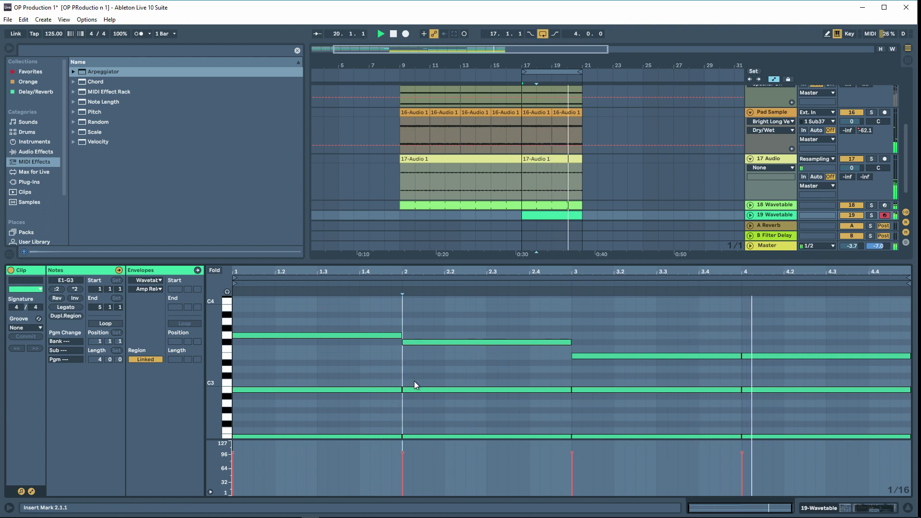
# Lower the filter 1 frequency of the arpeggiated Wavetable to 93.3 Hz.
pyautogui.hotkey('shift', 'Tab')
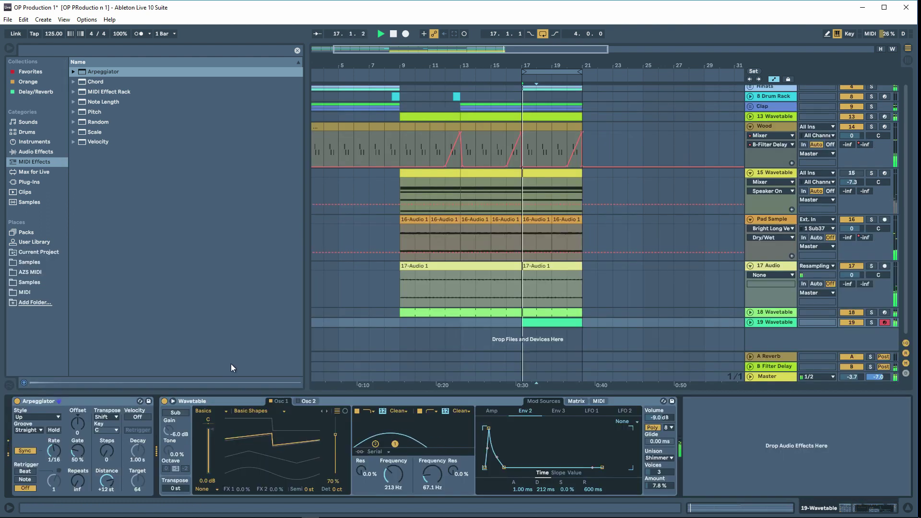
pyautogui.moveTo(396, 475); pyautogui.dragTo(396, 489)
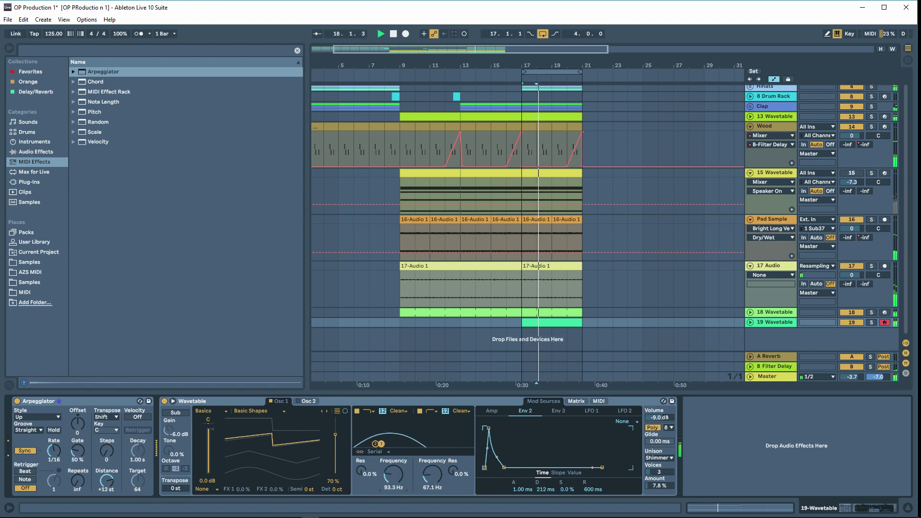
# Shorten all notes in the four-bar chord clip slightly so a small gap precedes each following bar.
pyautogui.doubleClick(539, 325)
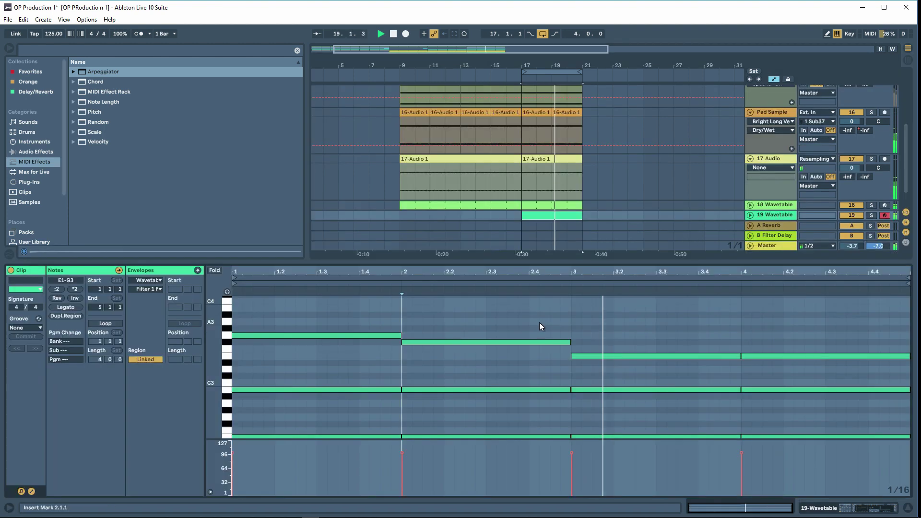
pyautogui.moveTo(275, 317); pyautogui.dragTo(257, 442)
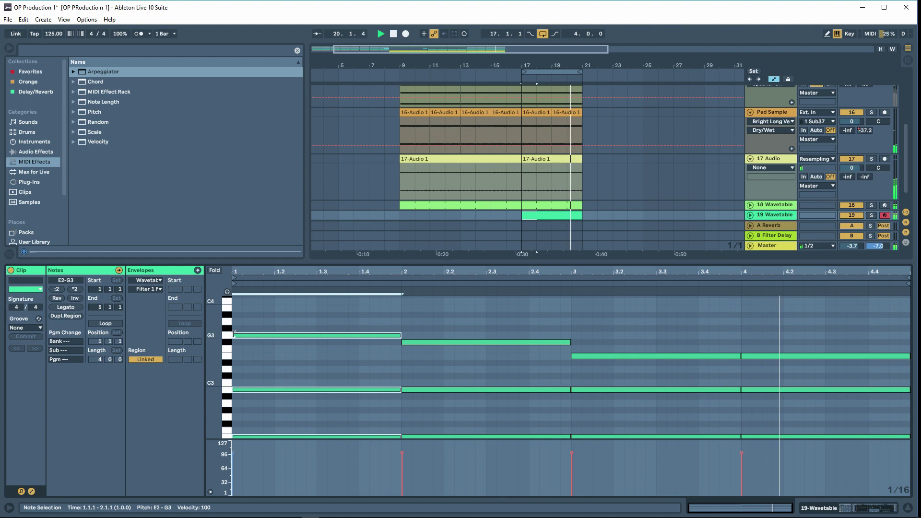
pyautogui.moveTo(234, 335); pyautogui.dragTo(234, 335)
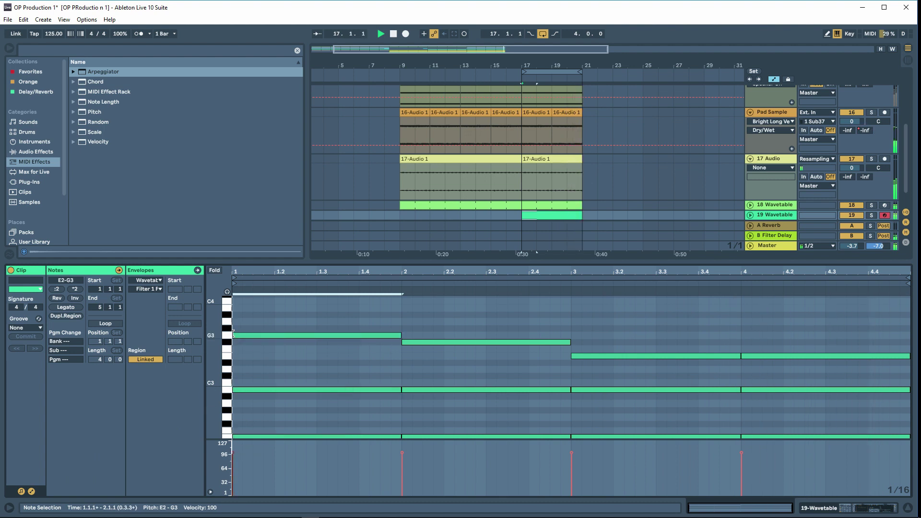
pyautogui.click(273, 363)
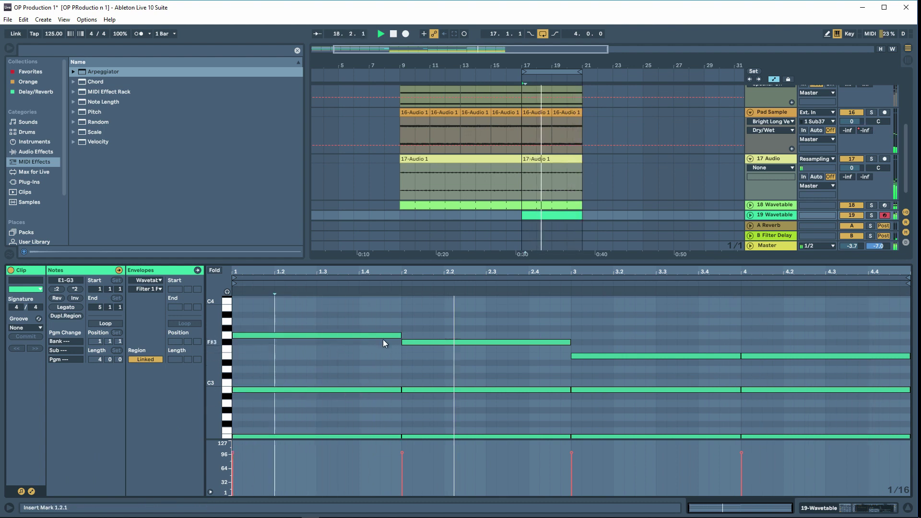
pyautogui.hotkey('ctrl', 'a')
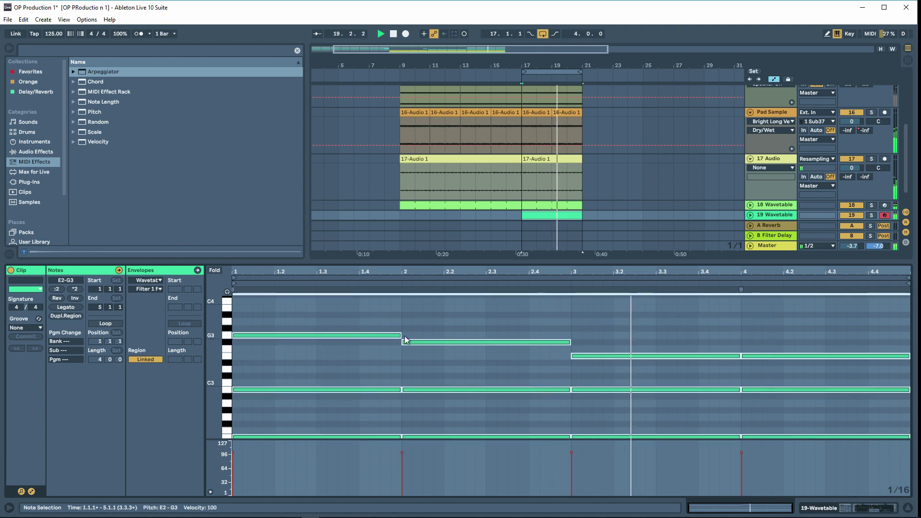
pyautogui.moveTo(401, 334); pyautogui.dragTo(400, 334)
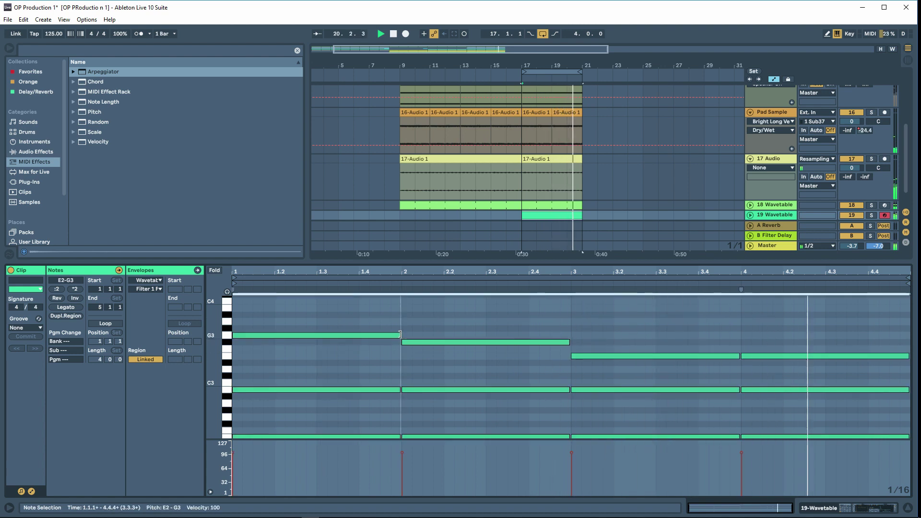
pyautogui.click(396, 367)
pyautogui.hotkey('ctrl', 'a')
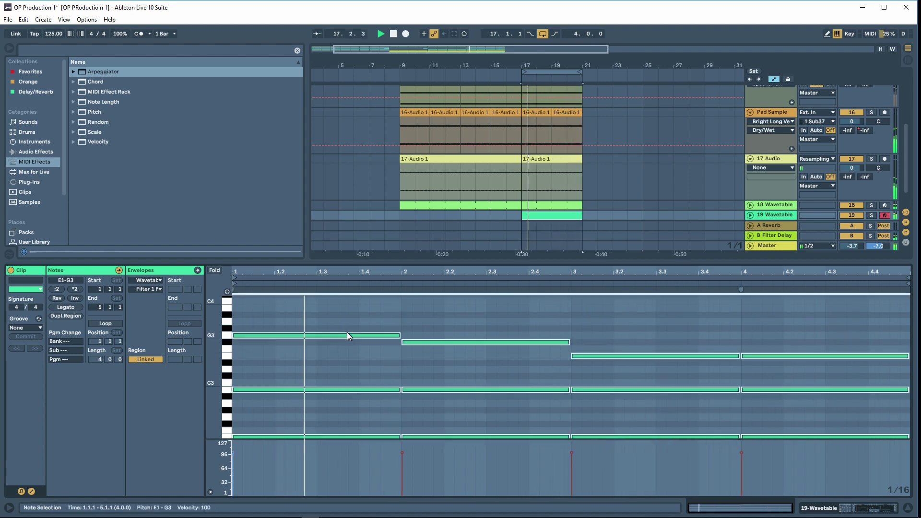
# Switch filter 1 of the arpeggiated Wavetable to the 24 dB slope and set its frequency to 238 Hz.
pyautogui.hotkey('shift', 'Tab')
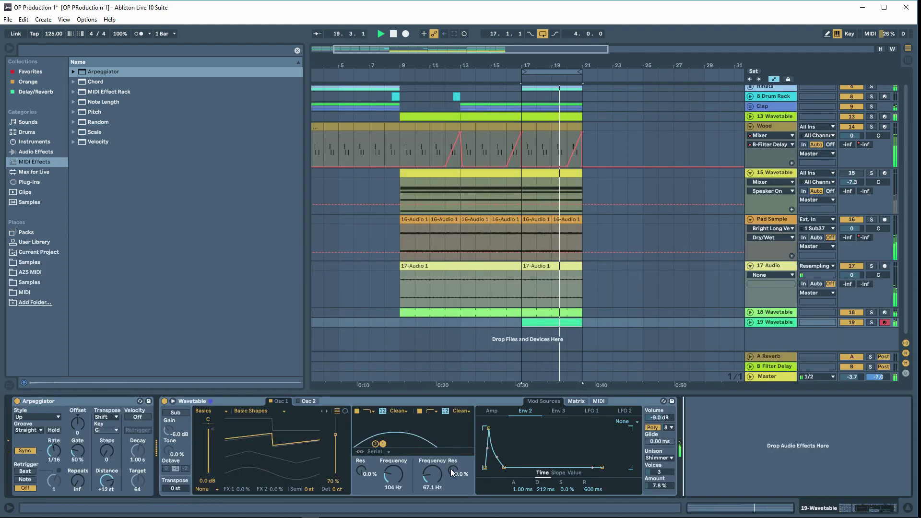
pyautogui.moveTo(402, 475)
pyautogui.mouseDown()
pyautogui.moveTo(402, 454)
pyautogui.moveTo(393, 473)
pyautogui.moveTo(393, 450)
pyautogui.moveTo(392, 465)
pyautogui.mouseUp()
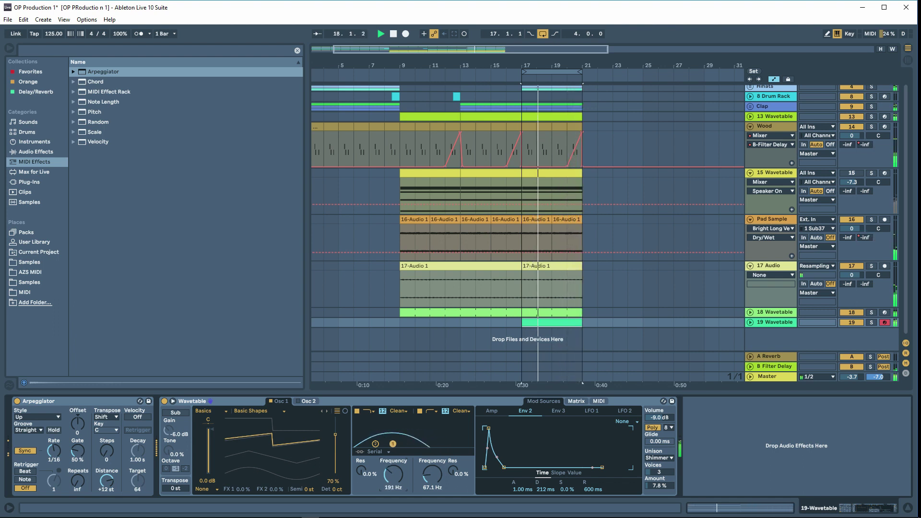
pyautogui.click(383, 411)
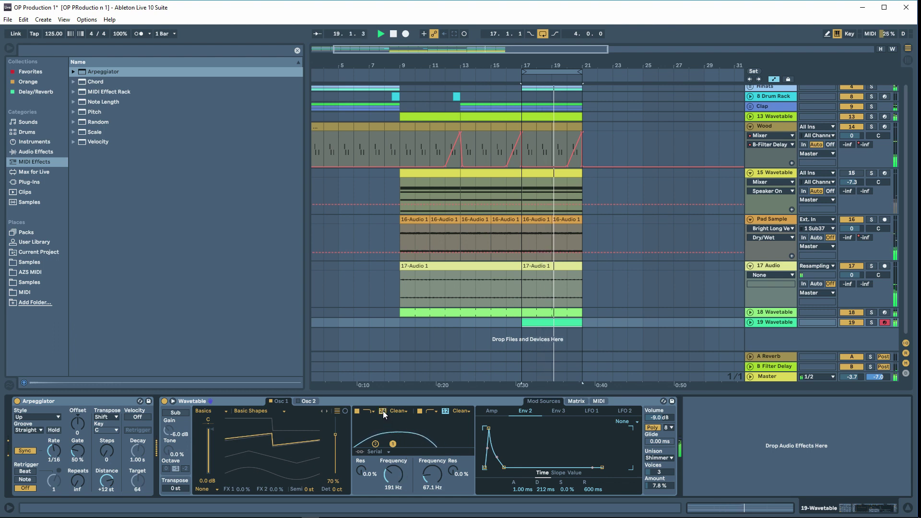
pyautogui.moveTo(390, 455); pyautogui.dragTo(393, 470)
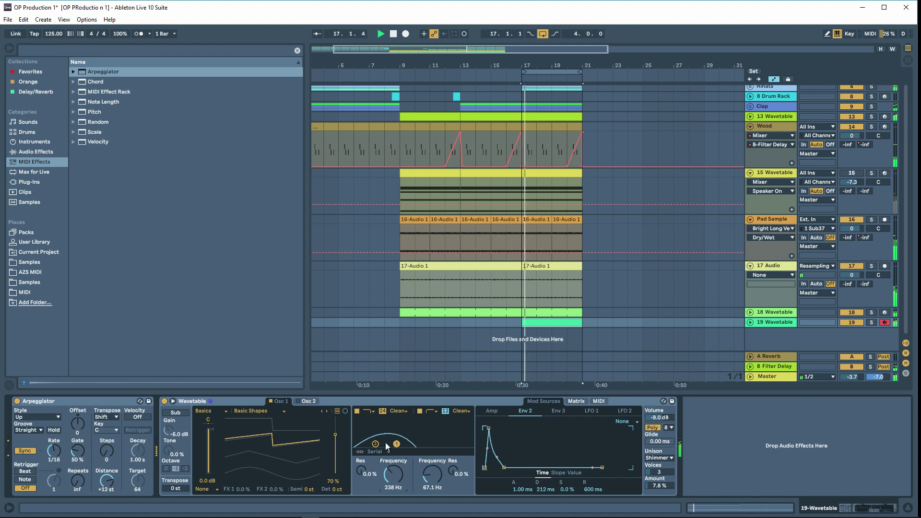
# Add the Bright Long Verb reverb after the arpeggiated Wavetable, replace it with the Six Seconds preset and set Dry/Wet to 28%.
pyautogui.click(39, 182)
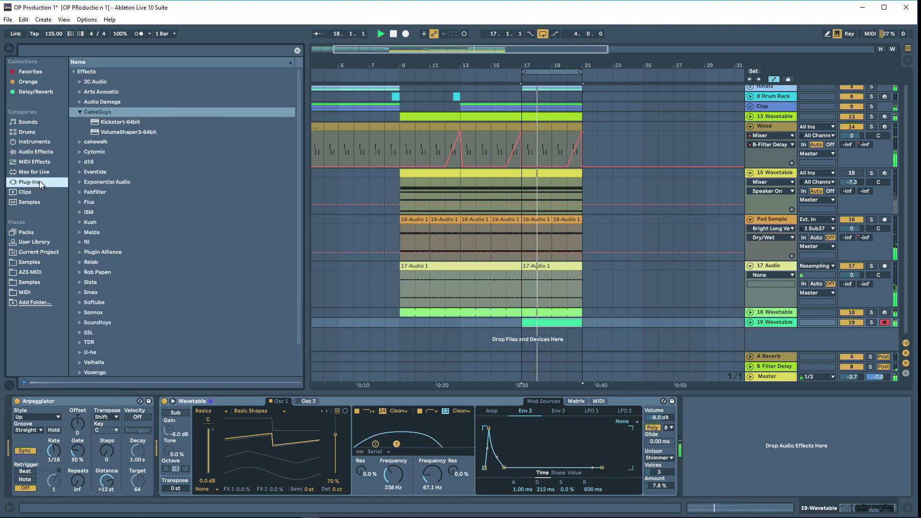
pyautogui.click(41, 155)
pyautogui.scroll(-6, 150, 307)
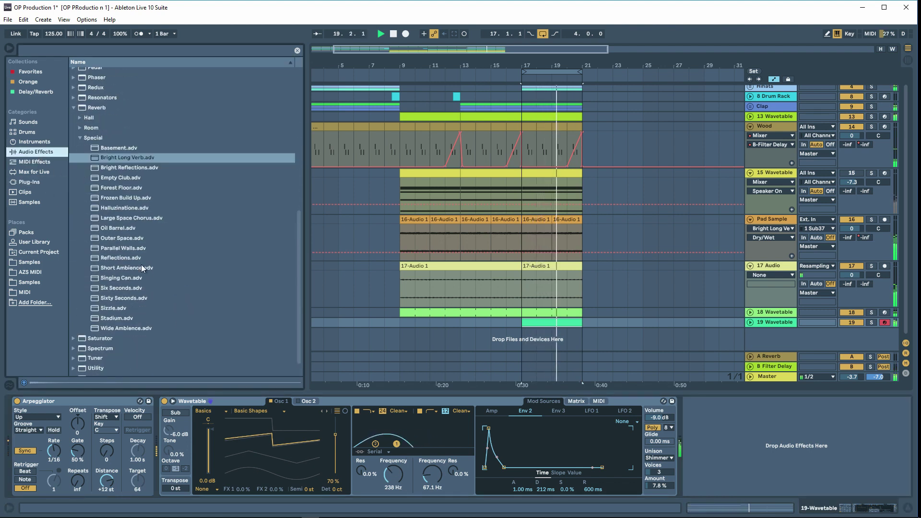
pyautogui.moveTo(118, 164); pyautogui.dragTo(730, 446)
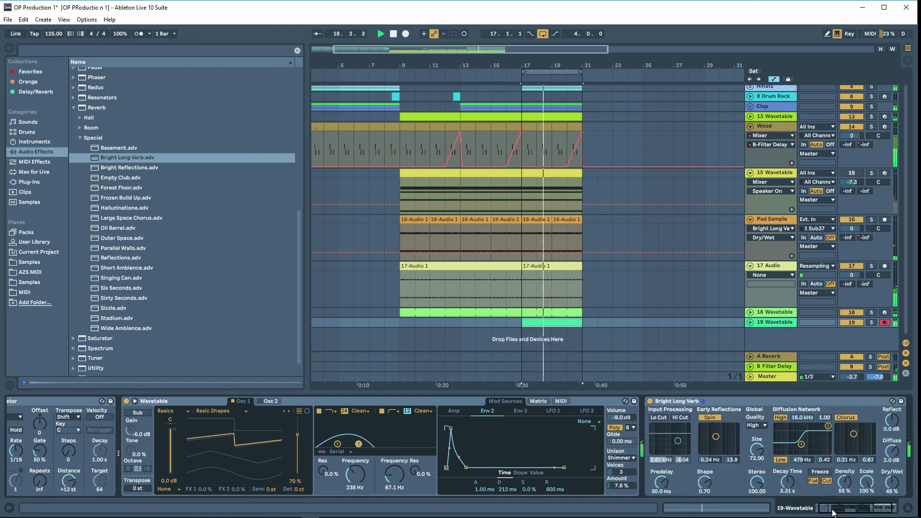
pyautogui.moveTo(832, 508); pyautogui.dragTo(853, 504)
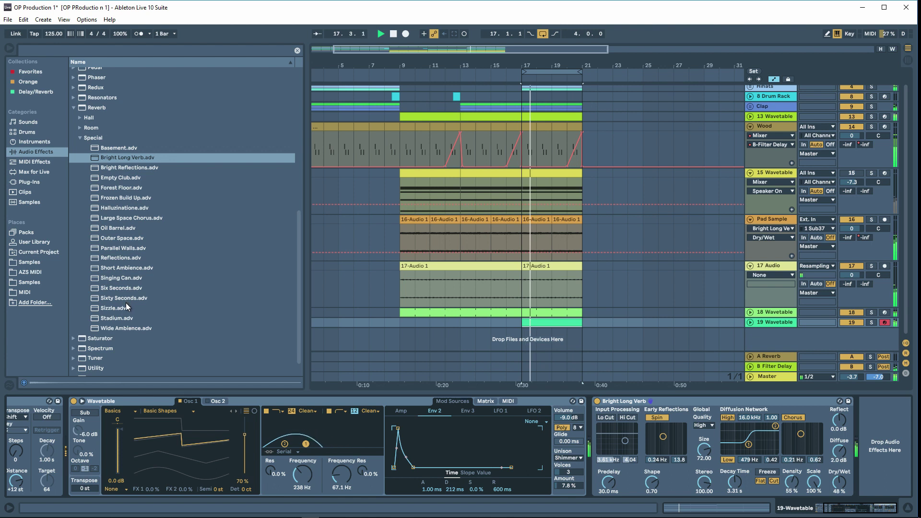
pyautogui.doubleClick(121, 288)
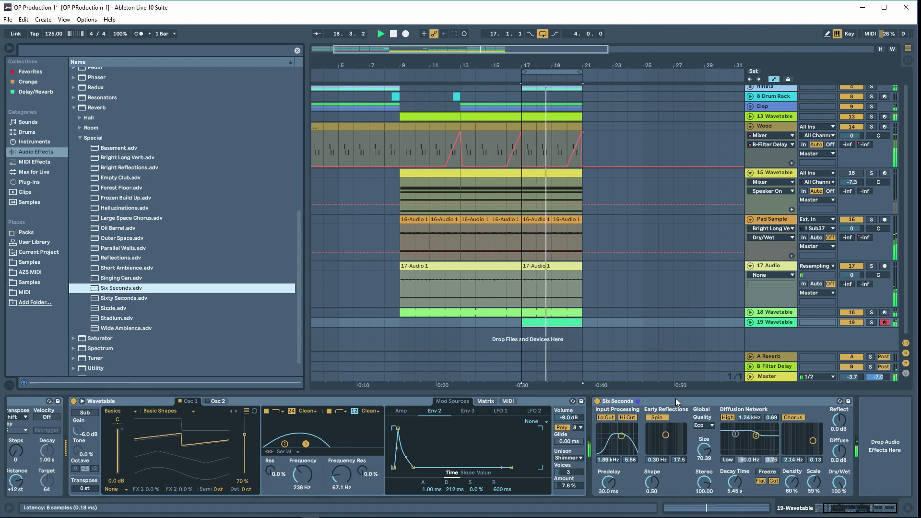
pyautogui.moveTo(839, 482); pyautogui.dragTo(839, 499)
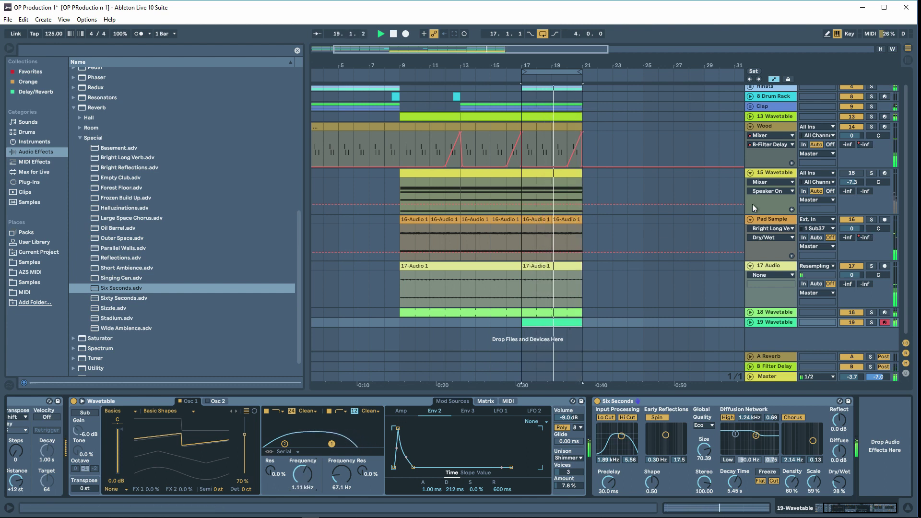
# Expand the last OTT in the 13 Wavetable track's device chain and raise its output to 7.80 dB.
pyautogui.click(768, 119)
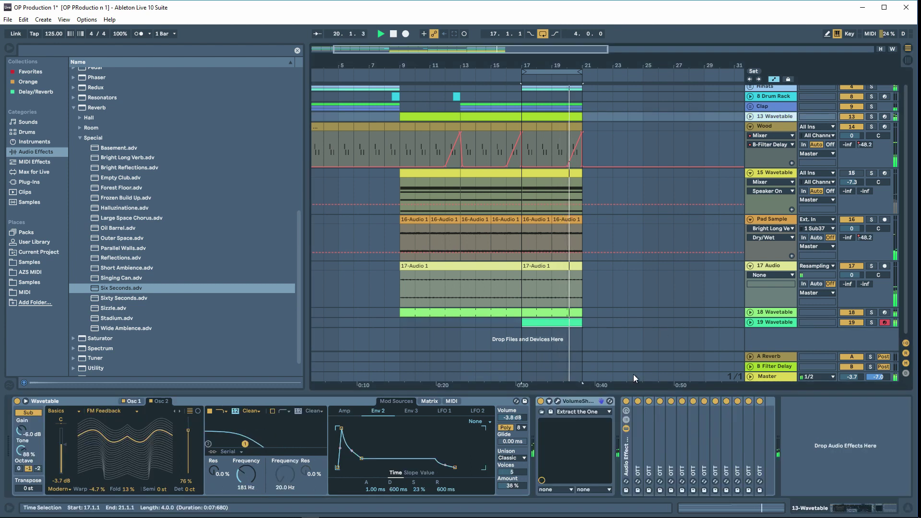
pyautogui.click(761, 446)
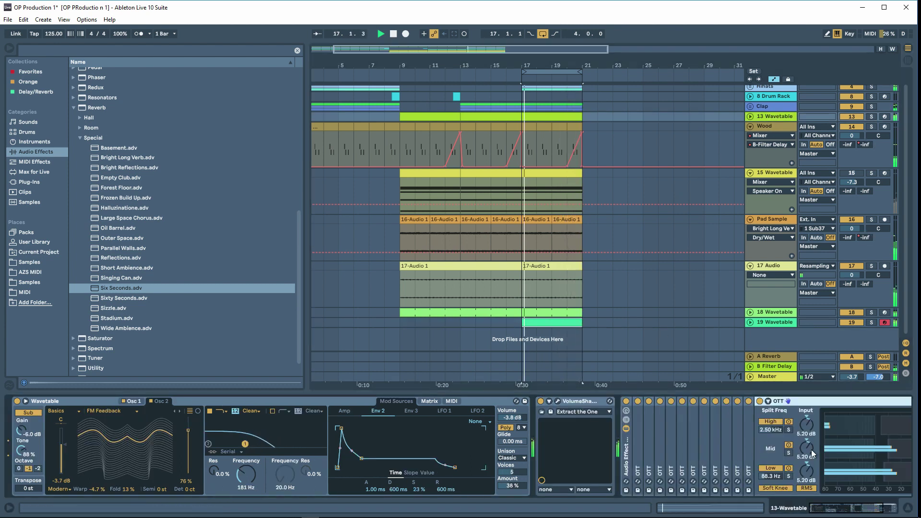
pyautogui.moveTo(830, 508); pyautogui.dragTo(830, 484)
pyautogui.moveTo(829, 424); pyautogui.dragTo(829, 407)
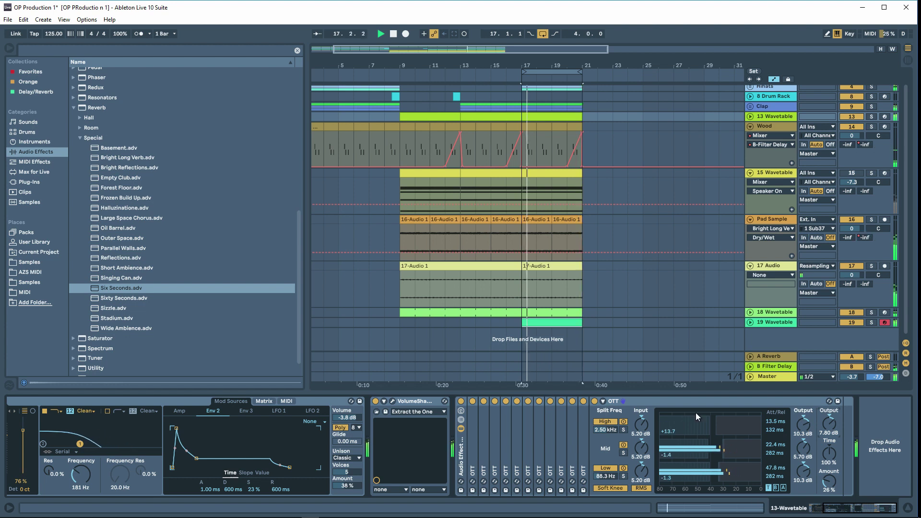
# Set the 13 Wavetable track's filter 1 frequency to 640 Hz and its Env 2 modulation of that frequency to 20.
pyautogui.moveTo(89, 471); pyautogui.dragTo(89, 461)
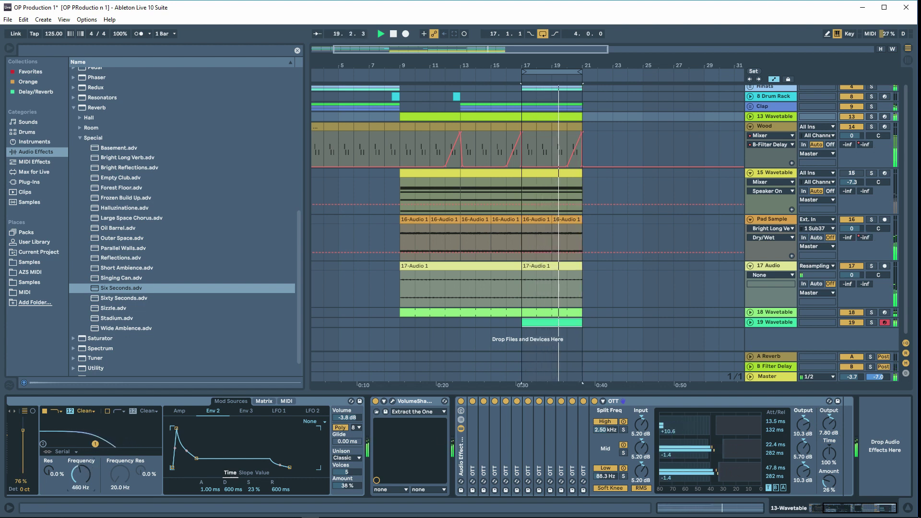
pyautogui.click(264, 401)
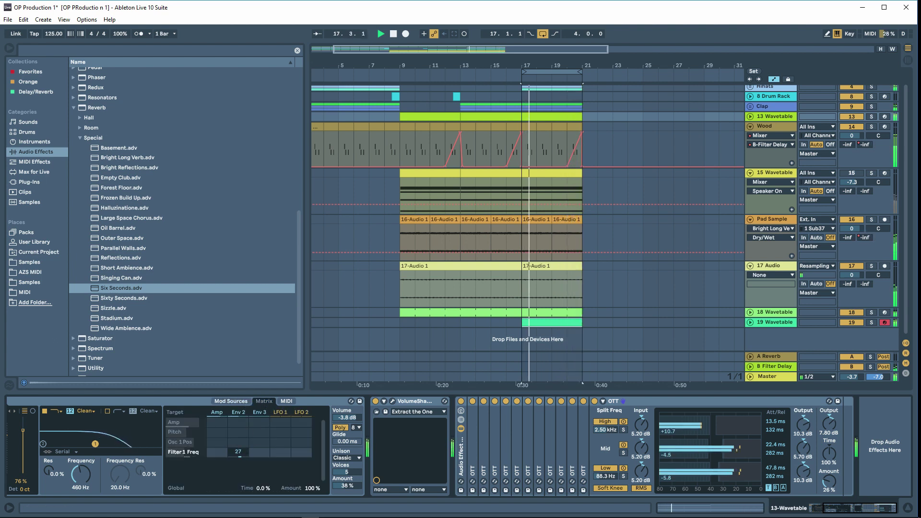
pyautogui.moveTo(238, 452); pyautogui.dragTo(238, 456)
pyautogui.moveTo(85, 475); pyautogui.dragTo(84, 477)
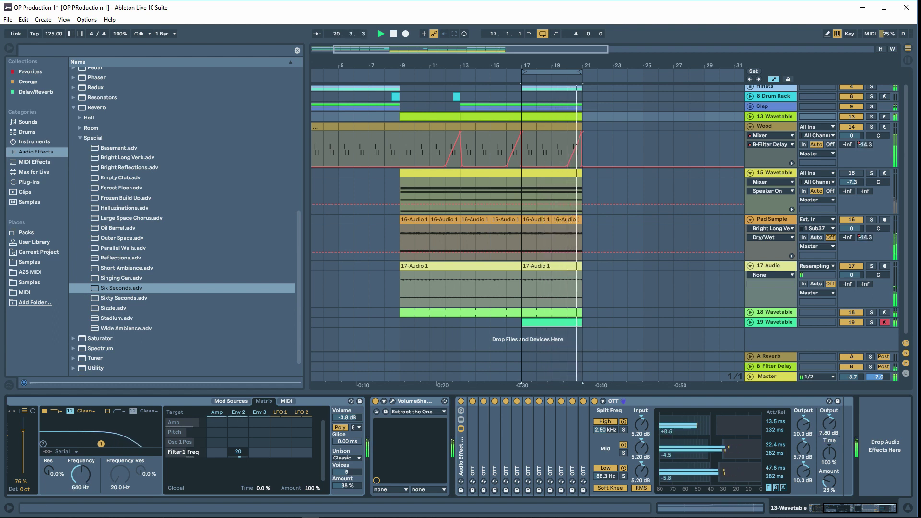
# Set the 19 Wavetable track's filter 1 frequency to 460 Hz, stop playback and open its chord clip for note editing.
pyautogui.click(765, 324)
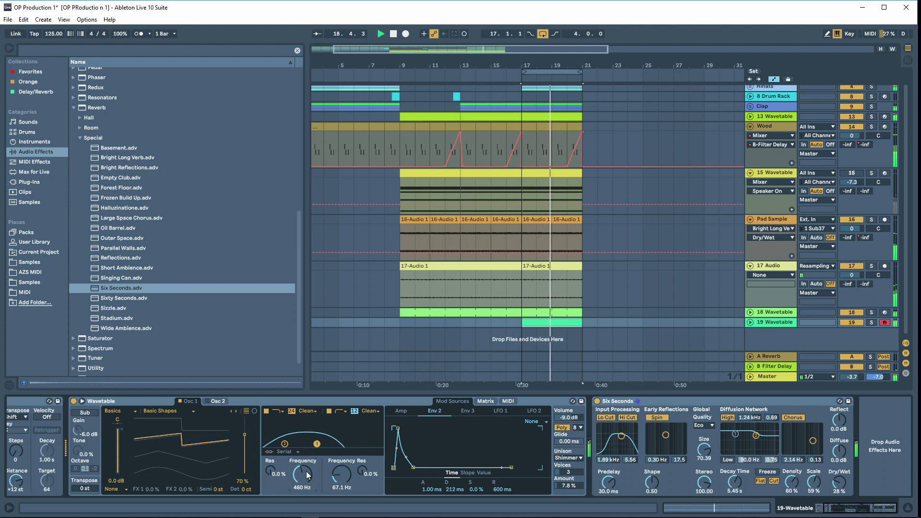
pyautogui.doubleClick(550, 323)
pyautogui.press('space')
pyautogui.click(375, 343)
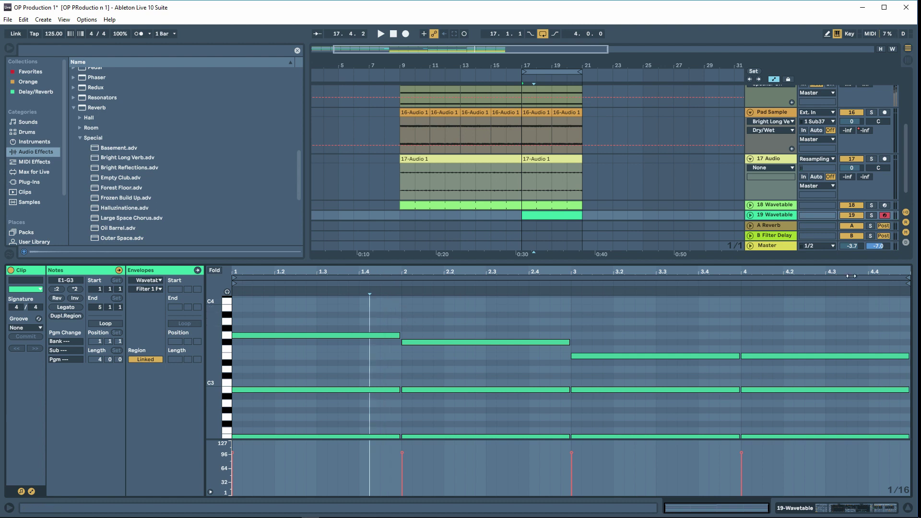
pyautogui.moveTo(906, 278)
pyautogui.mouseDown()
pyautogui.moveTo(645, 280)
pyautogui.moveTo(391, 302)
pyautogui.mouseUp()
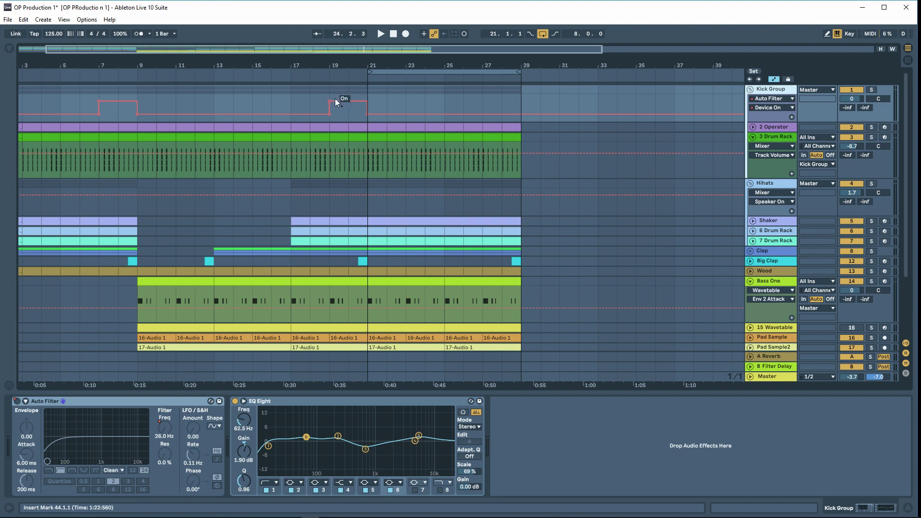
# Review the Kick Group's Auto Filter Frequency and Device On automation, and inspect band 1 of its EQ Eight.
pyautogui.click(778, 98)
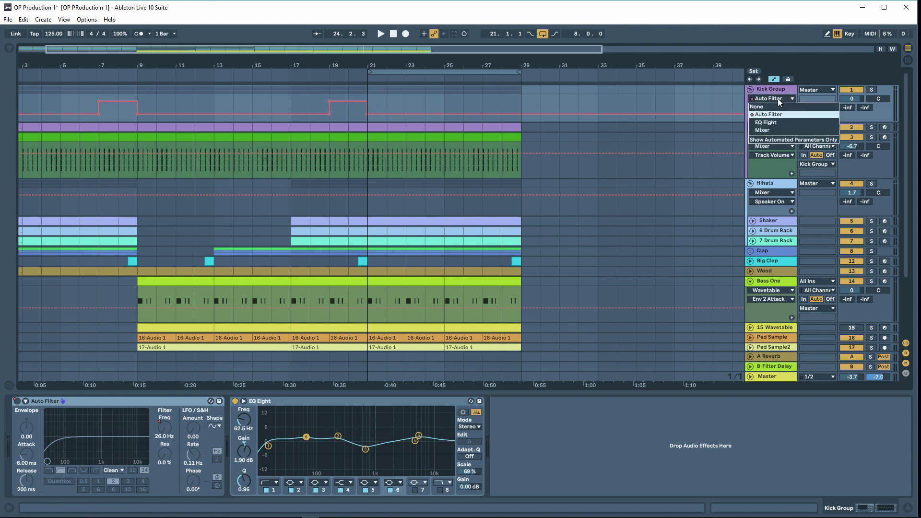
pyautogui.click(772, 115)
pyautogui.click(771, 109)
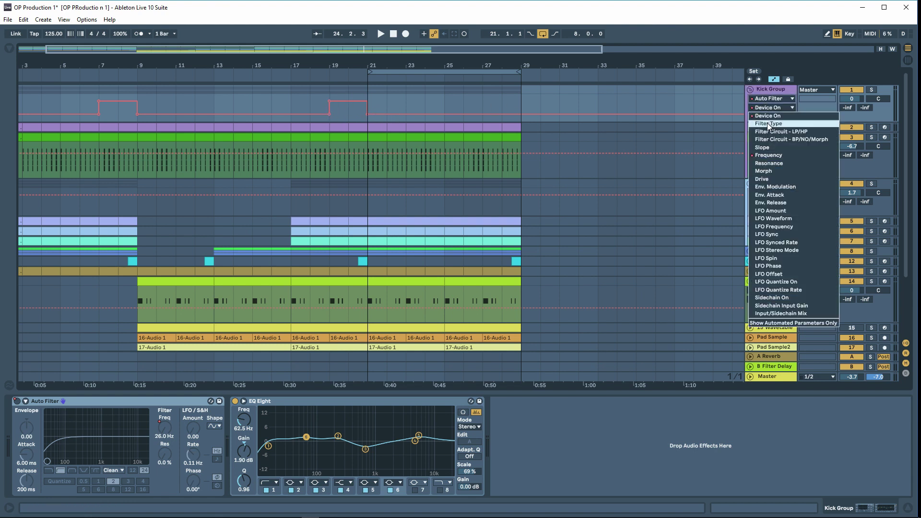
pyautogui.click(768, 155)
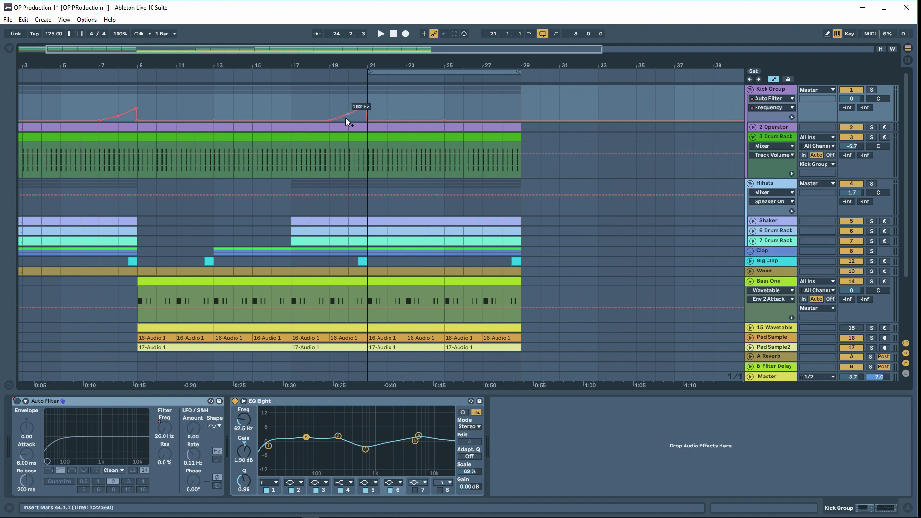
pyautogui.click(767, 107)
pyautogui.click(767, 116)
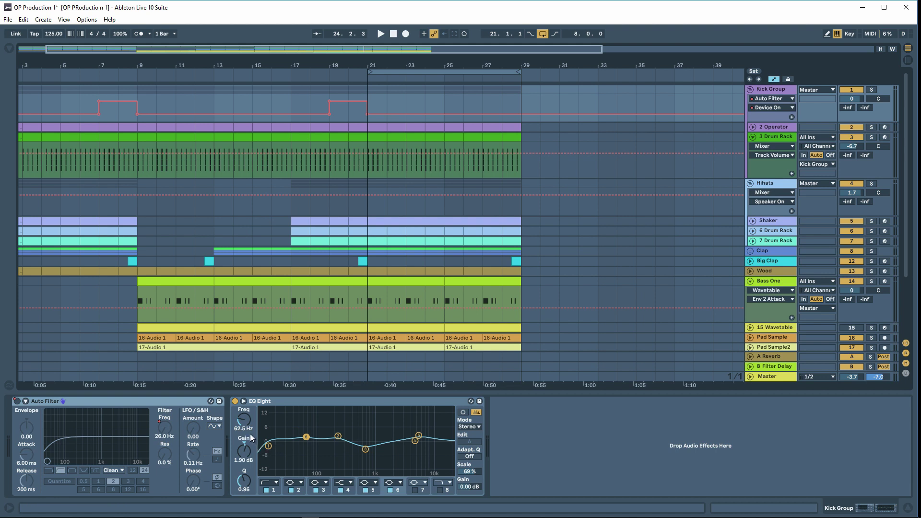
pyautogui.click(275, 446)
pyautogui.click(275, 487)
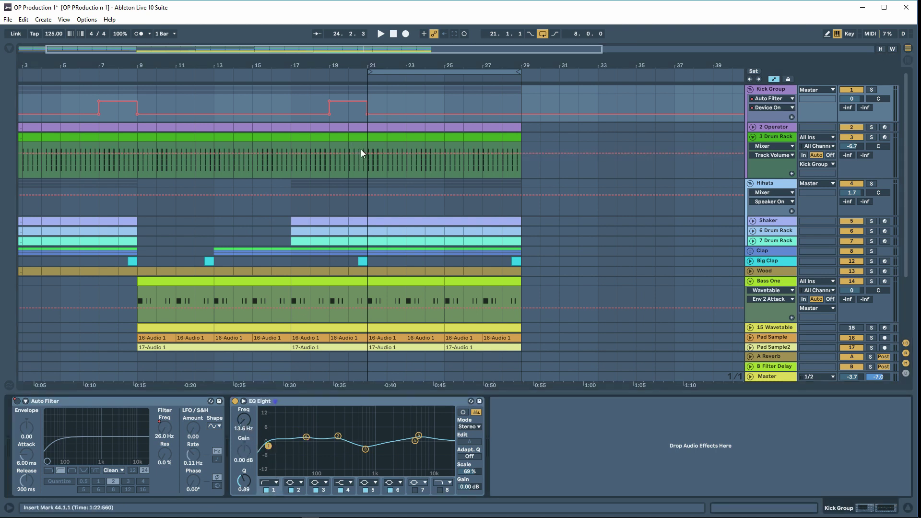
# Examine the notes of the ARP clip from bar 21 and the devices on its track.
pyautogui.scroll(-3, 401, 166)
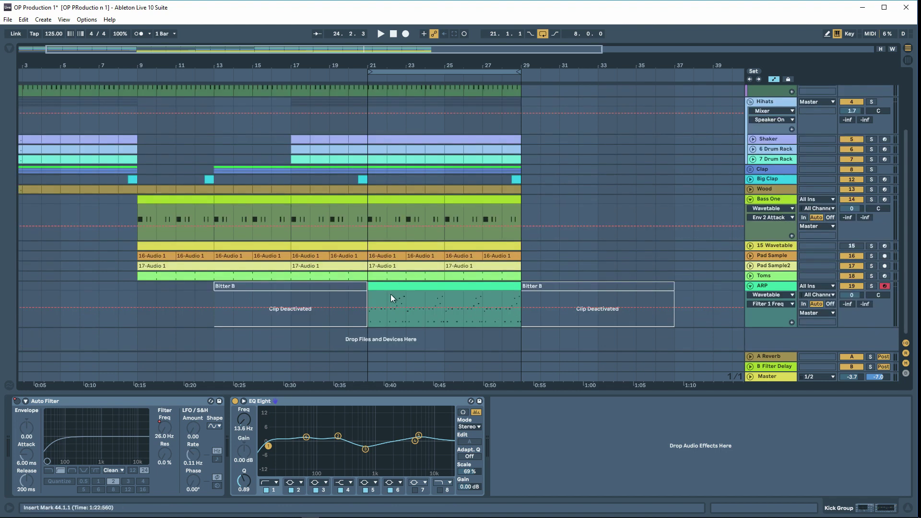
pyautogui.click(407, 286)
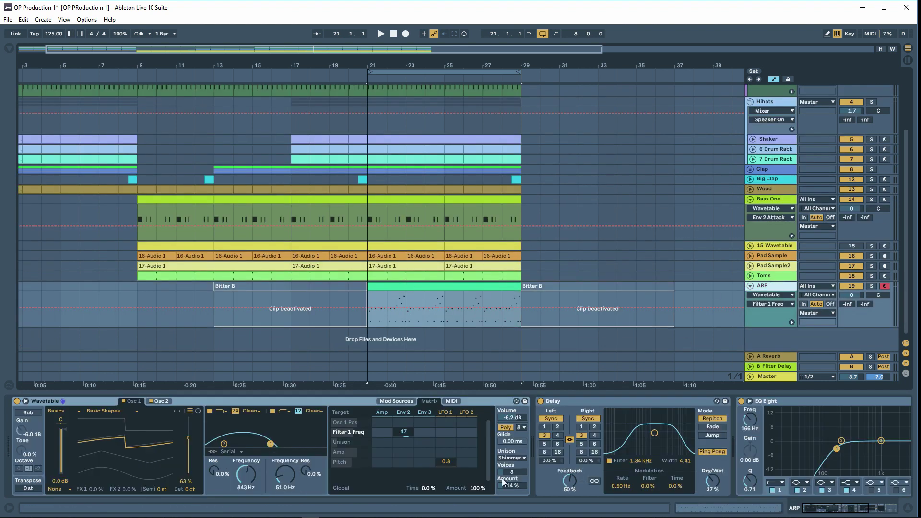
pyautogui.doubleClick(404, 287)
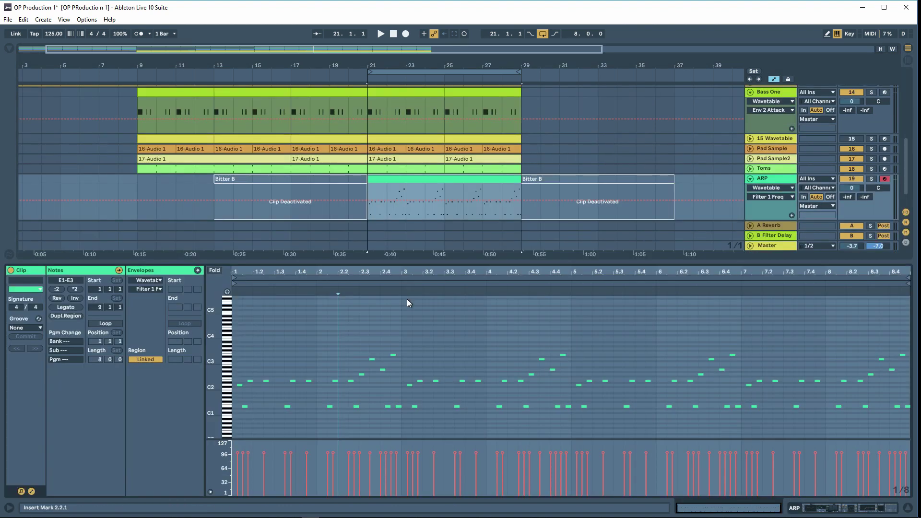
pyautogui.scroll(-2, 331, 350)
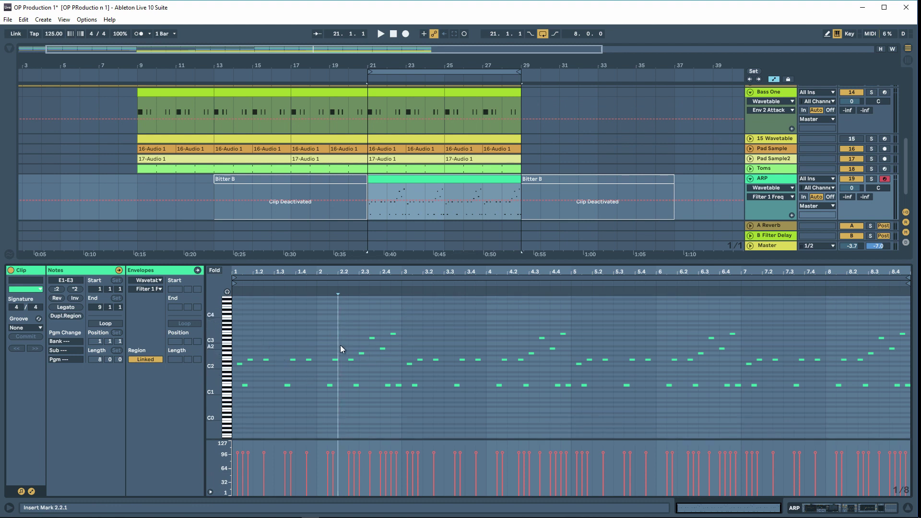
pyautogui.hotkey('shift', 'Tab')
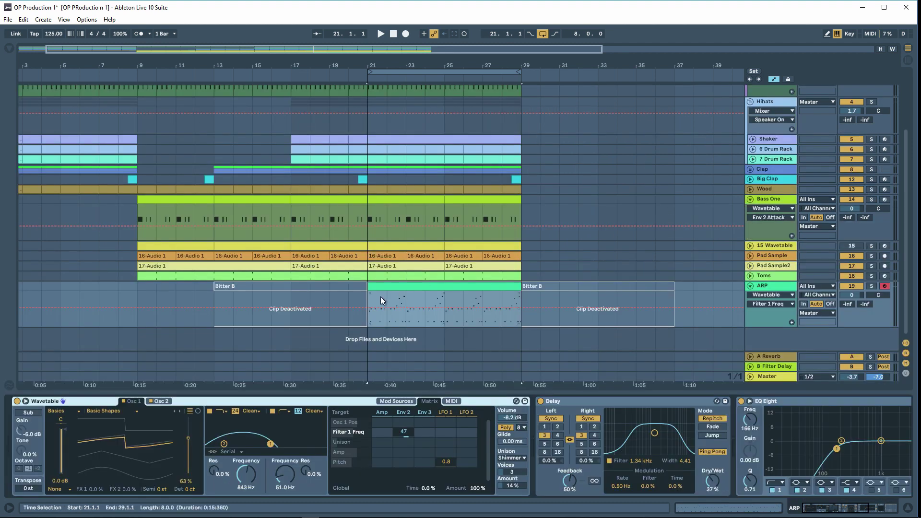
# Play the looped section from bar 21 and lower the ARP Wavetable's filter 1 frequency to 251 Hz.
pyautogui.click(250, 77)
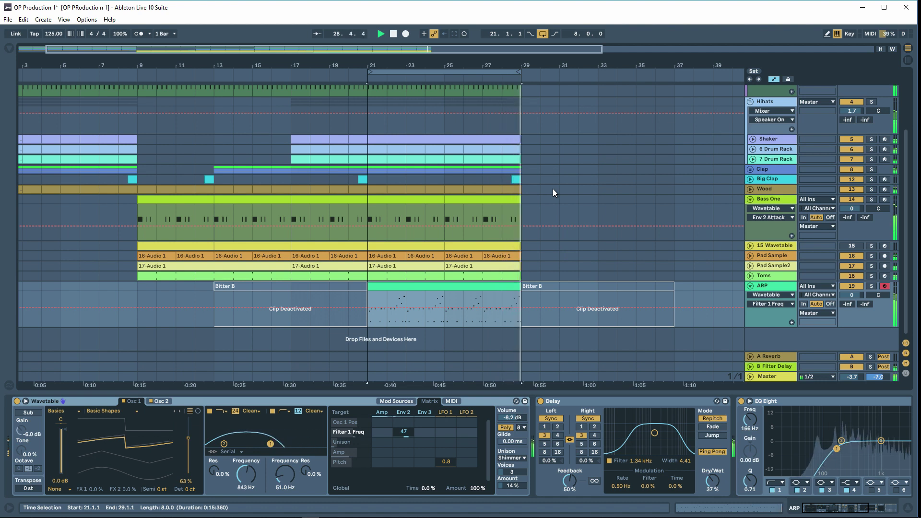
pyautogui.moveTo(233, 481); pyautogui.dragTo(234, 446)
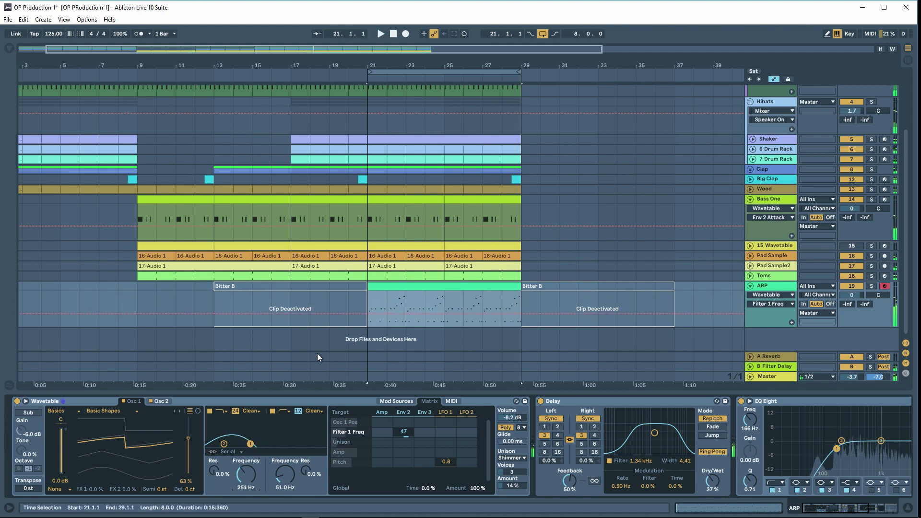